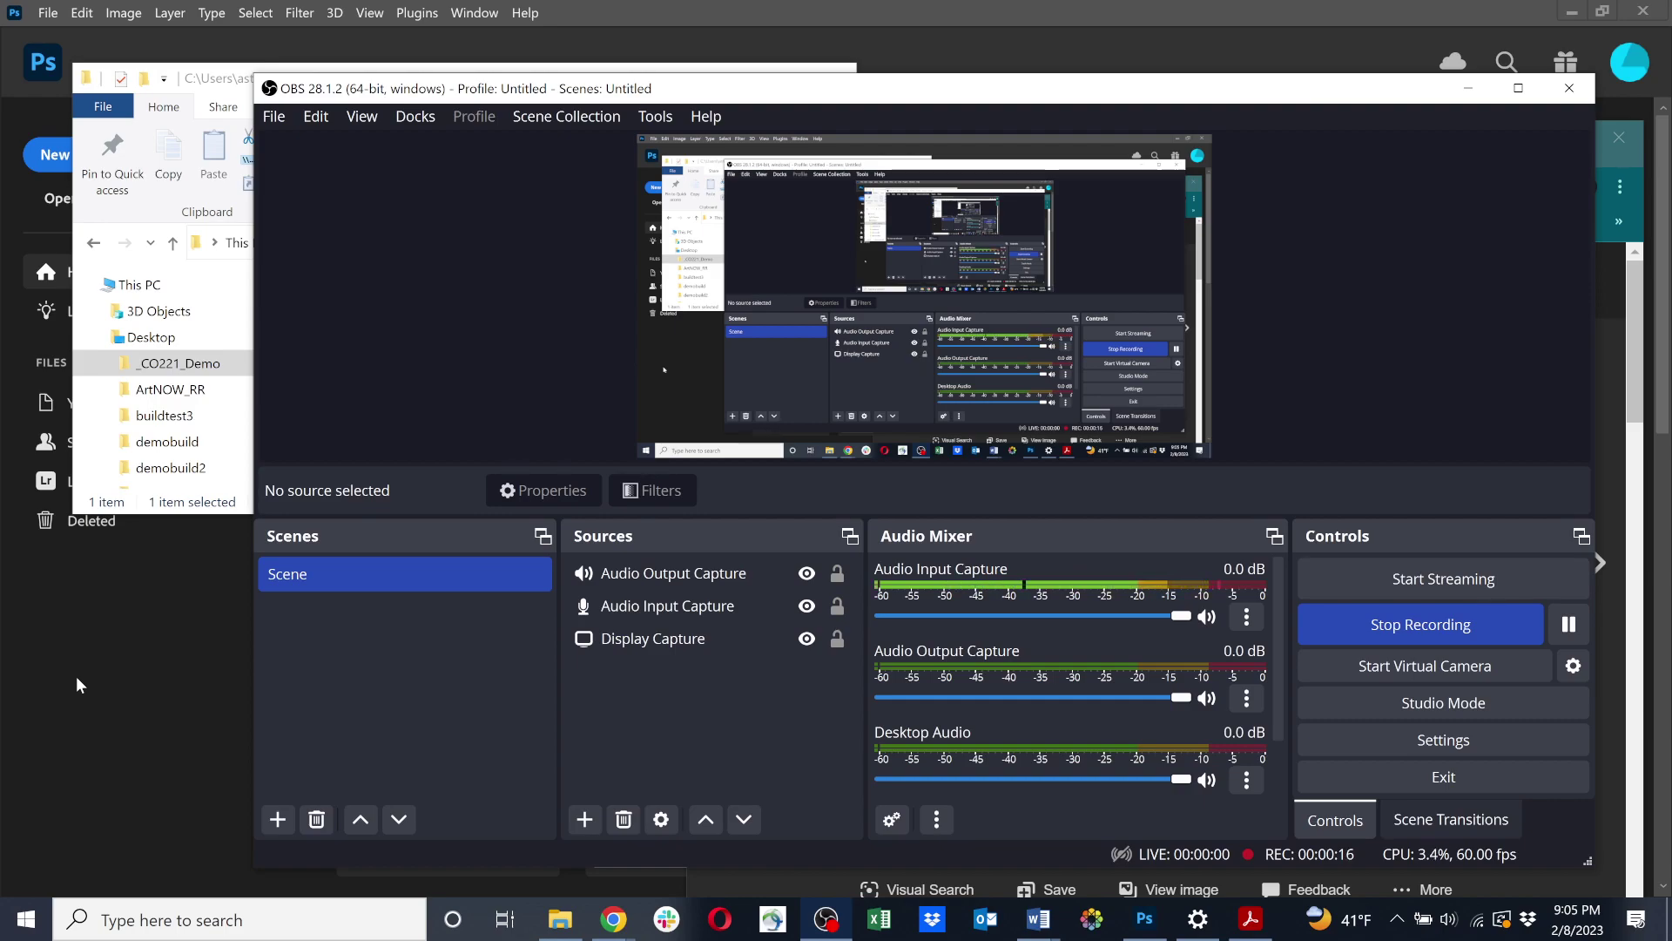
Create a new document from the Web Large preset, 1920 x 1080 pixels, named "demo co2221".
left_click(76, 676)
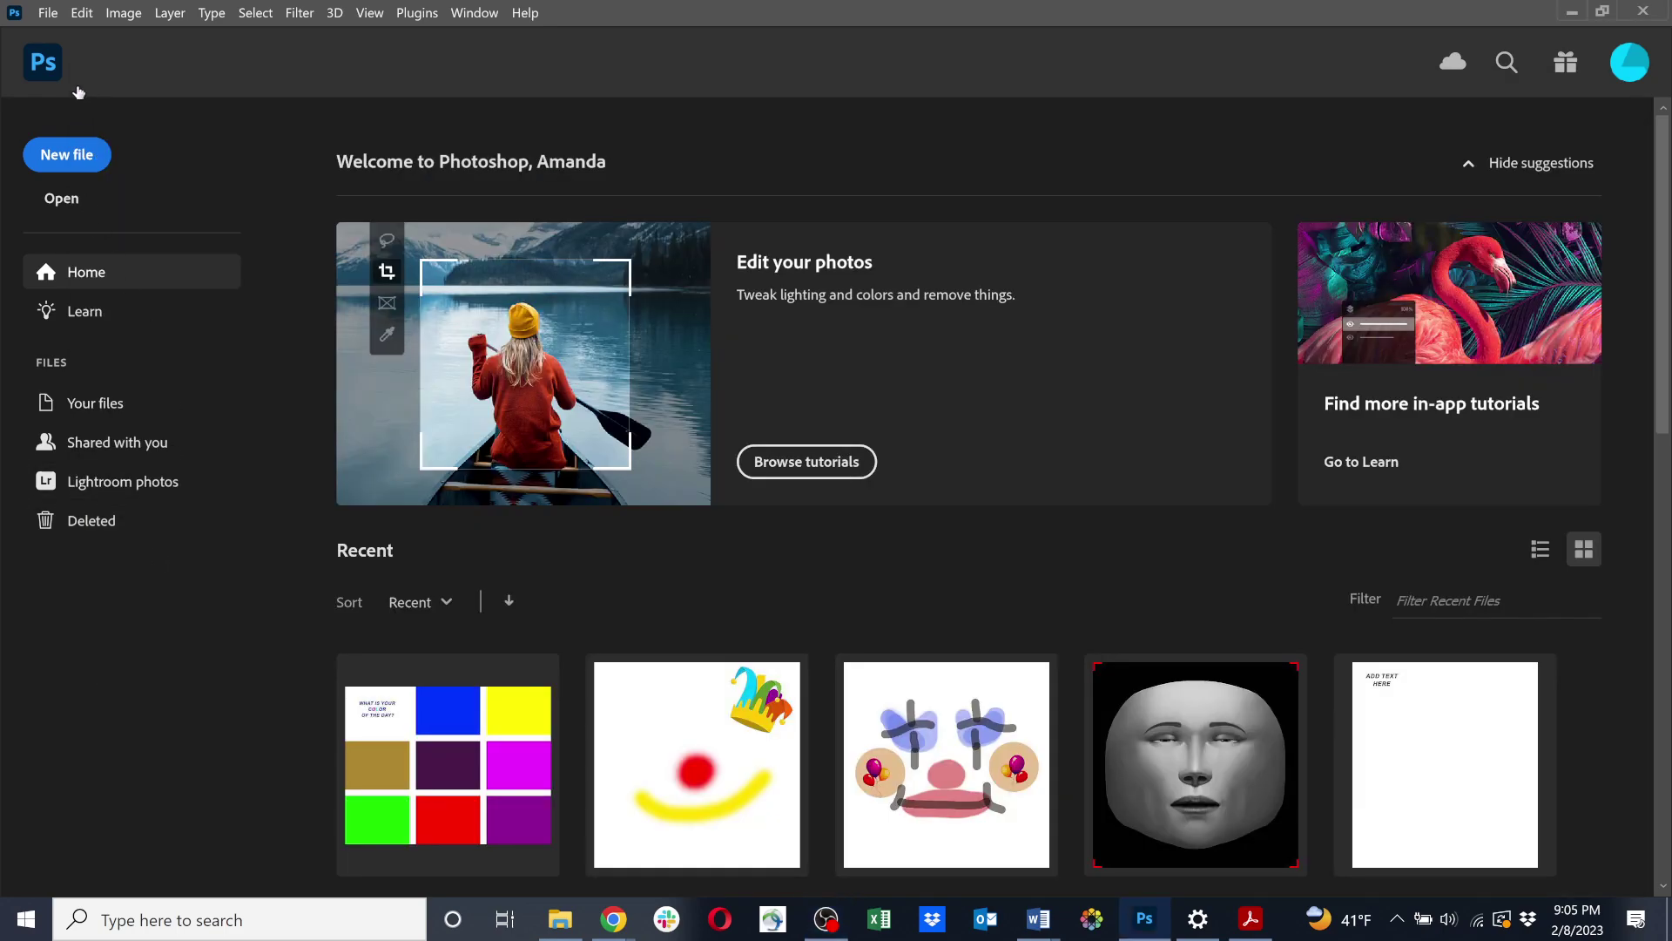
left_click(86, 162)
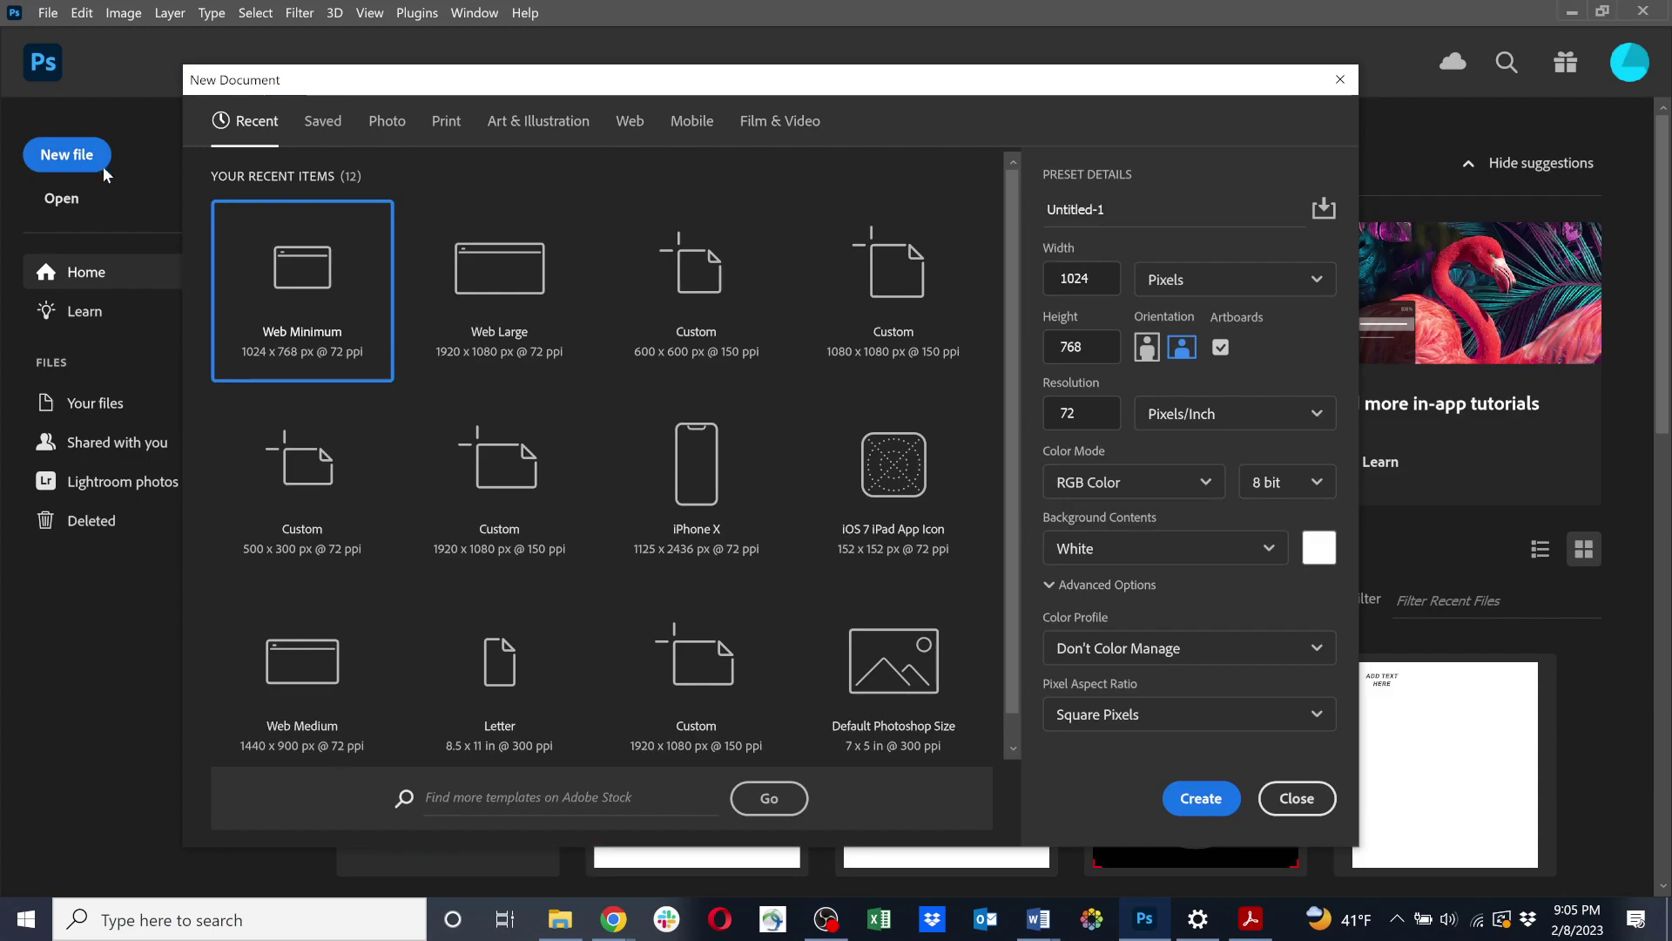
left_click(501, 277)
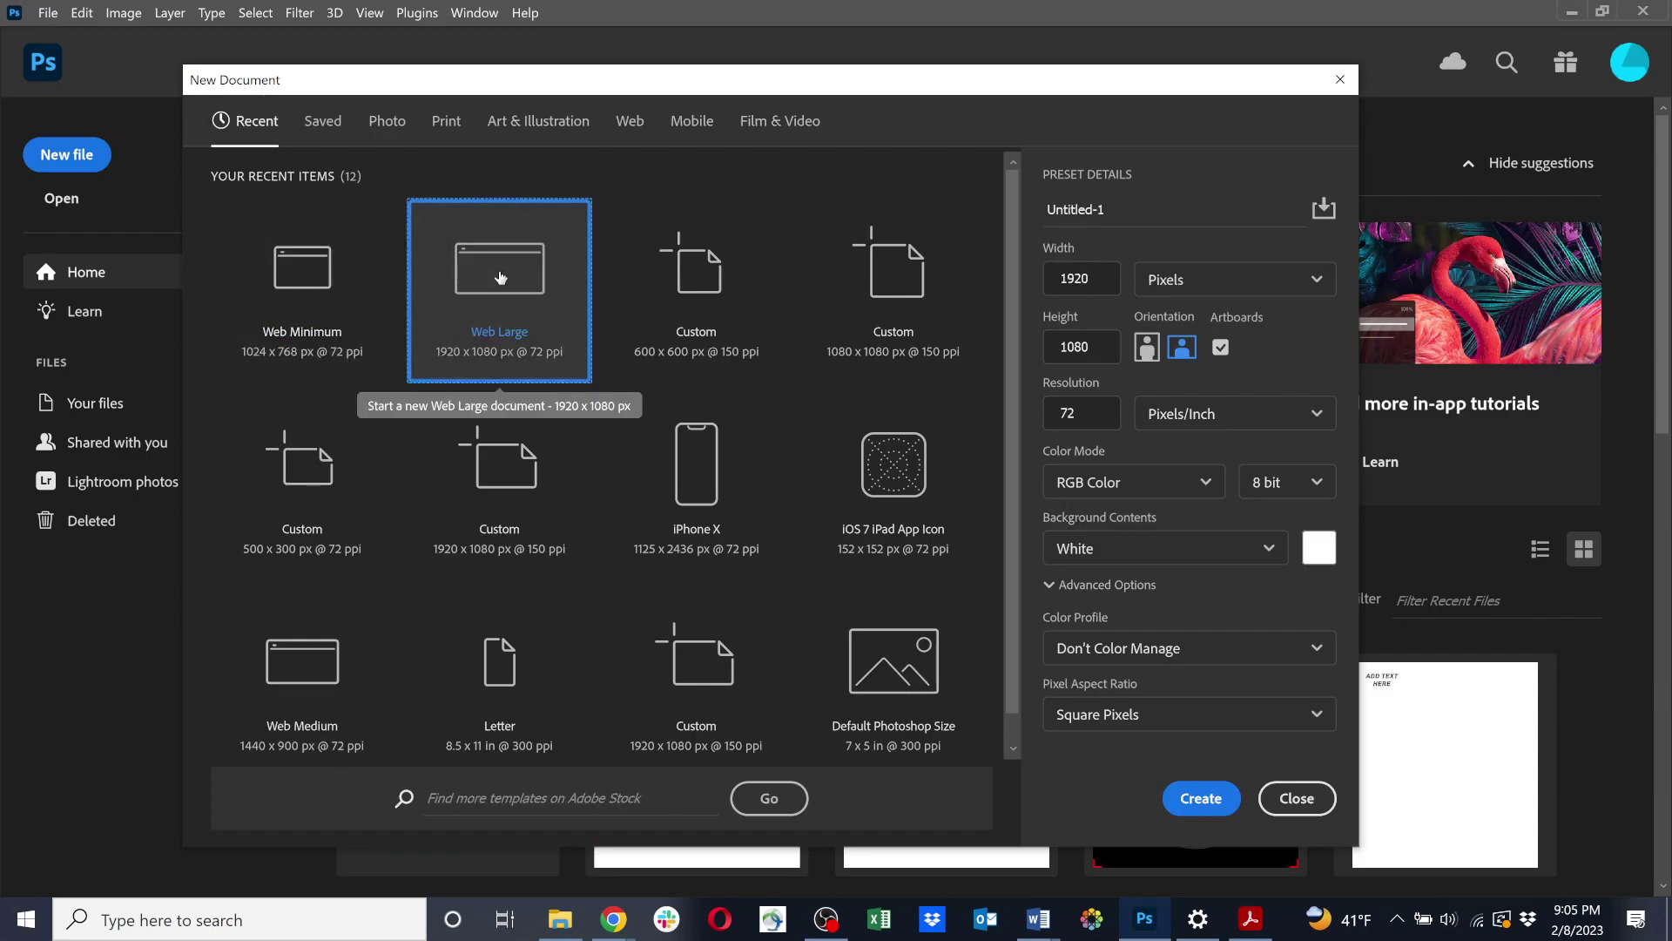
left_click(1126, 206)
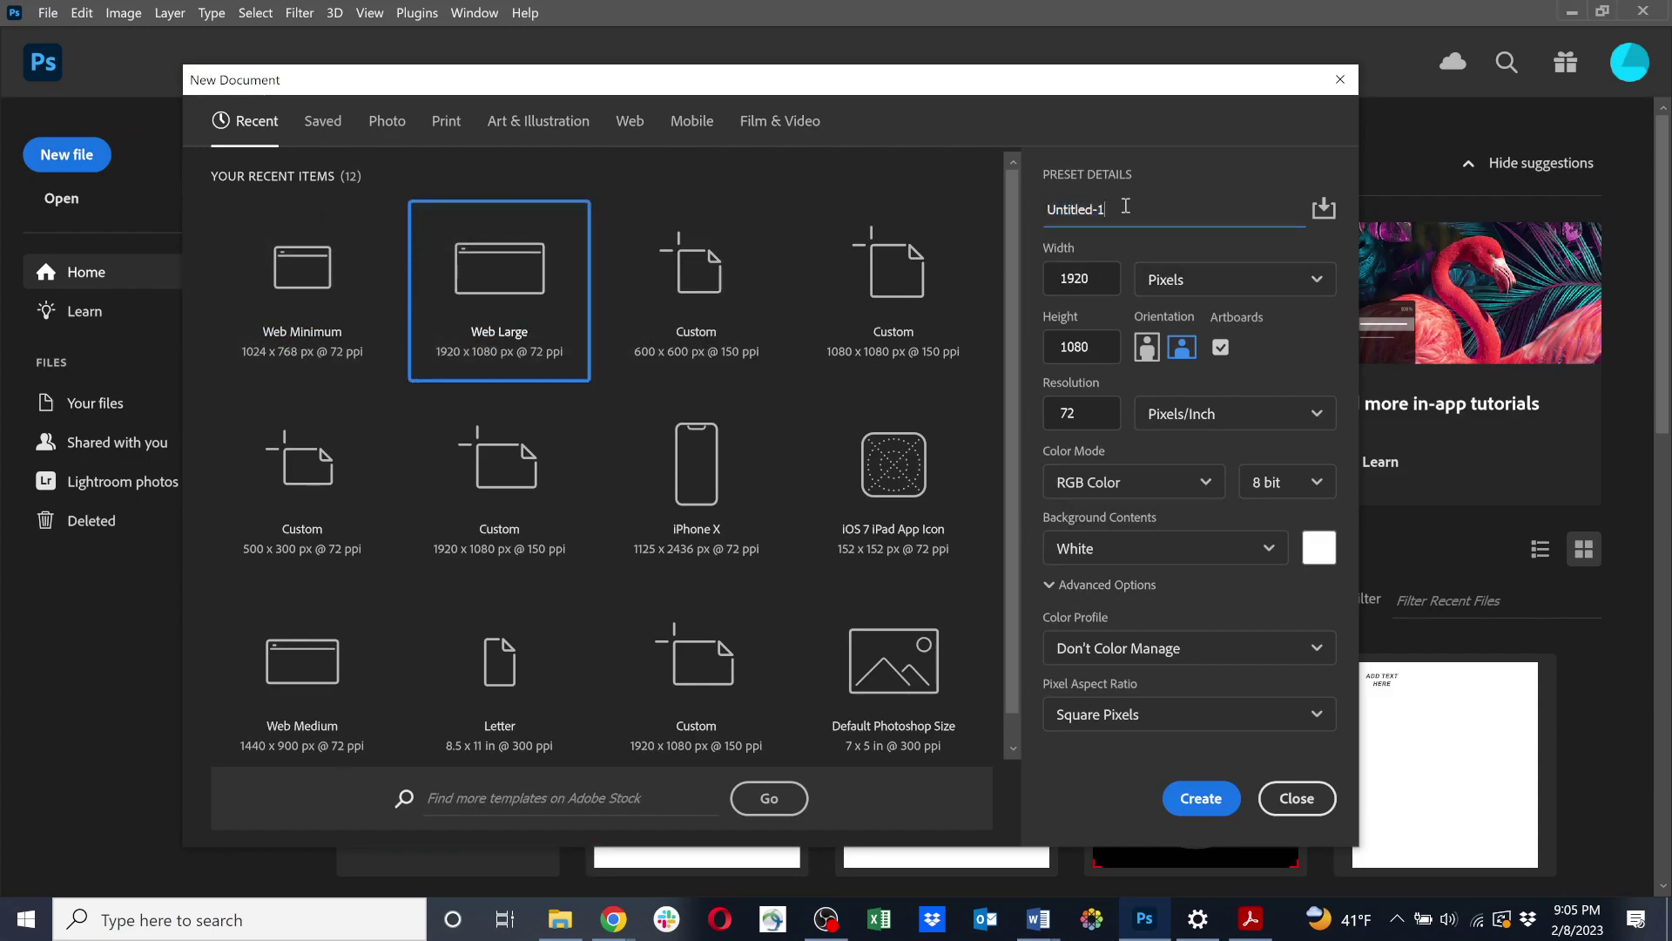
triple_click(1125, 207)
type("mas")
type("demo co2221")
double_click(1071, 285)
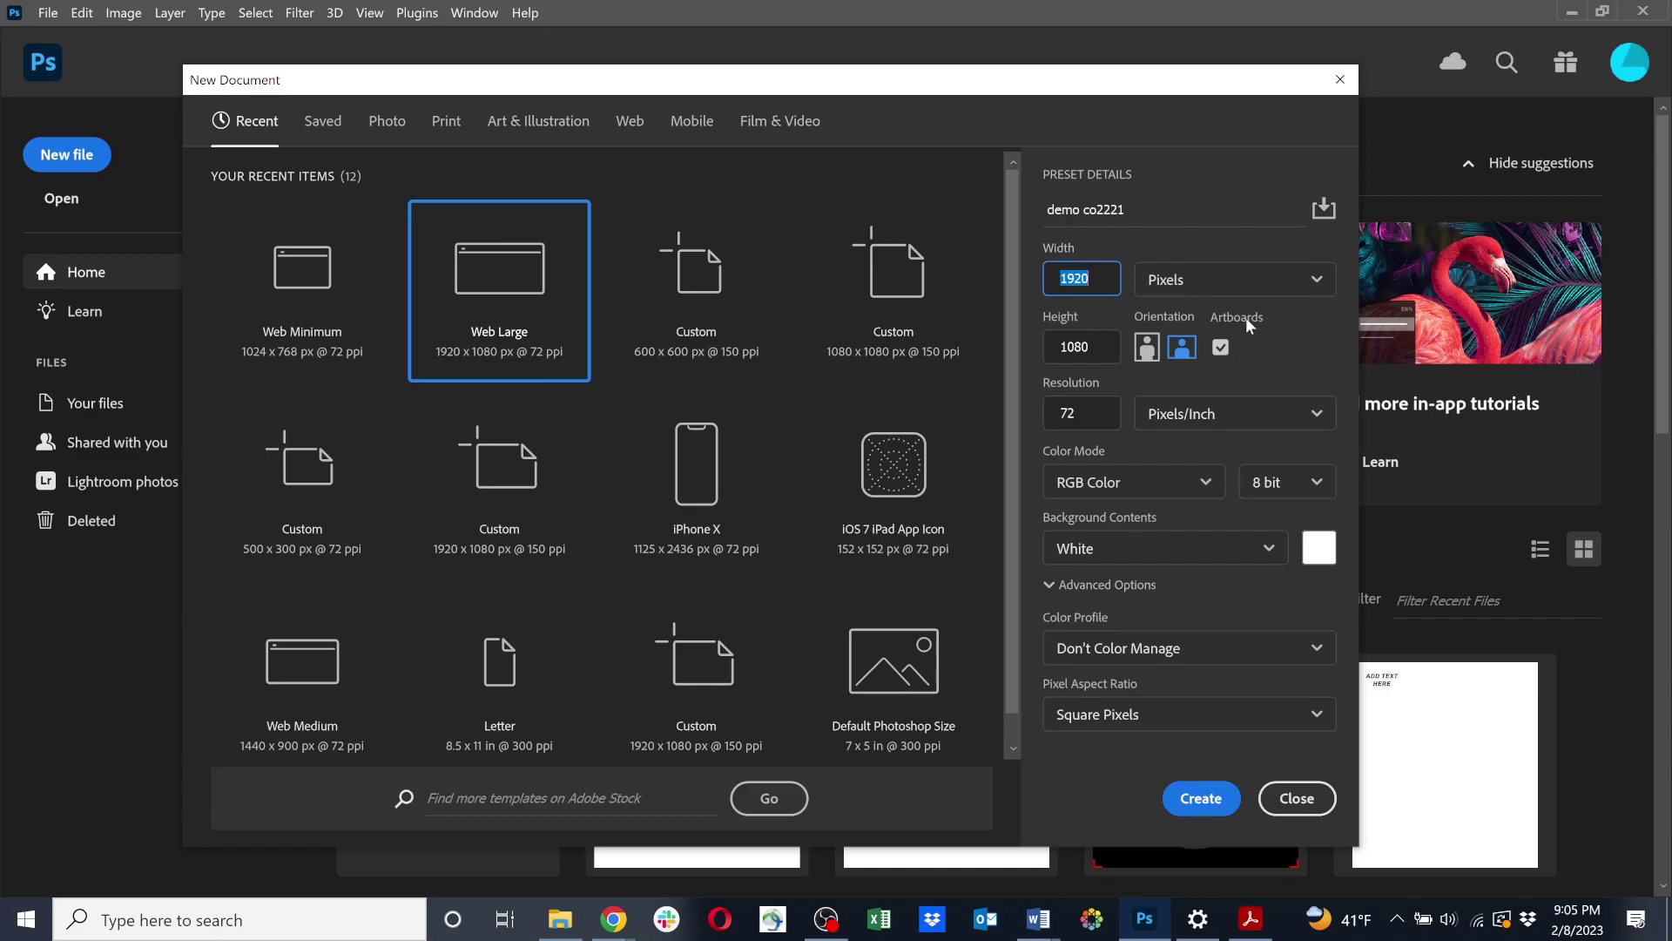
left_click(1201, 800)
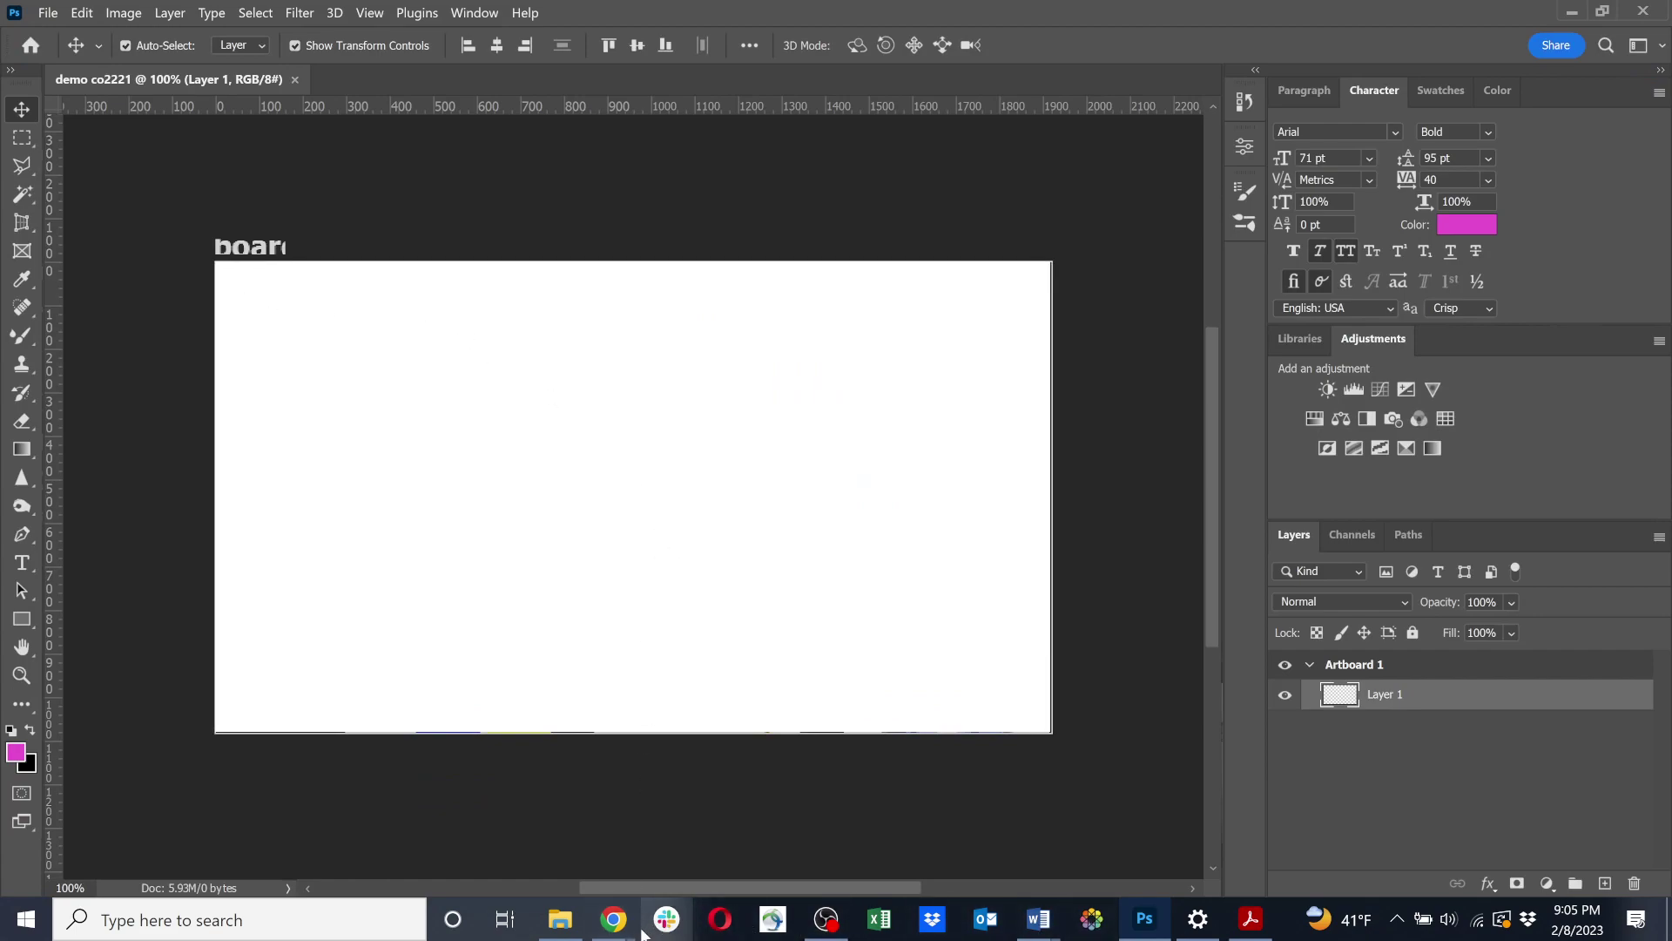
Switch to Chrome and open the white lotus flower image from the Bing results at full size.
mouse_move(601, 930)
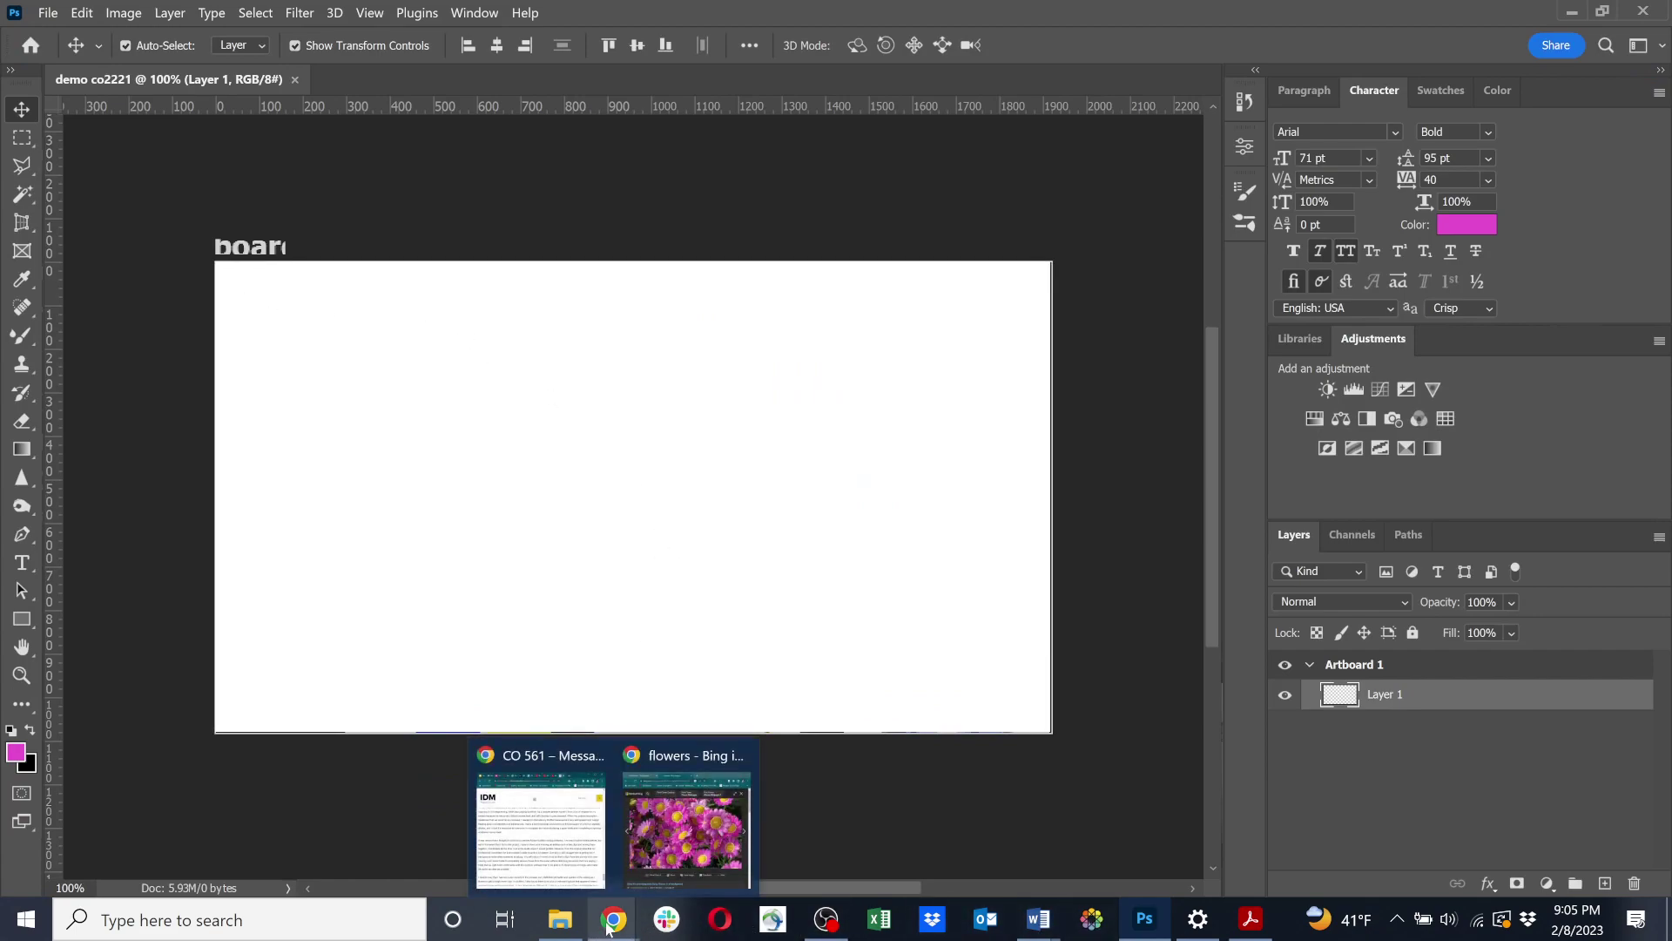
left_click(671, 853)
left_click(875, 155)
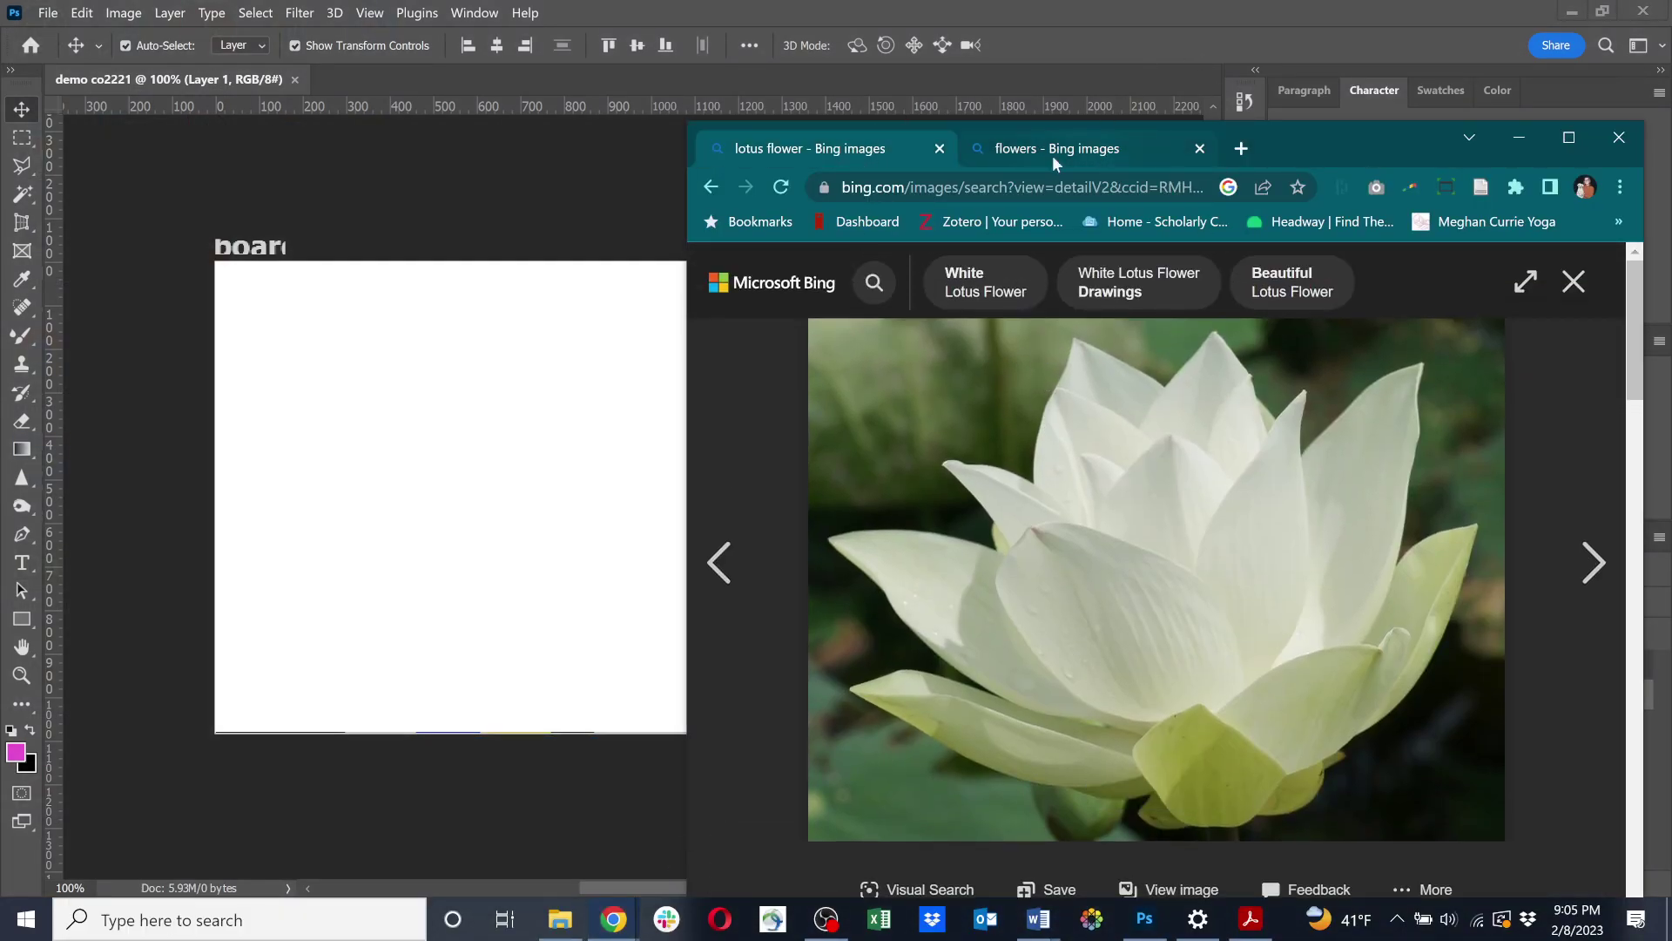
scroll(1153, 534, "down", 1)
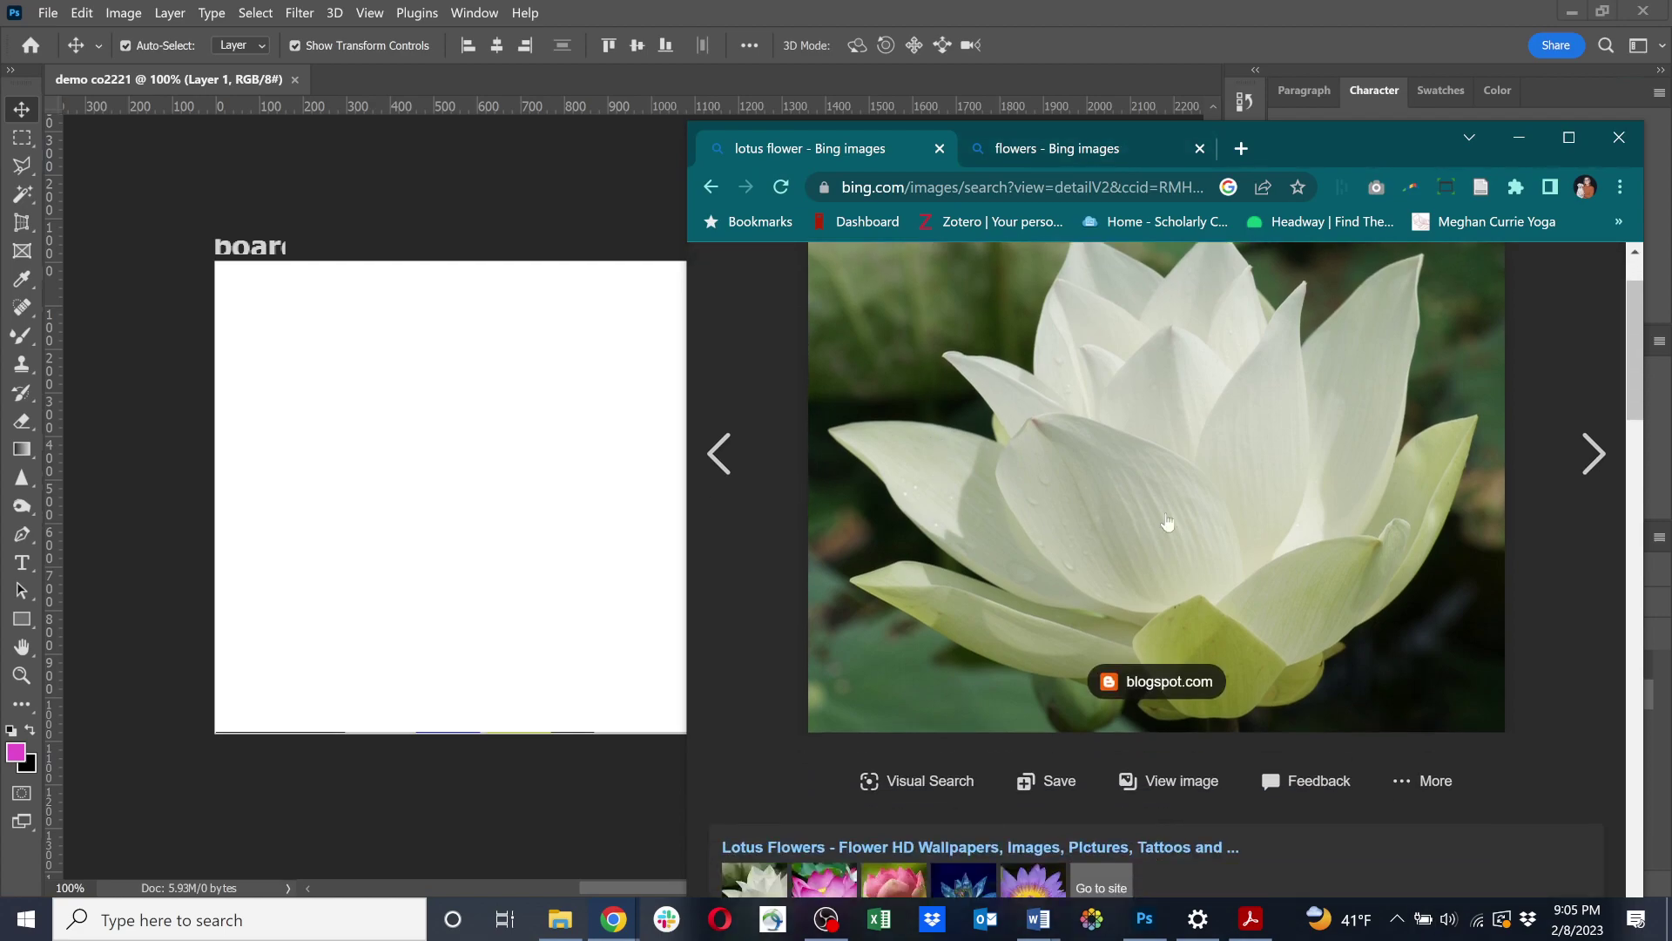
left_click(1176, 782)
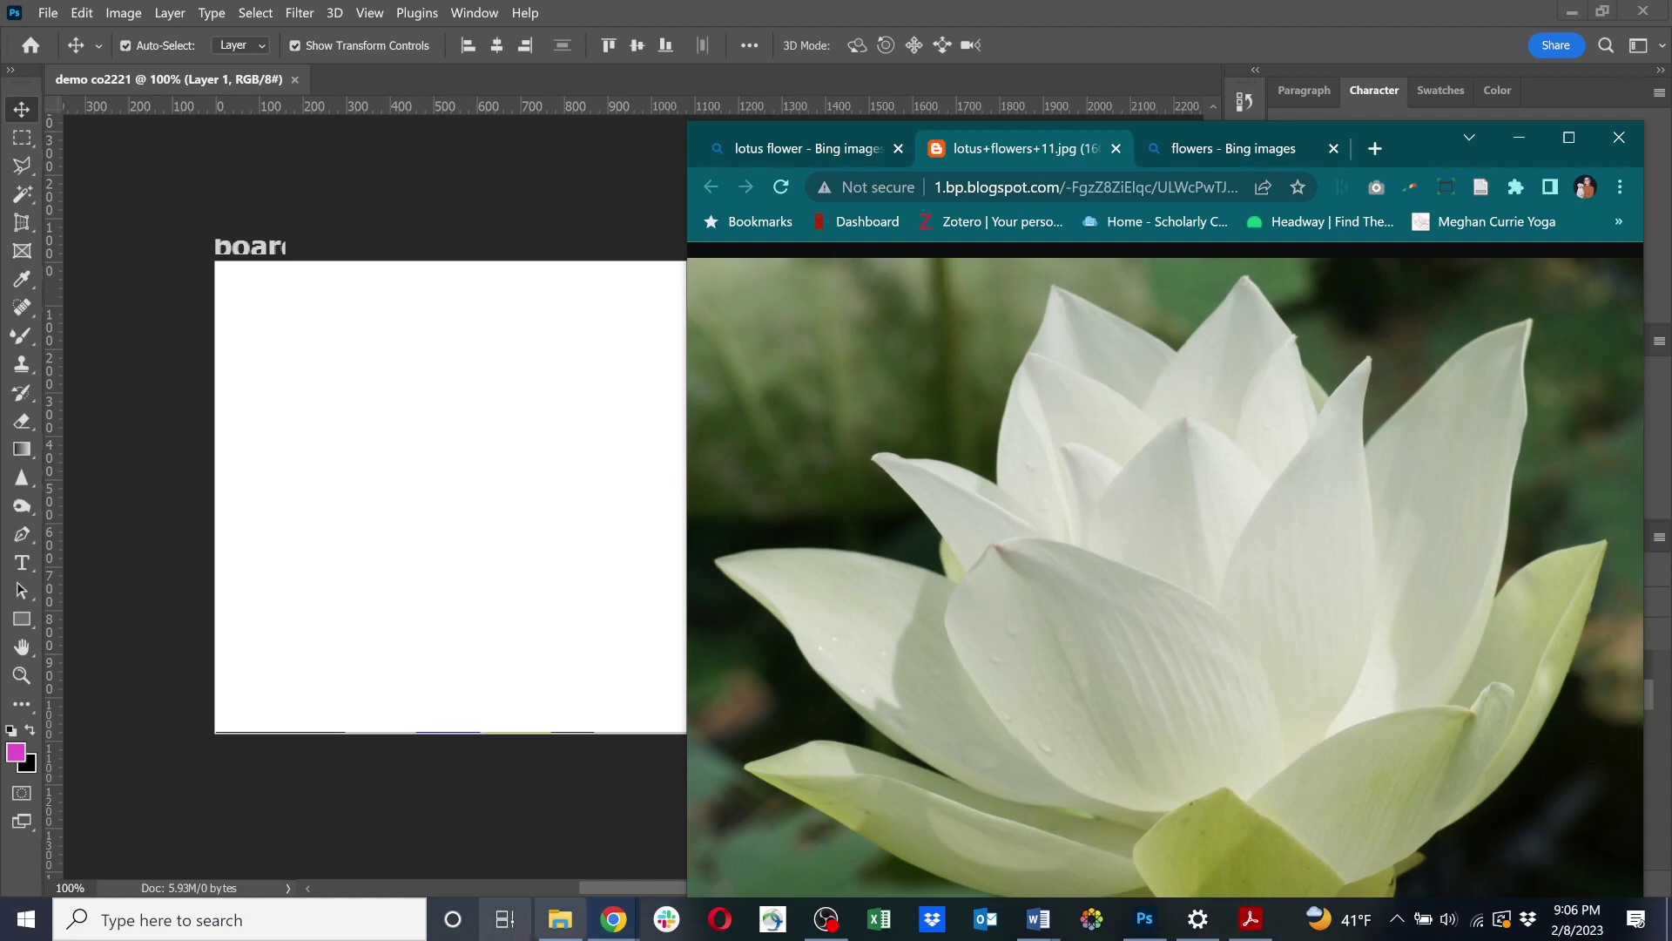
Save the lotus image from the browser into the Project 1 folder inside _CO221_Demo using File Explorer.
left_click(561, 920)
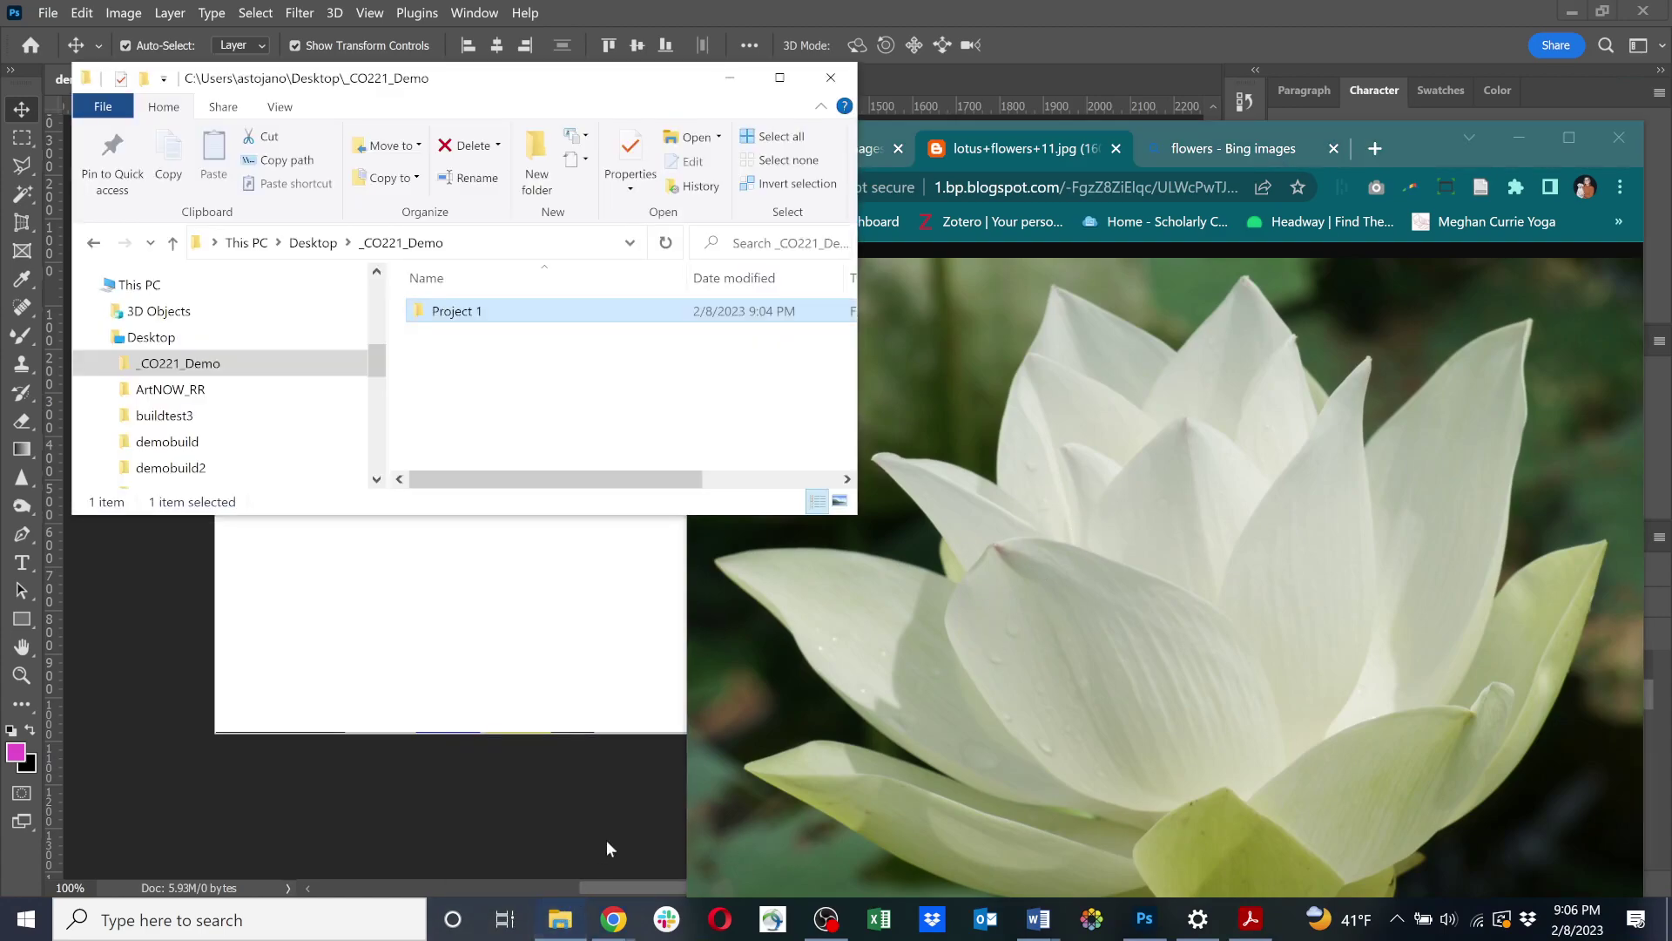
double_click(455, 312)
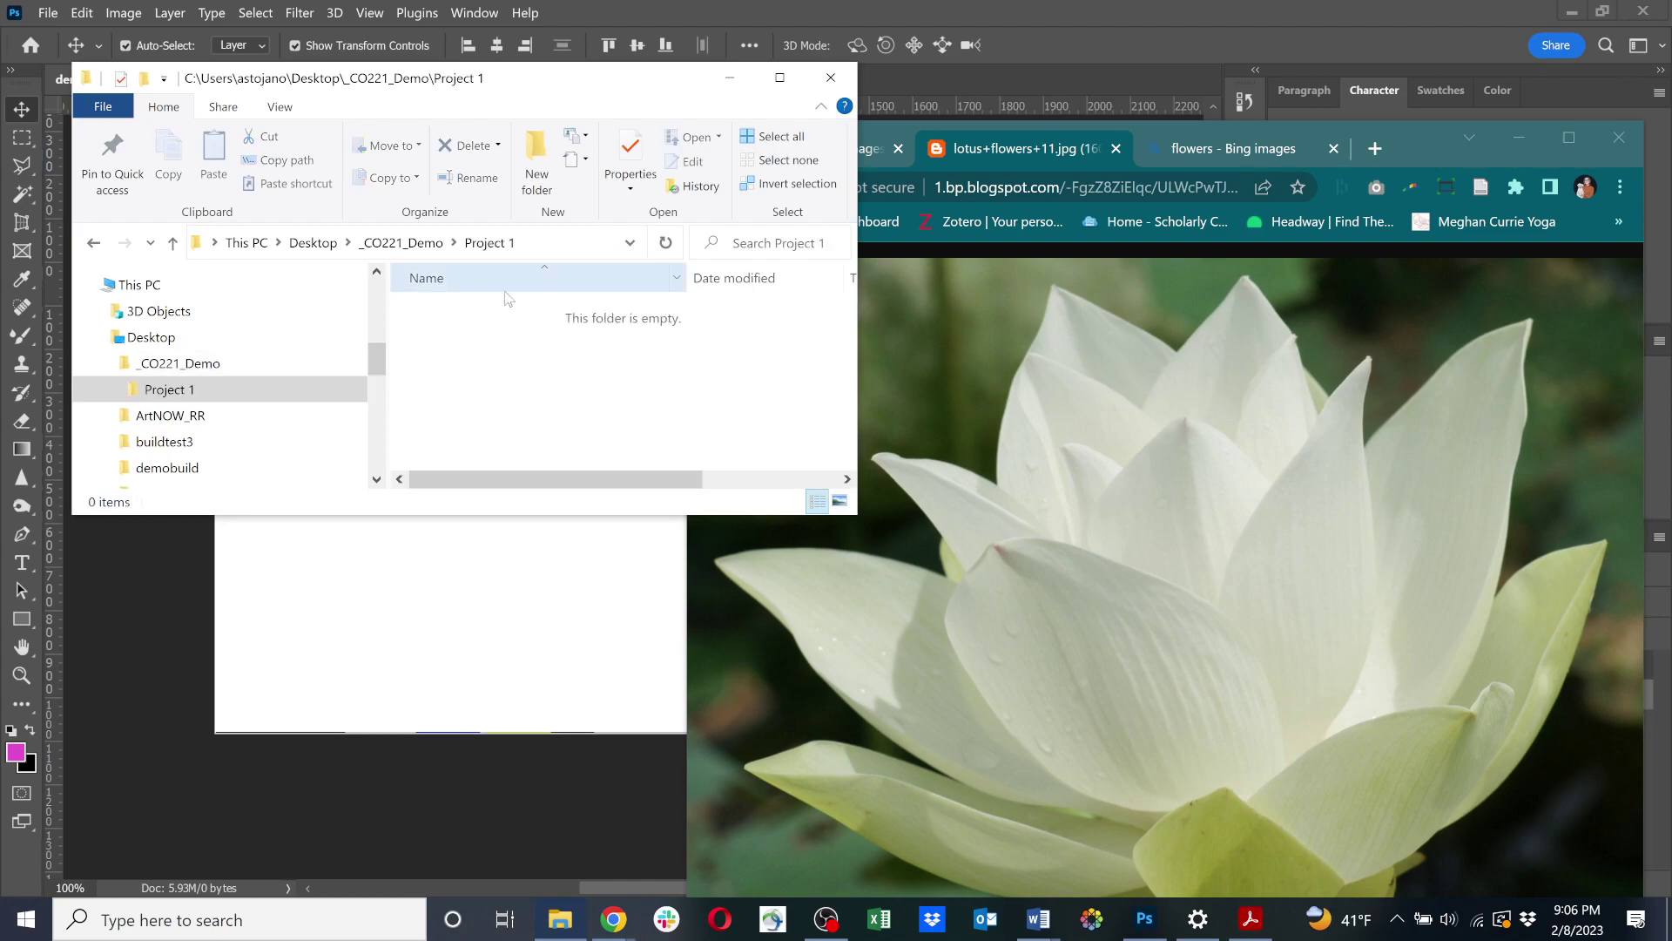
left_click(148, 366)
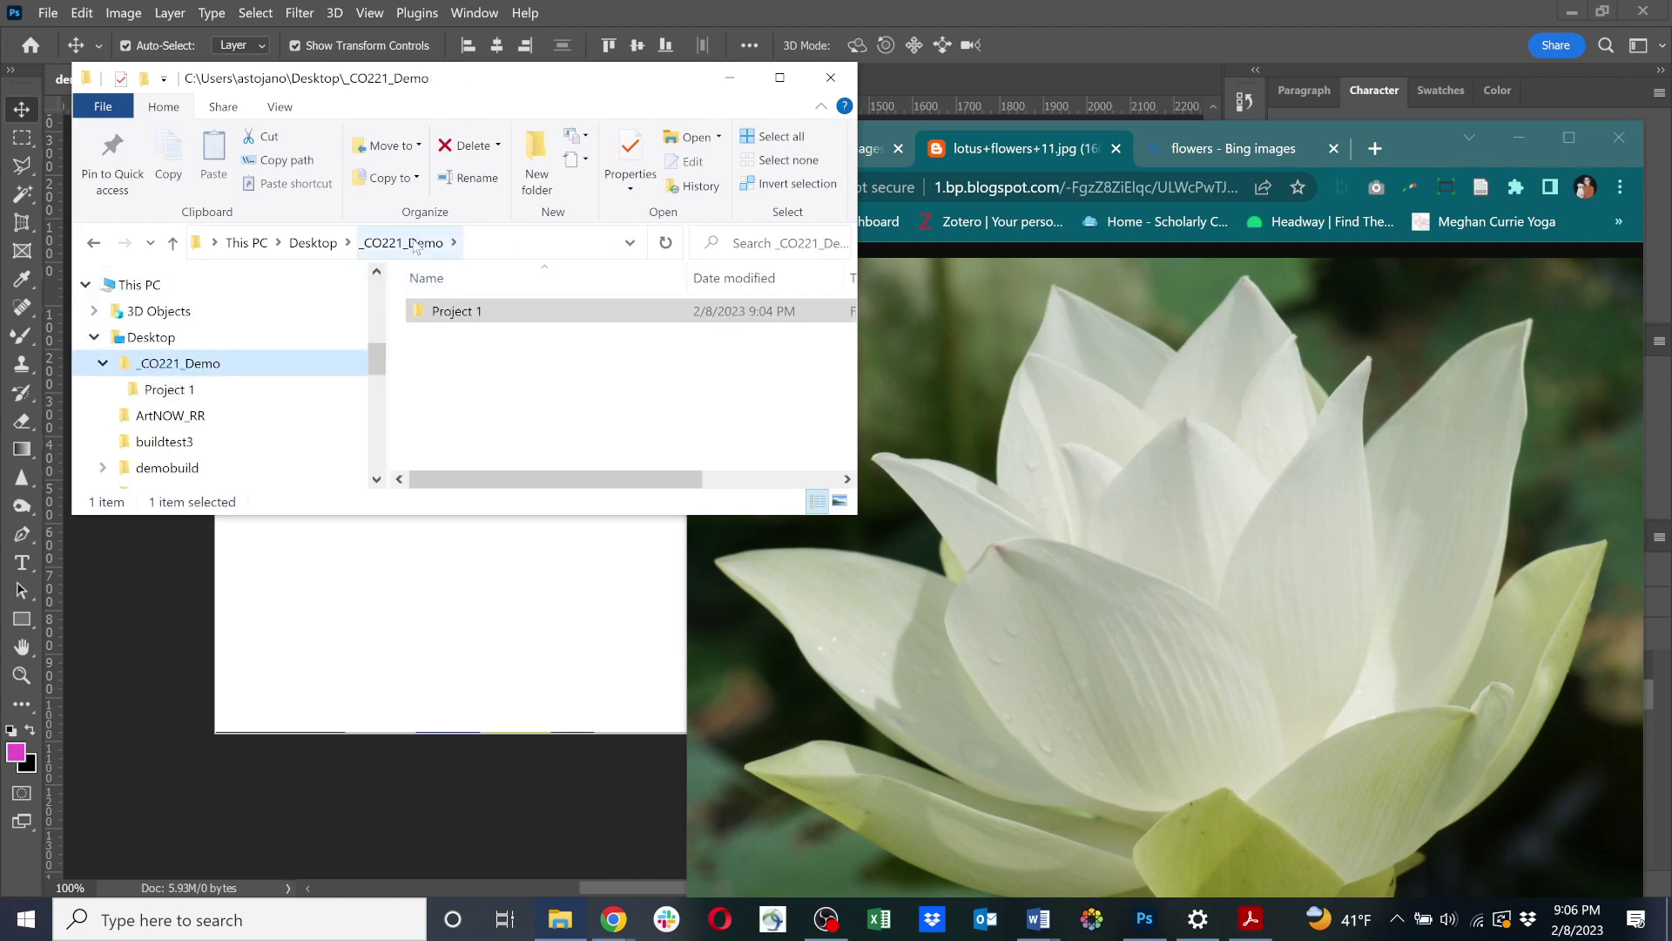
double_click(487, 312)
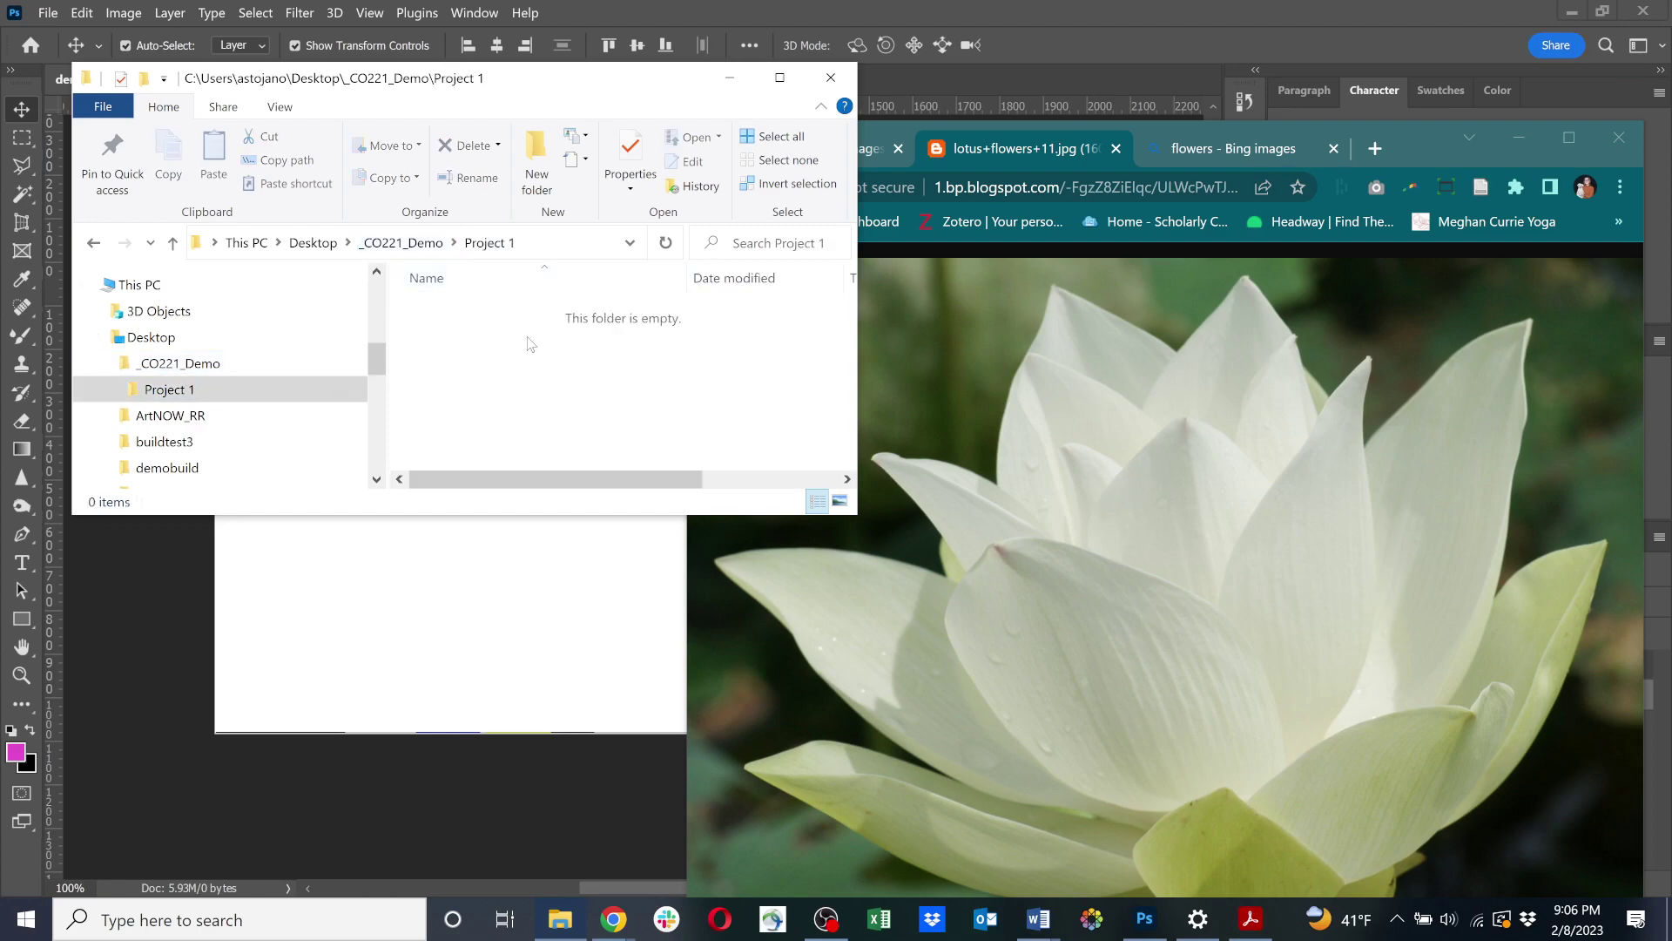
left_click_drag(1273, 601, 635, 408)
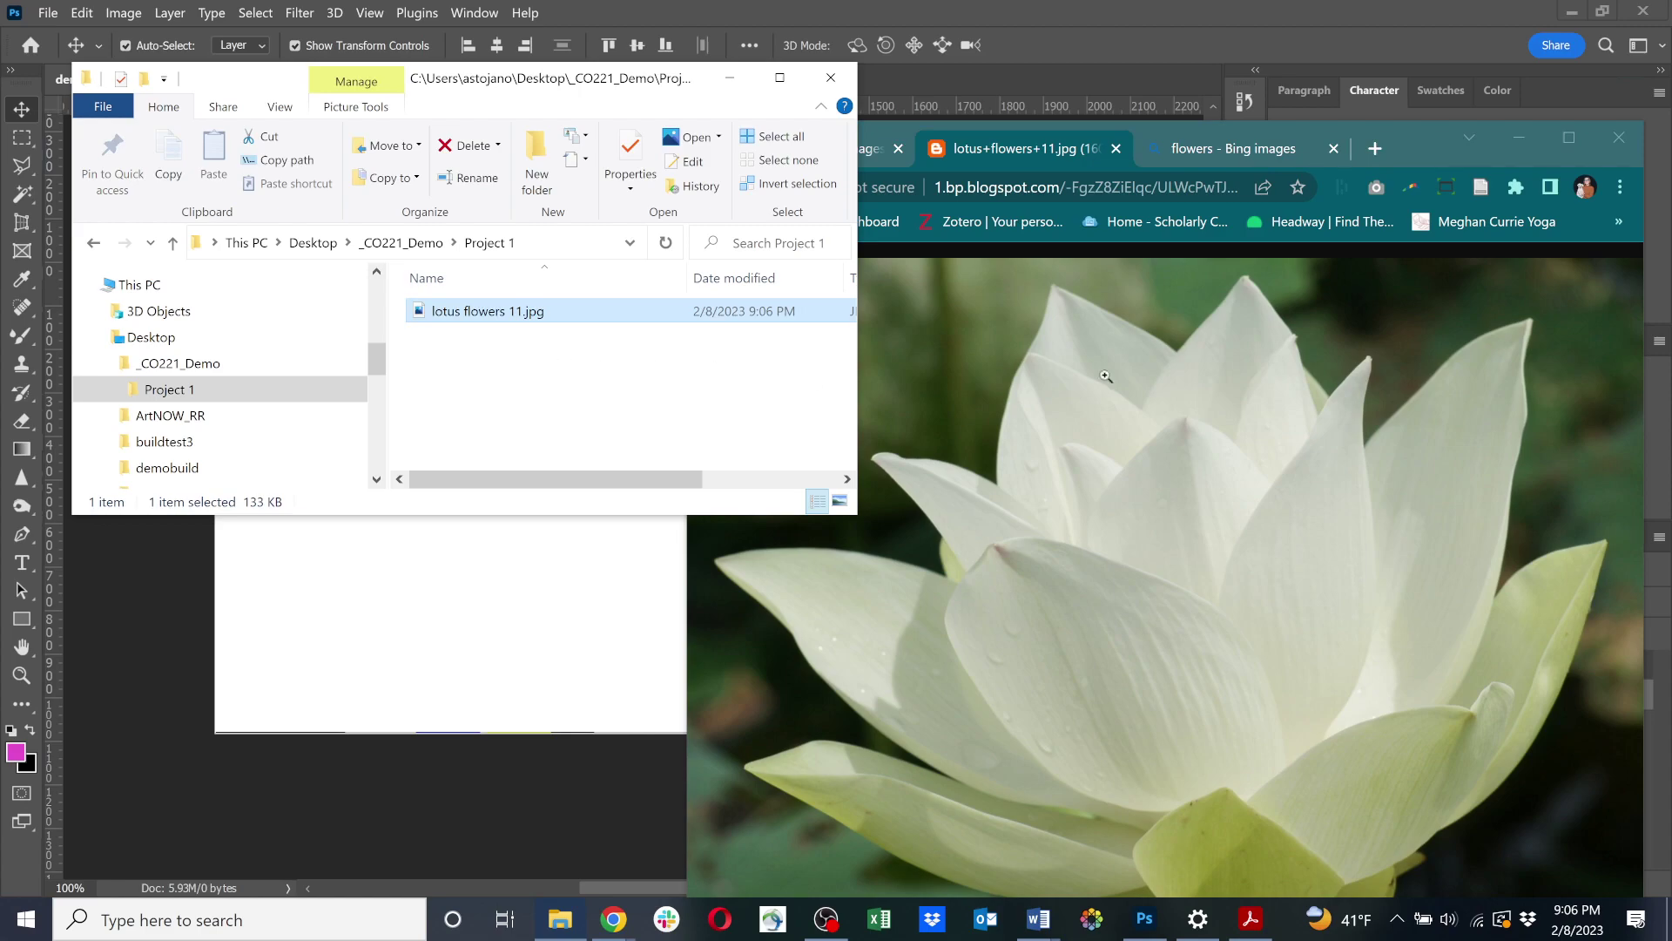
Open the pink Marguerite daisy image from the flowers search at full size in the browser.
left_click(1228, 149)
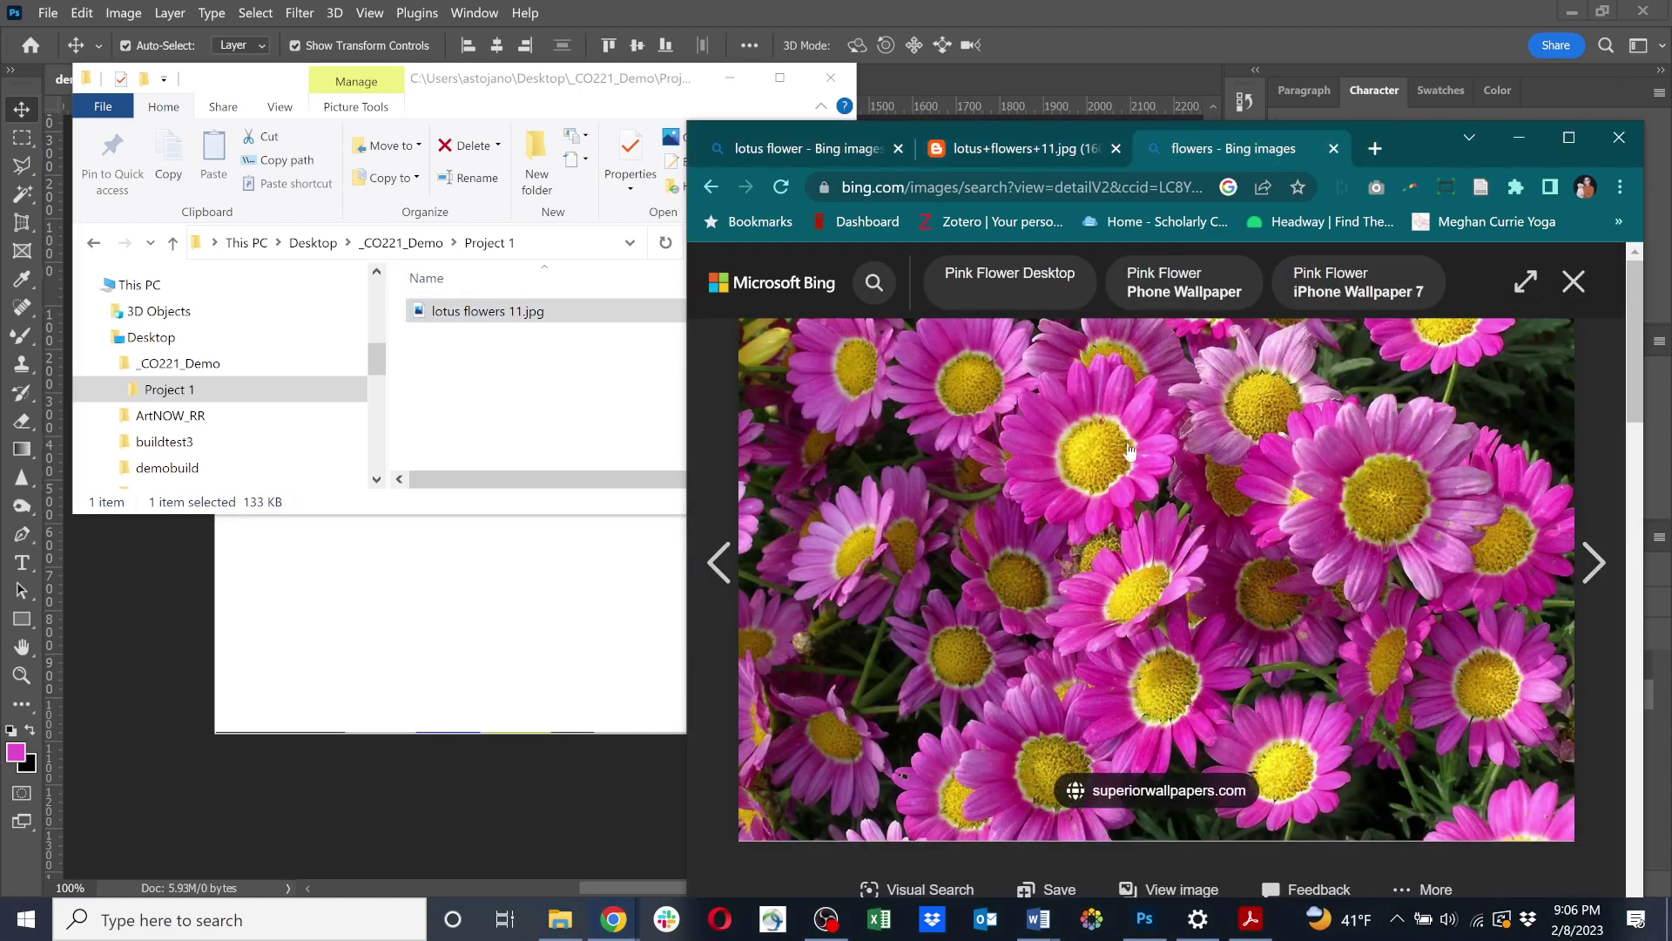
left_click_drag(1114, 461, 1079, 462)
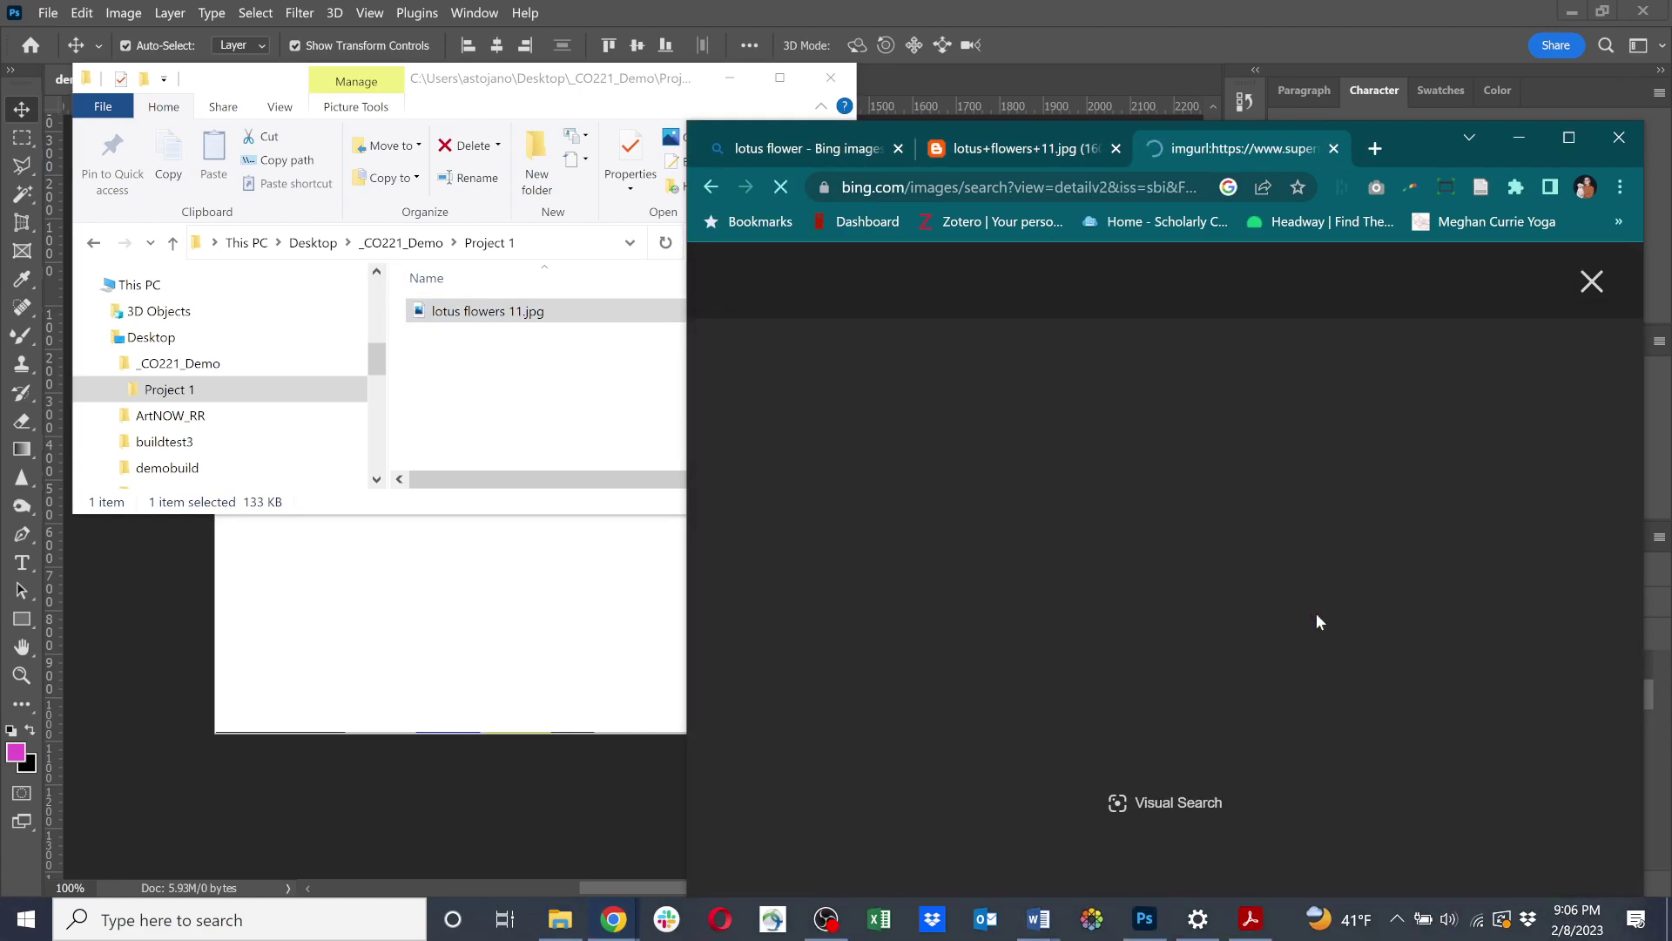
scroll(984, 479, "down", 5)
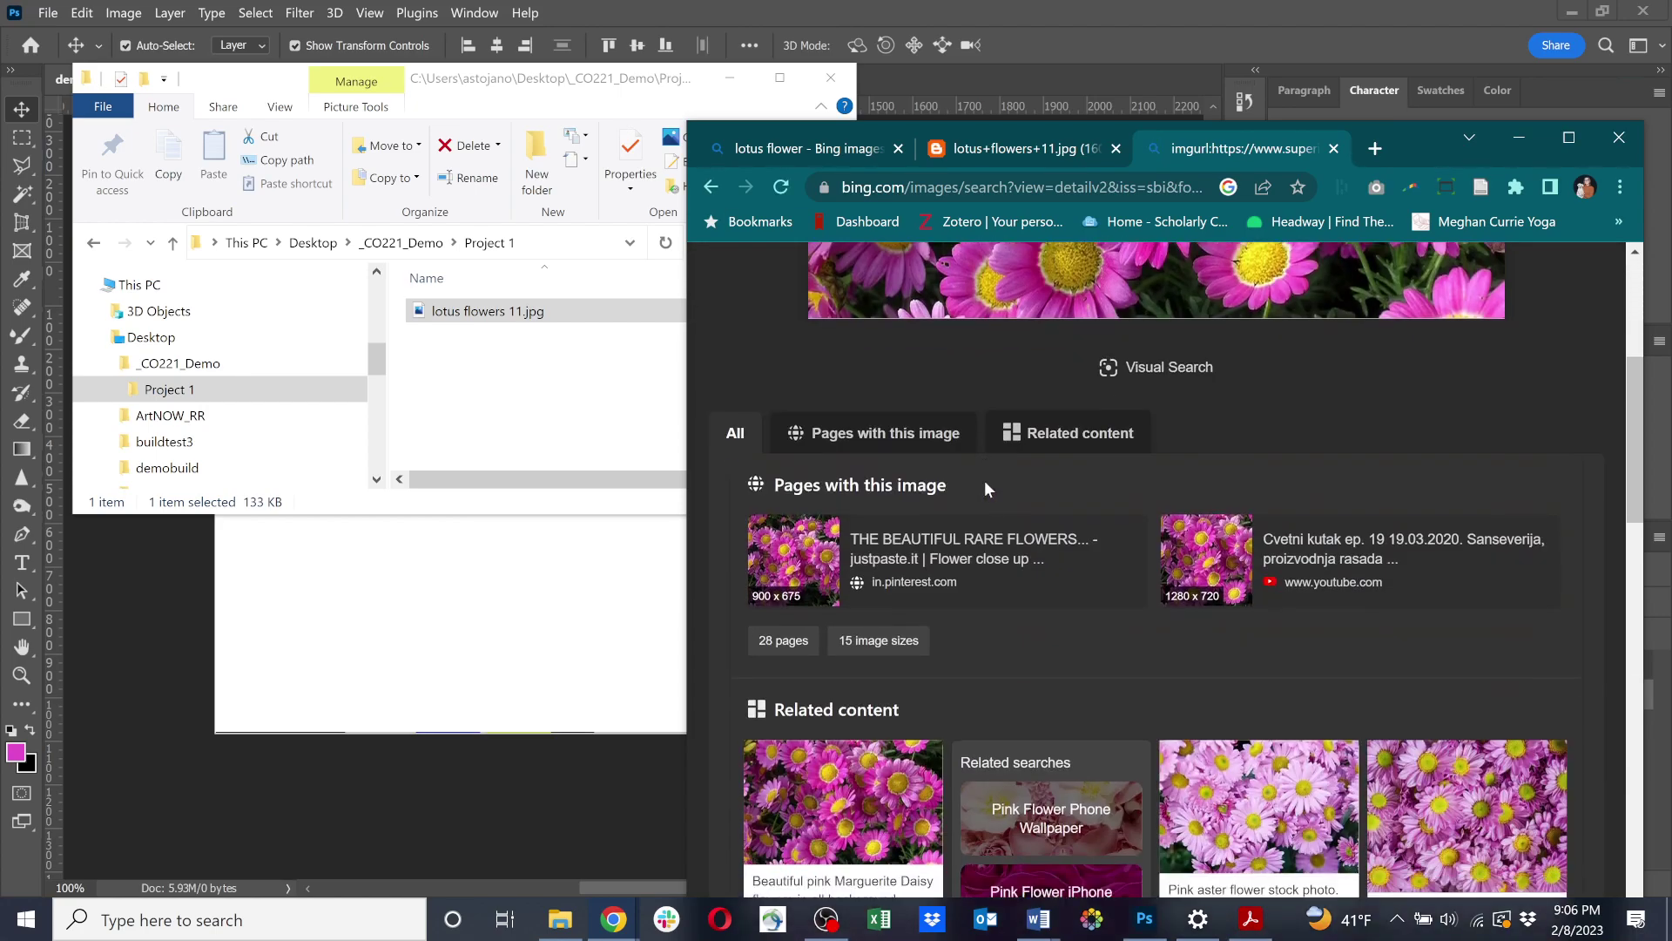
left_click(711, 186)
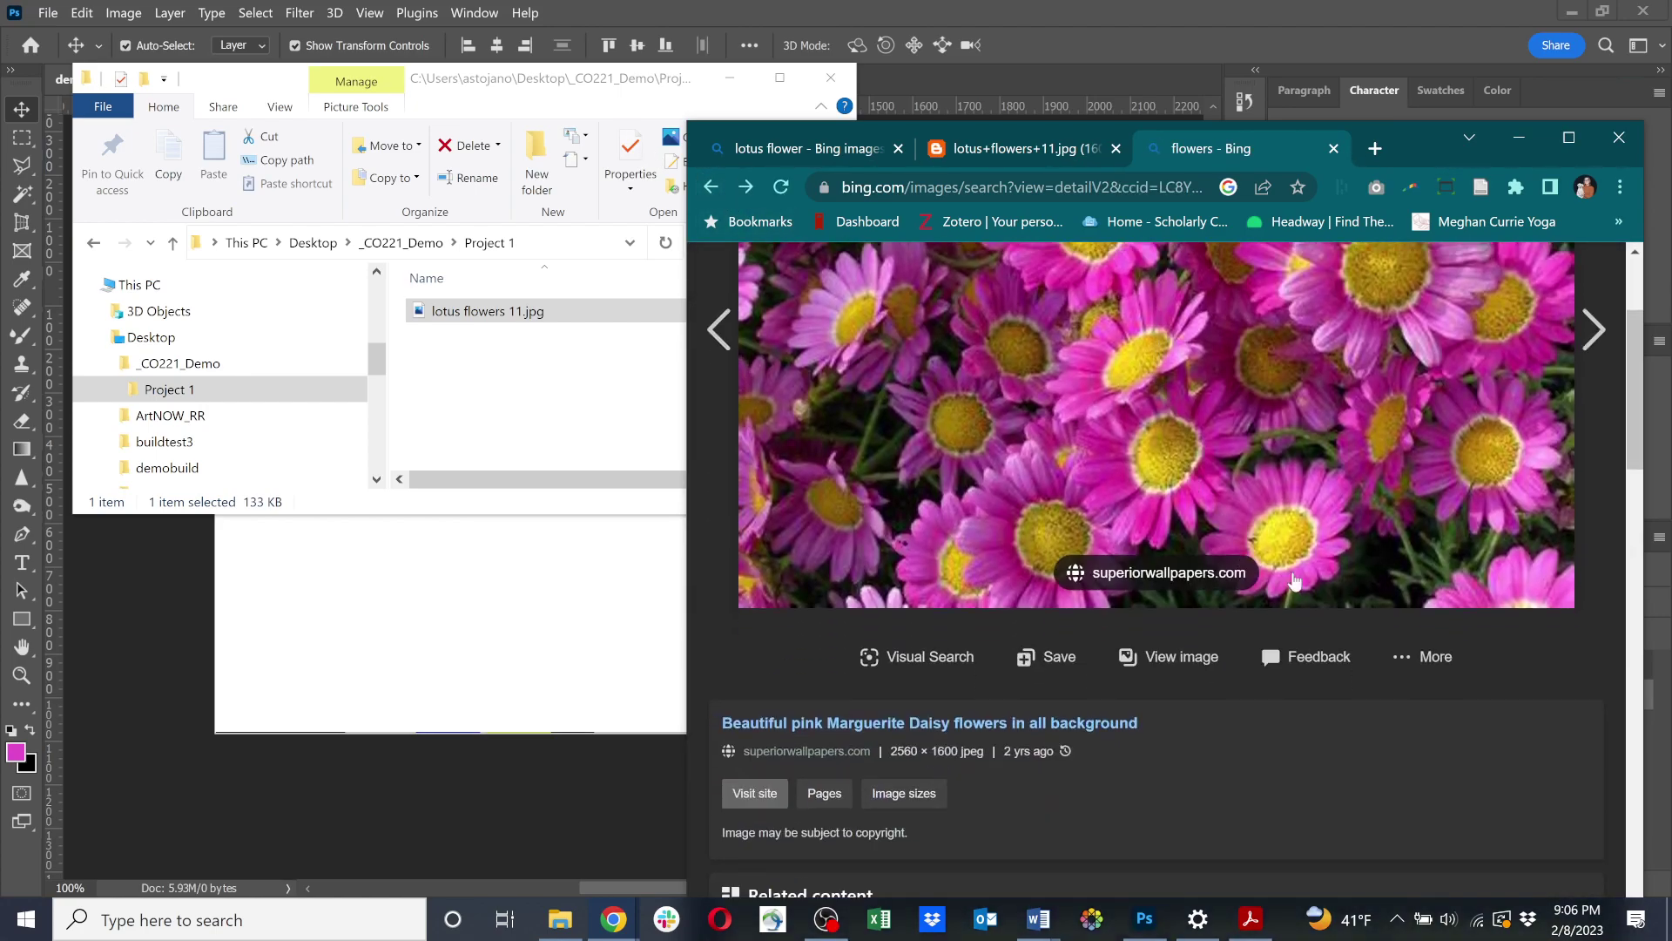
left_click(1158, 660)
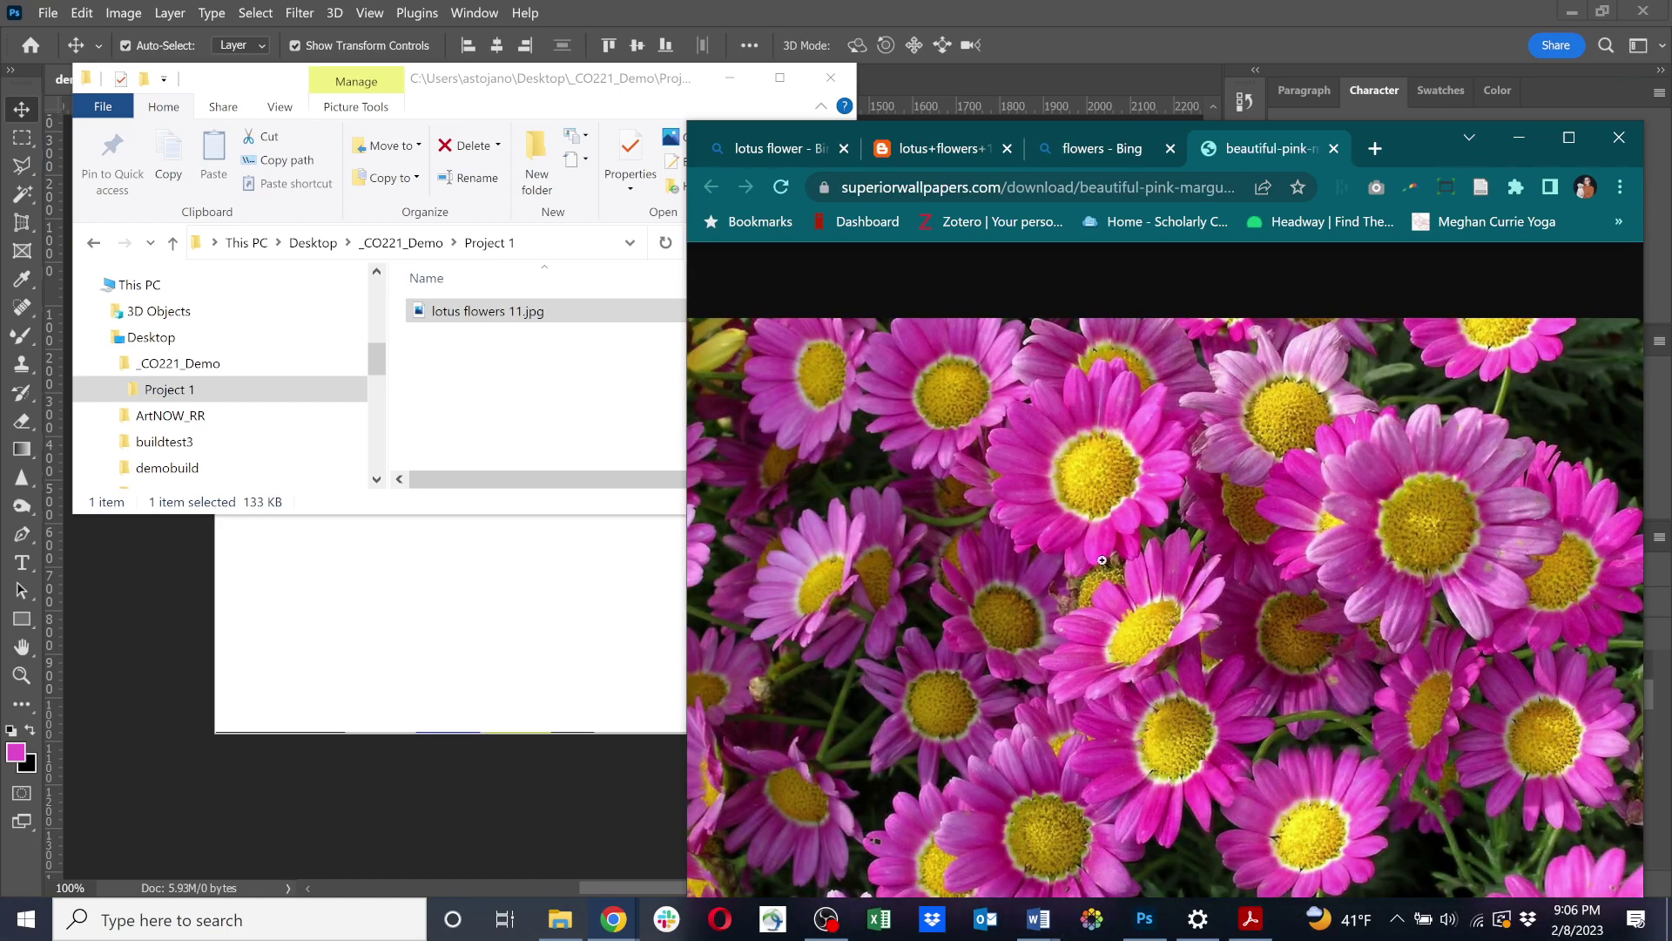
Place the pink daisy and lotus images on the demo co2221 artboard in Photoshop, with the lotus above the daisies.
left_click_drag(1083, 666, 520, 620)
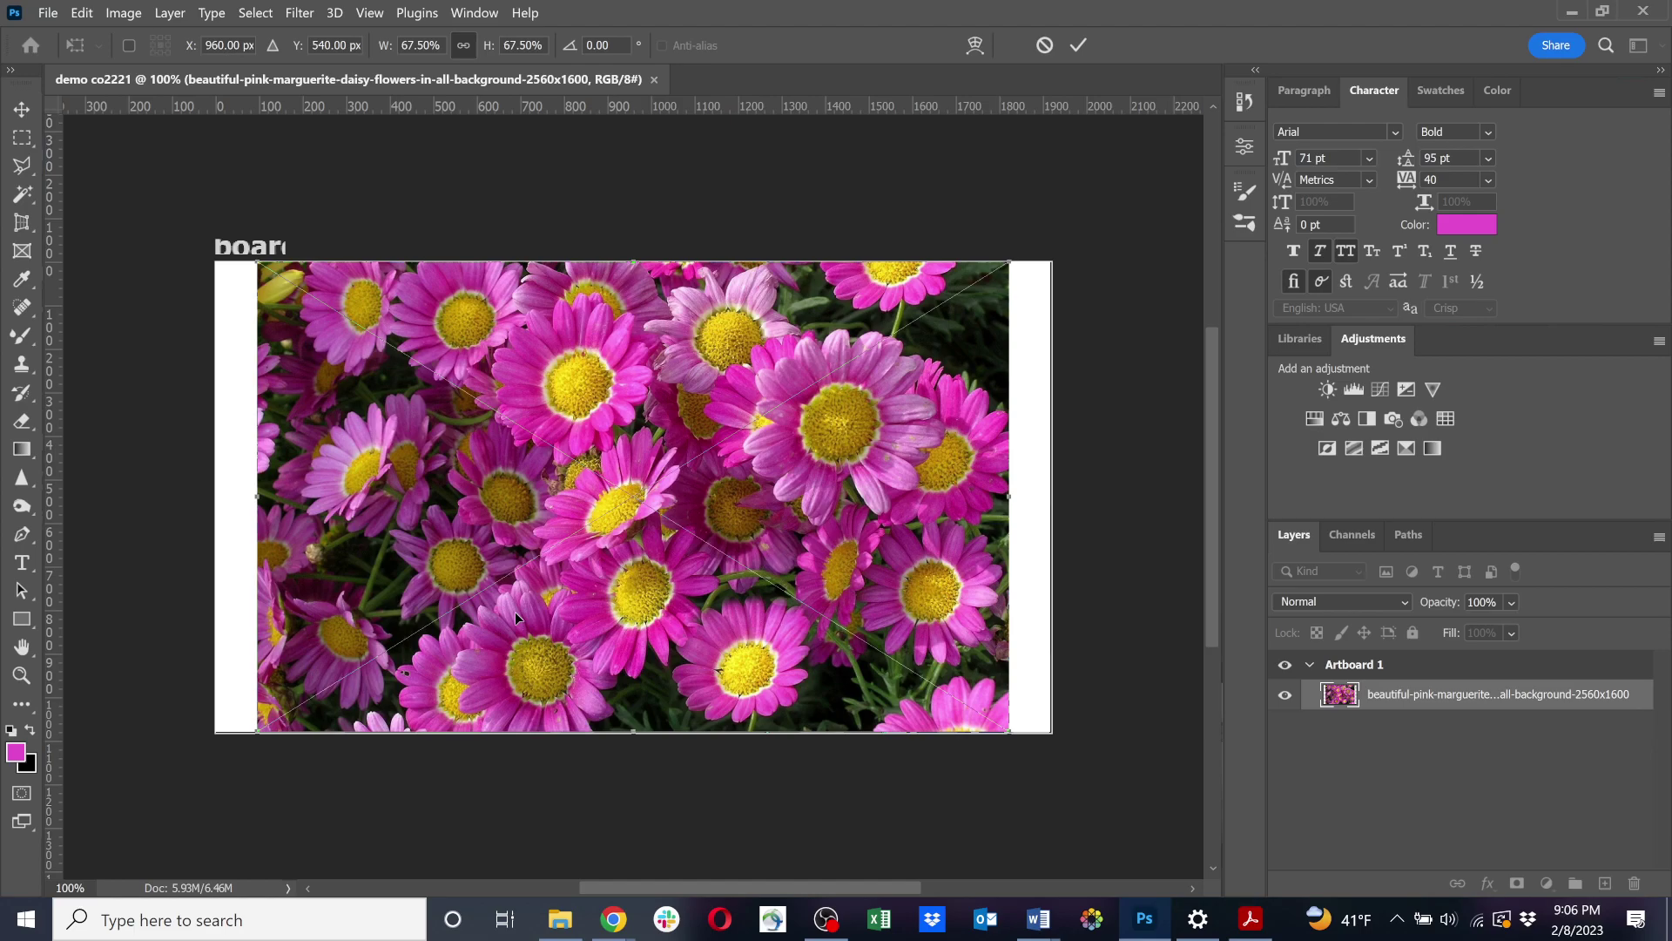
key("Return")
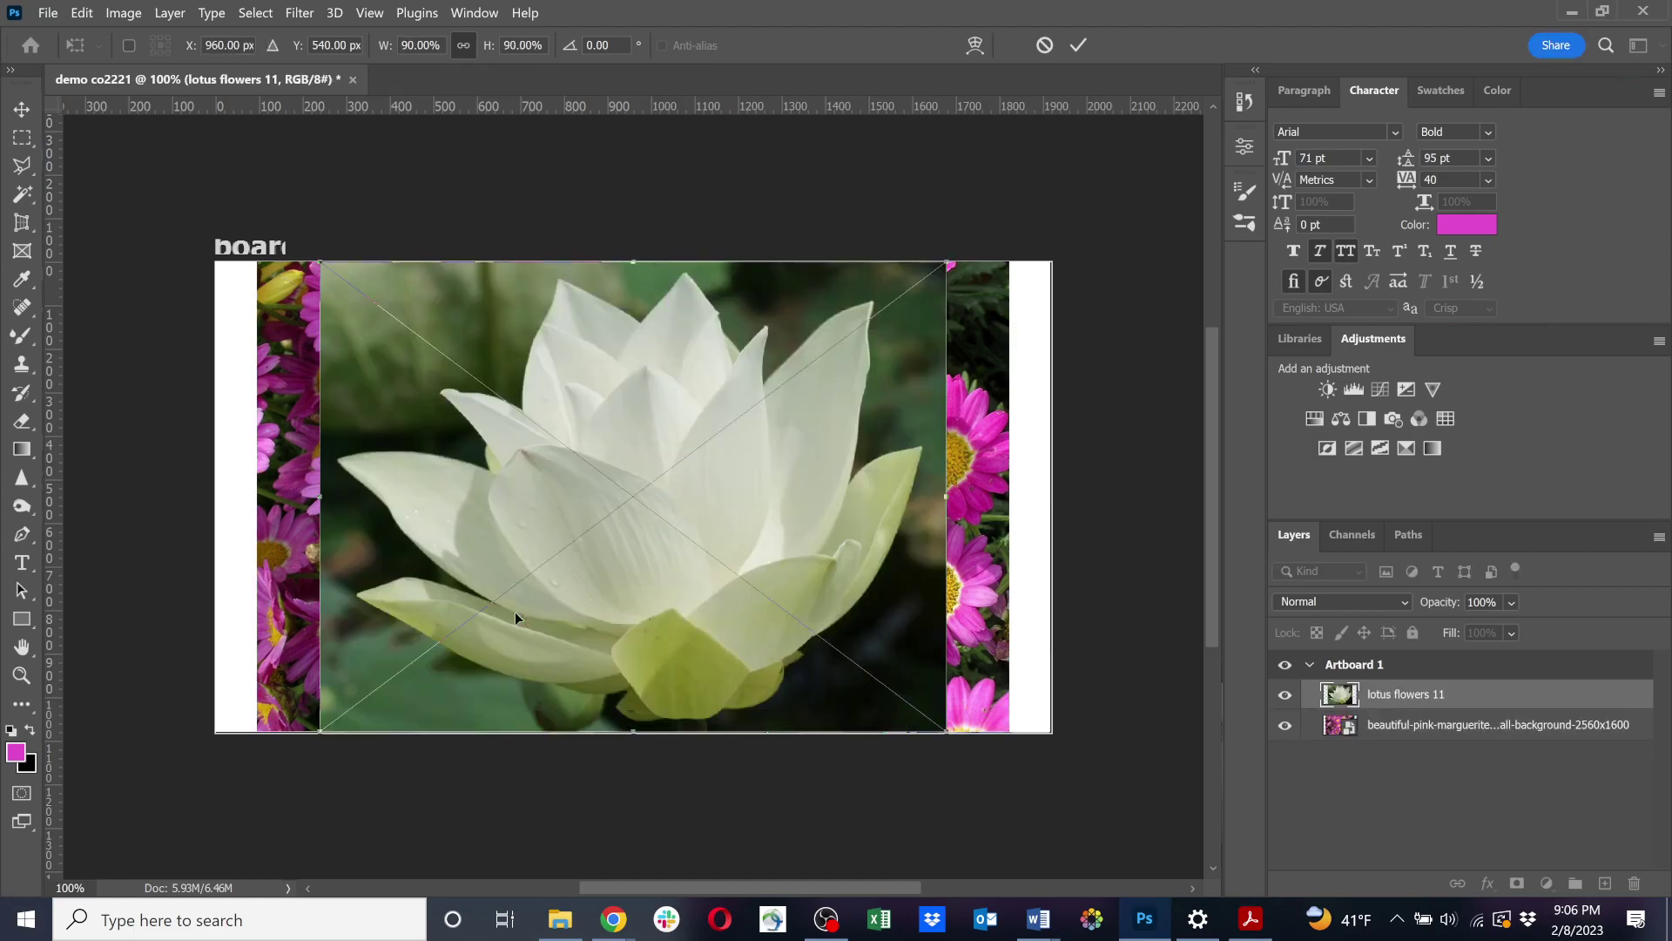
key("Return")
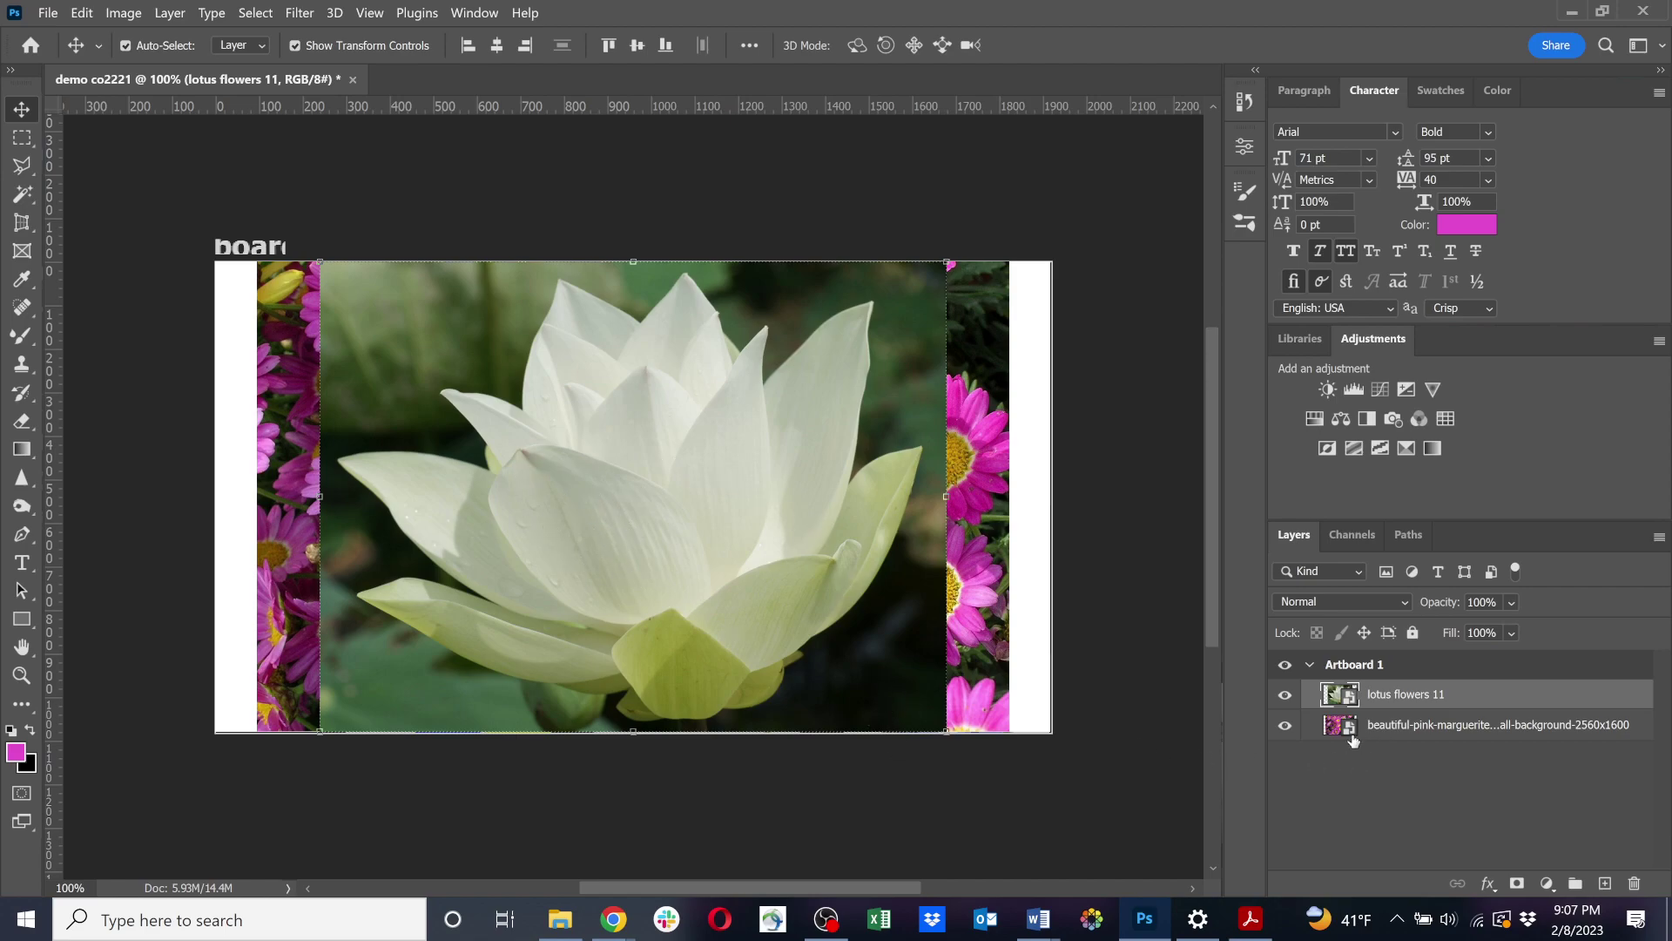
Hide the pink daisy layer beneath the lotus.
left_click(1285, 728)
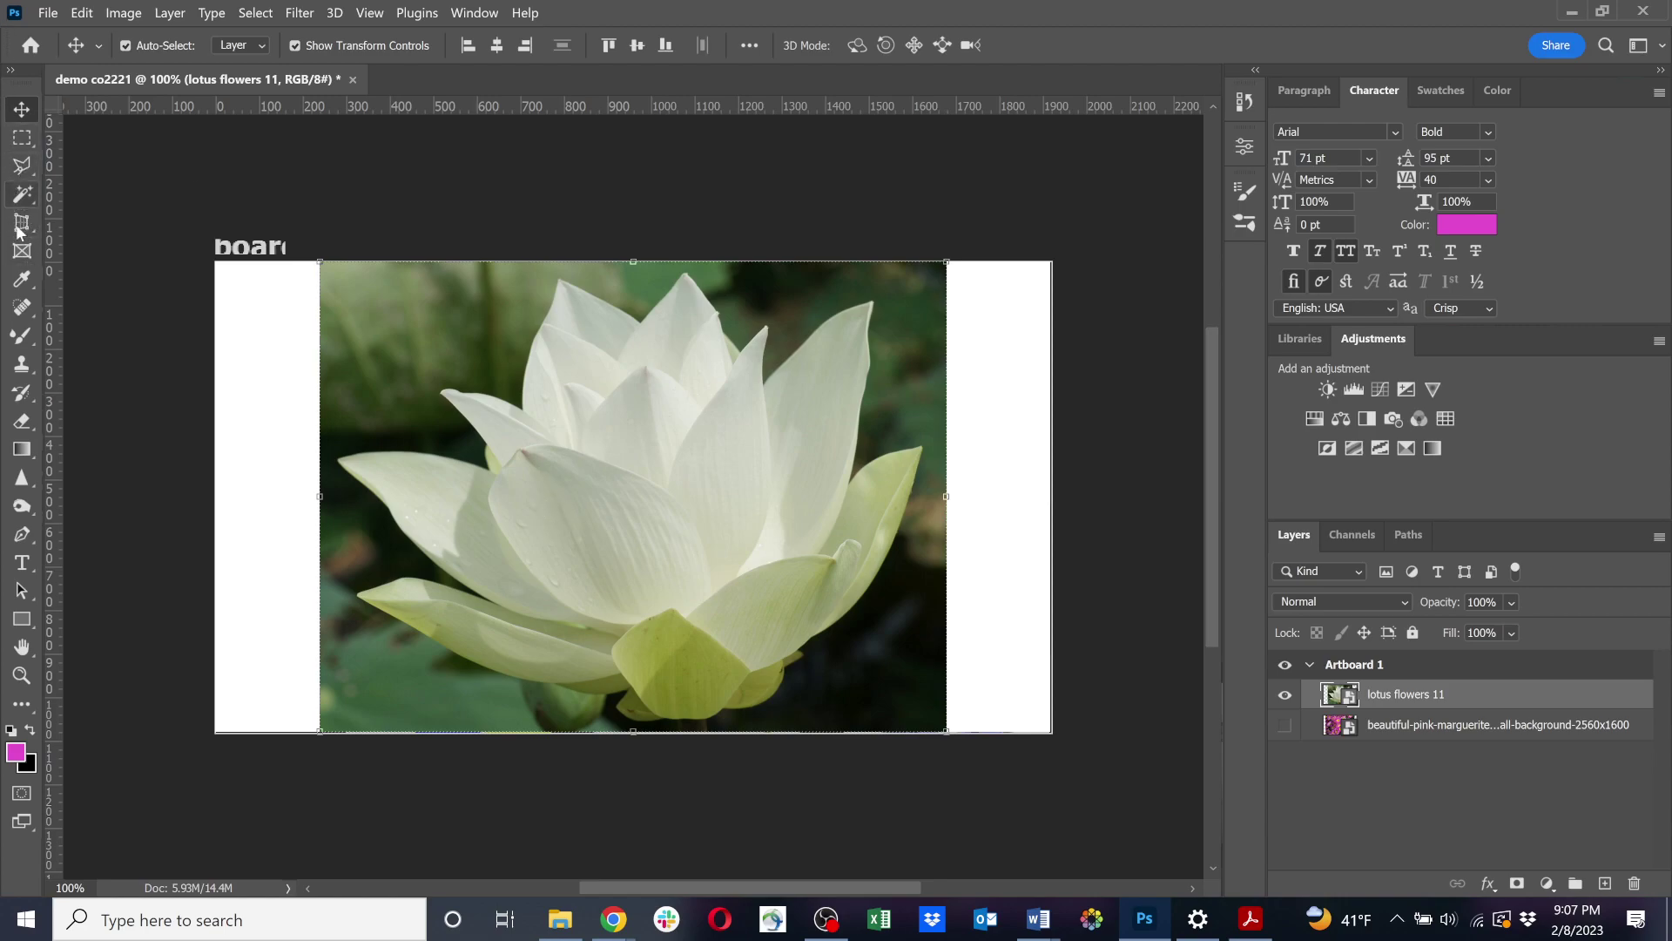
left_click(19, 198)
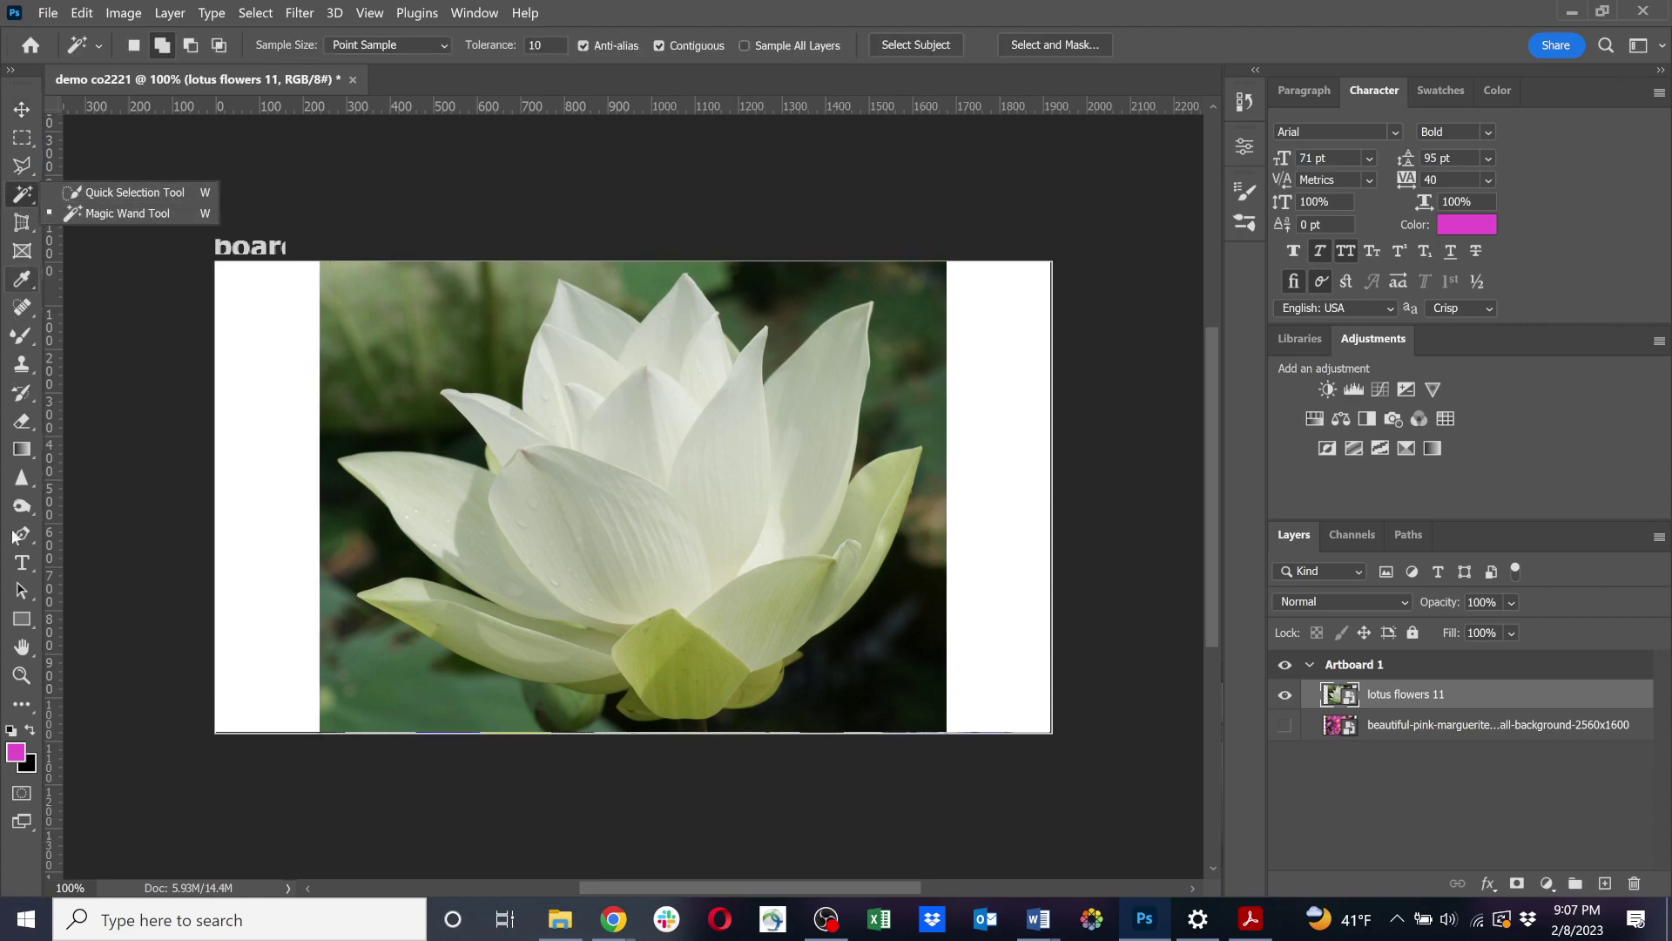
Move the Object Selection Tool to the top of the toolbar's extra tools and activate it.
left_click(22, 703)
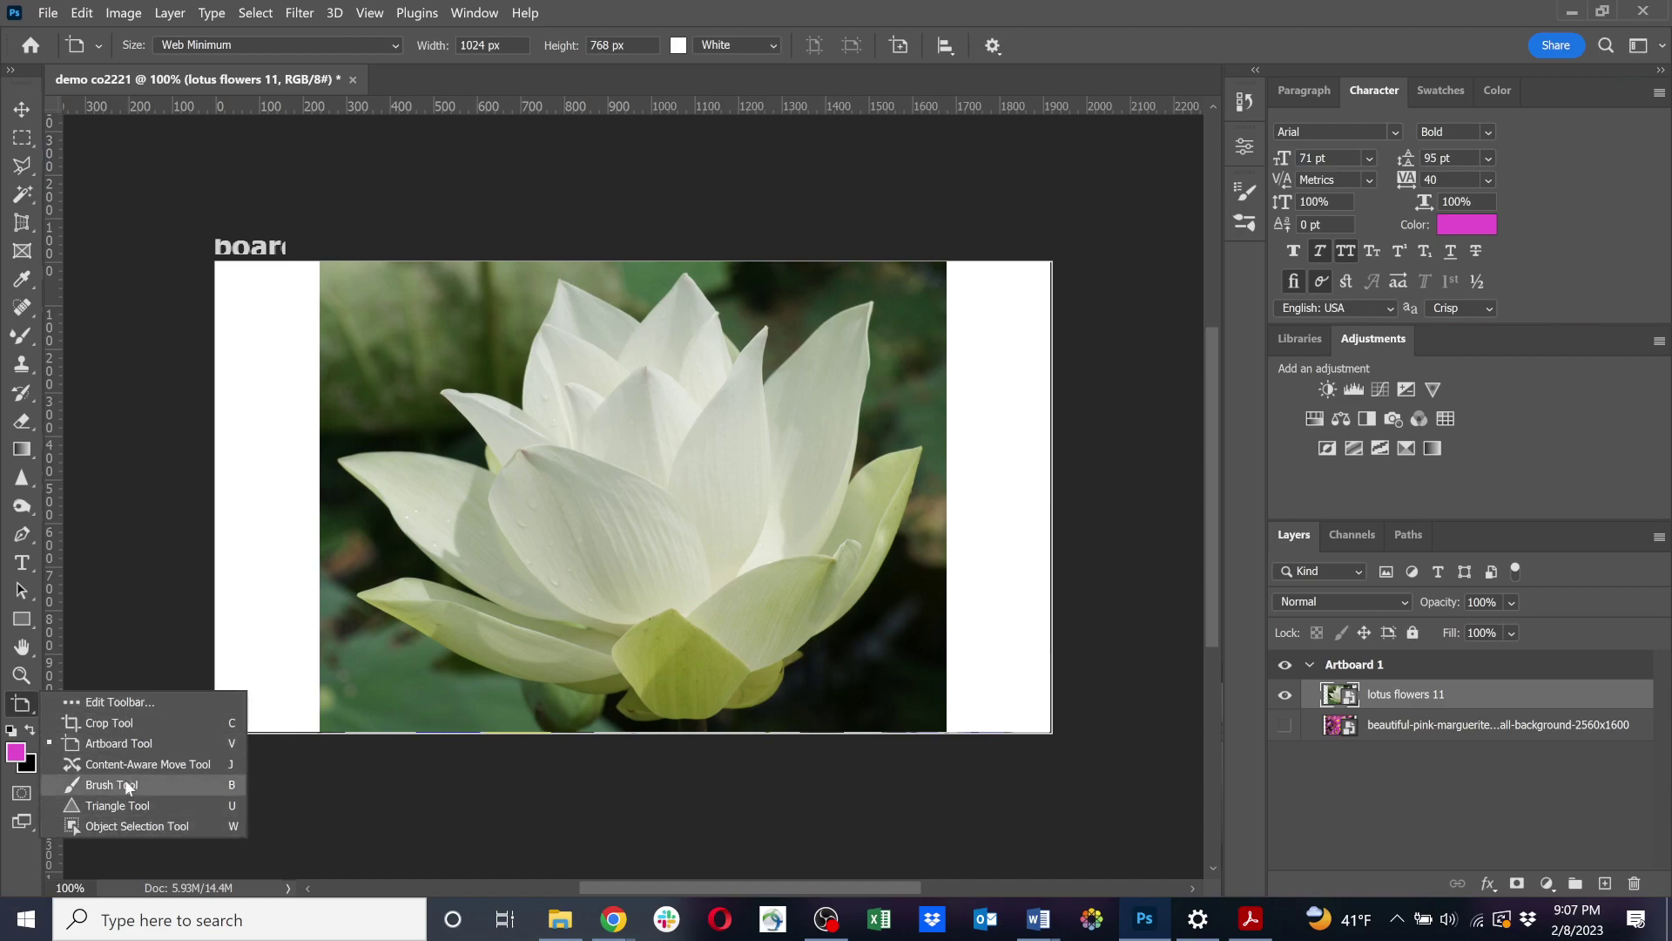
left_click(120, 704)
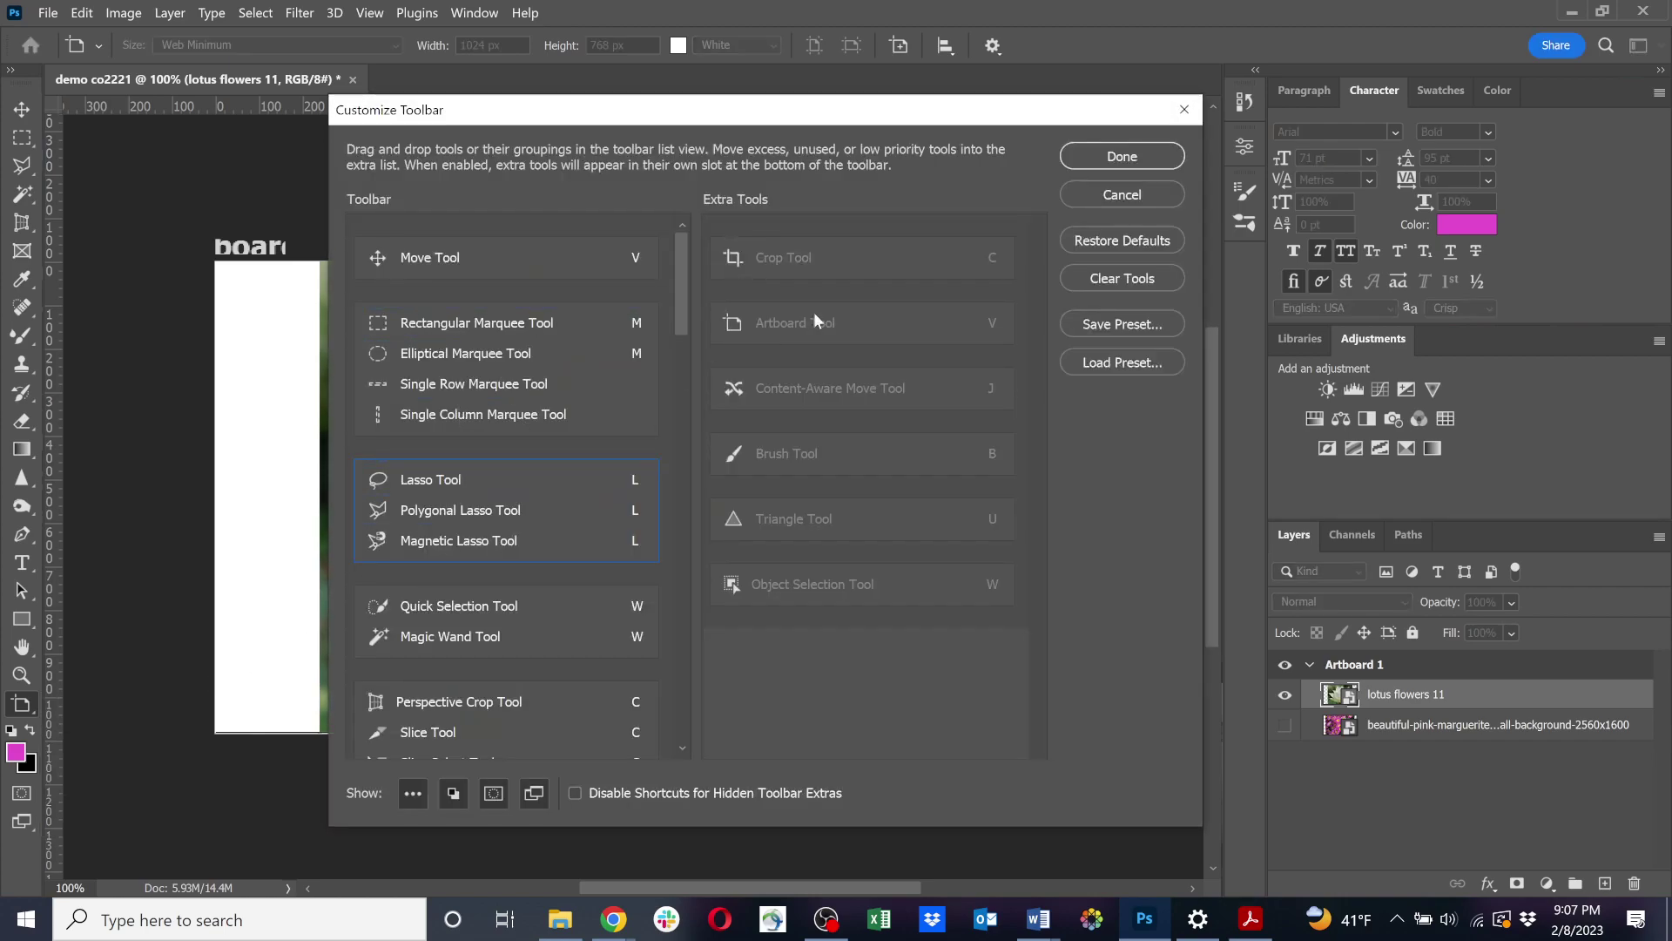
left_click_drag(795, 587, 825, 232)
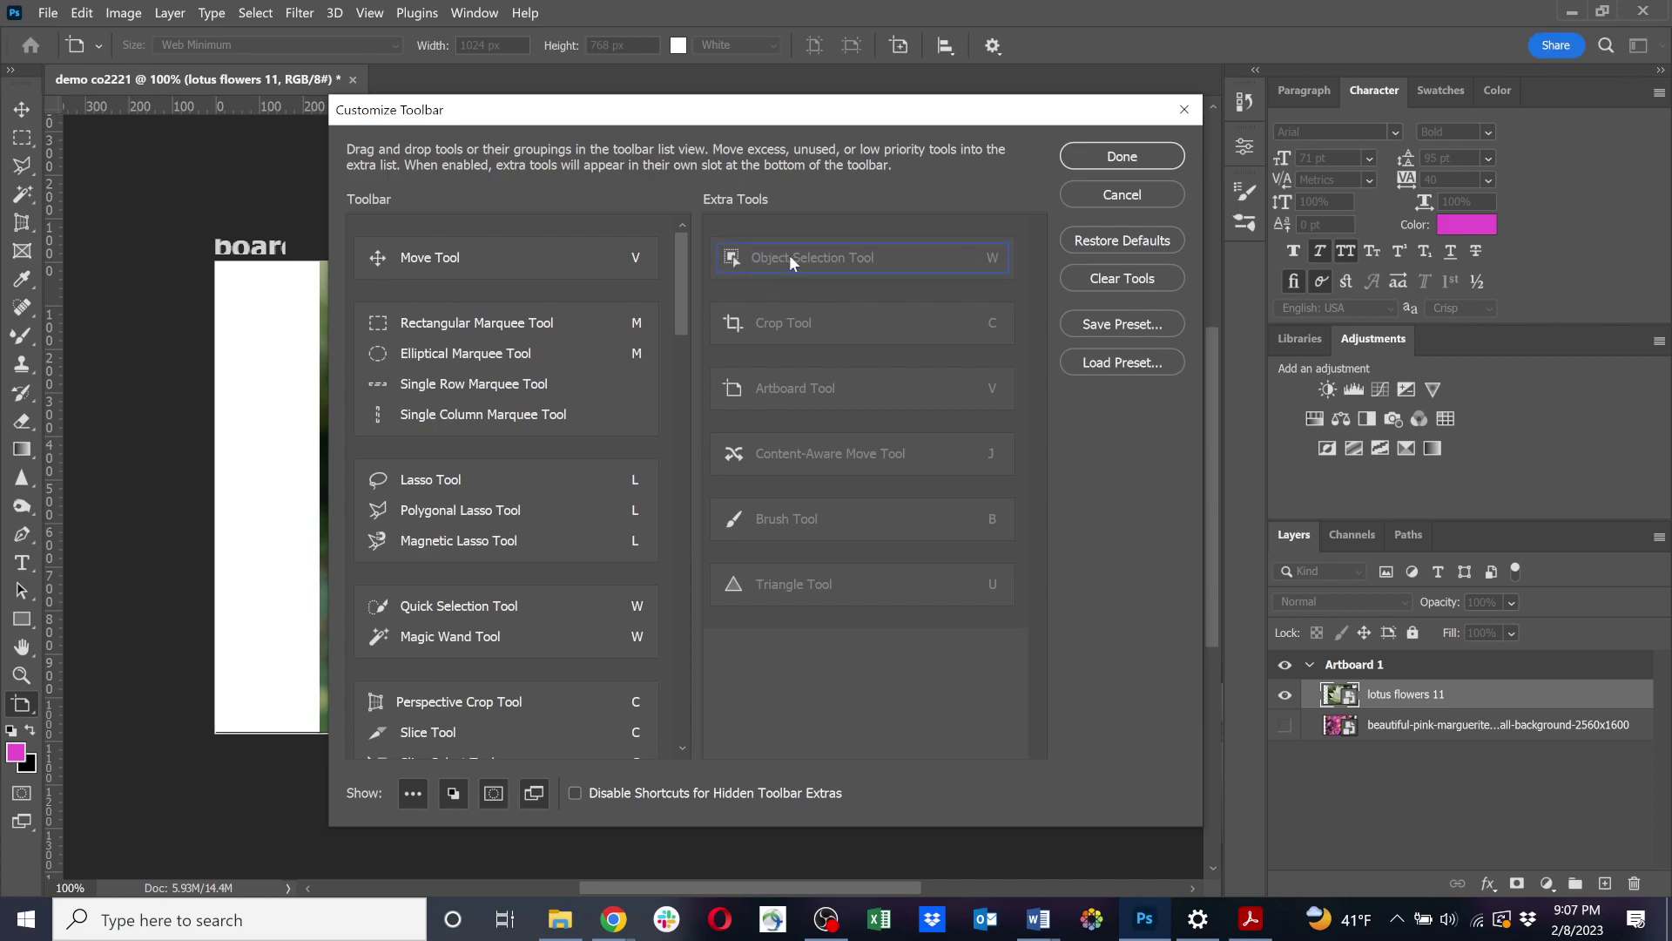
left_click(1156, 158)
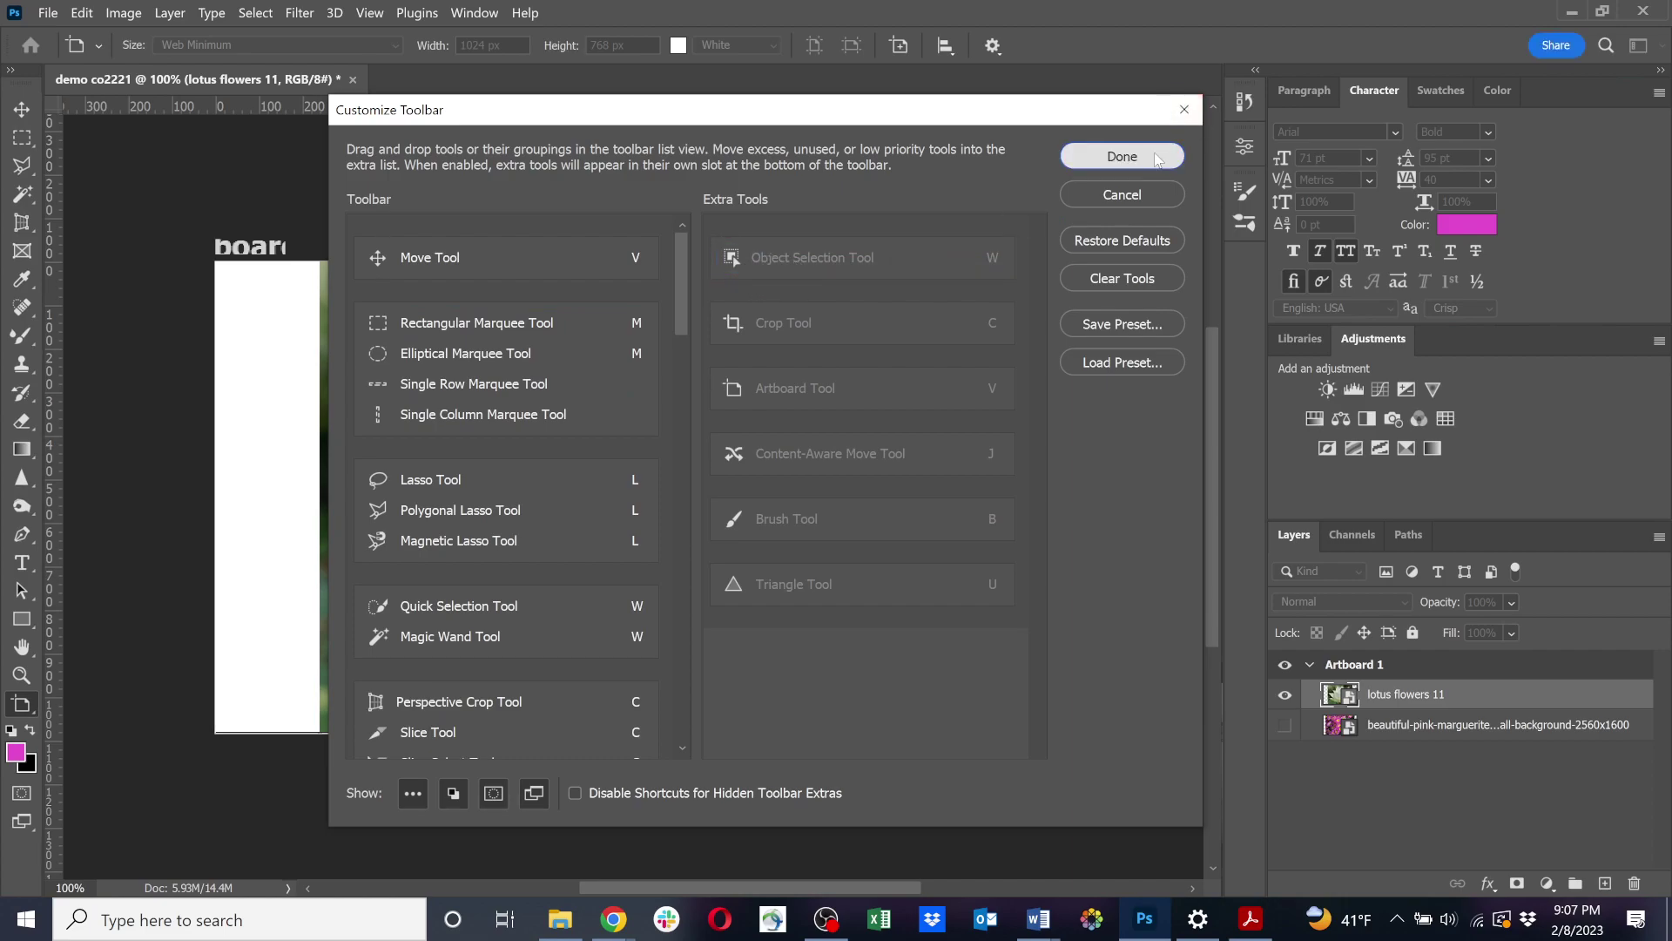
left_click(25, 710)
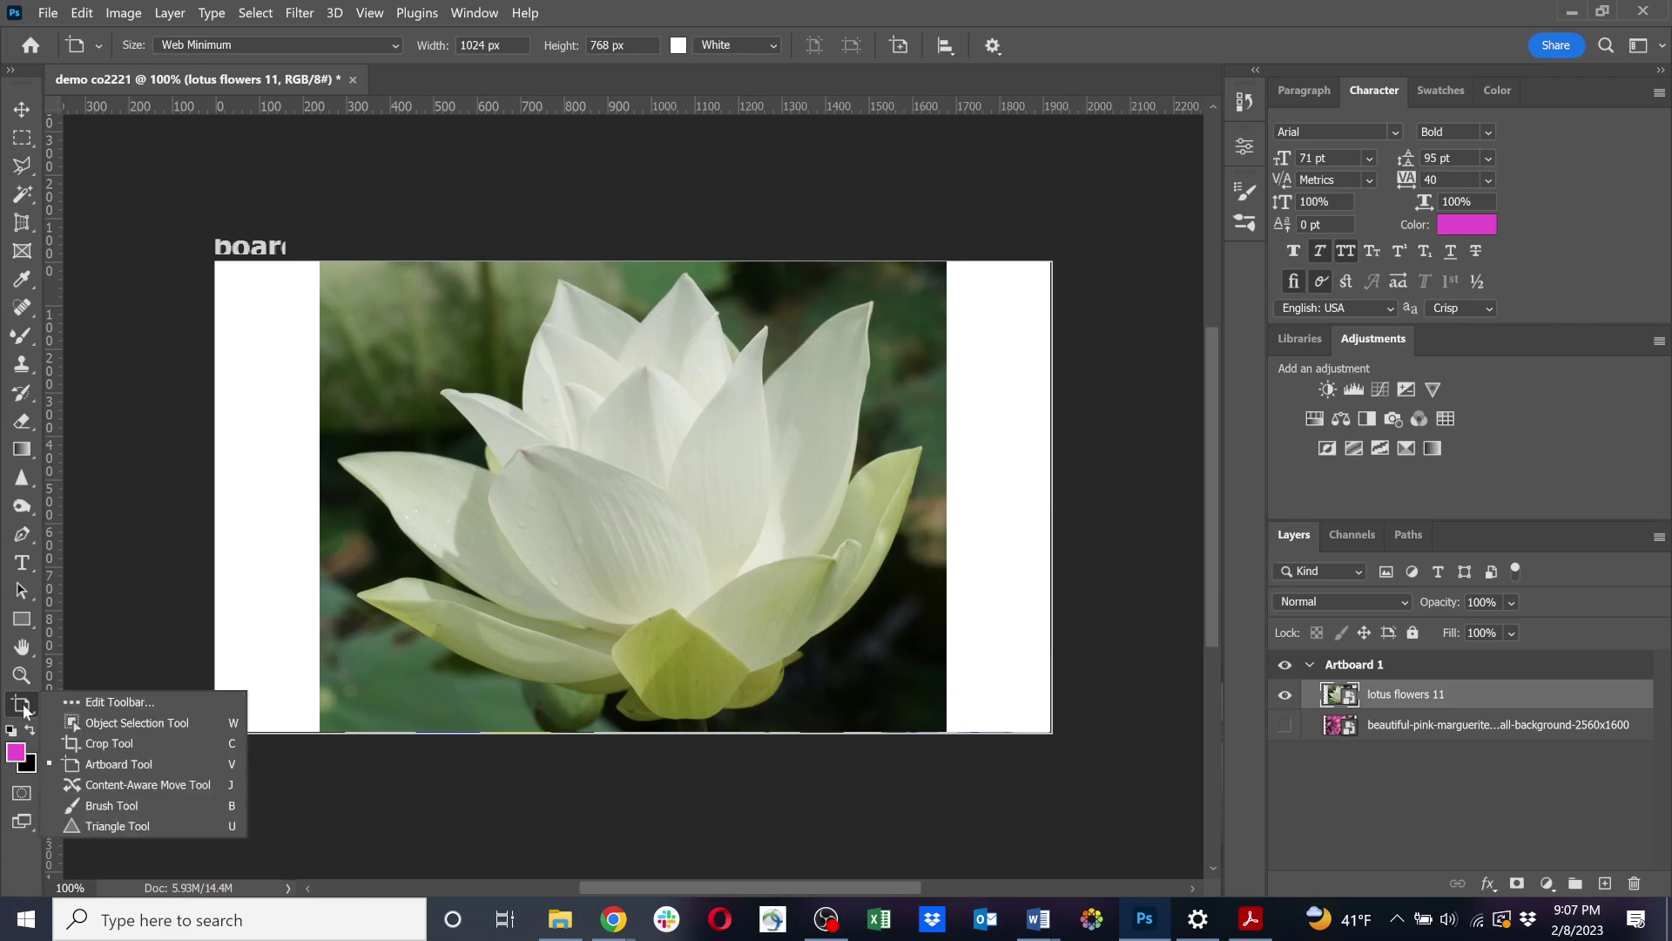
left_click(126, 725)
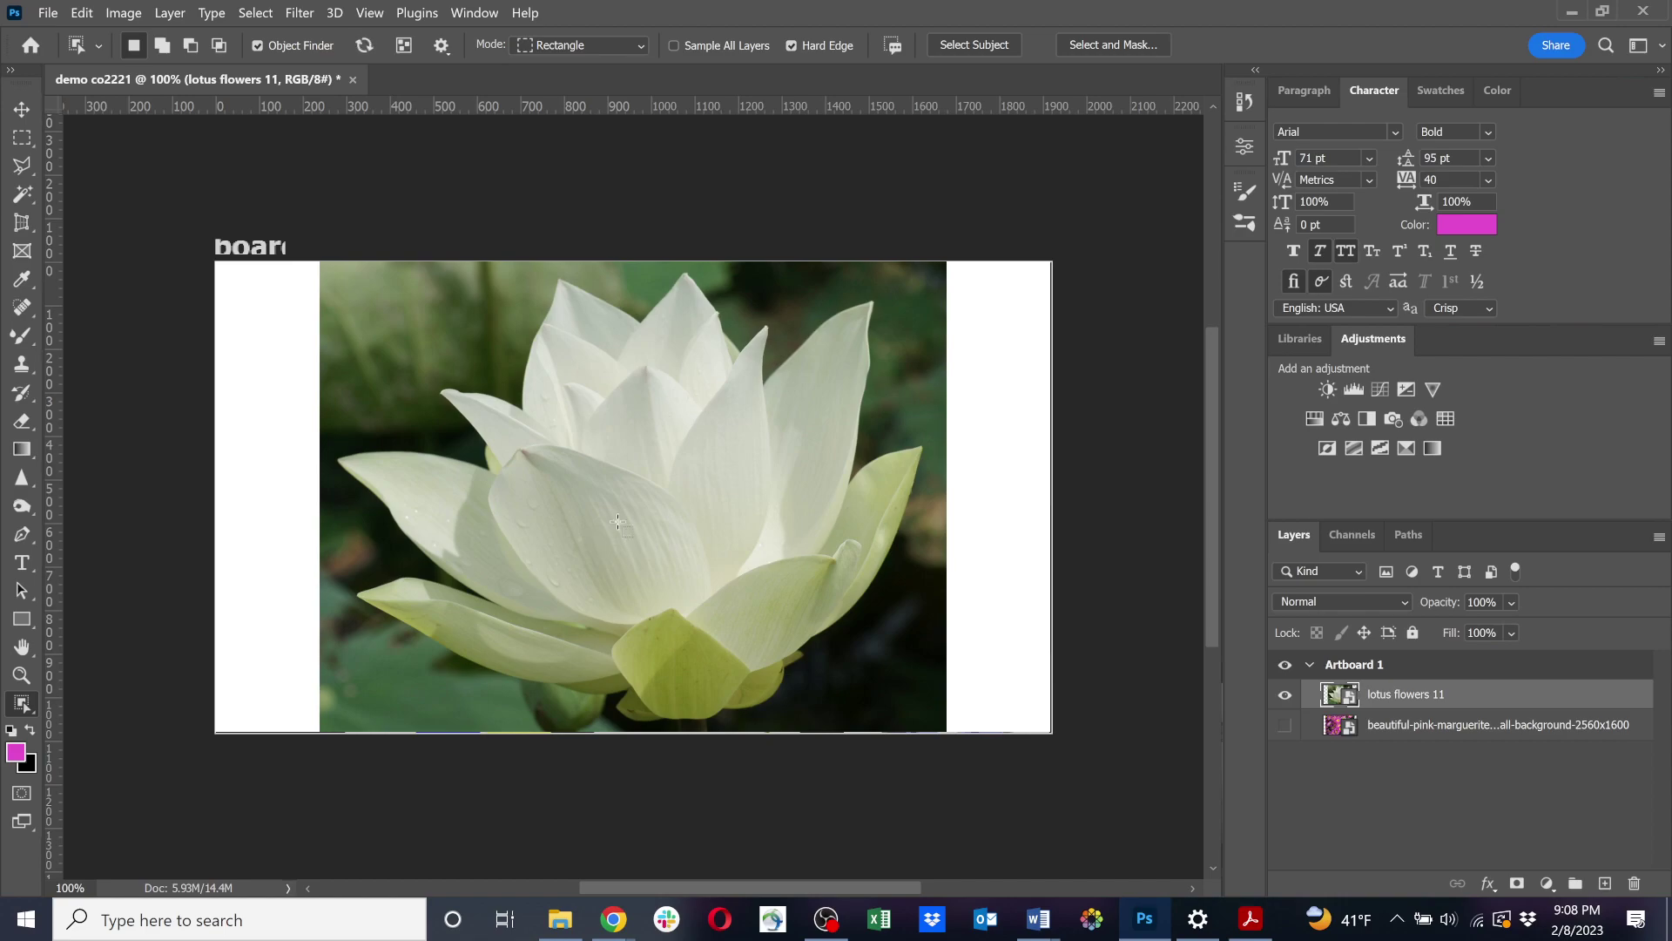
left_click(575, 490)
key("ctrl+d")
left_click(256, 14)
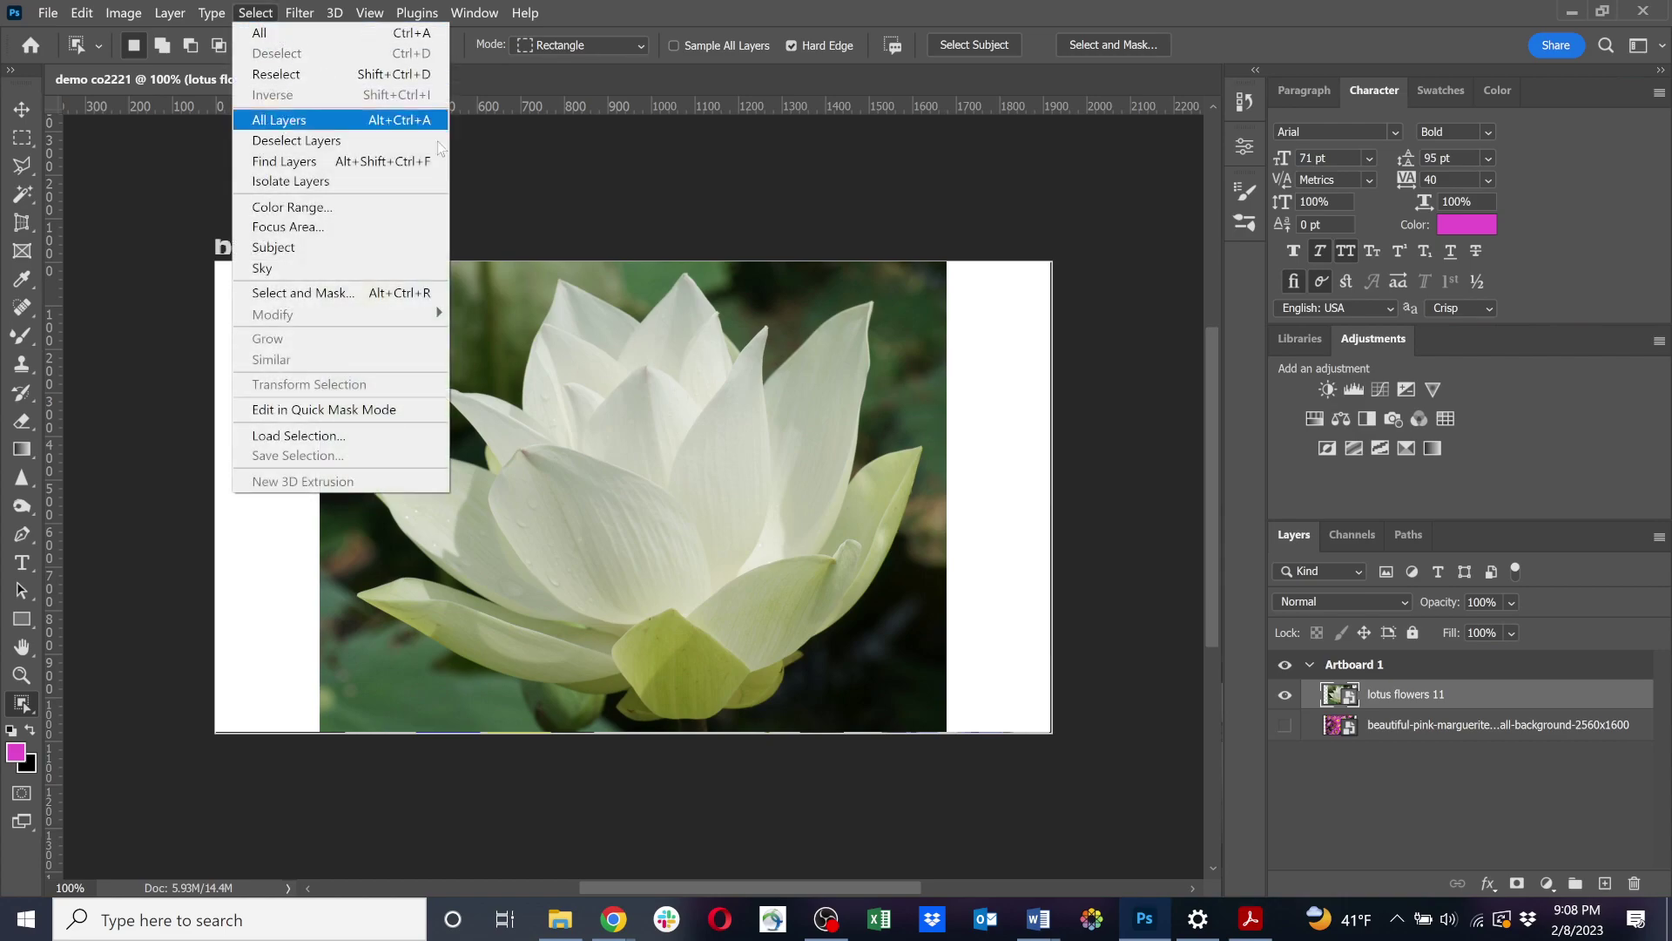
left_click(791, 514)
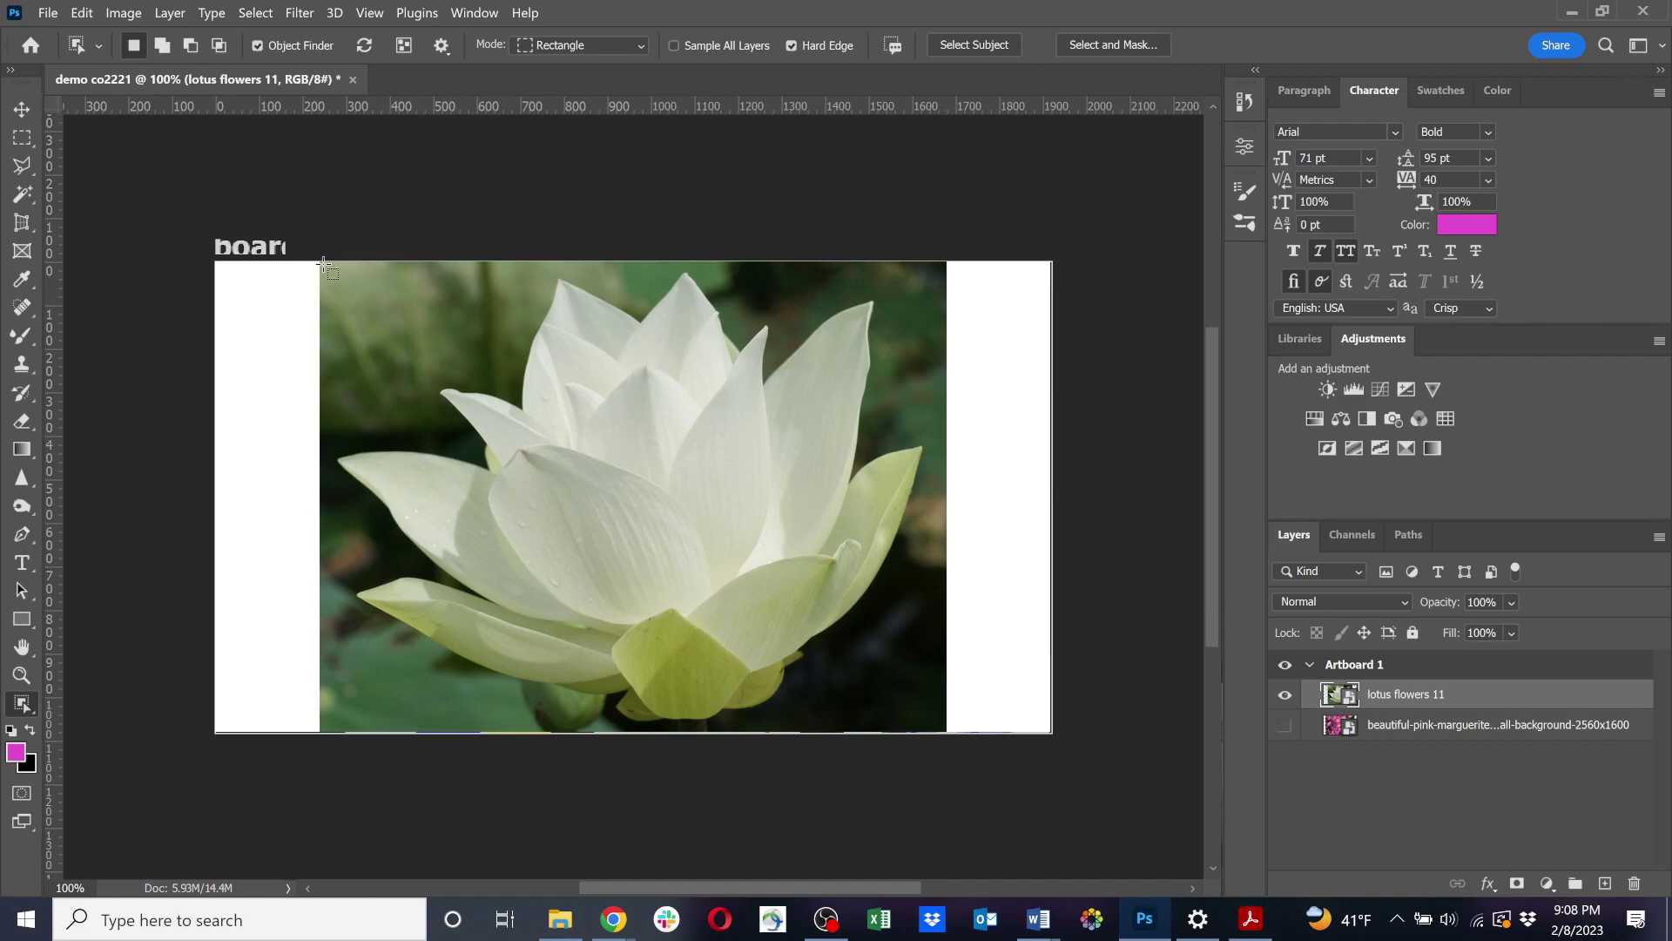
Select the lotus with Object Selection, using Subtract from selection to refine it, and add a layer mask from that selection.
left_click_drag(322, 262, 390, 296)
left_click_drag(871, 608, 959, 747)
left_click(192, 45)
left_click_drag(1003, 723, 628, 255)
left_click(782, 352, "shift")
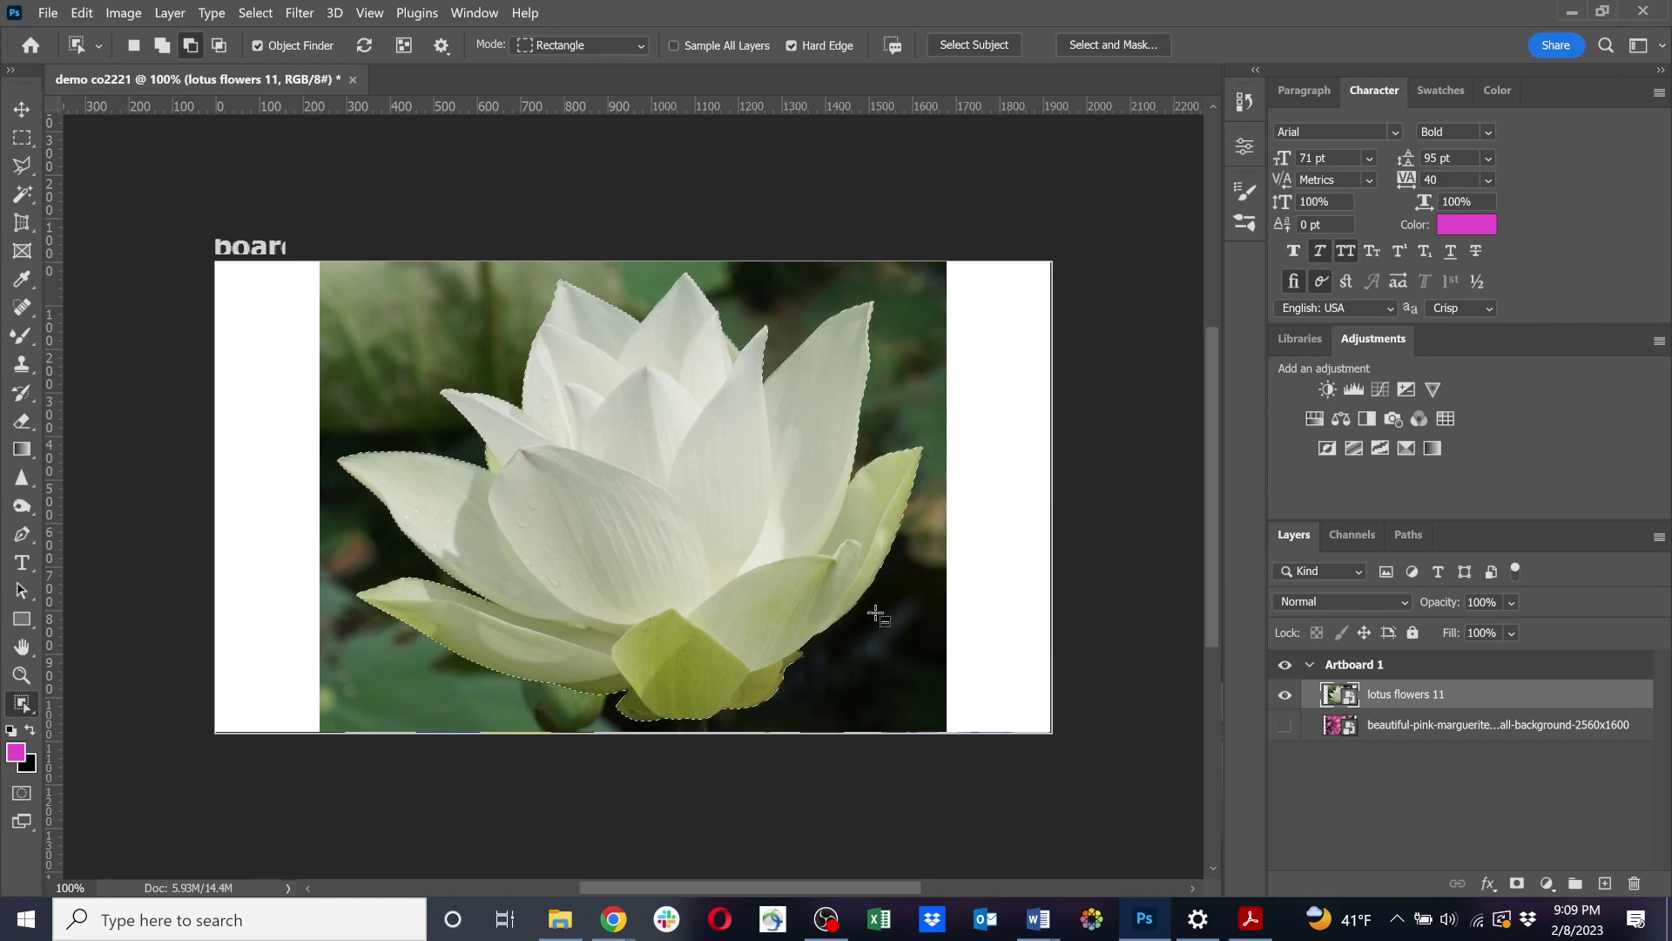
left_click(1516, 885)
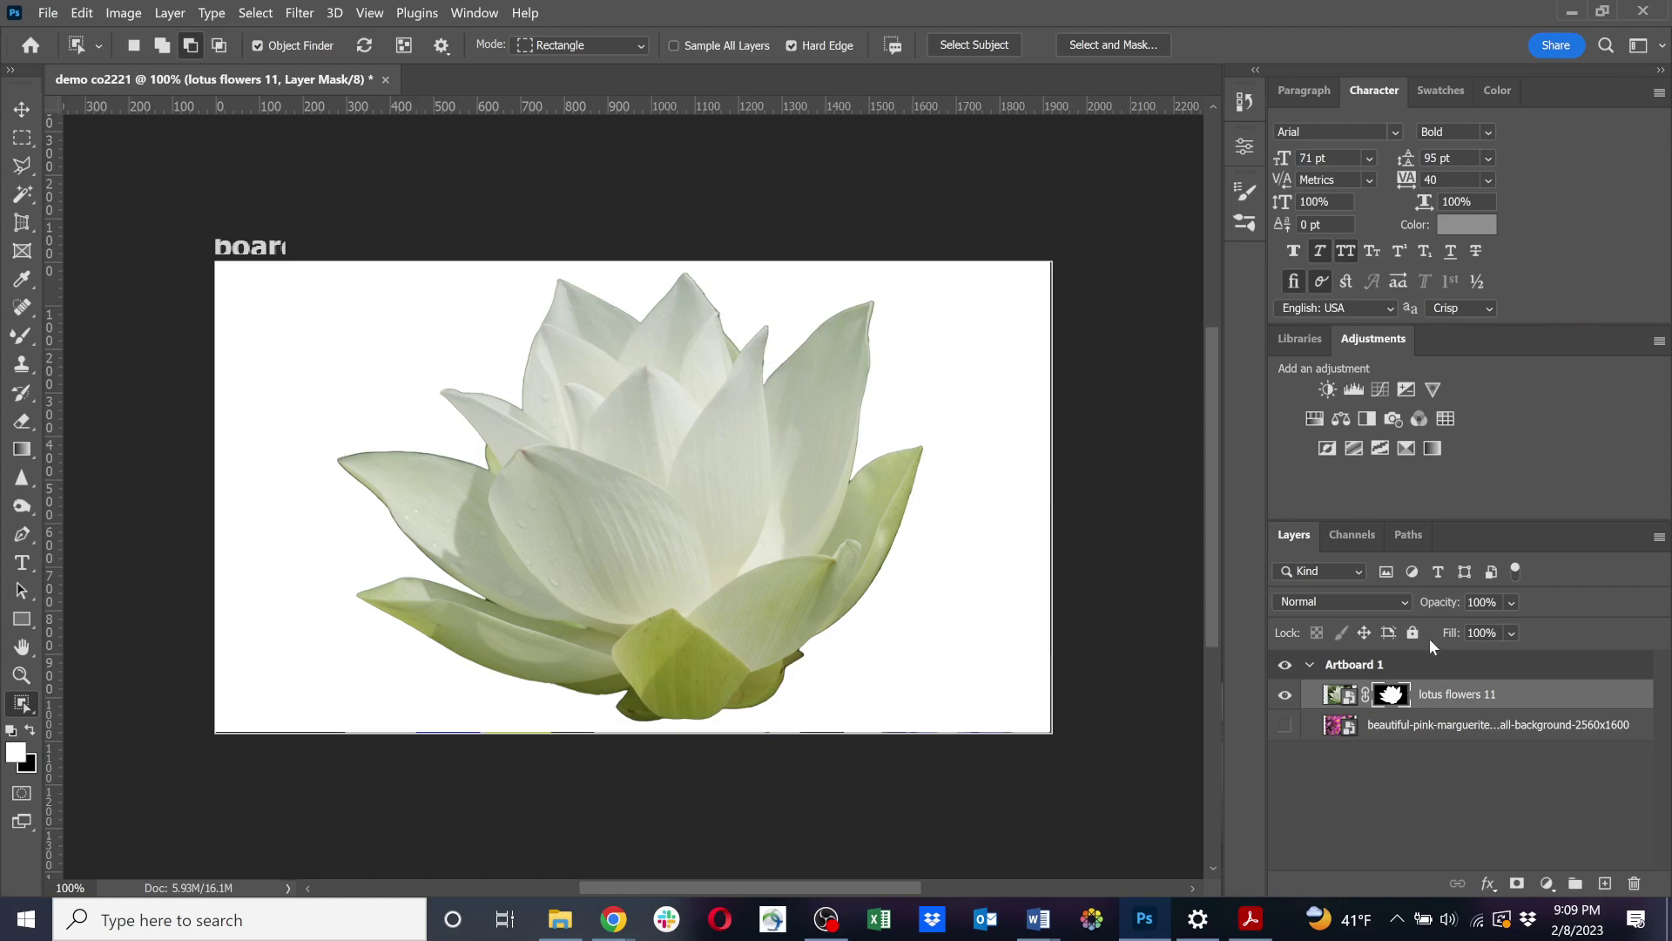
Refine the lotus layer mask in Select and Mask by setting Shift Edge to -45%.
double_click(1393, 694)
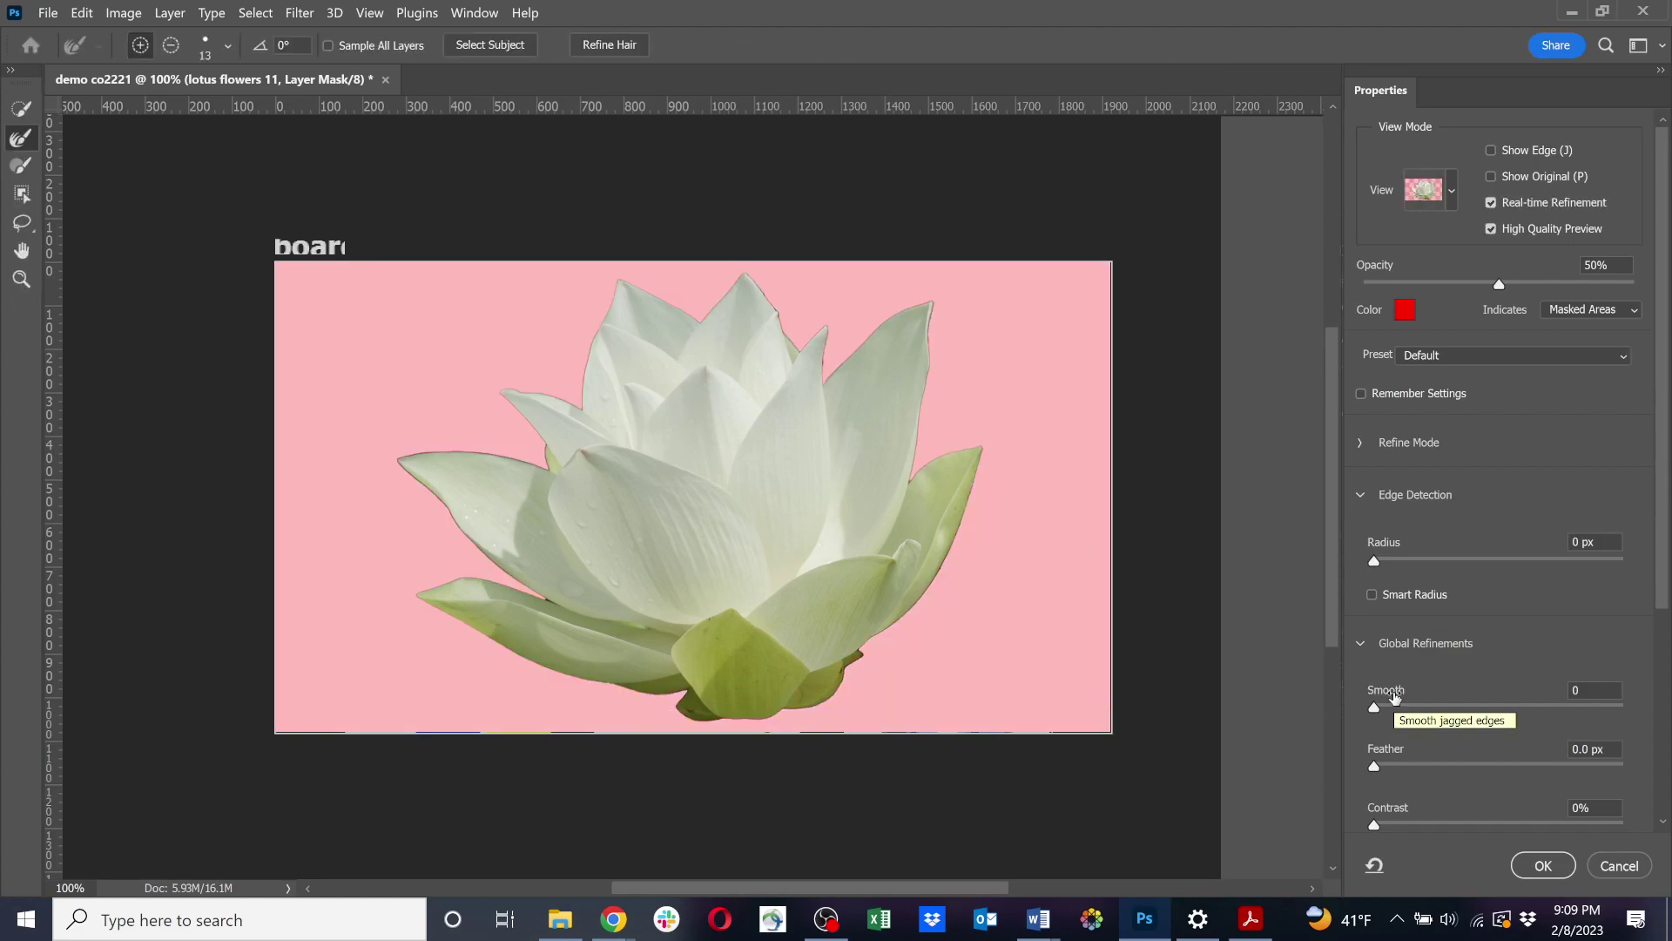
scroll(1388, 758, "down", 1)
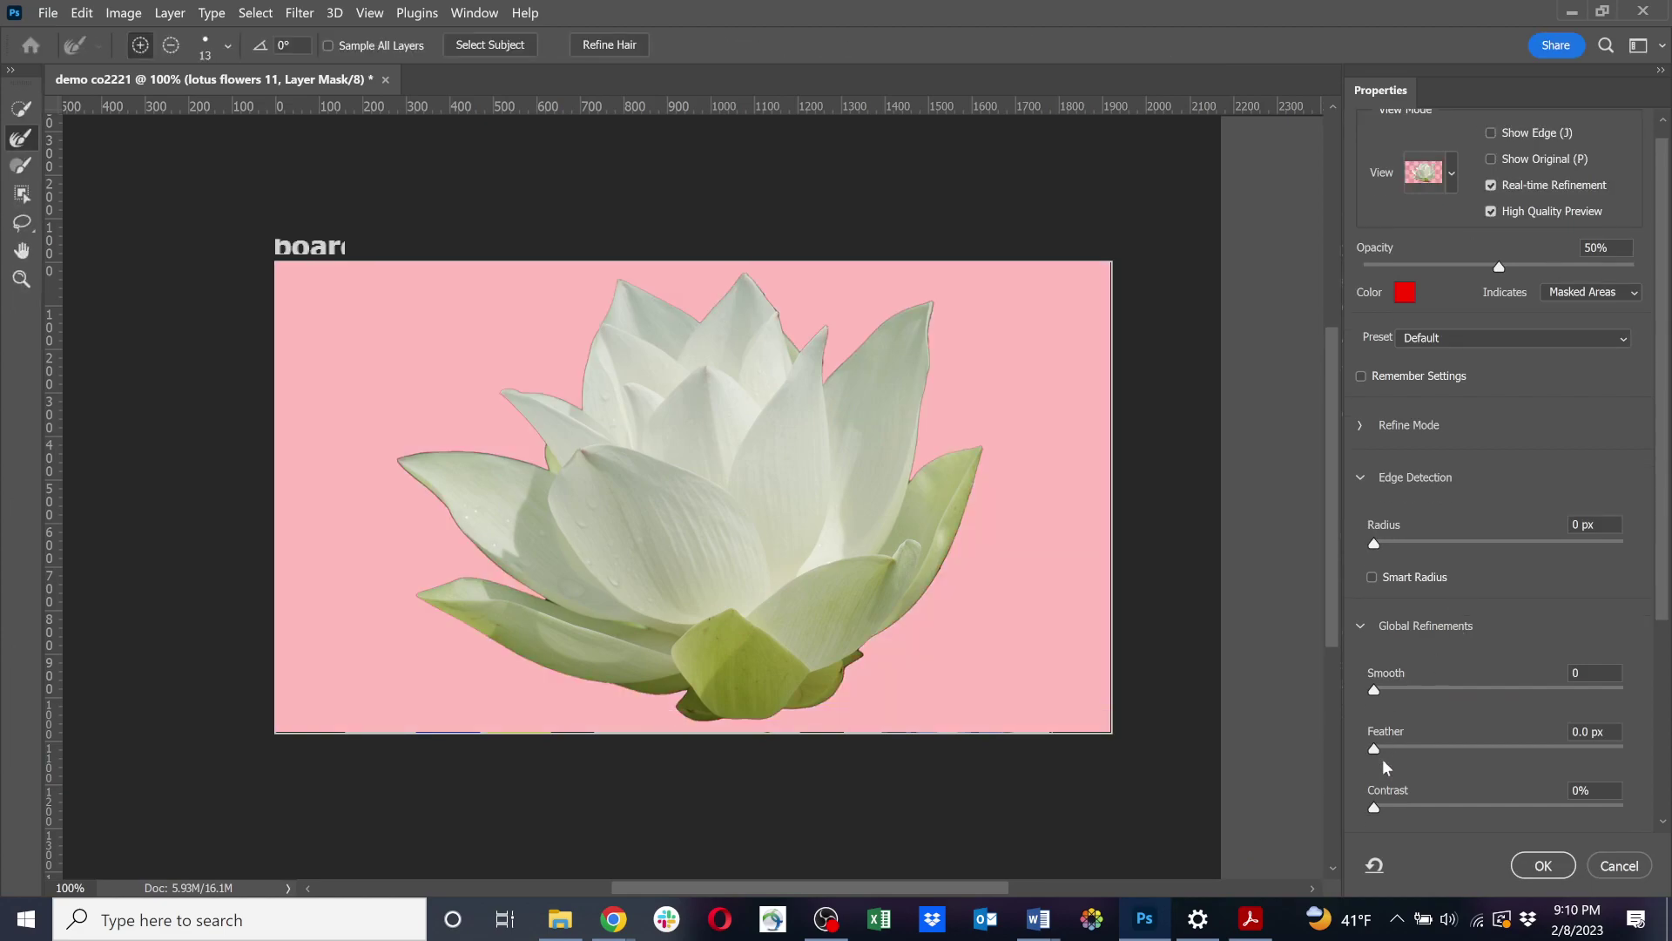
scroll(1394, 776, "down", 3)
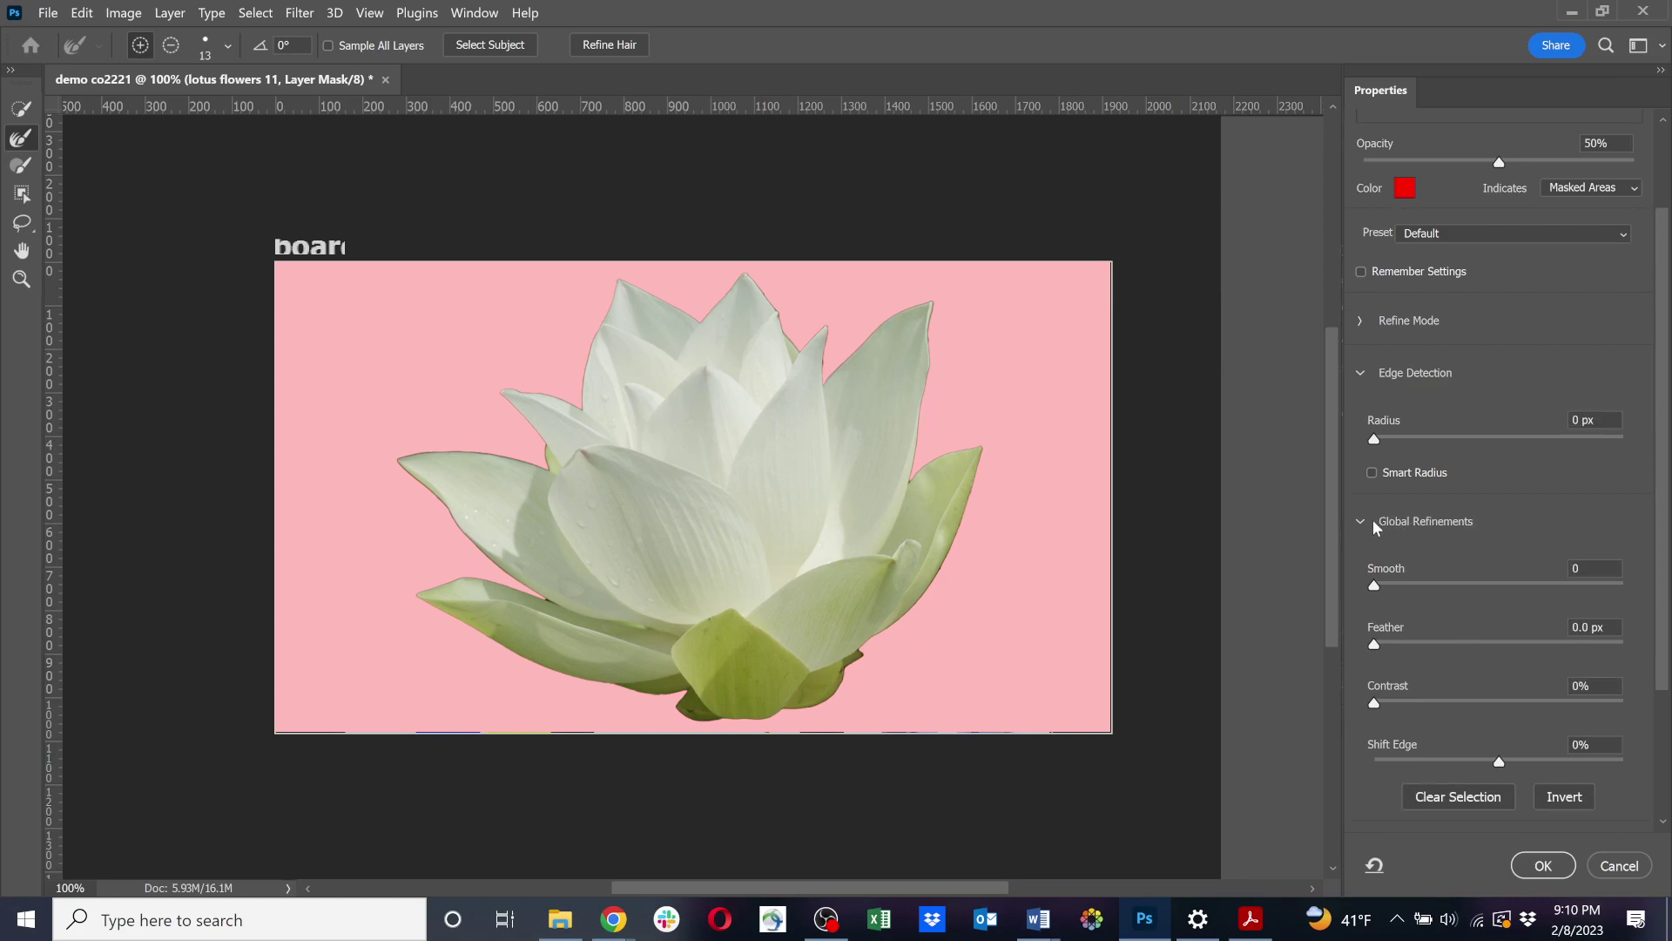
left_click(1499, 764)
left_click_drag(1498, 765, 1487, 765)
left_click_drag(1486, 765, 1460, 764)
left_click(1442, 765)
left_click(1502, 762)
left_click(1444, 763)
Feather the lotus mask edge slightly and apply the Select and Mask refinements.
left_click(1383, 643)
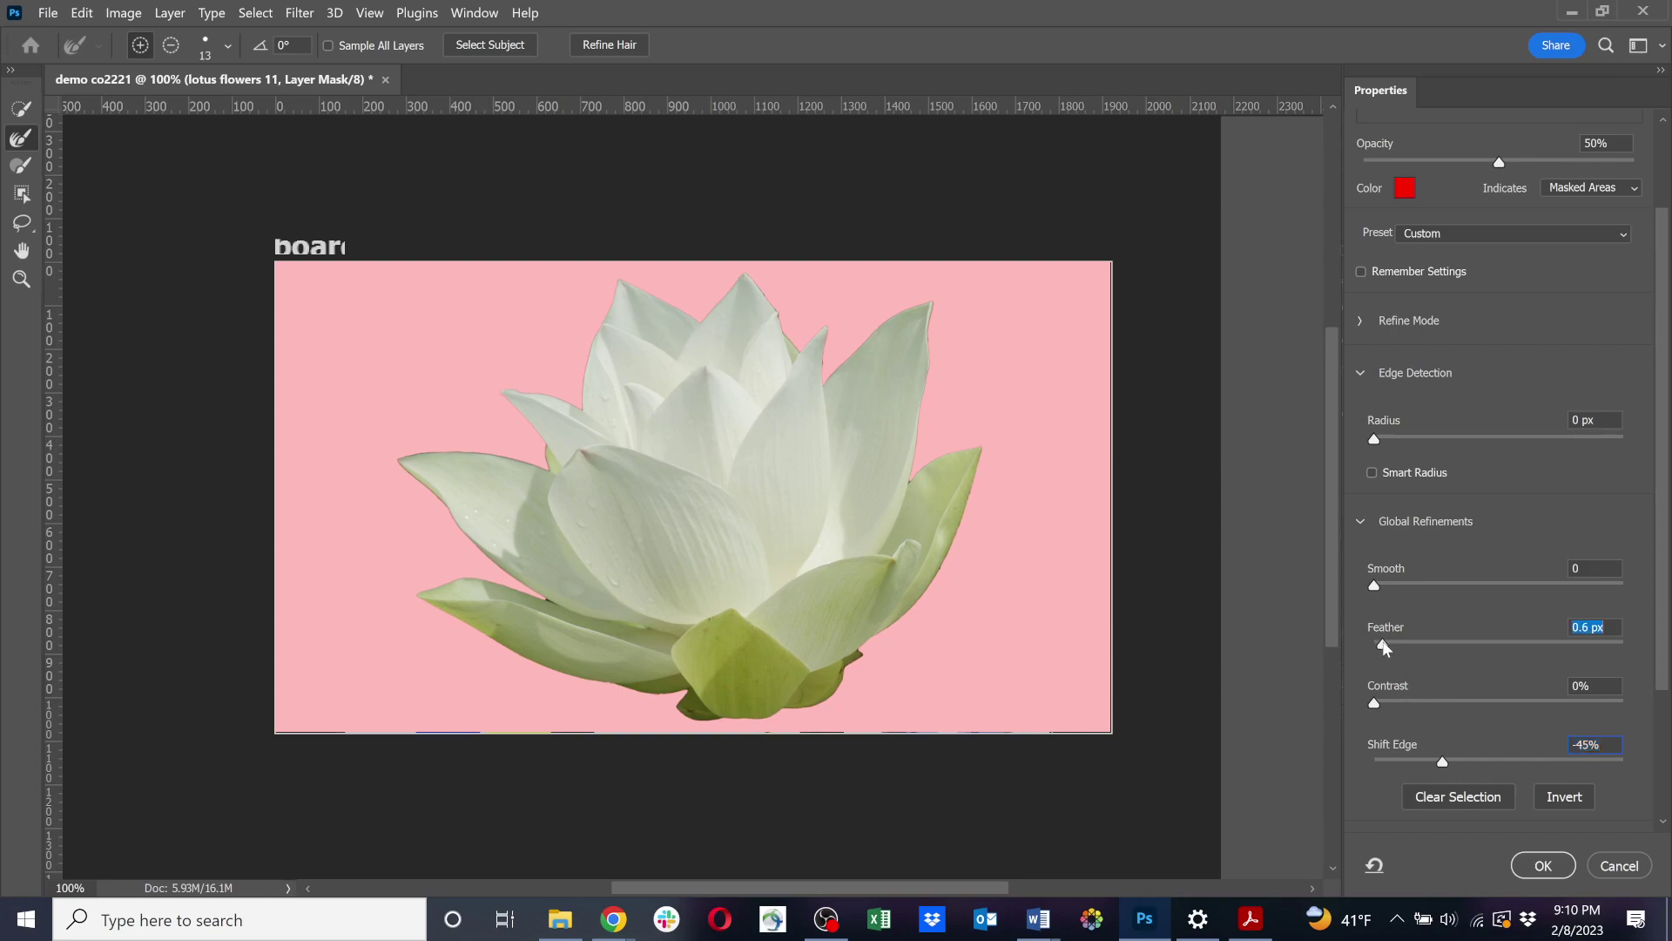
left_click_drag(1383, 643, 1395, 643)
left_click(1544, 866)
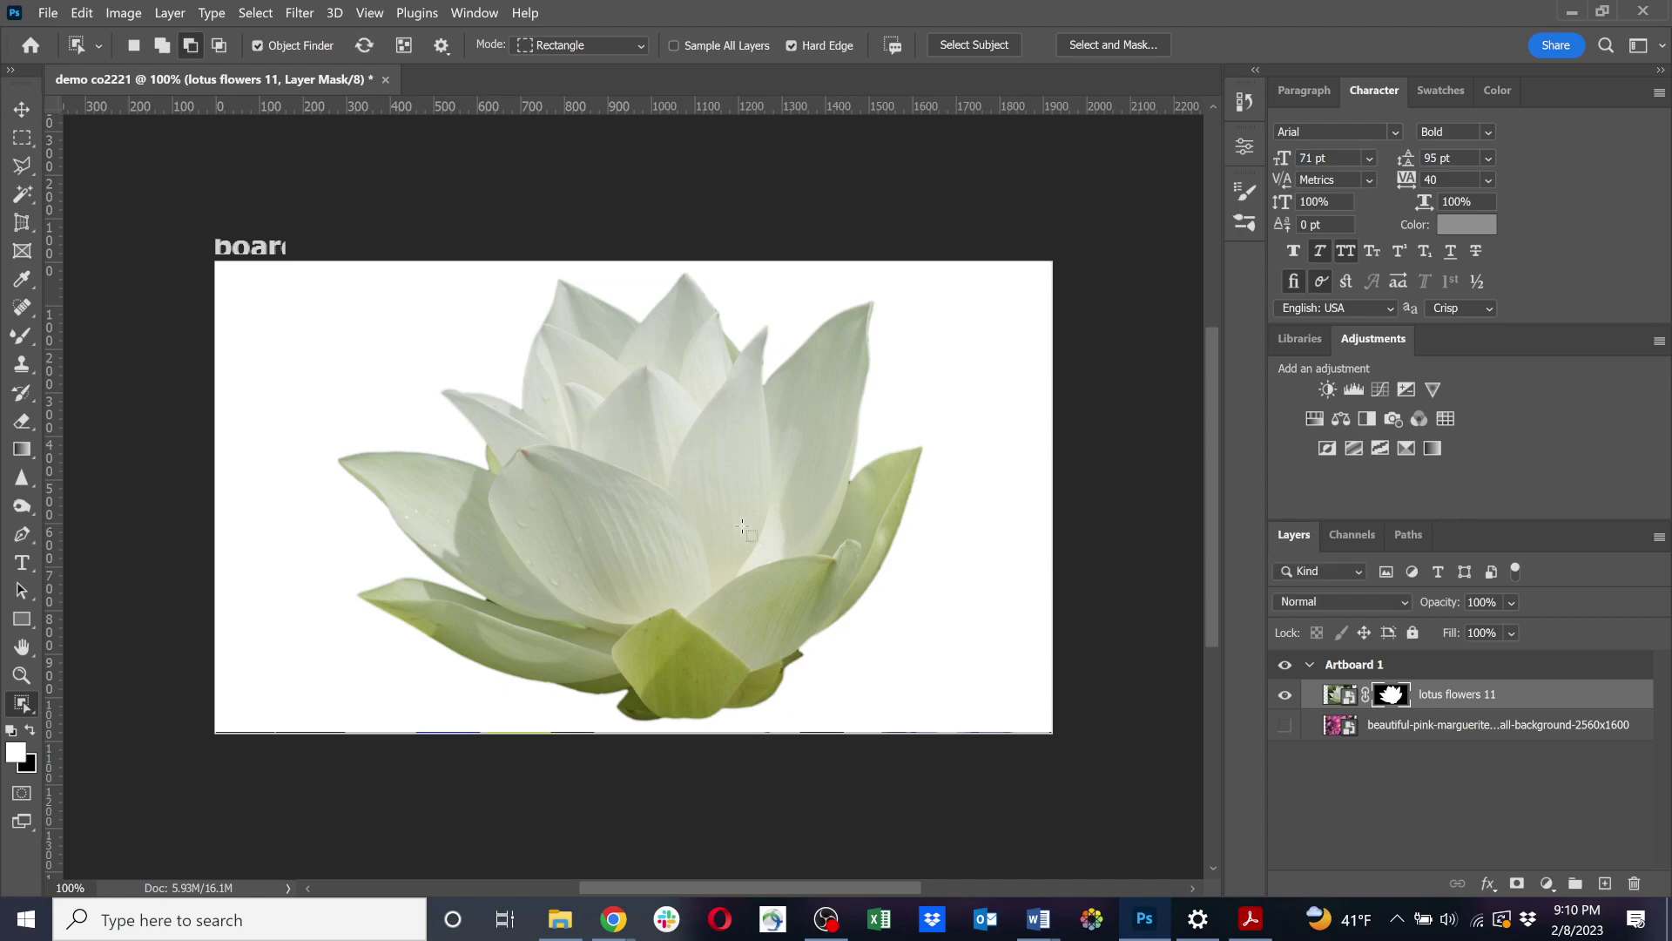
Hide the lotus layer, then show and activate the pink daisy layer, with Object Selection set to New selection.
left_click(1285, 695)
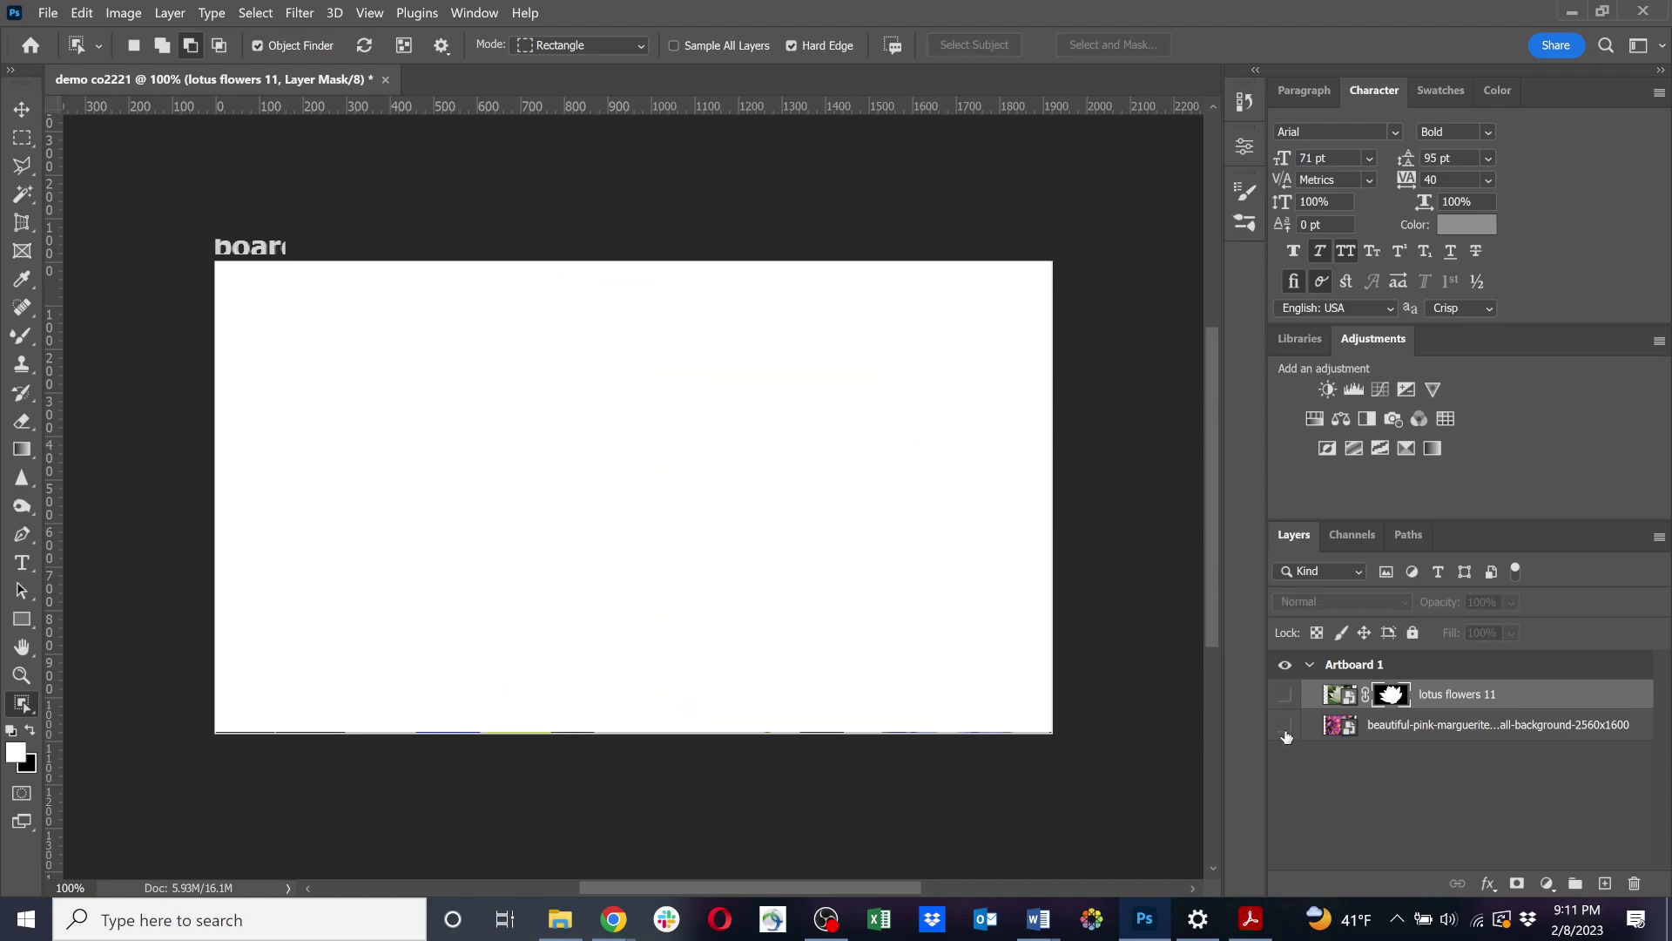
left_click(1286, 726)
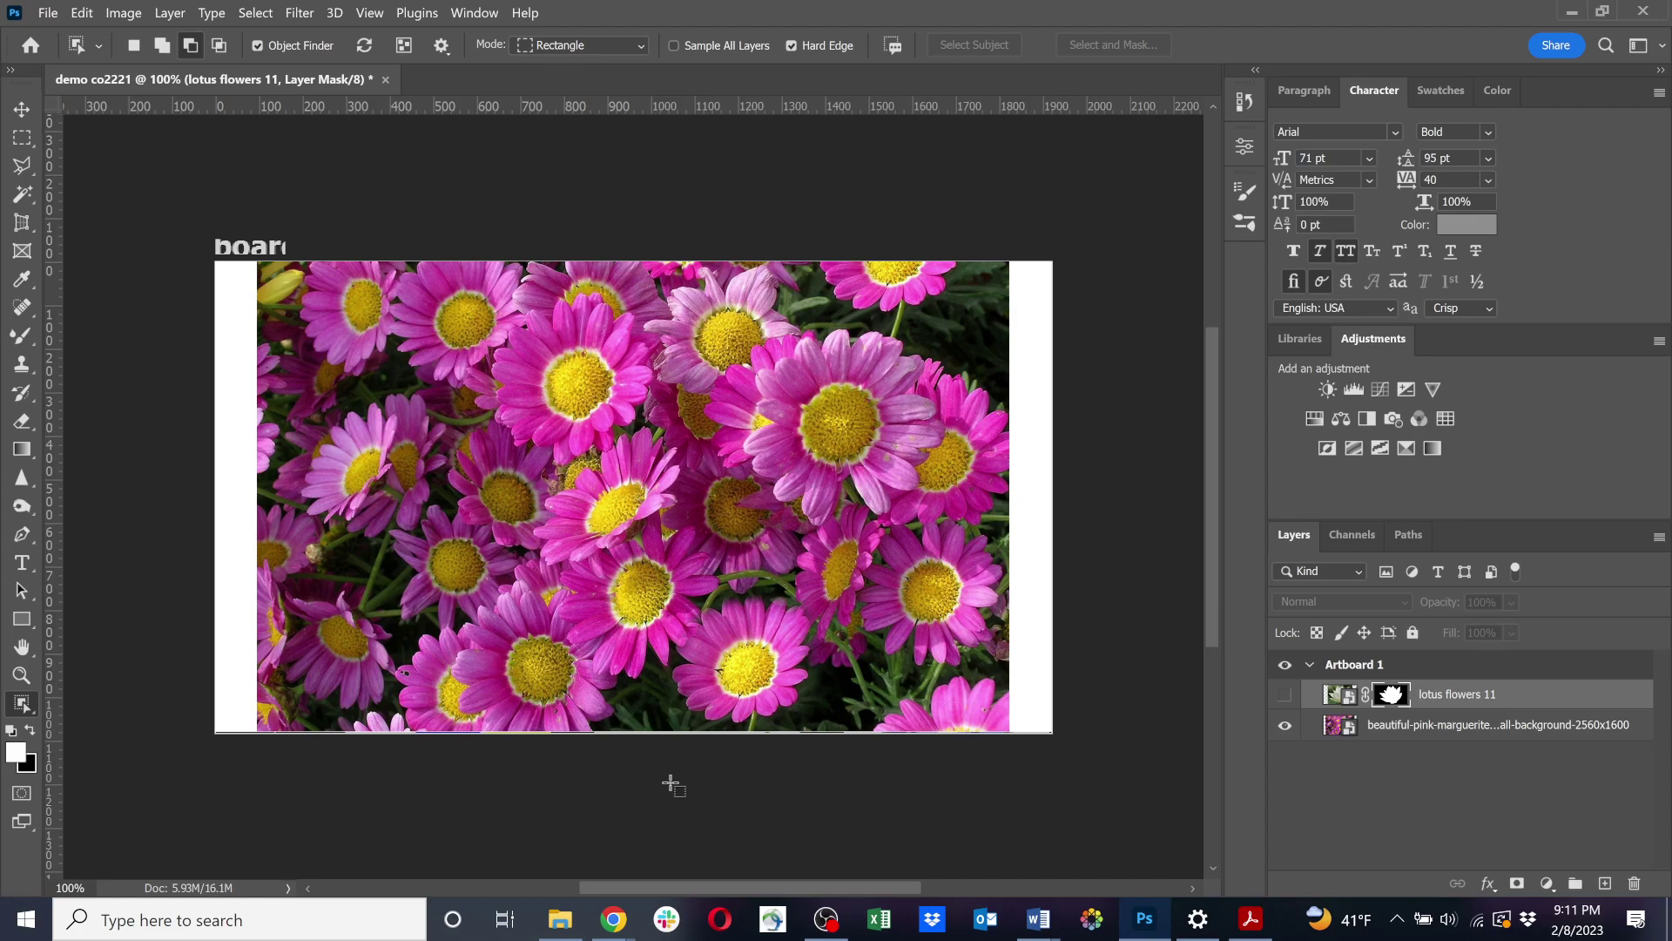
left_click(162, 46)
left_click(131, 49)
left_click(130, 46)
left_click(1313, 735)
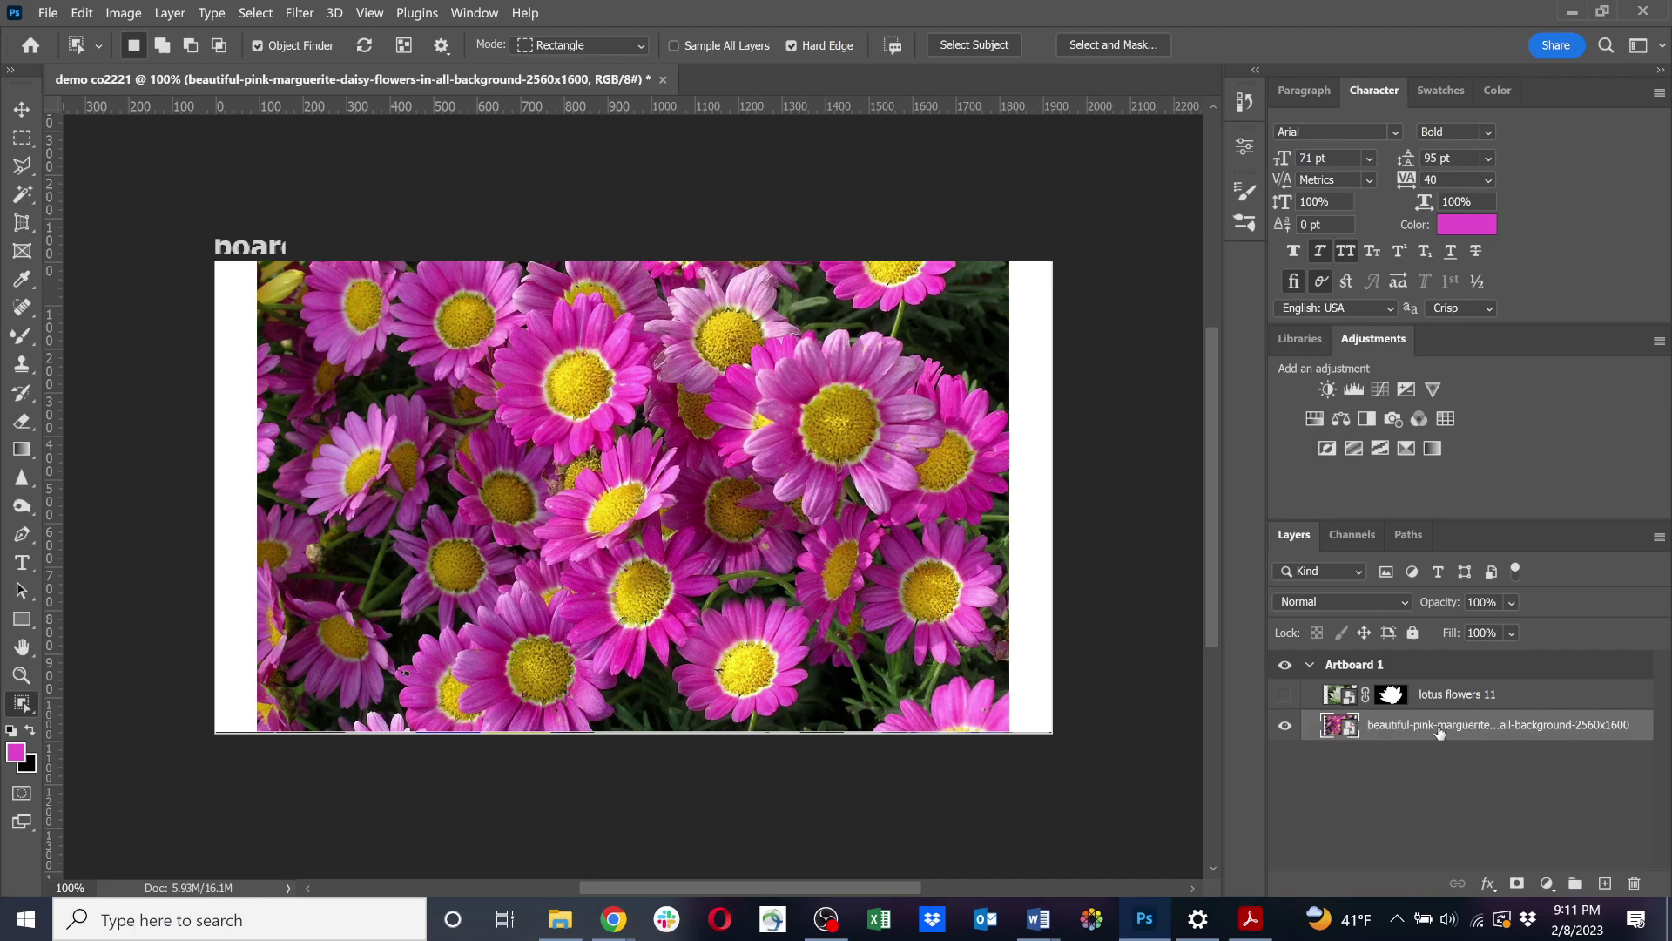
left_click(1514, 703)
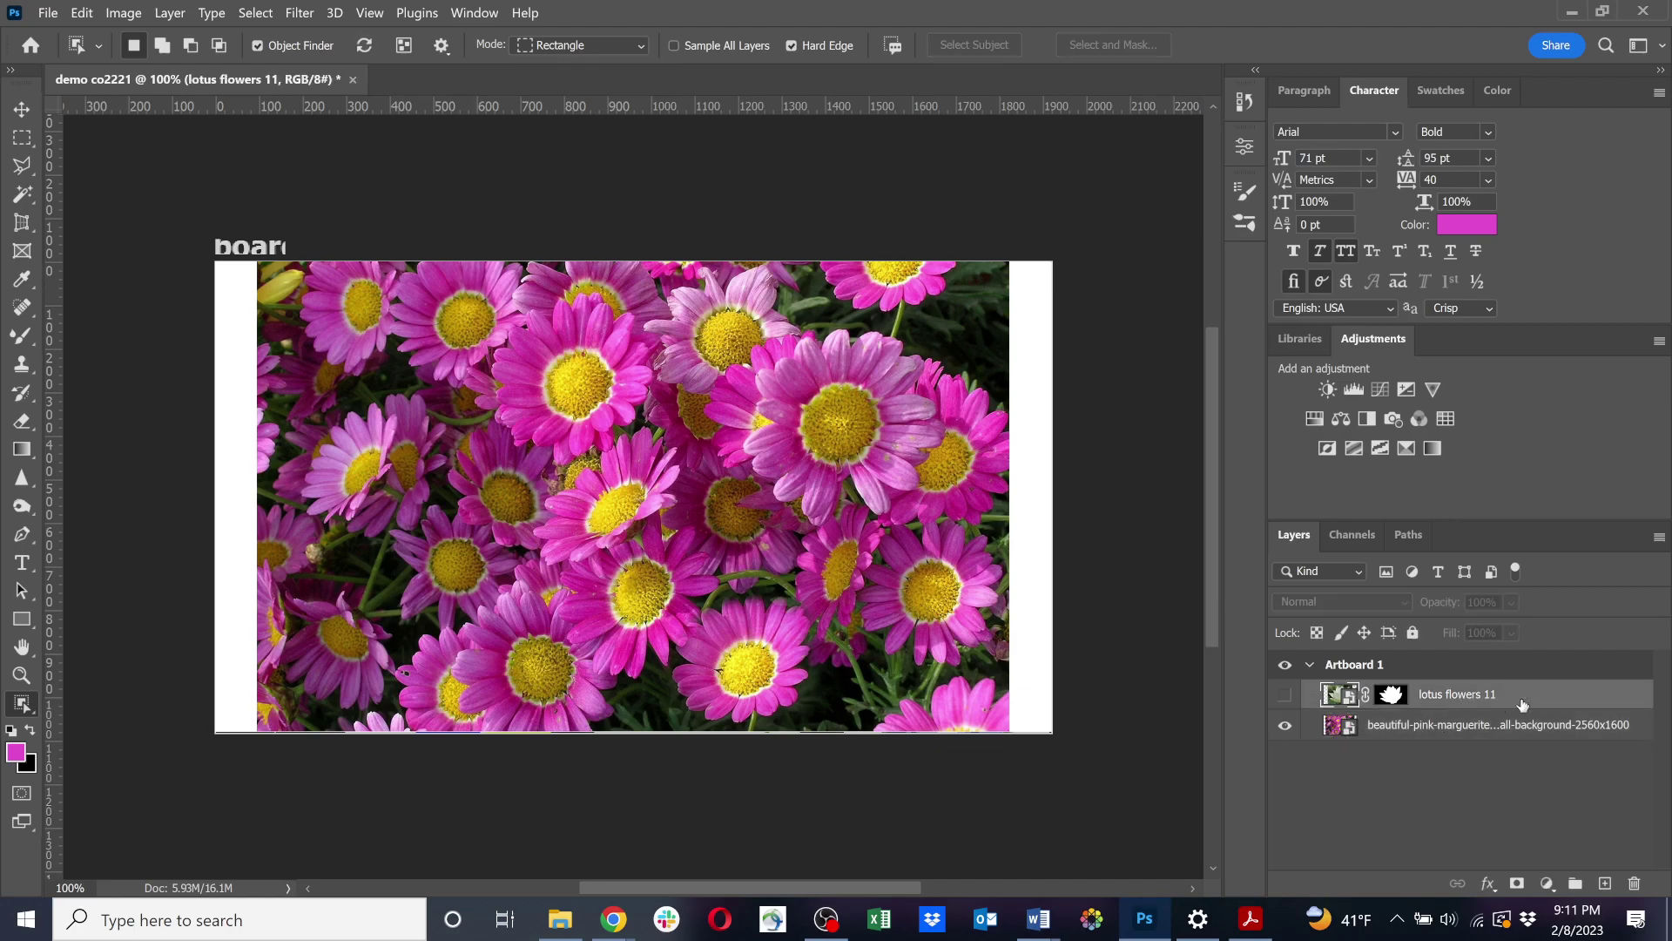
left_click(1393, 737)
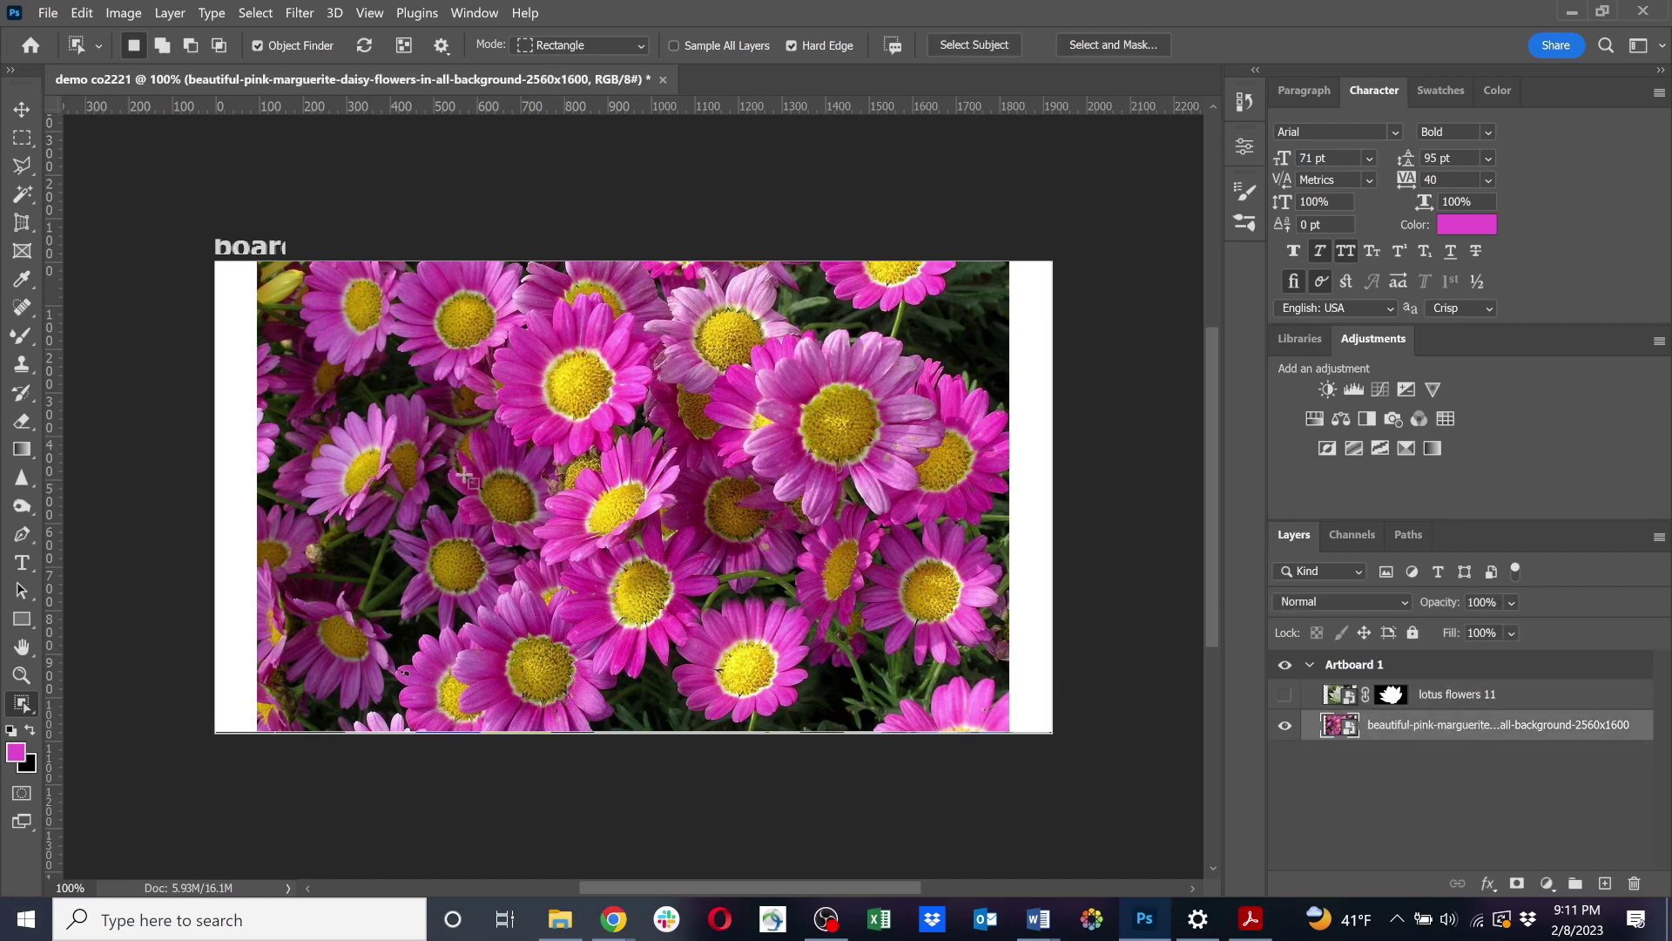
left_click(526, 380)
left_click(248, 14)
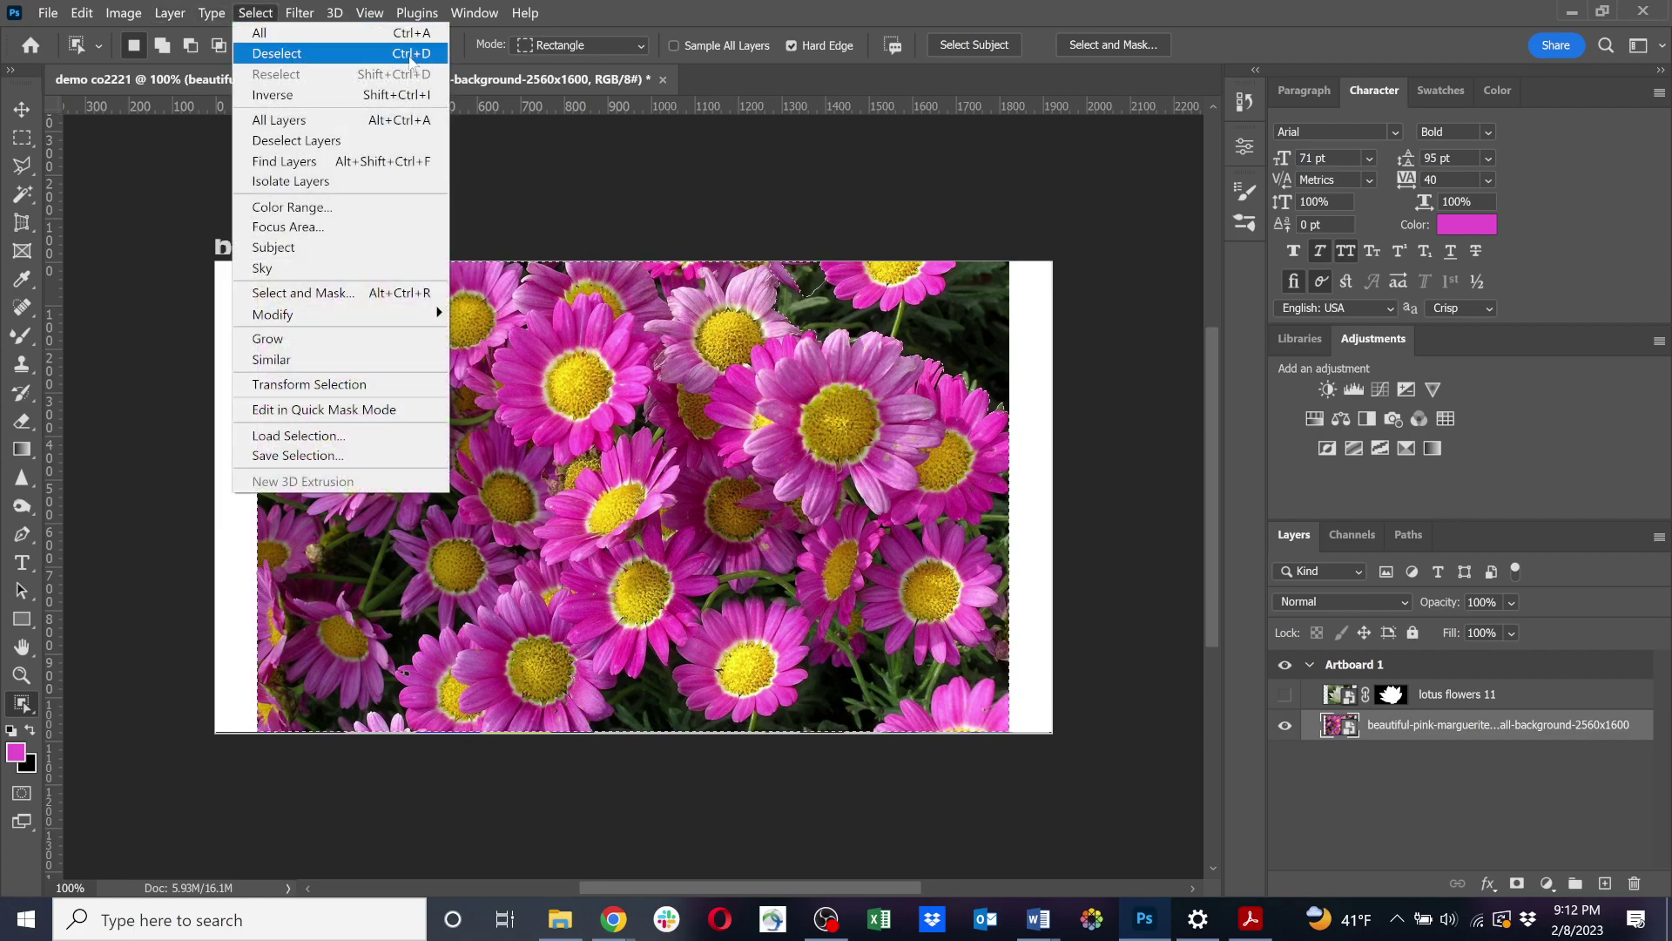
left_click(388, 58)
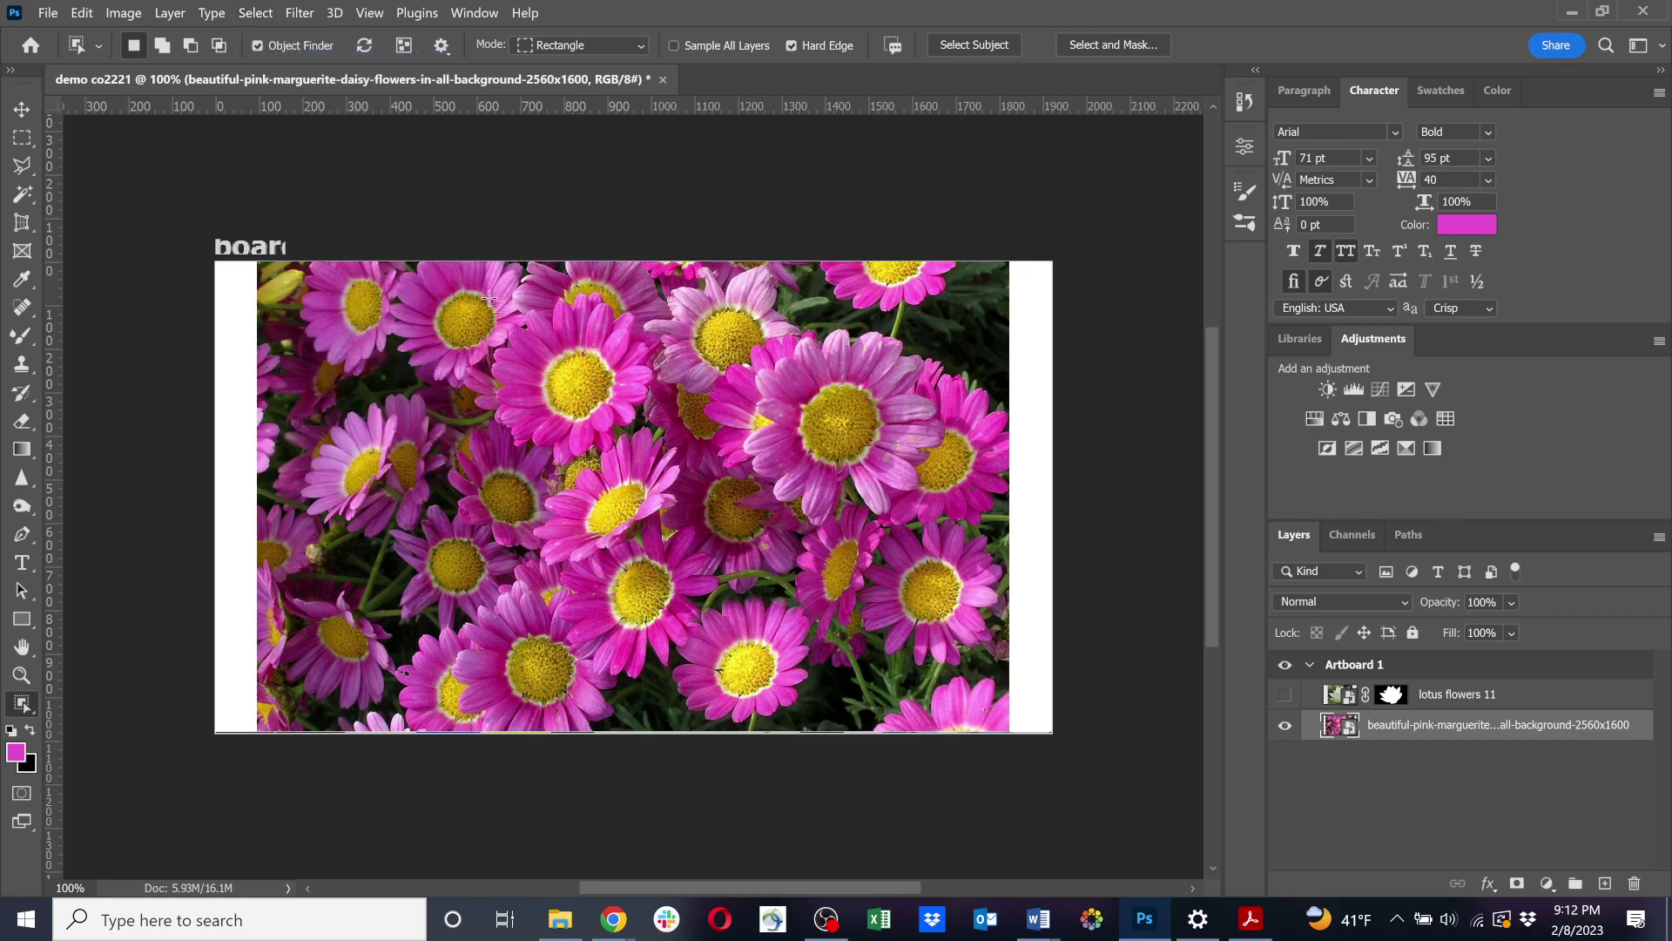
Select the upper-middle, right, left and lower daisies with rectangular Object Selection, using Add to selection for the additional blooms.
left_click_drag(470, 289, 676, 477)
left_click(160, 46)
left_click_drag(805, 389, 944, 536)
left_click_drag(271, 385, 629, 747)
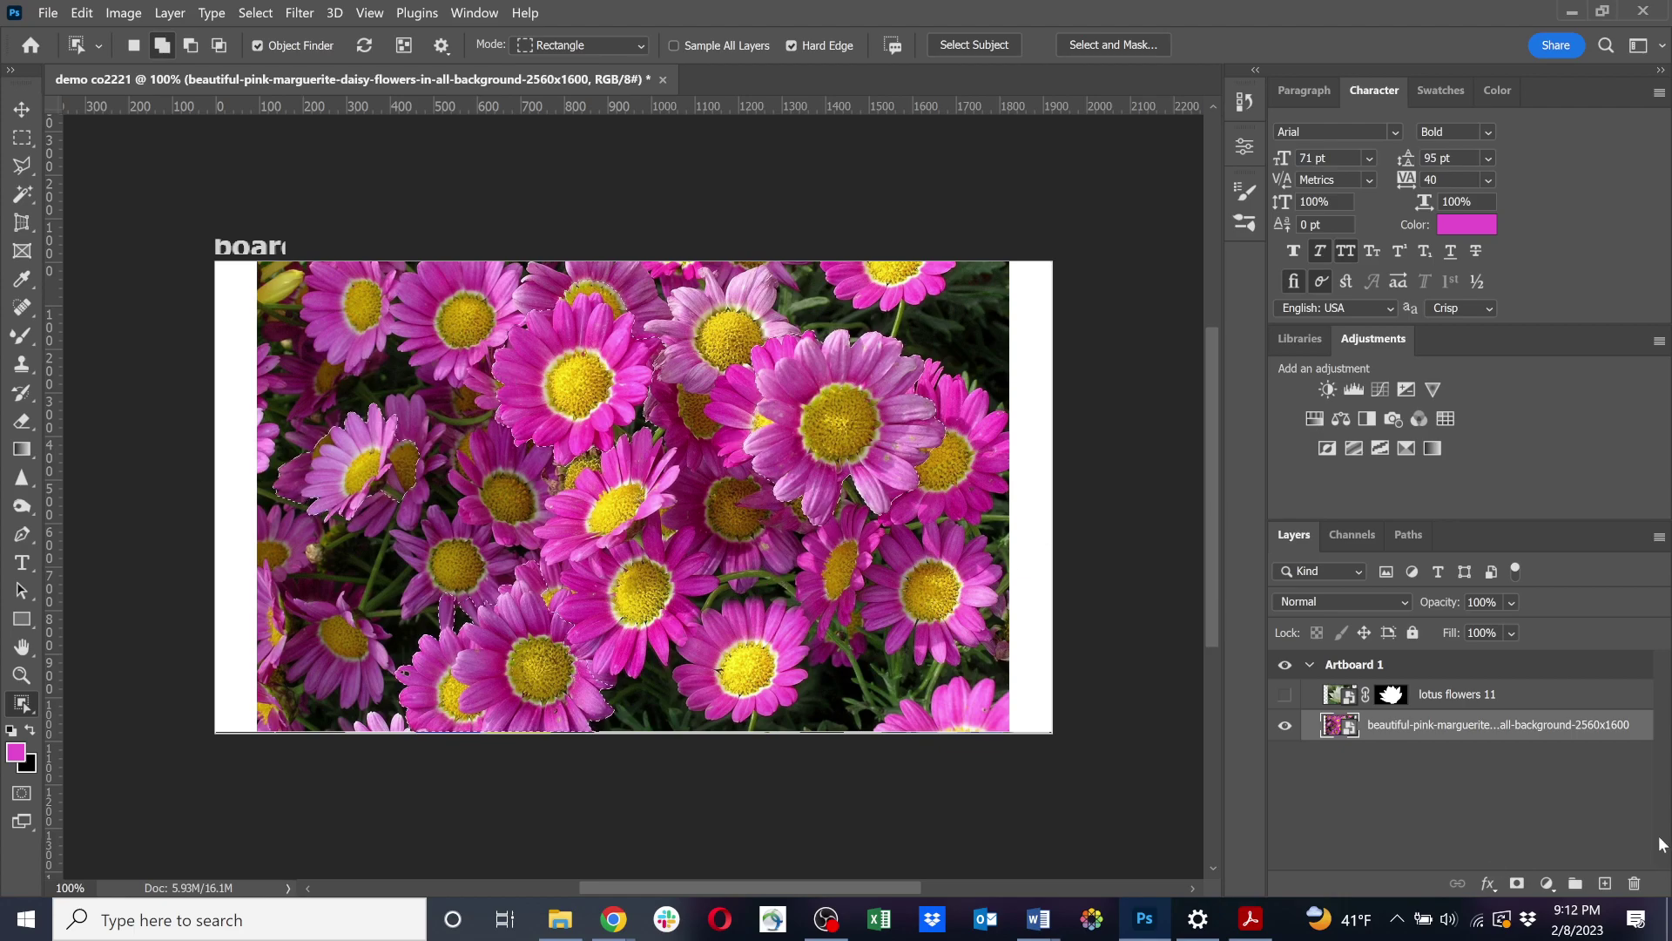
Duplicate the pink daisy layer, keep the original hidden, and add an active layer mask from the selection to the upper copy.
left_click_drag(1591, 730, 1605, 882)
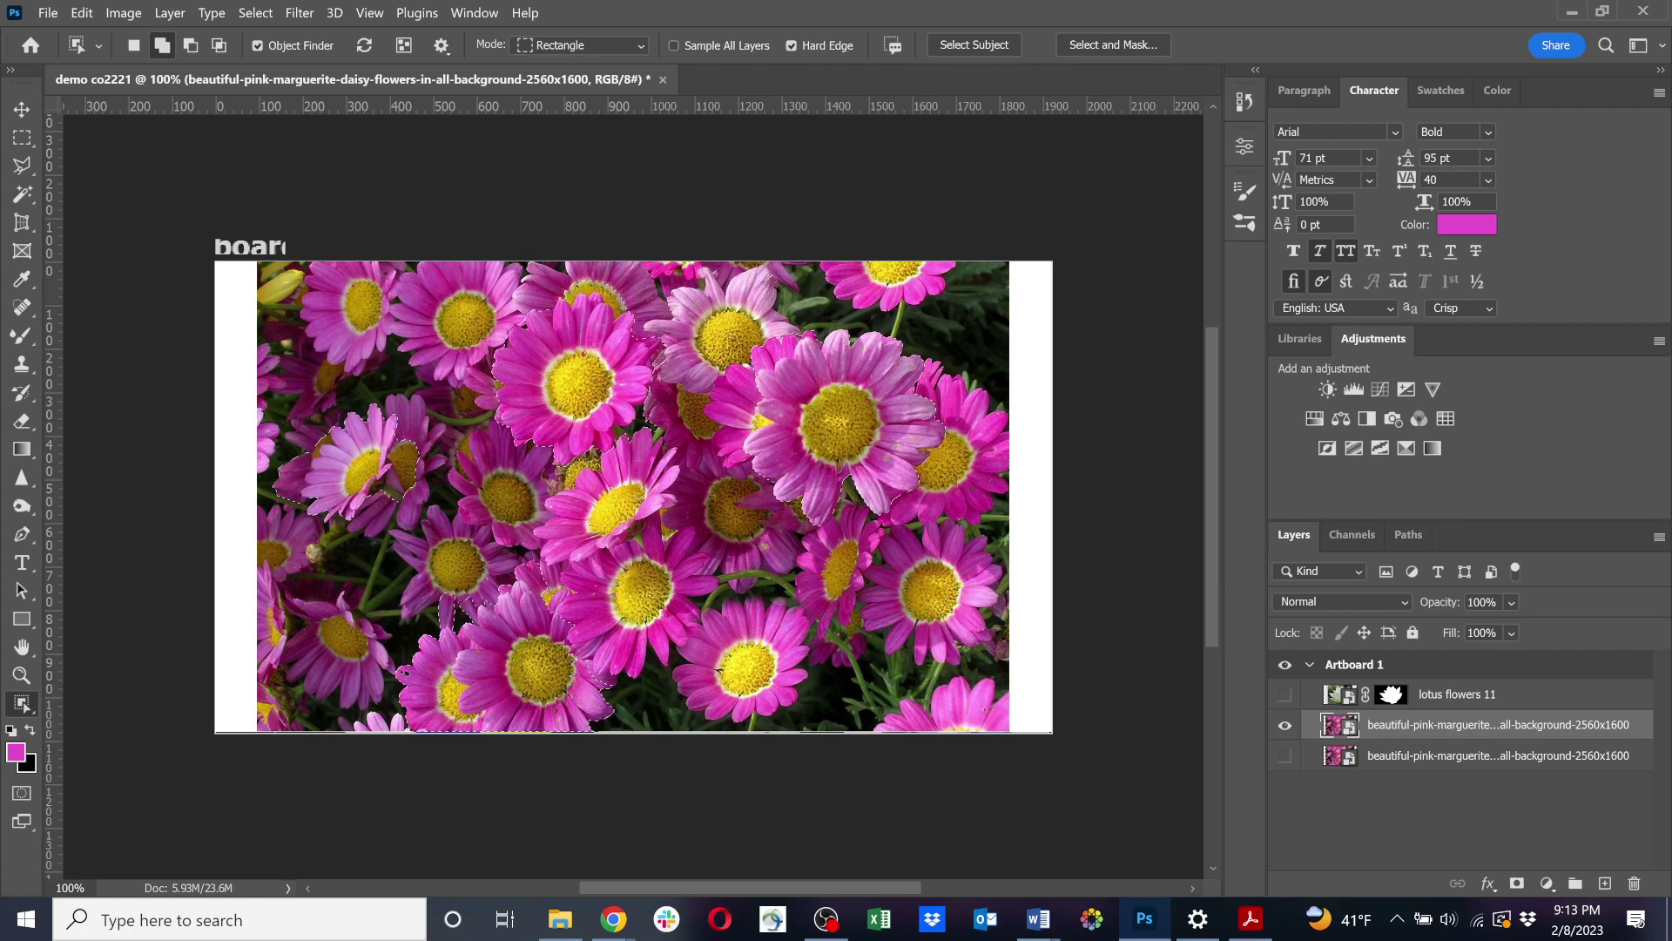
left_click(1517, 884)
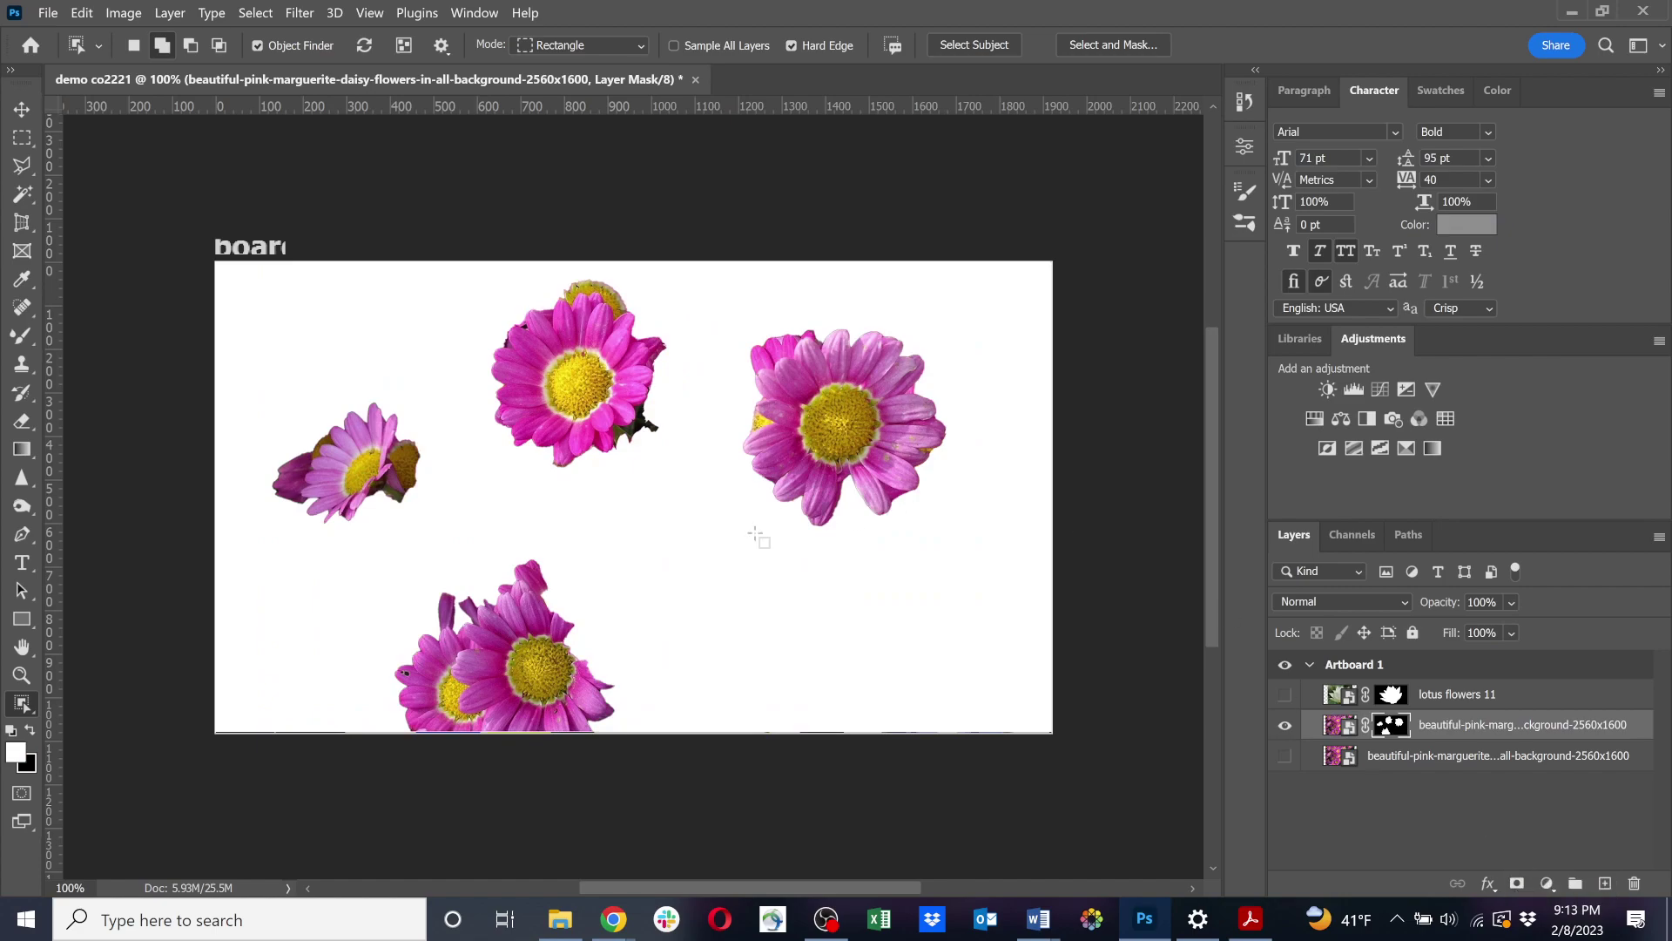
left_click(1285, 758)
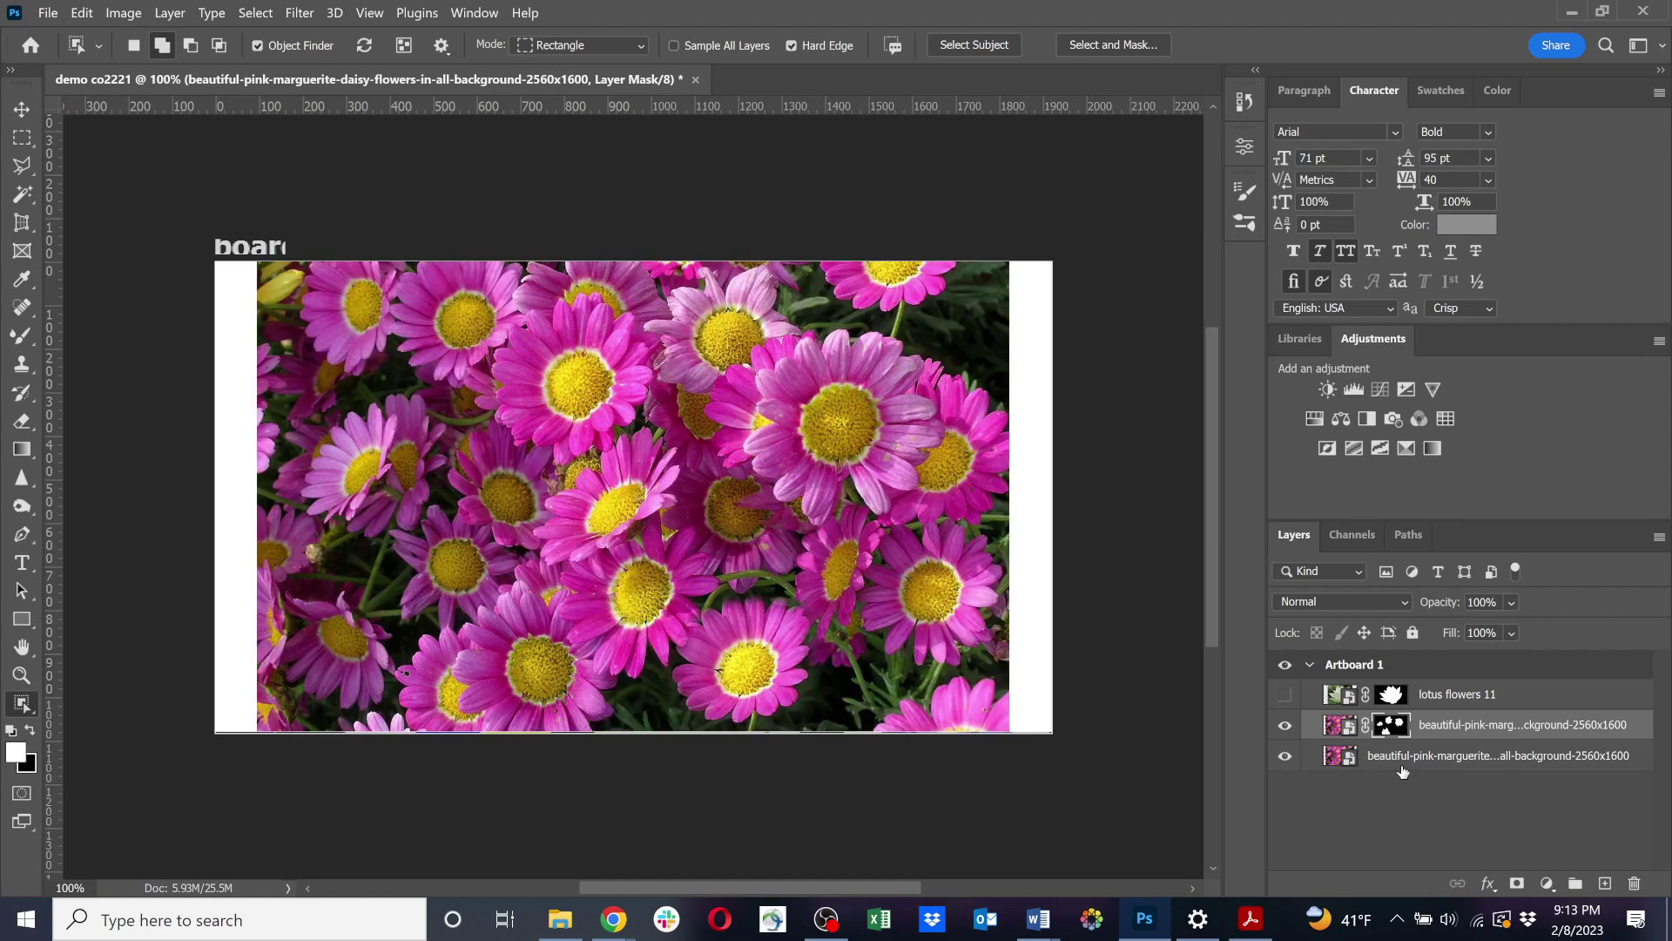
left_click(1287, 765)
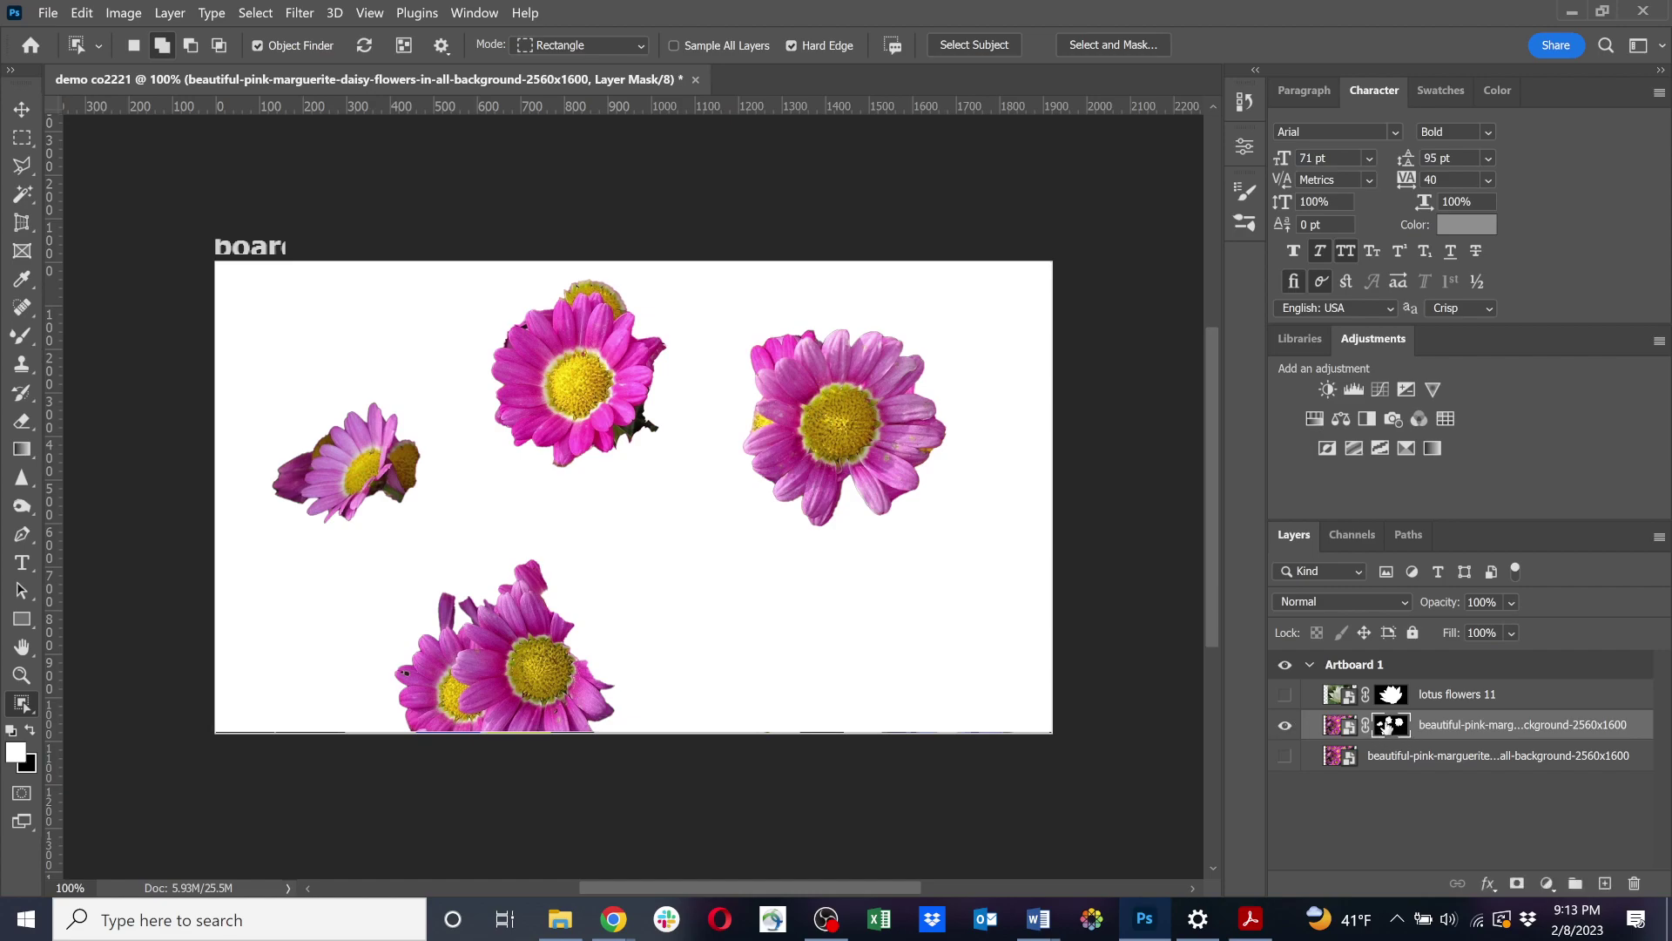
left_click(1327, 731)
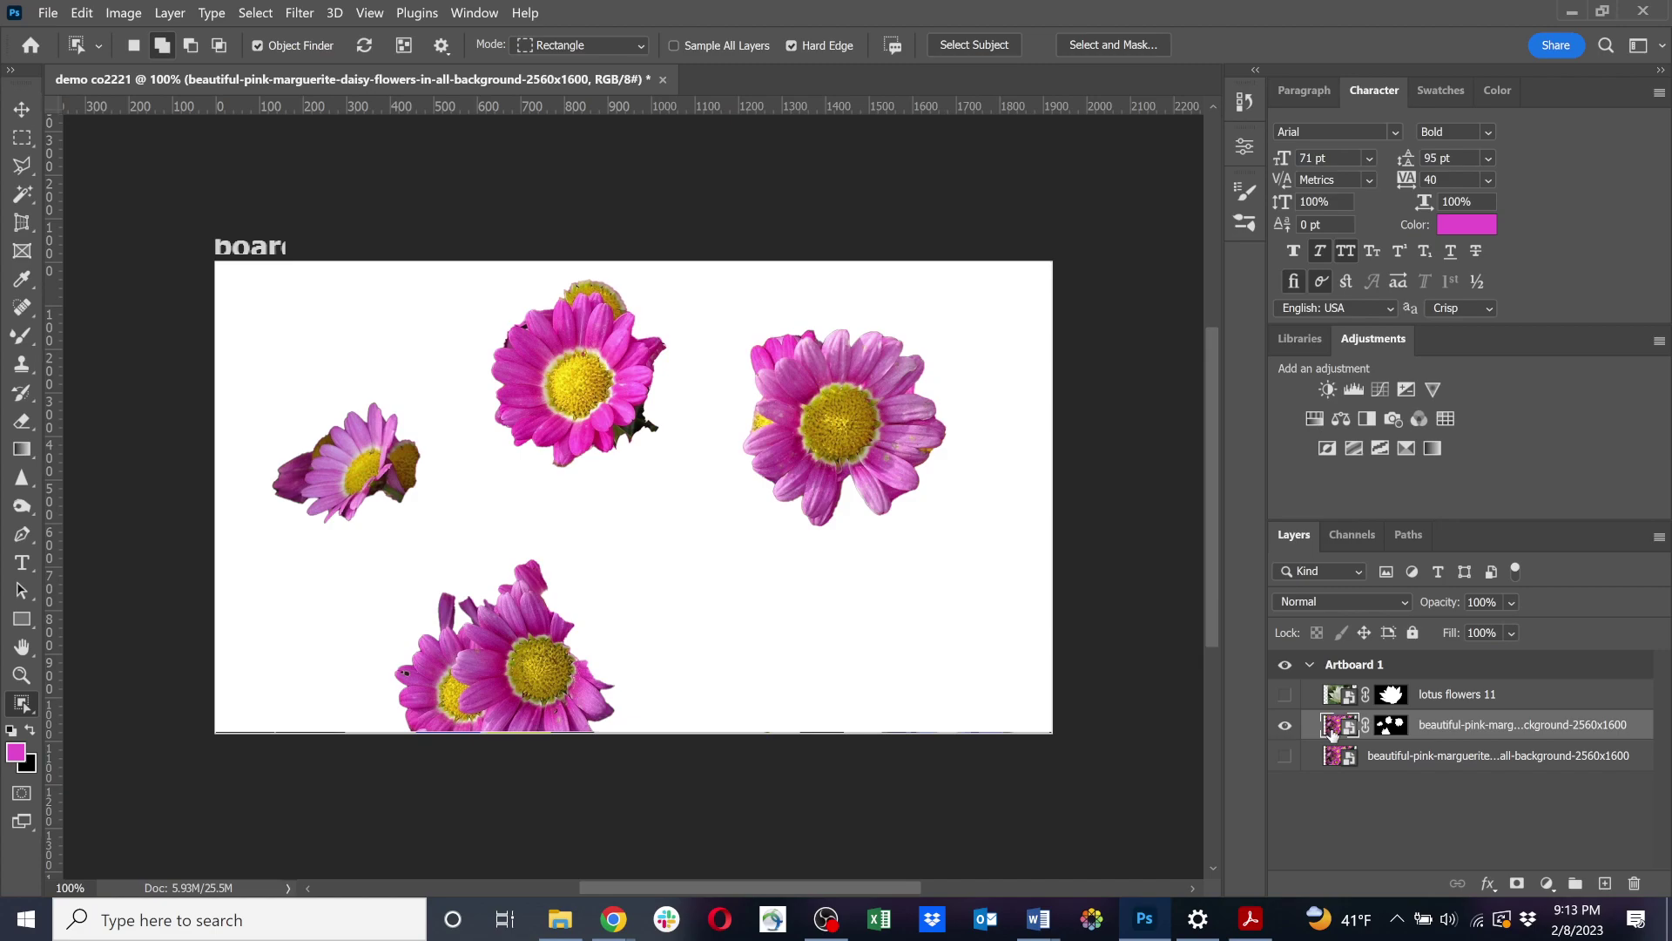
left_click(1392, 730)
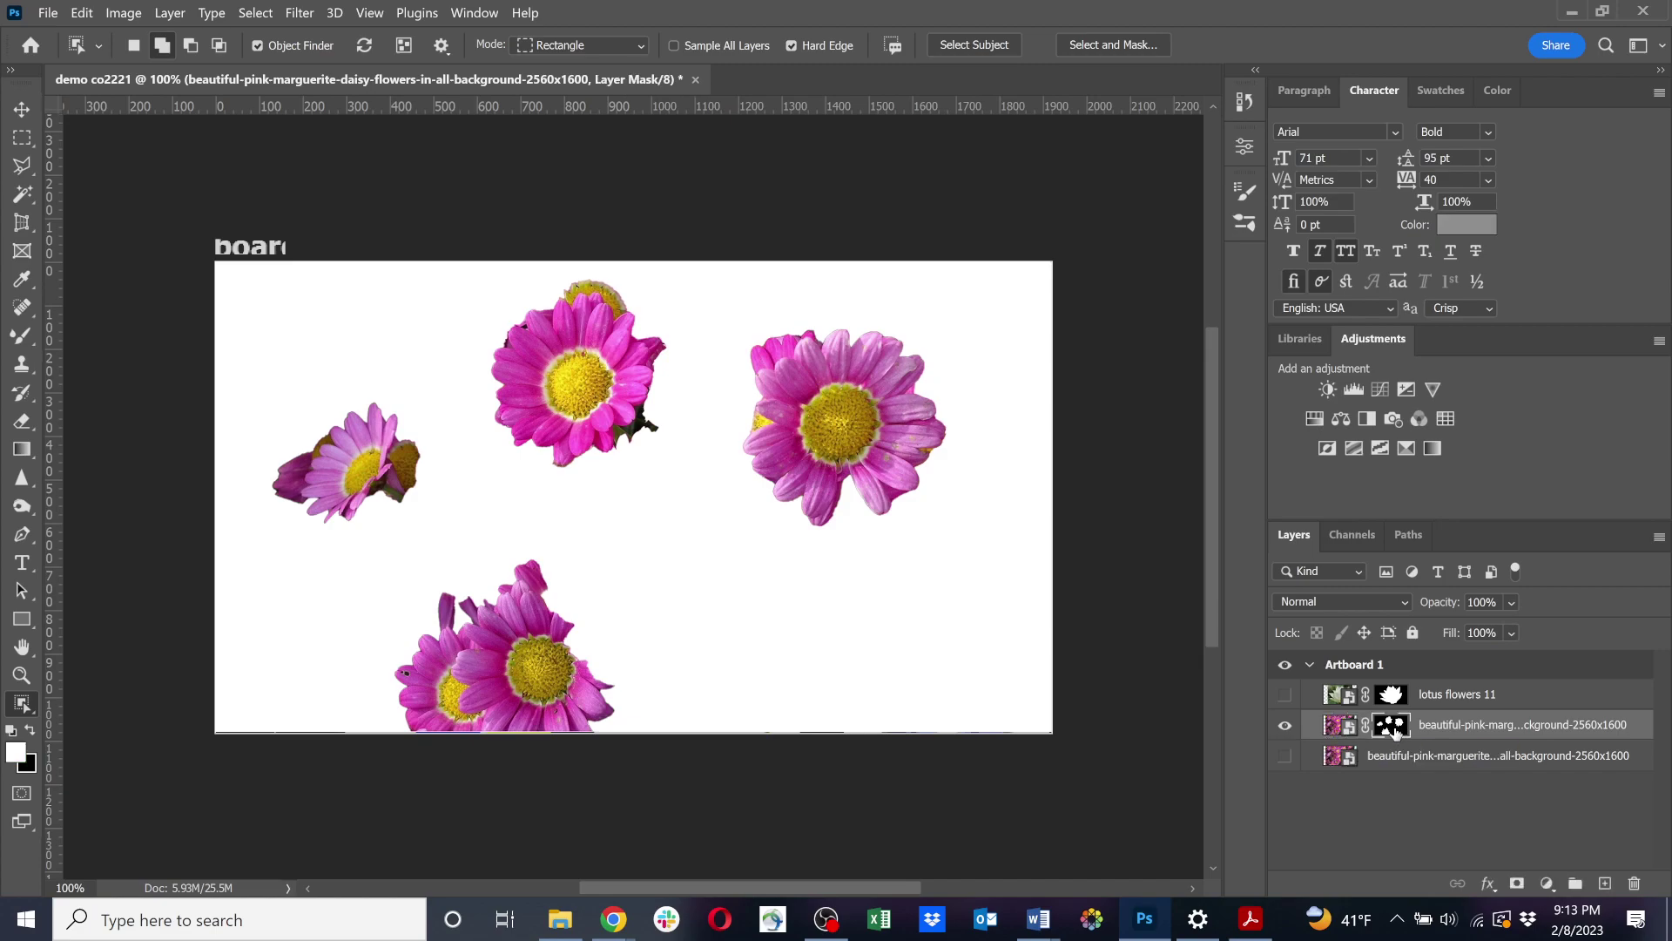
left_click(21, 675)
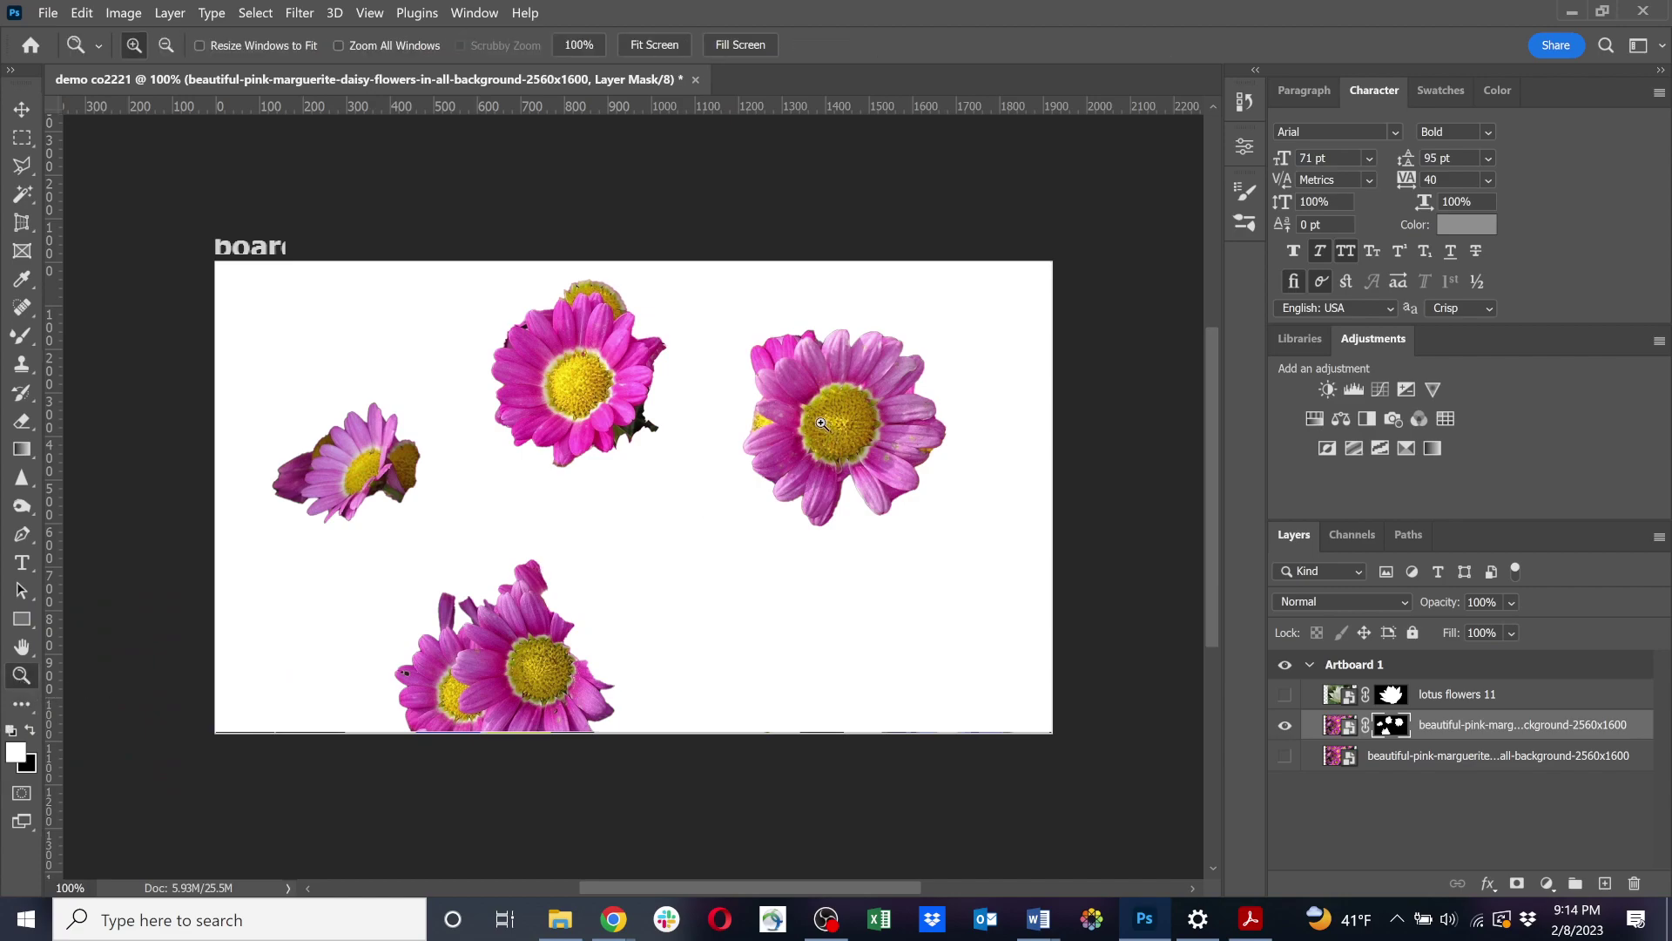
left_click_drag(804, 405, 884, 411)
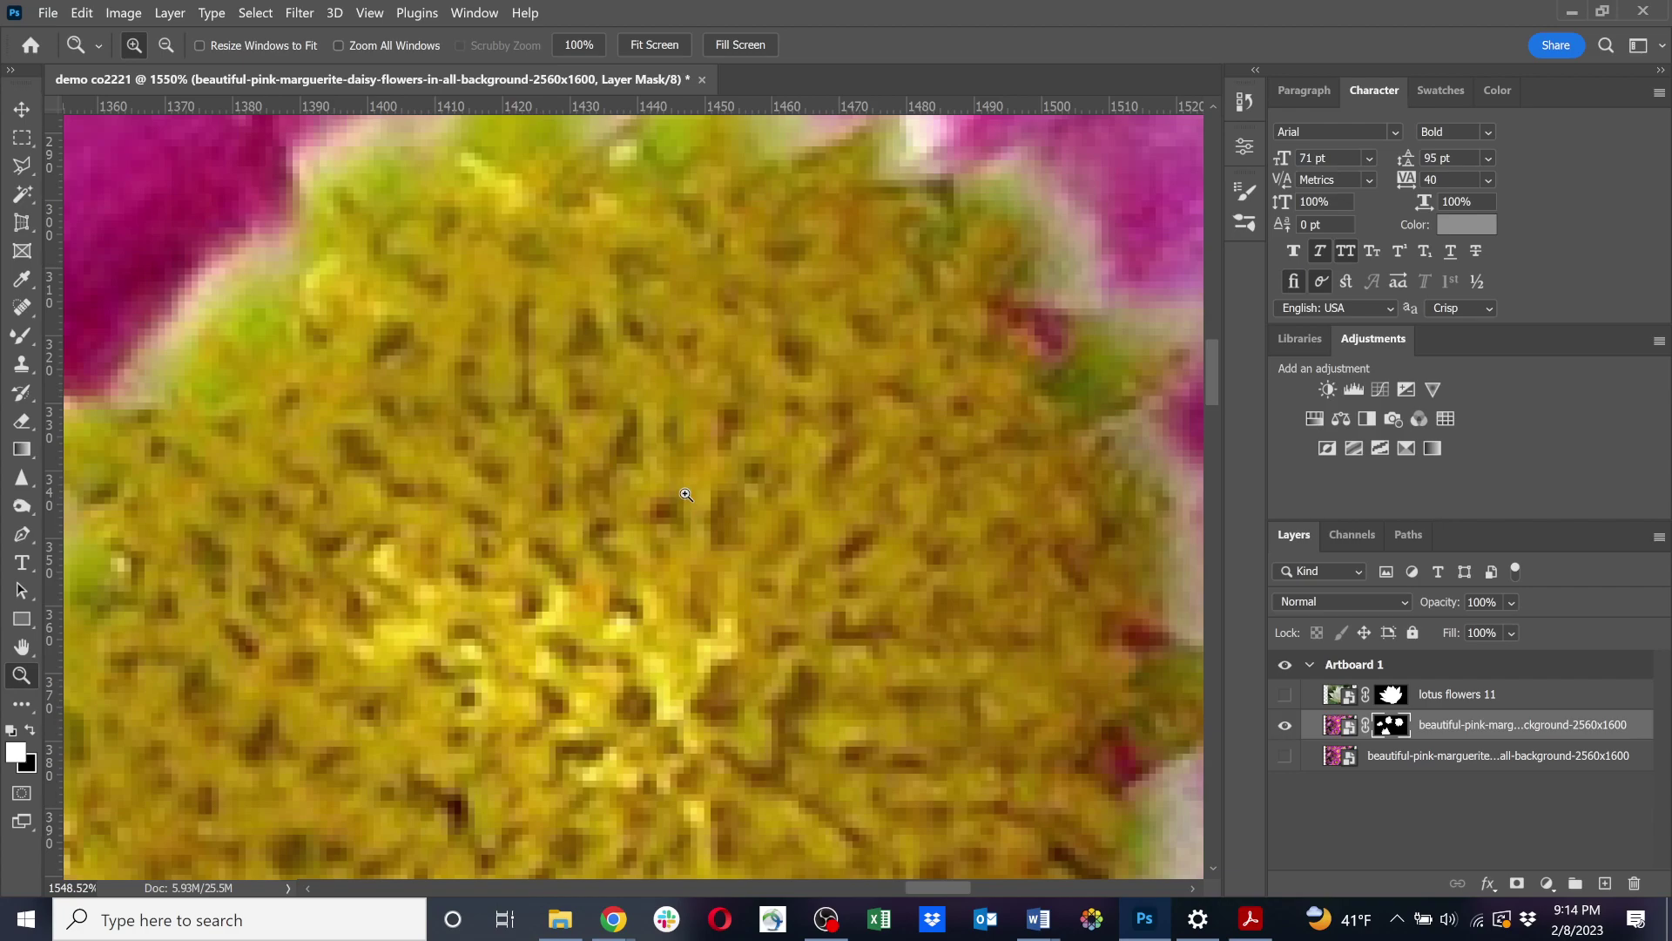
key("alt")
left_click(672, 550, "alt")
left_click(549, 549, "alt")
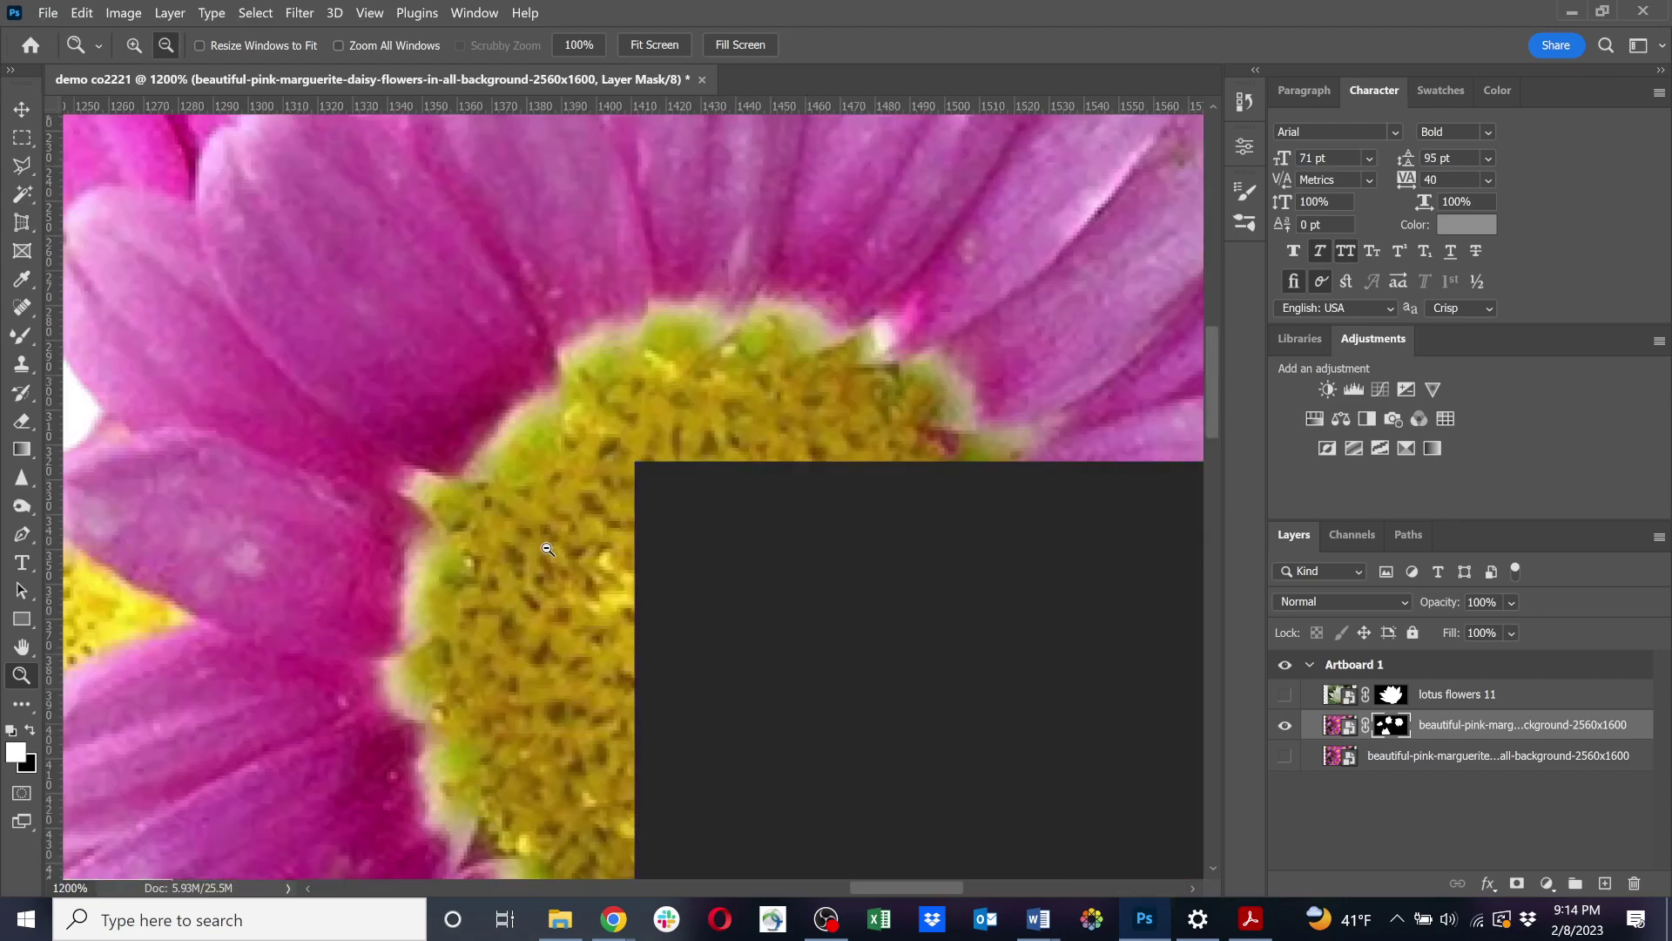
left_click(702, 585, "alt")
left_click(834, 613, "alt")
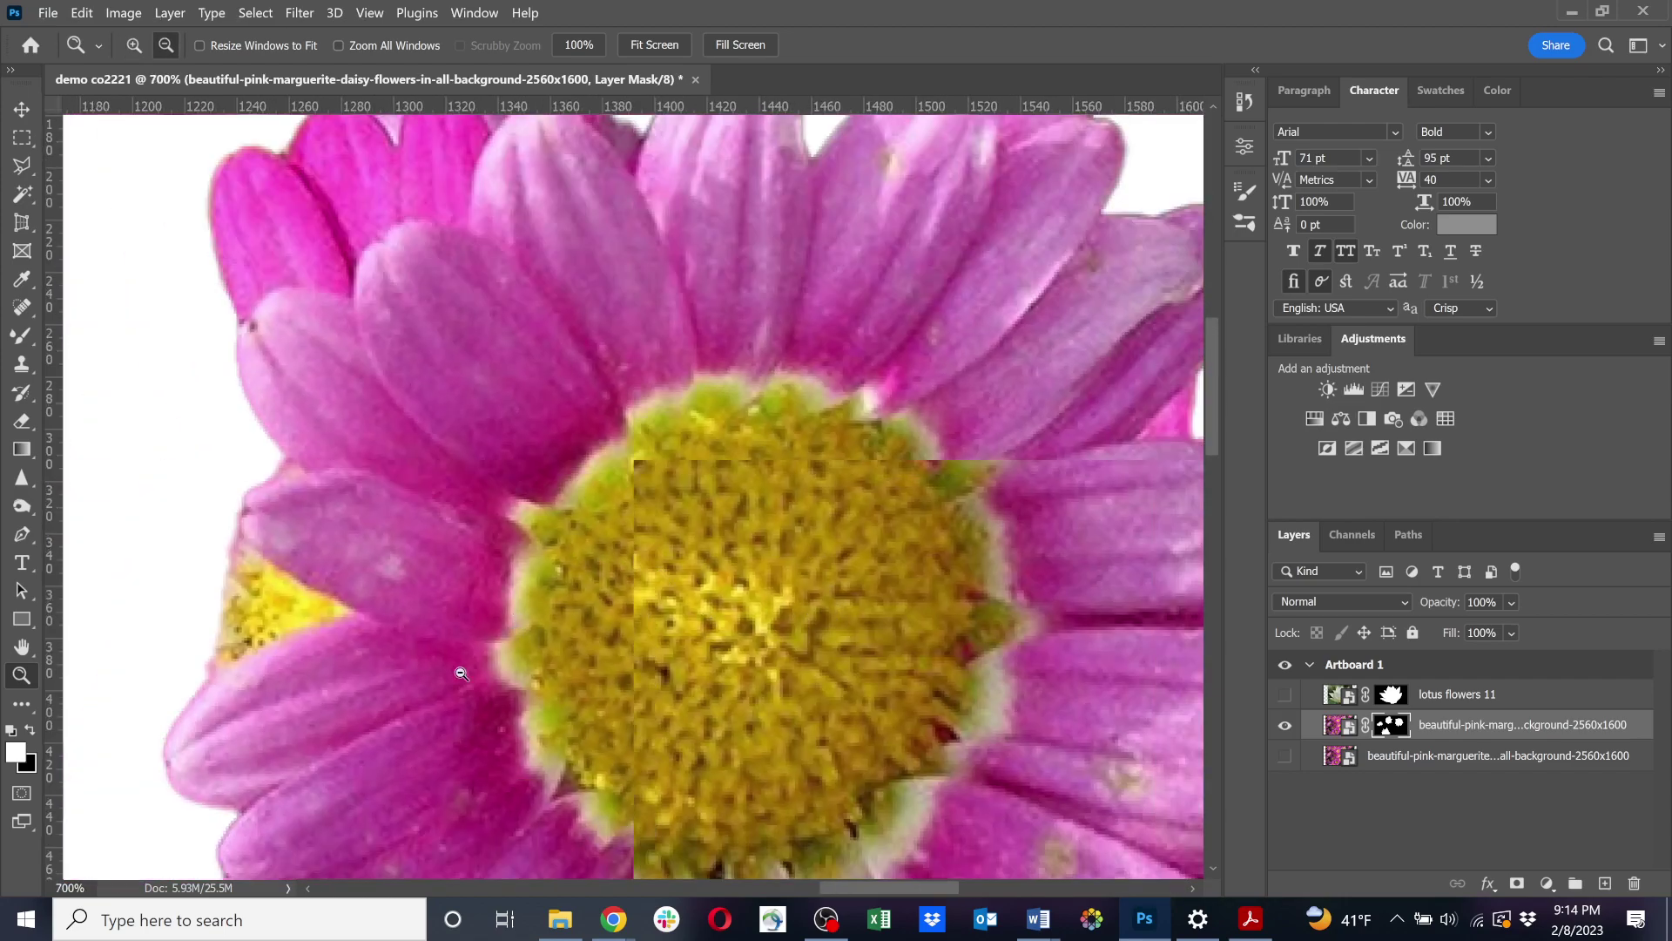
left_click(68, 884)
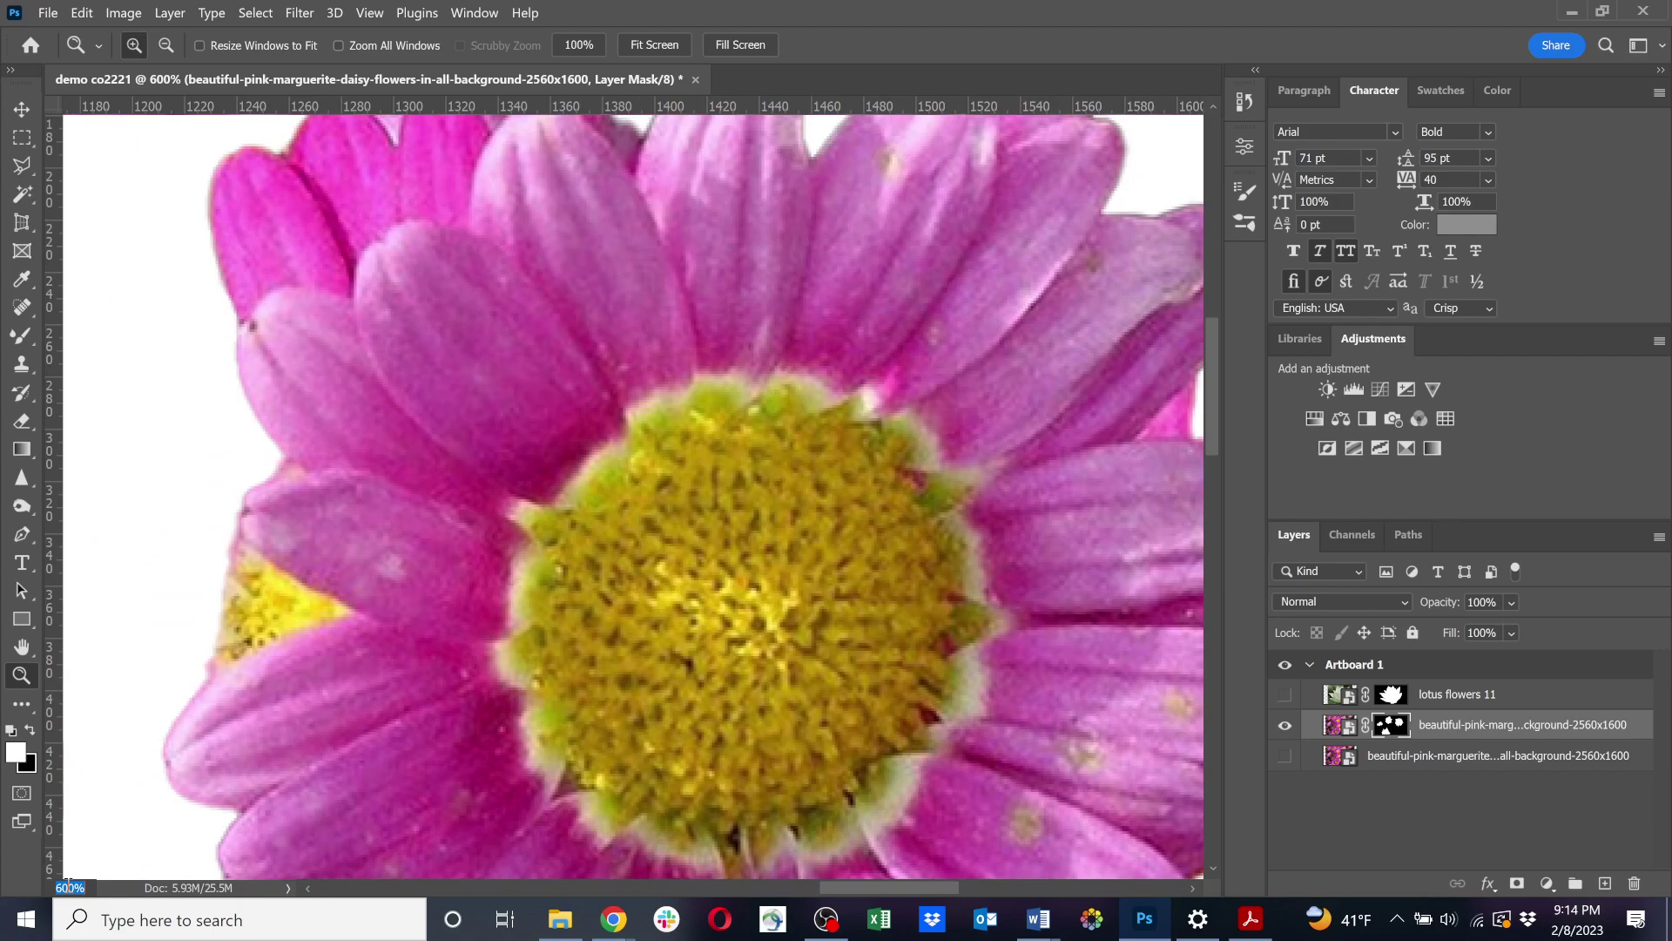
type("1")
key("Return")
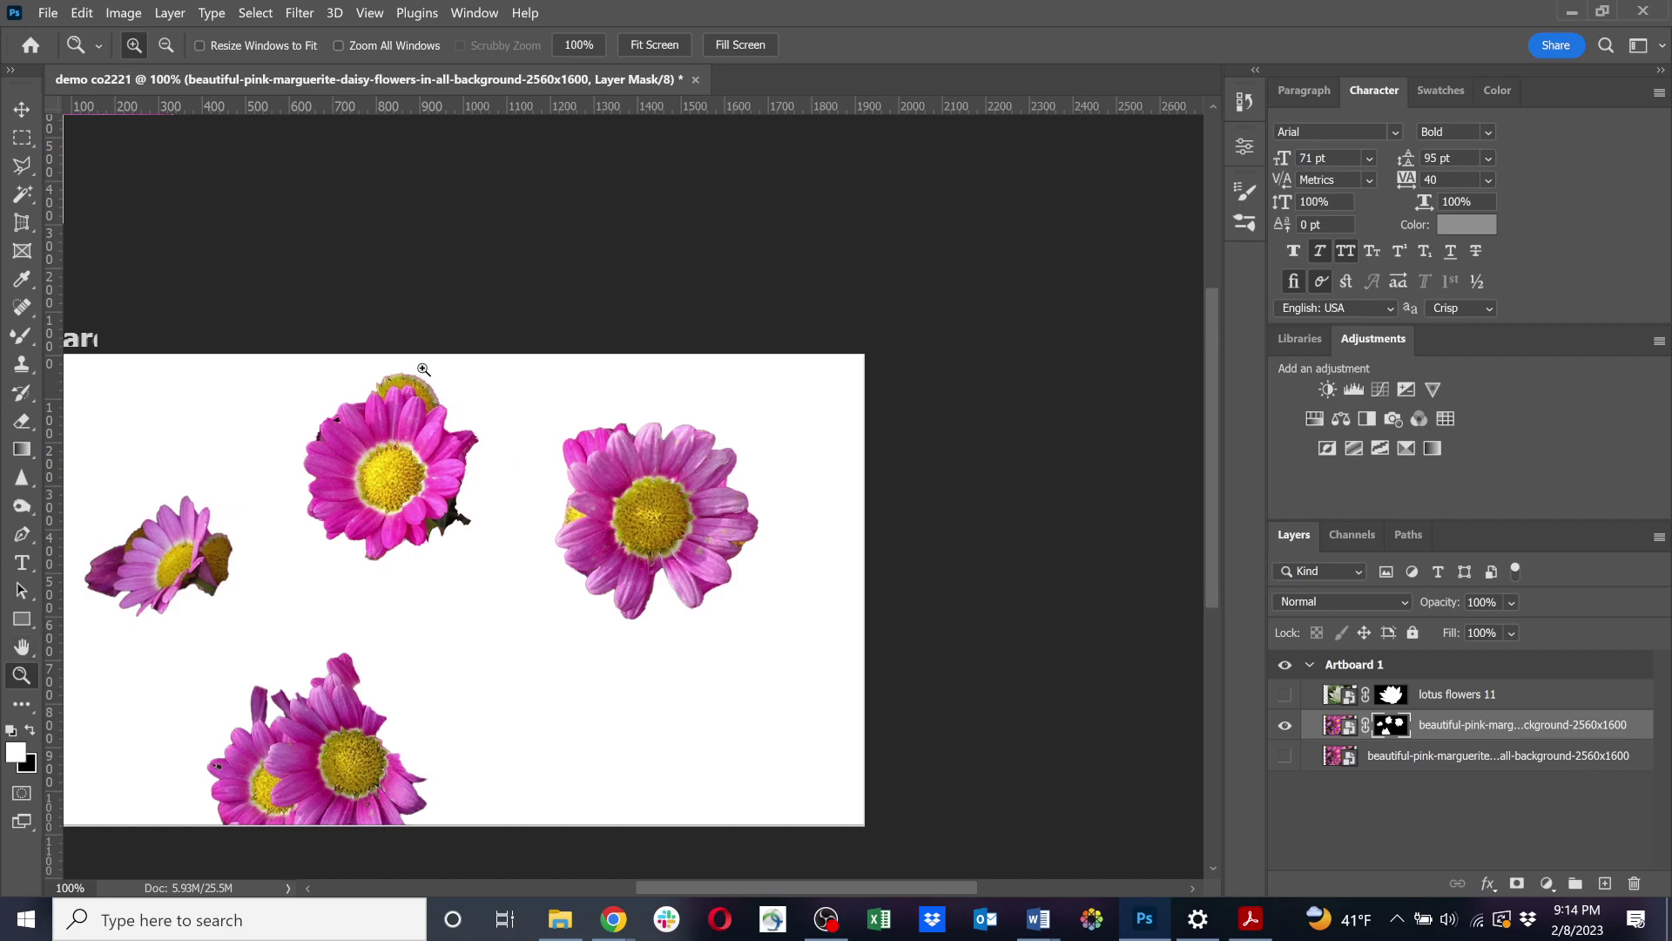
Activate the Brush Tool from the toolbar's extra tools for retouching the mask around the large right-hand daisy.
left_click(425, 426)
left_click(427, 427)
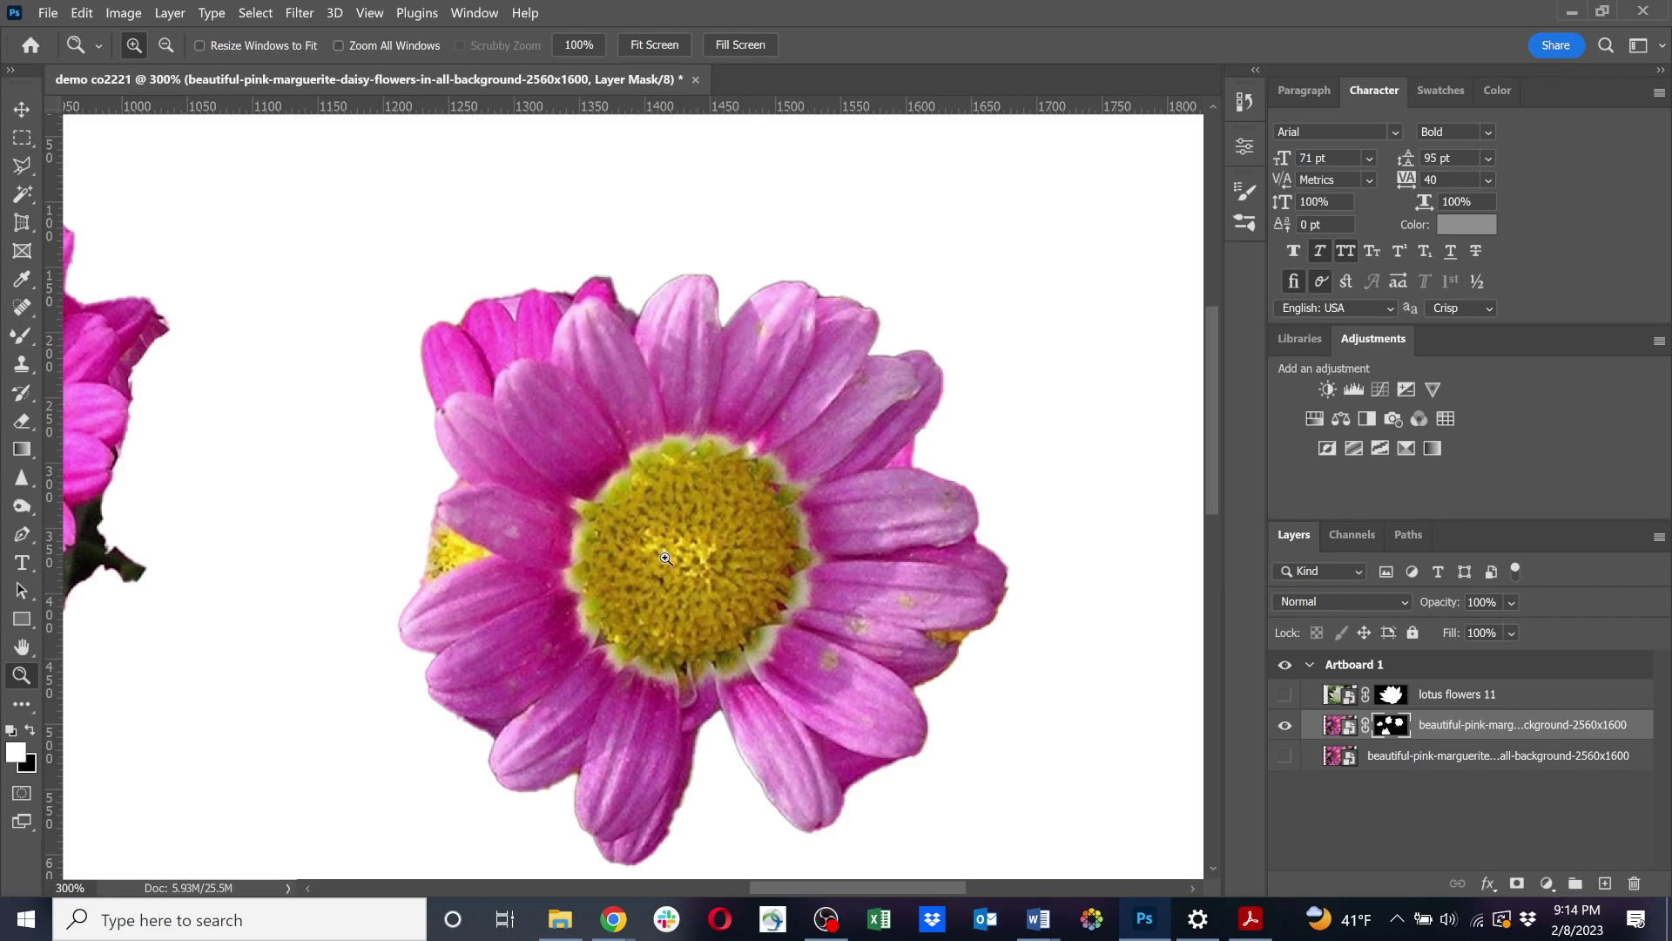
left_click_drag(687, 640, 659, 593)
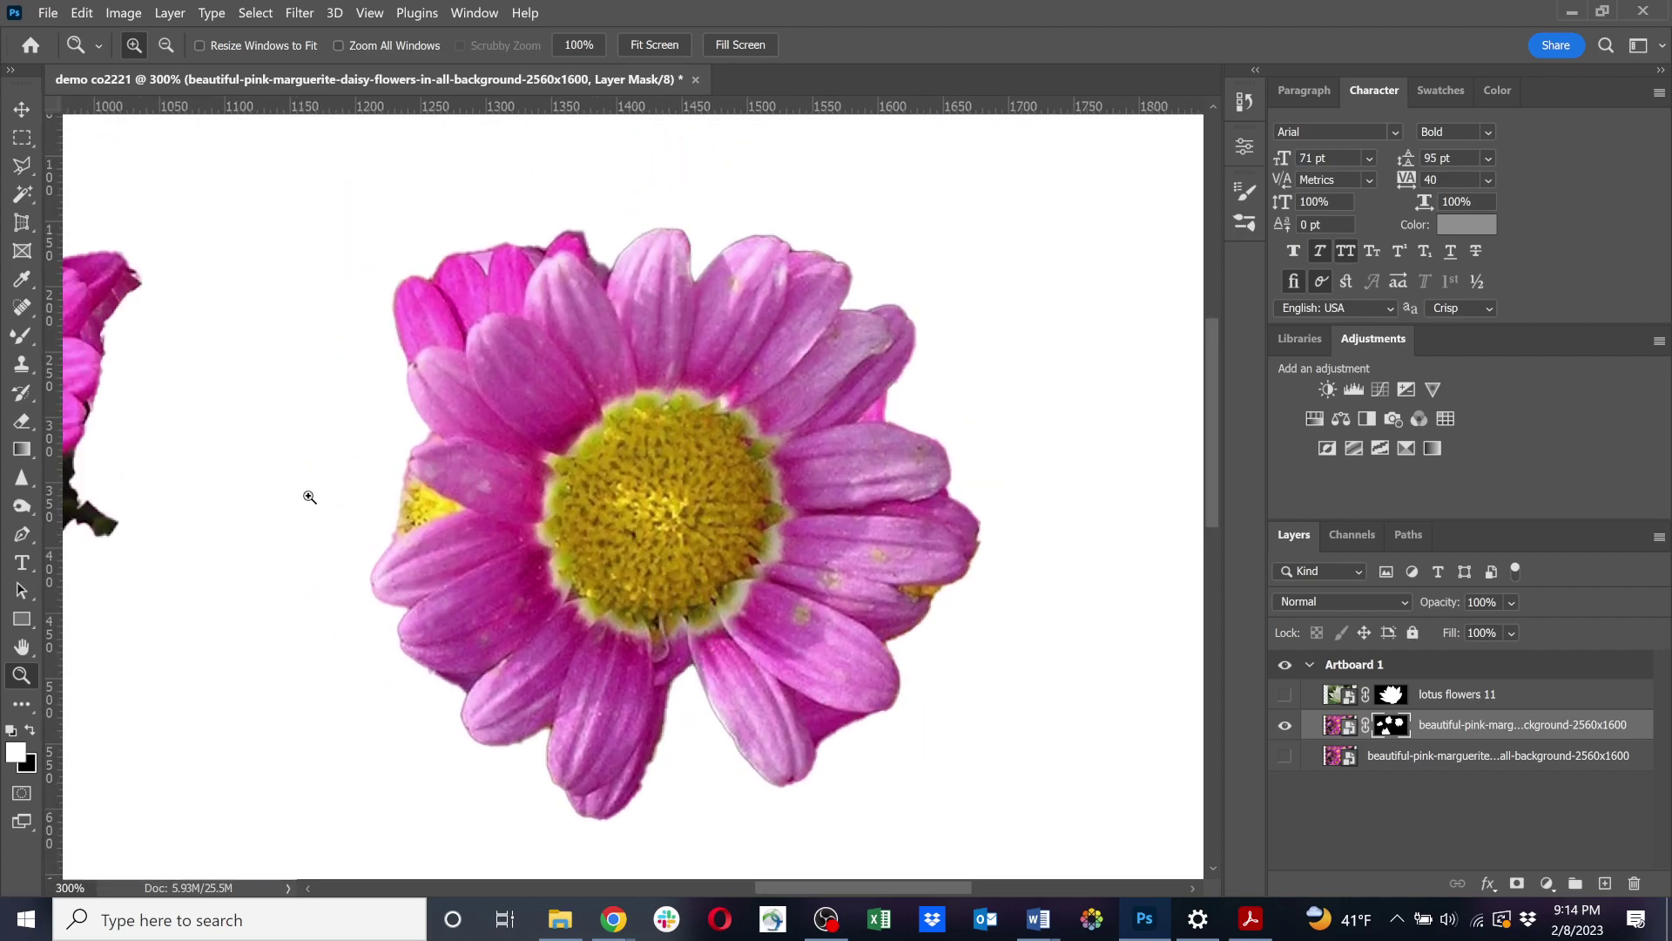
left_click(18, 338)
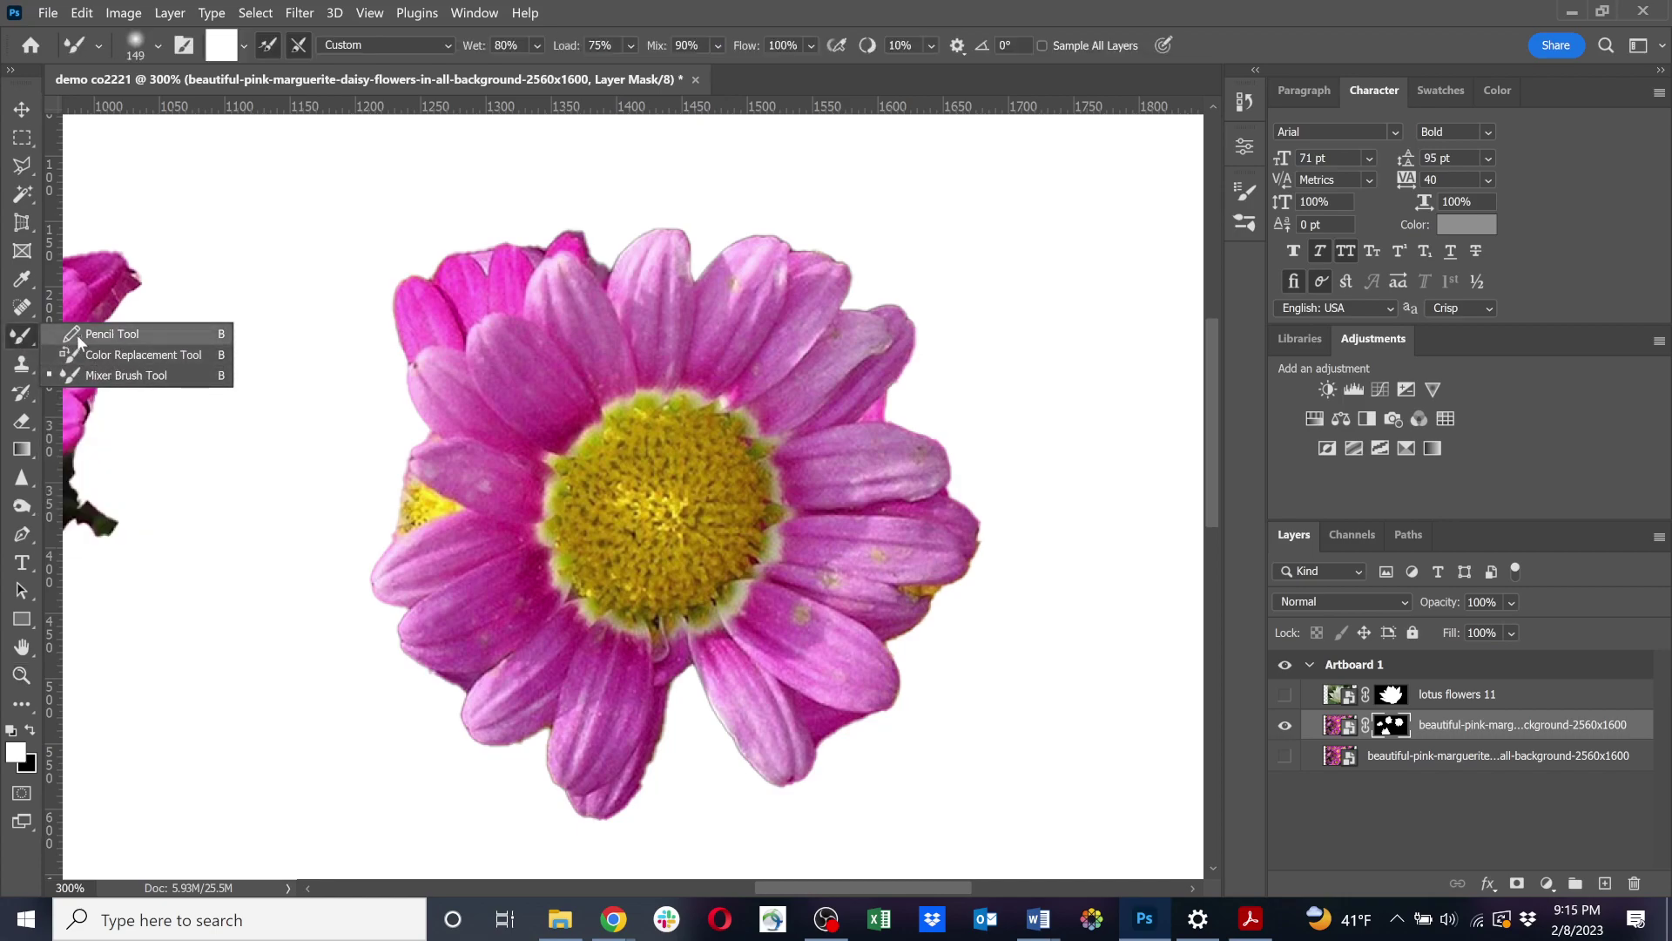
left_click(18, 707)
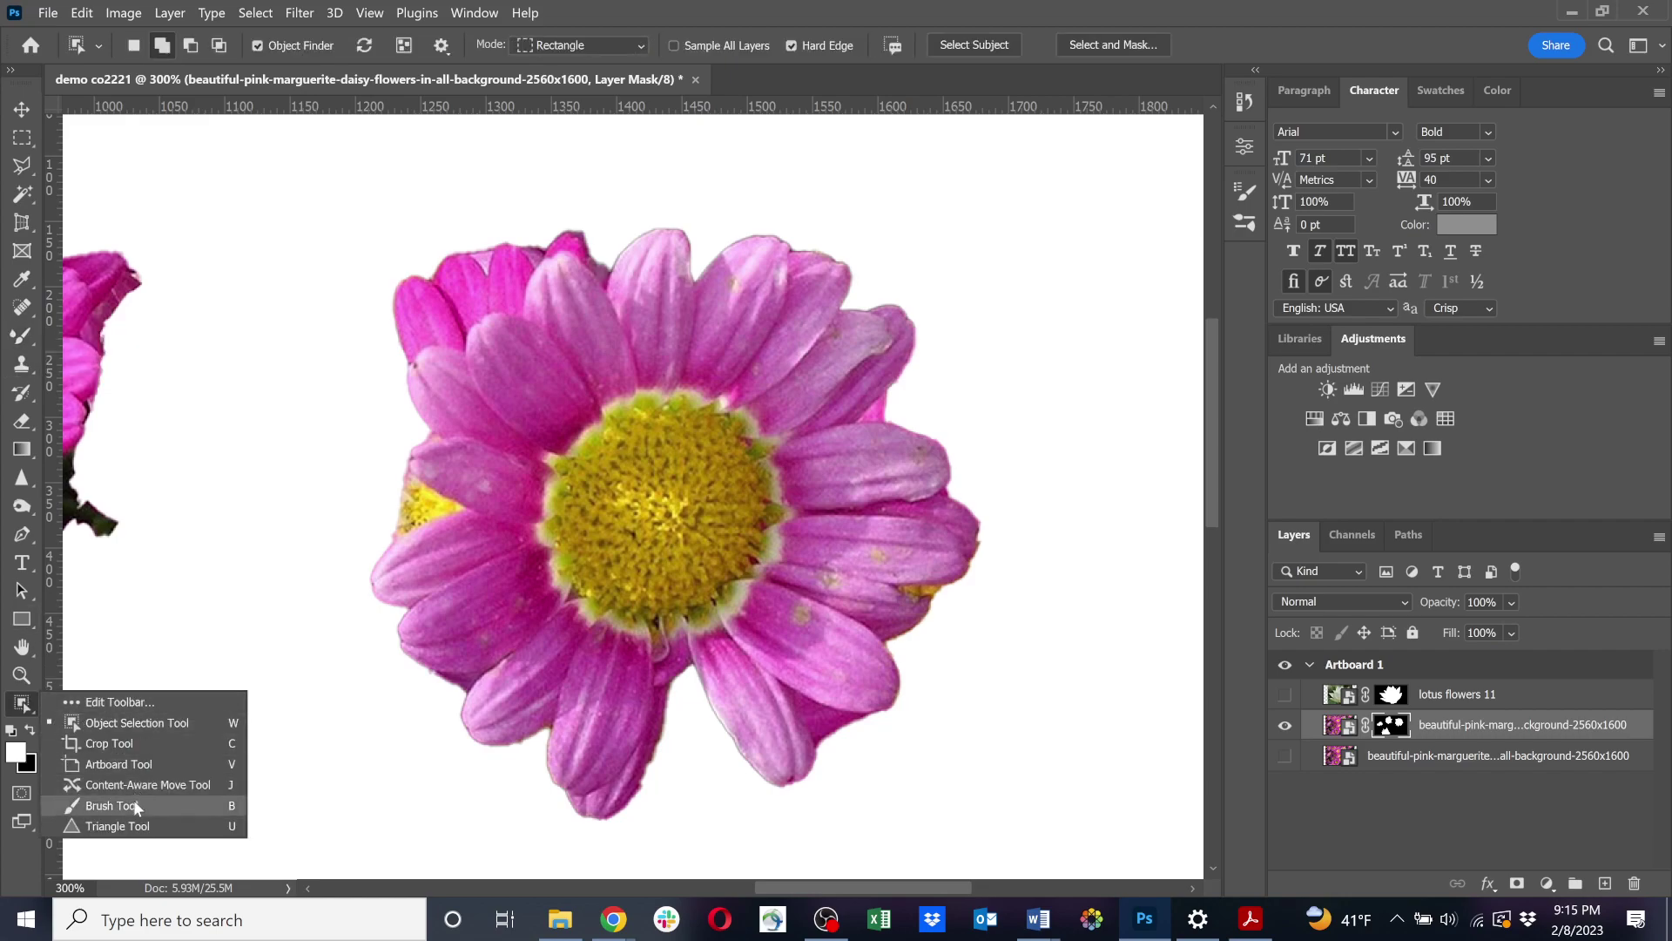
left_click(133, 804)
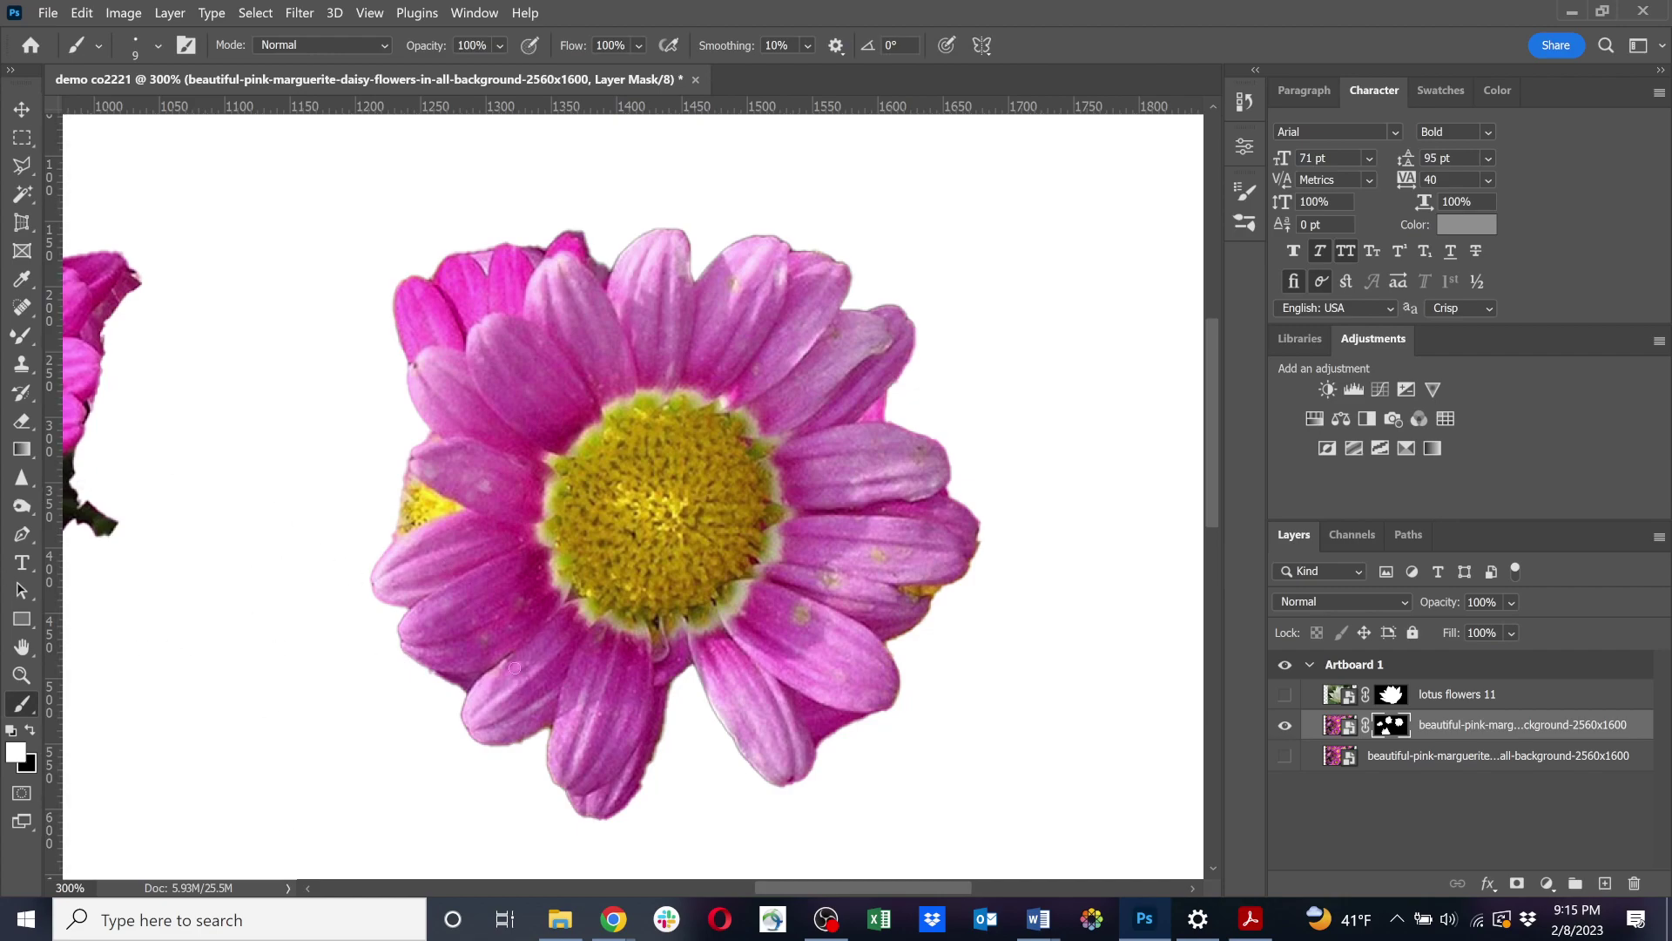
Try painting white on the daisy mask between the right-hand flower's lower petals, and undo the stroke.
mouse_move(651, 694)
left_mouse_down()
mouse_move(691, 712)
mouse_move(690, 736)
mouse_move(656, 745)
mouse_move(655, 727)
mouse_move(705, 653)
mouse_move(665, 694)
mouse_move(710, 669)
mouse_move(680, 728)
mouse_move(739, 717)
mouse_move(702, 712)
left_mouse_up()
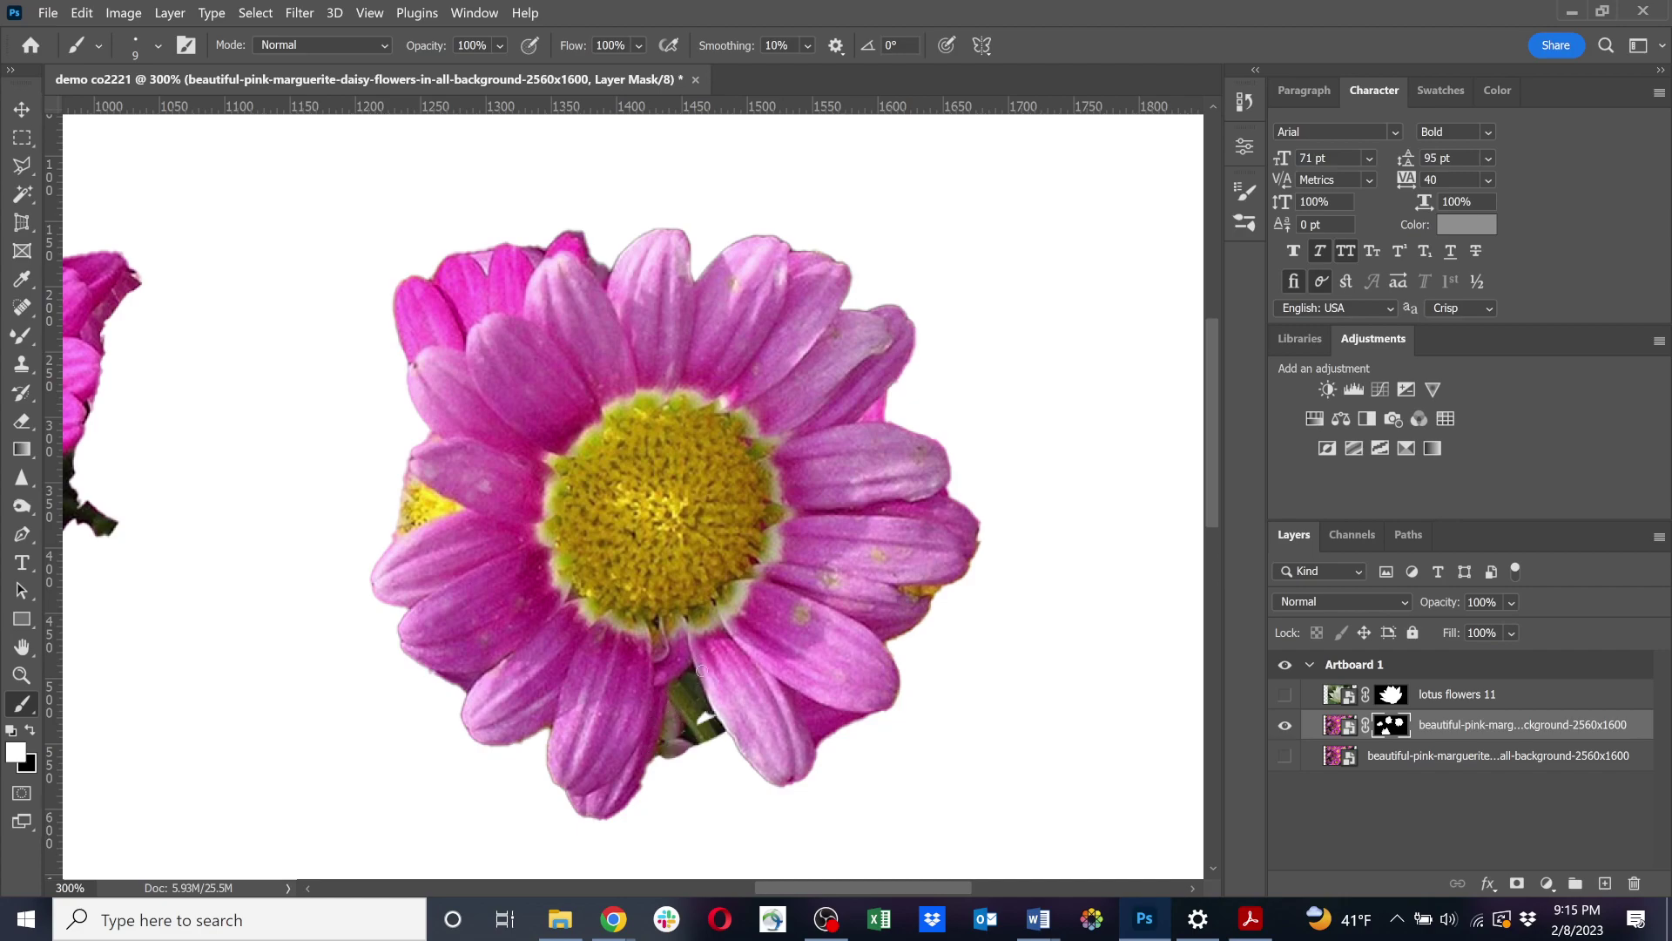
key("ctrl+z")
key("ctrl+z")
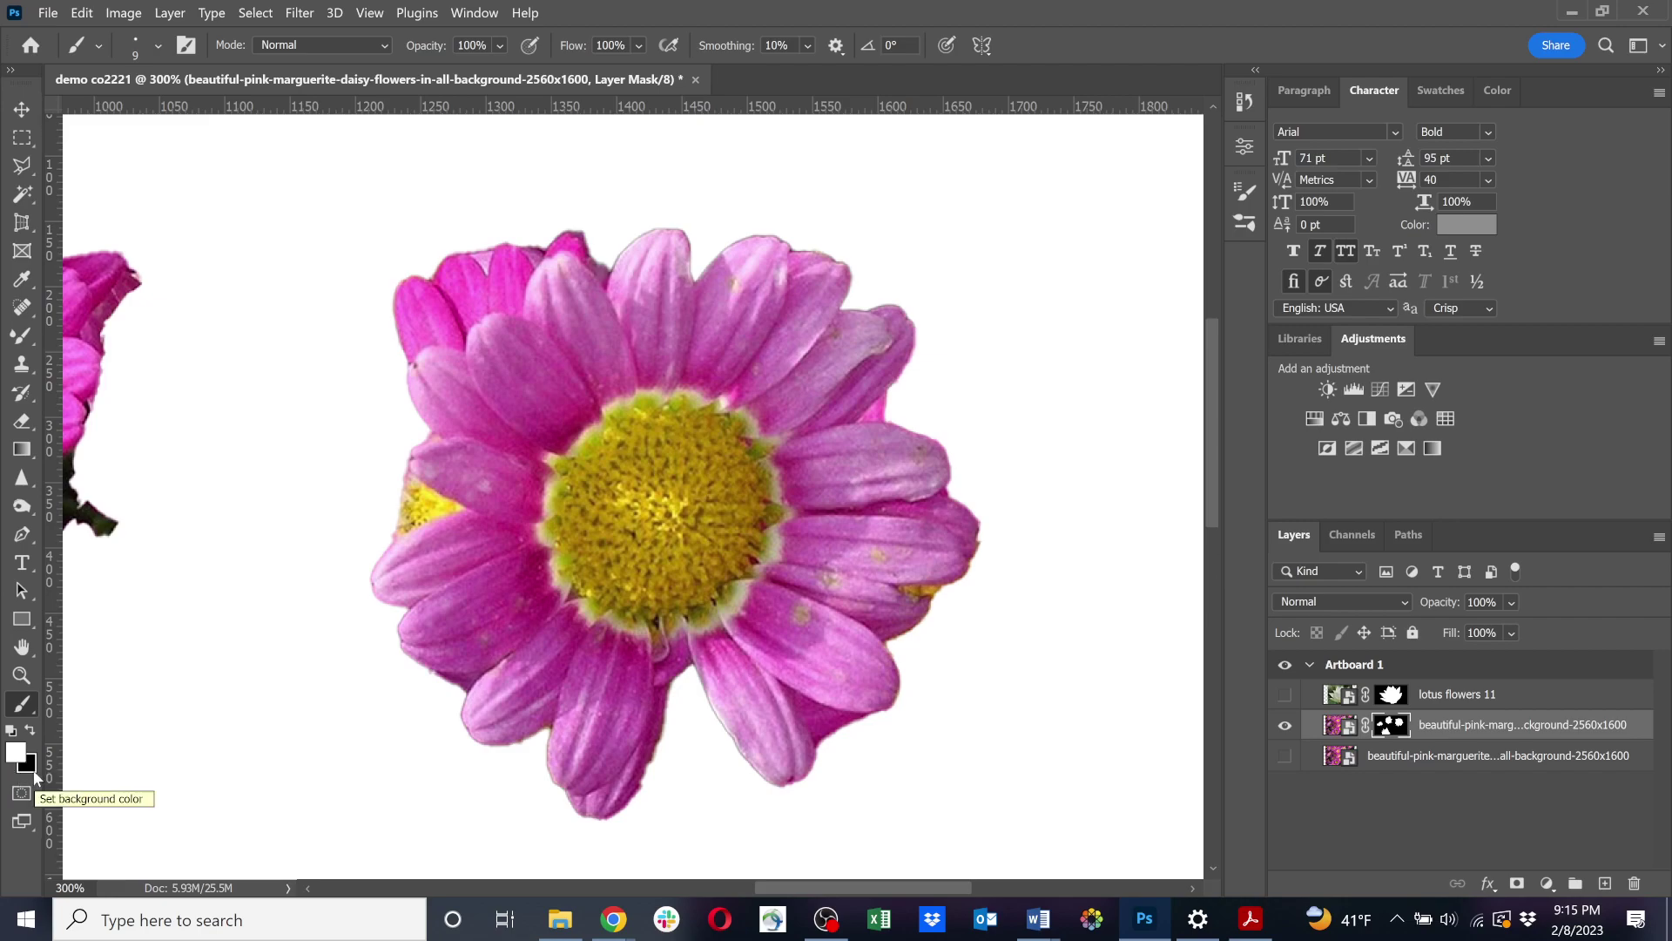
Check the foreground color without changing it, and try a white brush stroke at the right-hand daisy's upper-left petals, undoing it.
left_click(15, 751)
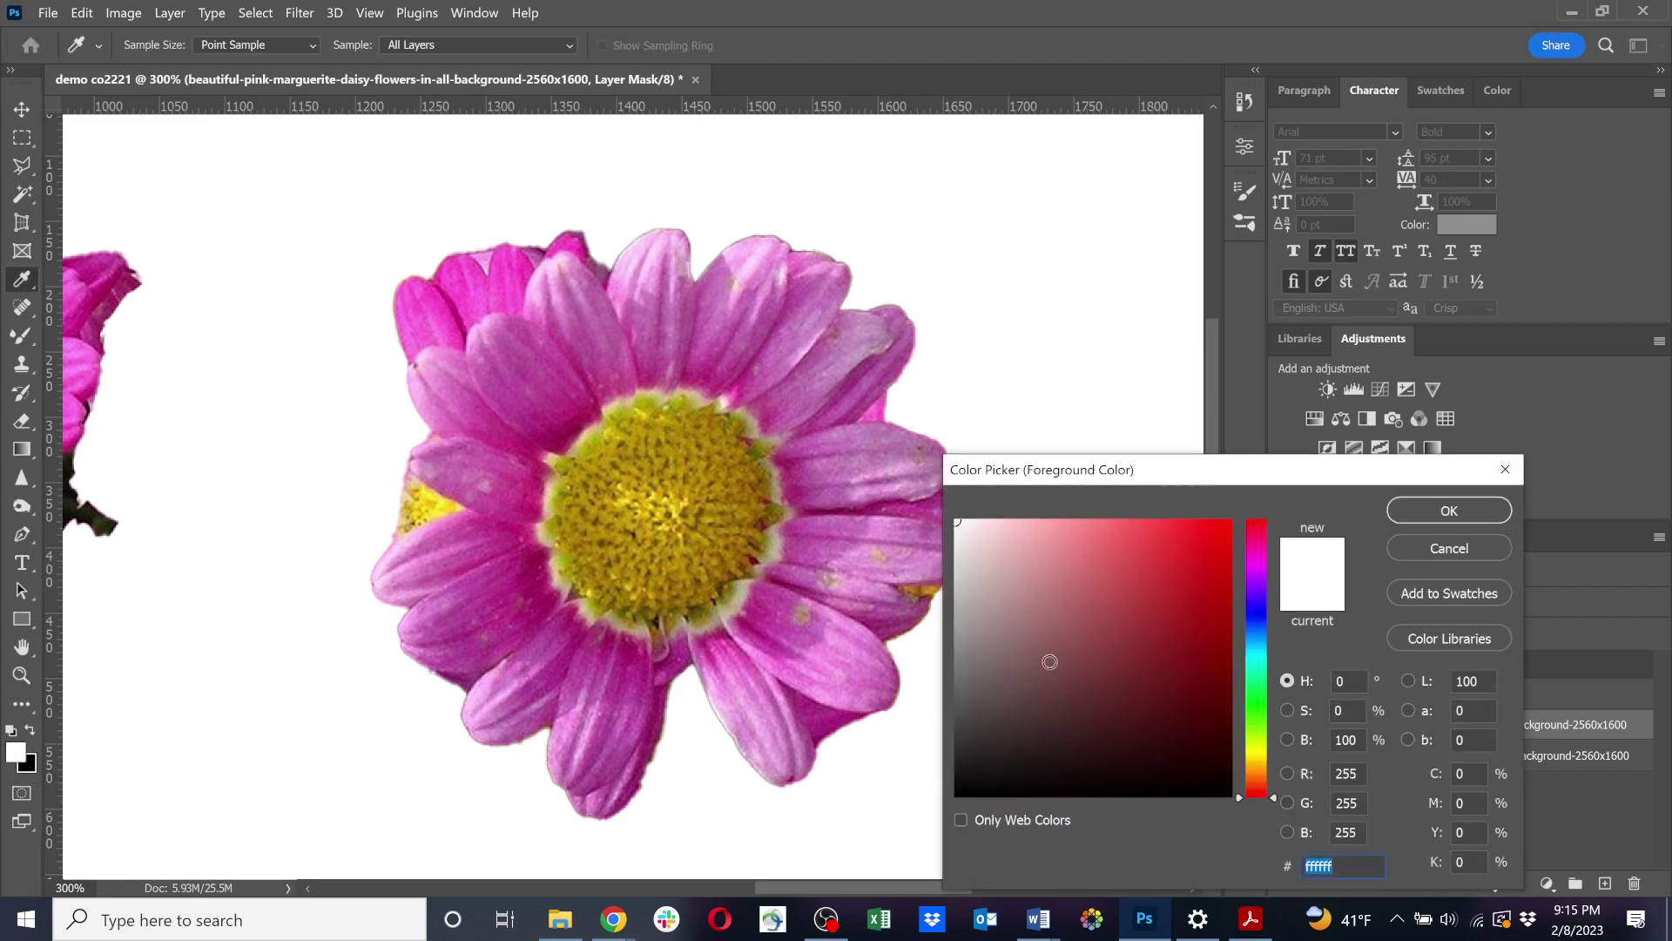
left_click(1428, 550)
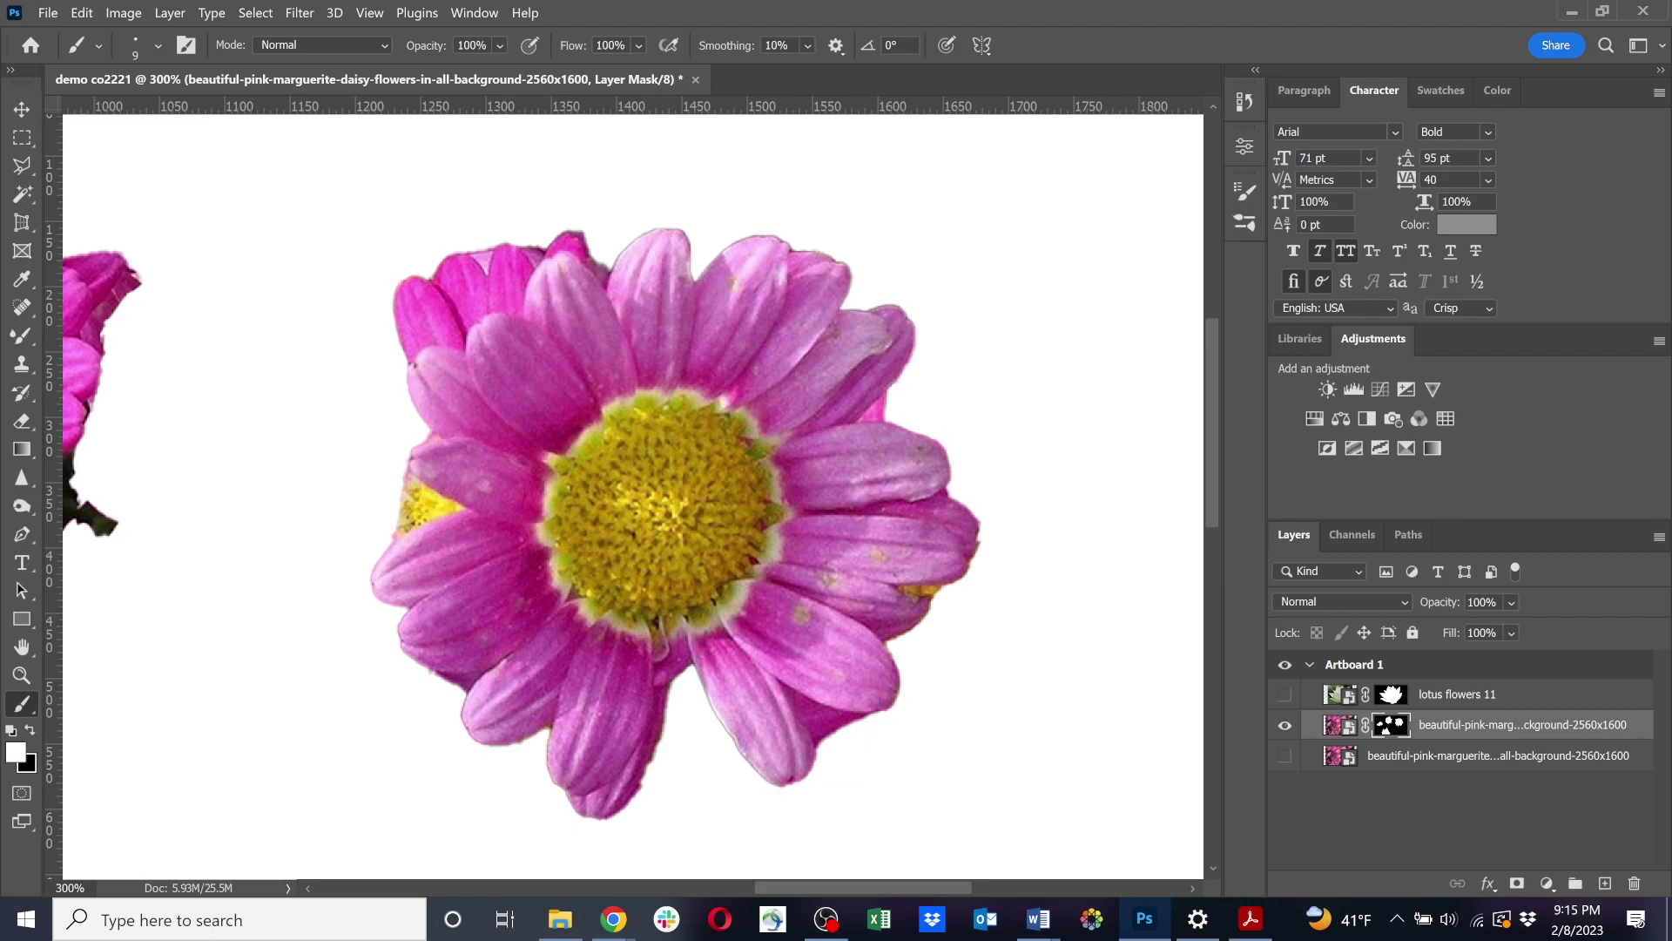
left_click_drag(585, 237, 608, 265)
key("ctrl+z")
Swap the foreground color to black and paint out the yellow remnant at the left edge of the right-hand daisy on its mask.
left_click(15, 755)
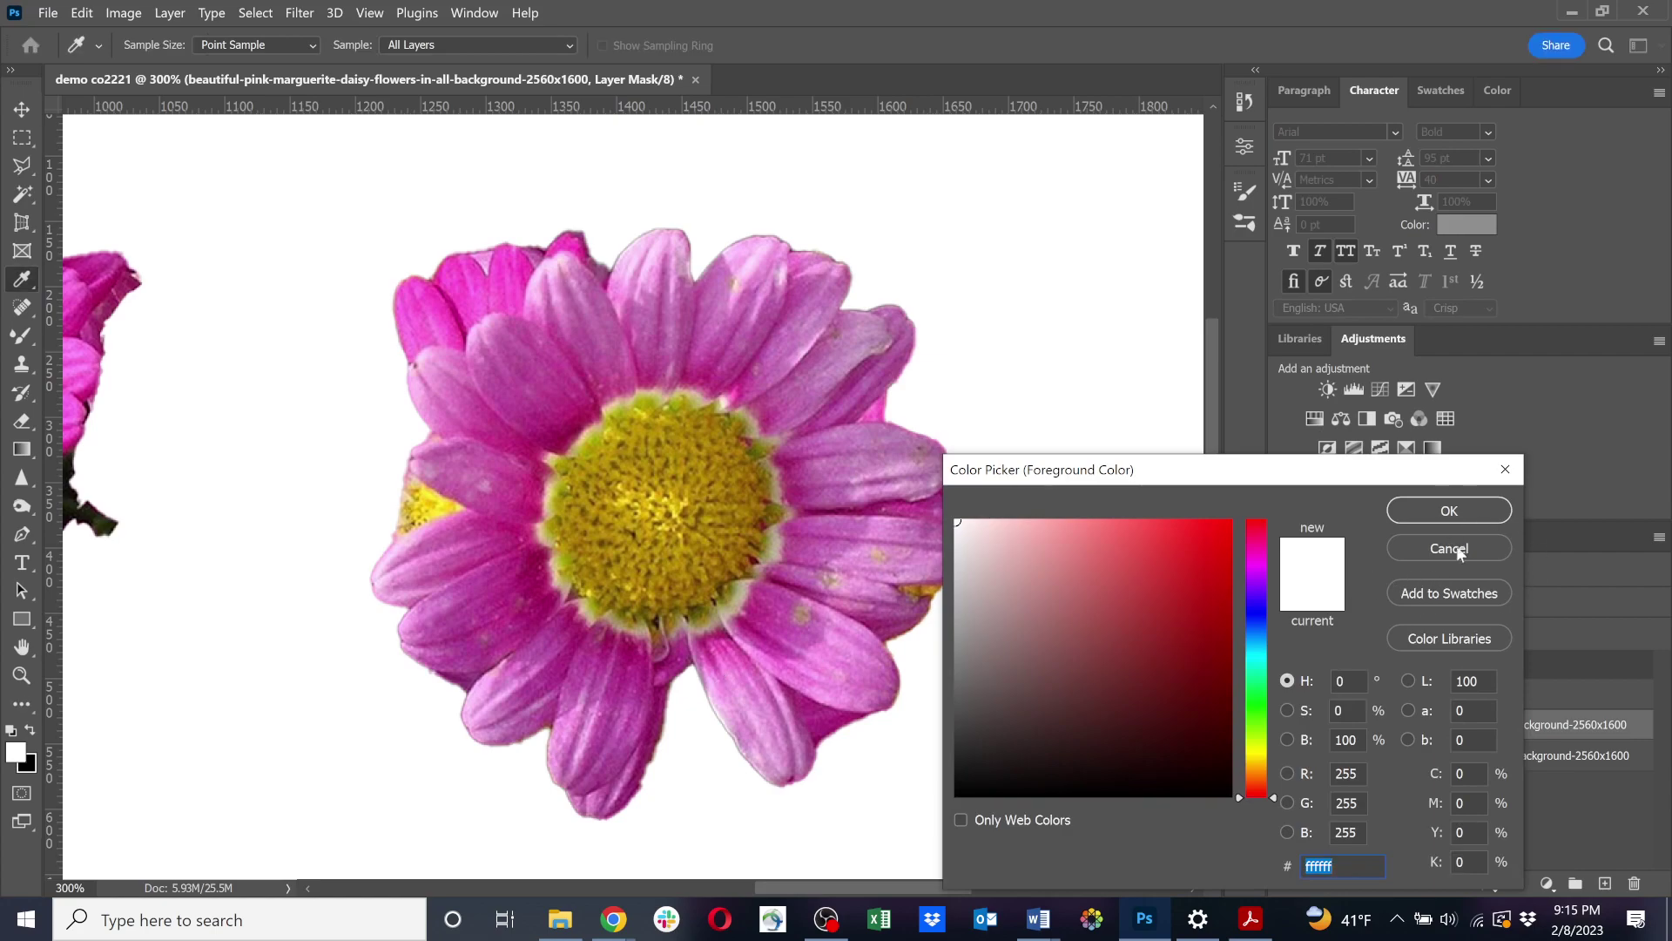
left_click(1461, 551)
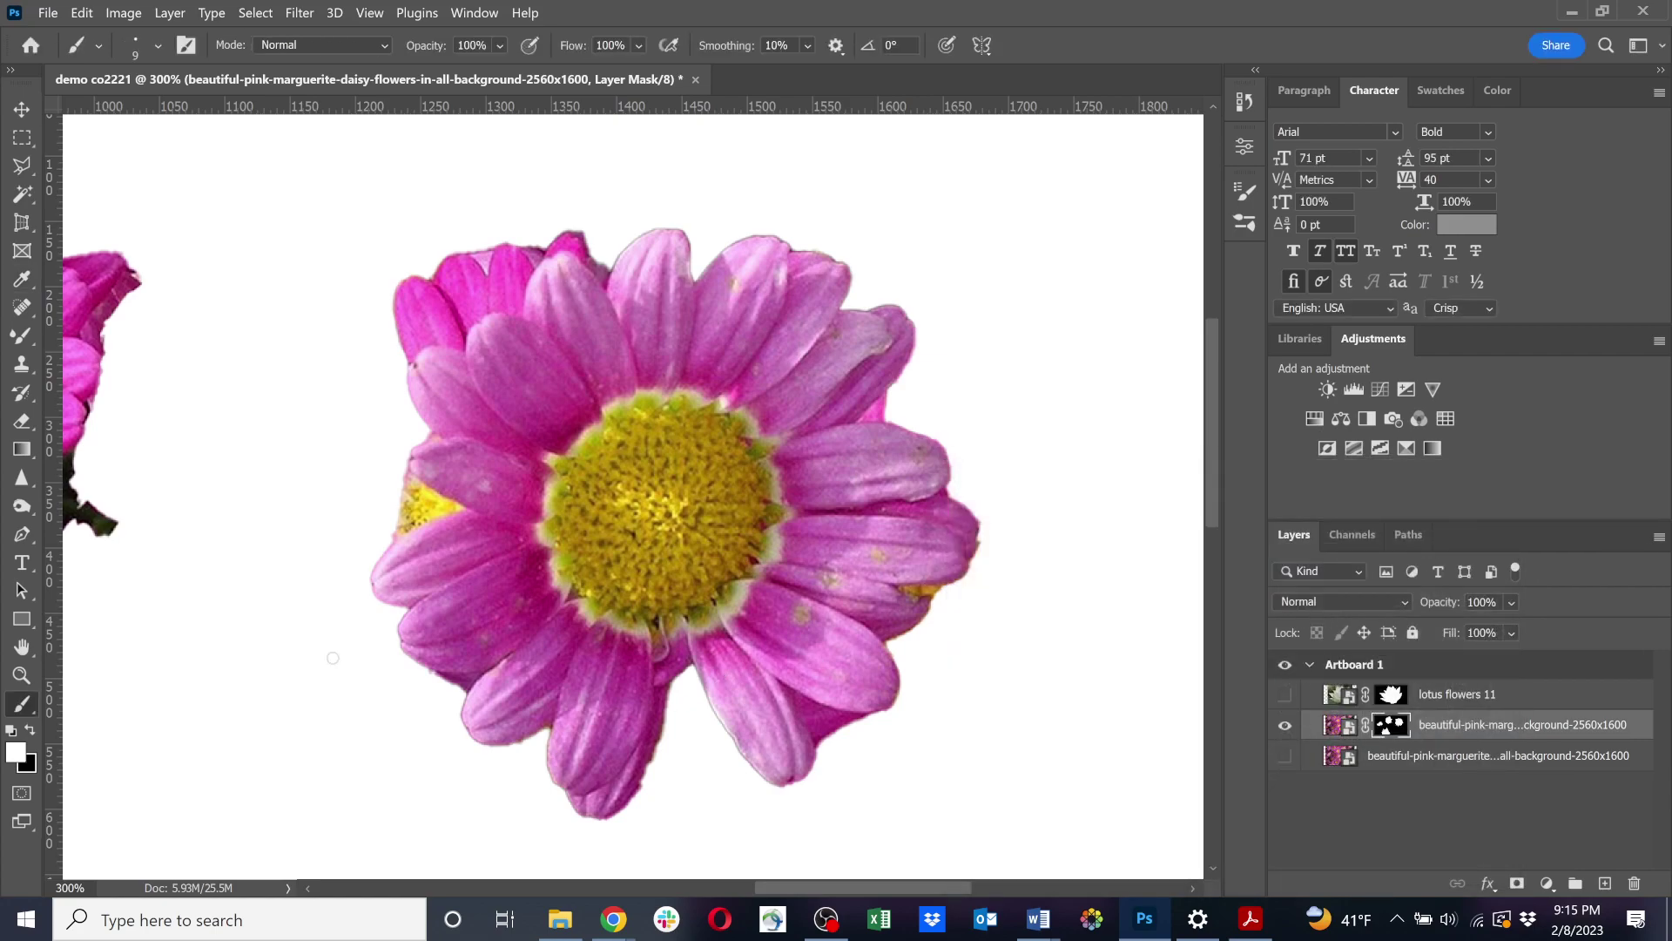
left_click(29, 728)
left_click(30, 728)
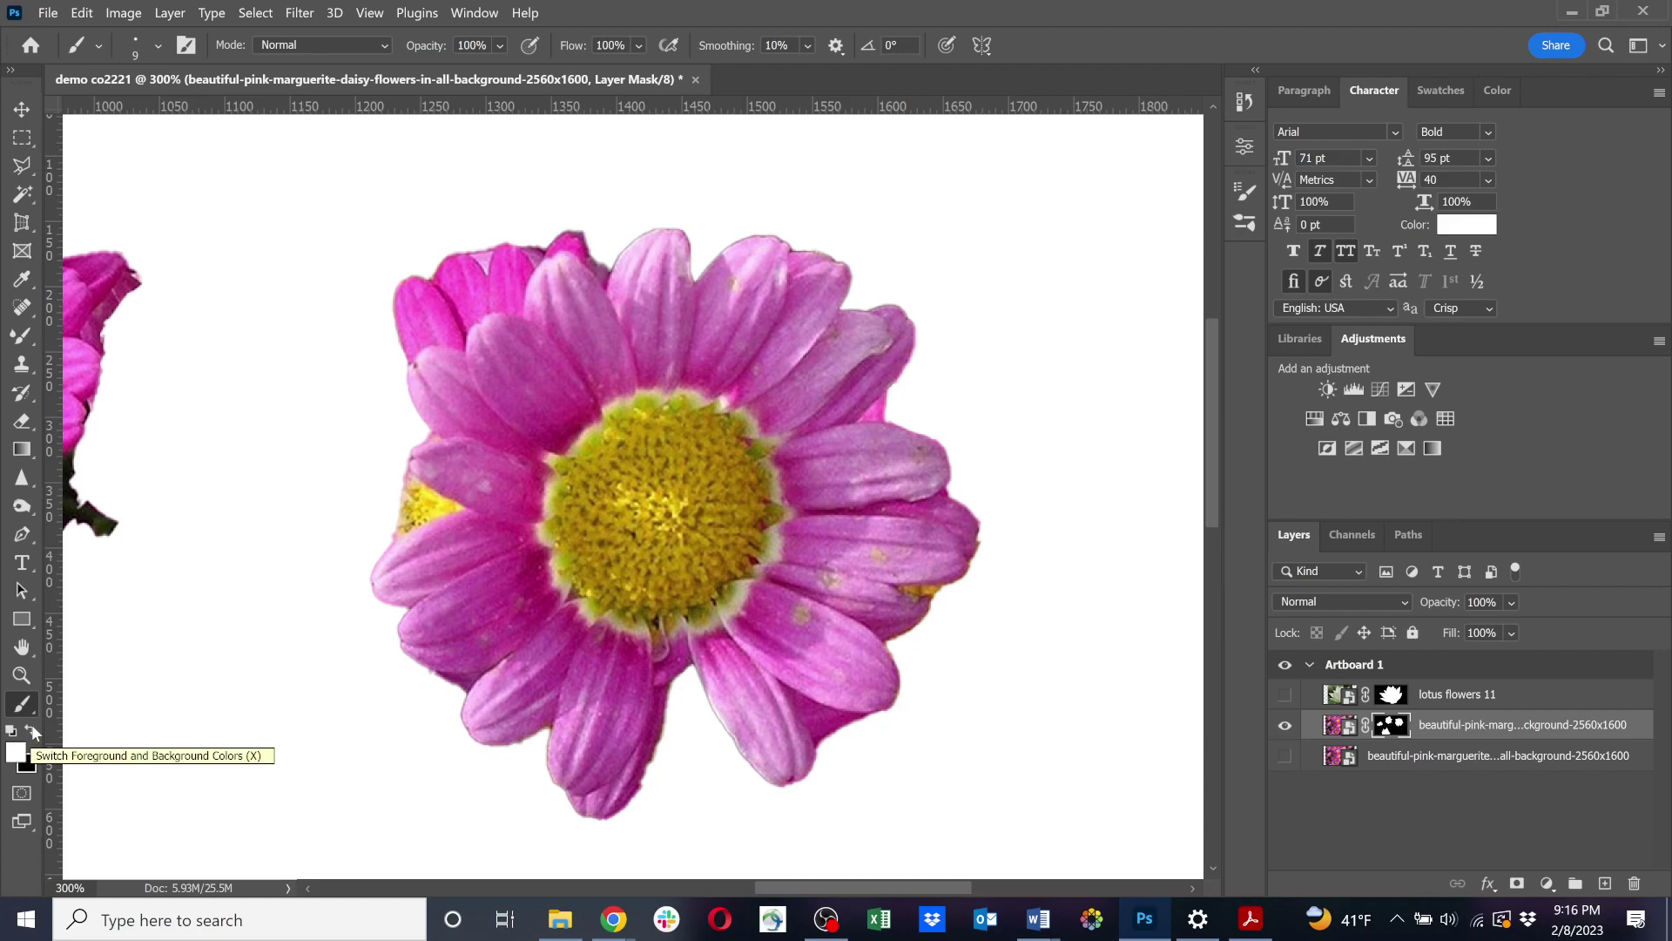
left_click(31, 730)
left_click(31, 730)
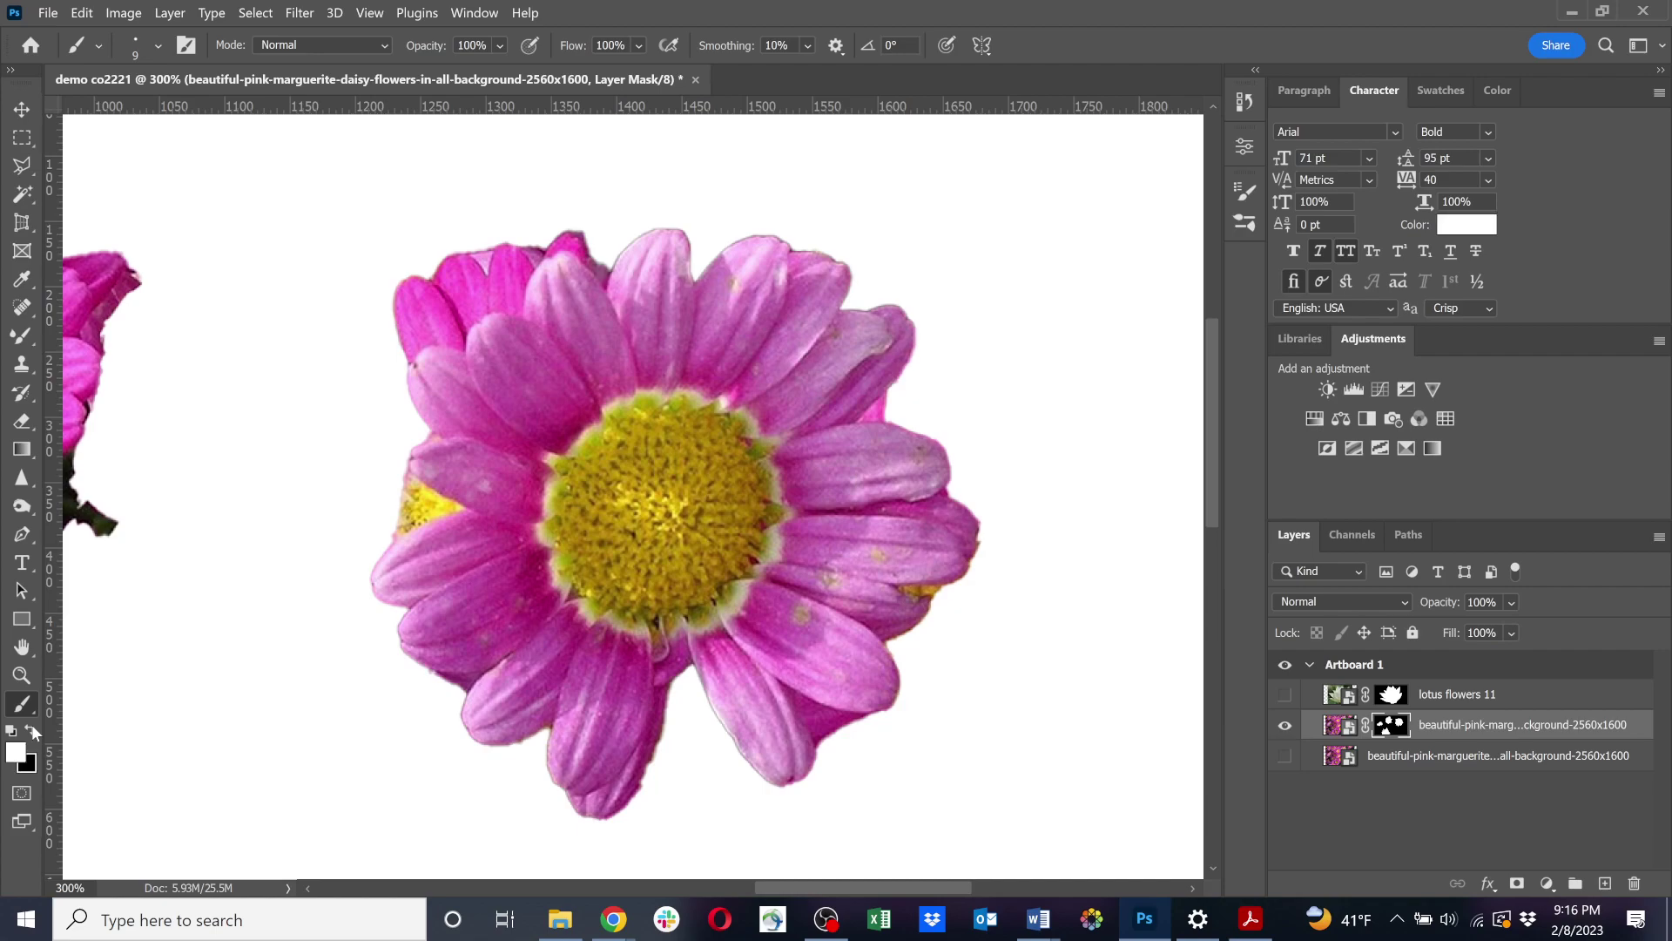
left_click(31, 730)
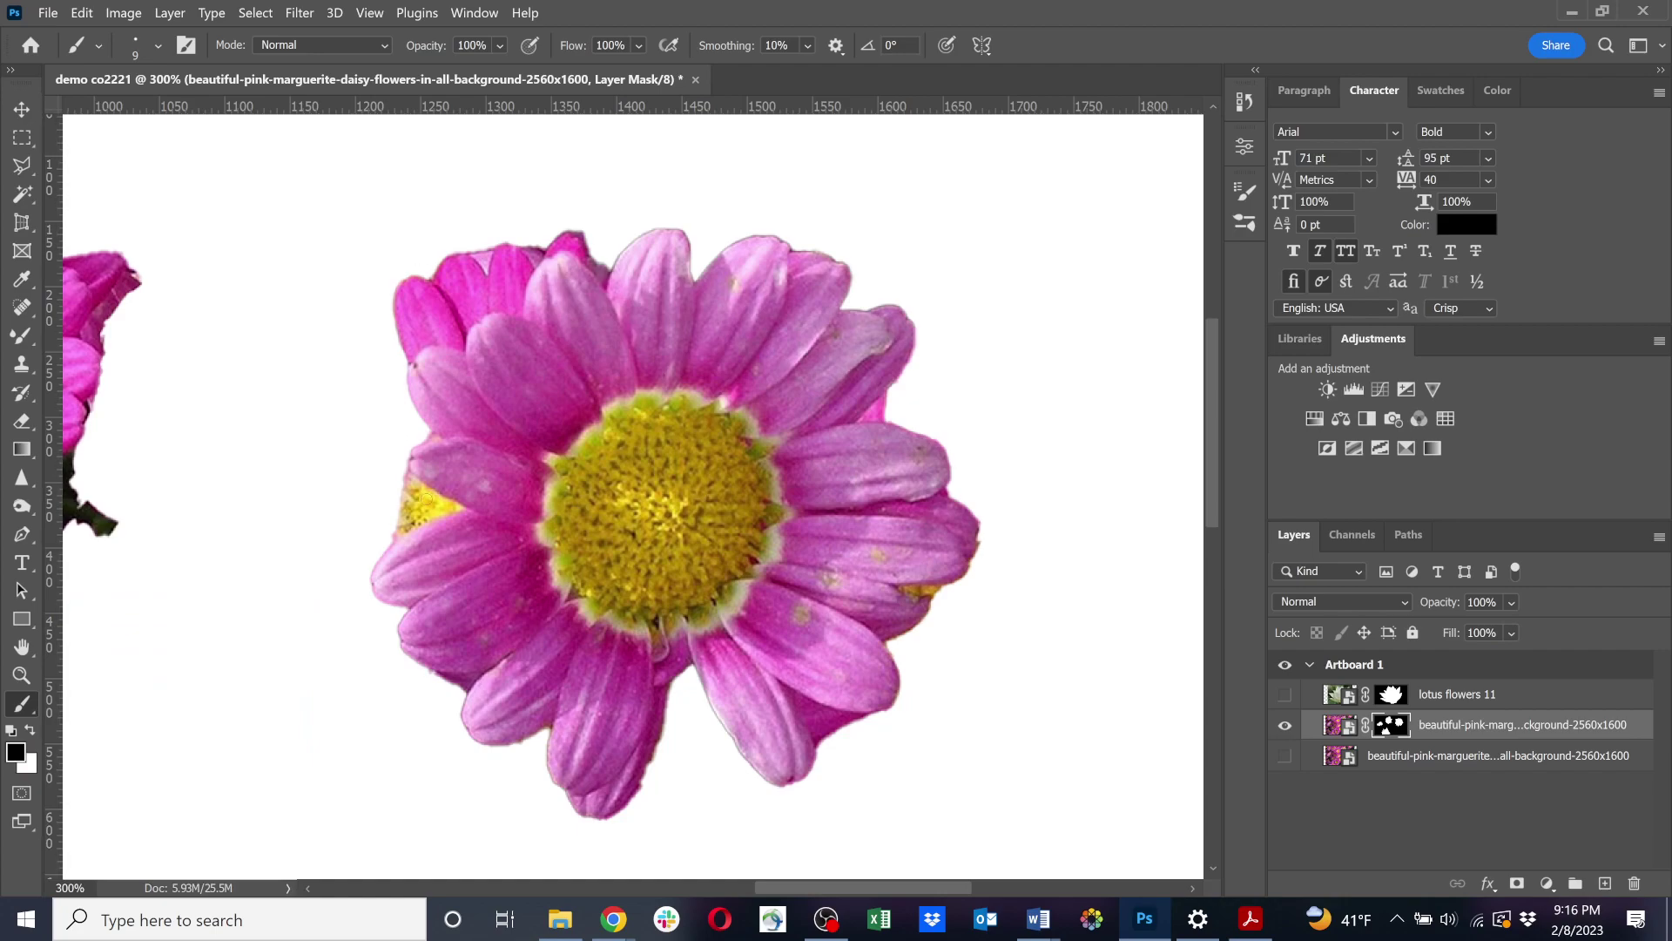
mouse_move(459, 502)
left_mouse_down()
mouse_move(390, 530)
mouse_move(451, 515)
left_mouse_up()
mouse_move(426, 495)
left_mouse_down()
mouse_move(398, 474)
mouse_move(450, 501)
mouse_move(407, 495)
left_mouse_up()
Set the brush size to 31 px and its hardness to 50%.
left_click(158, 46)
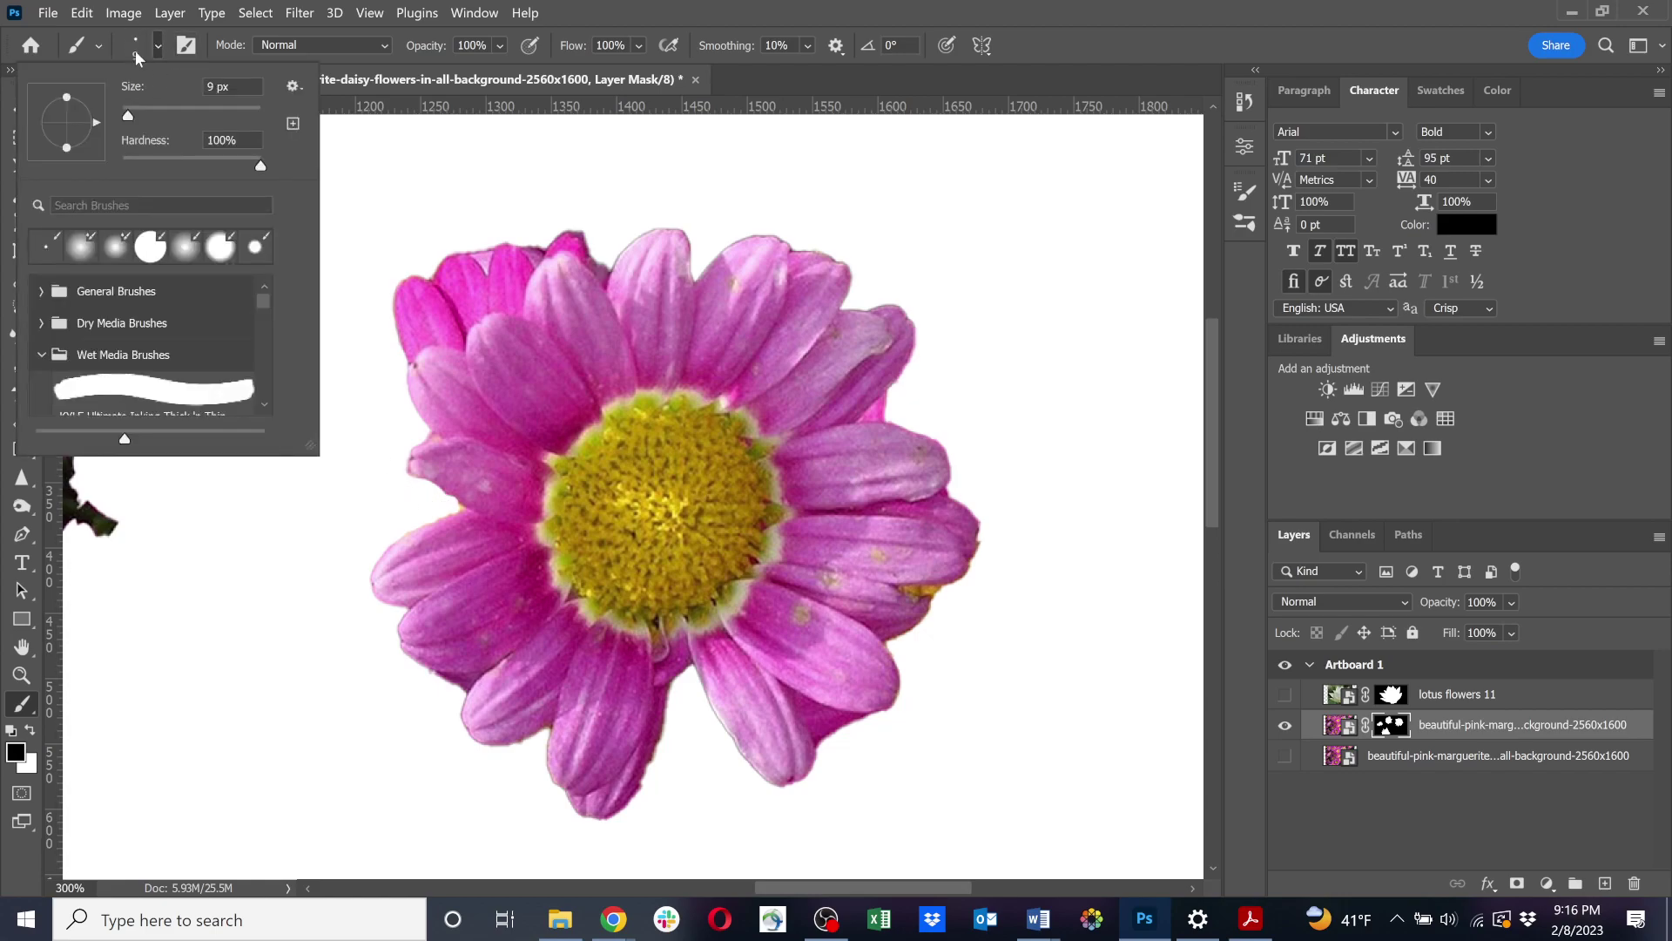
left_click(155, 116)
left_click(256, 113)
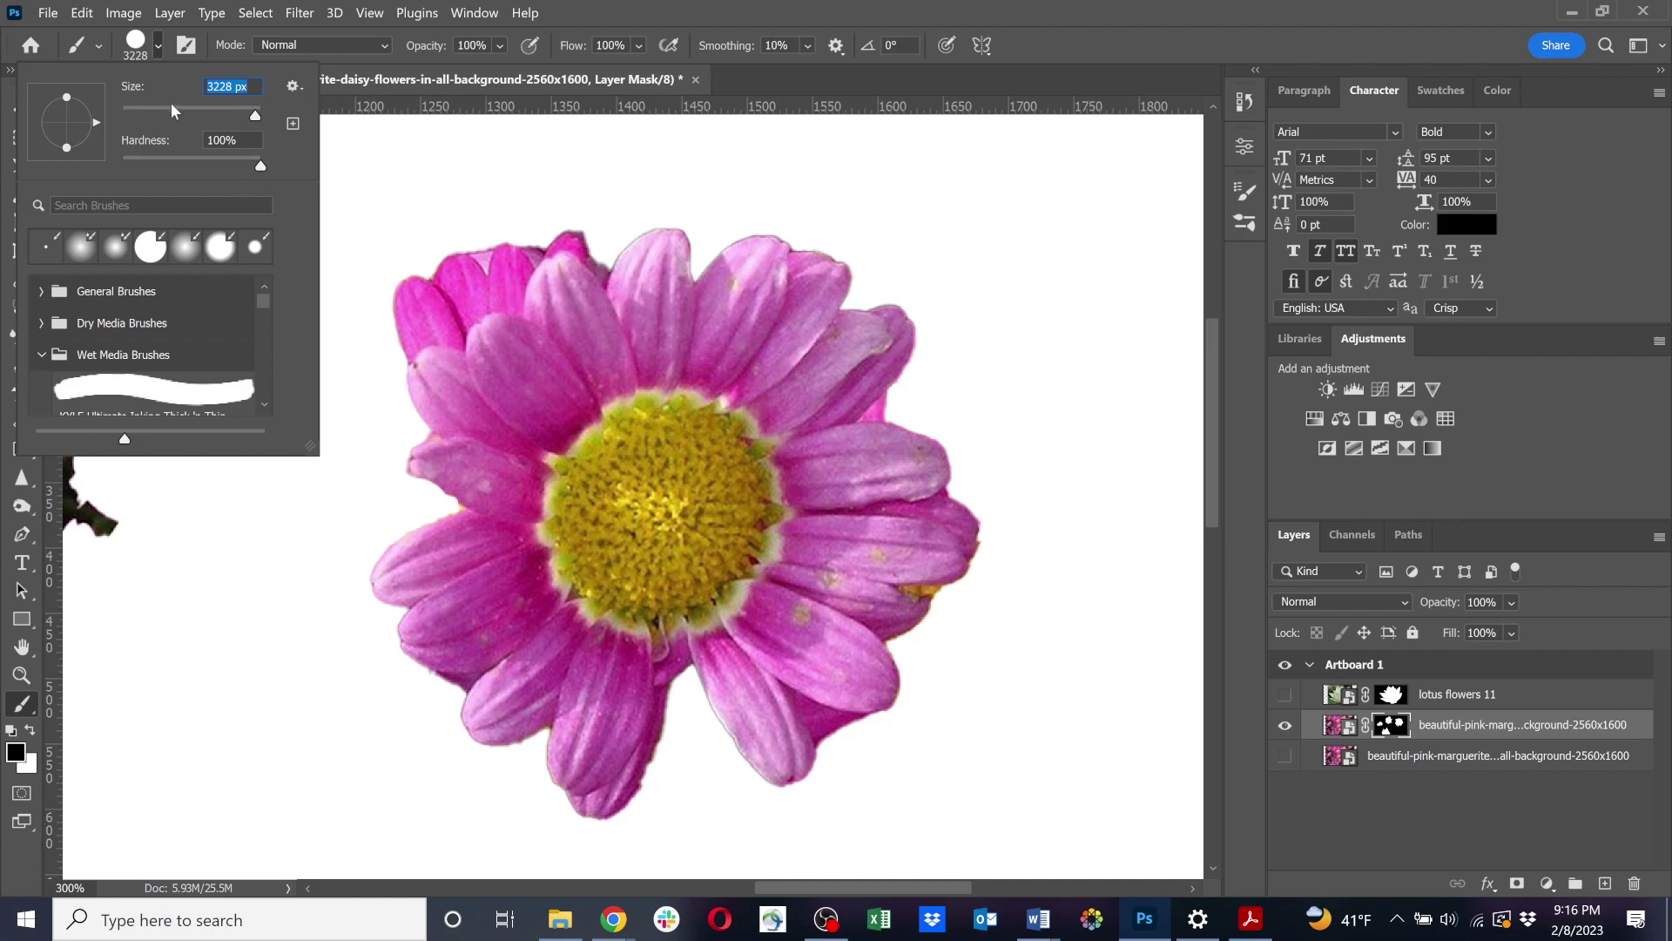
left_click_drag(173, 114, 144, 112)
left_click(580, 222)
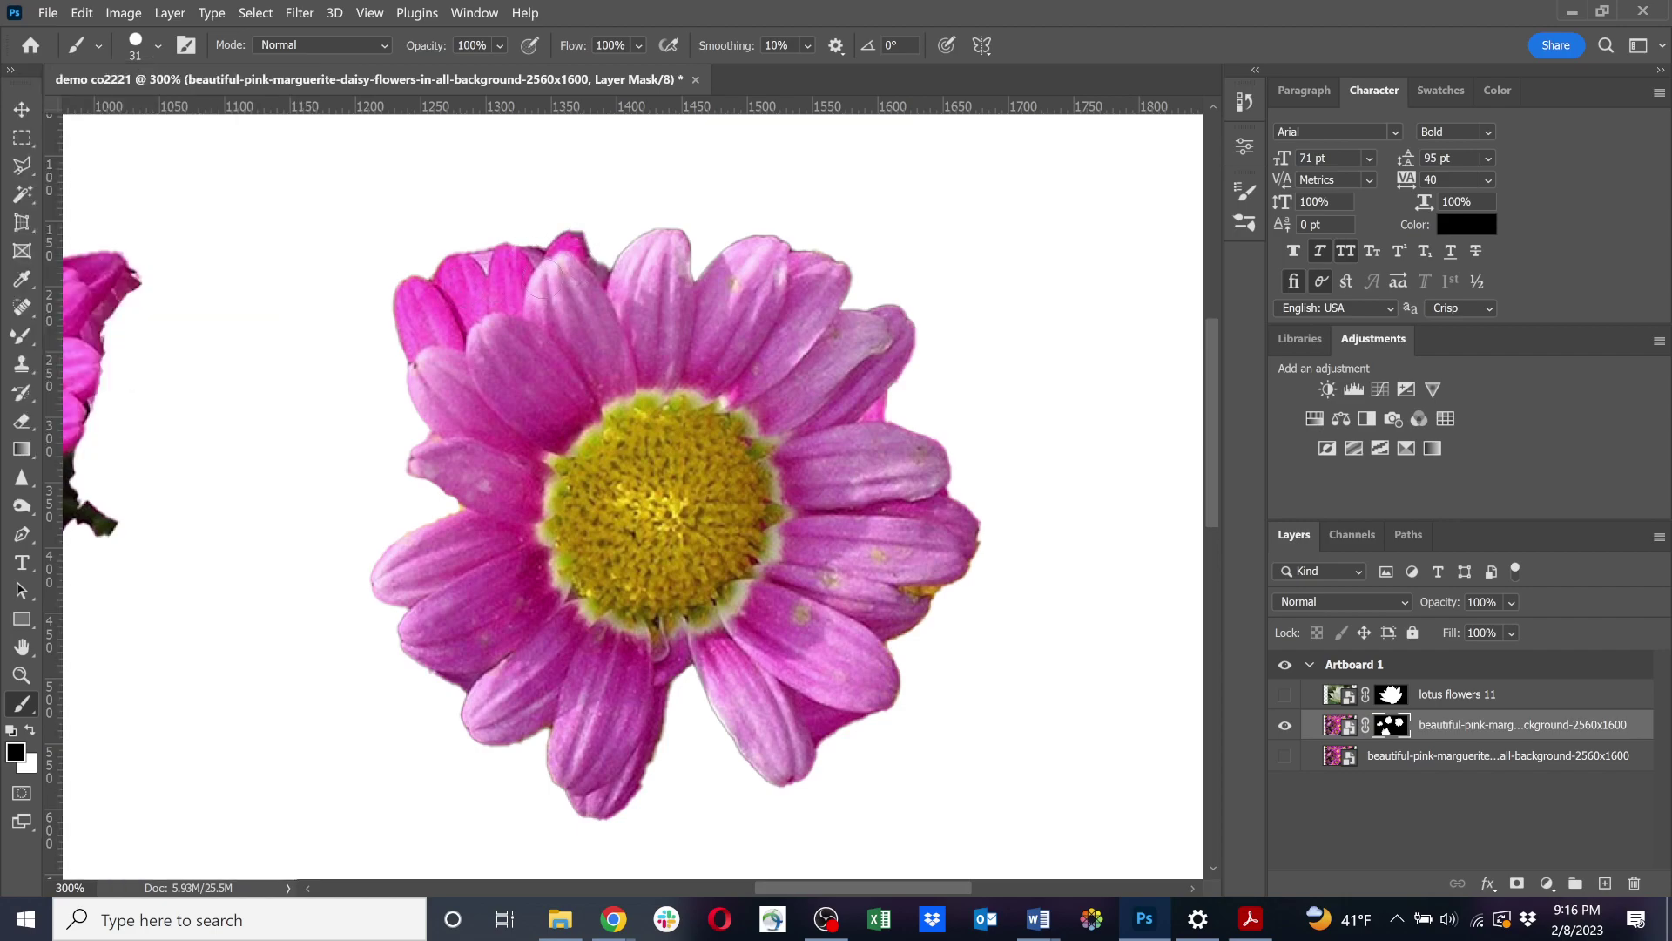
left_click(159, 46)
left_click_drag(177, 159, 179, 159)
left_click(193, 161)
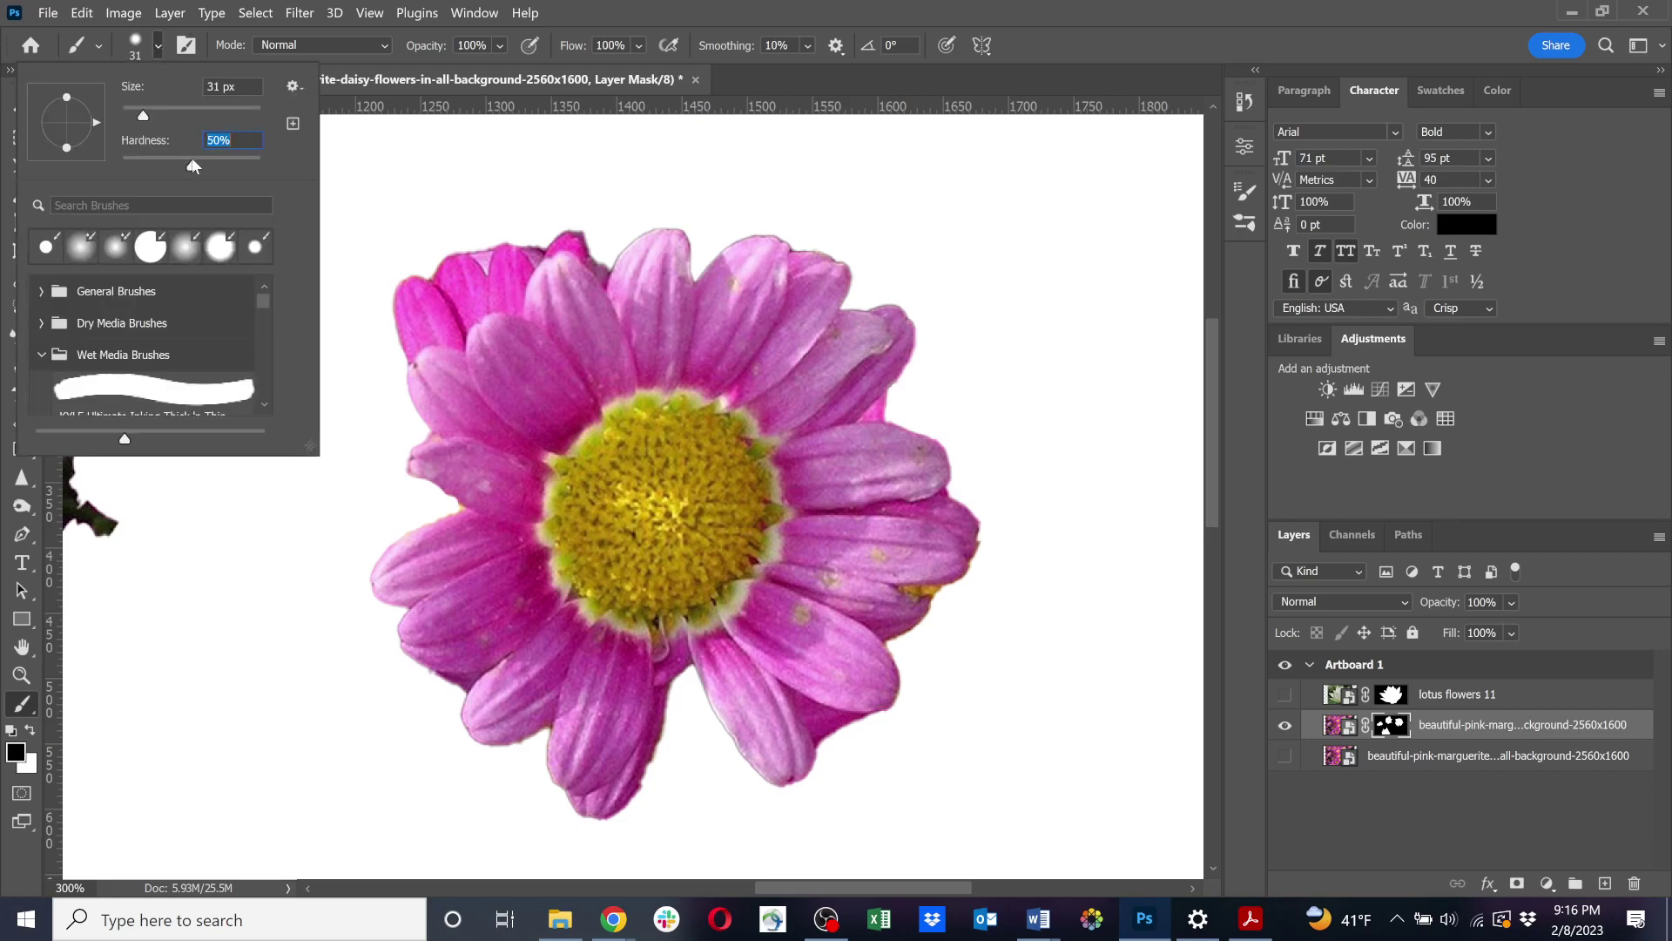
left_click(432, 227)
mouse_move(501, 227)
left_mouse_down()
mouse_move(599, 211)
mouse_move(561, 217)
left_mouse_up()
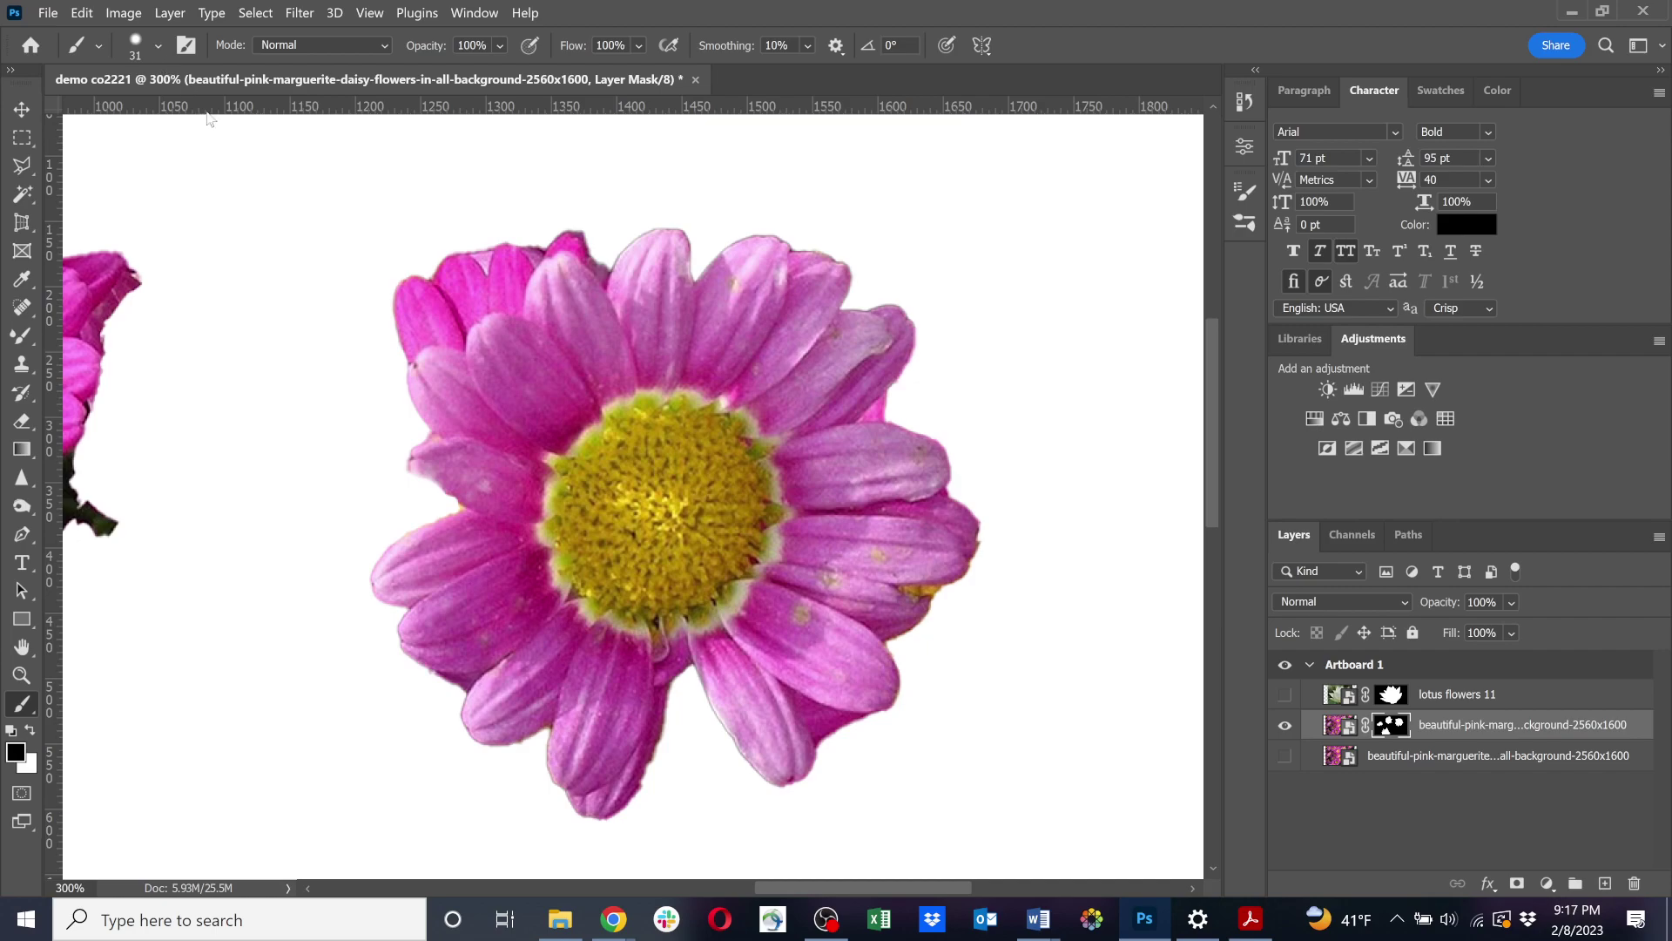
Reduce the brush size to 15 px and paint out the yellow remnants left around the right-hand daisy's edges.
left_click(149, 52)
left_click_drag(142, 115, 131, 115)
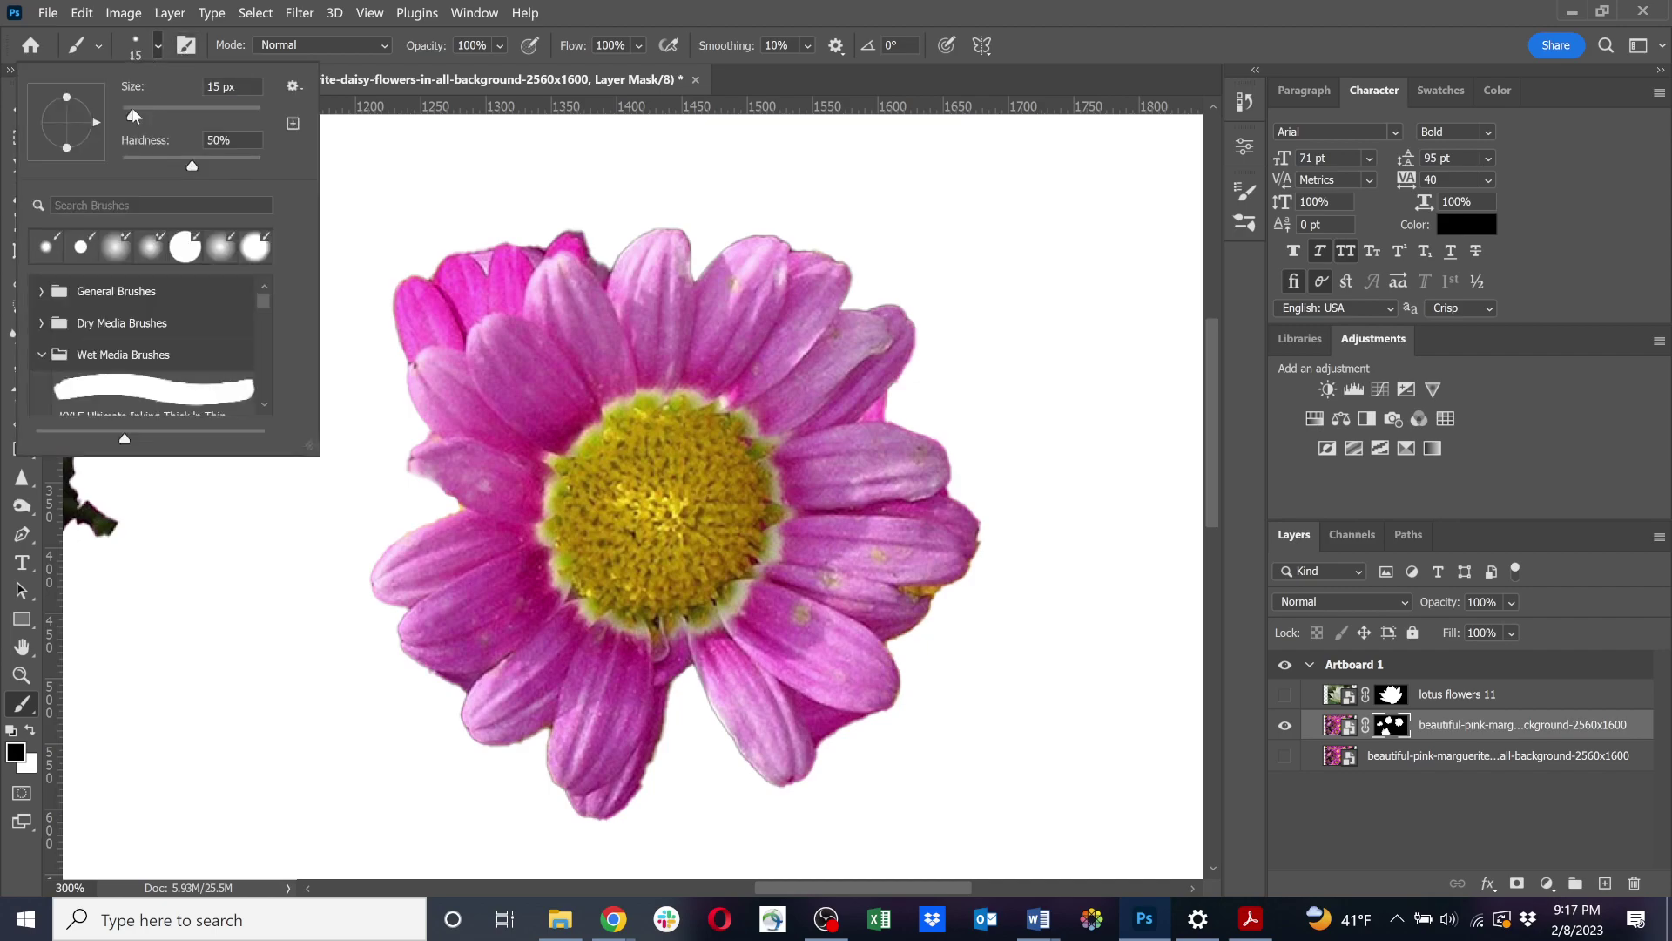
left_click(423, 484)
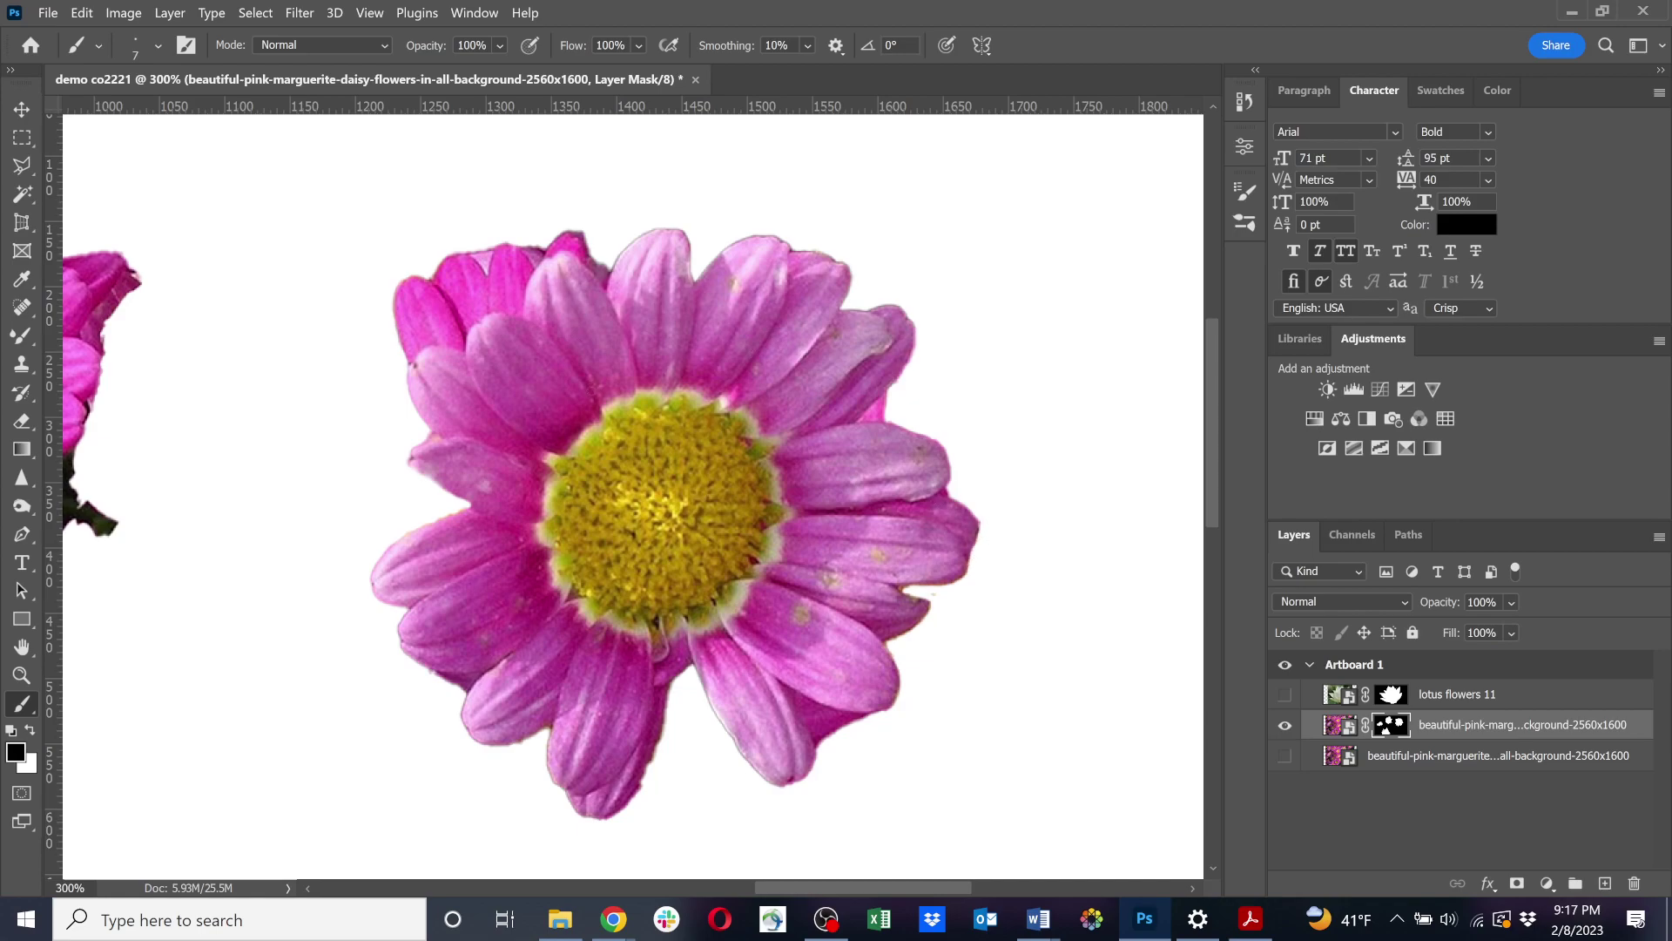
Enlarge the brush to 35 px and mask out the extra dark pink petals behind the right-hand daisy's upper-left side.
key("bracketright")
key("bracketright")
key("bracketright")
key("bracketright")
key("bracketright")
key("bracketright")
key("bracketright")
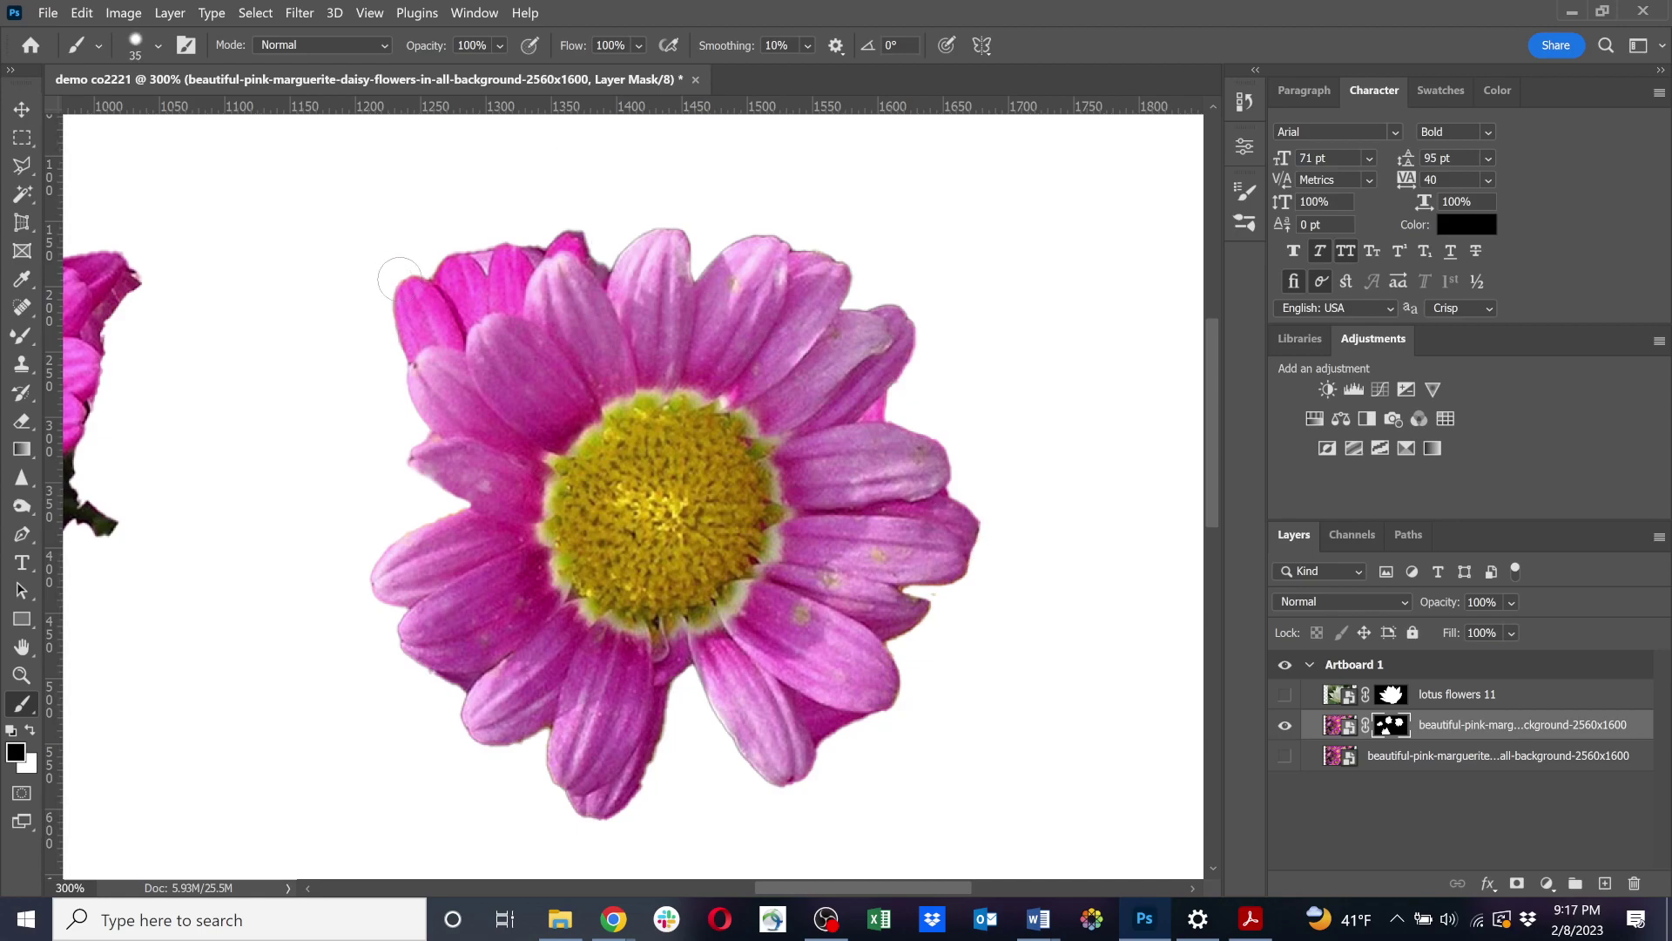
mouse_move(411, 288)
left_mouse_down()
mouse_move(385, 321)
mouse_move(553, 212)
mouse_move(587, 218)
mouse_move(523, 221)
mouse_move(448, 285)
left_mouse_up()
Adjust the brush size and clean the mask along the right-hand daisy's upper-left petals, finishing with a 25 px brush.
key("bracketleft")
key("bracketleft")
key("bracketleft")
key("bracketleft")
key("bracketleft")
key("bracketleft")
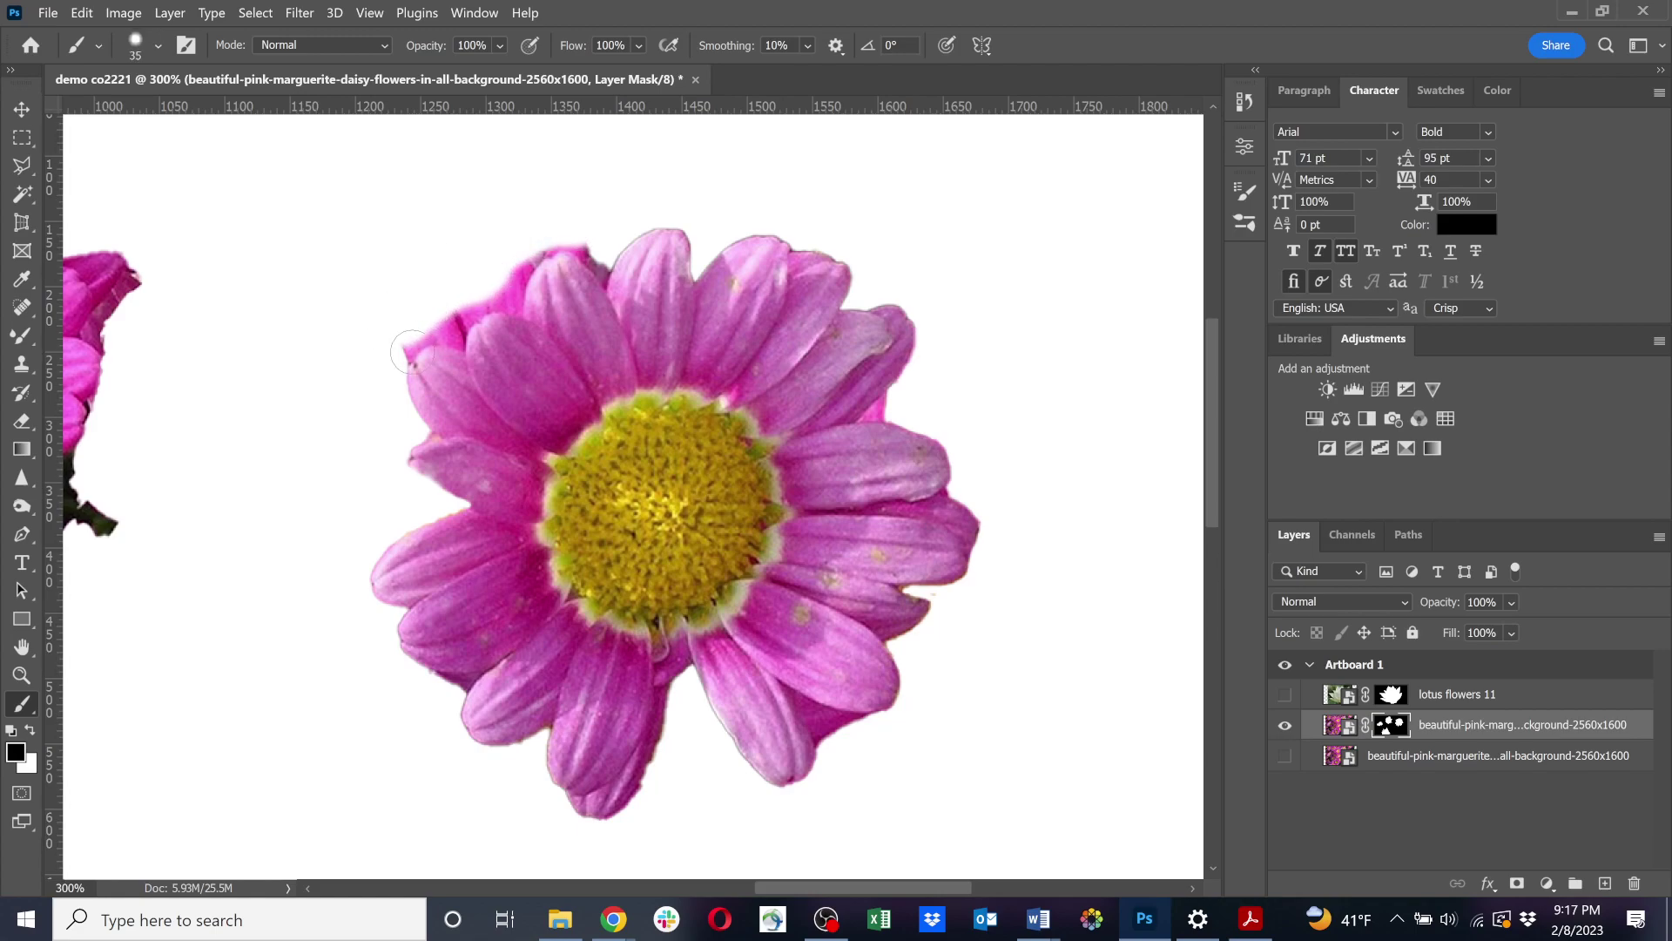
mouse_move(396, 351)
left_mouse_down()
mouse_move(448, 329)
mouse_move(398, 368)
mouse_move(436, 332)
mouse_move(463, 341)
mouse_move(479, 311)
mouse_move(510, 309)
mouse_move(542, 253)
mouse_move(607, 265)
mouse_move(561, 248)
mouse_move(510, 293)
mouse_move(515, 251)
mouse_move(554, 242)
mouse_move(442, 322)
mouse_move(501, 294)
mouse_move(463, 310)
left_mouse_up()
key("bracketleft")
key("bracketleft")
key("bracketright")
key("bracketright")
key("bracketright")
key("bracketright")
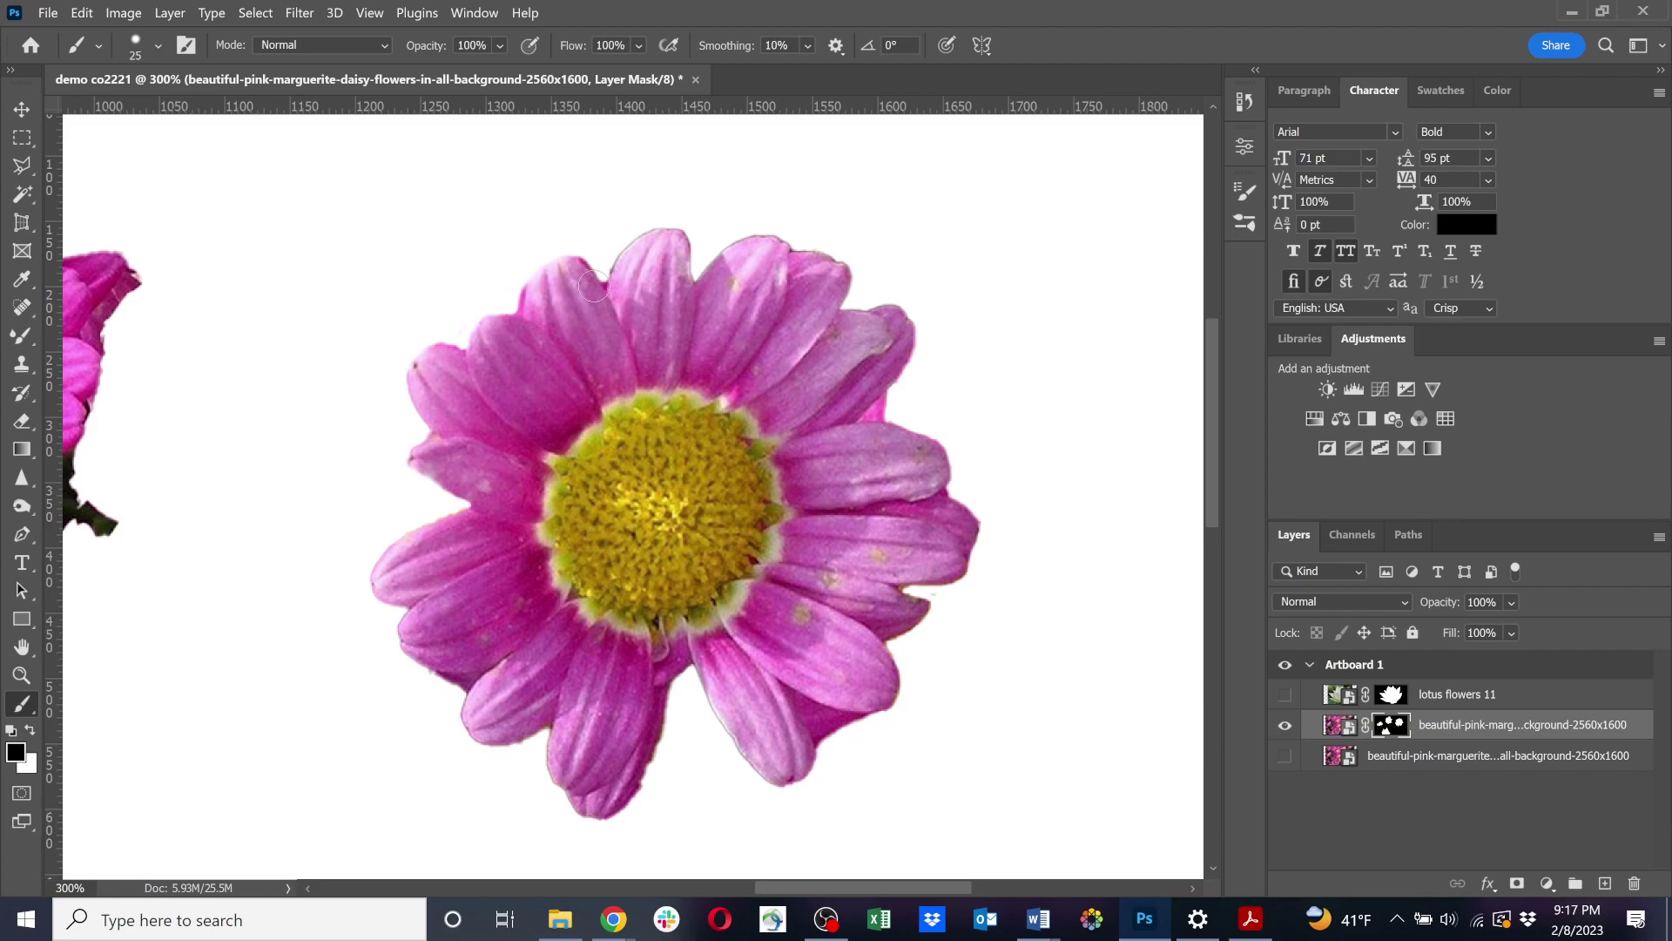
Show the lotus flowers 11 layer, try shifting the lotus over the daisies, and hide the layer again.
key("ctrl+minus")
key("ctrl+minus")
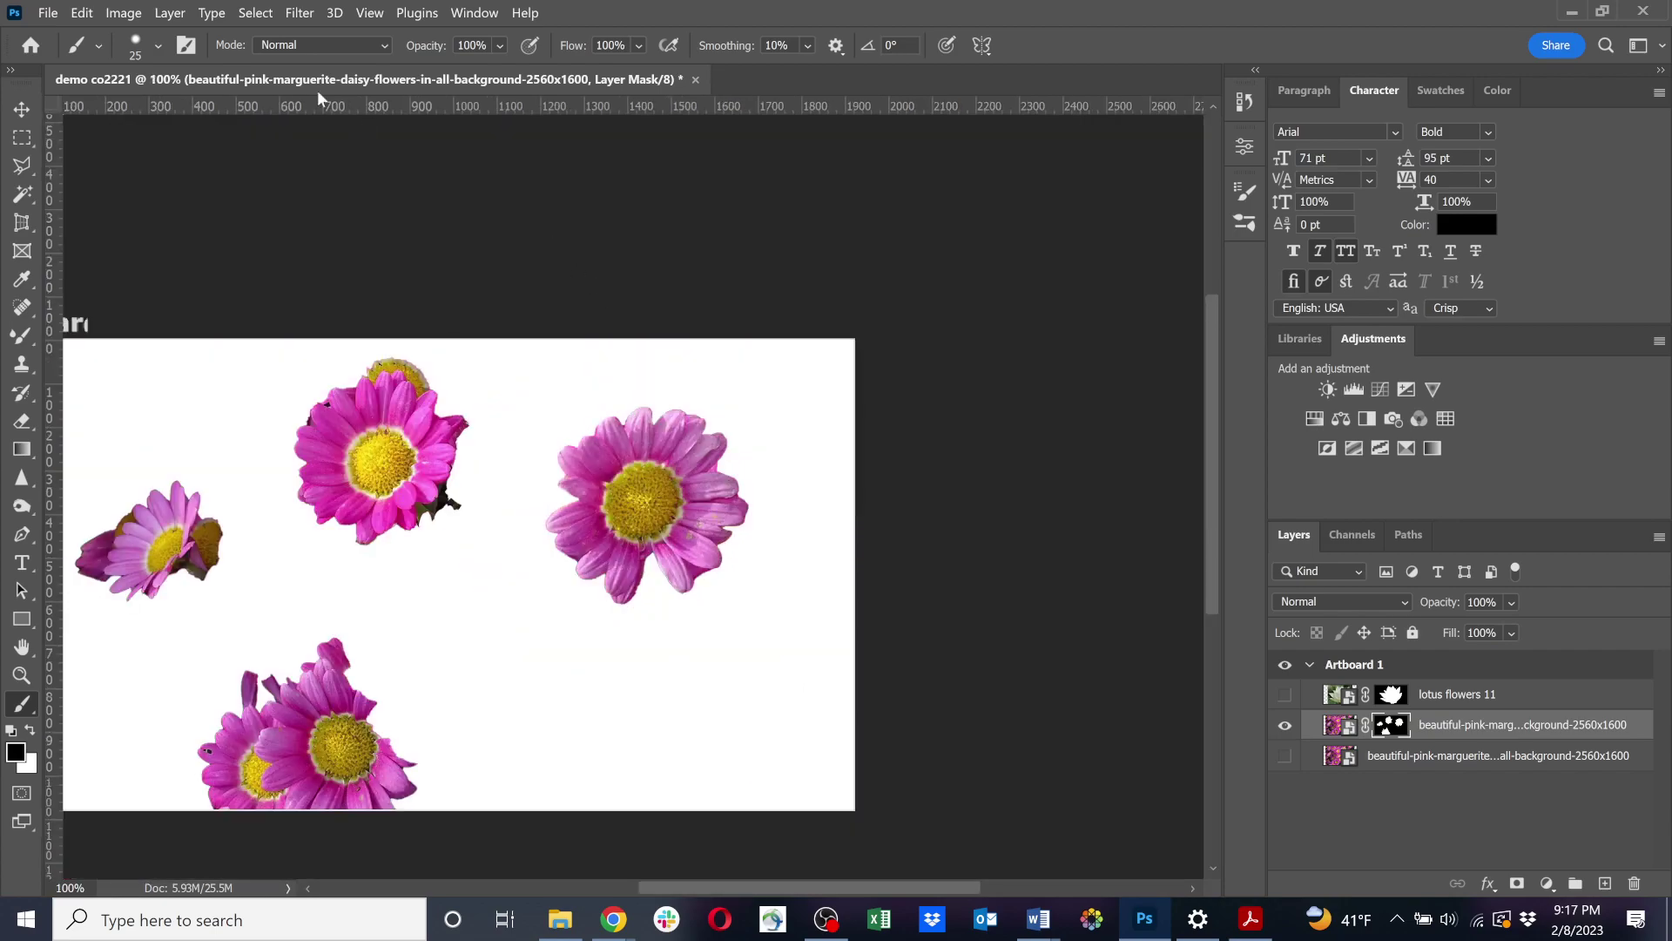
left_click(22, 110)
left_click_drag(445, 570, 644, 495)
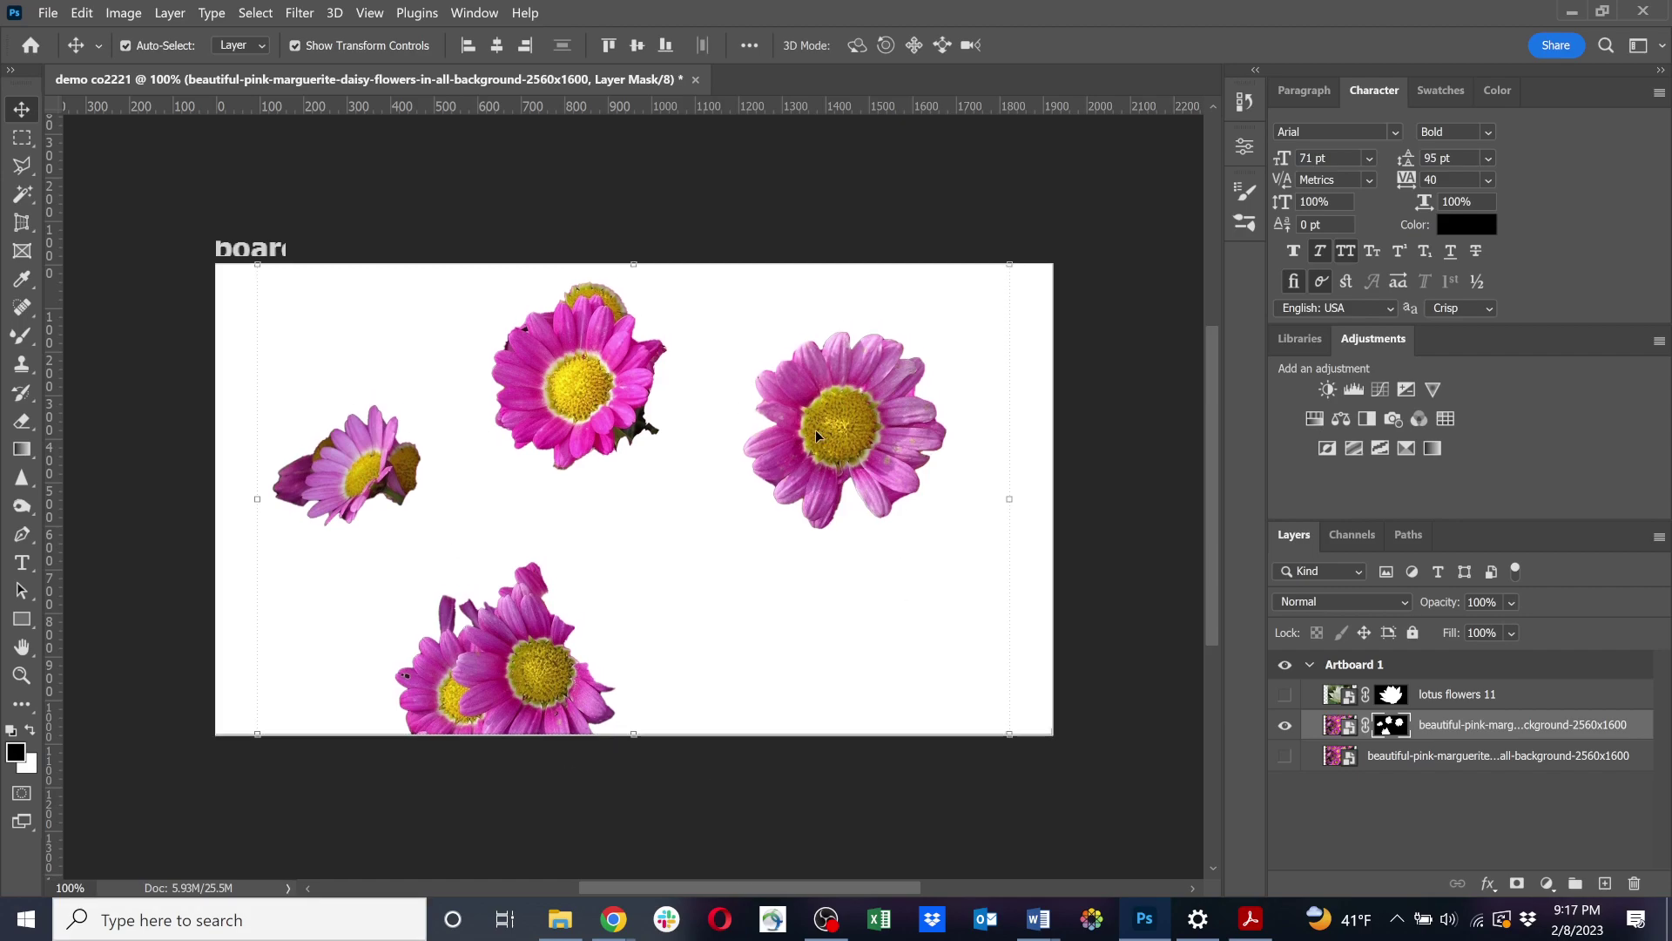
left_click(1284, 695)
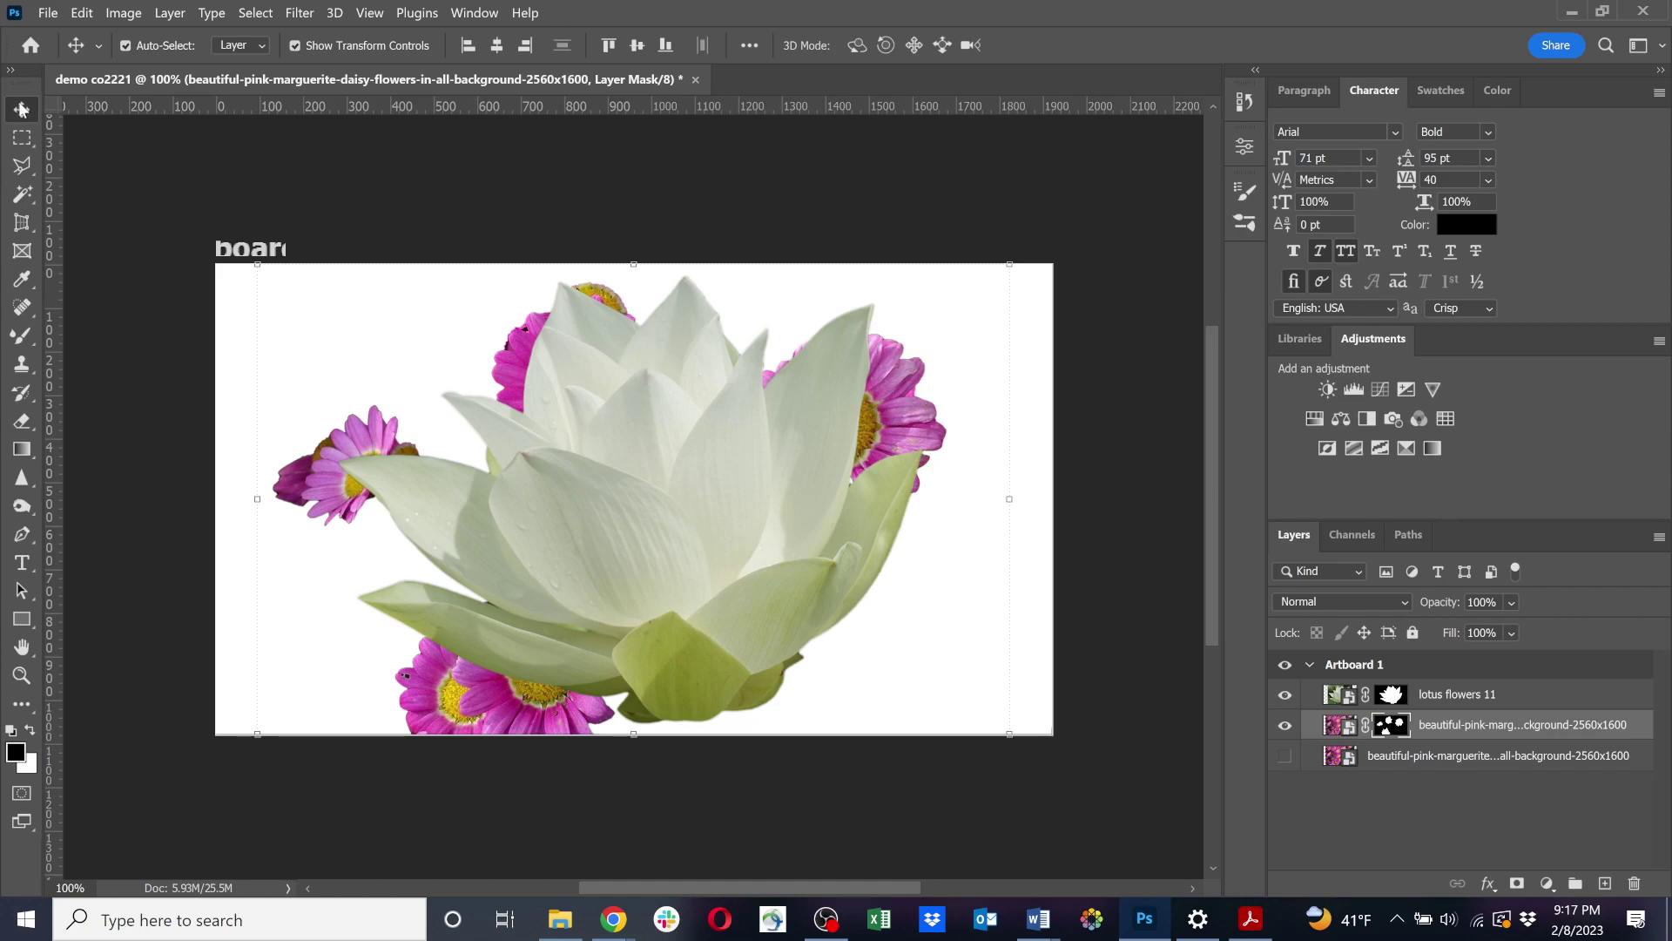
left_click_drag(599, 513, 775, 488)
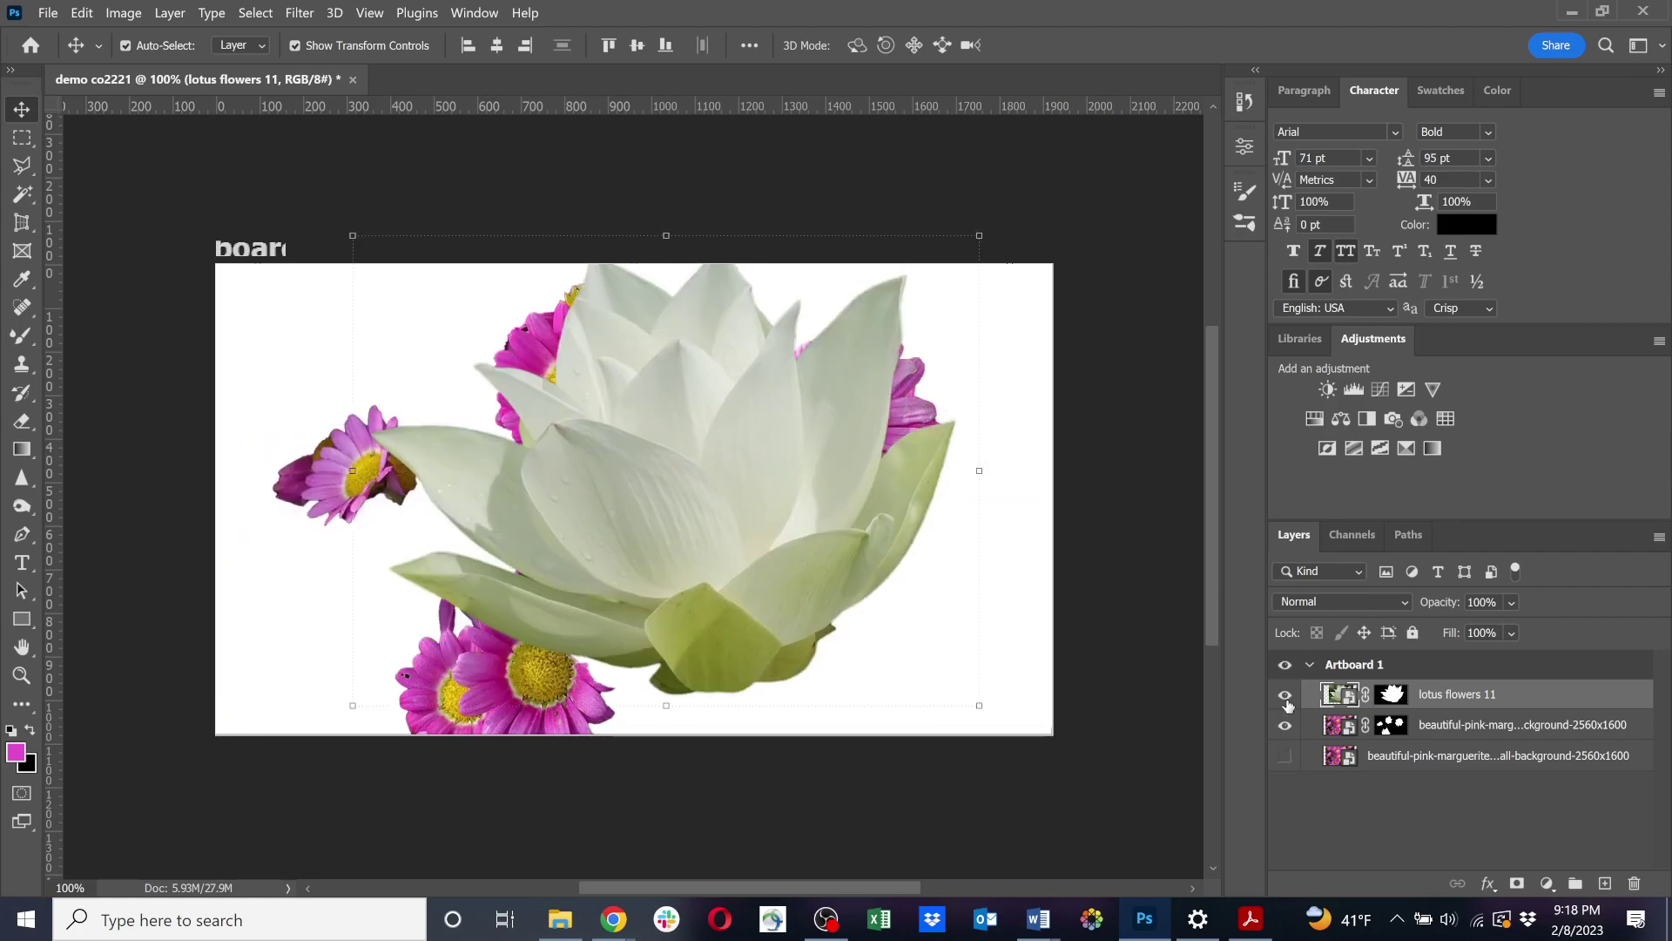
left_click(1284, 694)
Target the pink daisy layer's mask and paint it black with a 1000 px brush over every daisy except the right-hand one.
left_click(1330, 729)
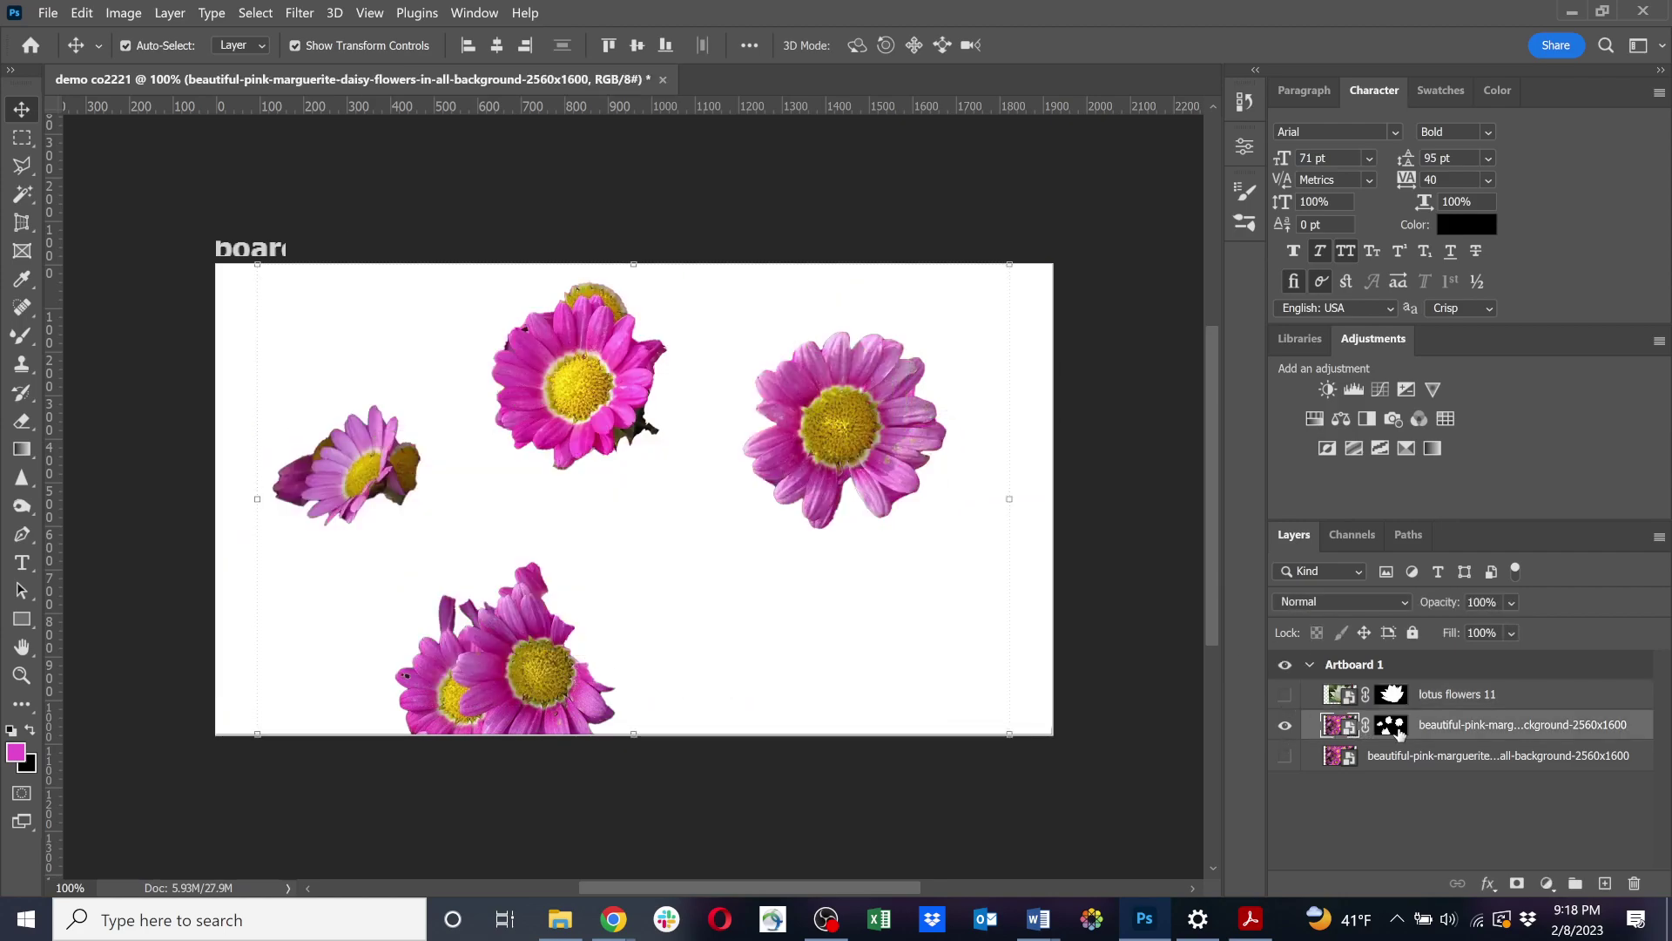
left_click(1394, 736)
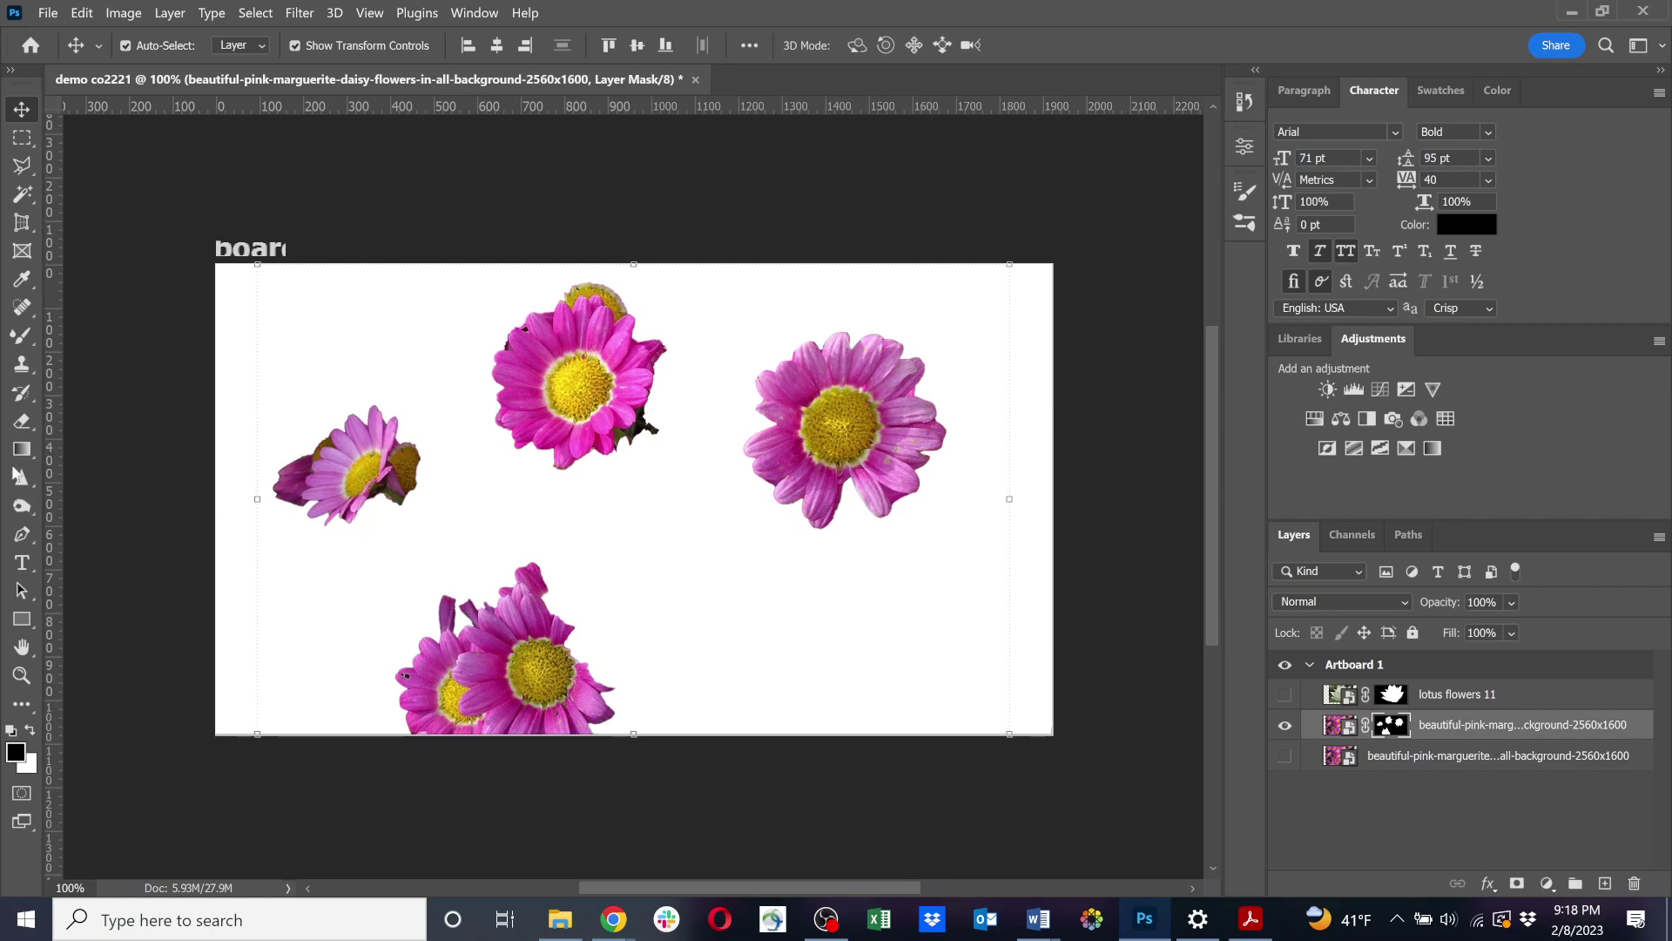
left_click(22, 703)
left_click(108, 803)
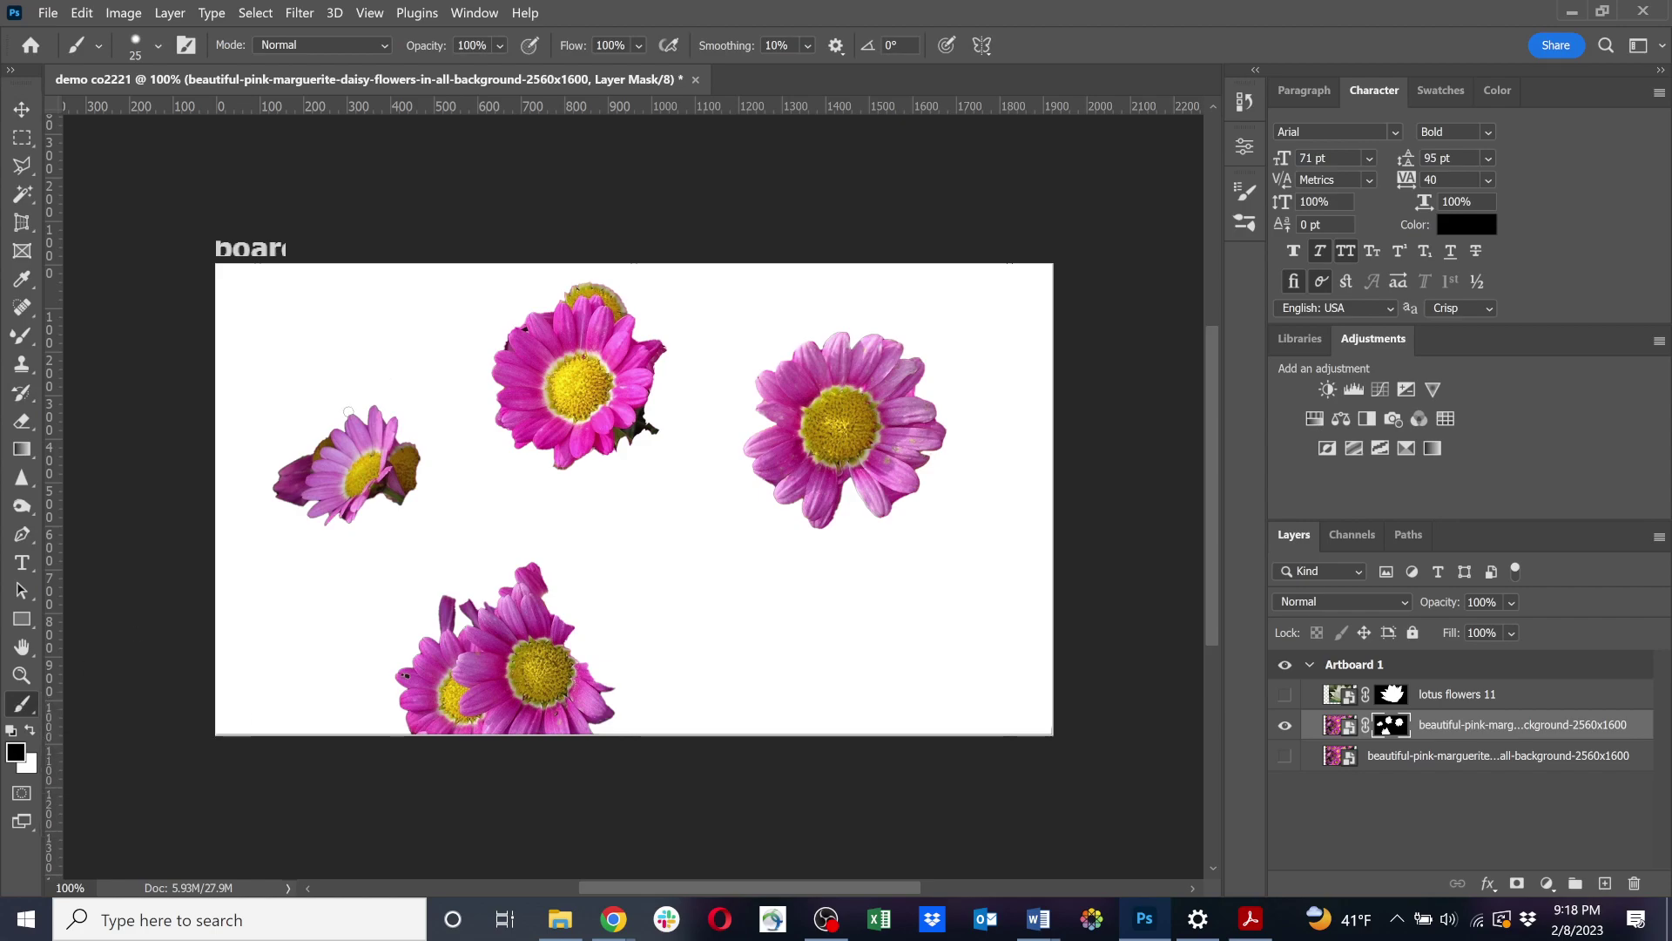
key("bracketright")
key("bracketright")
key("bracketright")
key("bracketright")
key("bracketright")
key("bracketright")
key("bracketright")
key("bracketright")
key("bracketright")
key("bracketright")
key("bracketright")
key("bracketright")
key("bracketright")
key("bracketright")
key("bracketright")
key("bracketright")
key("bracketright")
key("bracketright")
key("bracketright")
key("bracketright")
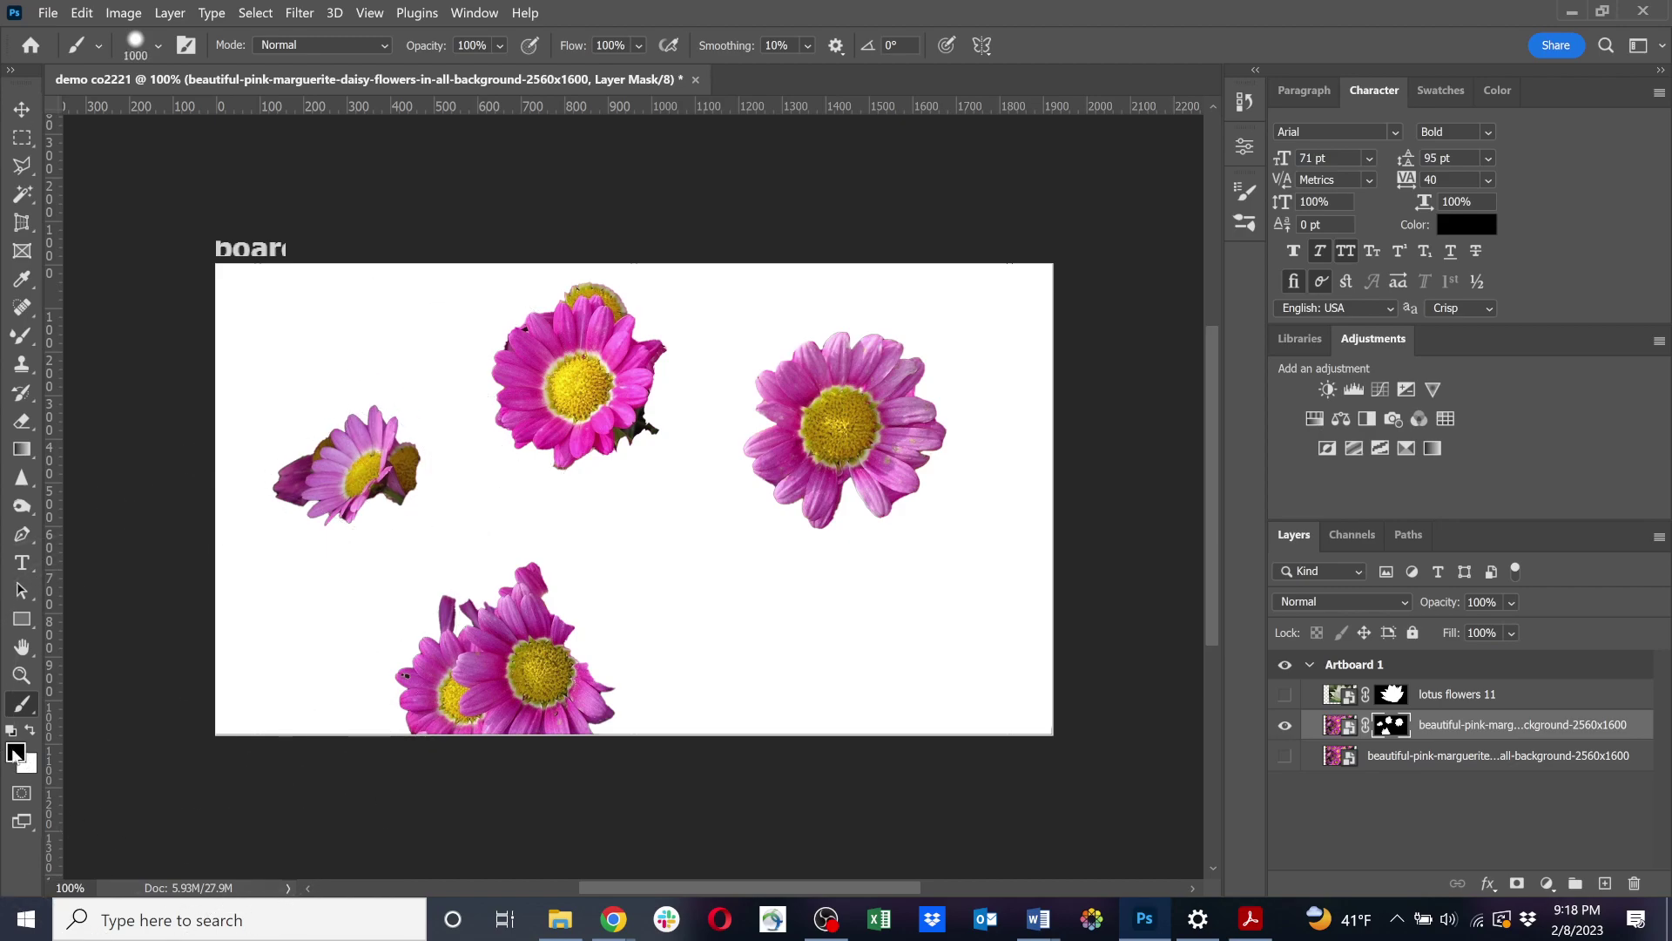
mouse_move(560, 374)
left_mouse_down()
mouse_move(427, 417)
mouse_move(331, 537)
mouse_move(493, 687)
mouse_move(467, 641)
mouse_move(520, 682)
left_mouse_up()
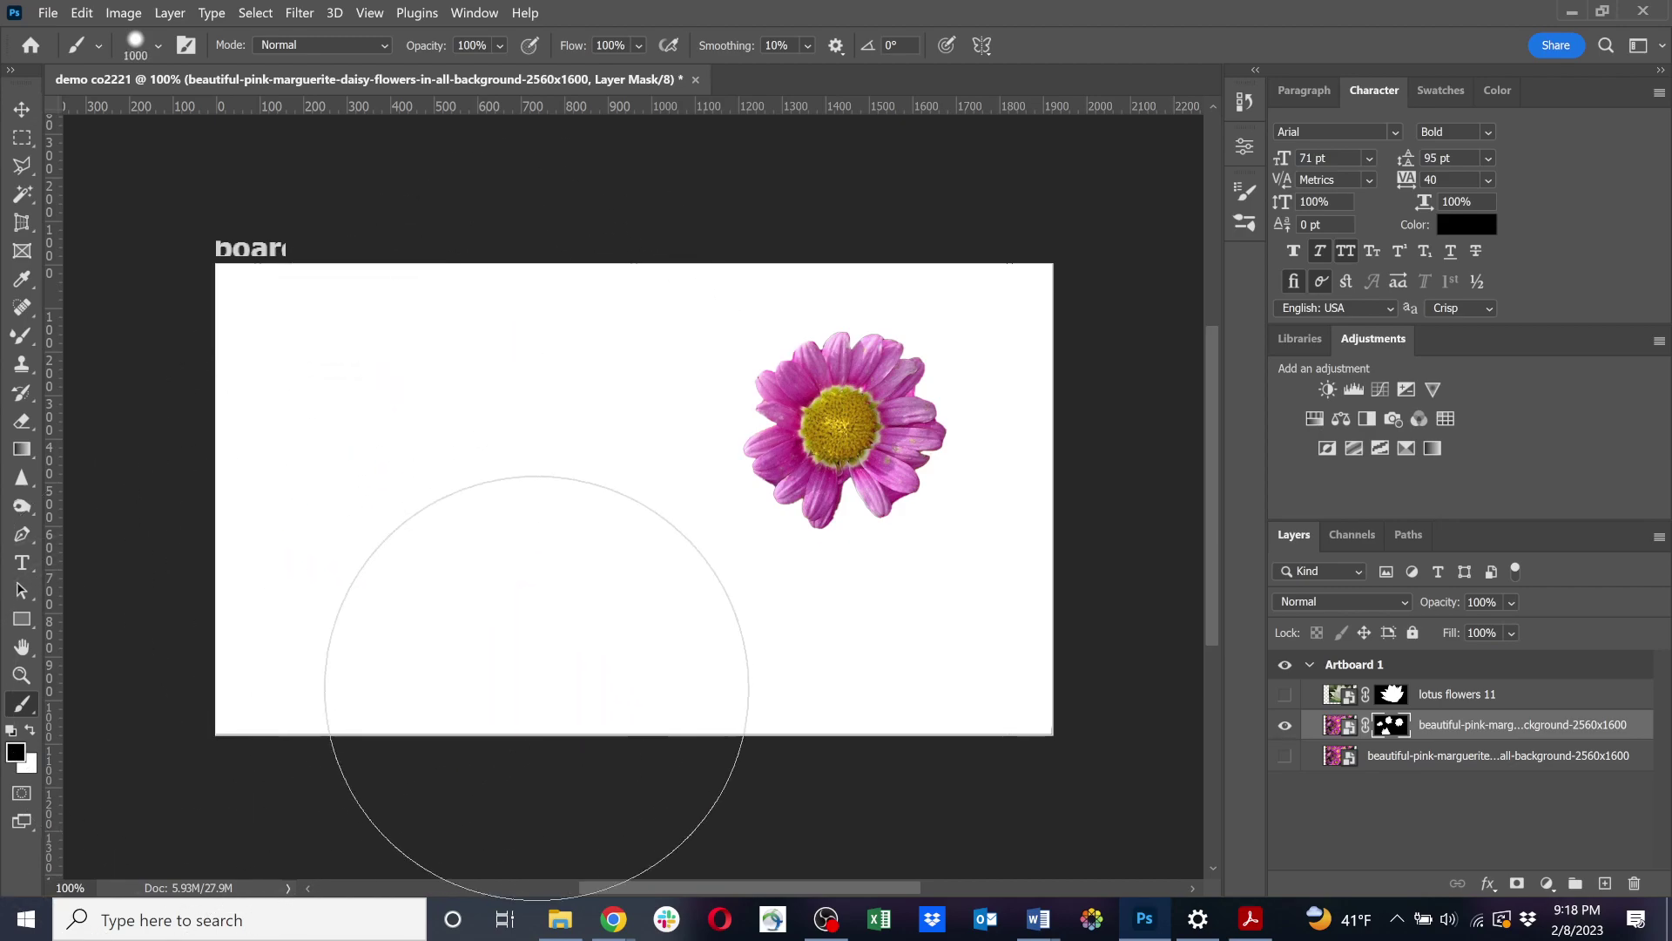
Show the lotus layer, move the lotus to the artboard's left side, and shift the daisy slightly right to clear it.
left_click(1282, 695)
left_click(22, 108)
left_click_drag(650, 478, 565, 503)
left_click_drag(607, 511, 589, 511)
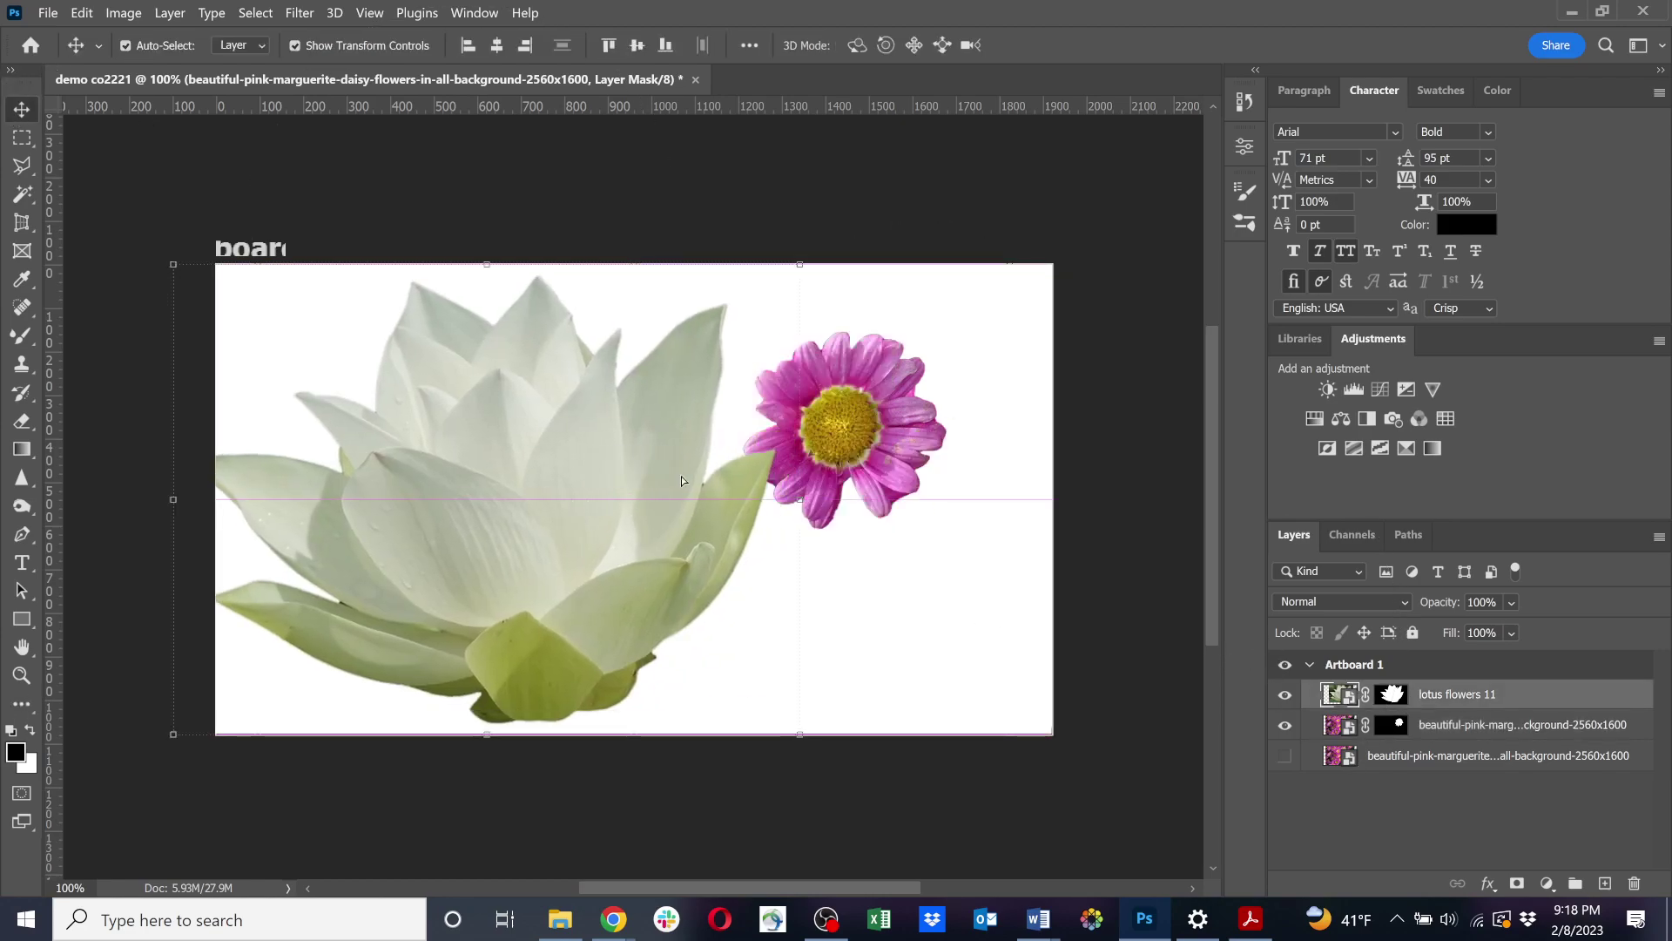
left_click_drag(846, 457, 870, 459)
left_click_drag(546, 496, 564, 498)
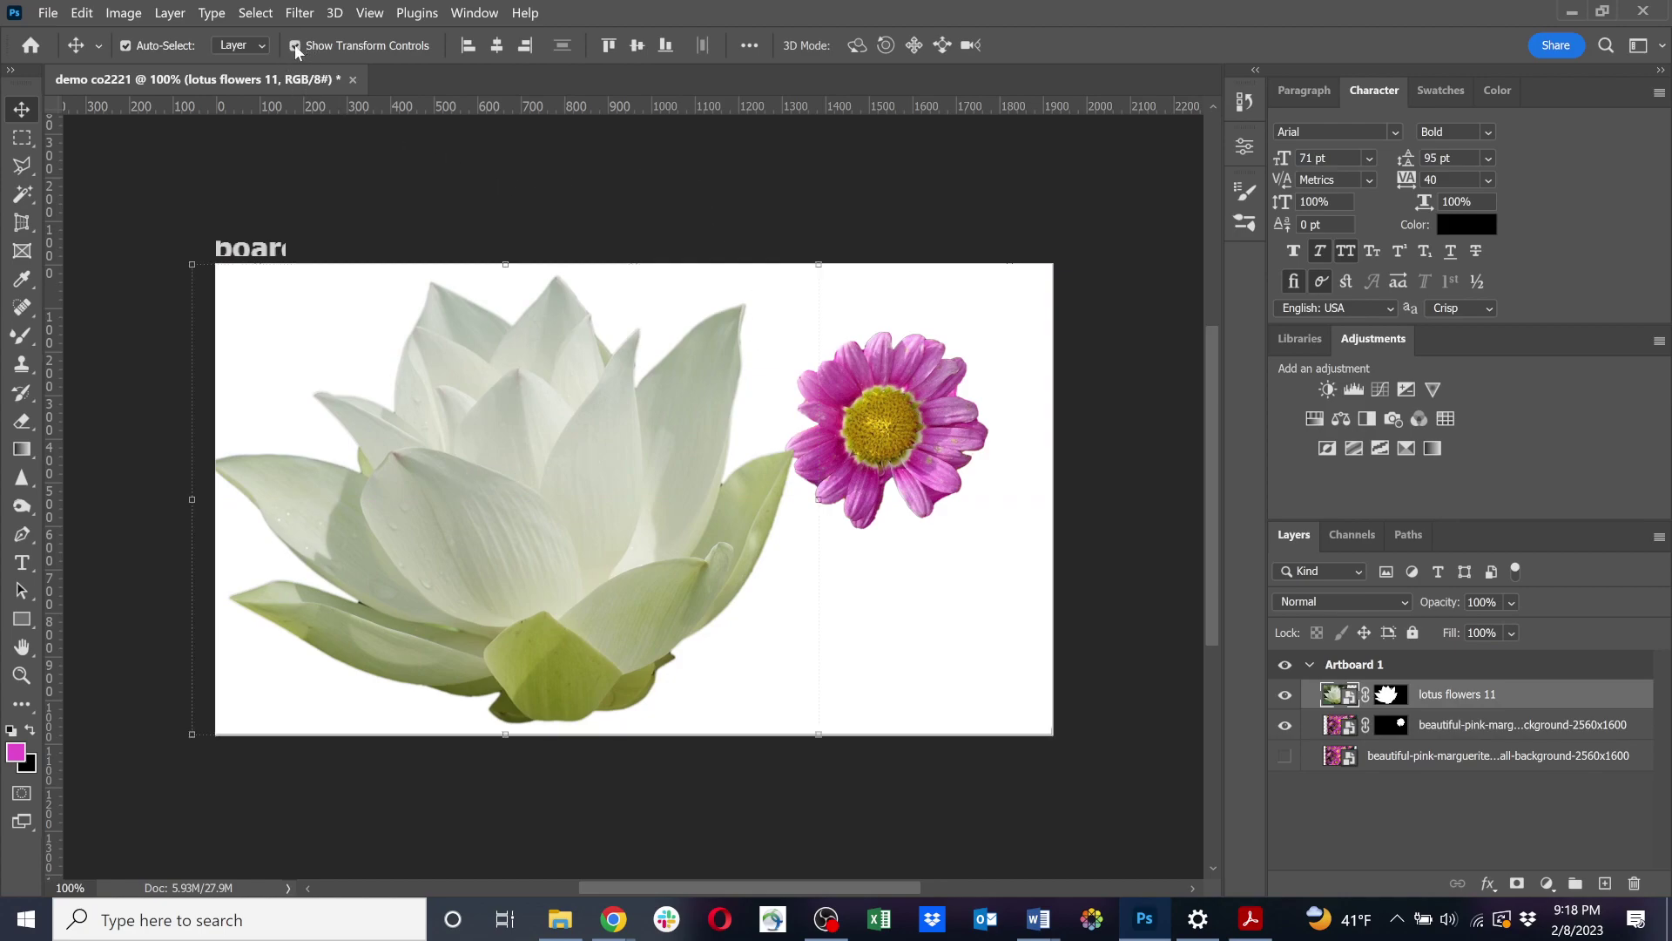
Scale the lotus down to 82.64% and reposition it, and then enlarge the result to about 102.42%.
left_click_drag(241, 280, 301, 347)
left_click_drag(511, 495, 451, 475)
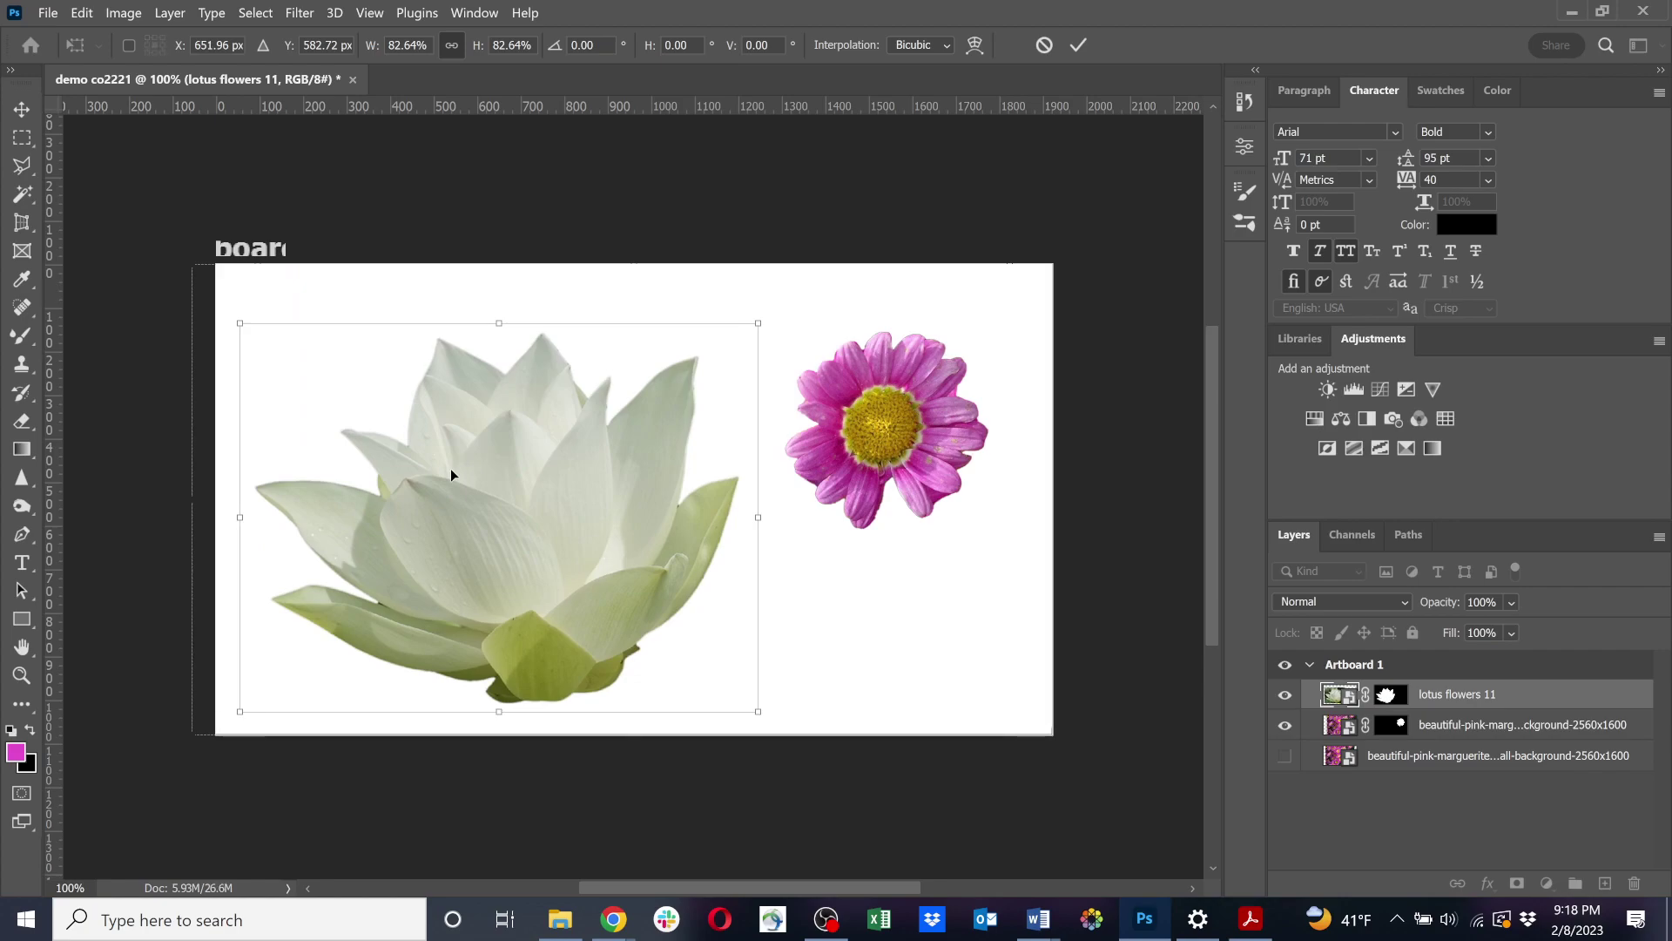
key("Return")
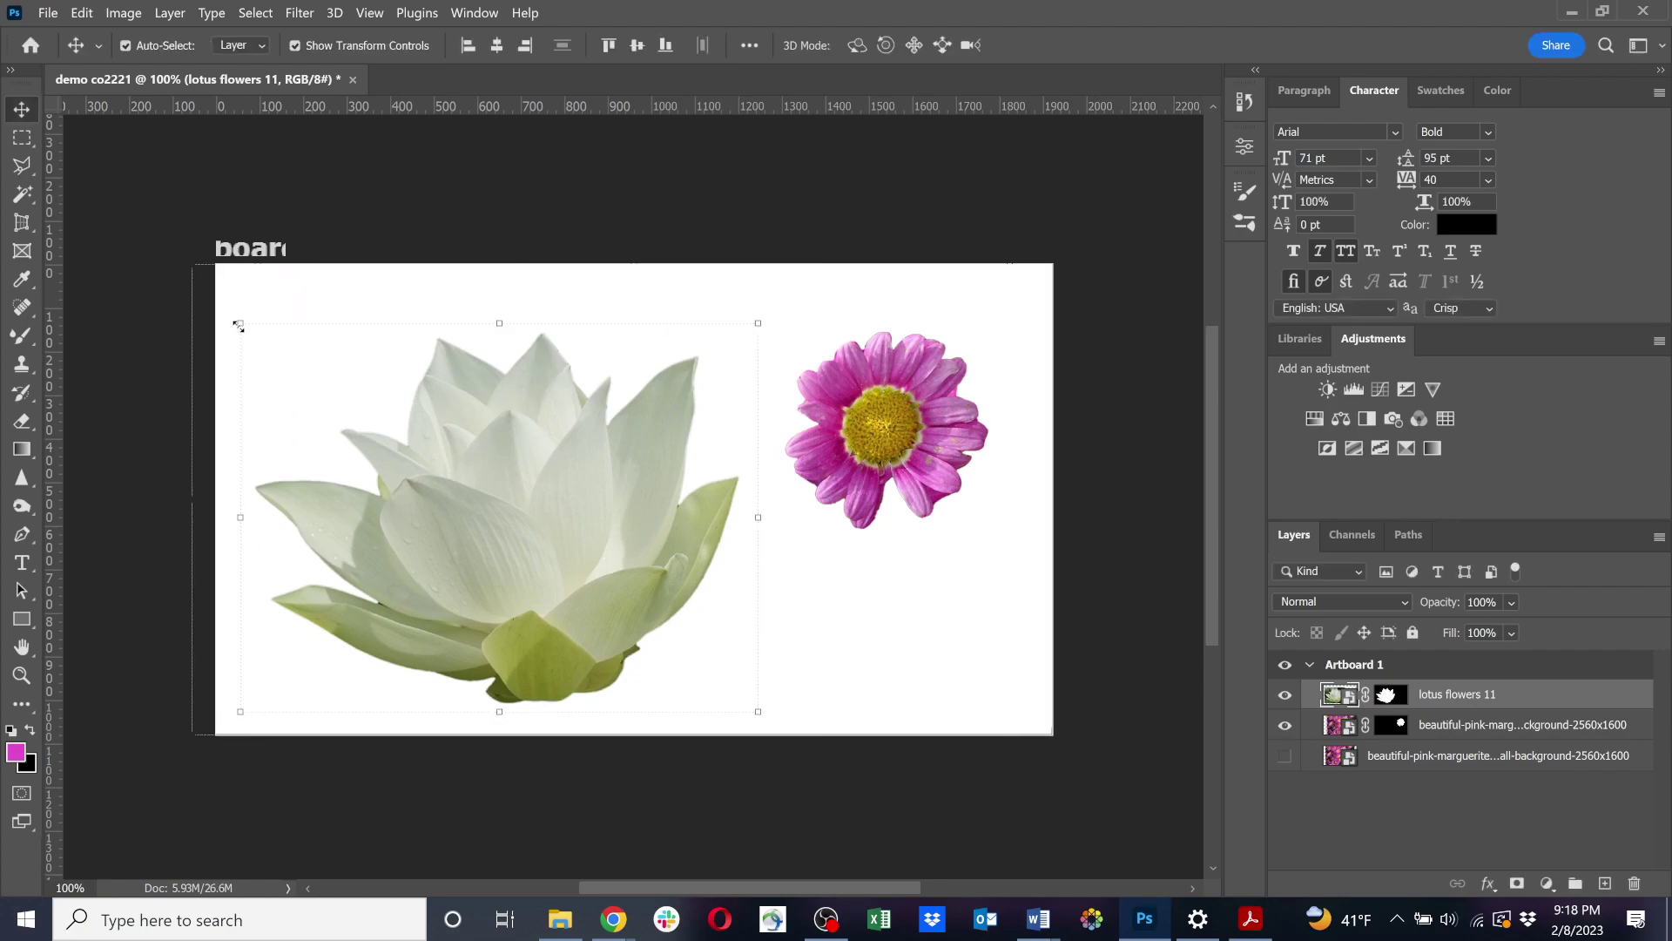
left_click_drag(231, 316, 219, 306)
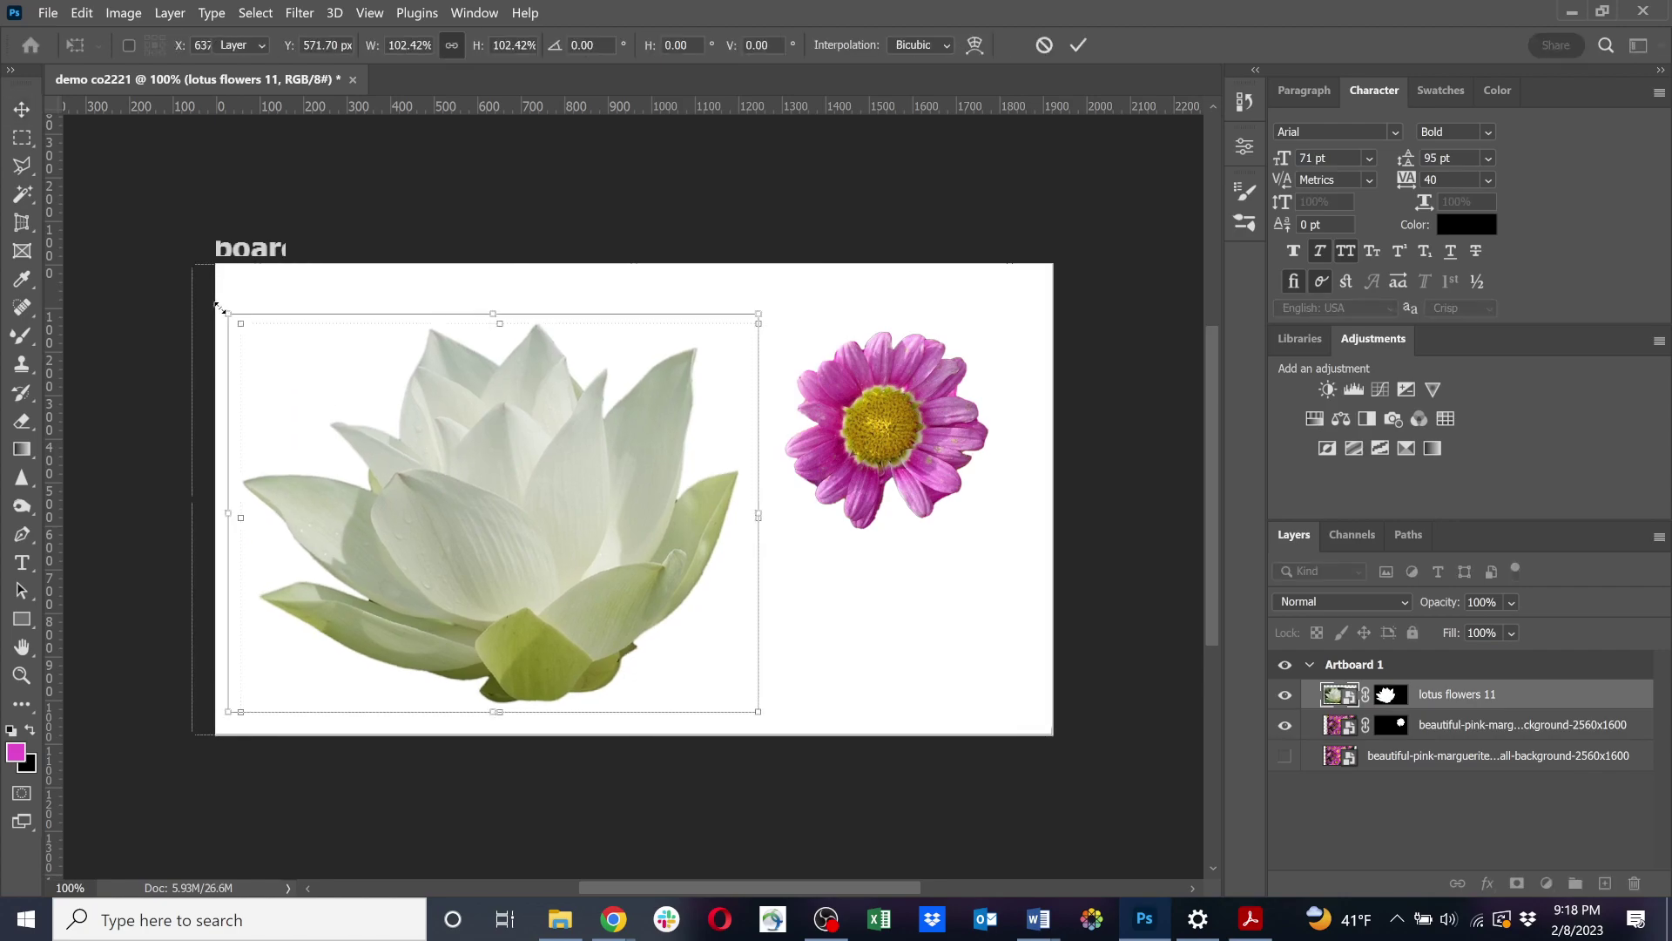
key("Return")
Move the daisy up beside the lotus, copy and paste its layer, and place the copy below it near the lower-right corner.
left_click_drag(896, 432, 856, 405)
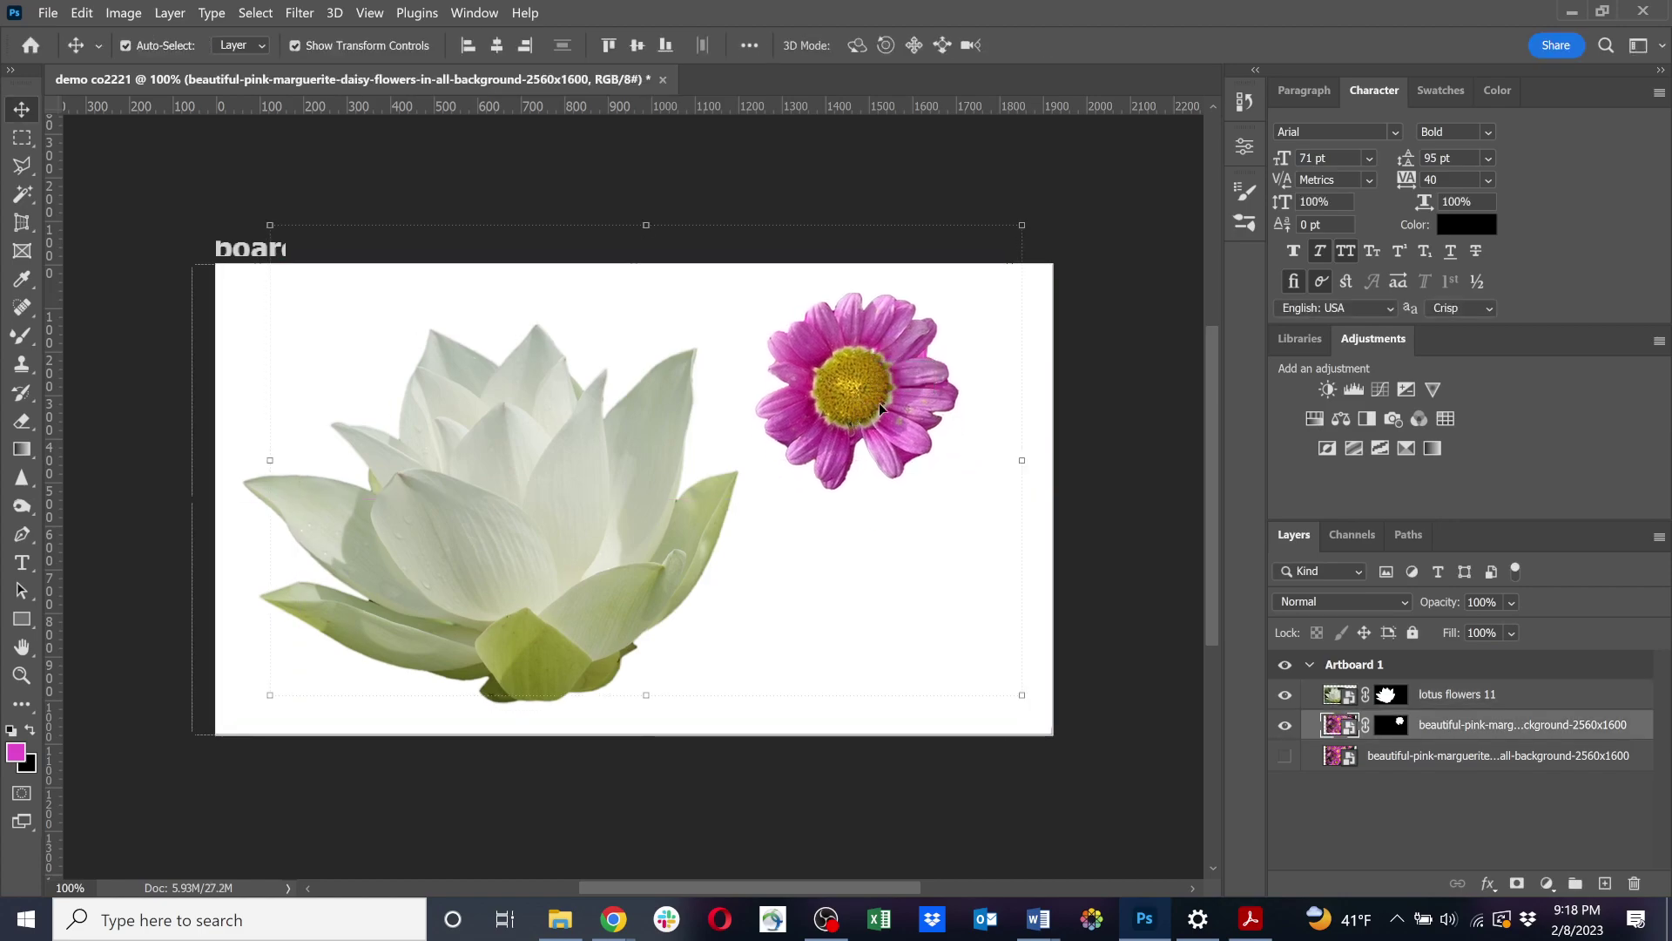
left_click(82, 13)
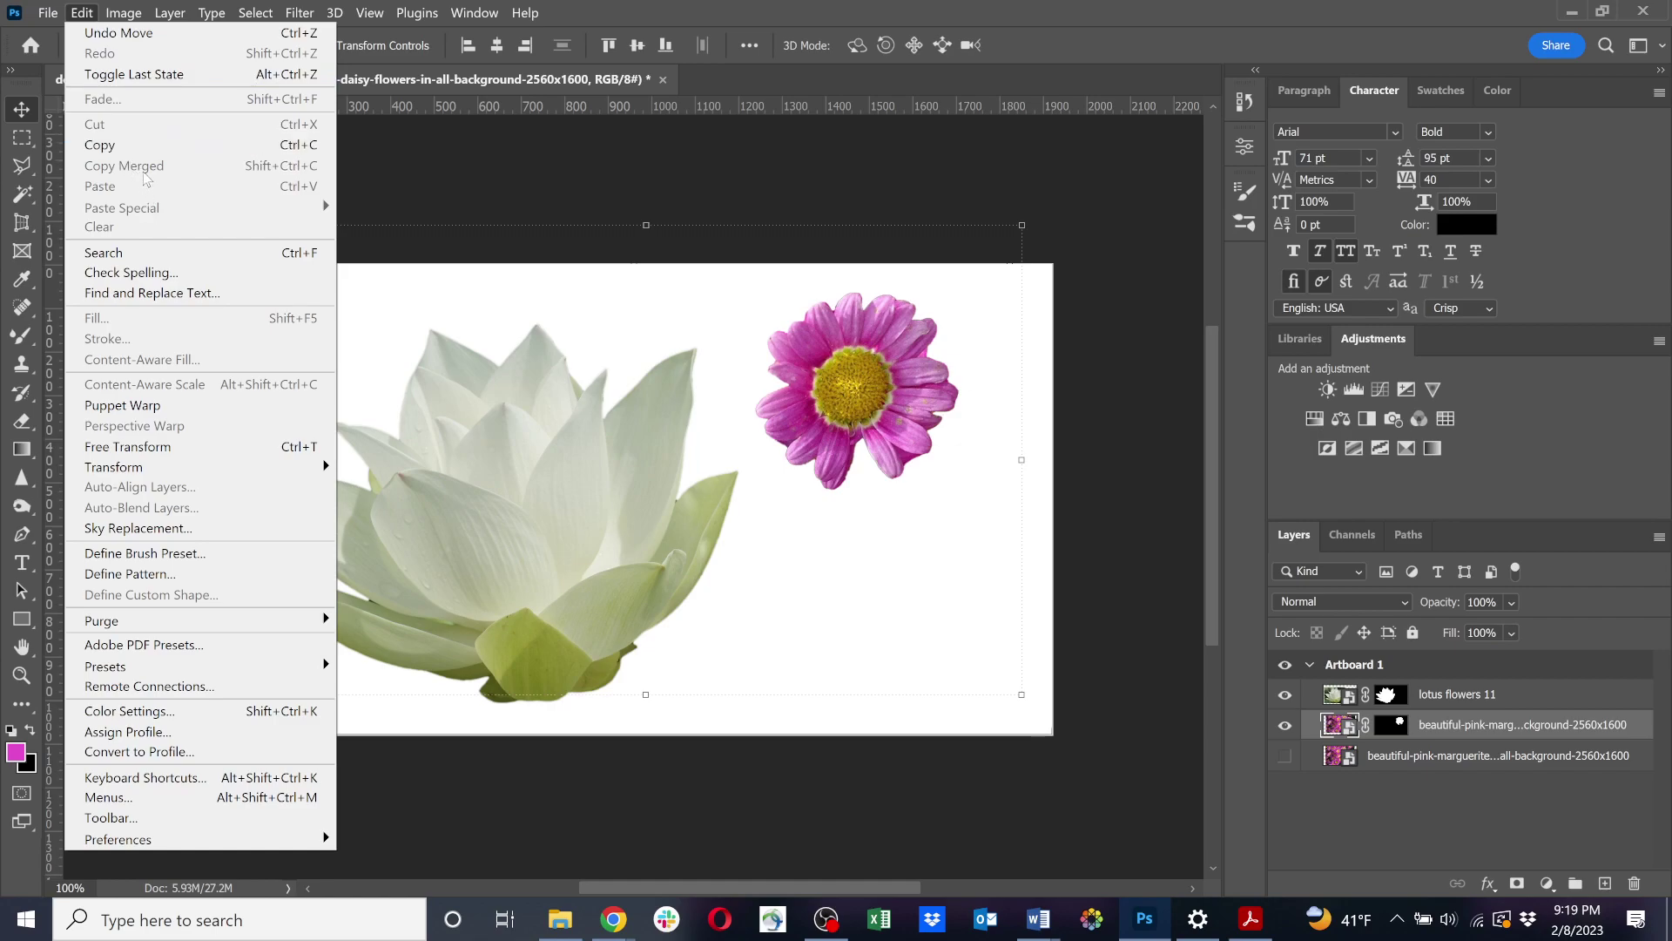
left_click(99, 144)
left_click(82, 13)
left_click(116, 191)
left_click_drag(780, 520, 984, 646)
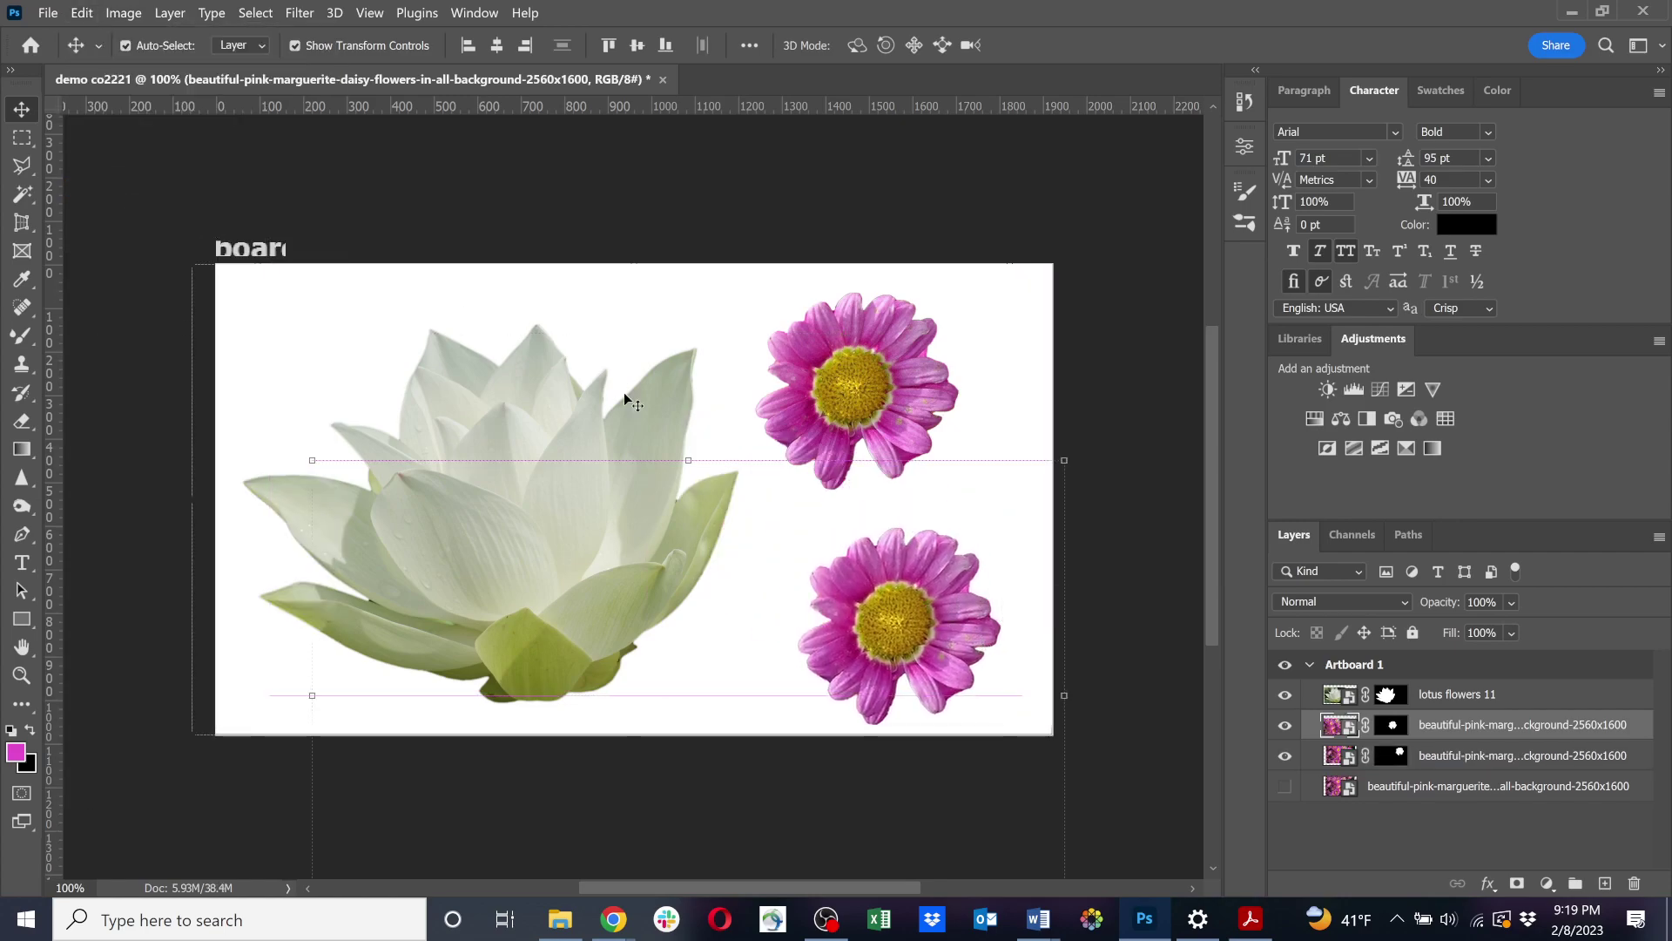
Flip the lotus horizontally, and shift both it and the lower daisy toward the artboard's left side.
left_click(624, 392)
left_click(572, 391)
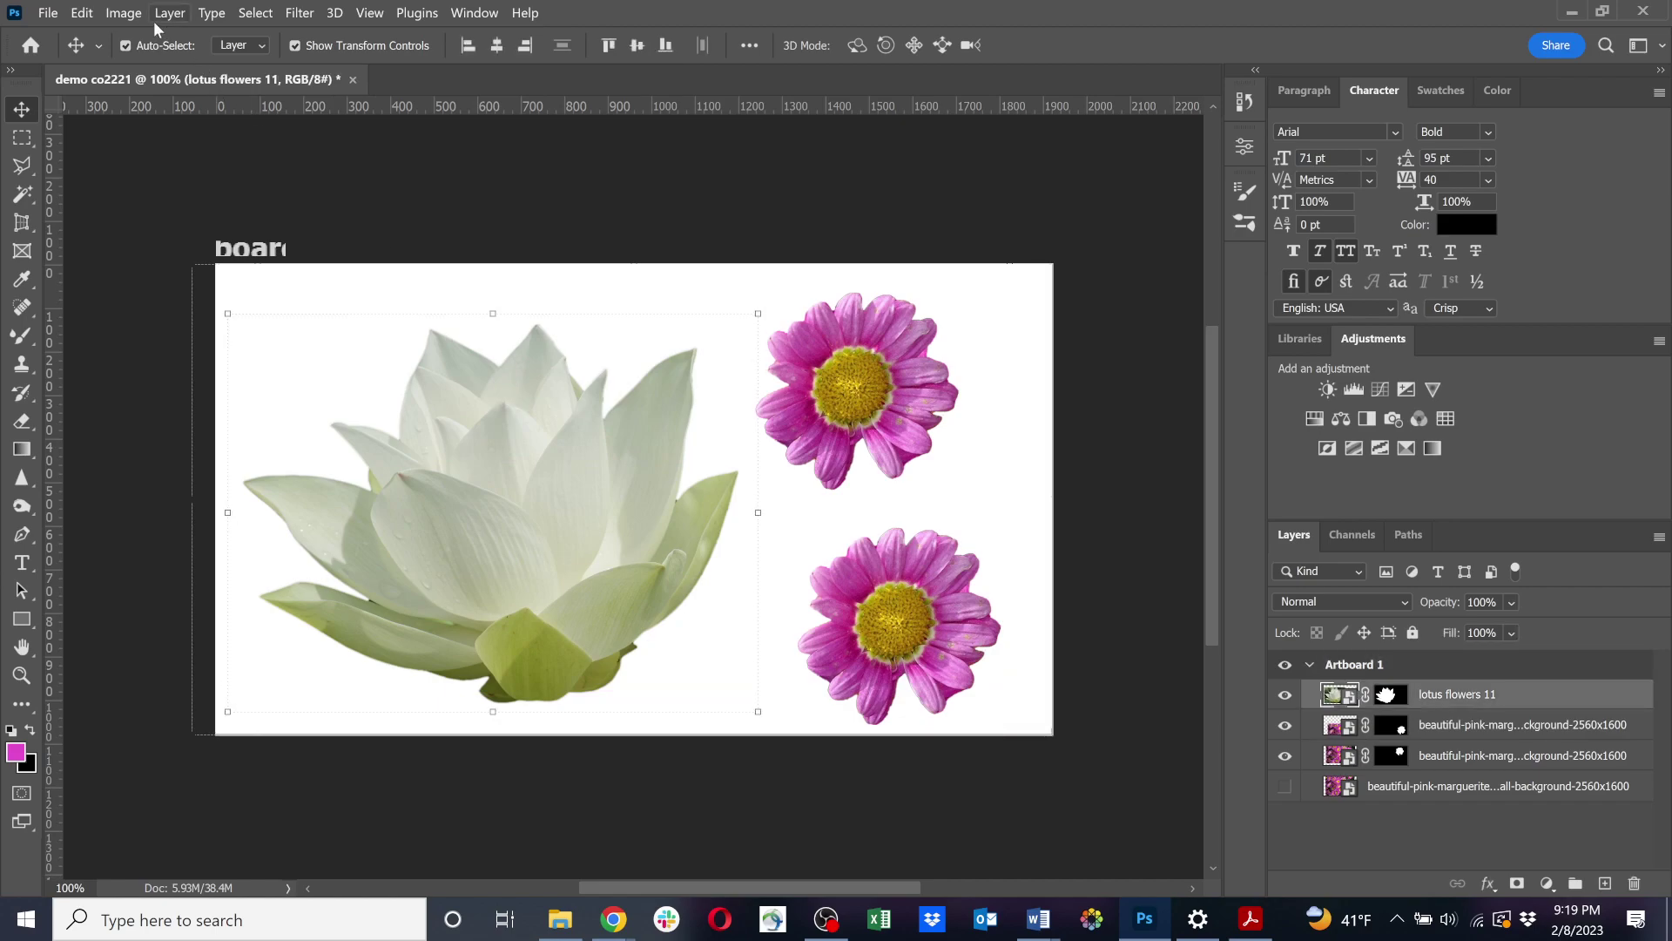
left_click(82, 12)
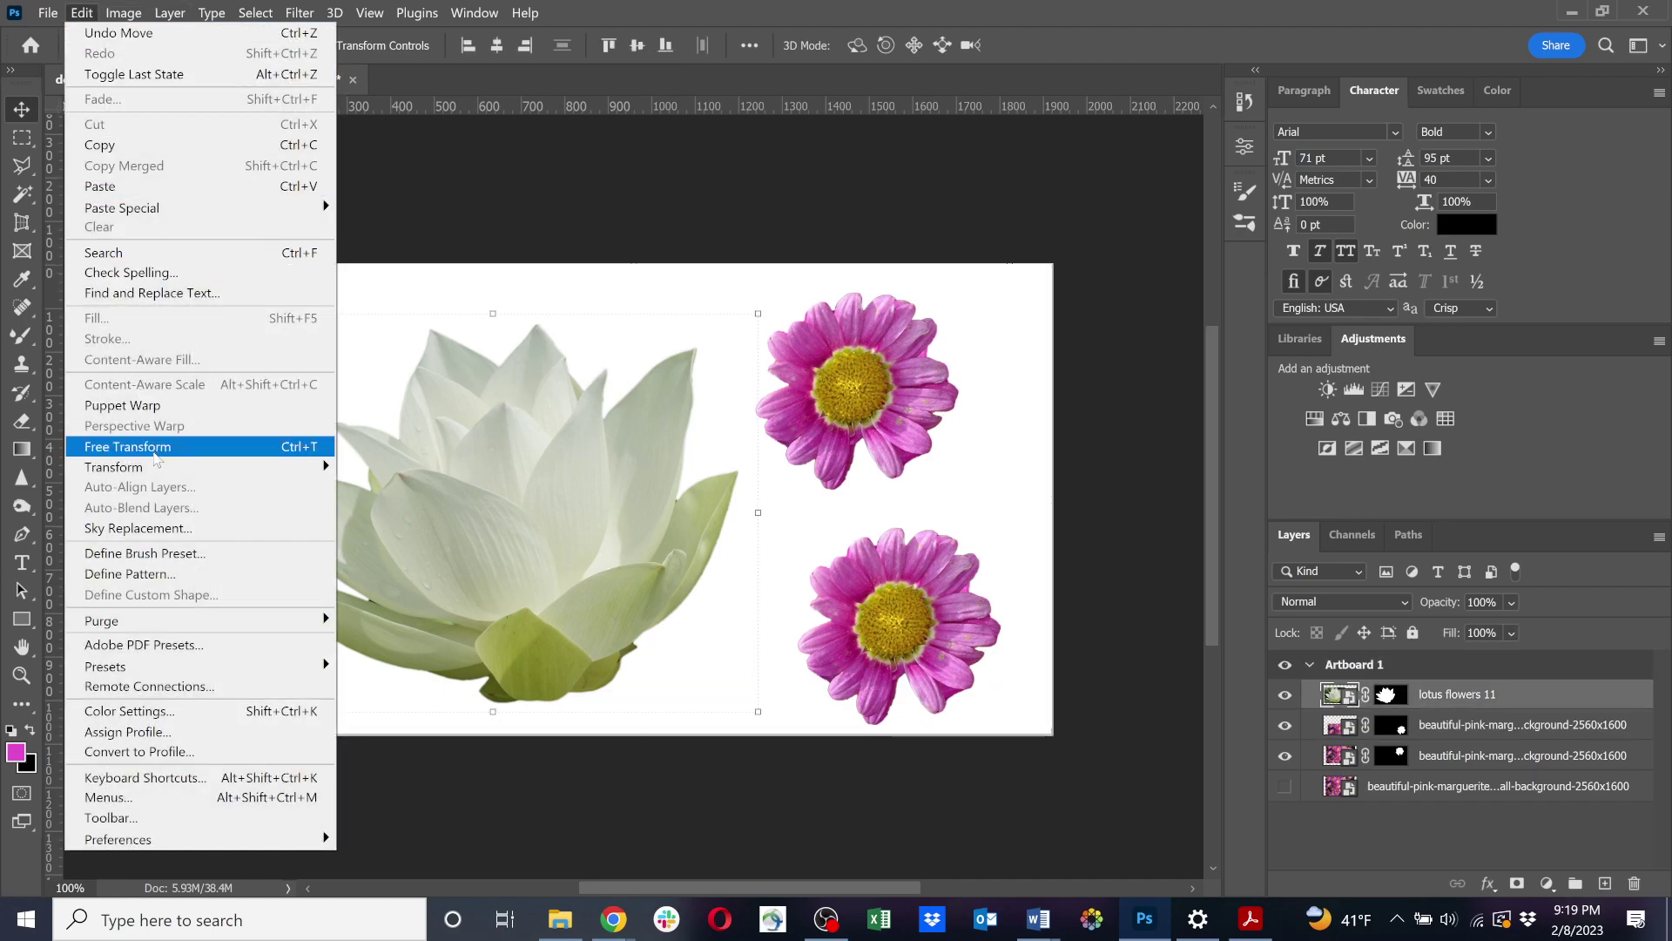
mouse_move(159, 469)
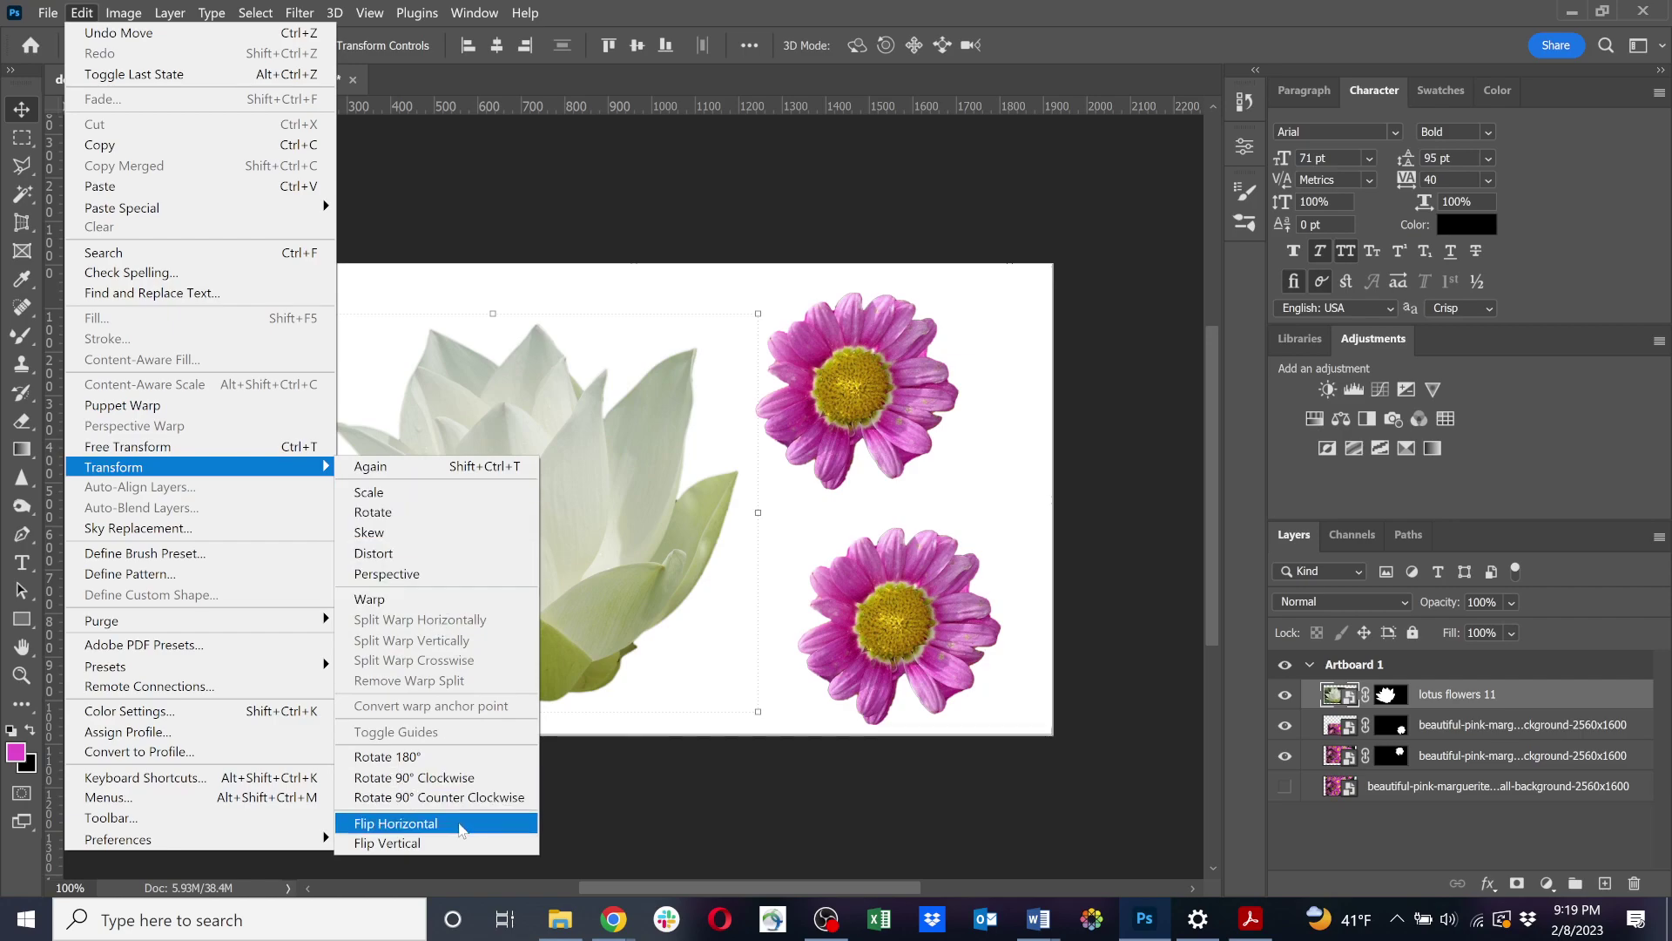
left_click(461, 825)
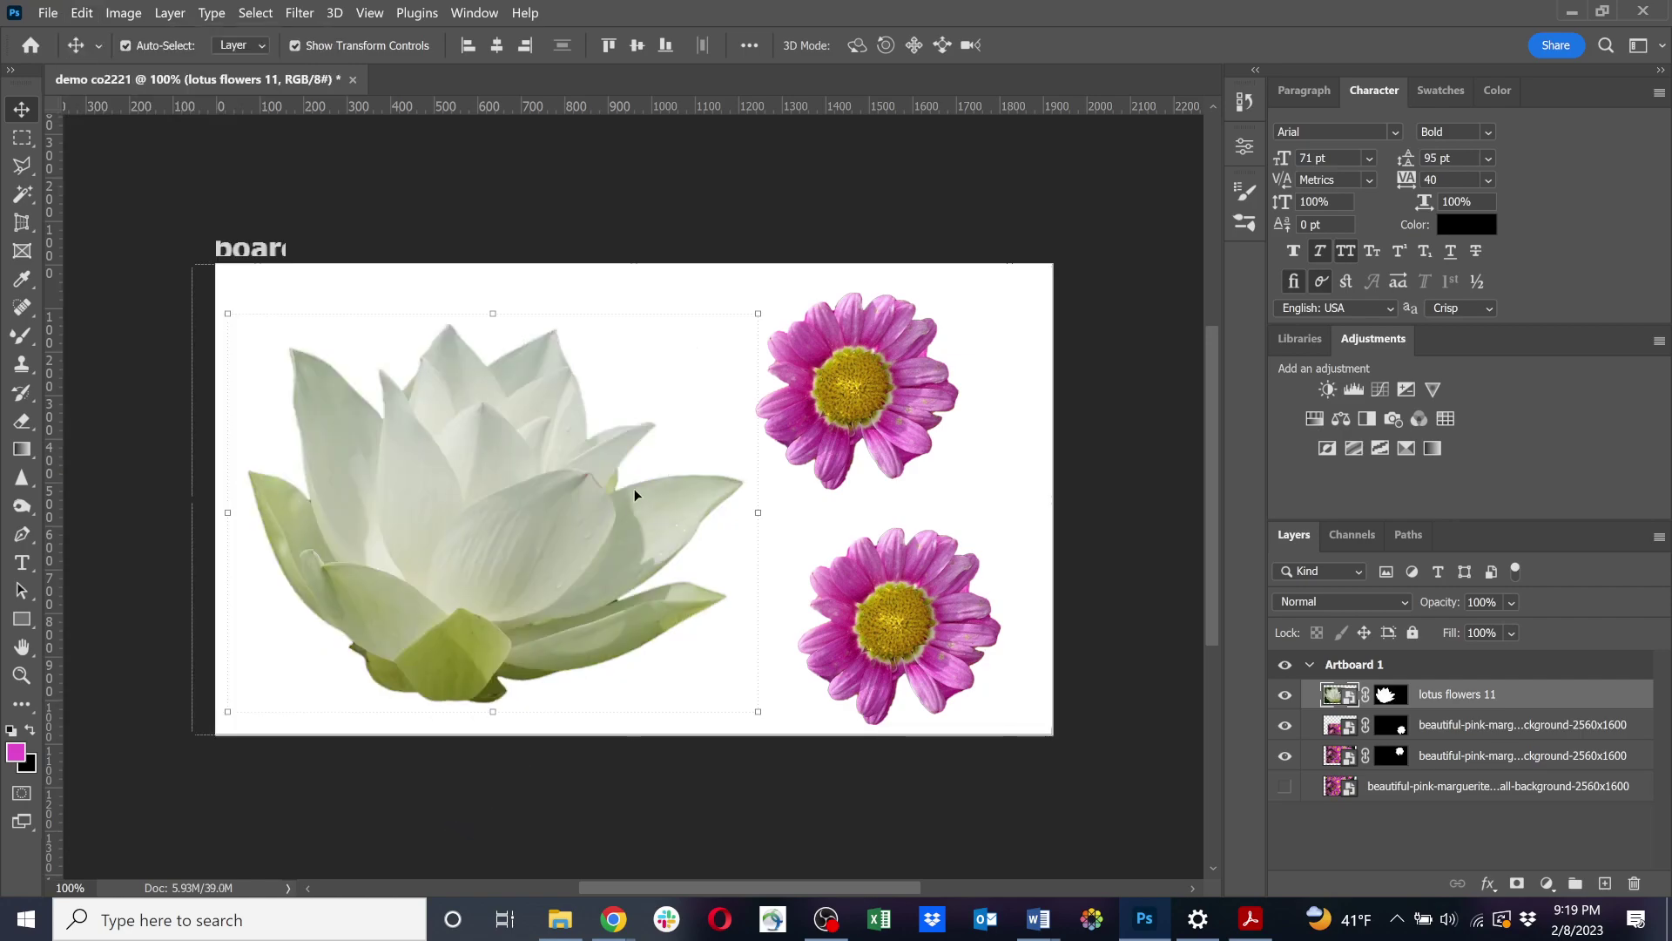
left_click_drag(598, 529, 560, 534)
left_click_drag(882, 613, 812, 617)
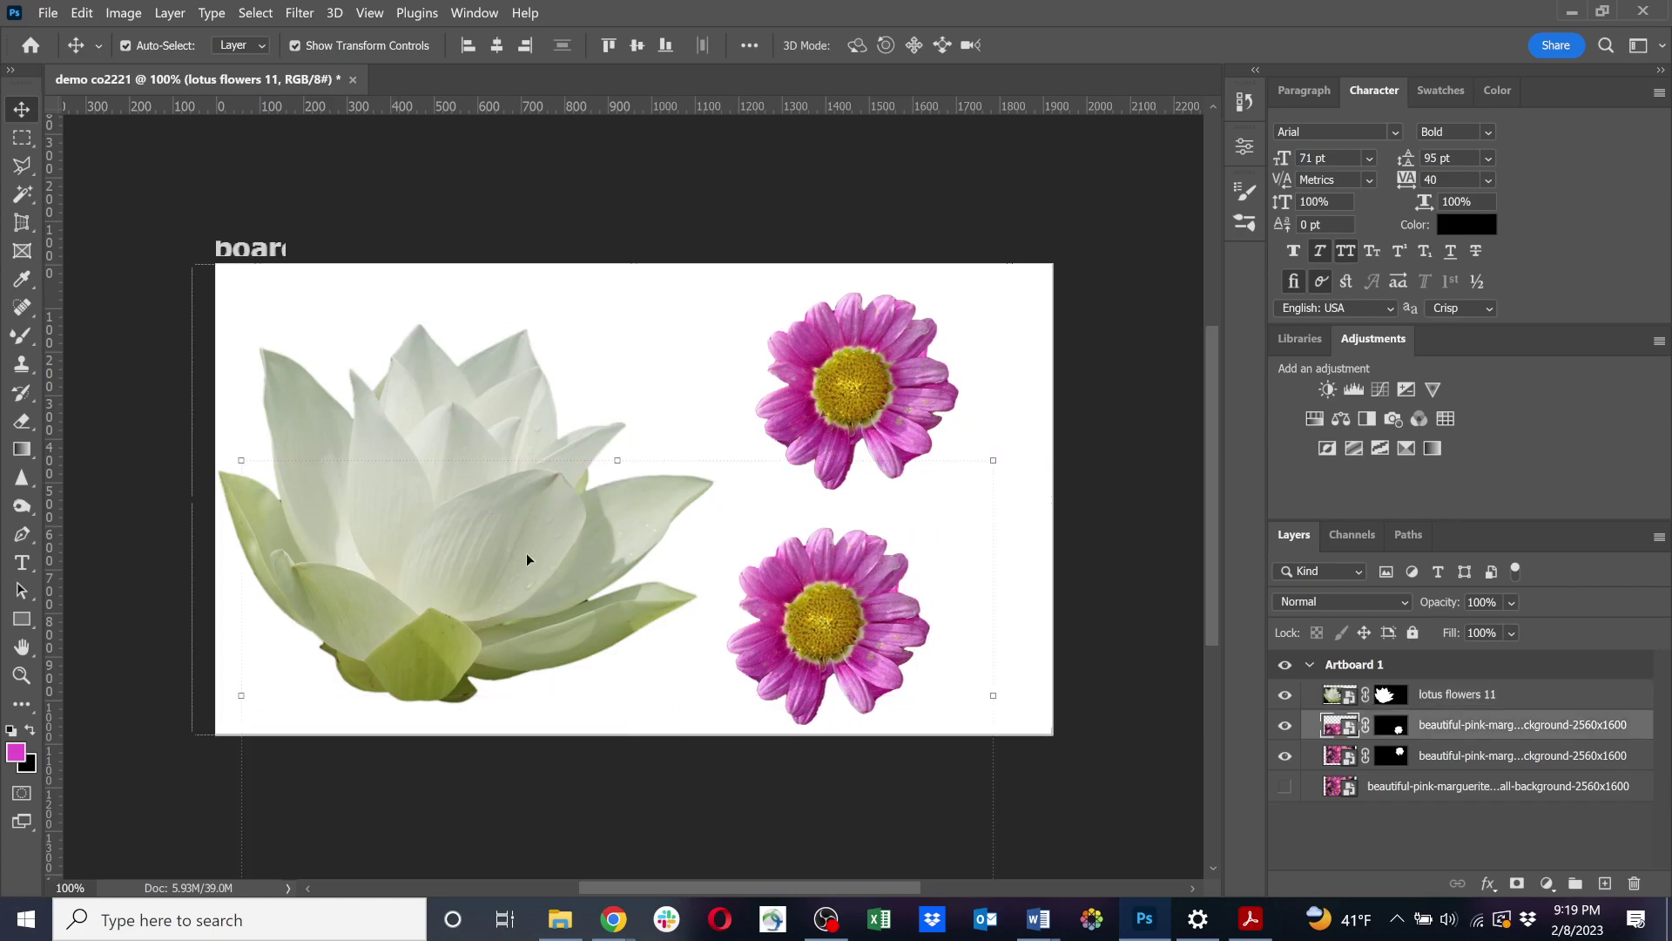
Duplicate the lotus onto the right half of the artboard and flip the copy horizontally.
left_click_drag(526, 552, 690, 580)
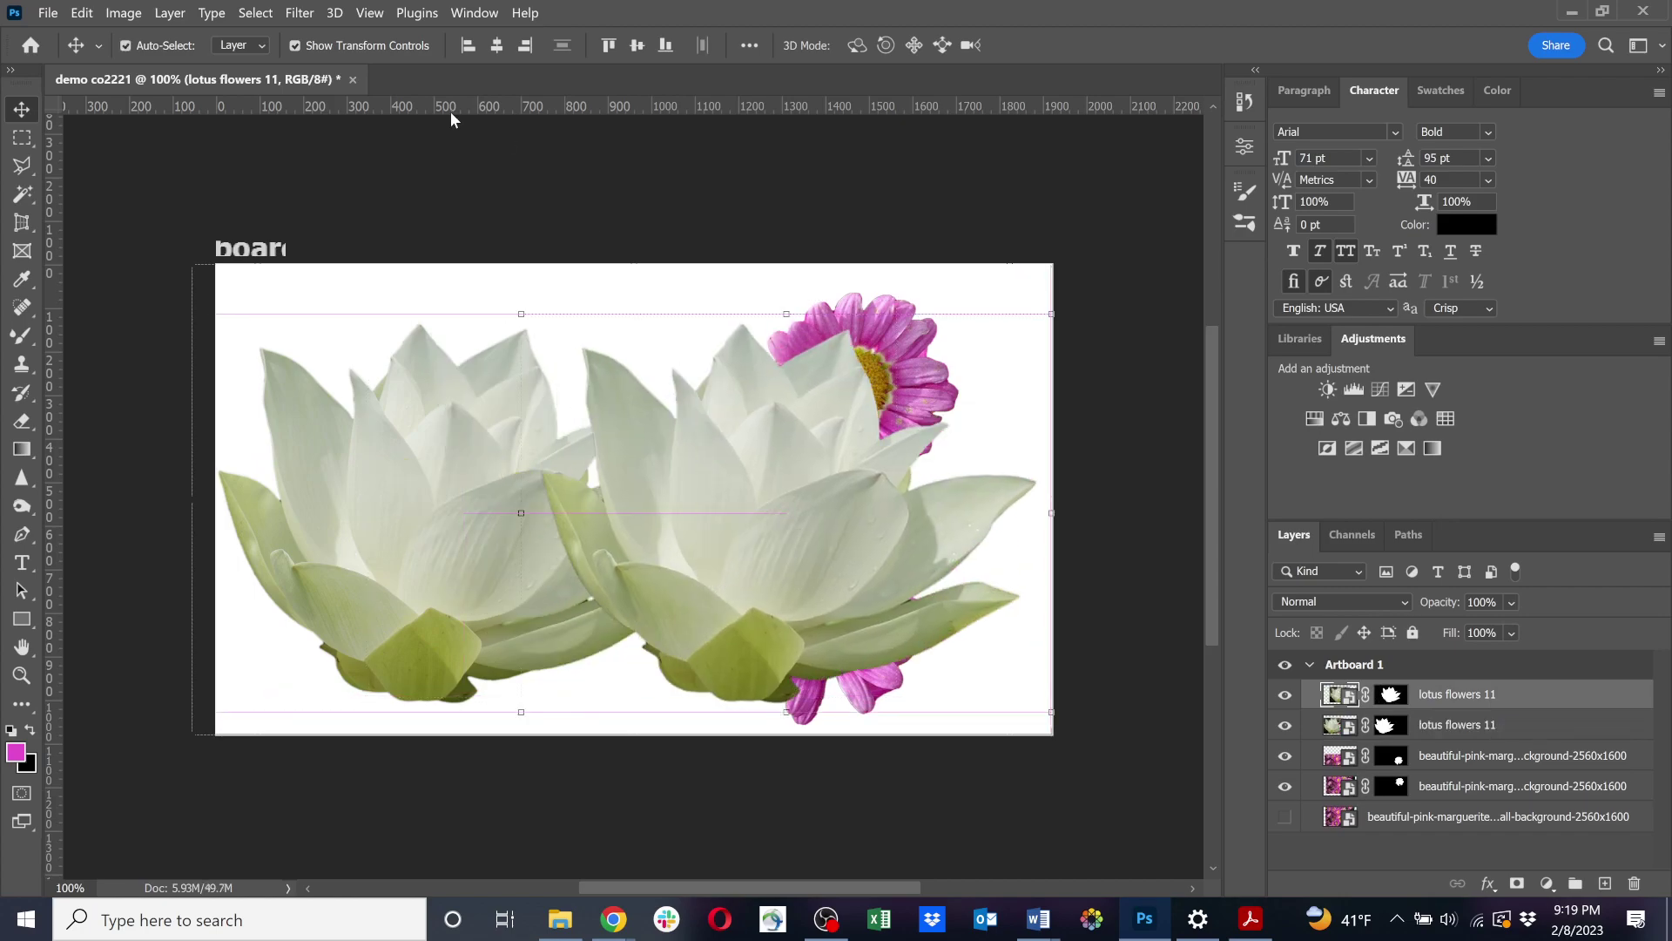
left_click(123, 13)
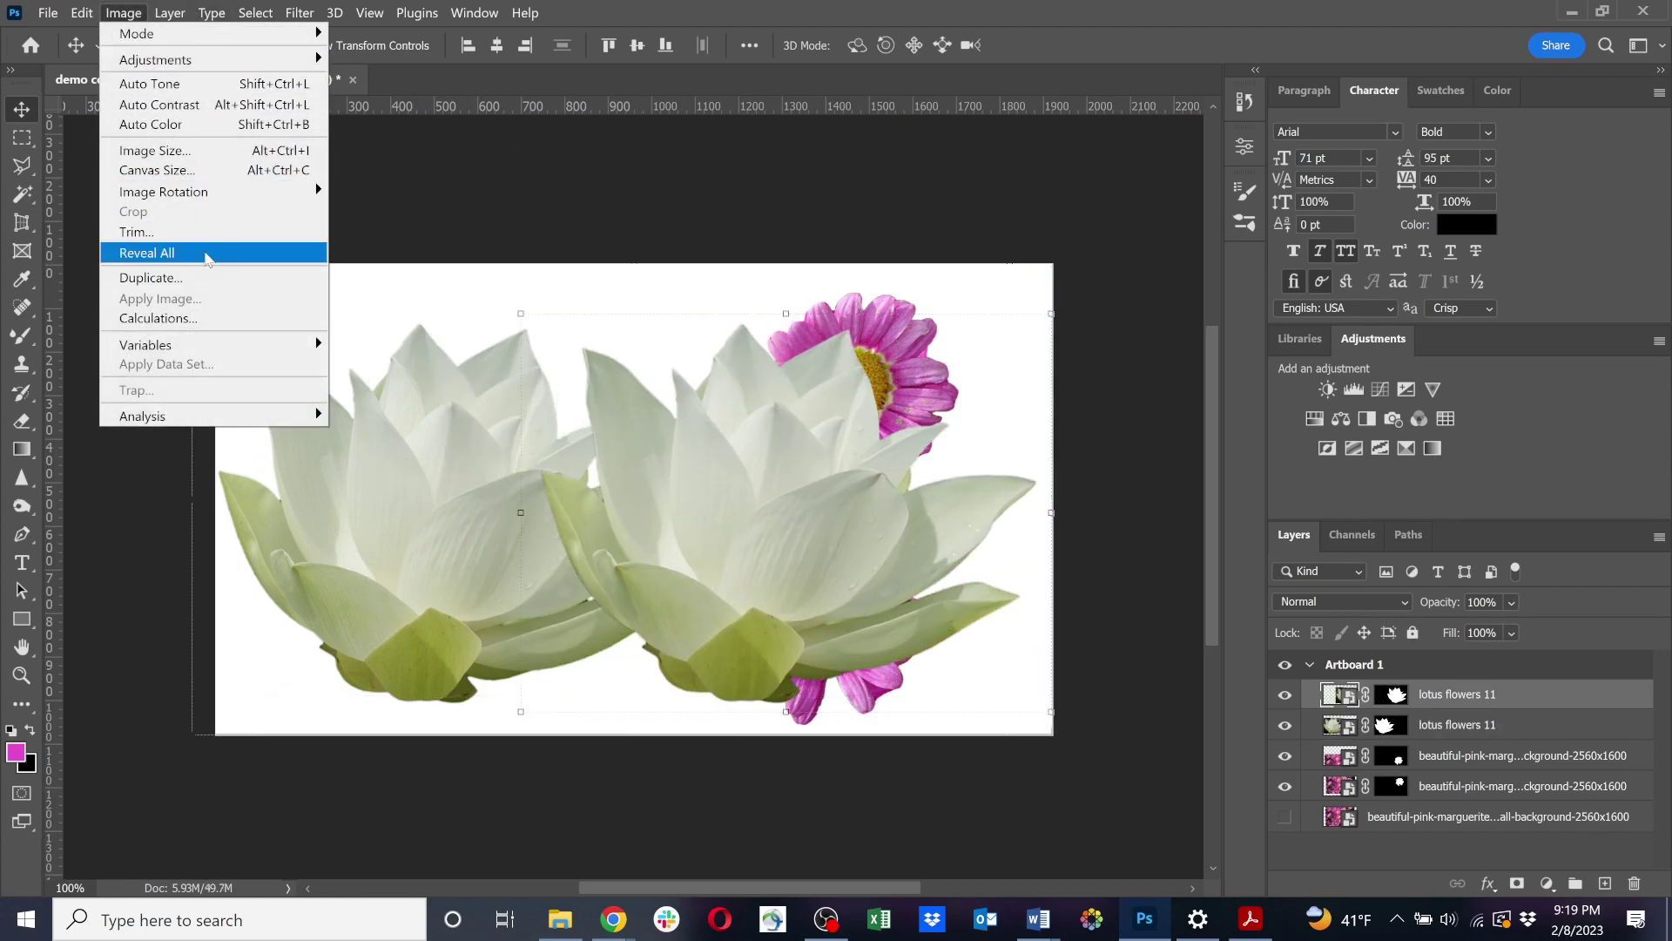
left_click(140, 16)
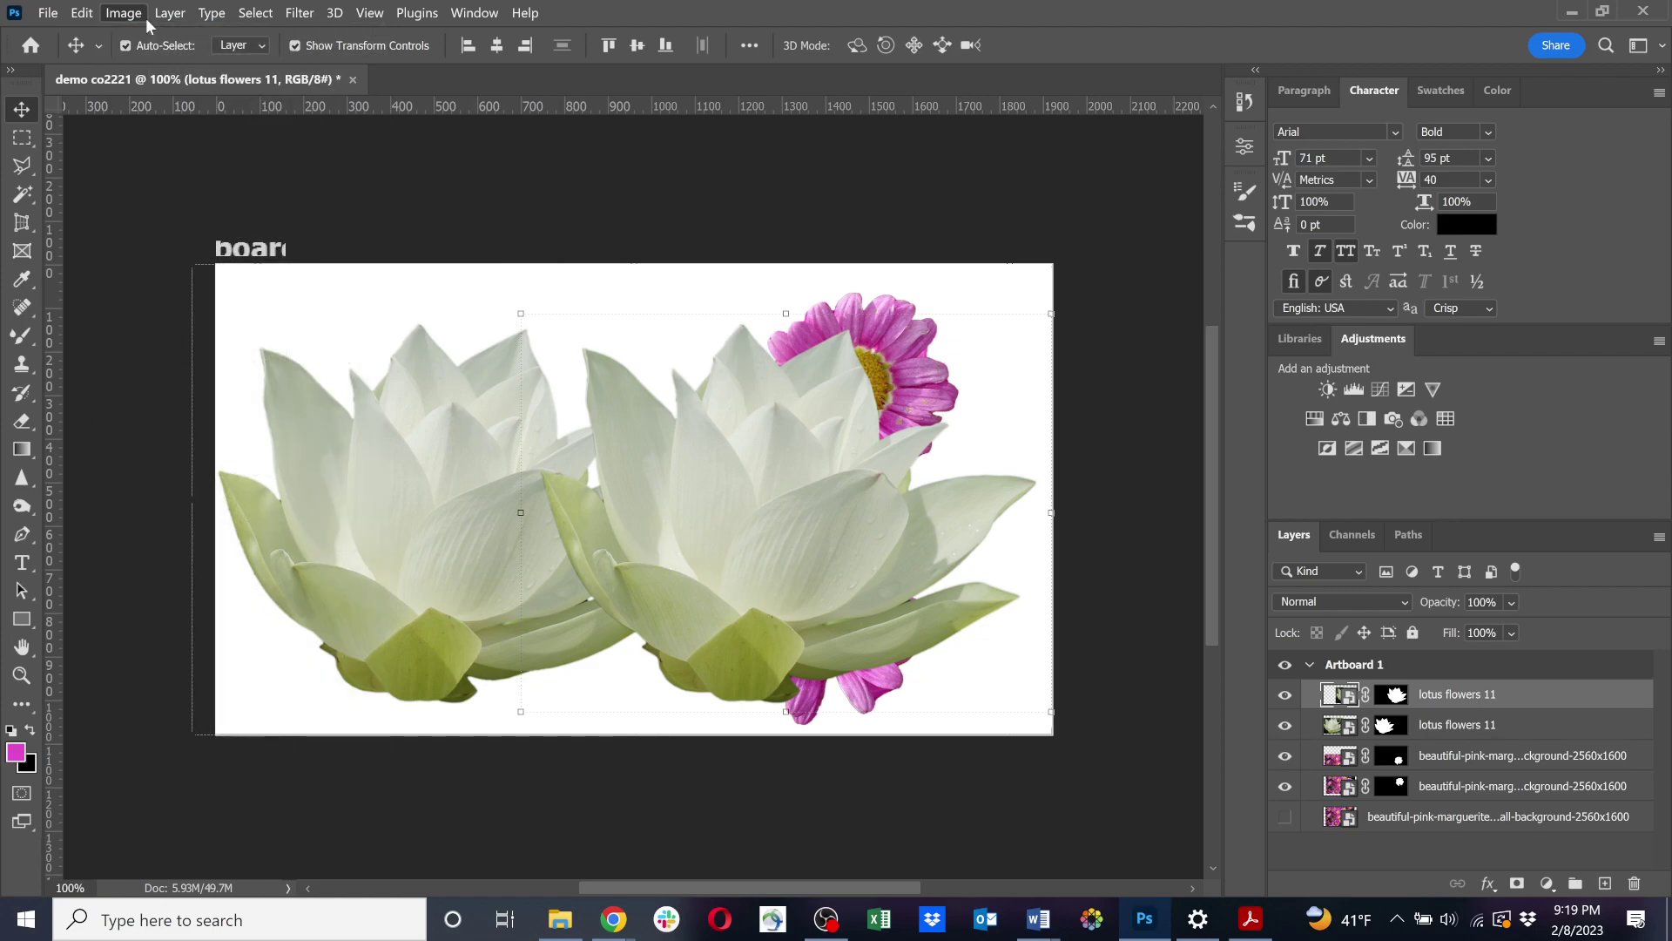
left_click(48, 14)
mouse_move(80, 14)
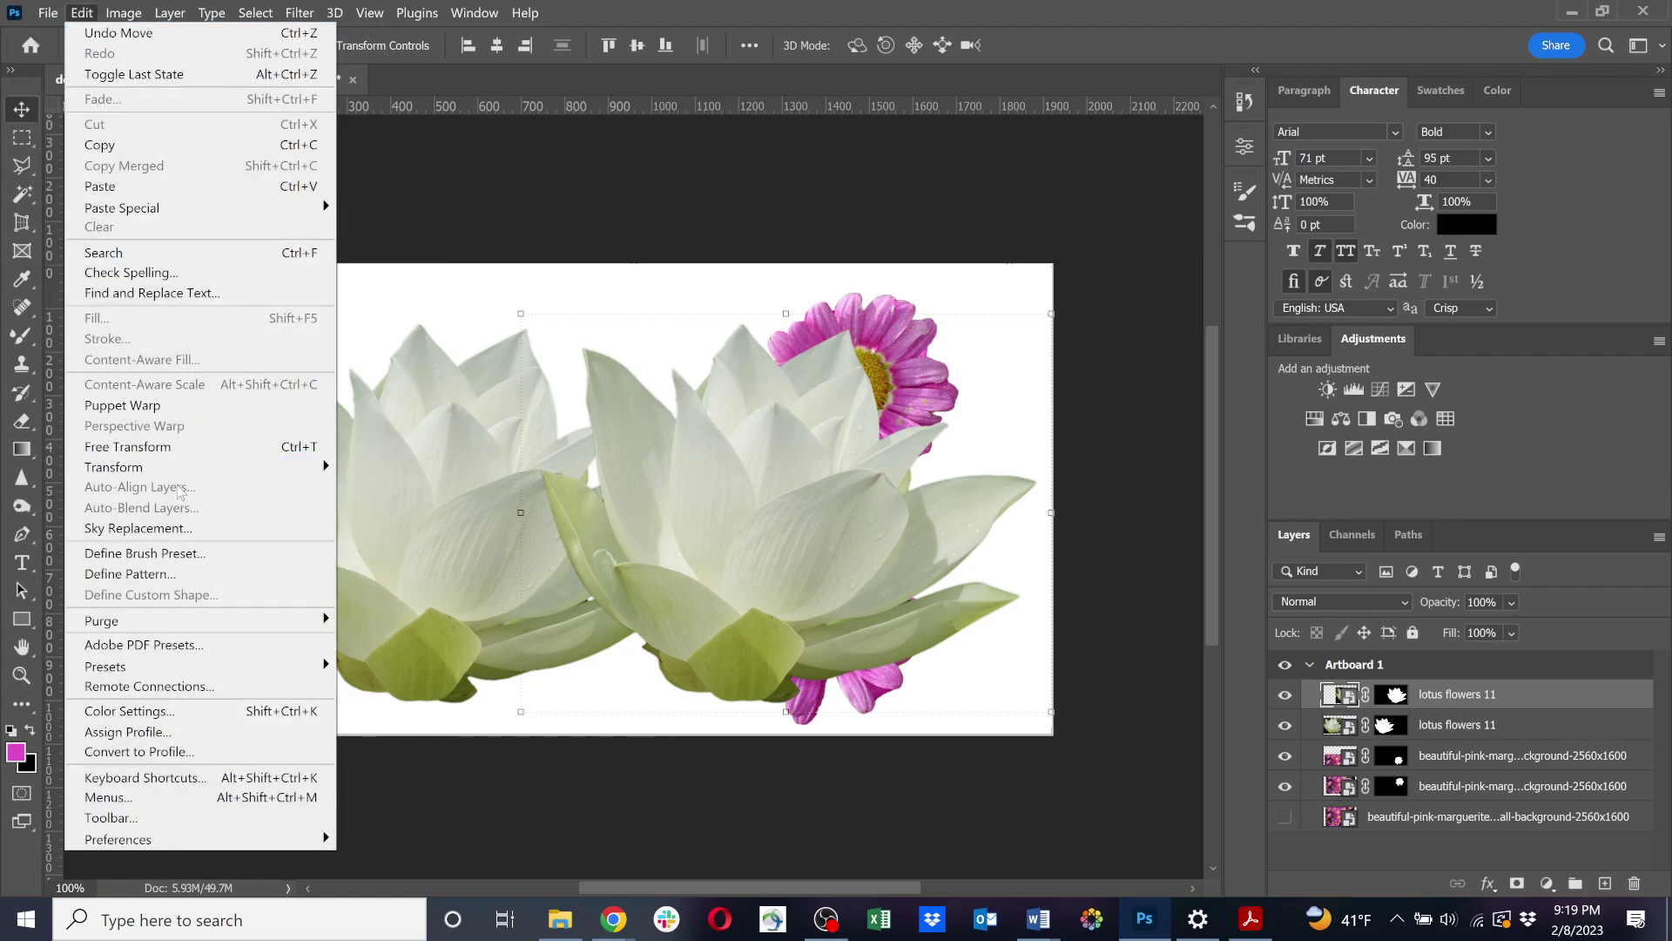
mouse_move(209, 470)
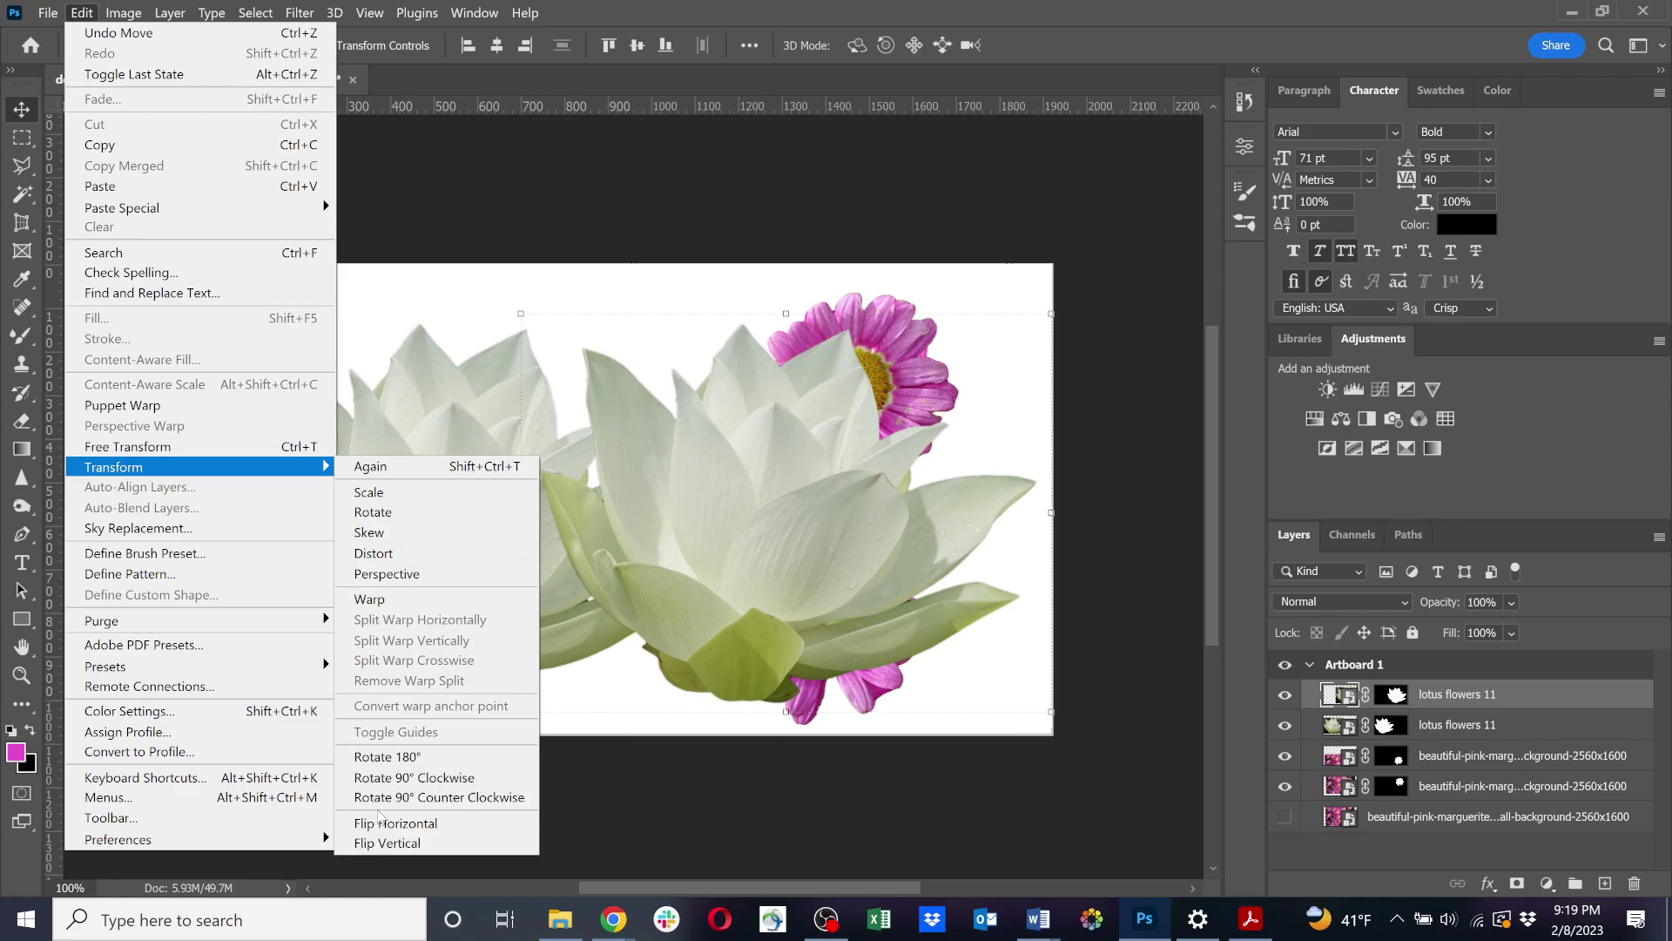
left_click(397, 823)
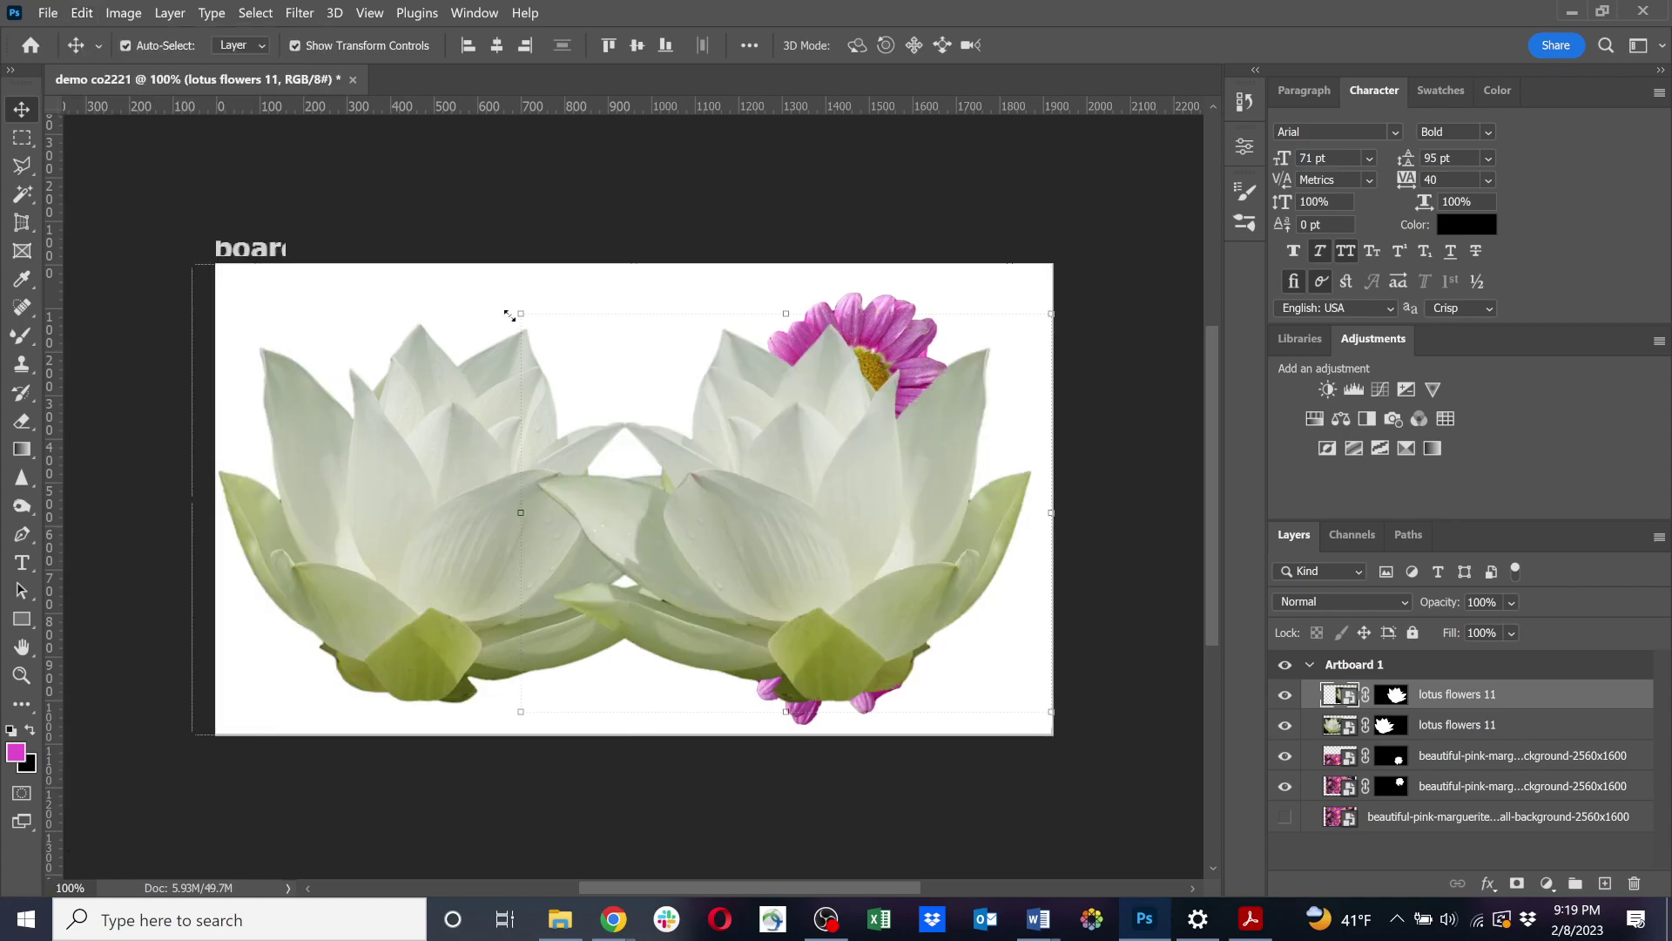
Scale the right-hand lotus copy down to 77.79% and nudge the left-hand lotus slightly upward.
left_click_drag(515, 314, 638, 401)
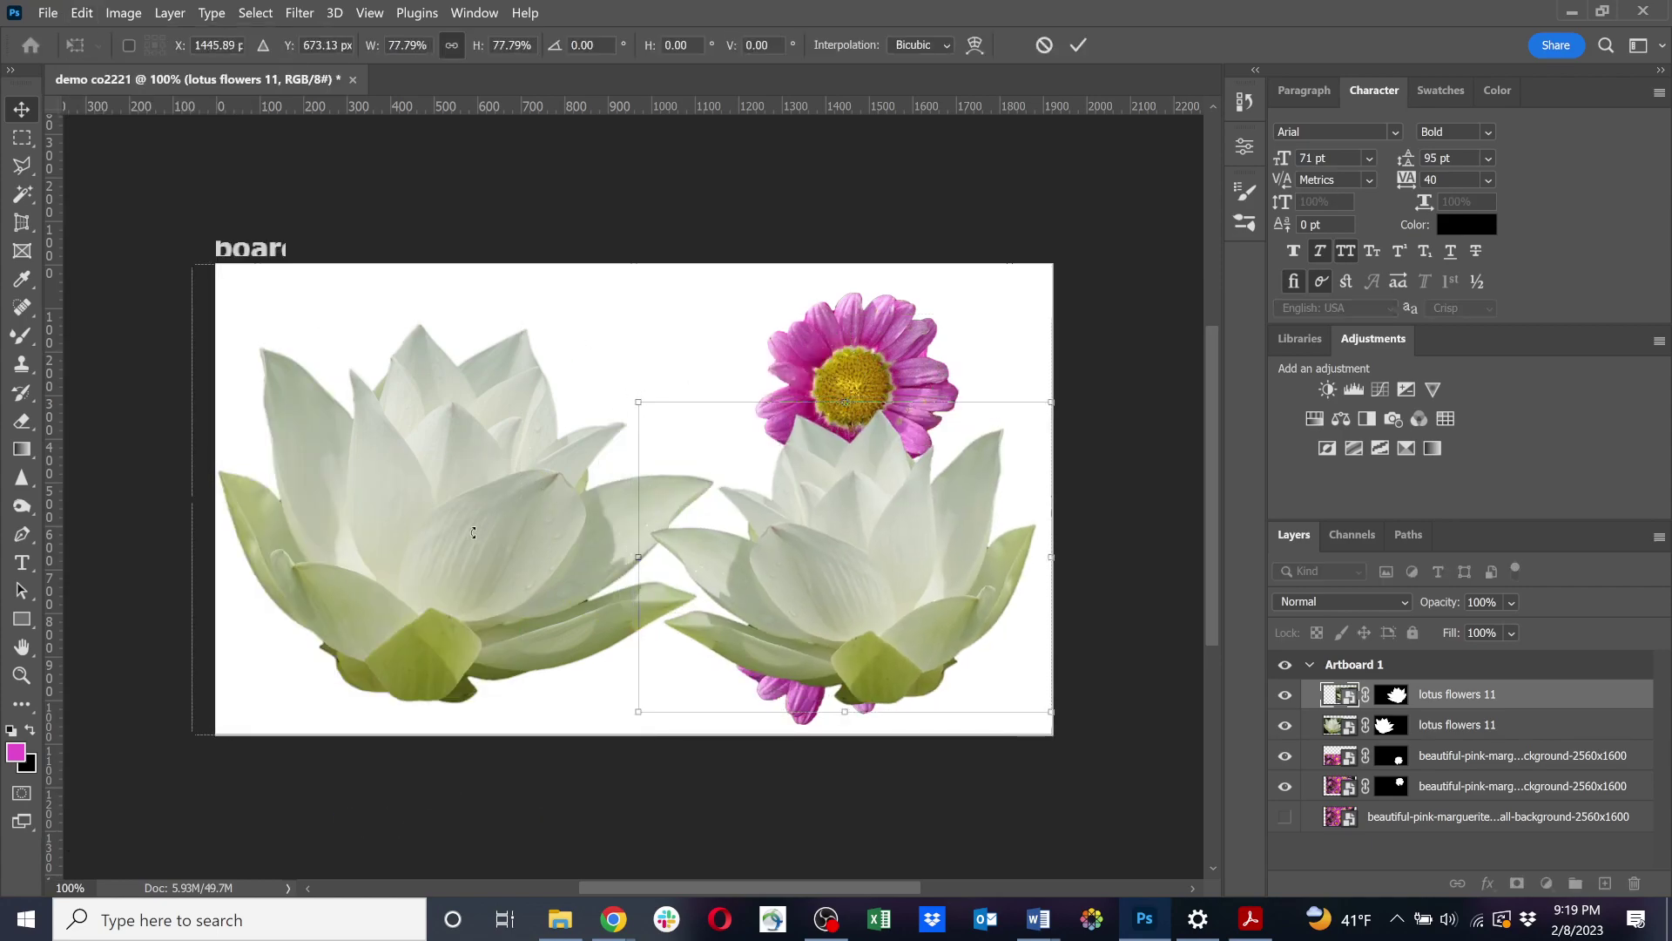
left_click(411, 551)
left_click_drag(411, 556, 409, 539)
Raise the lower daisy's layer to the top of the stack, position it between the lotuses, and nudge the upper daisy up.
left_click_drag(1537, 754, 1444, 688)
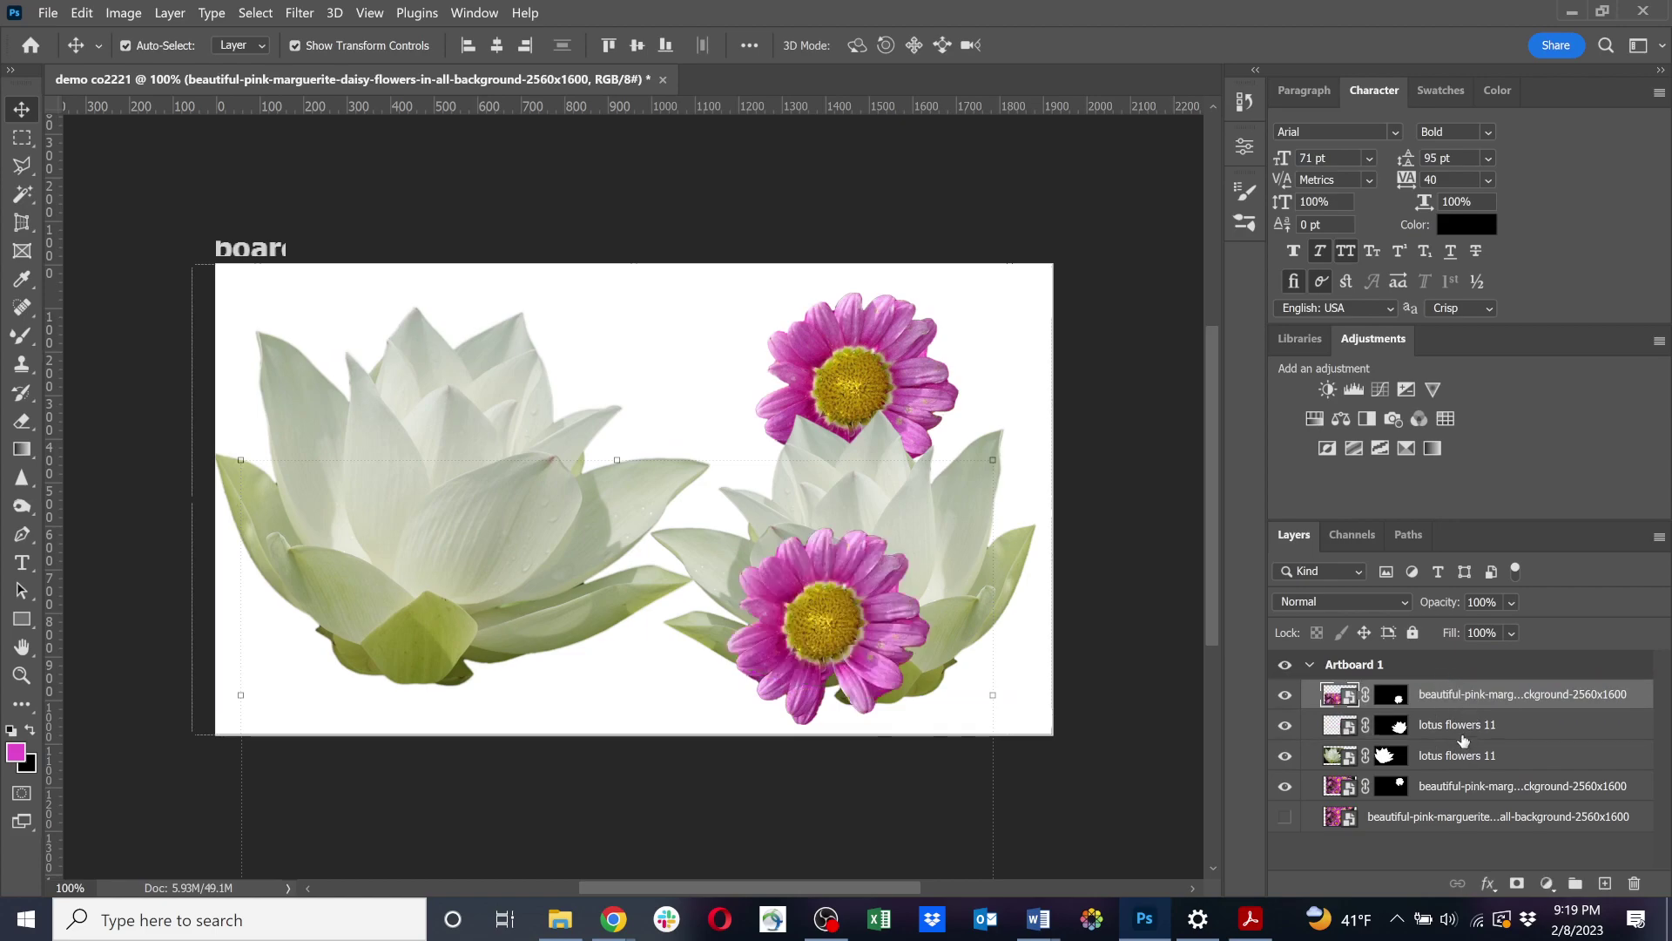
left_click_drag(797, 598, 678, 514)
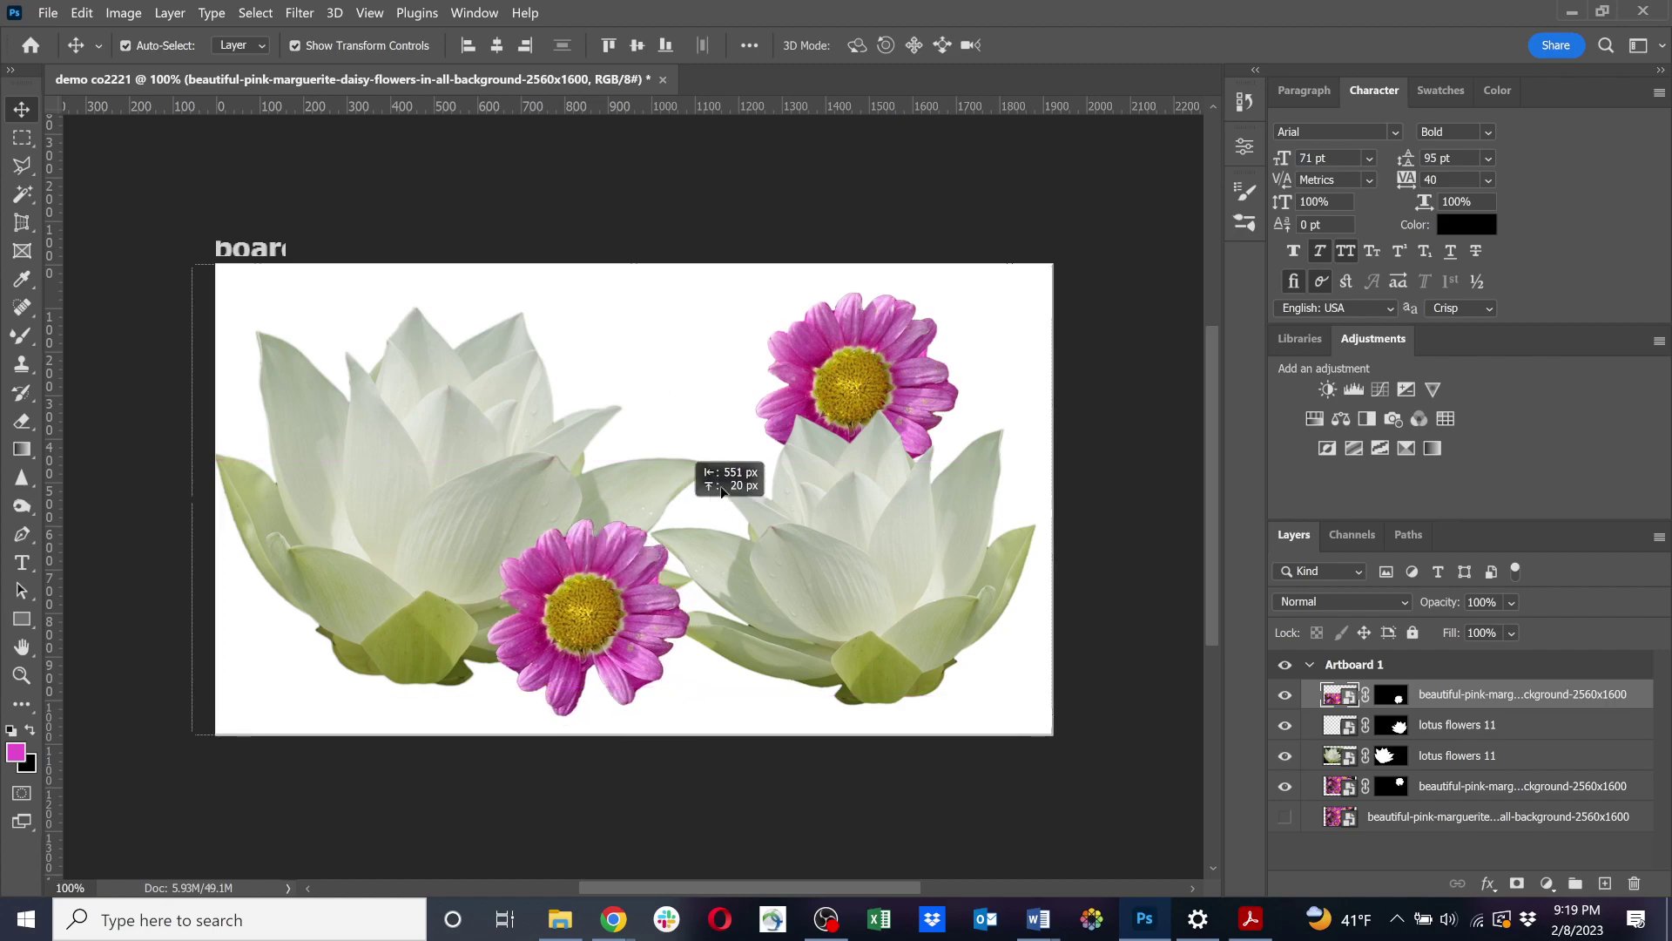
mouse_move(873, 392)
left_mouse_down()
mouse_move(897, 366)
mouse_move(874, 367)
left_mouse_up()
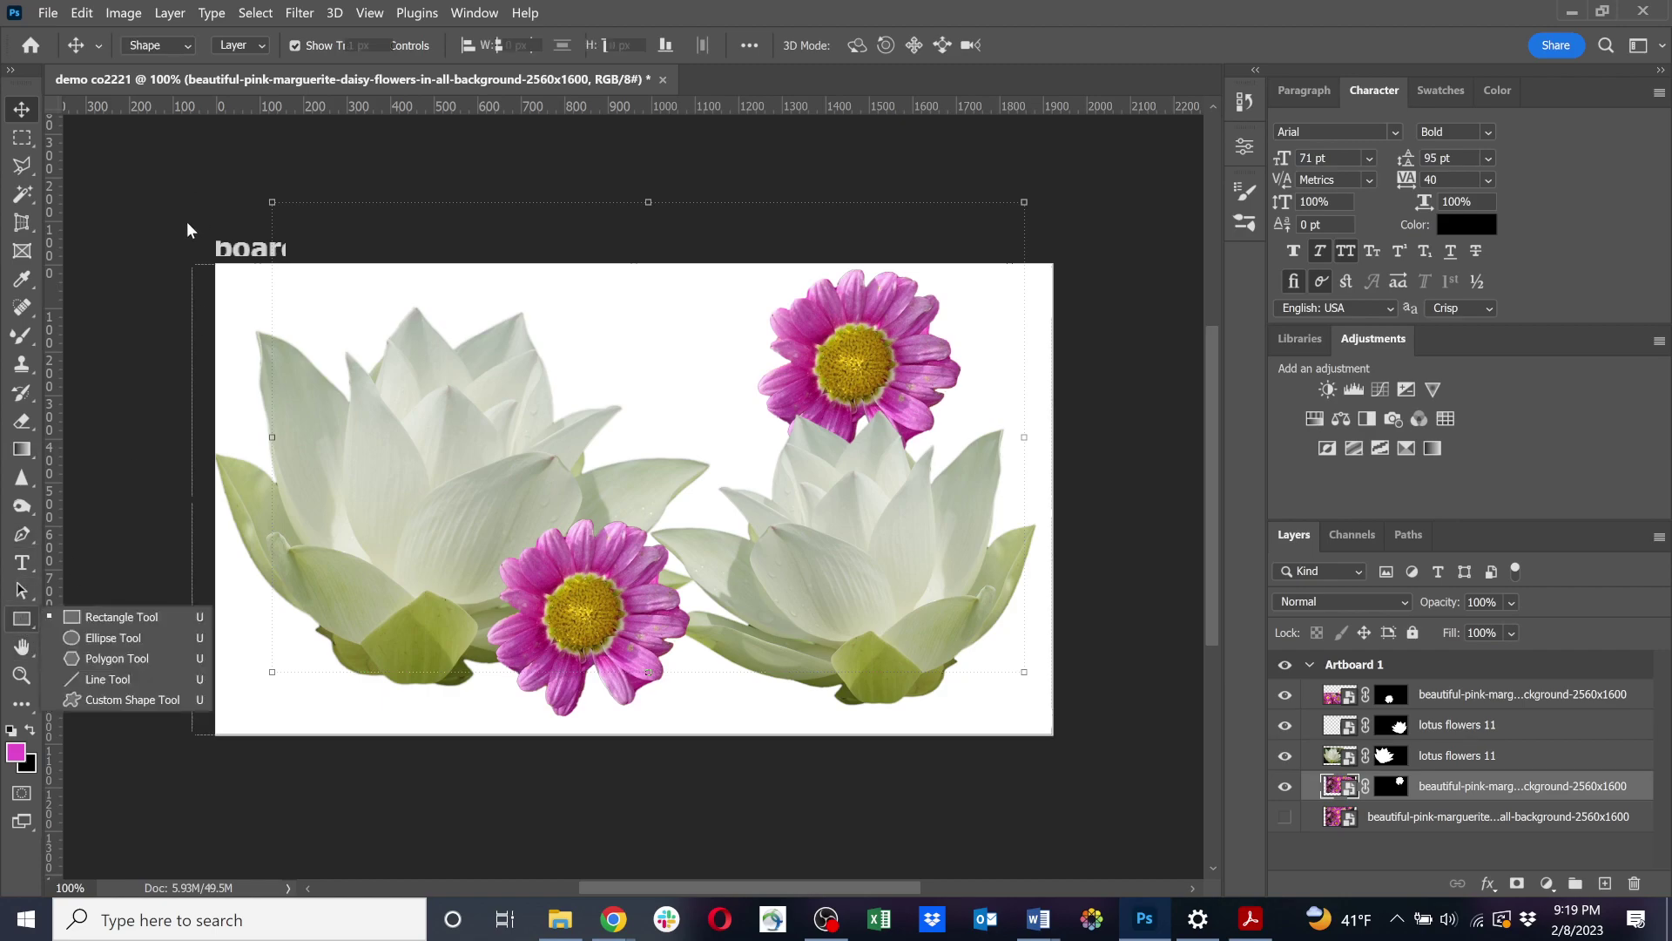
Draw a rectangle about 2068 x 1172 px covering the whole artboard and fill it with greyish purple 9b90a2.
left_click_drag(181, 241, 1081, 750)
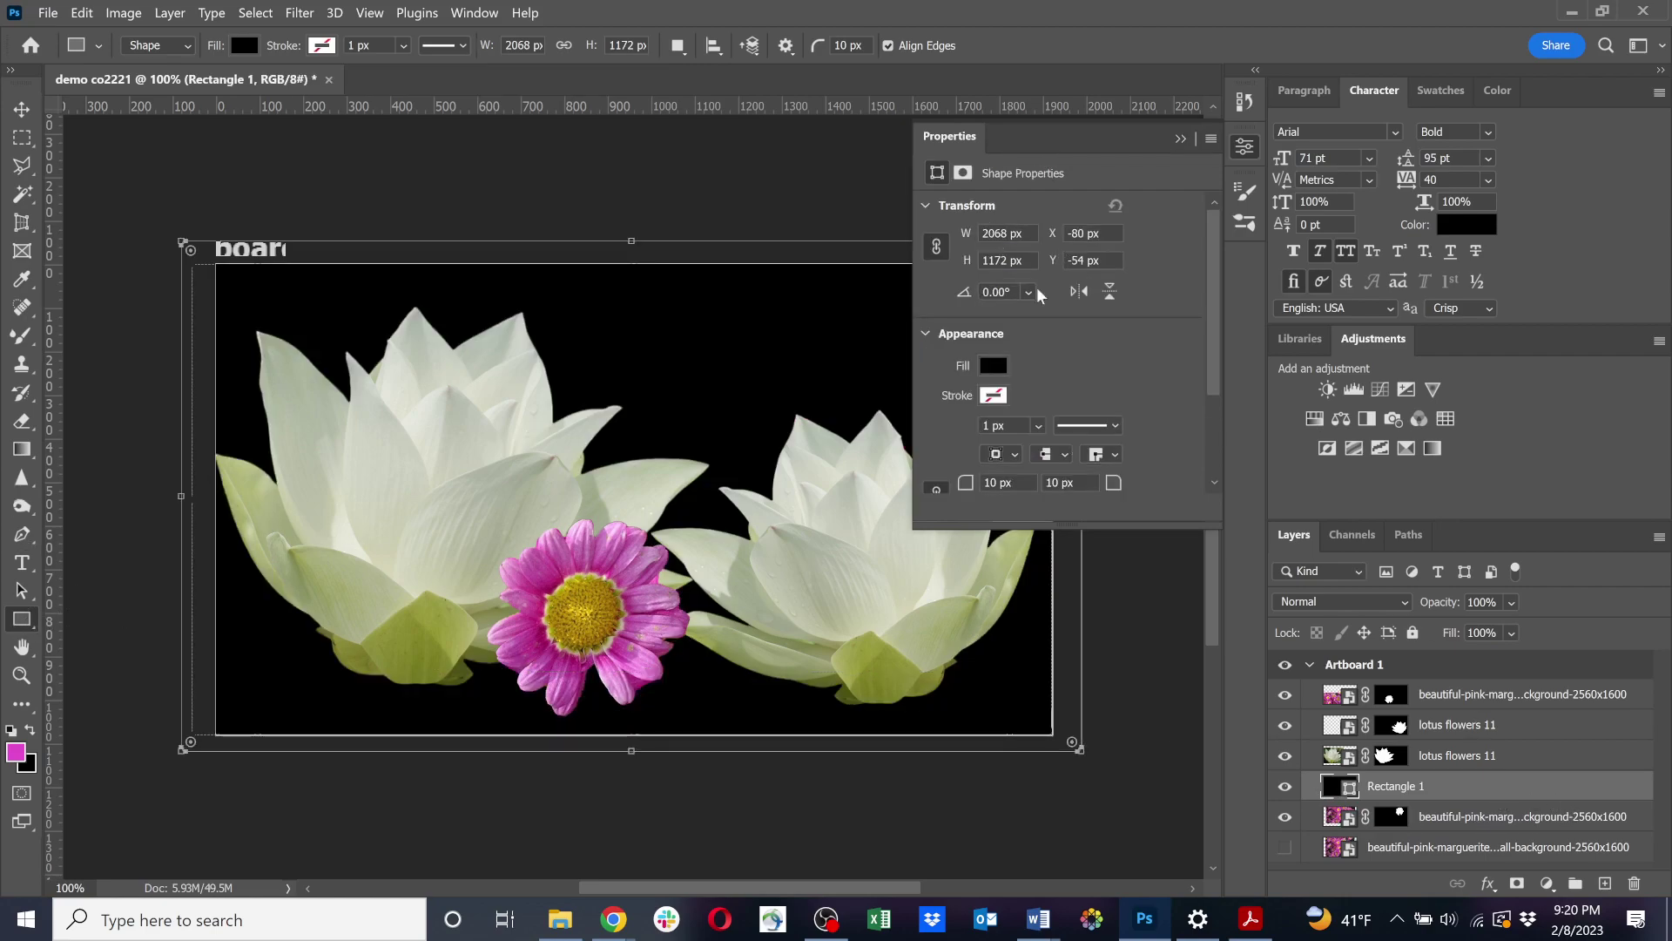
left_click(996, 366)
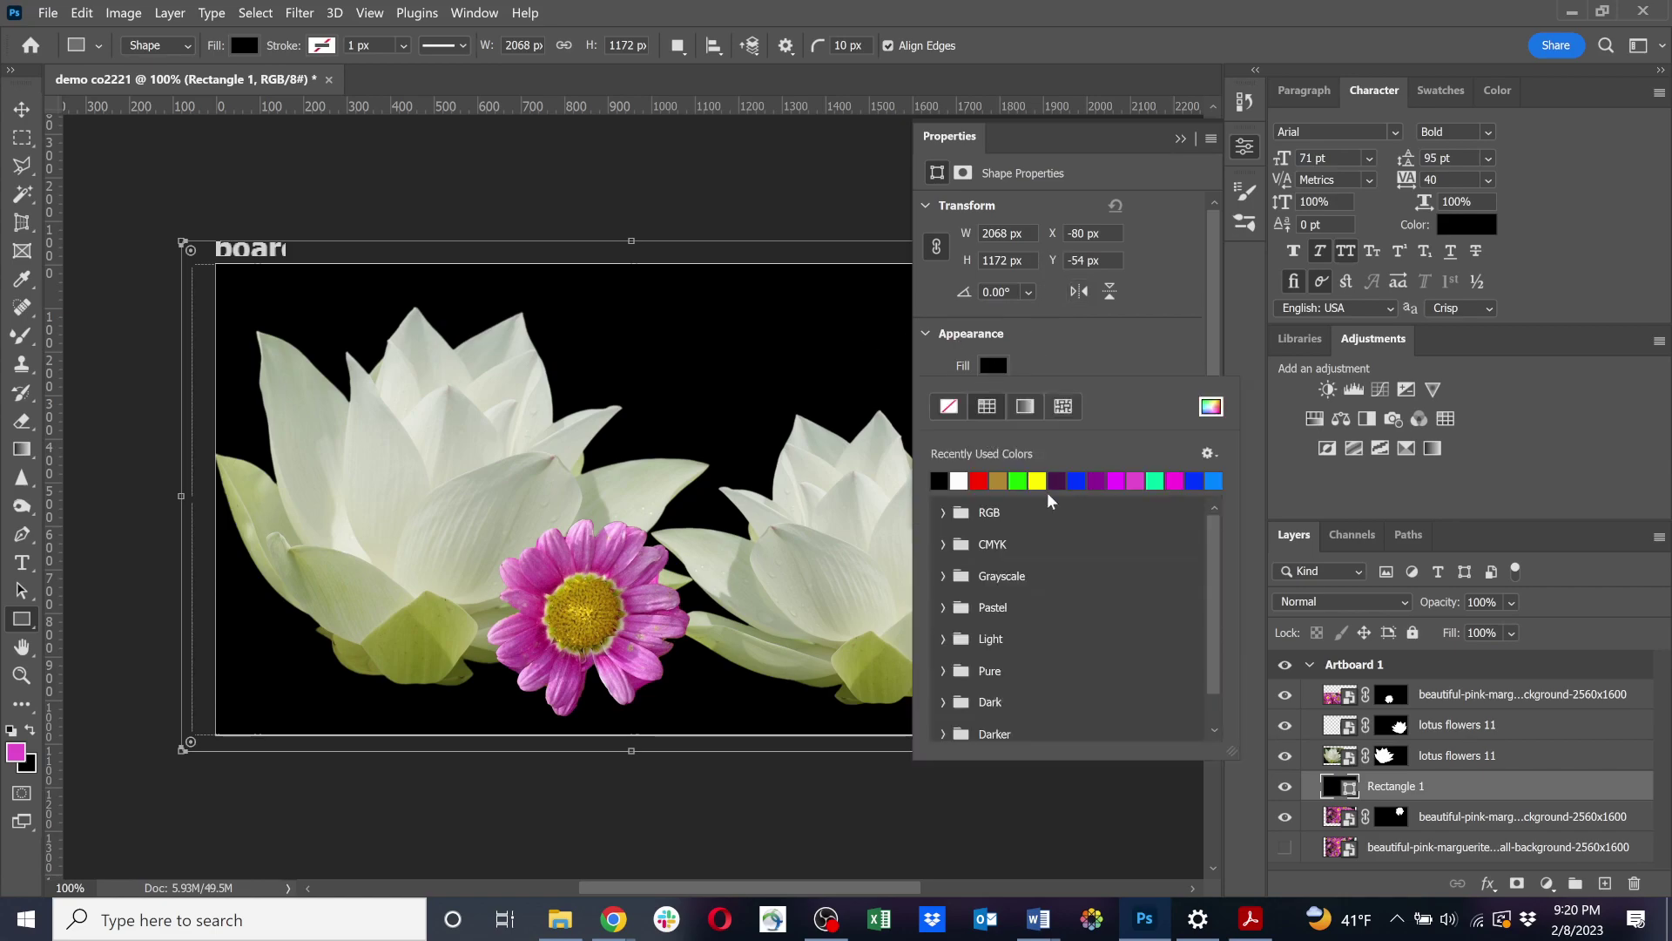
left_click(1211, 406)
left_click_drag(1214, 379, 1422, 461)
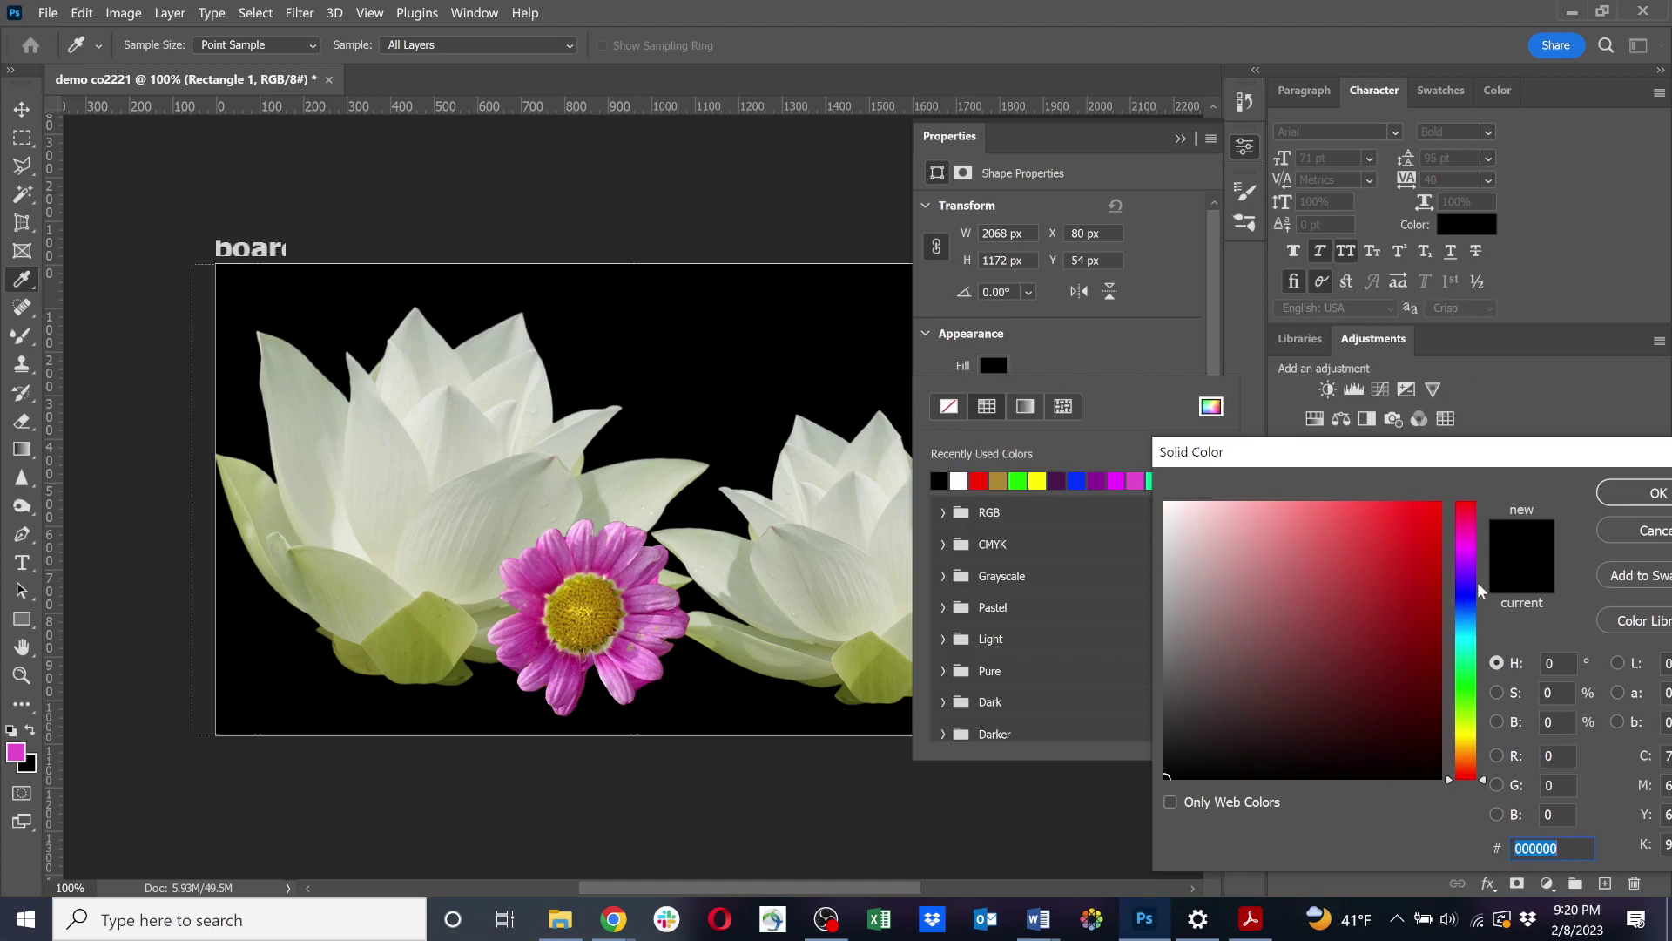
left_click(1470, 558)
left_click_drag(1470, 553, 1470, 566)
mouse_move(1216, 610)
left_mouse_down()
mouse_move(1163, 624)
mouse_move(1196, 603)
left_mouse_up()
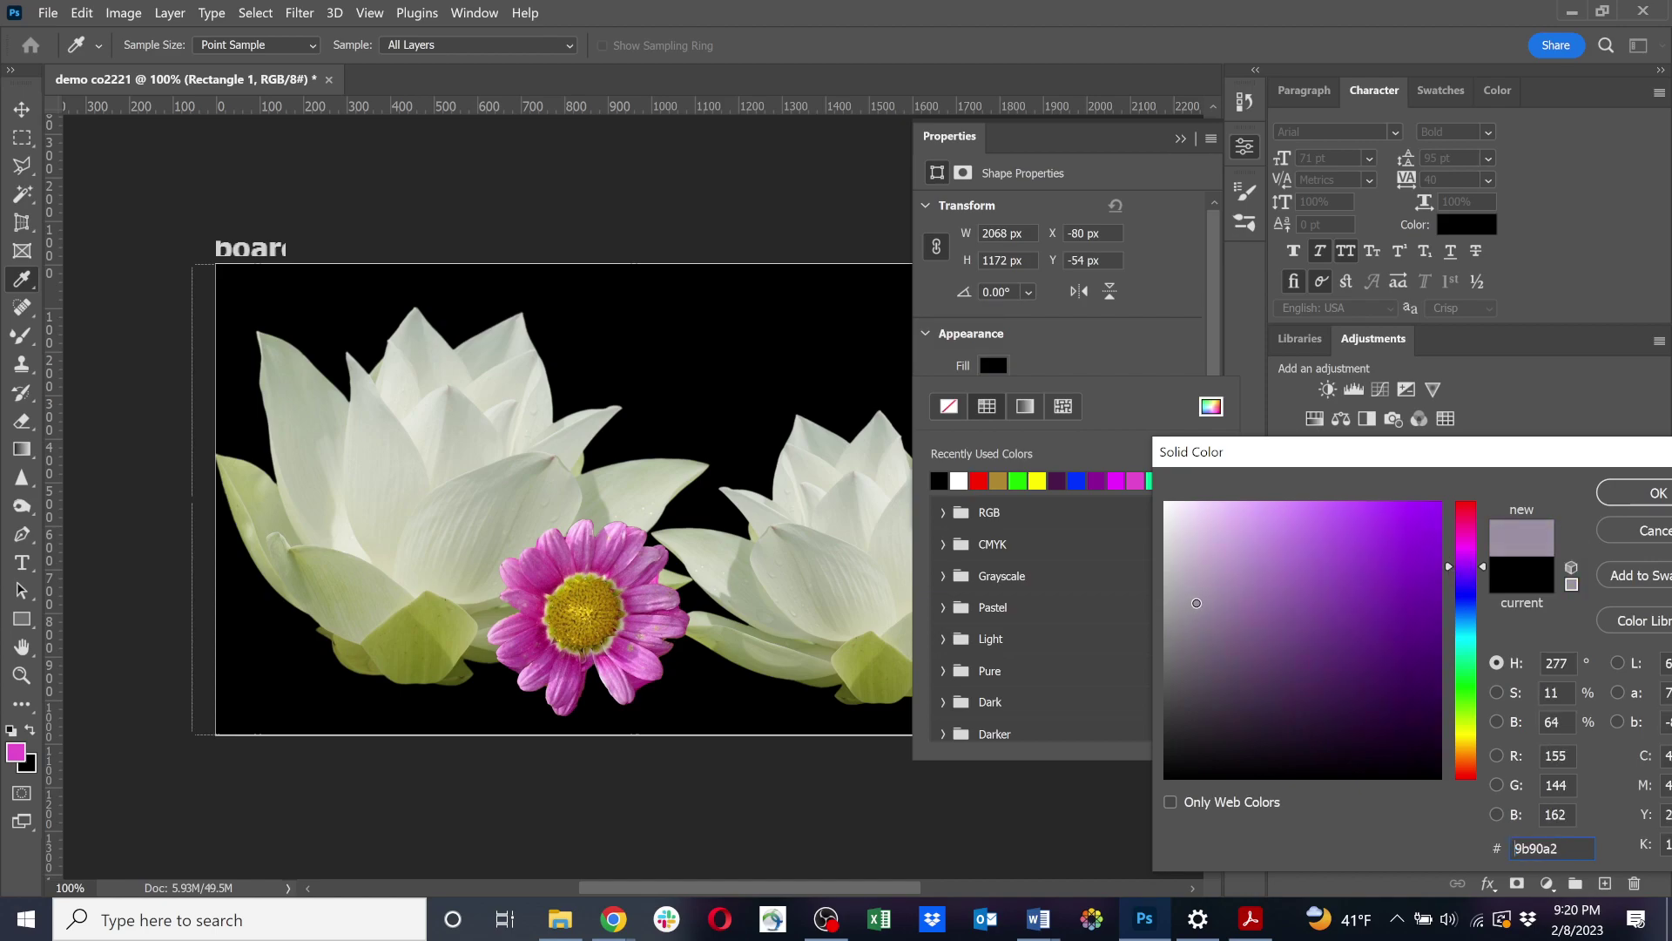
left_click(1654, 502)
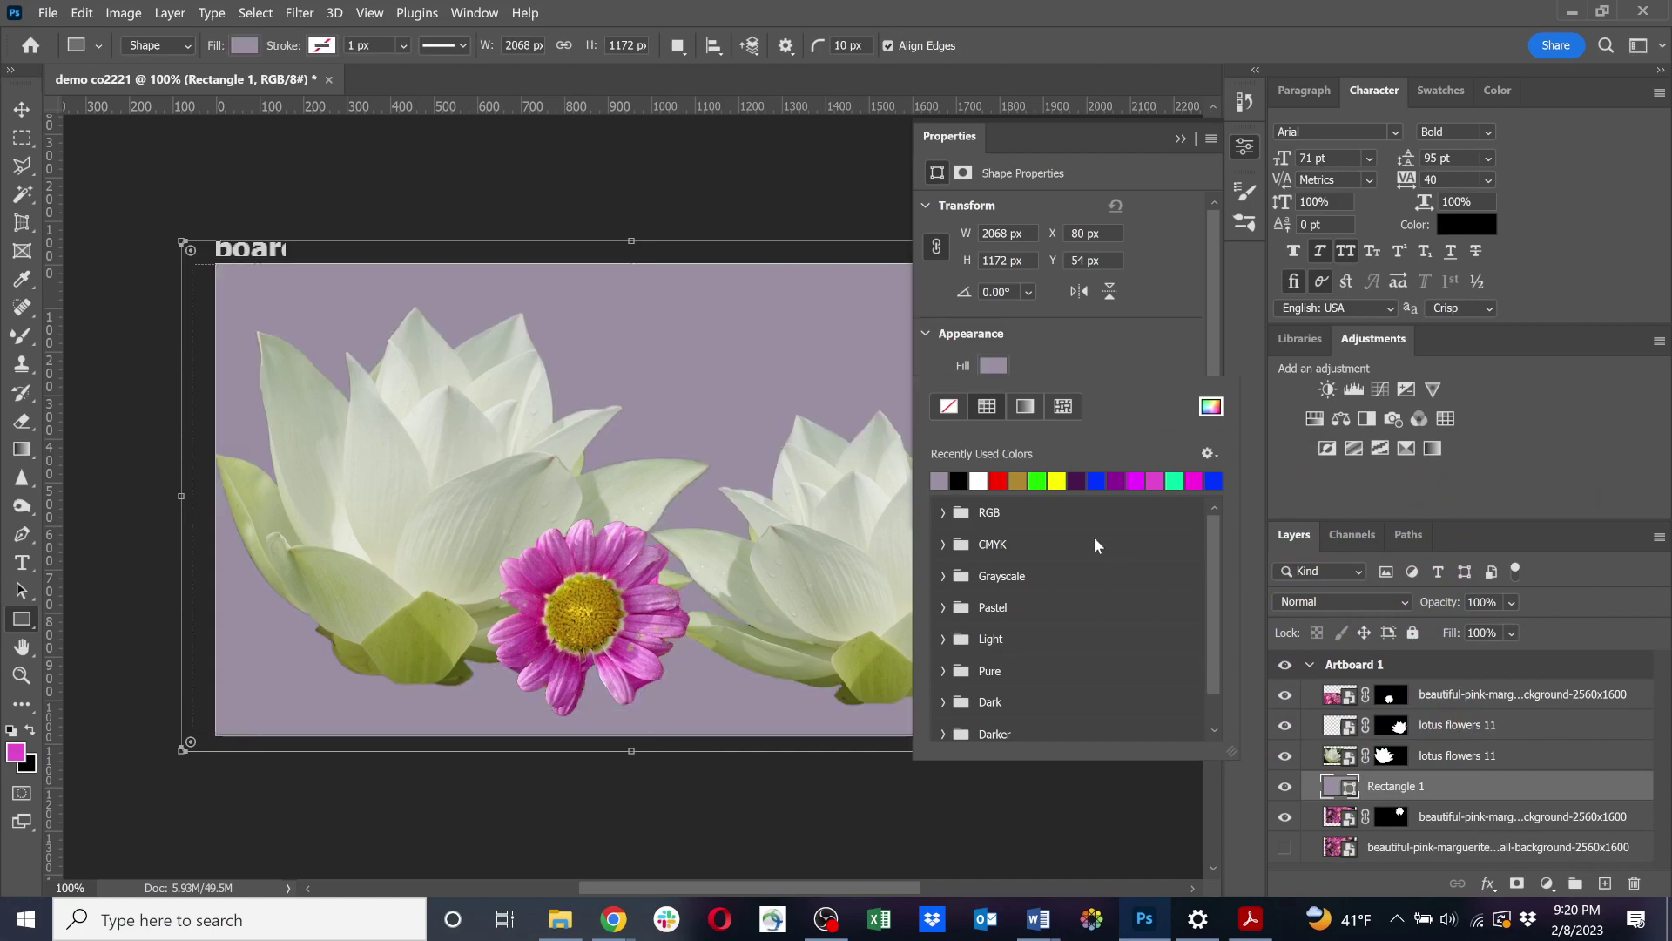
left_click(1190, 150)
left_click(1183, 141)
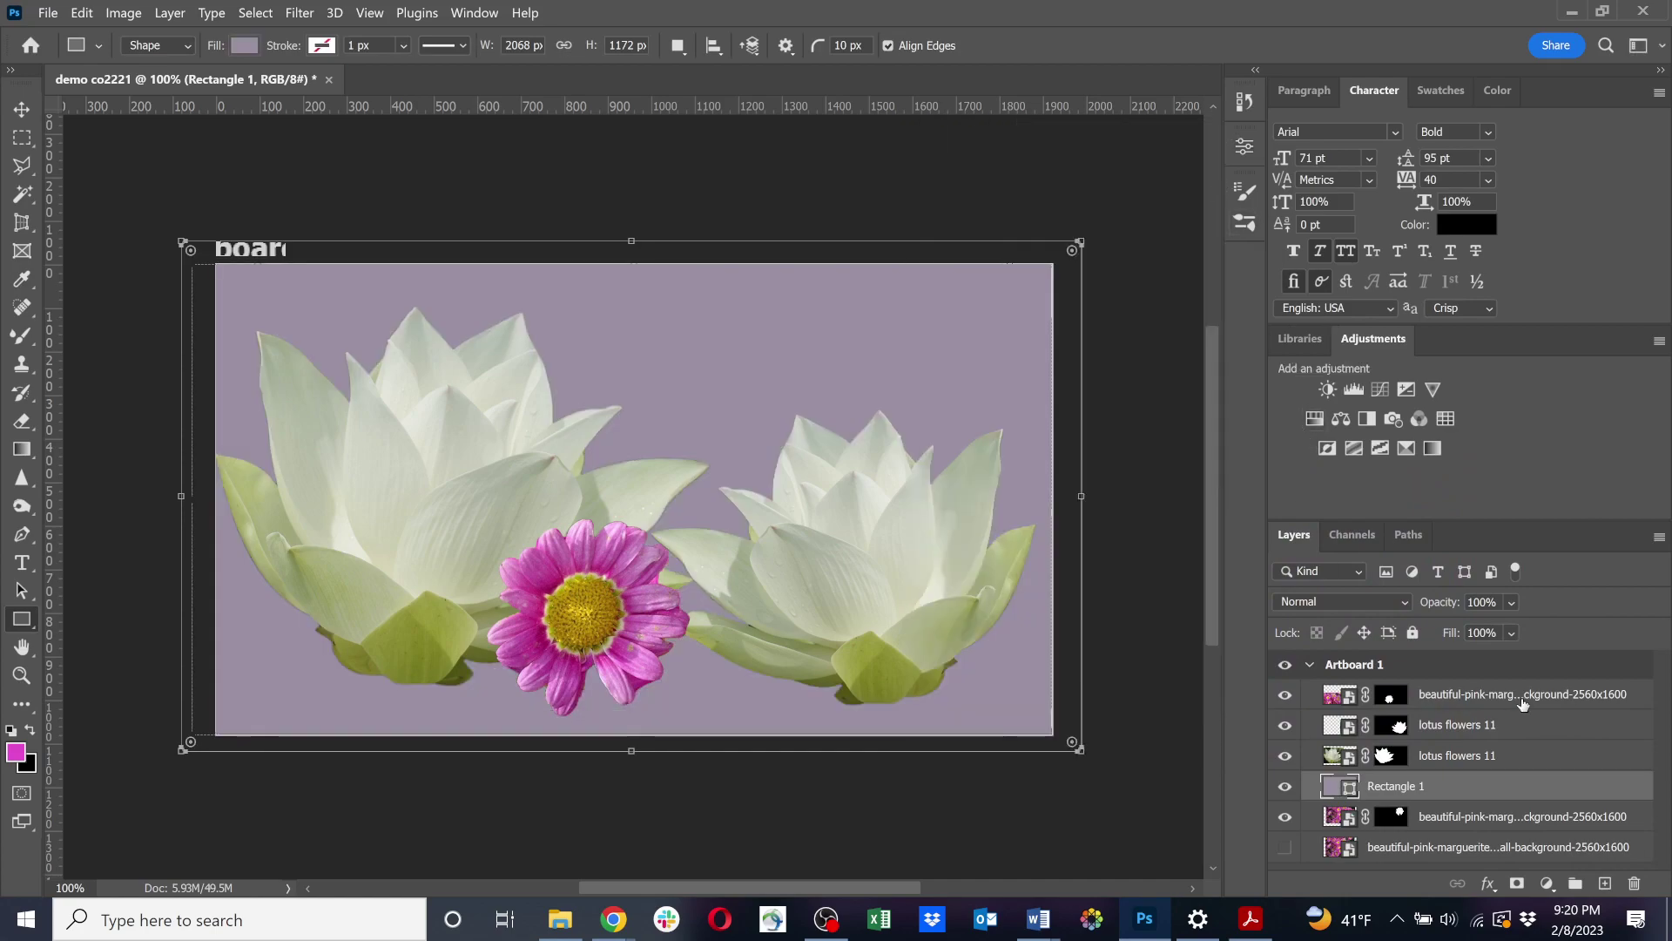
Change the background rectangle's fill to the pale lavender e0d8e6.
double_click(1337, 786)
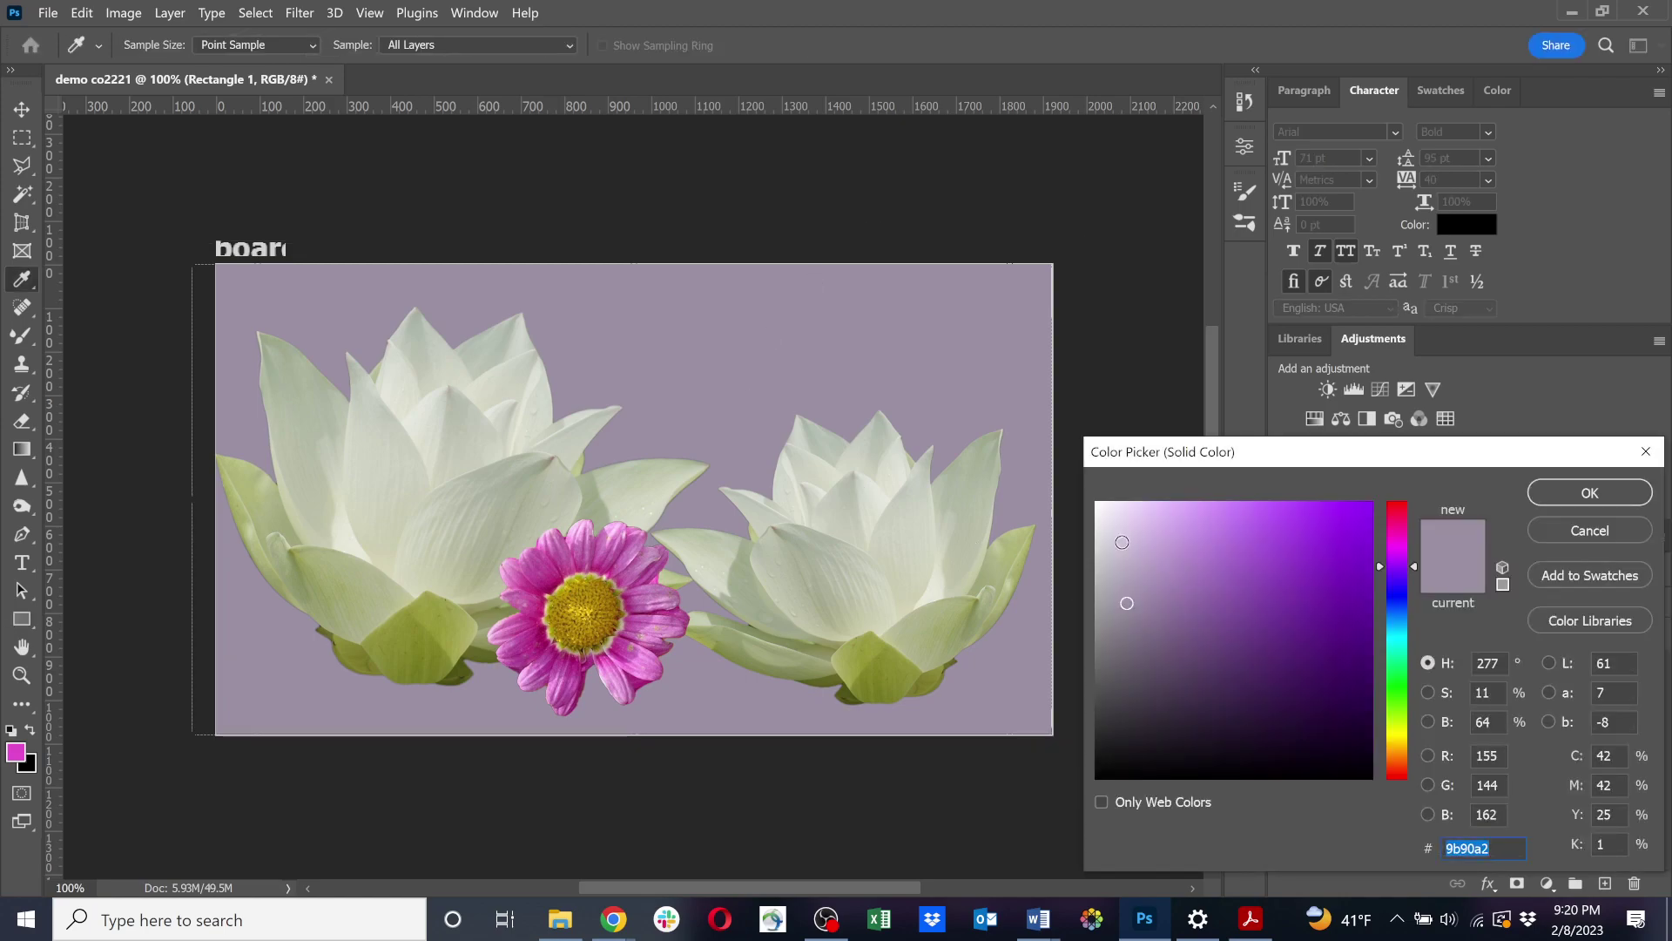
left_click(1127, 564)
left_click(1132, 539)
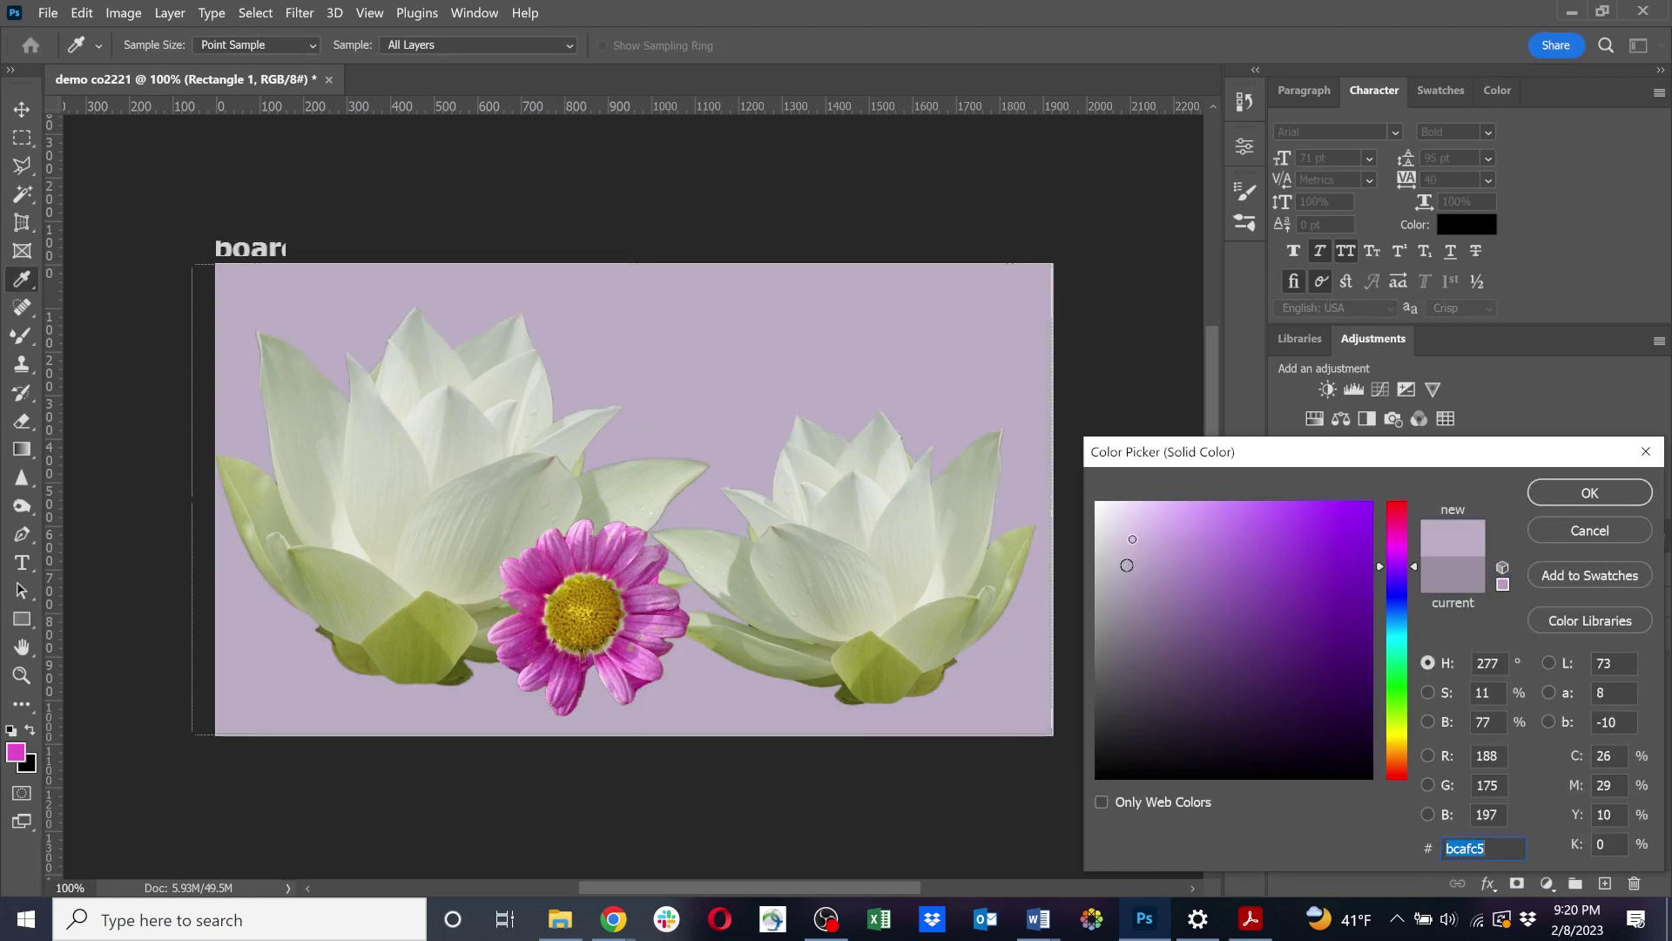
left_click_drag(1132, 547, 1113, 528)
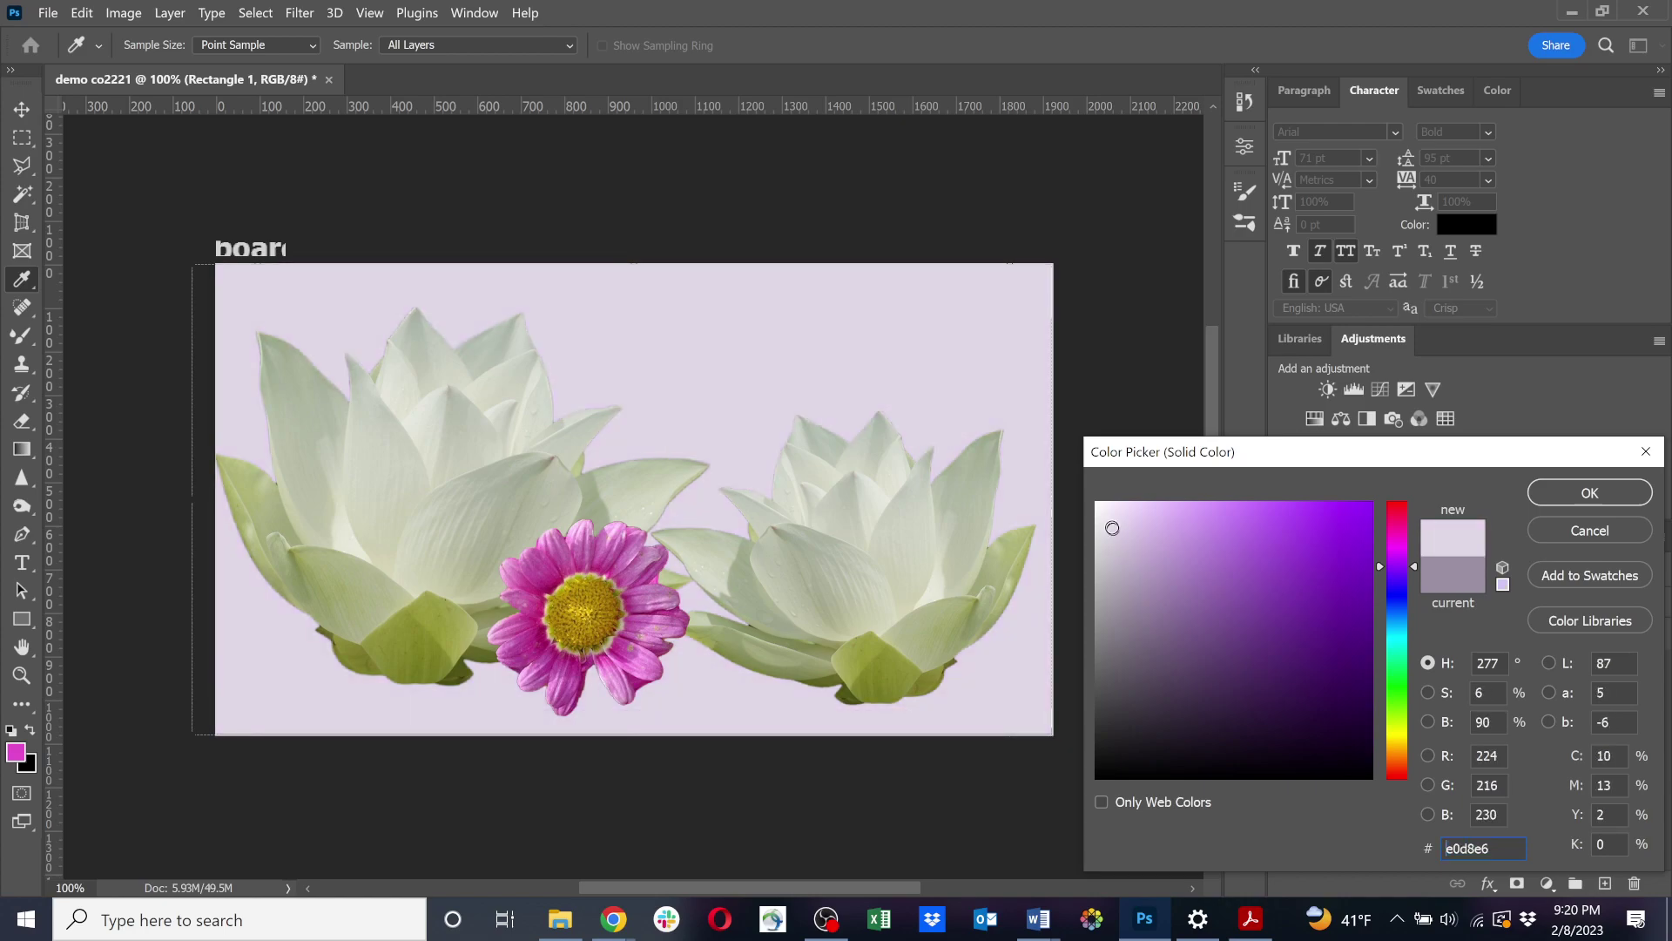
left_click(1559, 488)
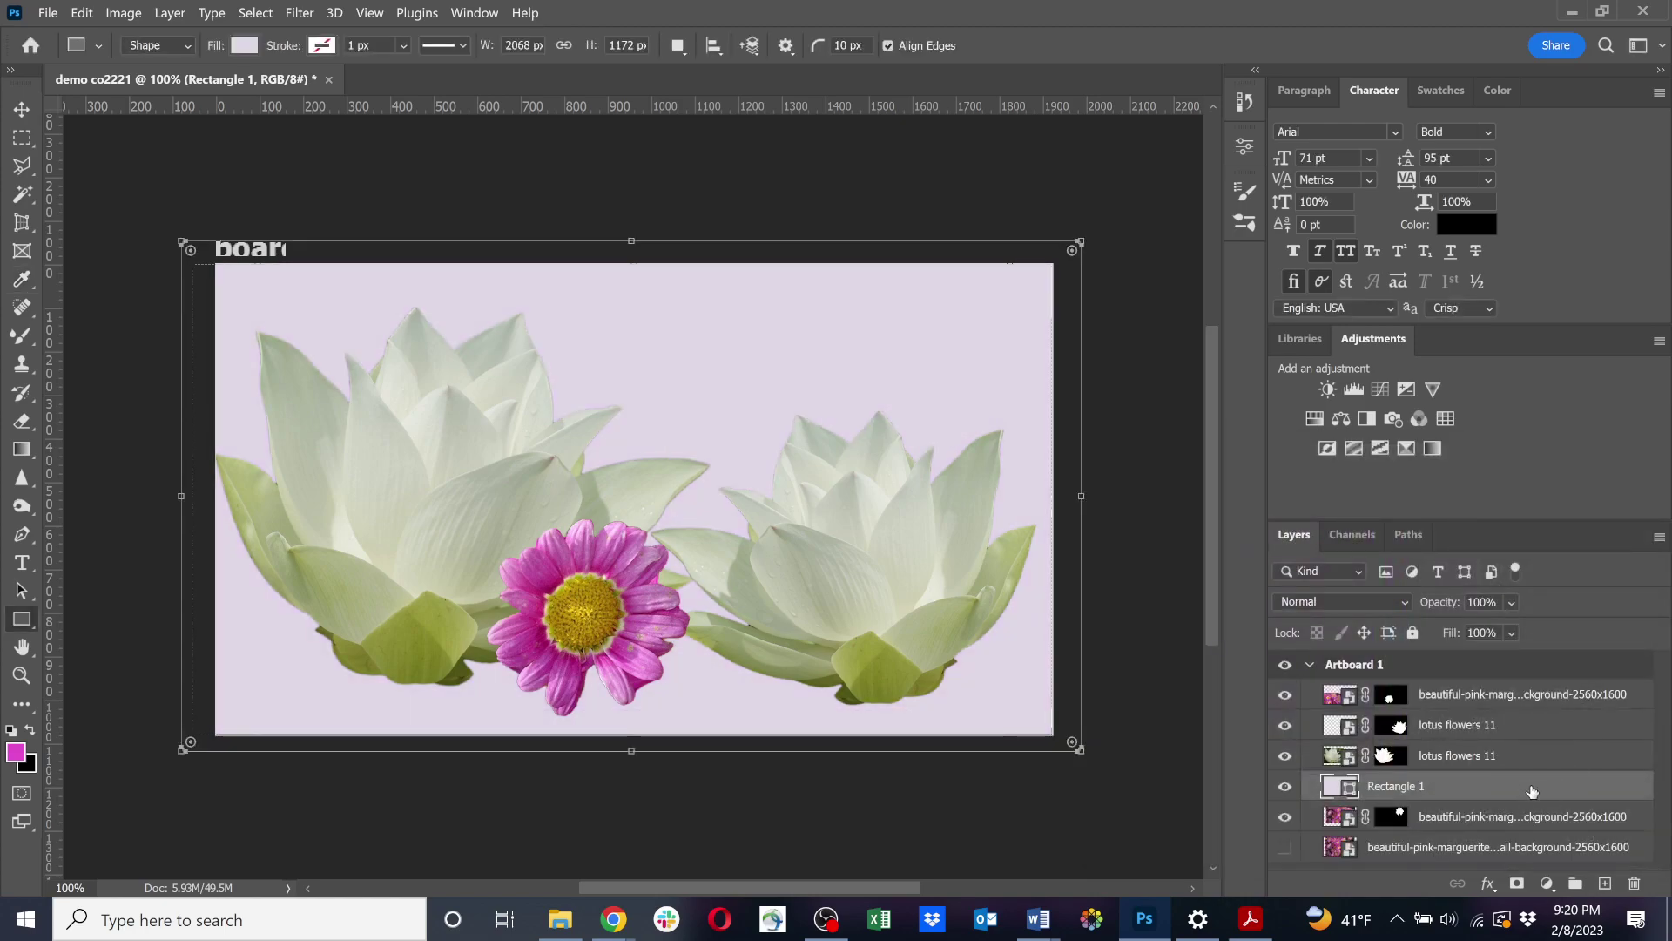
Move the rectangle's layer below the upper daisy's layer, and toggle that daisy's visibility off and on.
left_click_drag(1505, 793, 1442, 803)
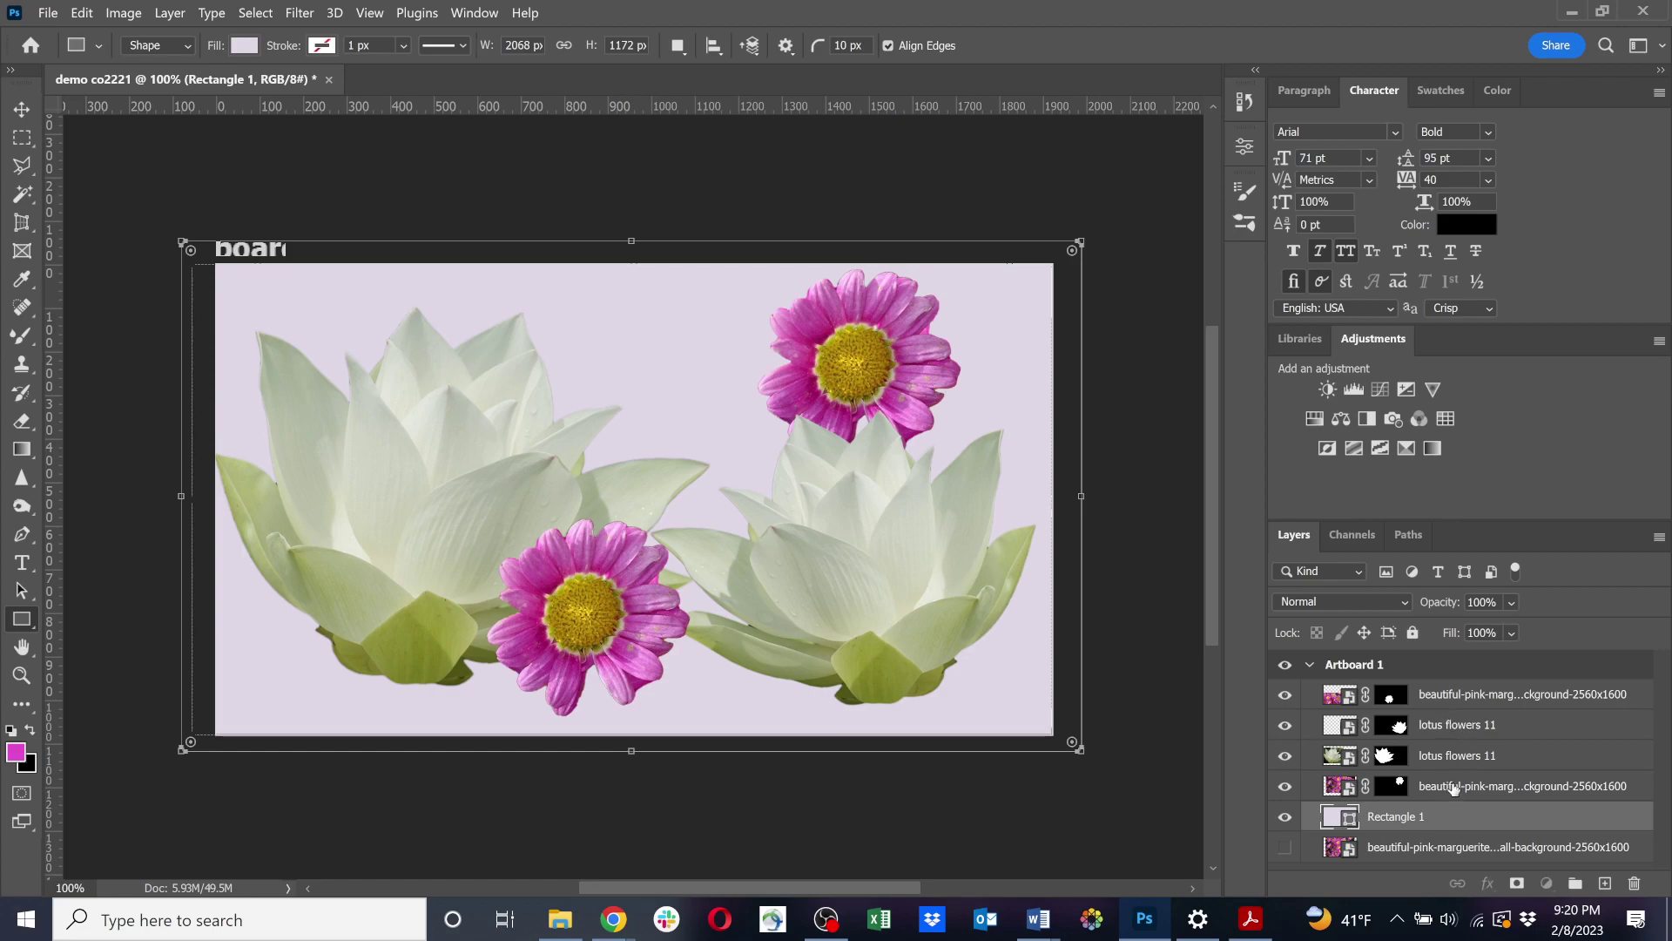
left_click(1452, 789)
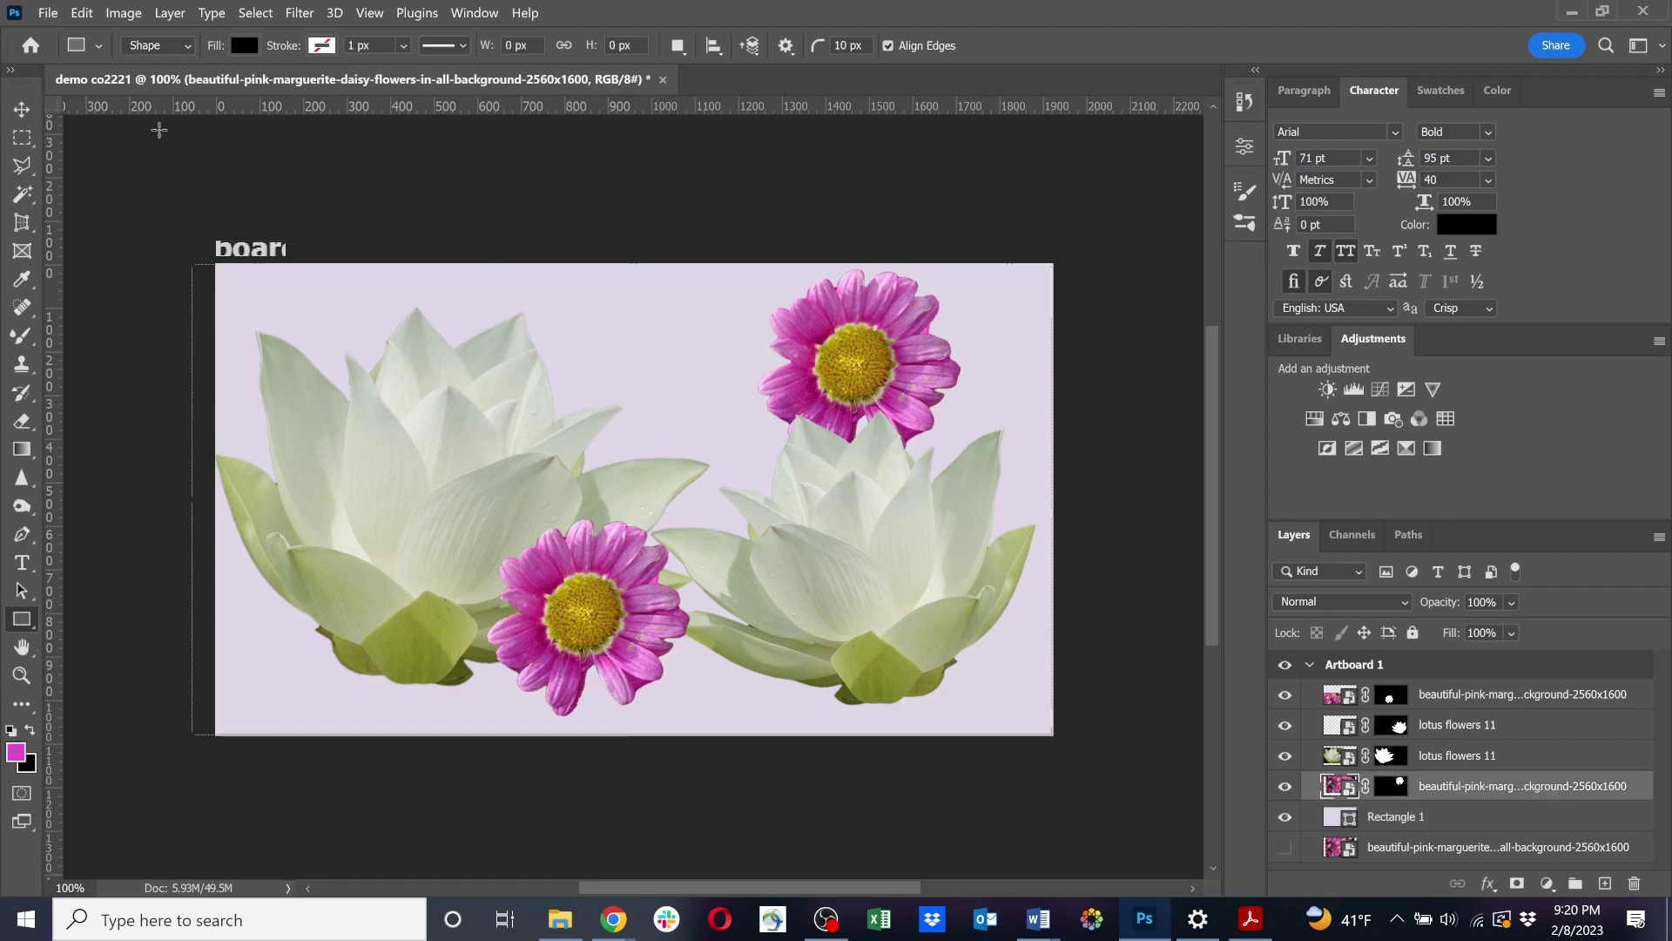
left_click(21, 109)
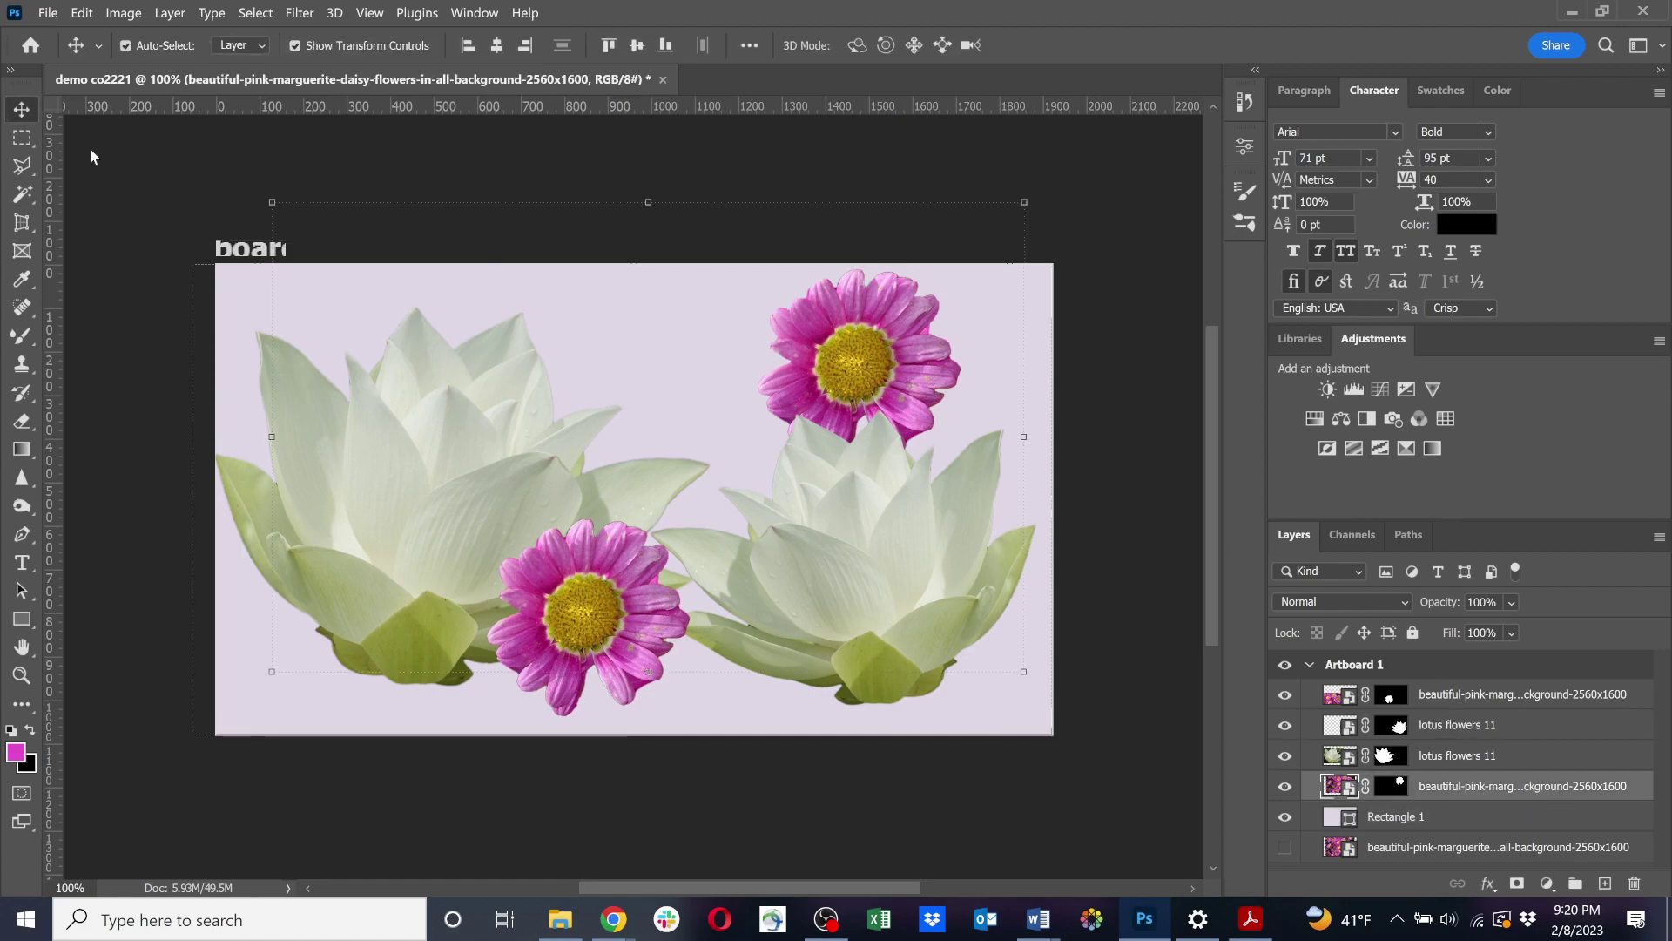
left_click(1287, 787)
left_click(1287, 787)
Rotate the upper daisy by 72.13° and reposition it above the gap between the two lotuses.
left_click_drag(1028, 181, 860, 704)
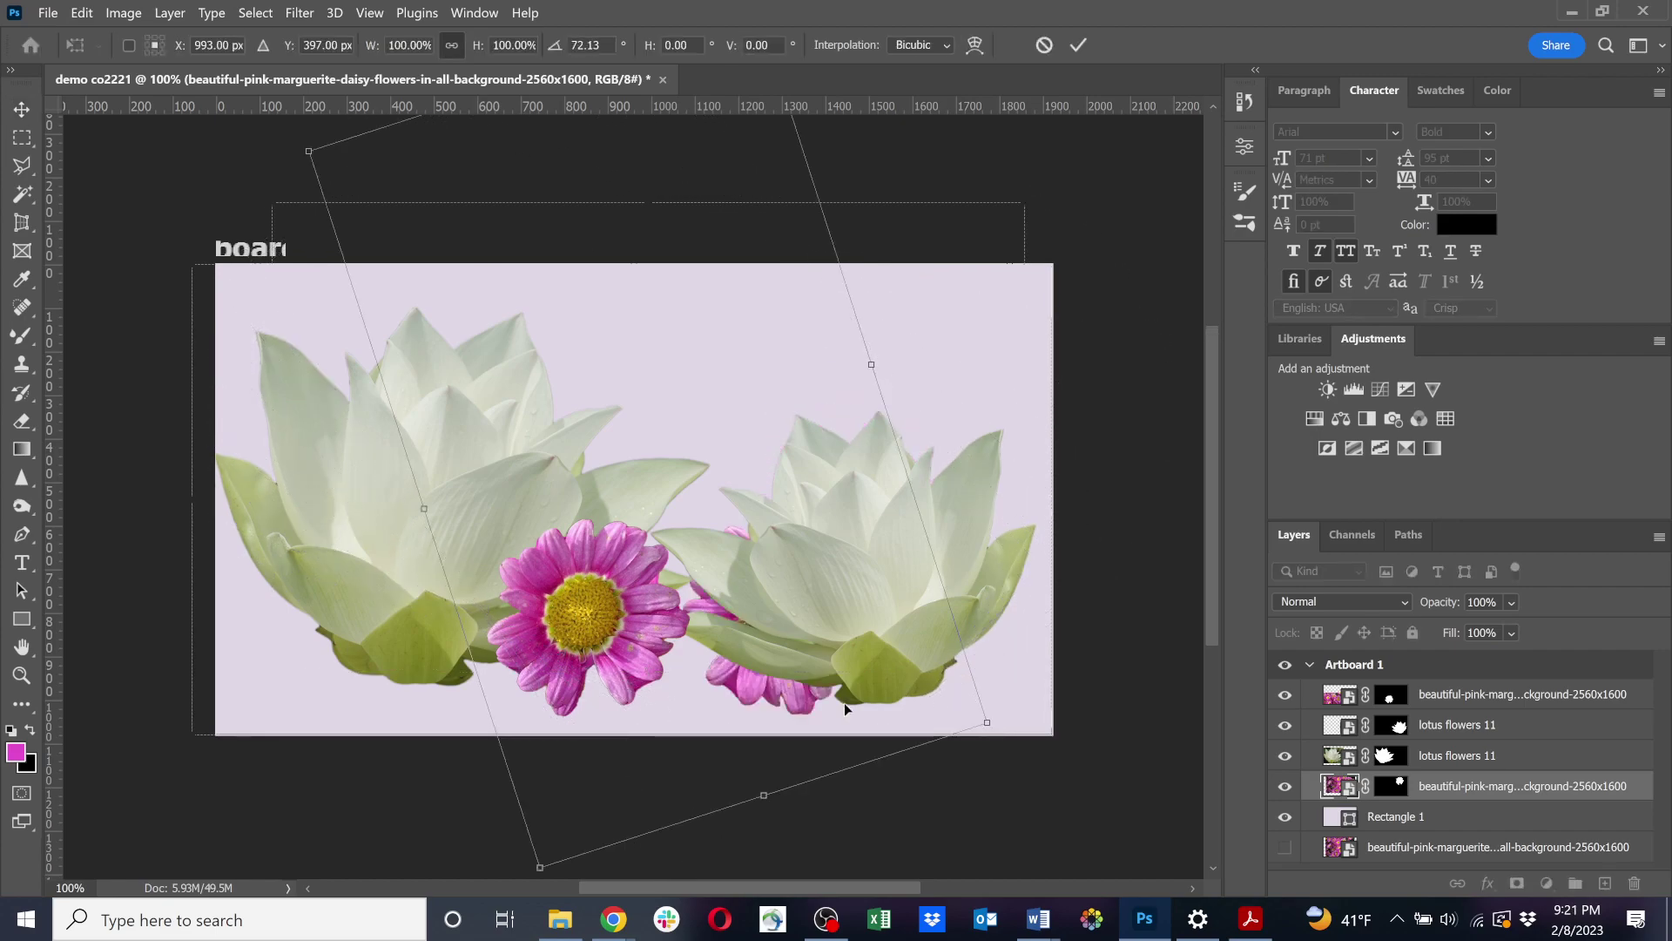
left_click_drag(791, 640, 819, 463)
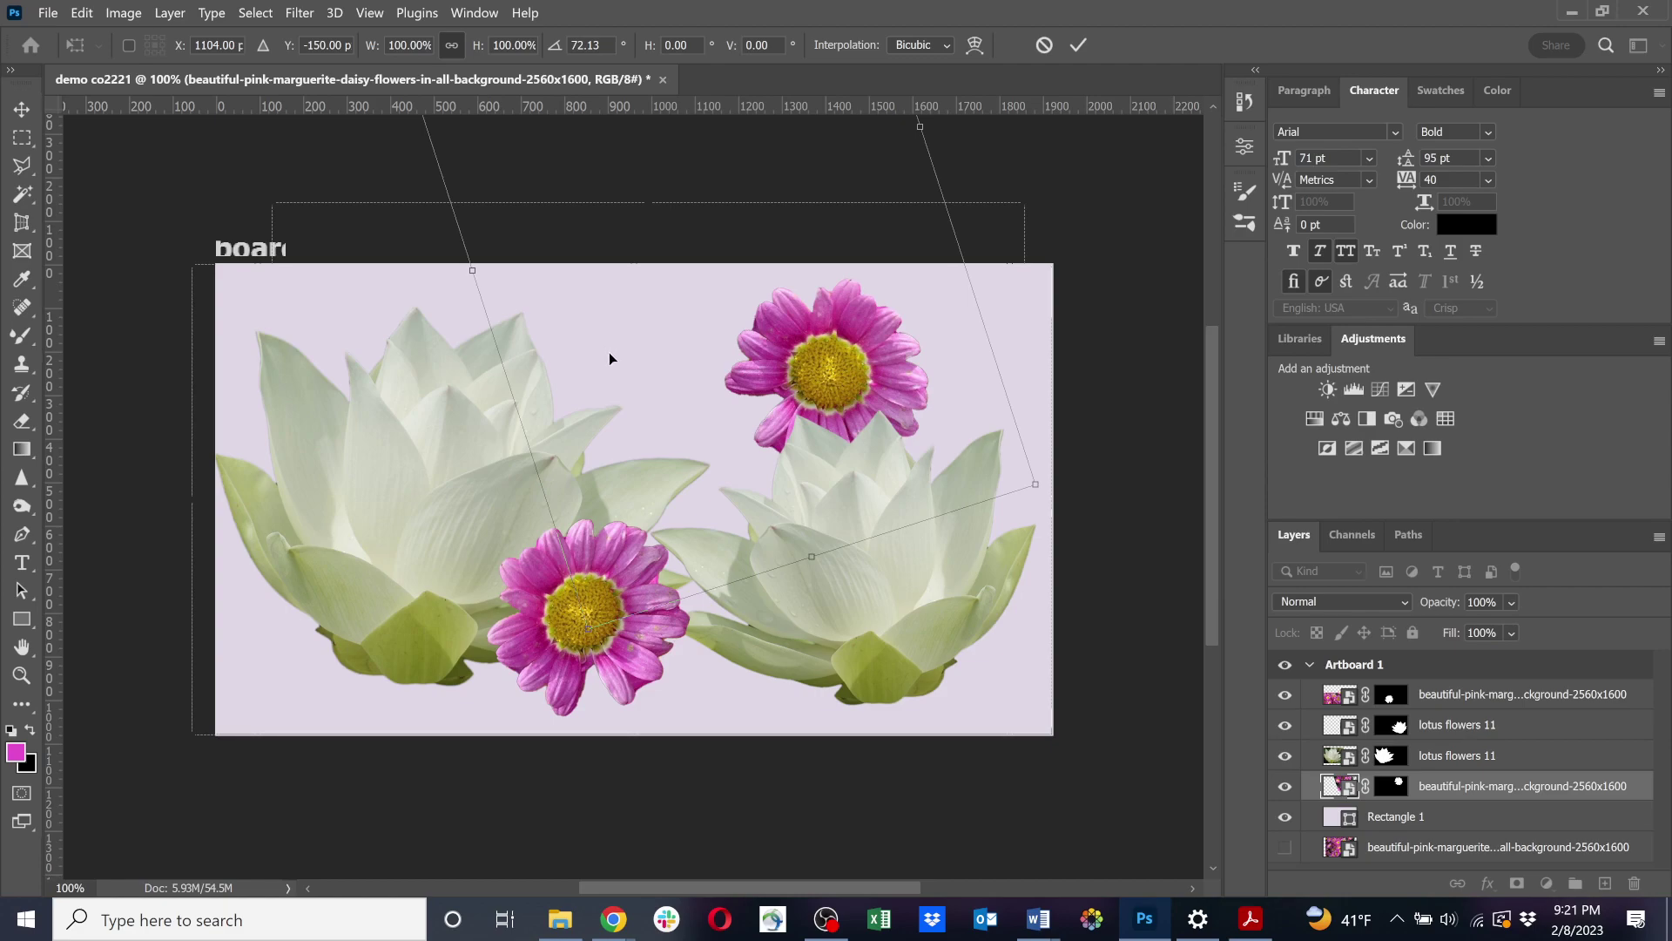
mouse_move(811, 375)
left_mouse_down()
mouse_move(851, 423)
mouse_move(805, 357)
mouse_move(833, 353)
mouse_move(753, 359)
mouse_move(812, 360)
left_mouse_up()
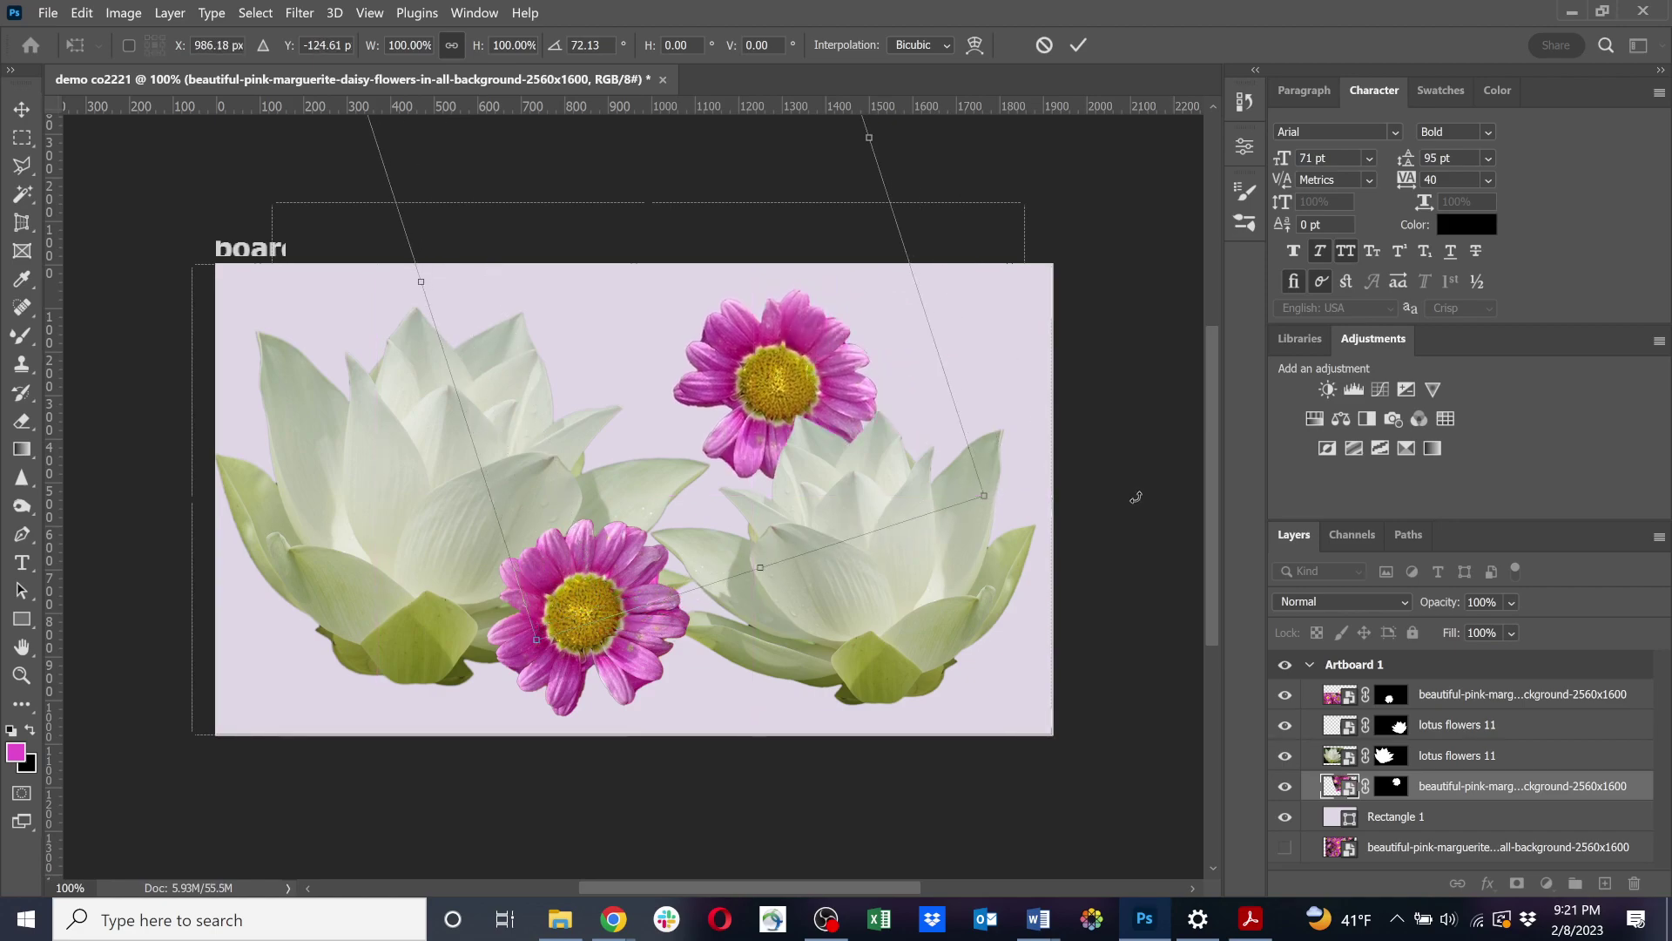
key("Return")
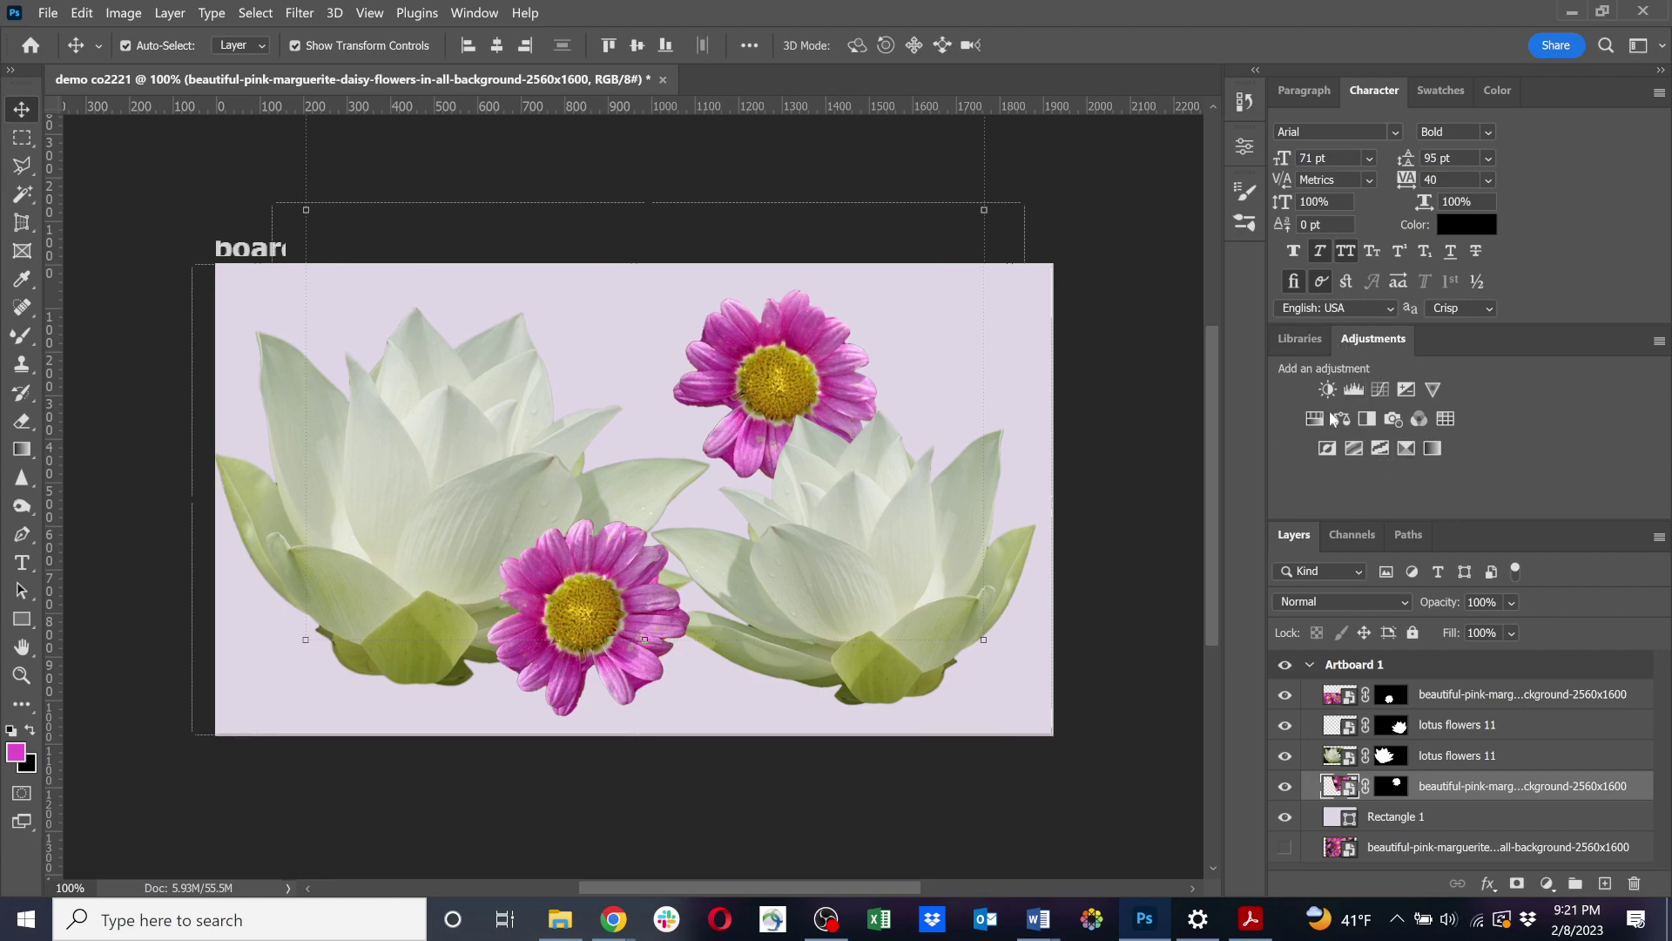
Hide the Adjustments panel and show it again.
left_click(473, 13)
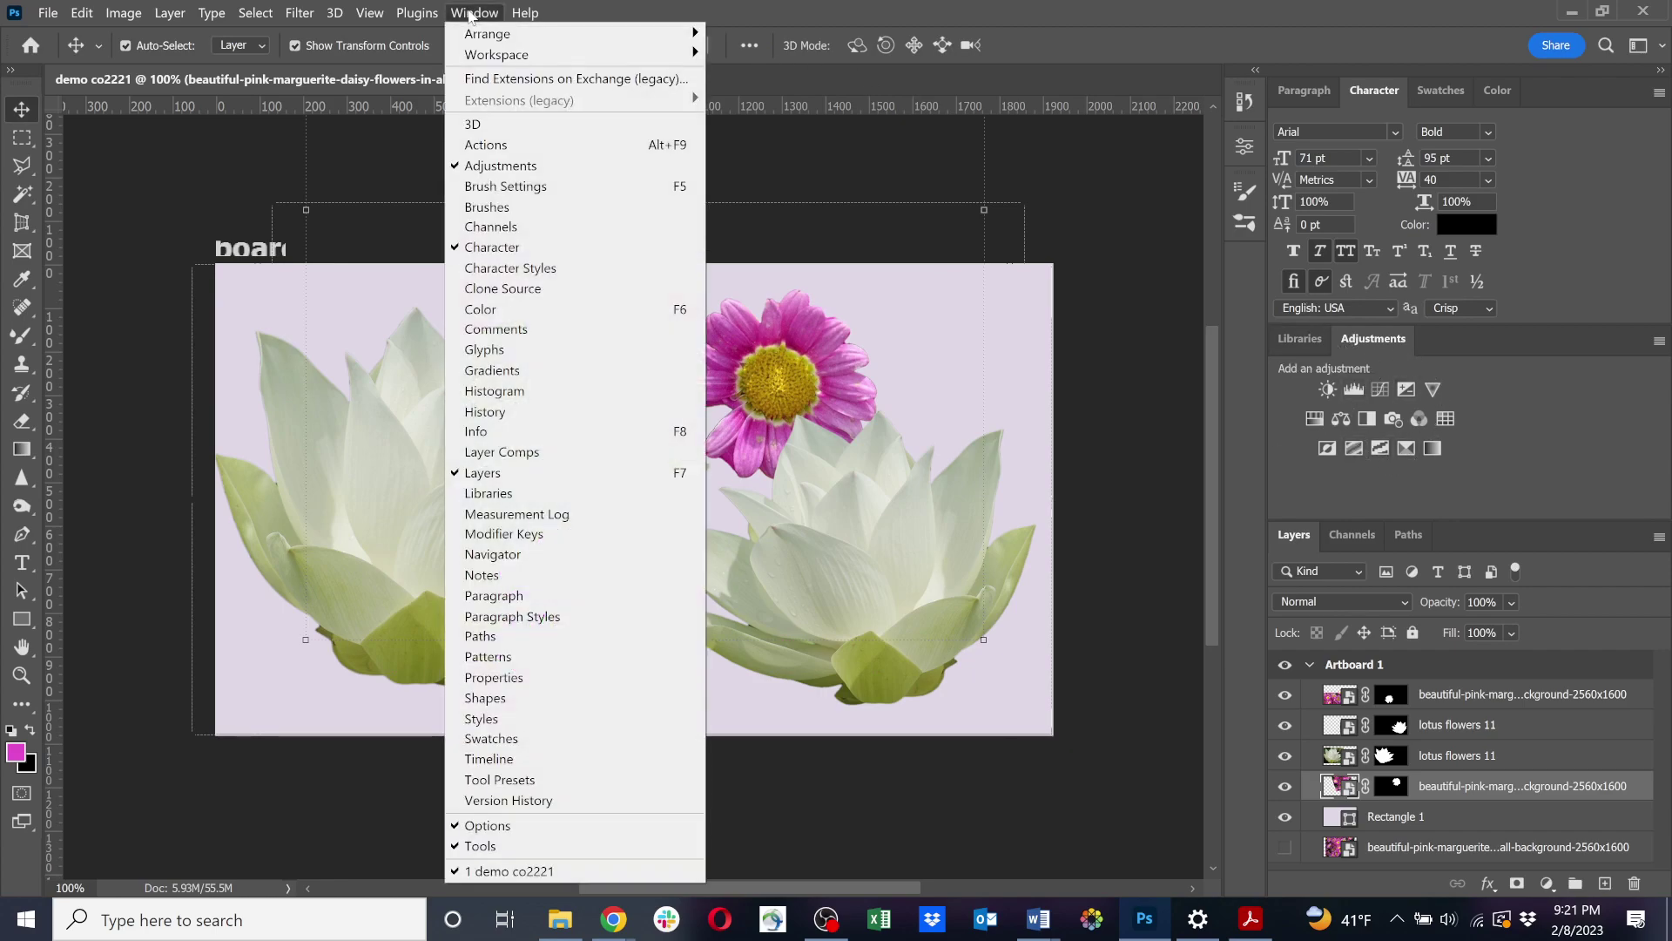
left_click(514, 166)
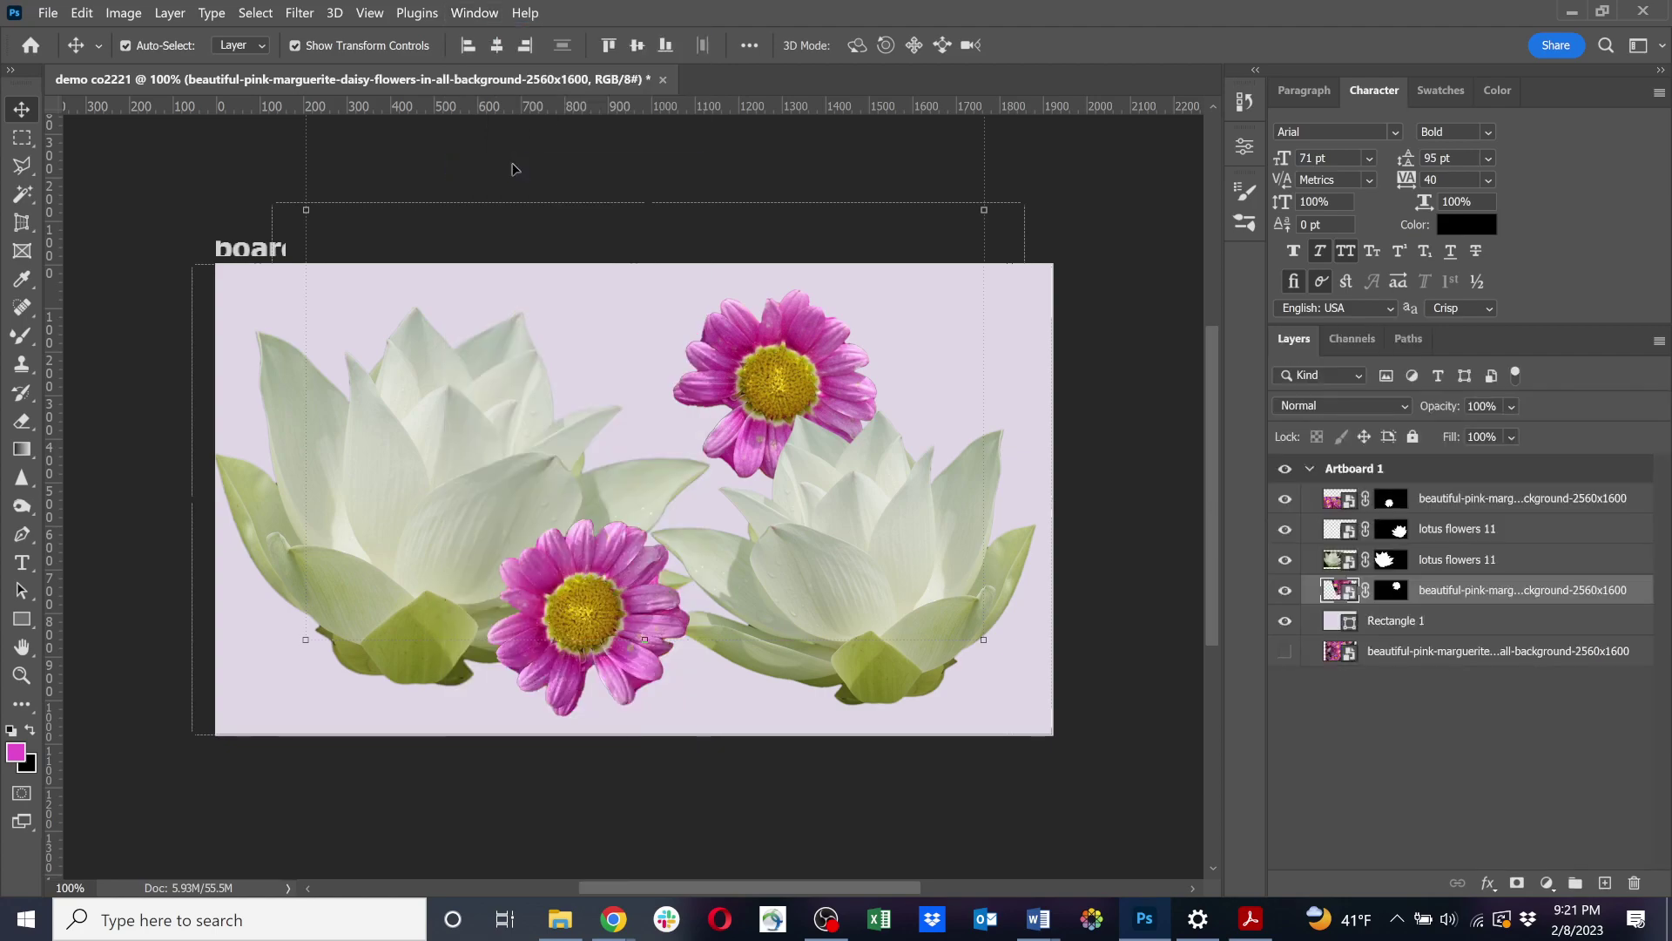
left_click(474, 13)
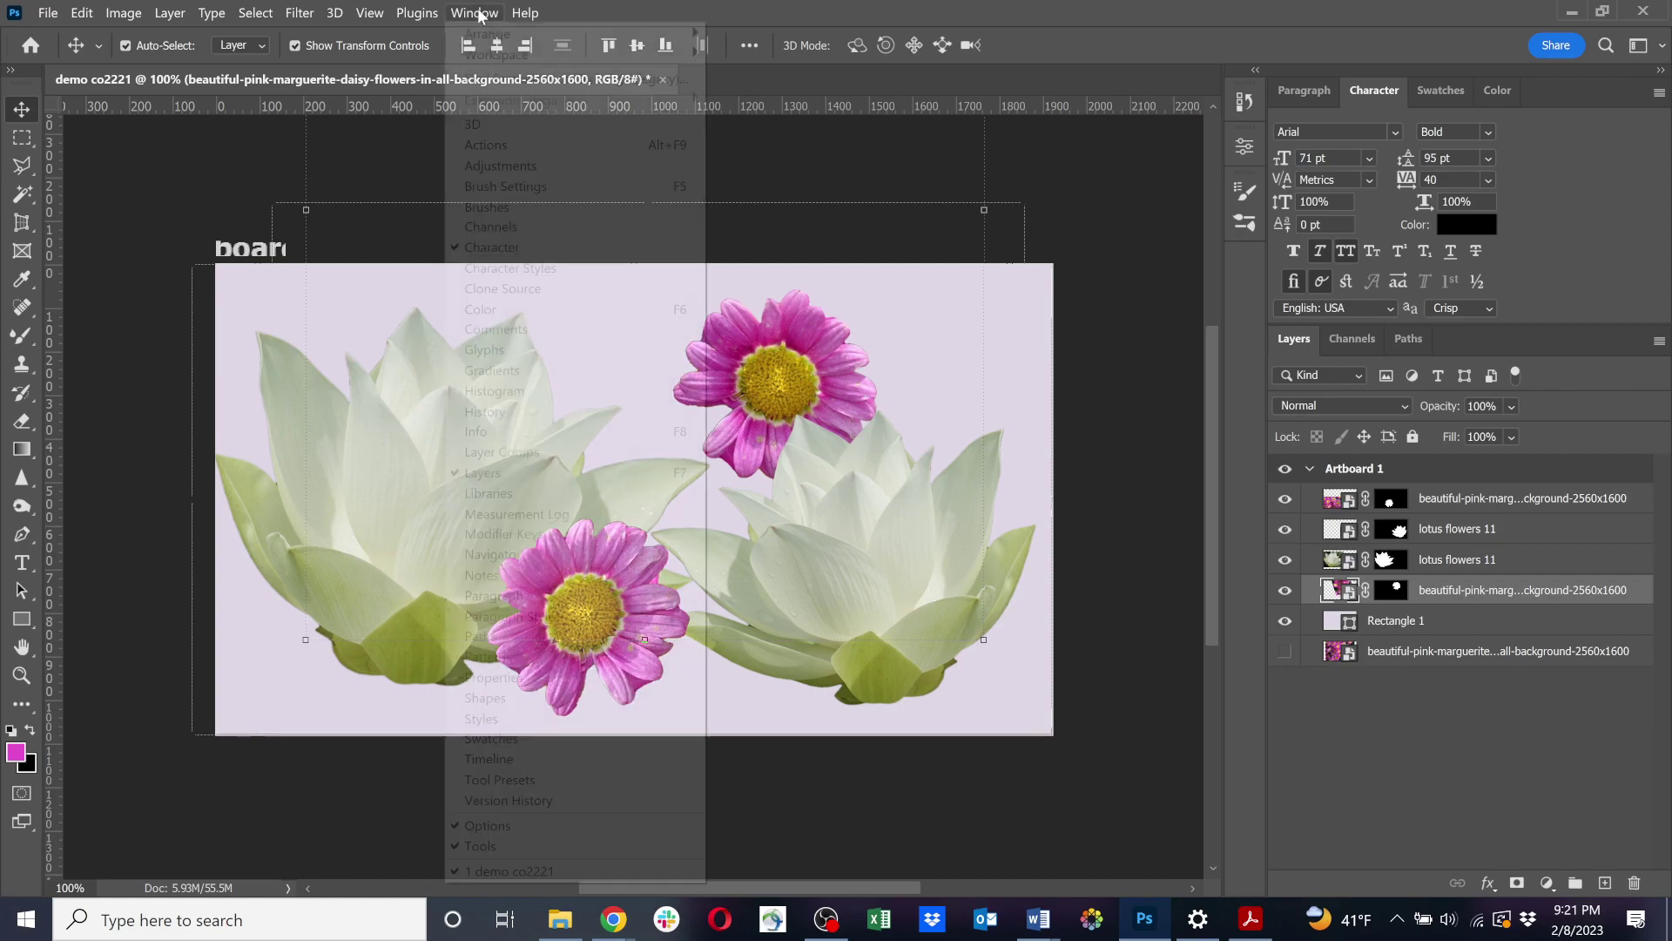
left_click(527, 167)
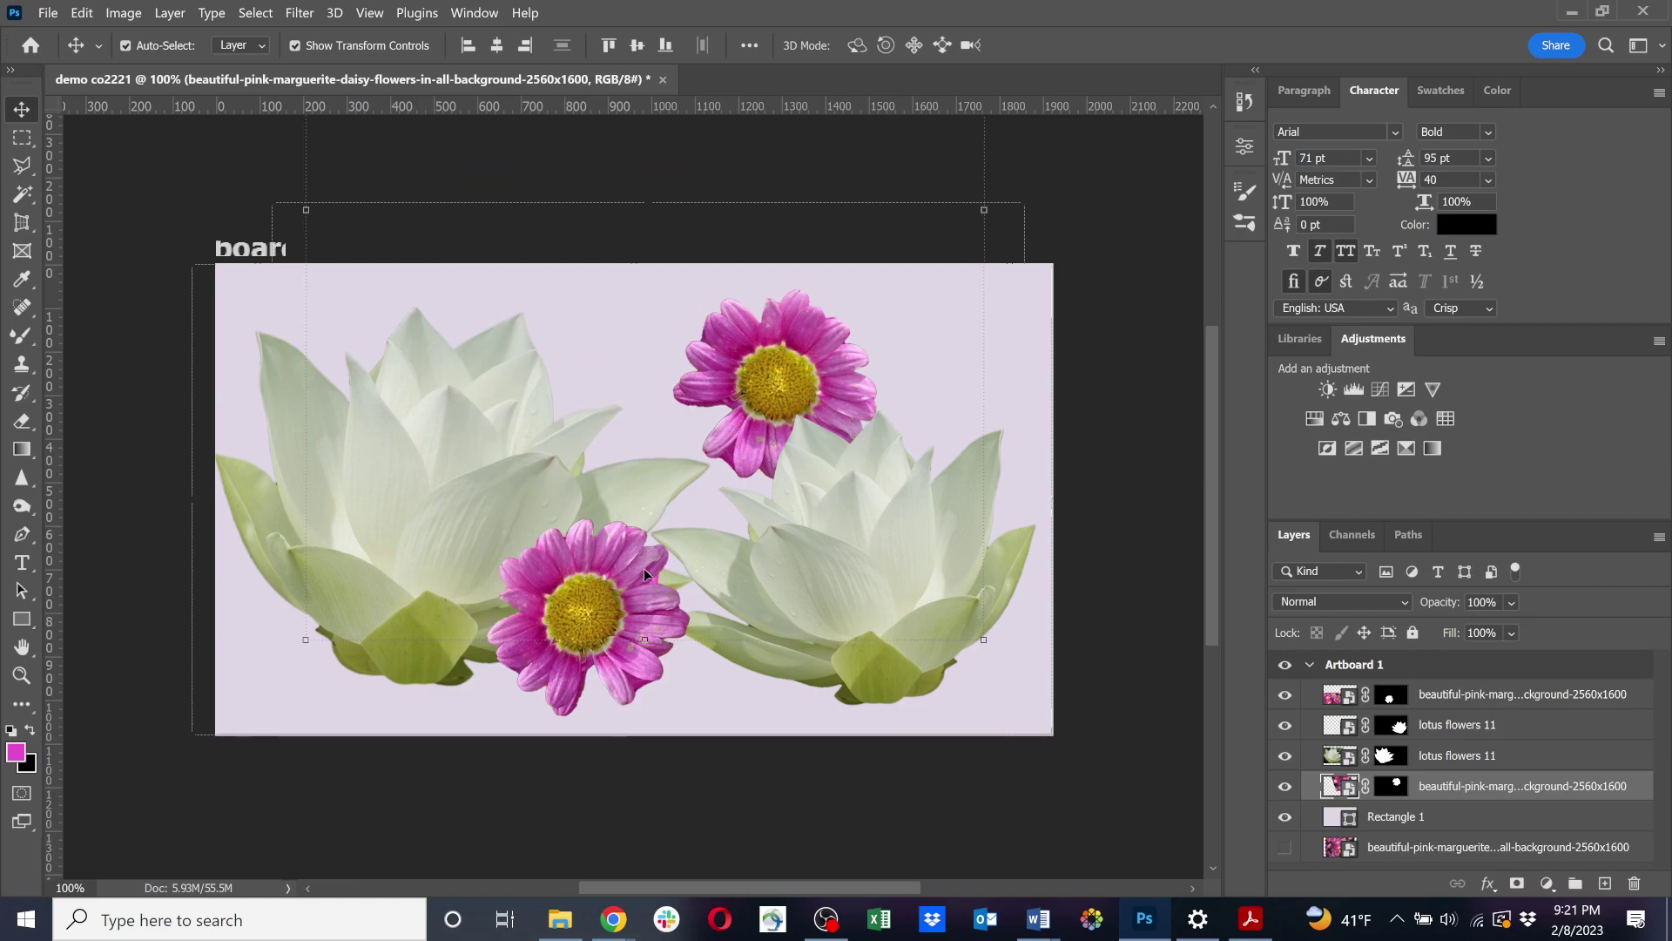
Move the larger lotus slightly down and to the right, and shift the upper daisy slightly left and up.
left_click(544, 471)
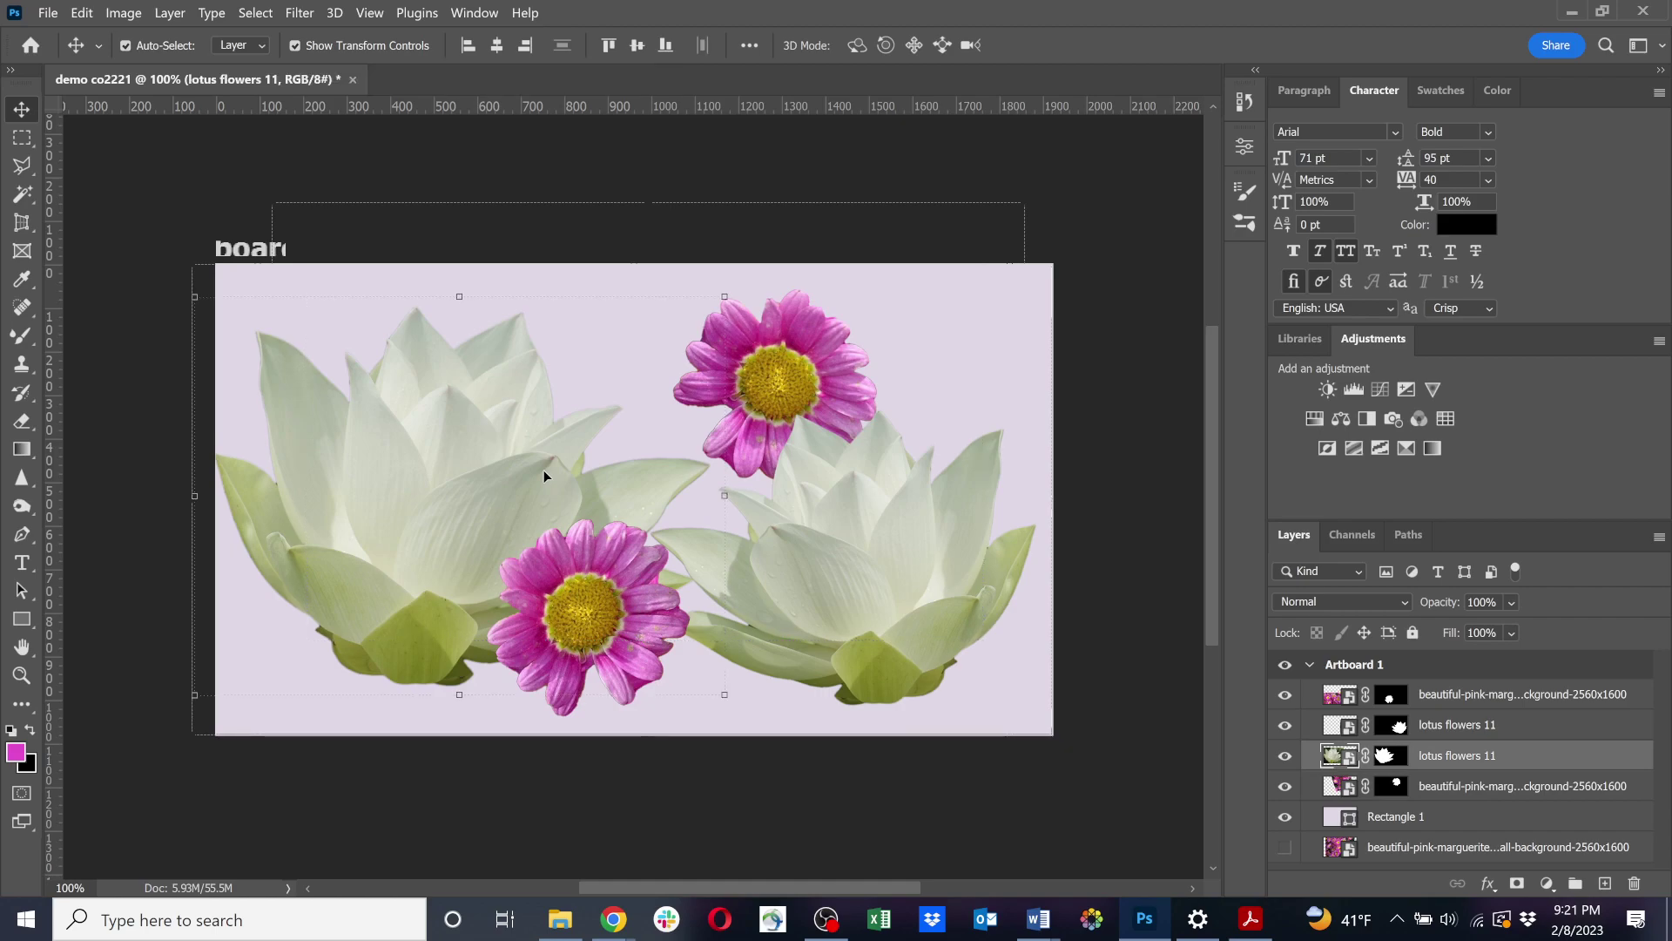
left_click_drag(543, 470, 552, 487)
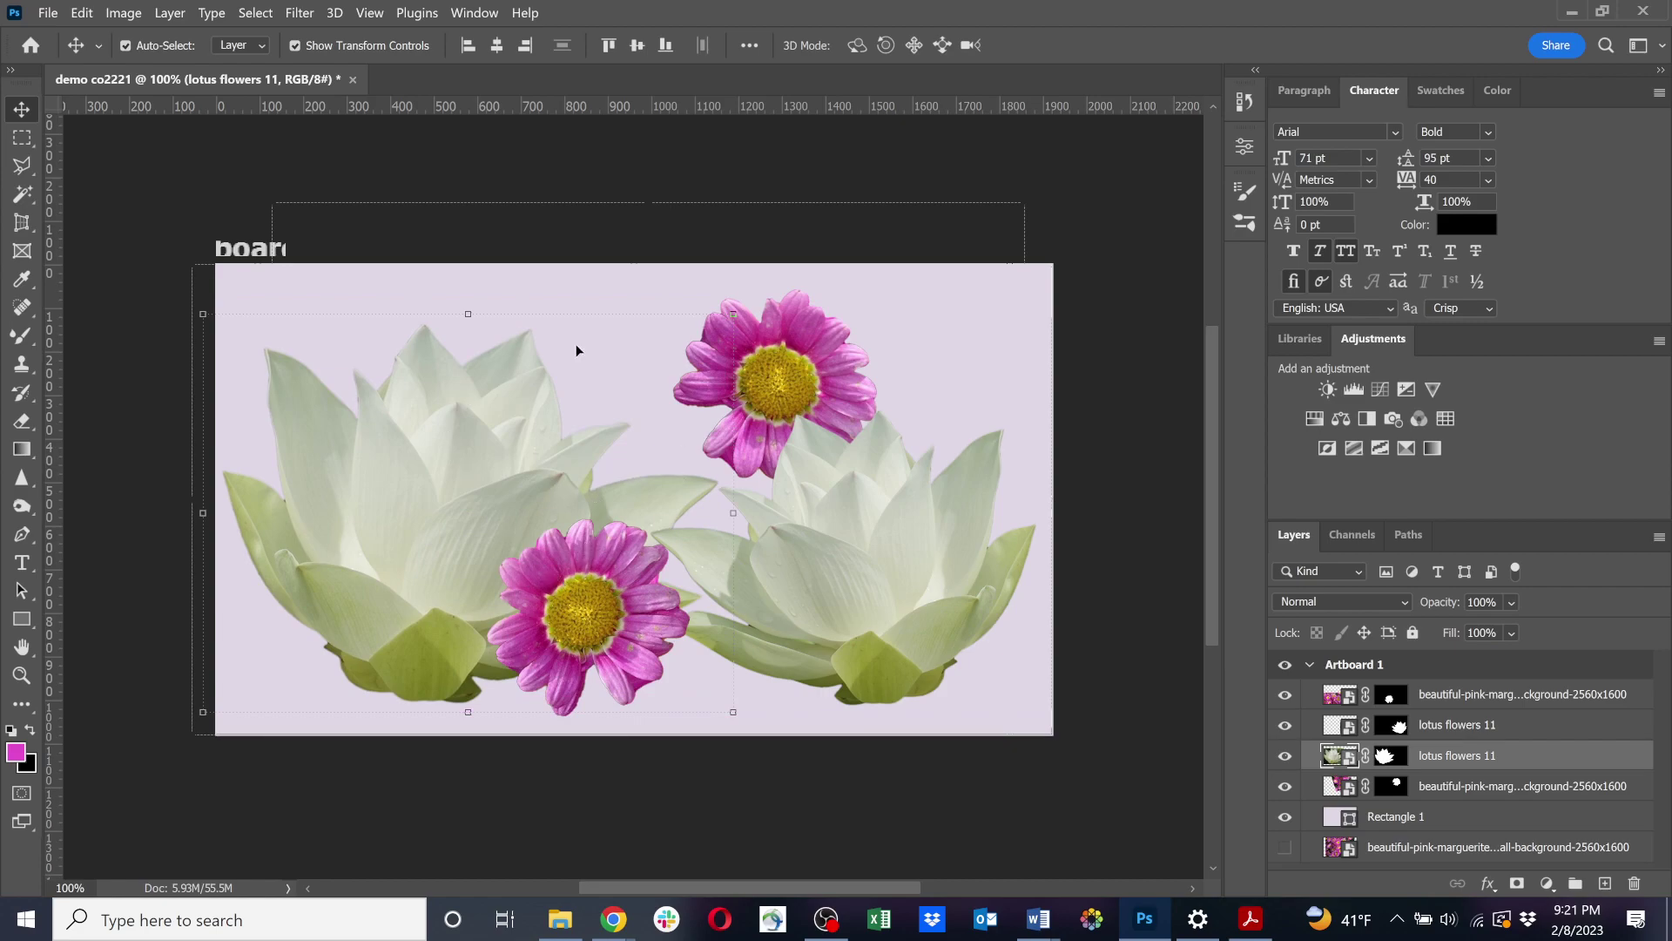
left_click(817, 380)
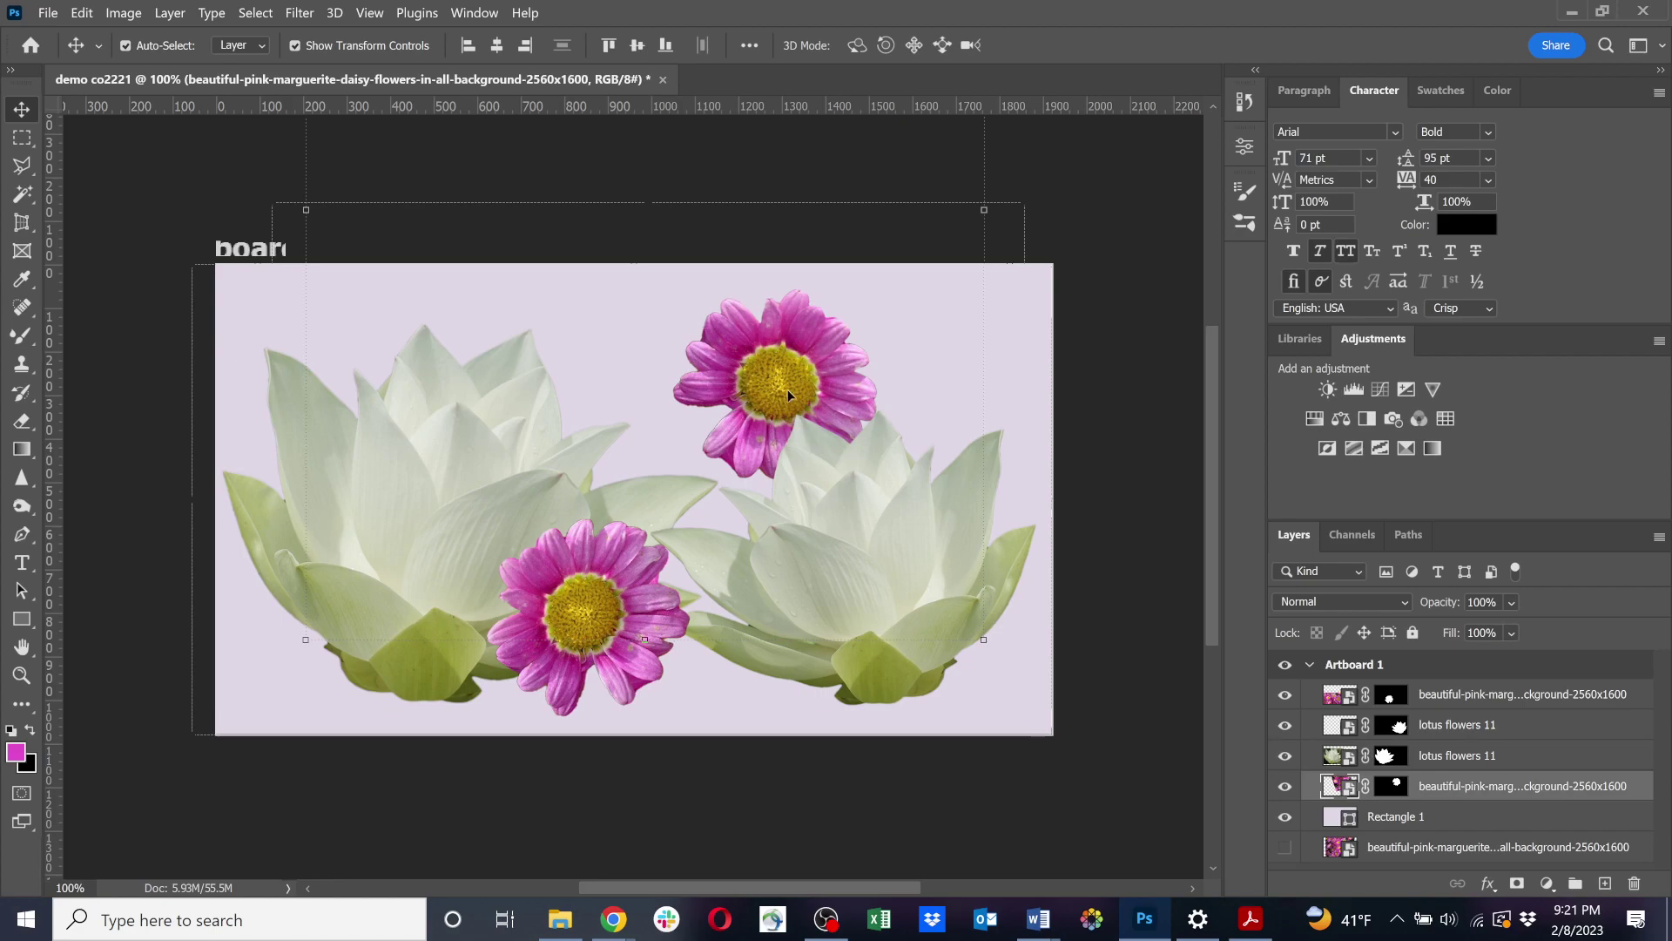
left_click_drag(850, 359, 807, 367)
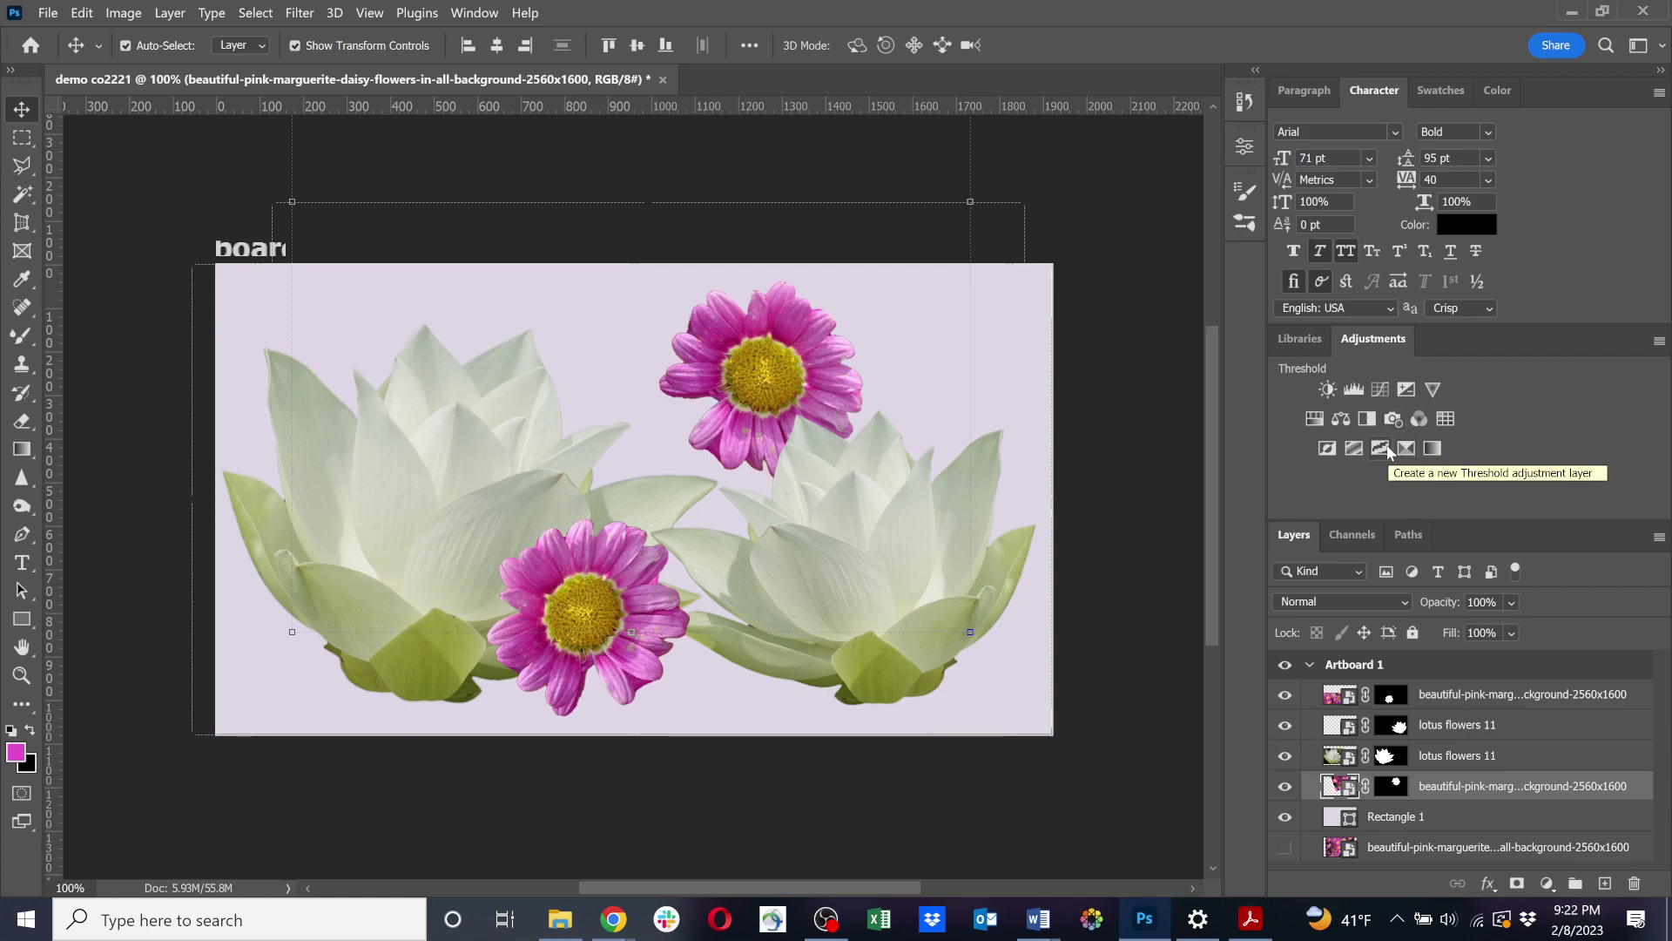
Add a Levels adjustment above the upper daisy and clip it to that daisy's layer.
left_click(1353, 391)
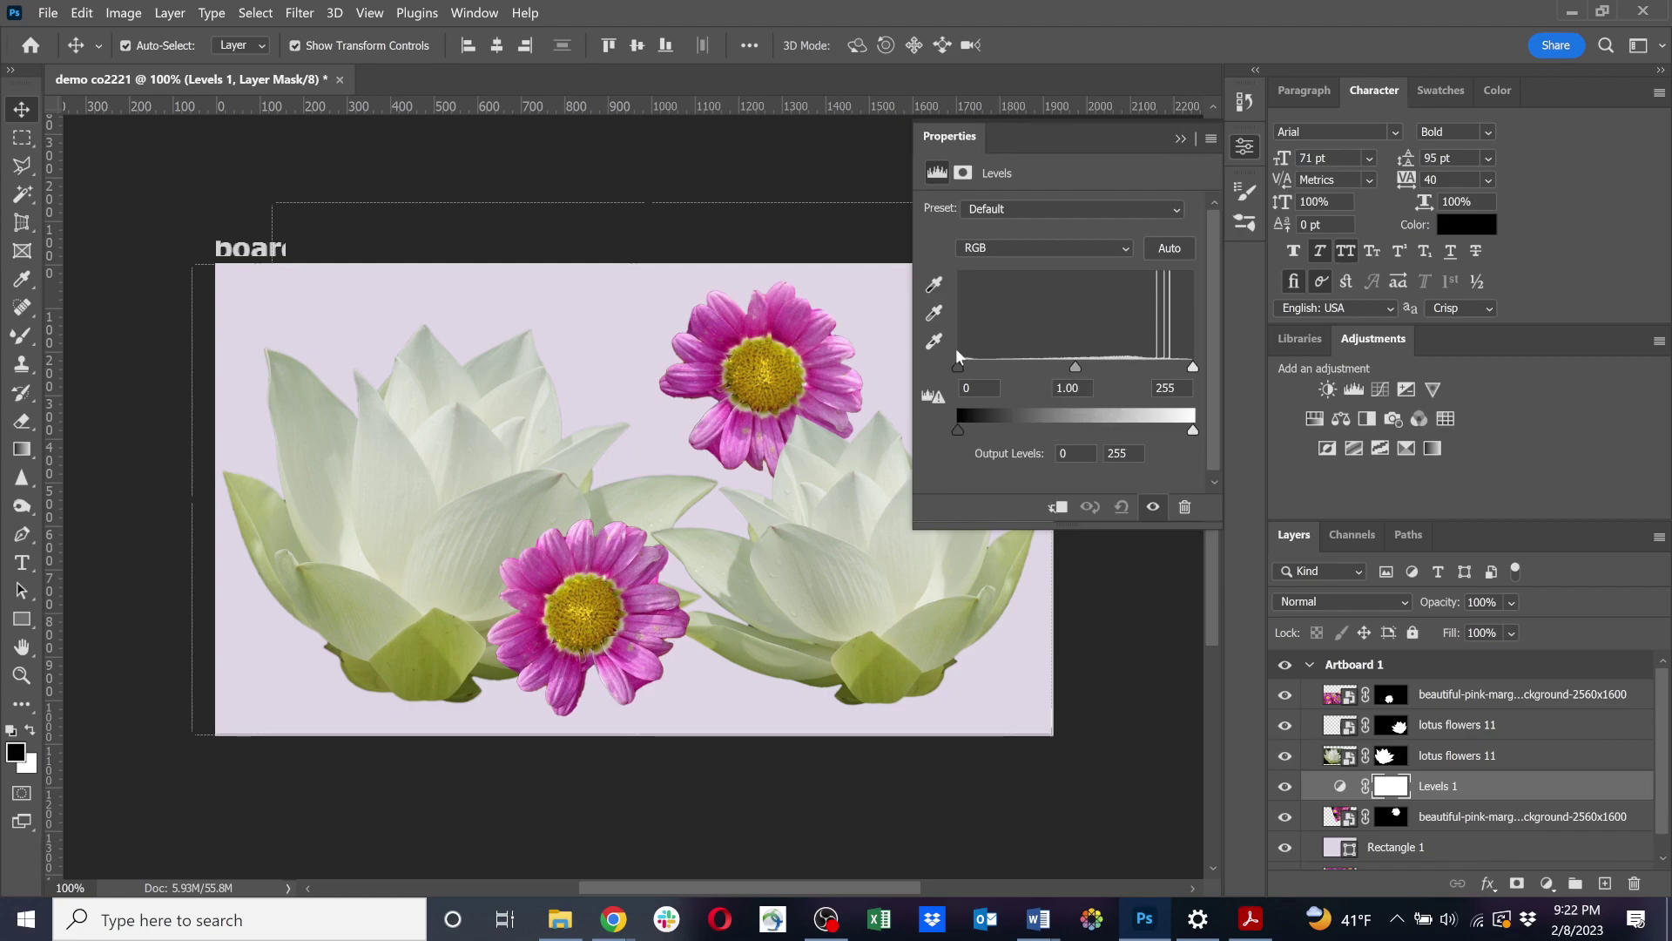
mouse_move(959, 366)
left_mouse_down()
mouse_move(1012, 364)
mouse_move(956, 369)
left_mouse_up()
left_click_drag(1194, 365, 1230, 361)
mouse_move(957, 366)
left_mouse_down()
mouse_move(1074, 370)
mouse_move(937, 373)
left_mouse_up()
left_click_drag(1192, 367, 1241, 363)
left_click_drag(1511, 786, 1507, 781)
right_click(1504, 786)
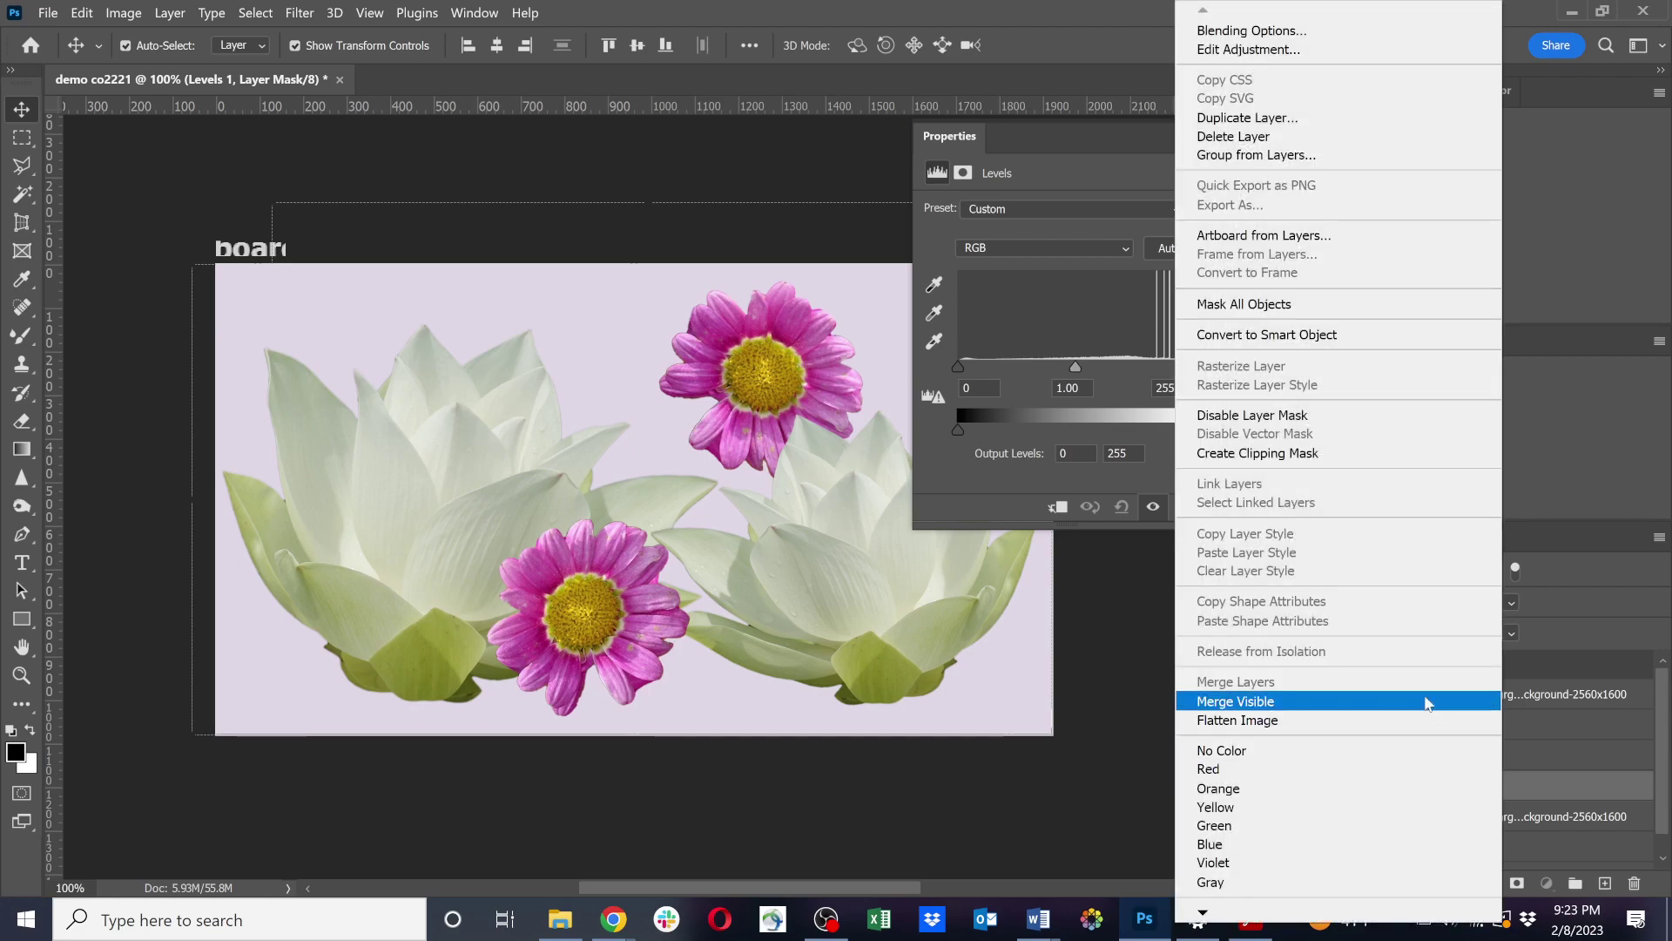
left_click(1364, 457)
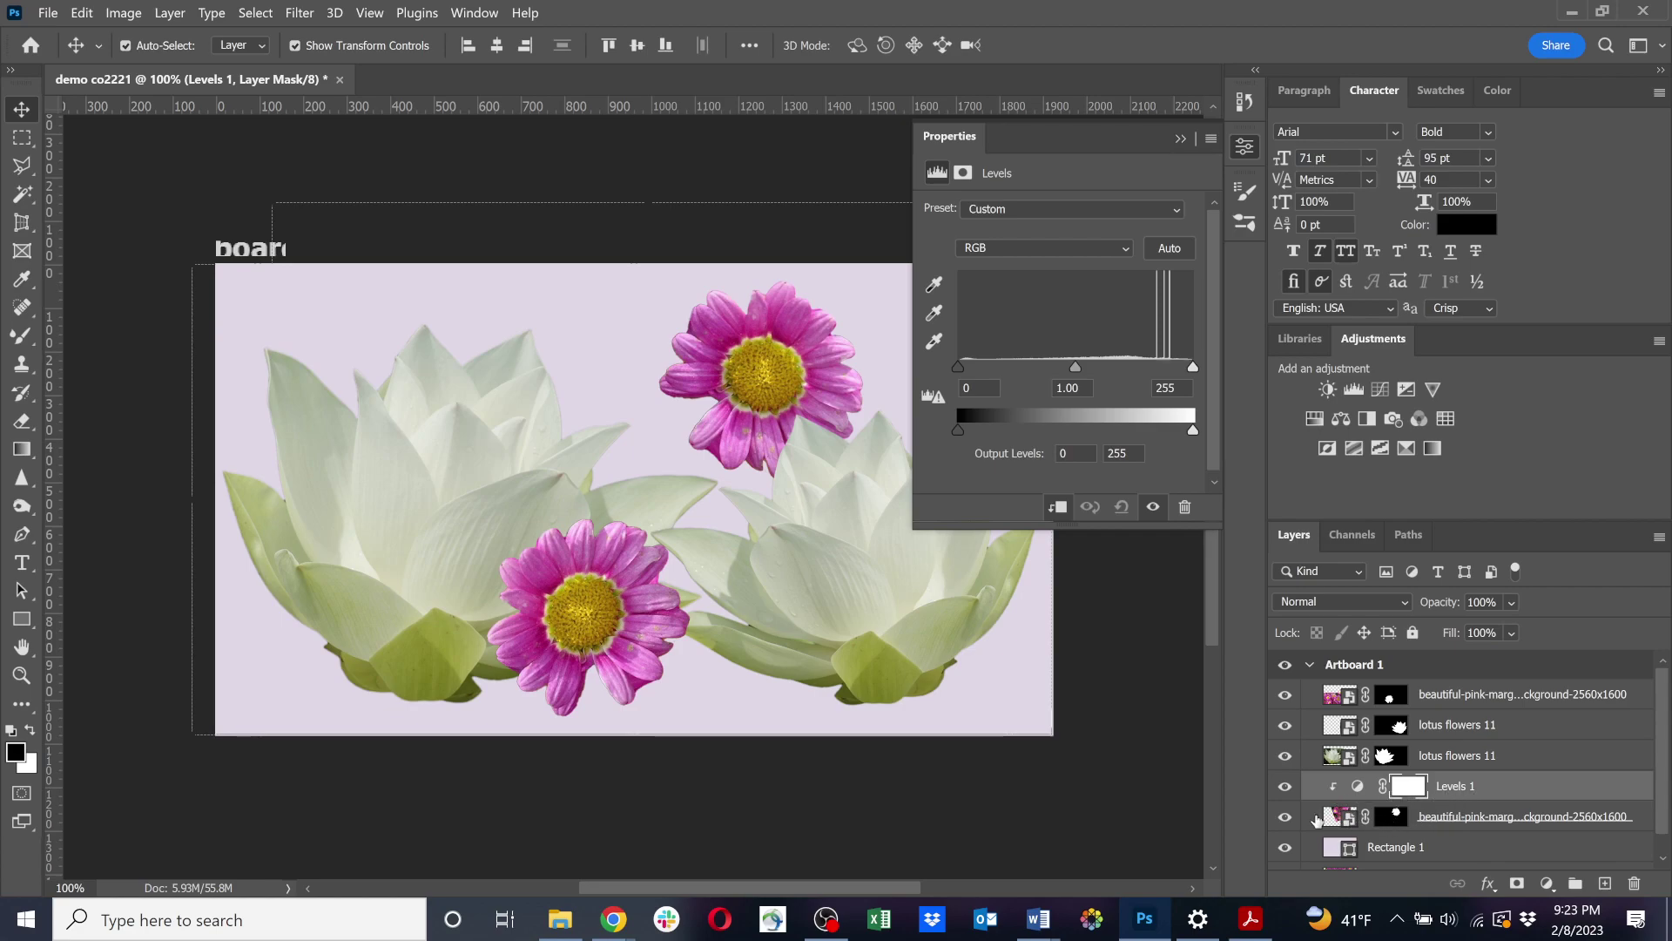
Set the upper daisy's Levels to black point 13, midtones 1.64 and white point 255.
left_click_drag(1191, 368, 1175, 372)
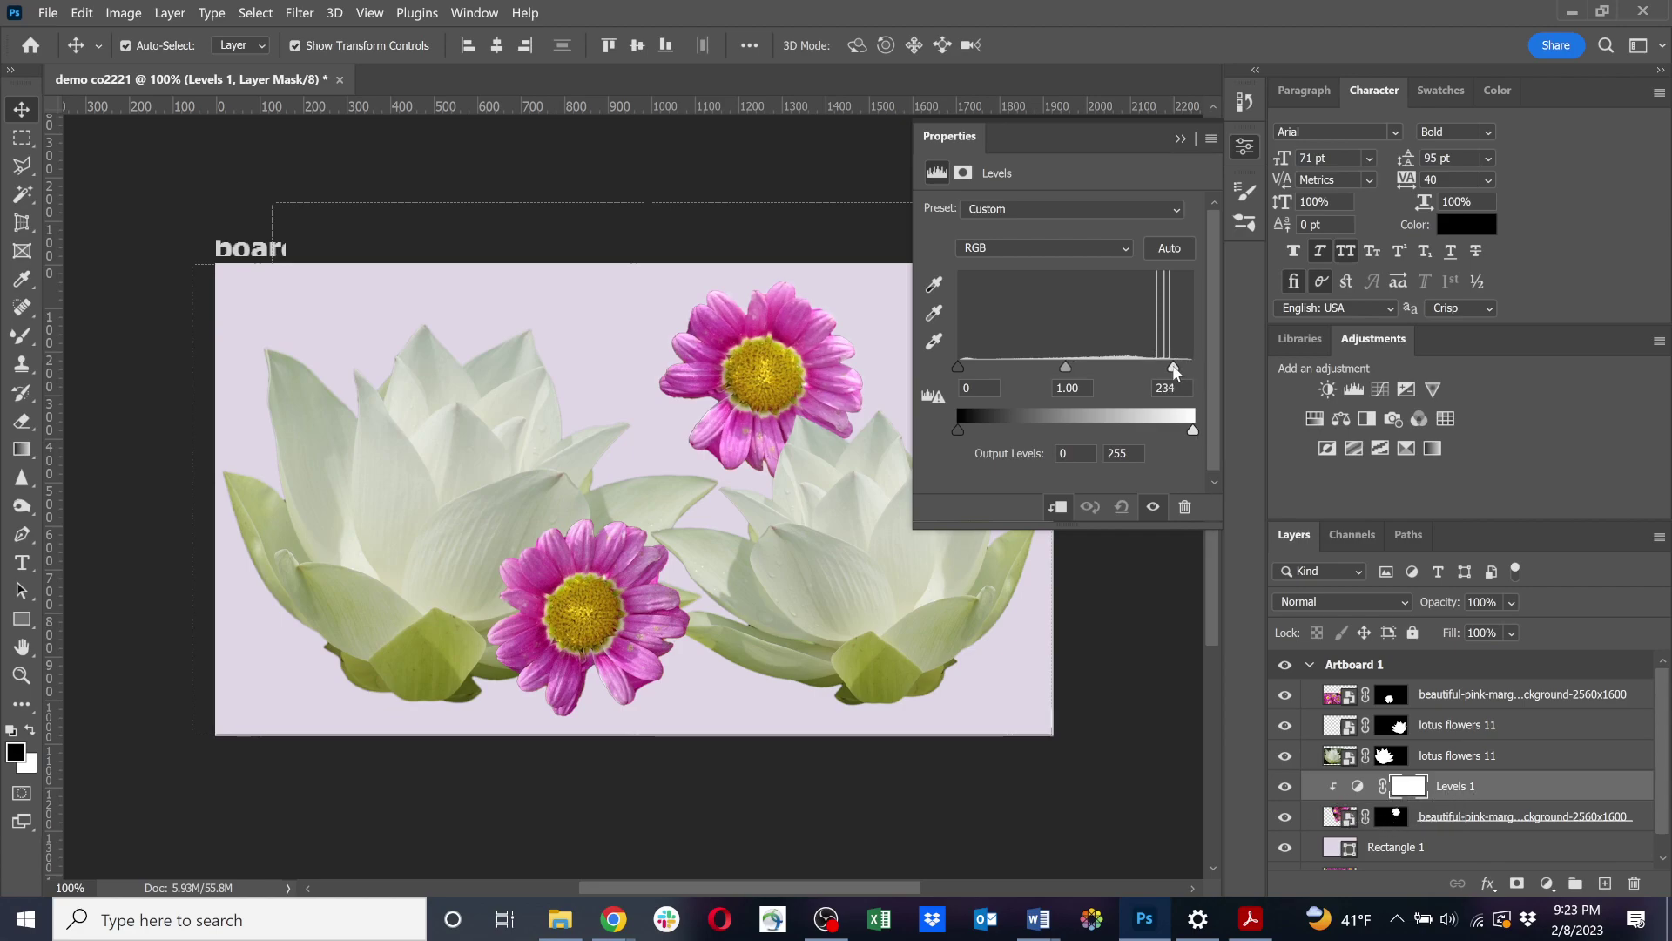
mouse_move(960, 367)
left_mouse_down()
mouse_move(986, 368)
mouse_move(930, 367)
left_mouse_up()
left_click_drag(1069, 368, 1048, 368)
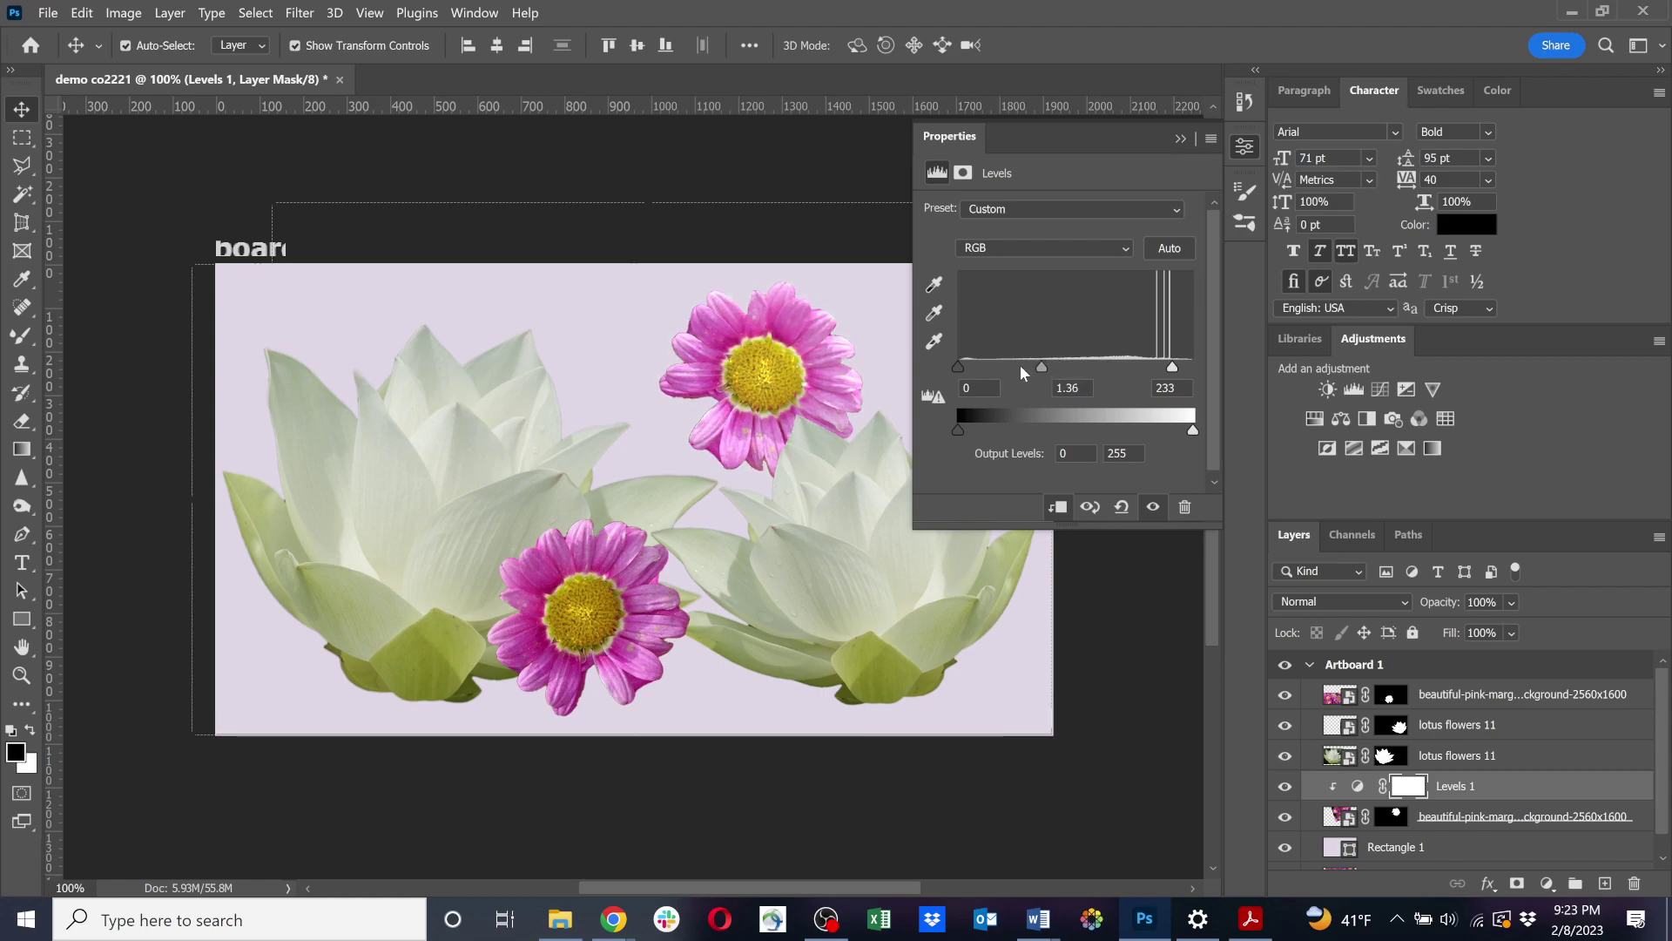
left_click_drag(1173, 370, 1193, 373)
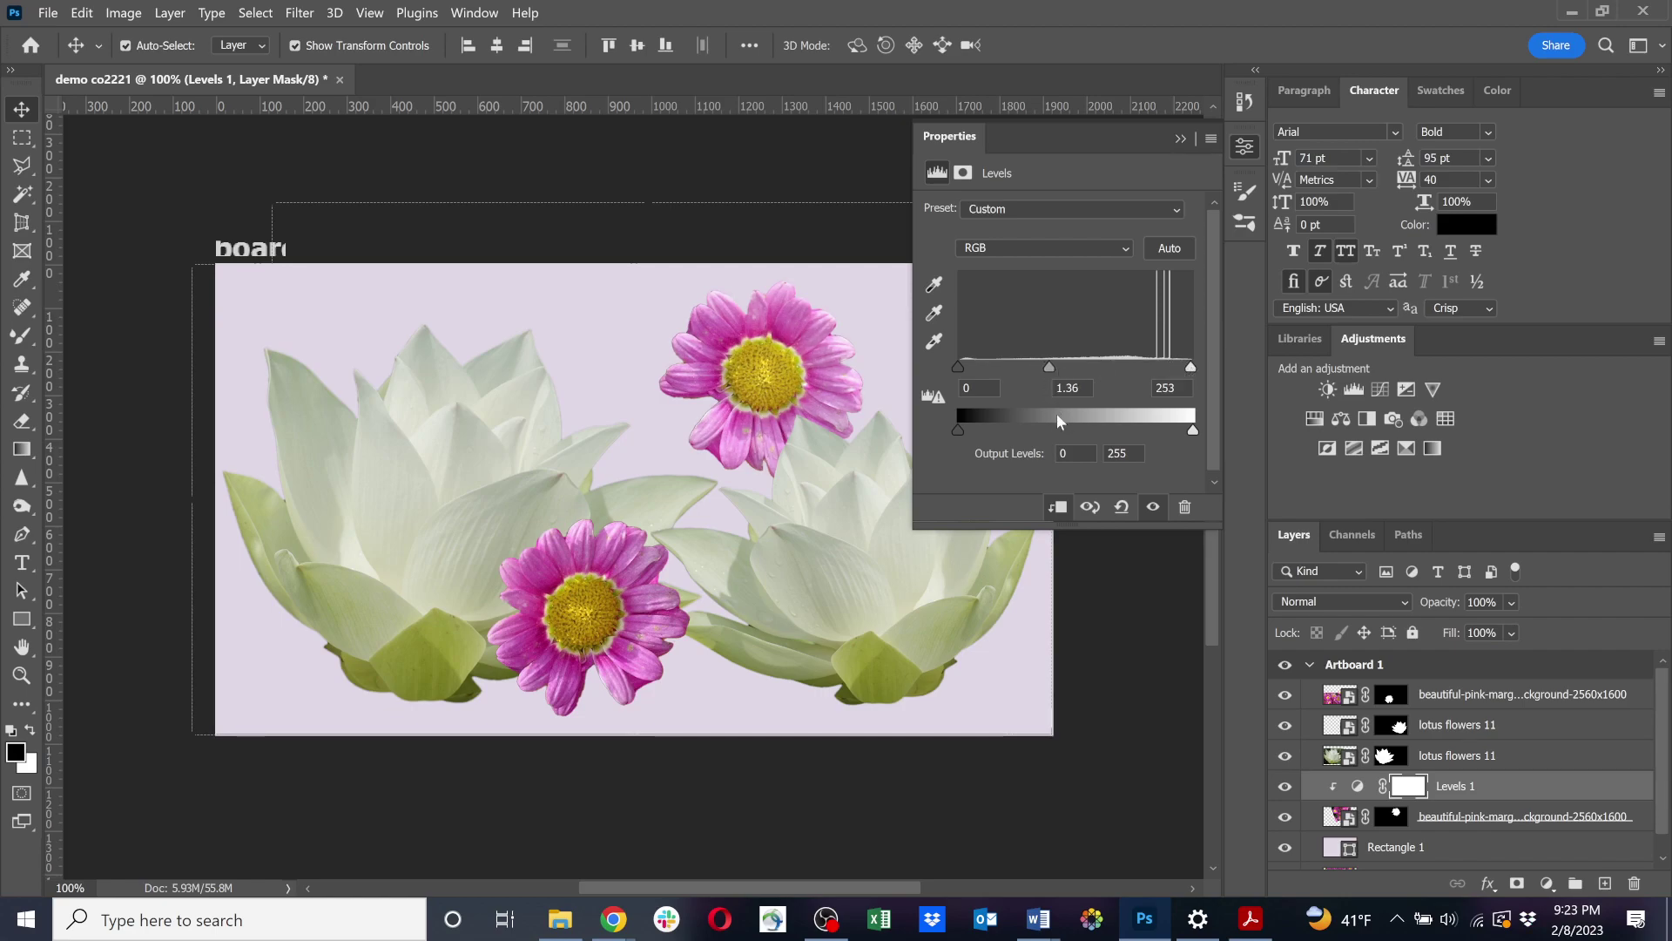
left_click_drag(1047, 367, 1035, 370)
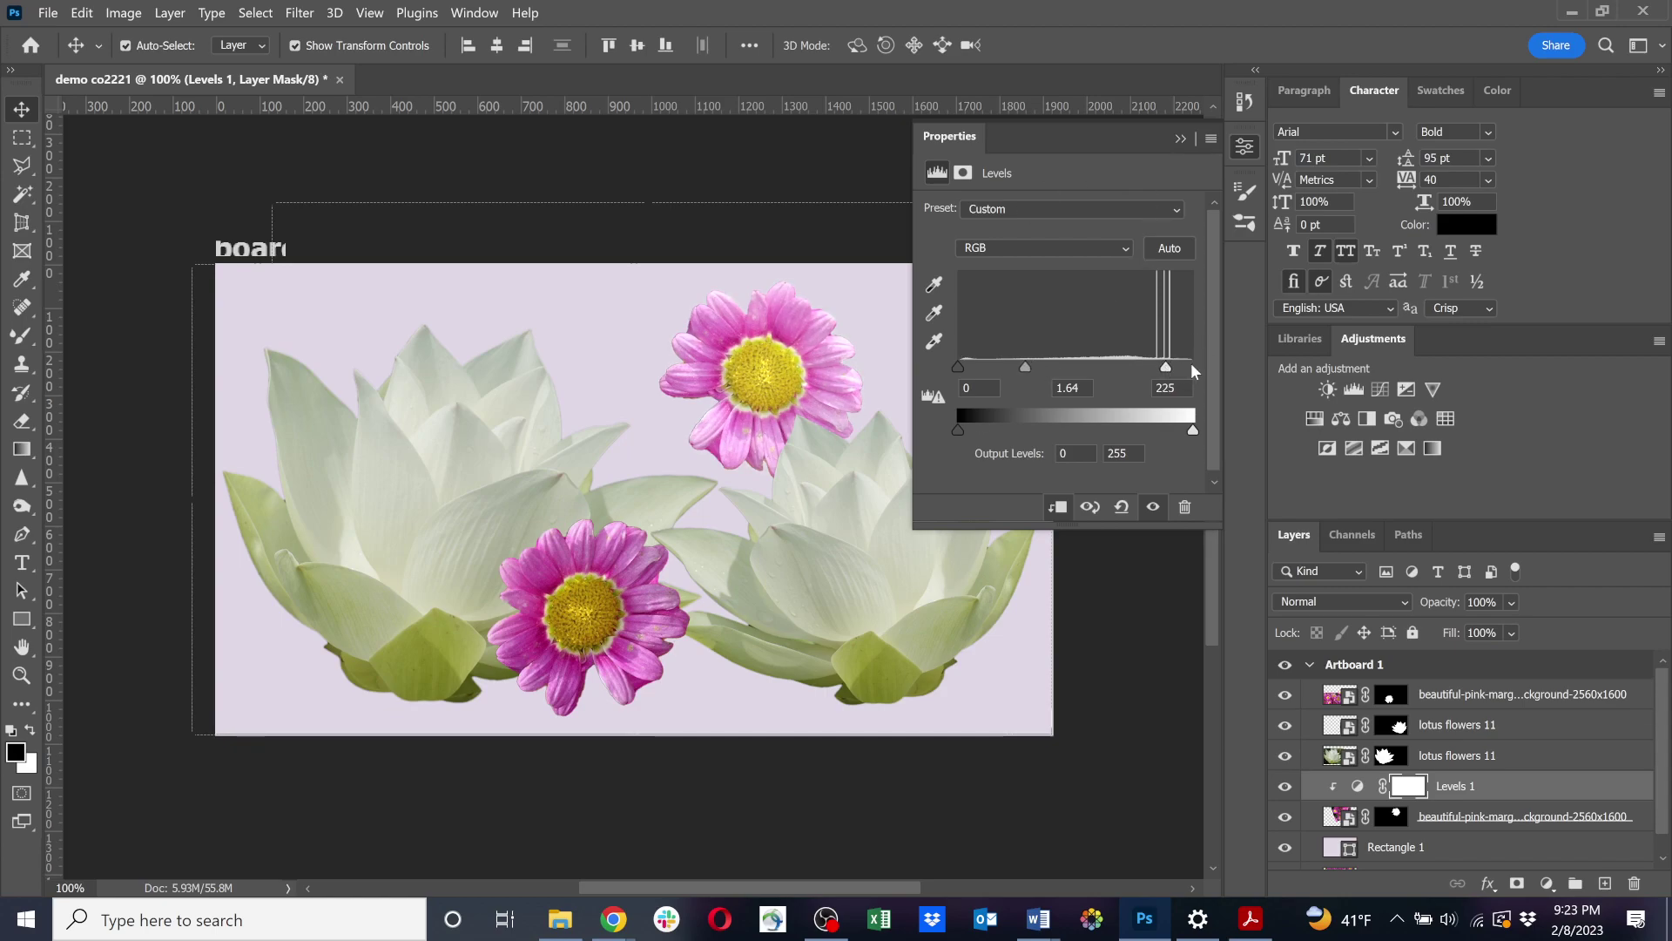
left_click_drag(1192, 364, 1195, 366)
left_click_drag(957, 368, 970, 371)
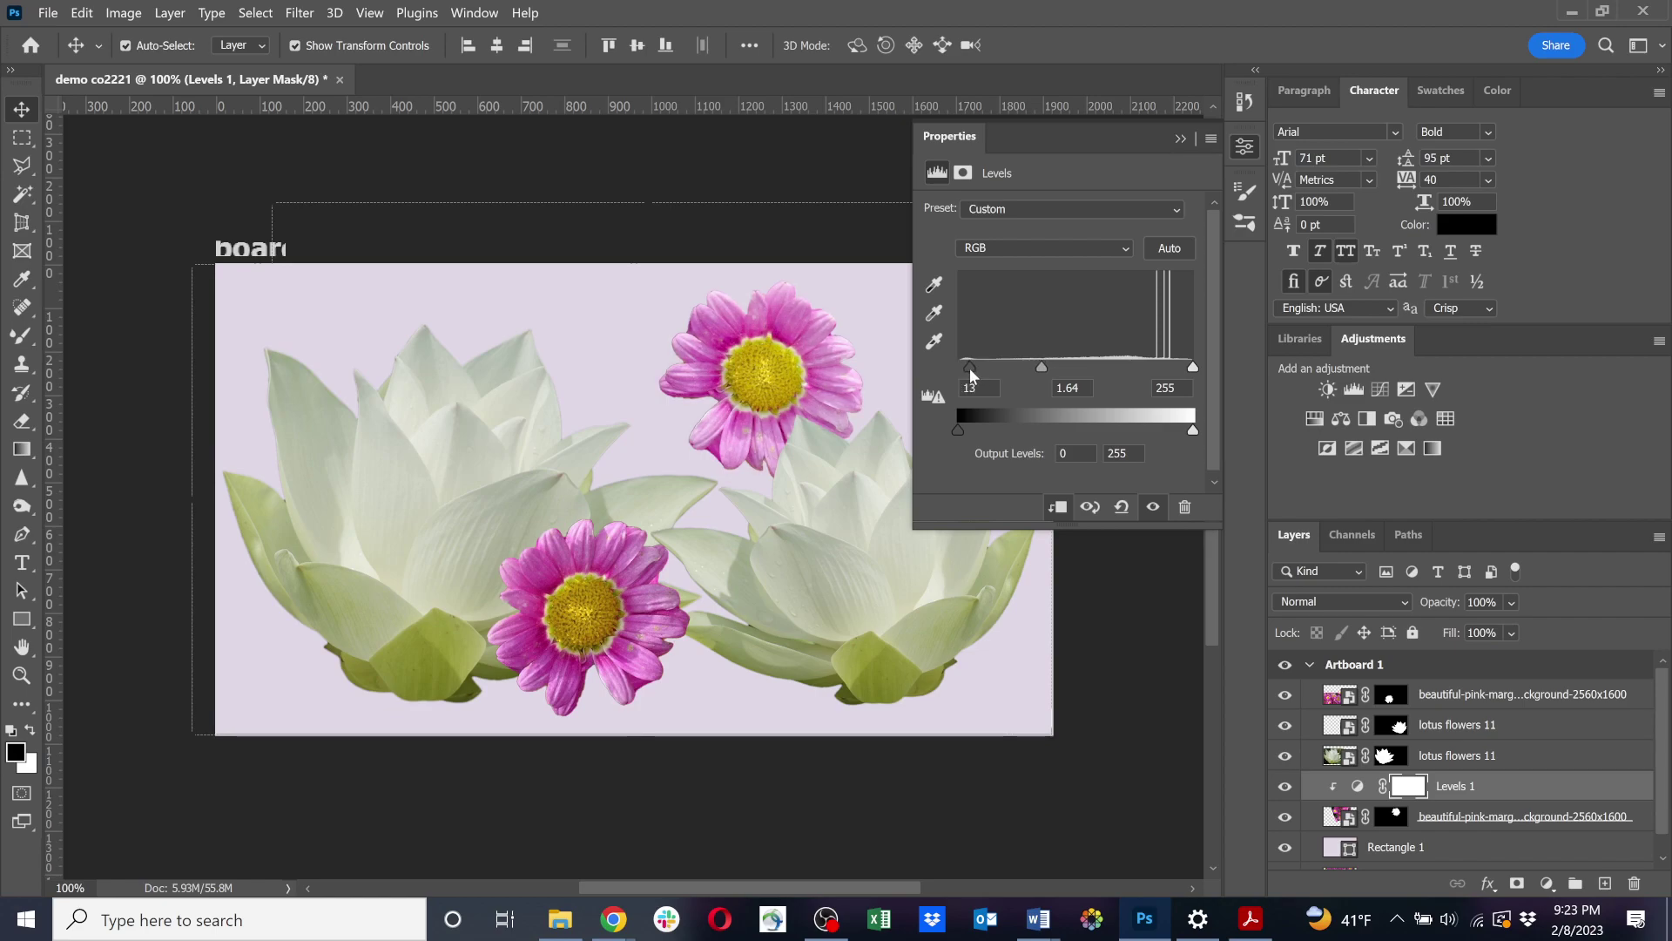
left_click(1182, 137)
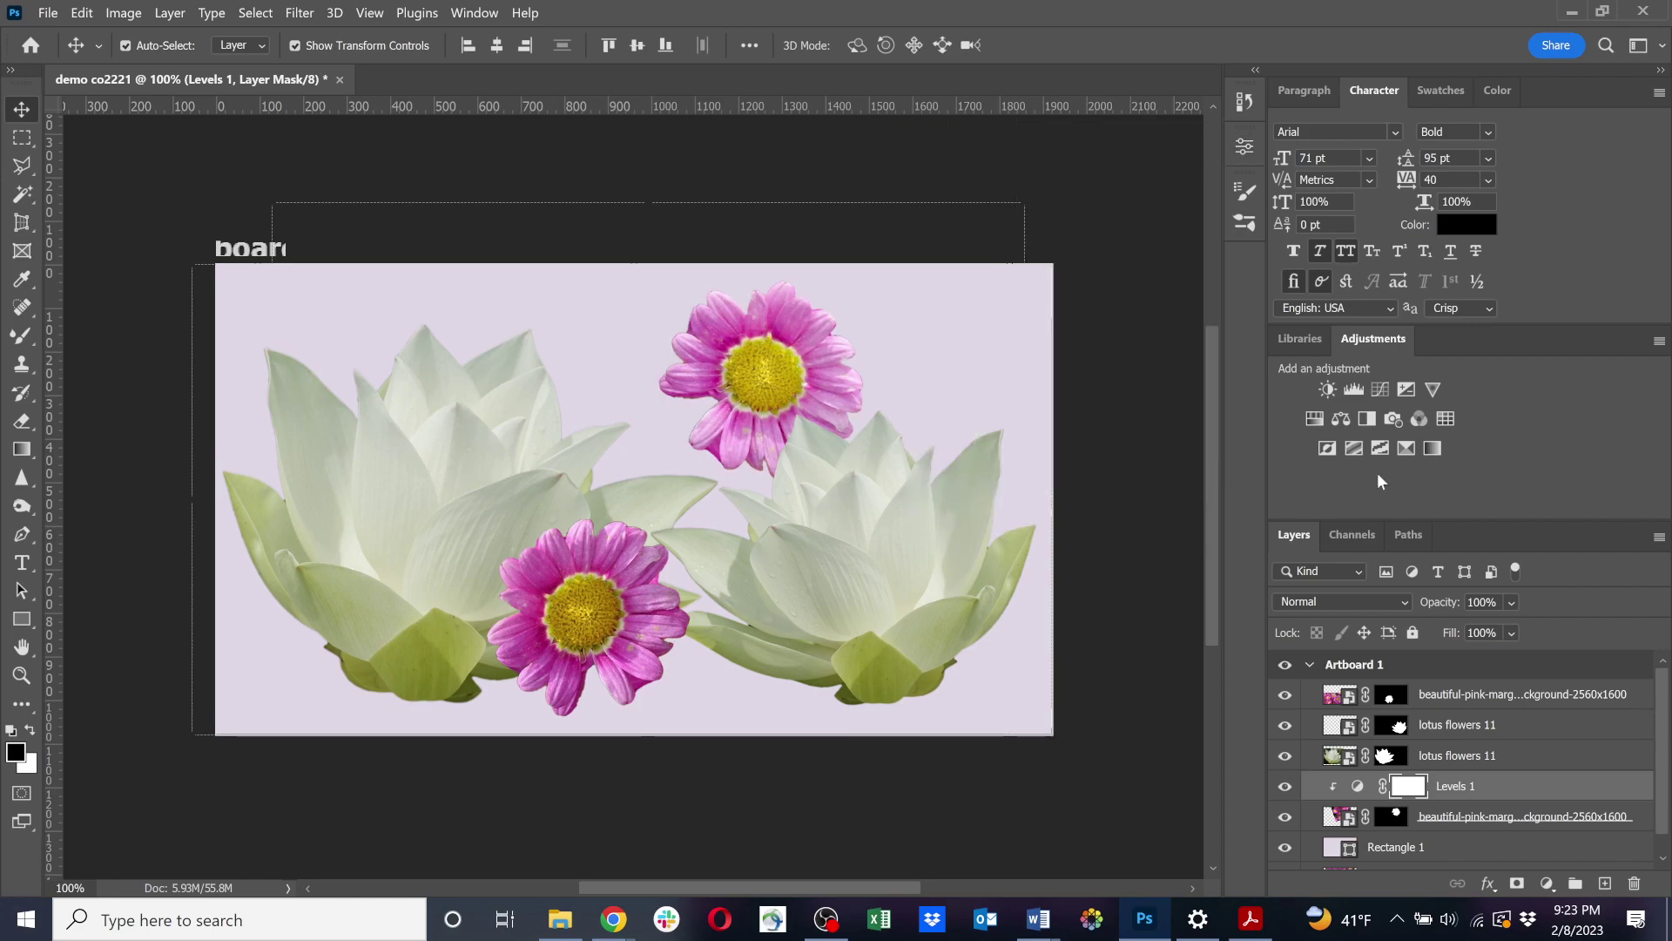
Copy the upper daisy's Levels adjustment above the lower daisy's layer and clip it to that daisy.
left_click(1497, 791)
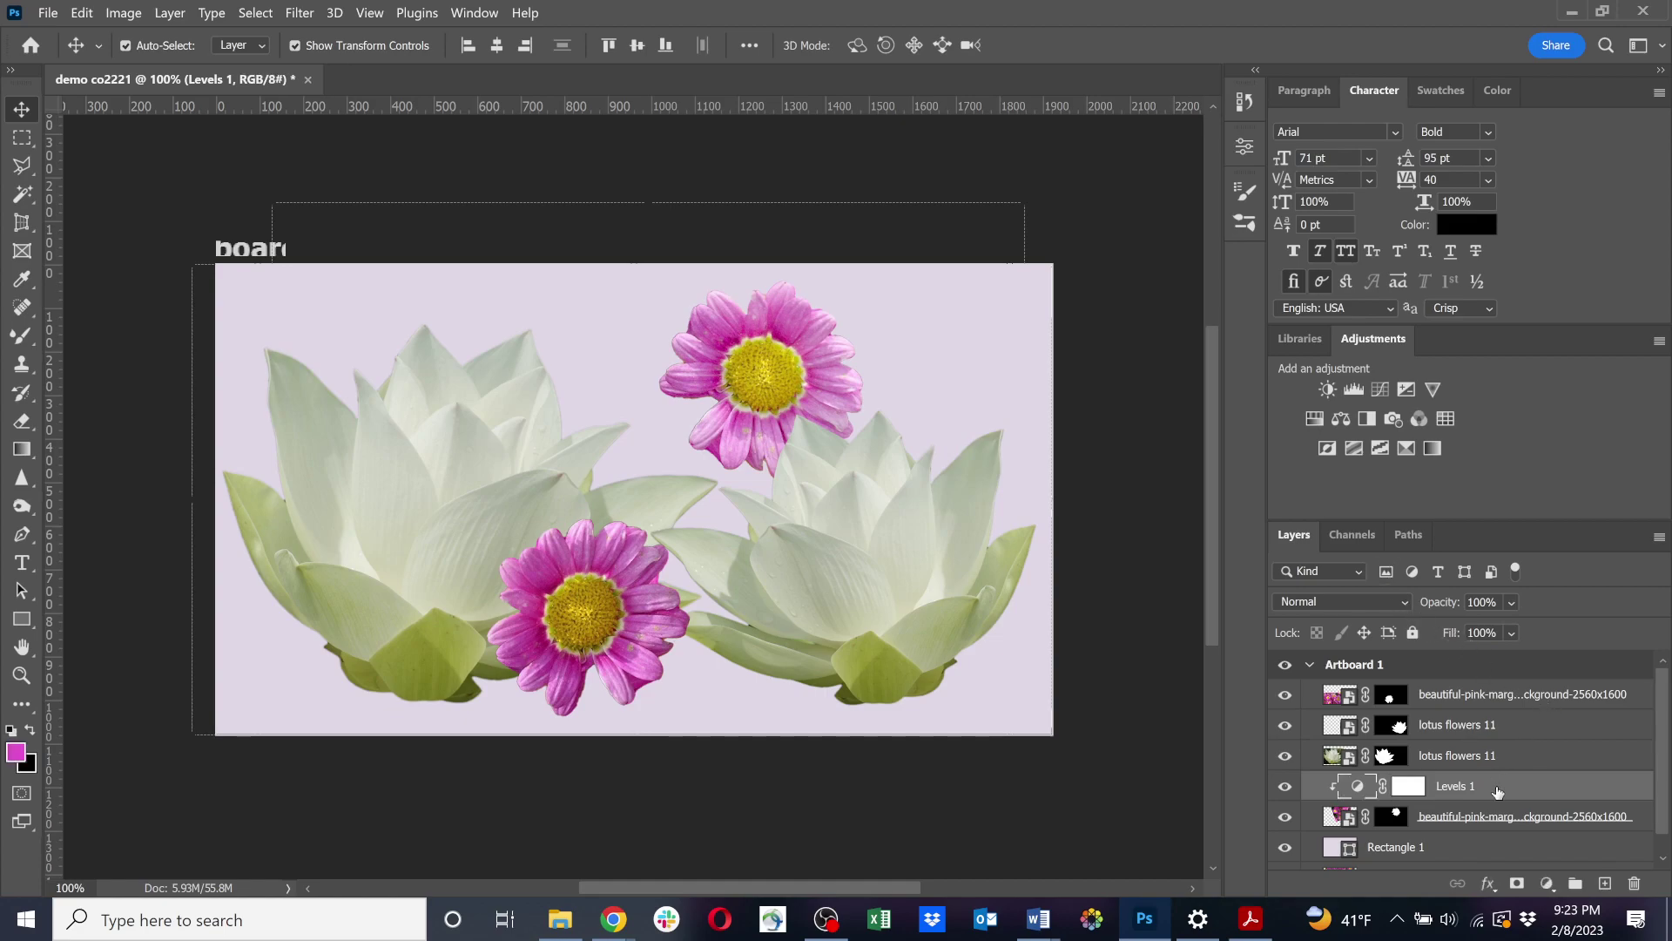
left_click(1517, 696)
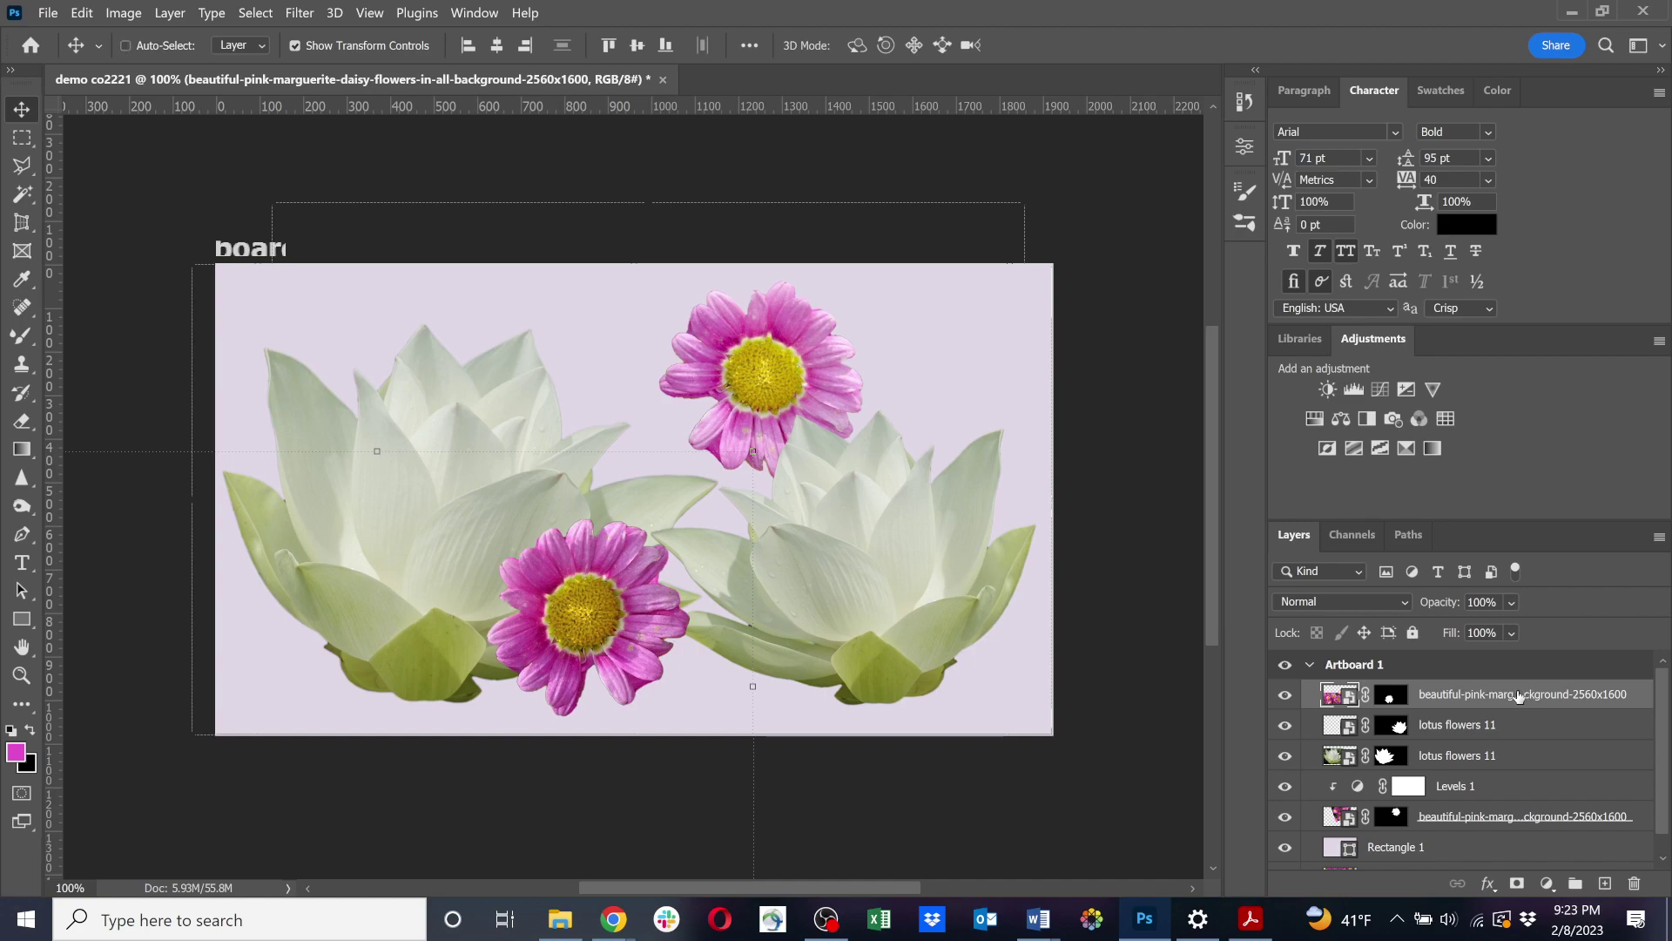
key("ctrl+v")
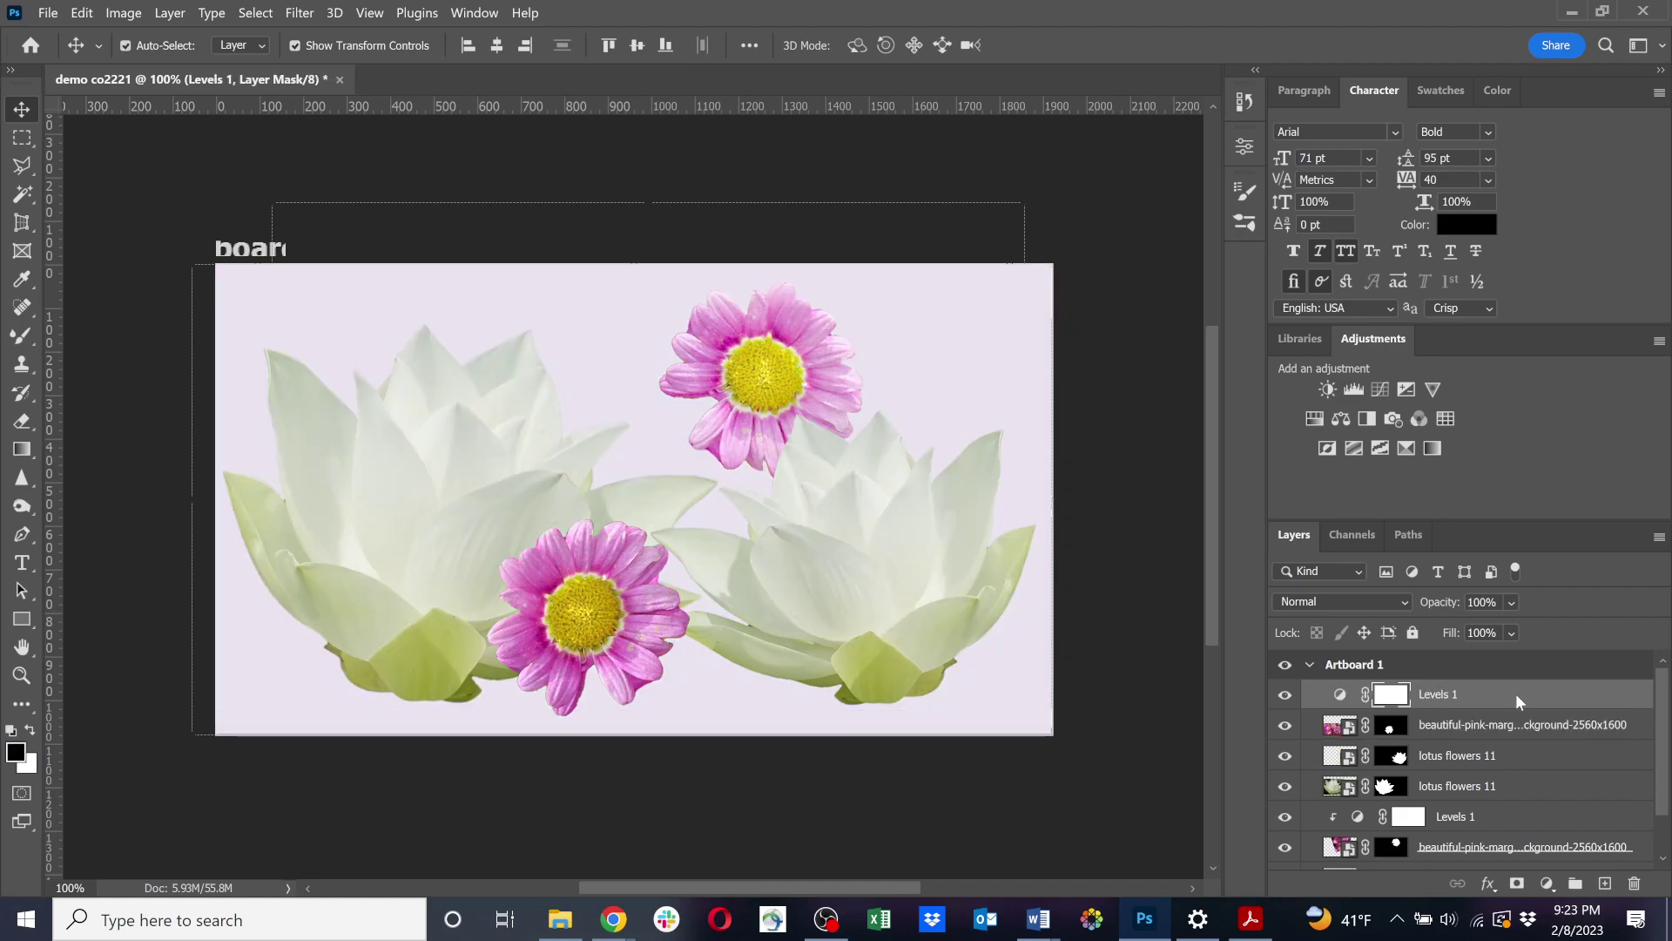
right_click(1515, 693)
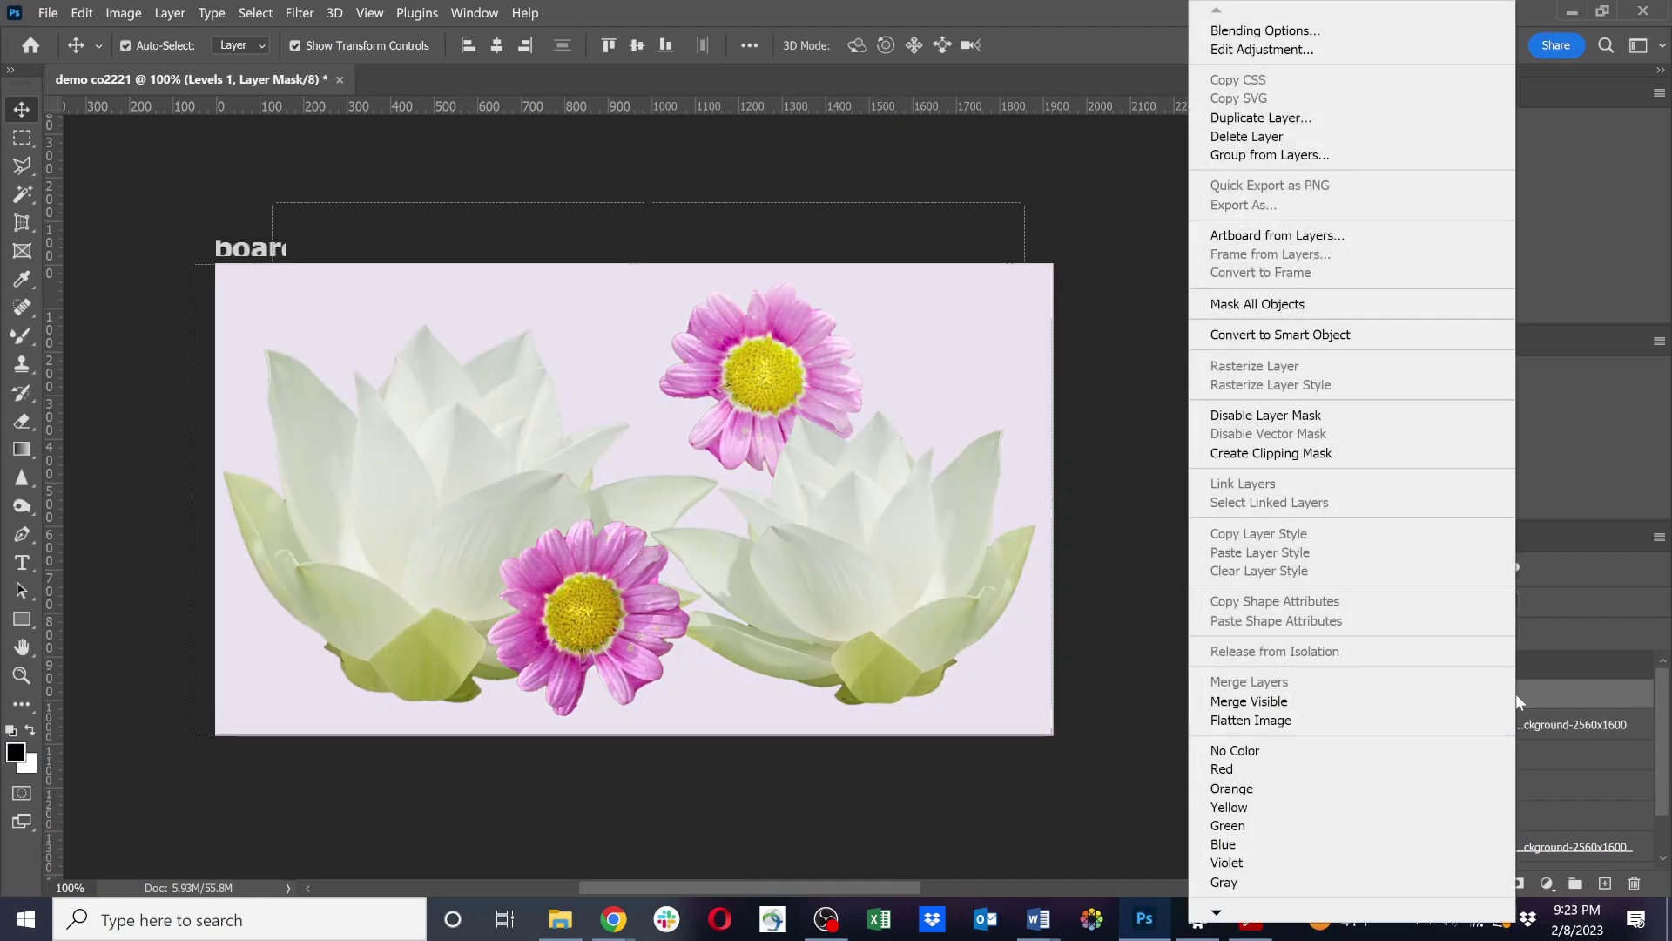
left_click(1399, 454)
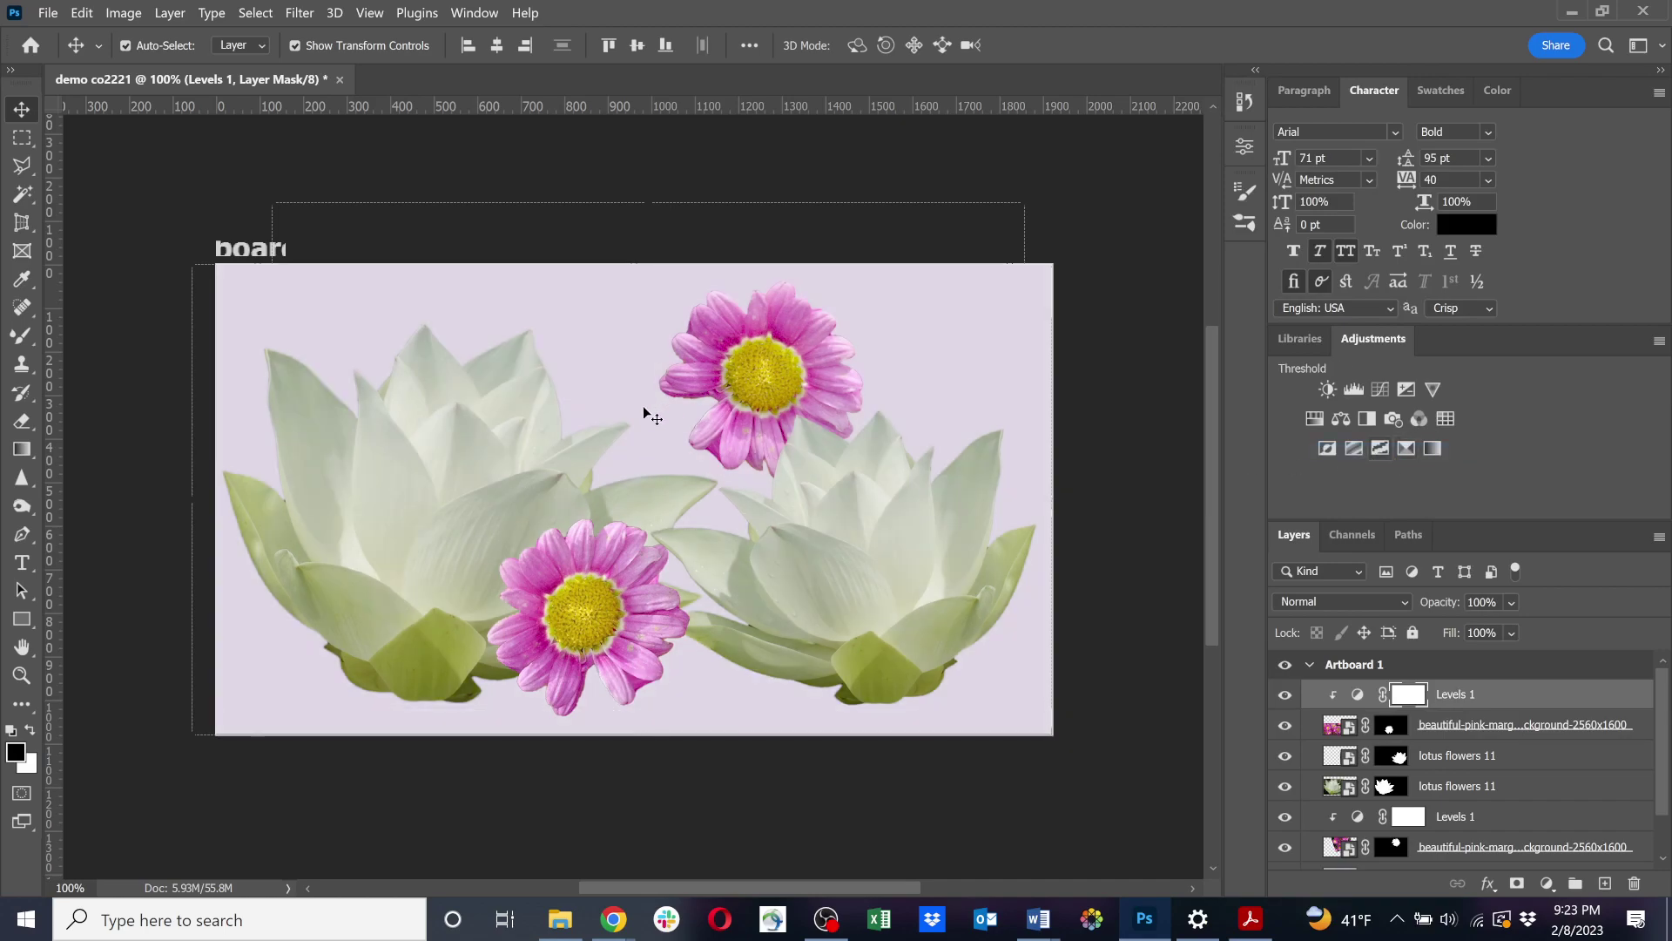
Add a Hue/Saturation adjustment with default settings above the lower daisy's Levels layer.
left_click(1320, 423)
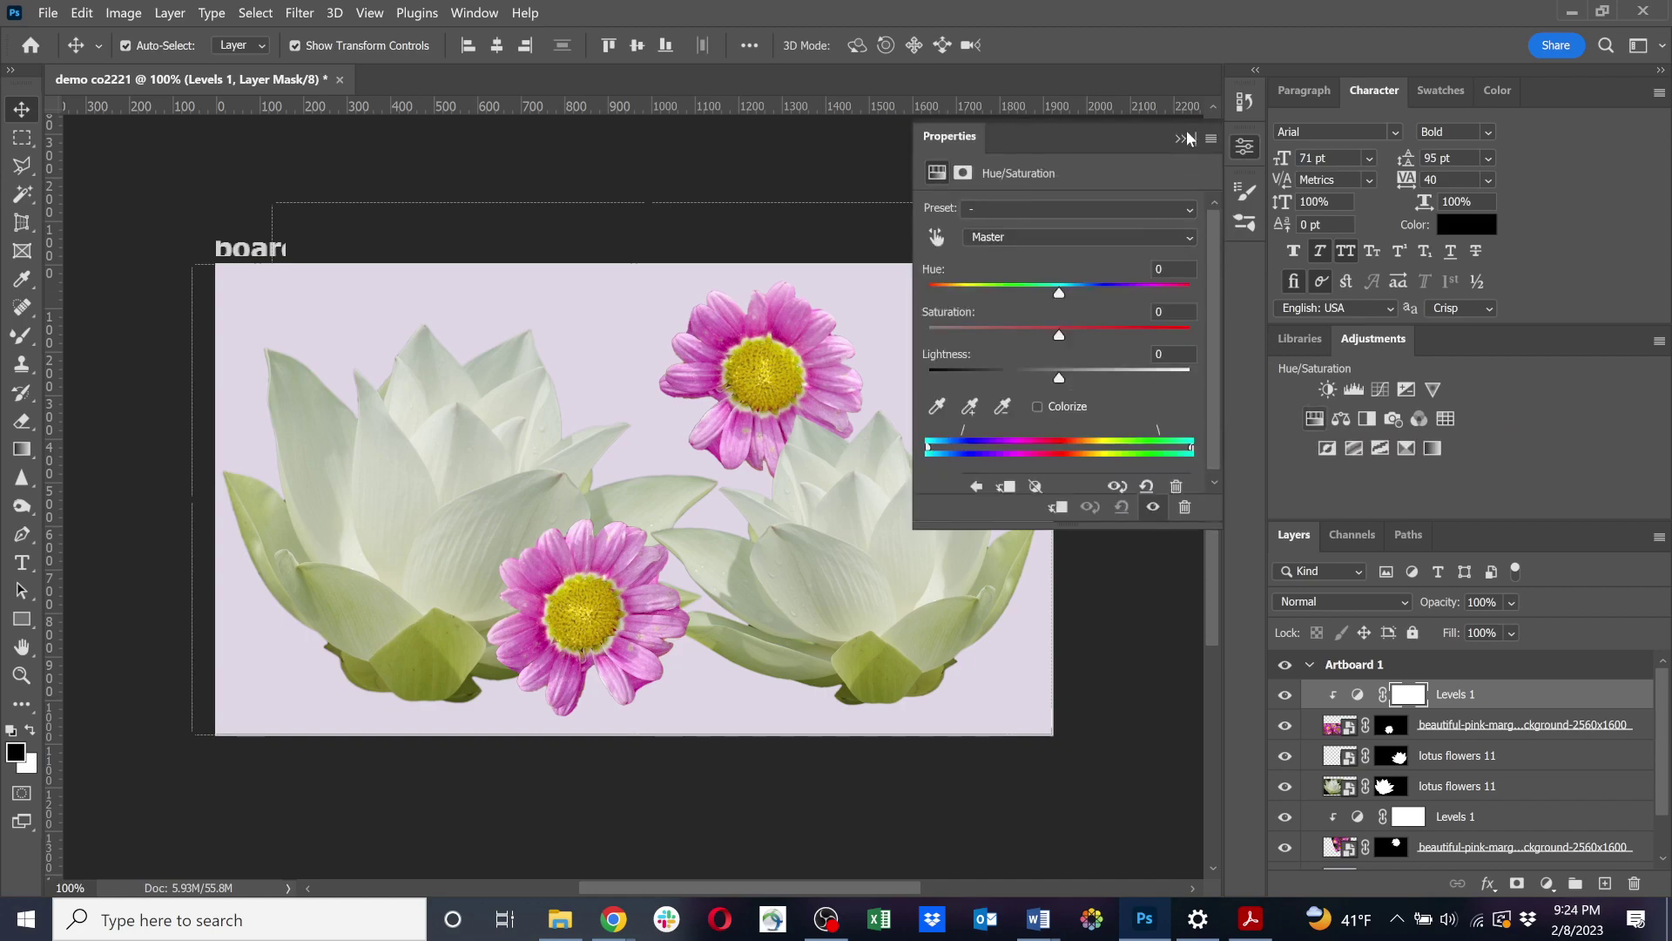
left_click(1180, 138)
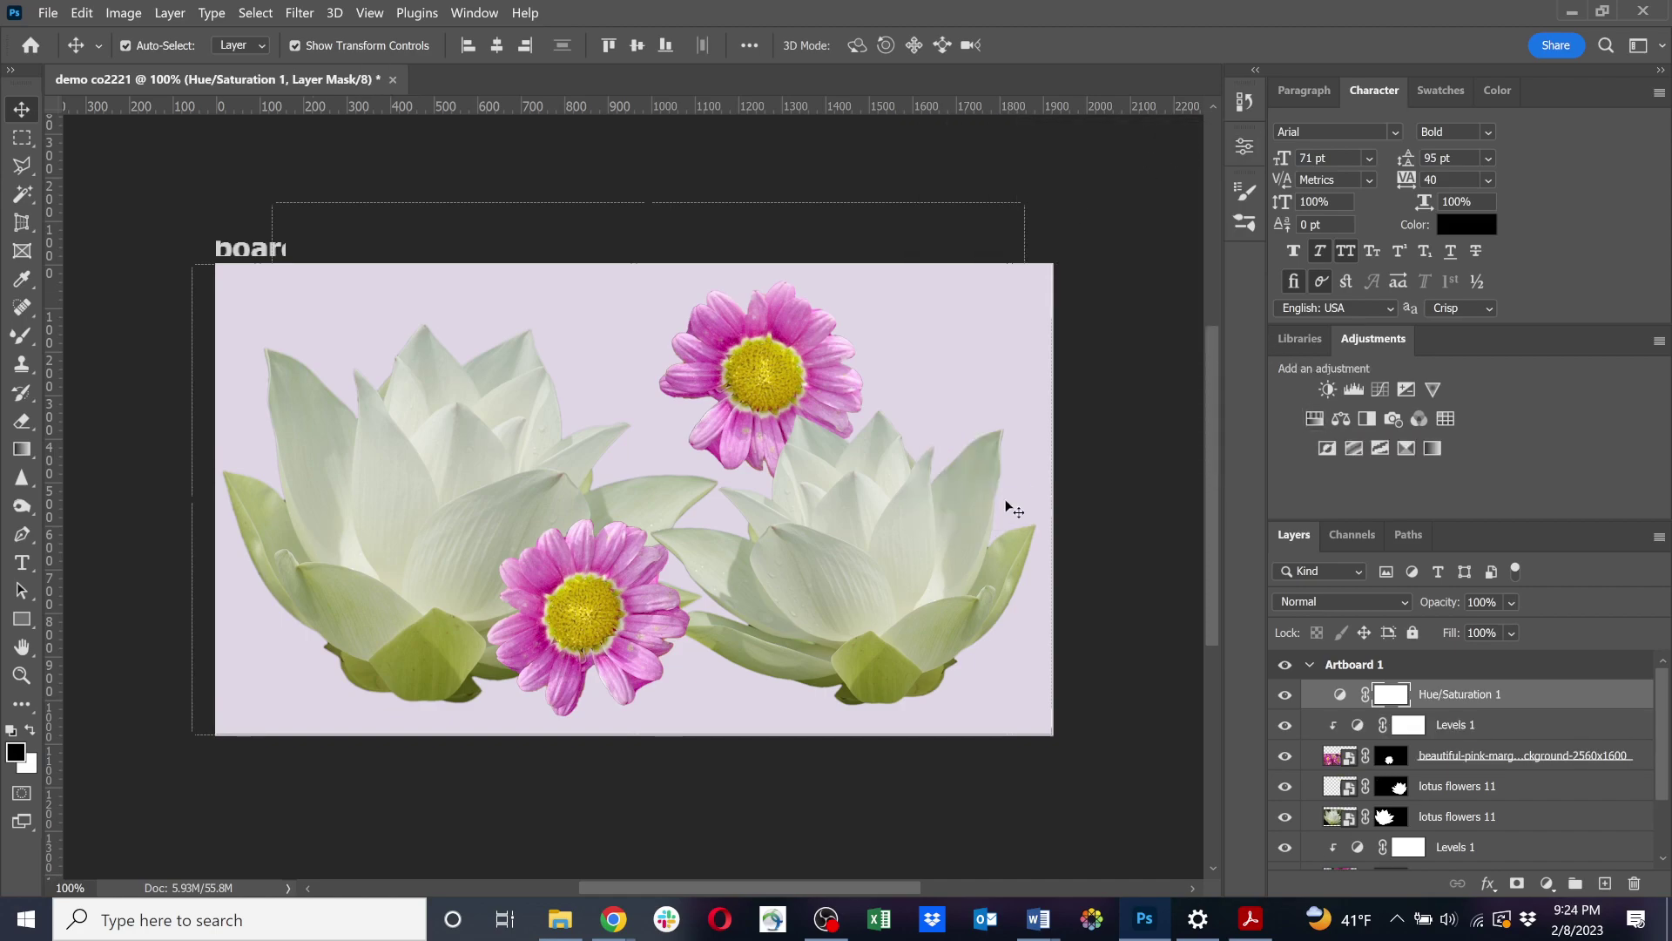
Add a Brightness/Contrast adjustment with brightness 23 and contrast 13, clipped to the larger lotus's layer.
left_click(1520, 818)
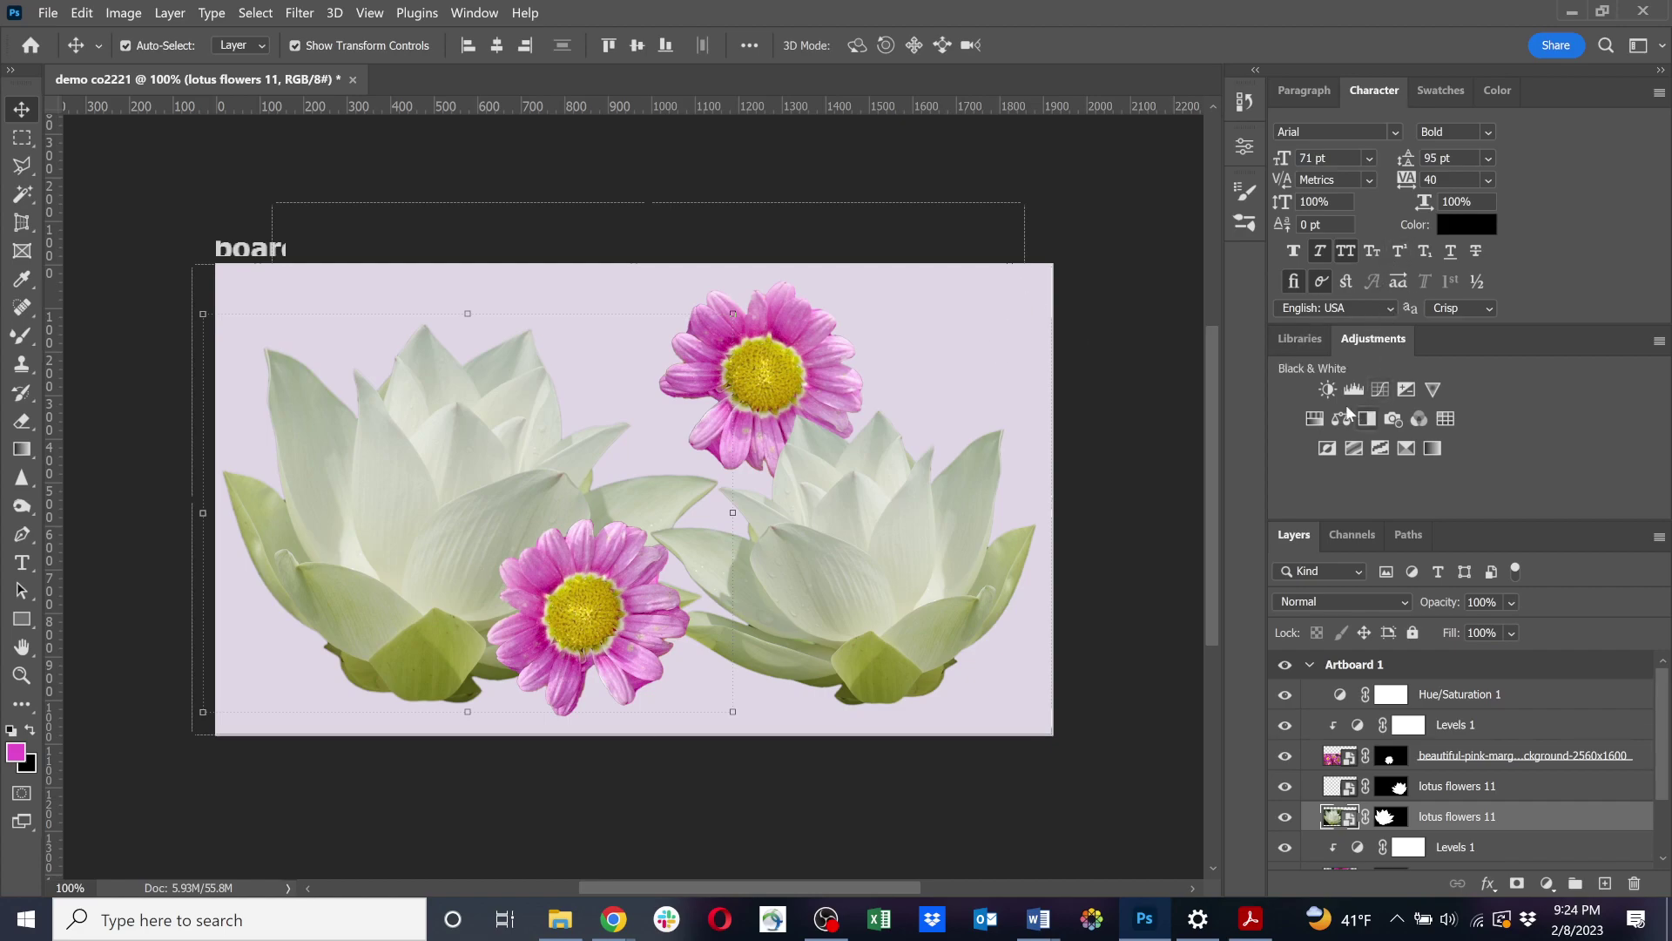
left_click(1327, 390)
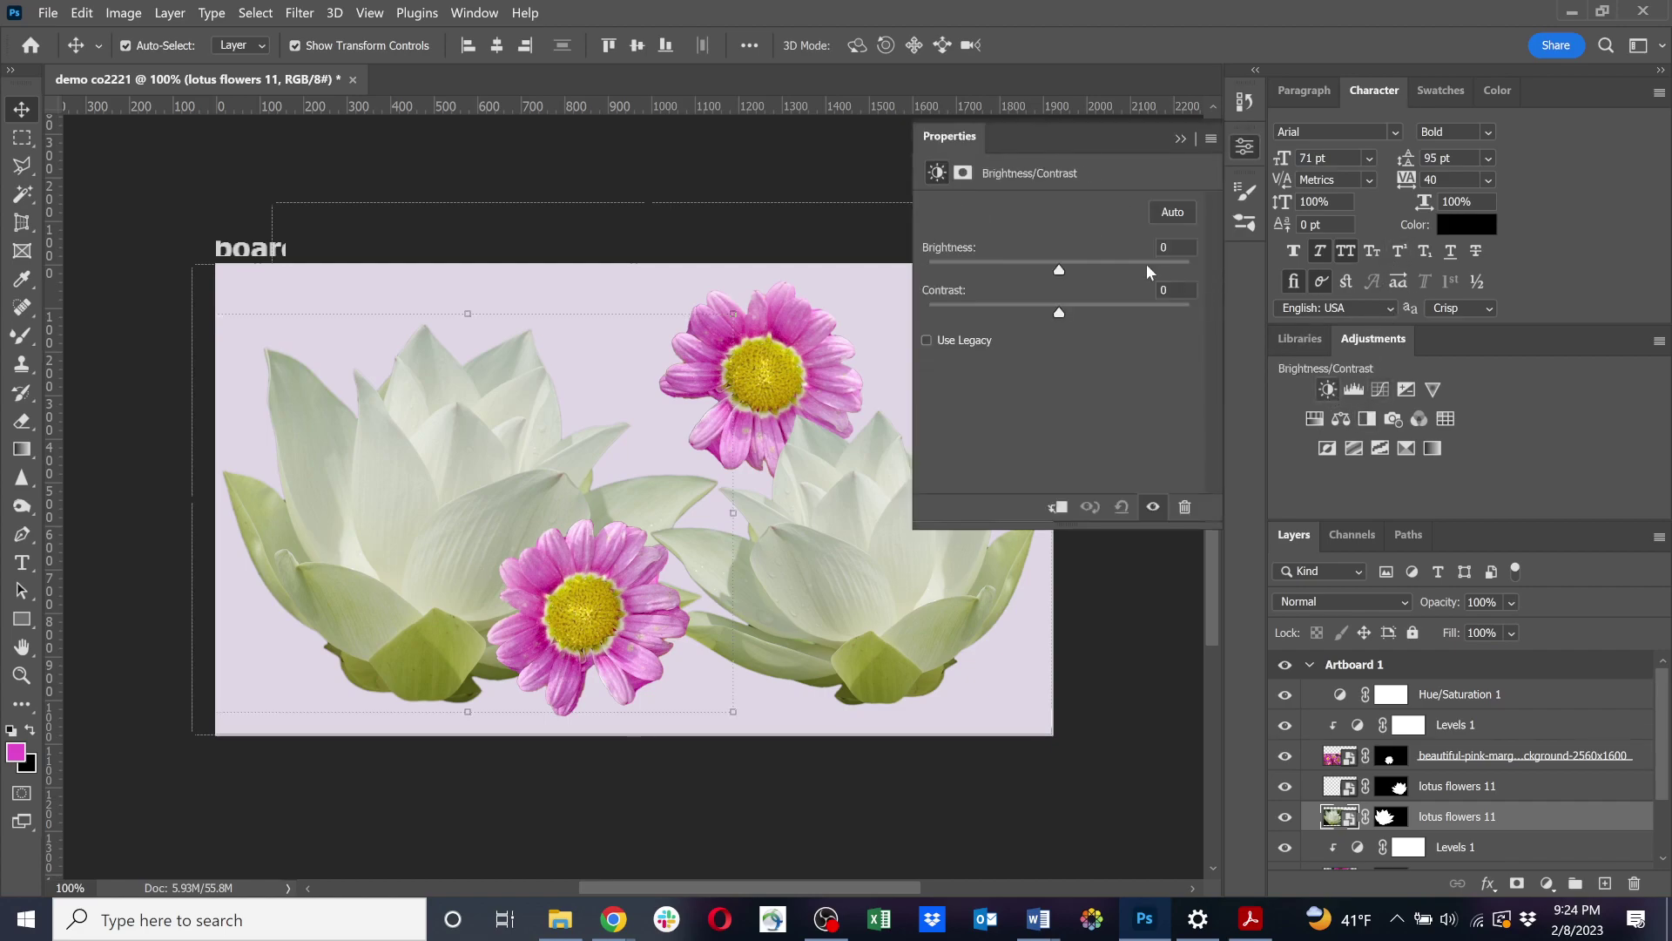
left_click_drag(1068, 270, 1079, 320)
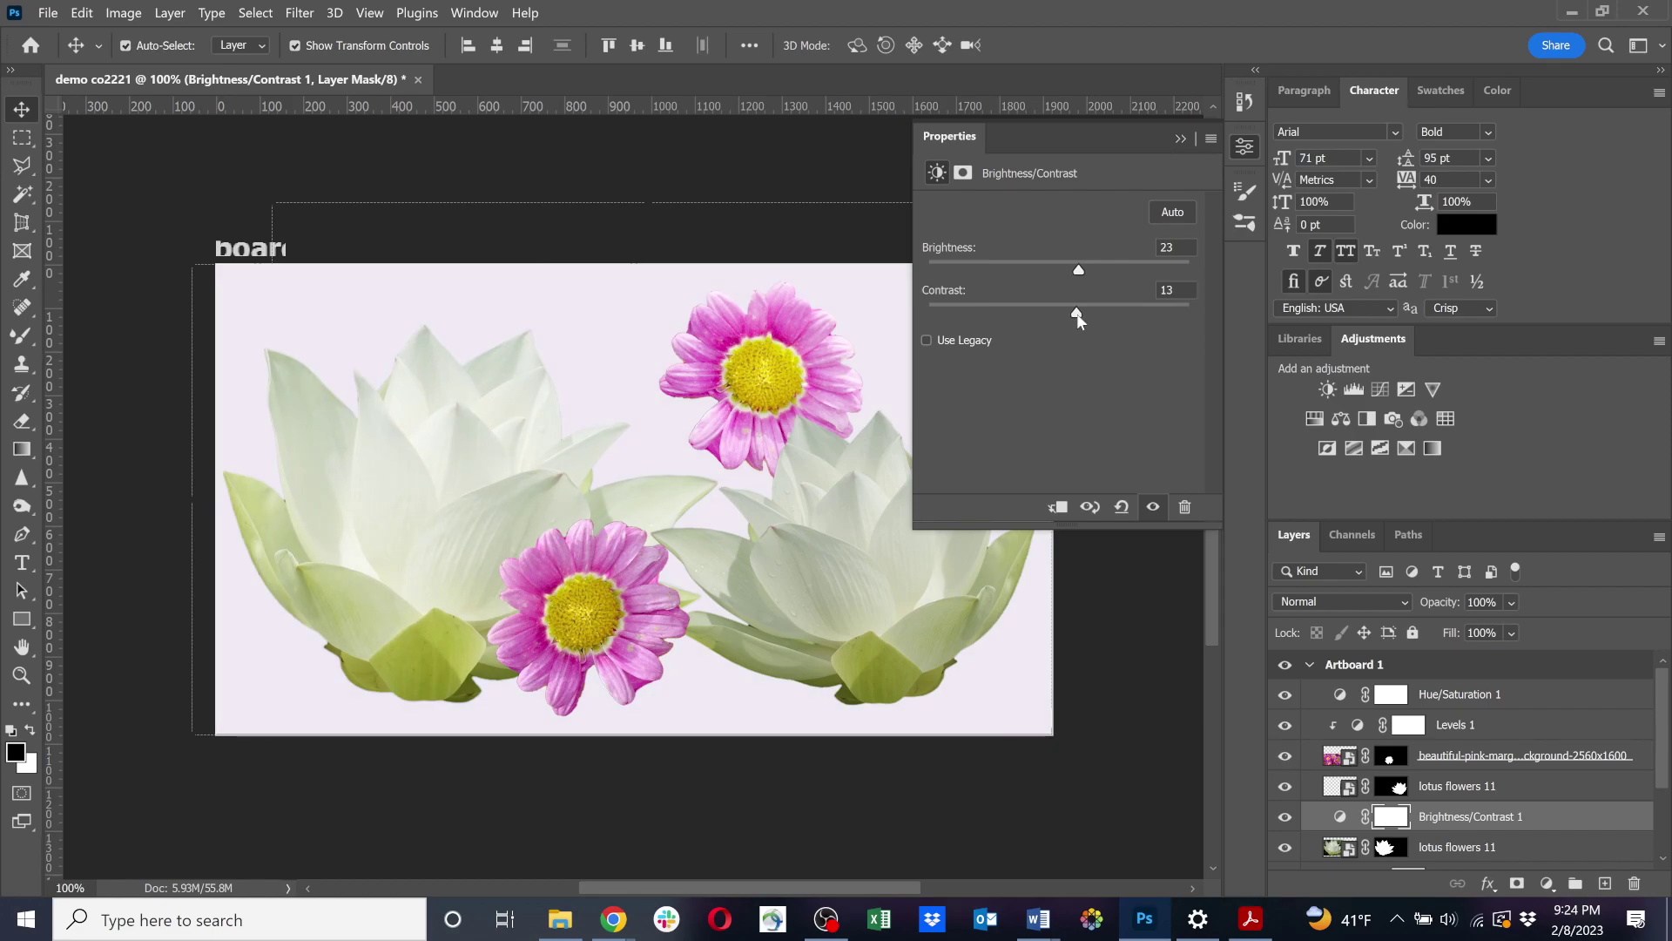
right_click(1567, 810)
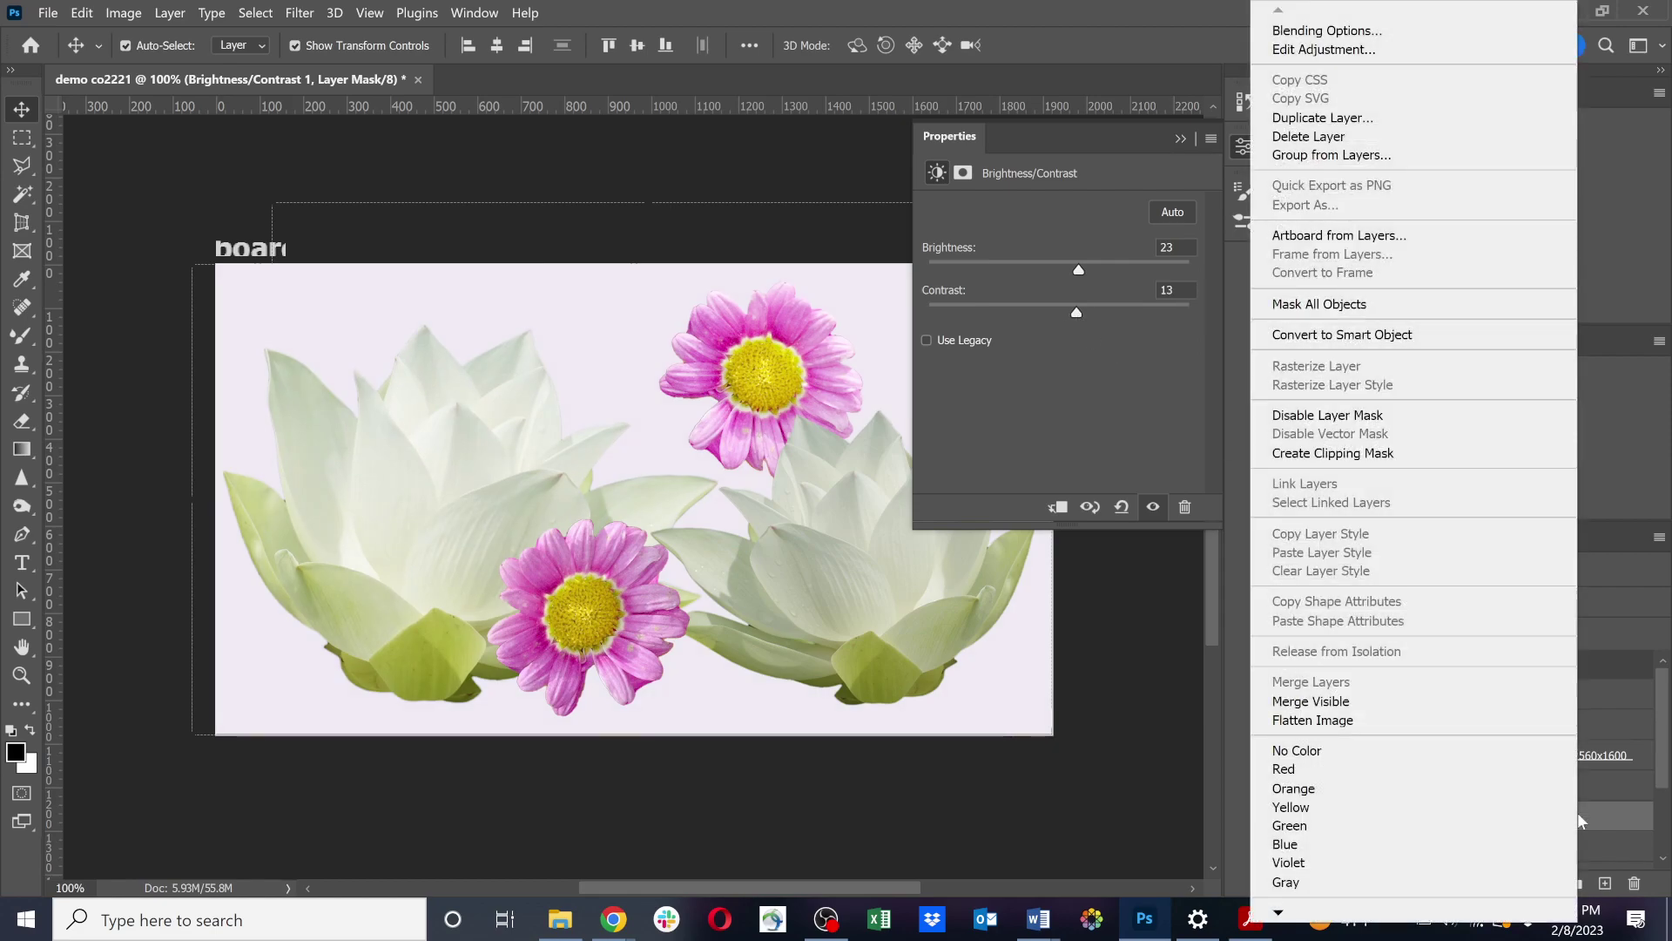
left_click(1332, 453)
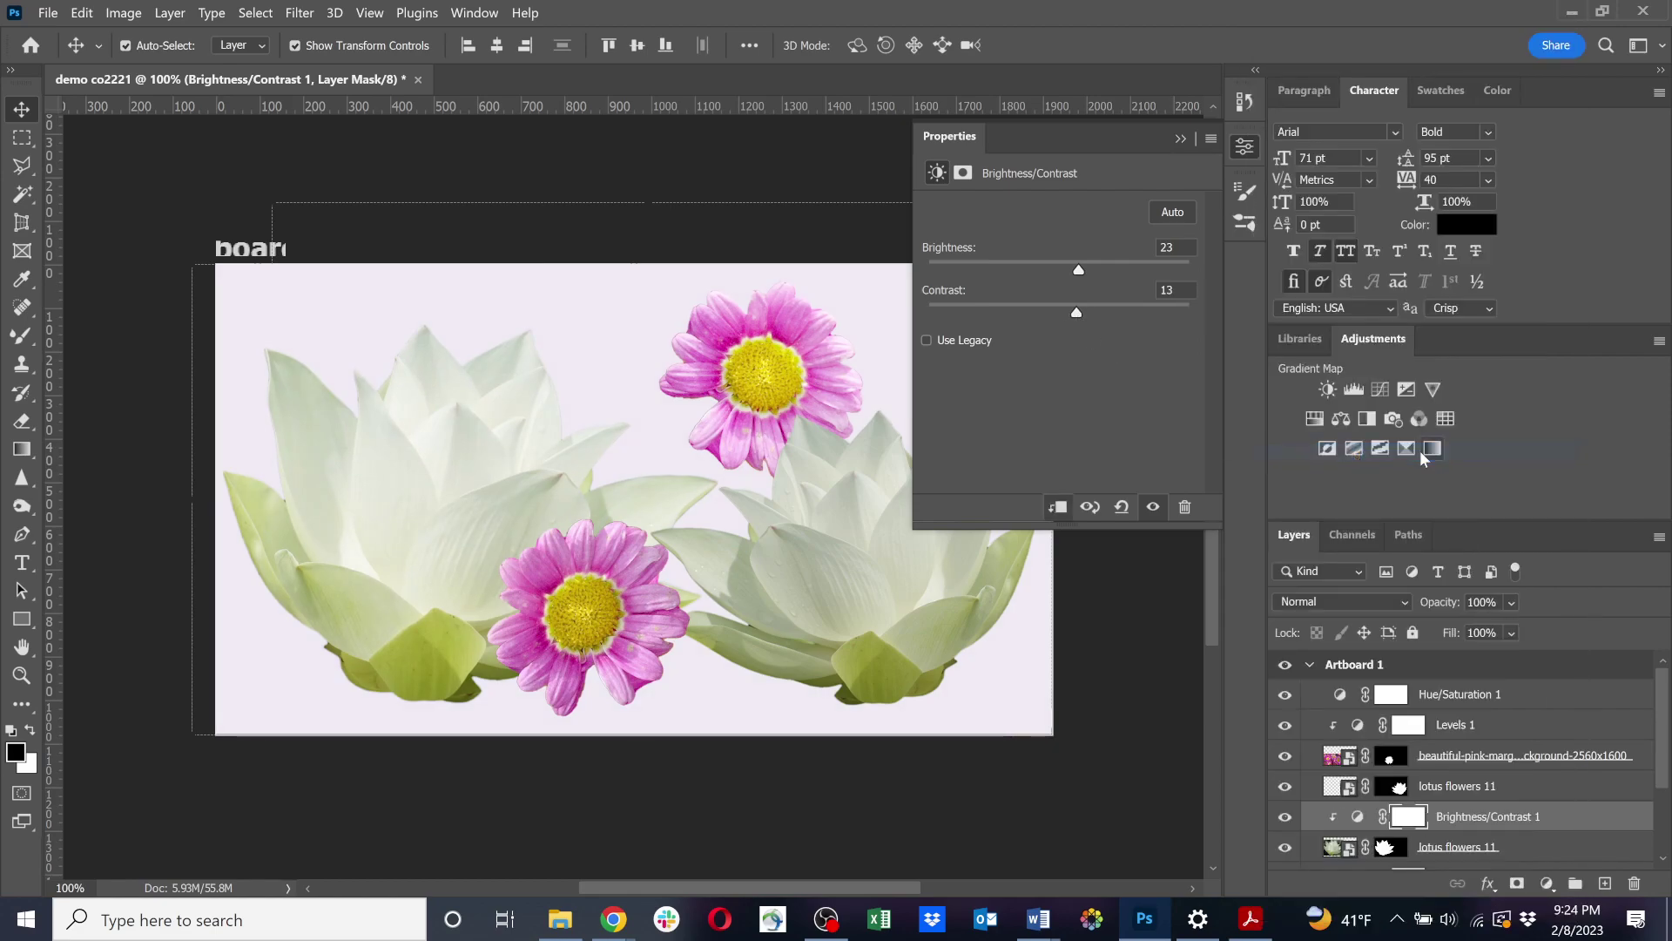
left_click(1180, 139)
Copy the larger lotus's Brightness/Contrast adjustment above the smaller lotus's layer and clip it to that lotus.
scroll(1543, 845, "down", 1)
scroll(1543, 845, "down", 1)
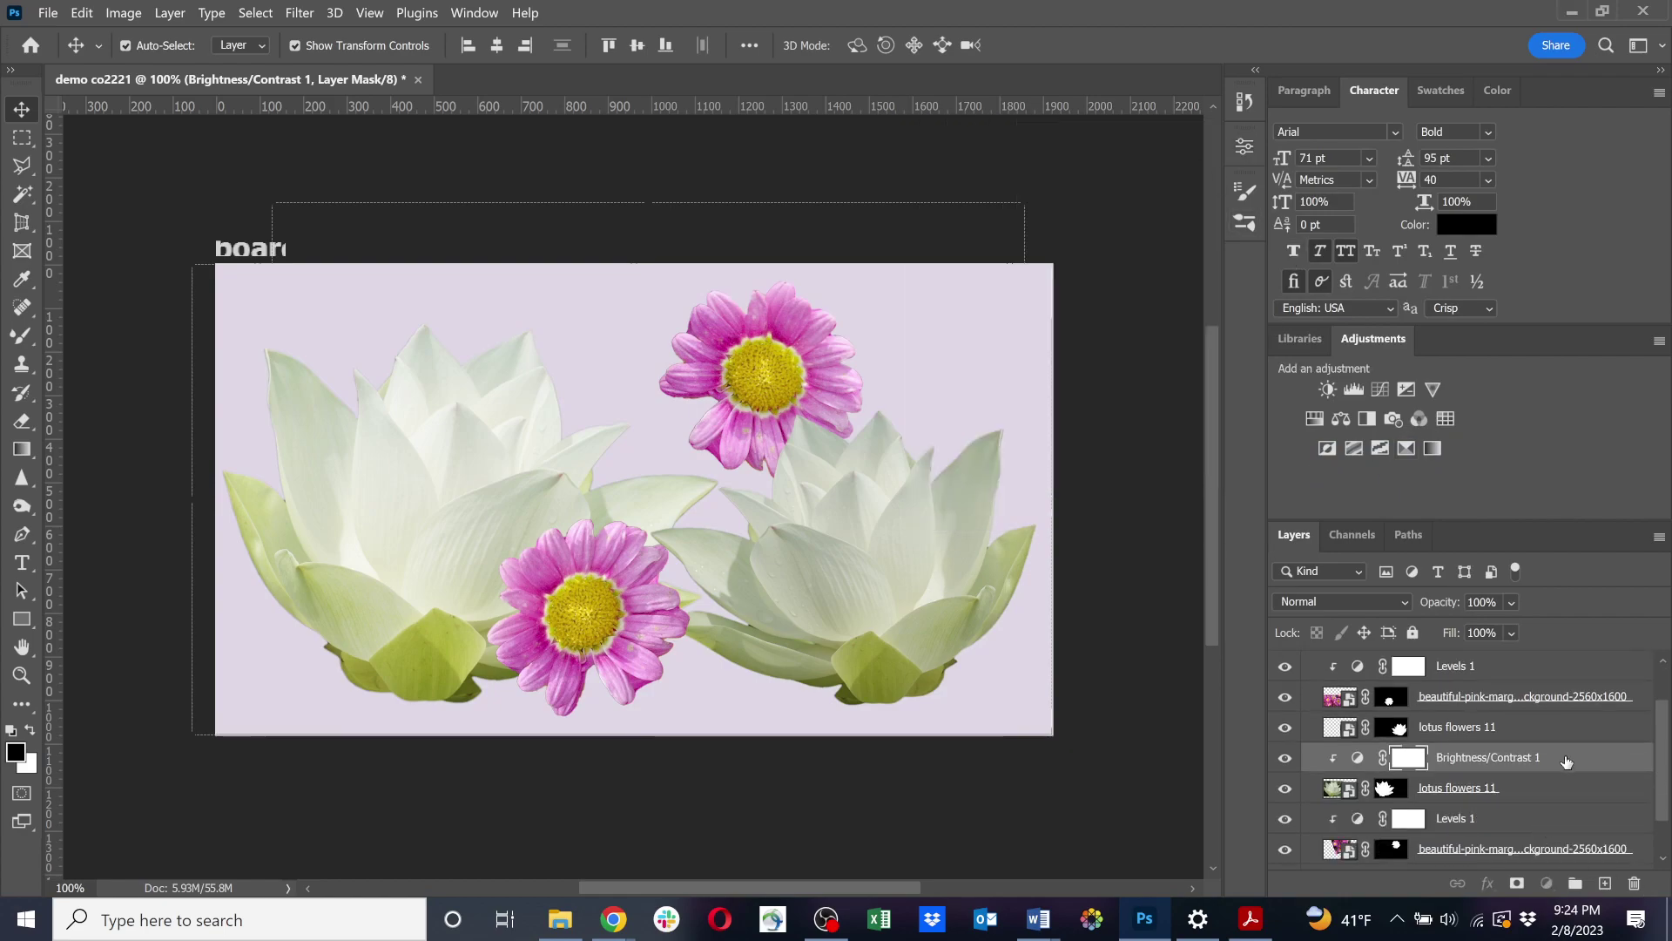
left_click(1566, 758)
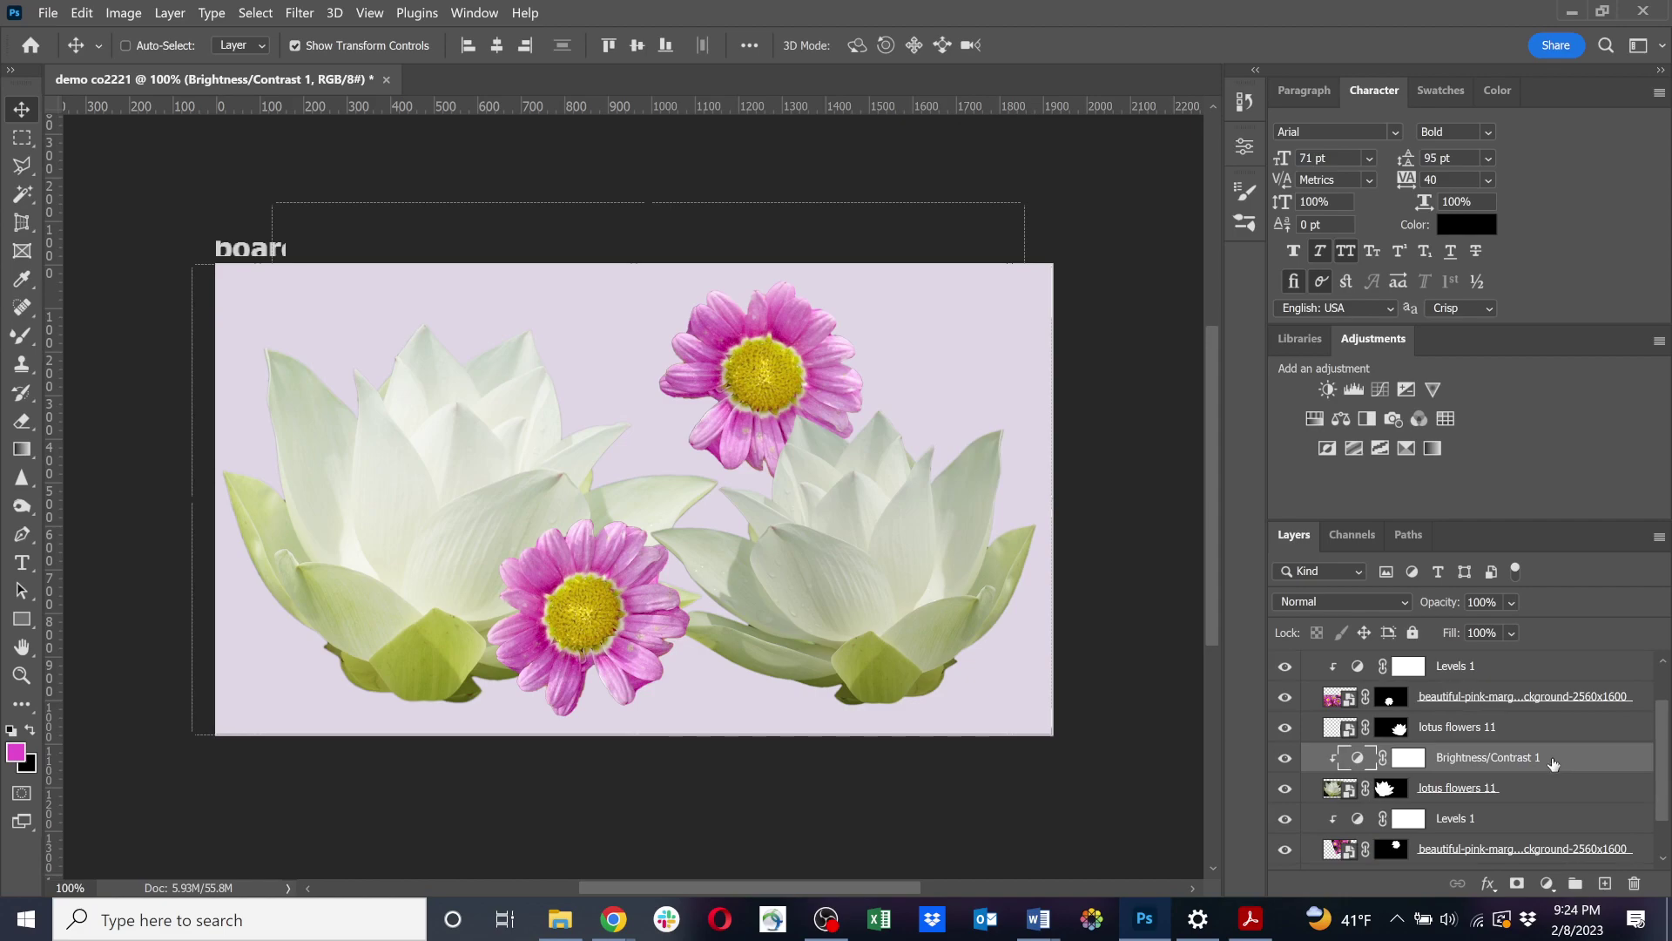
scroll(1554, 766, "up", 2)
scroll(1550, 772, "down", 2)
scroll(1548, 776, "down", 2)
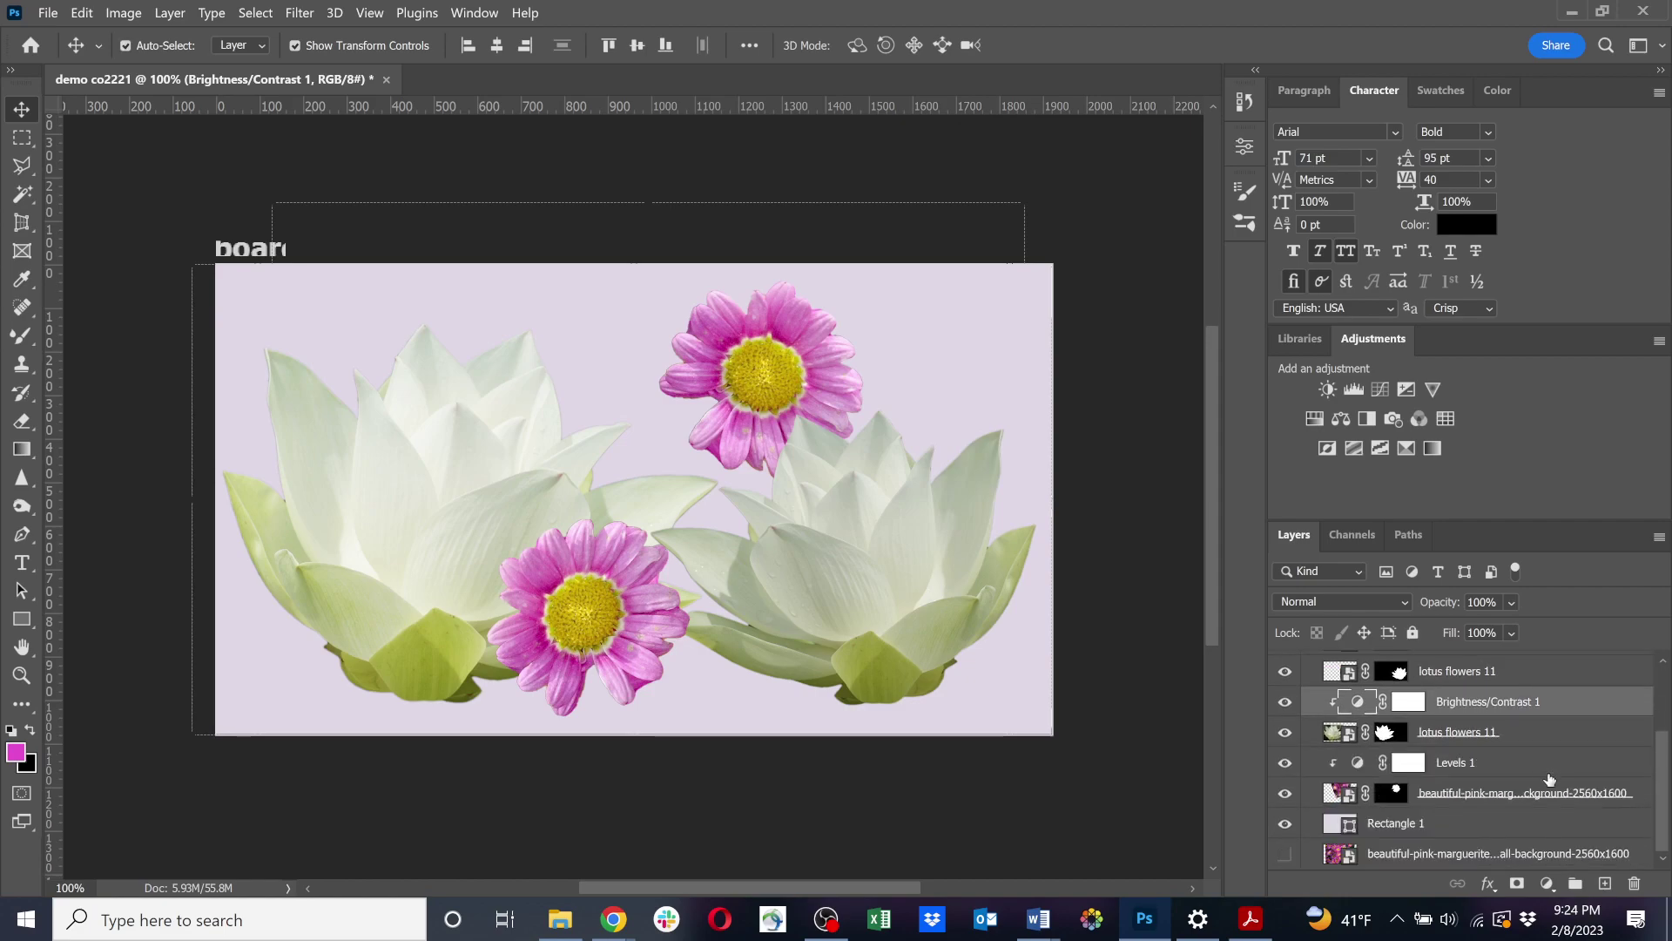
scroll(1528, 752, "up", 4)
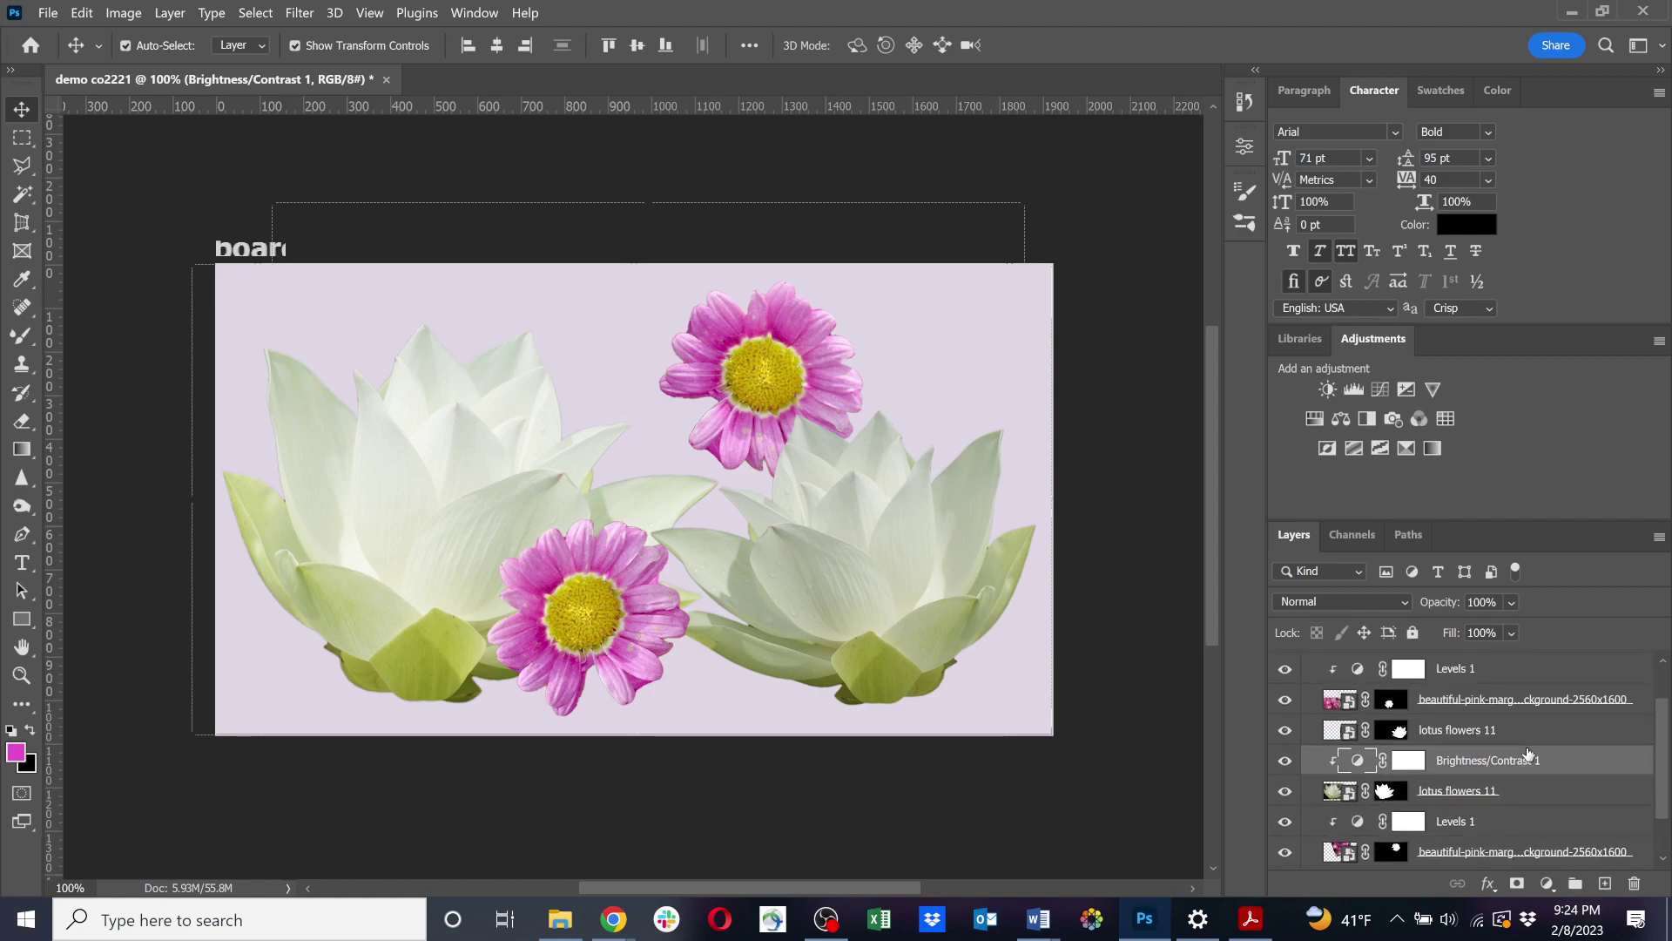
left_click(1500, 786)
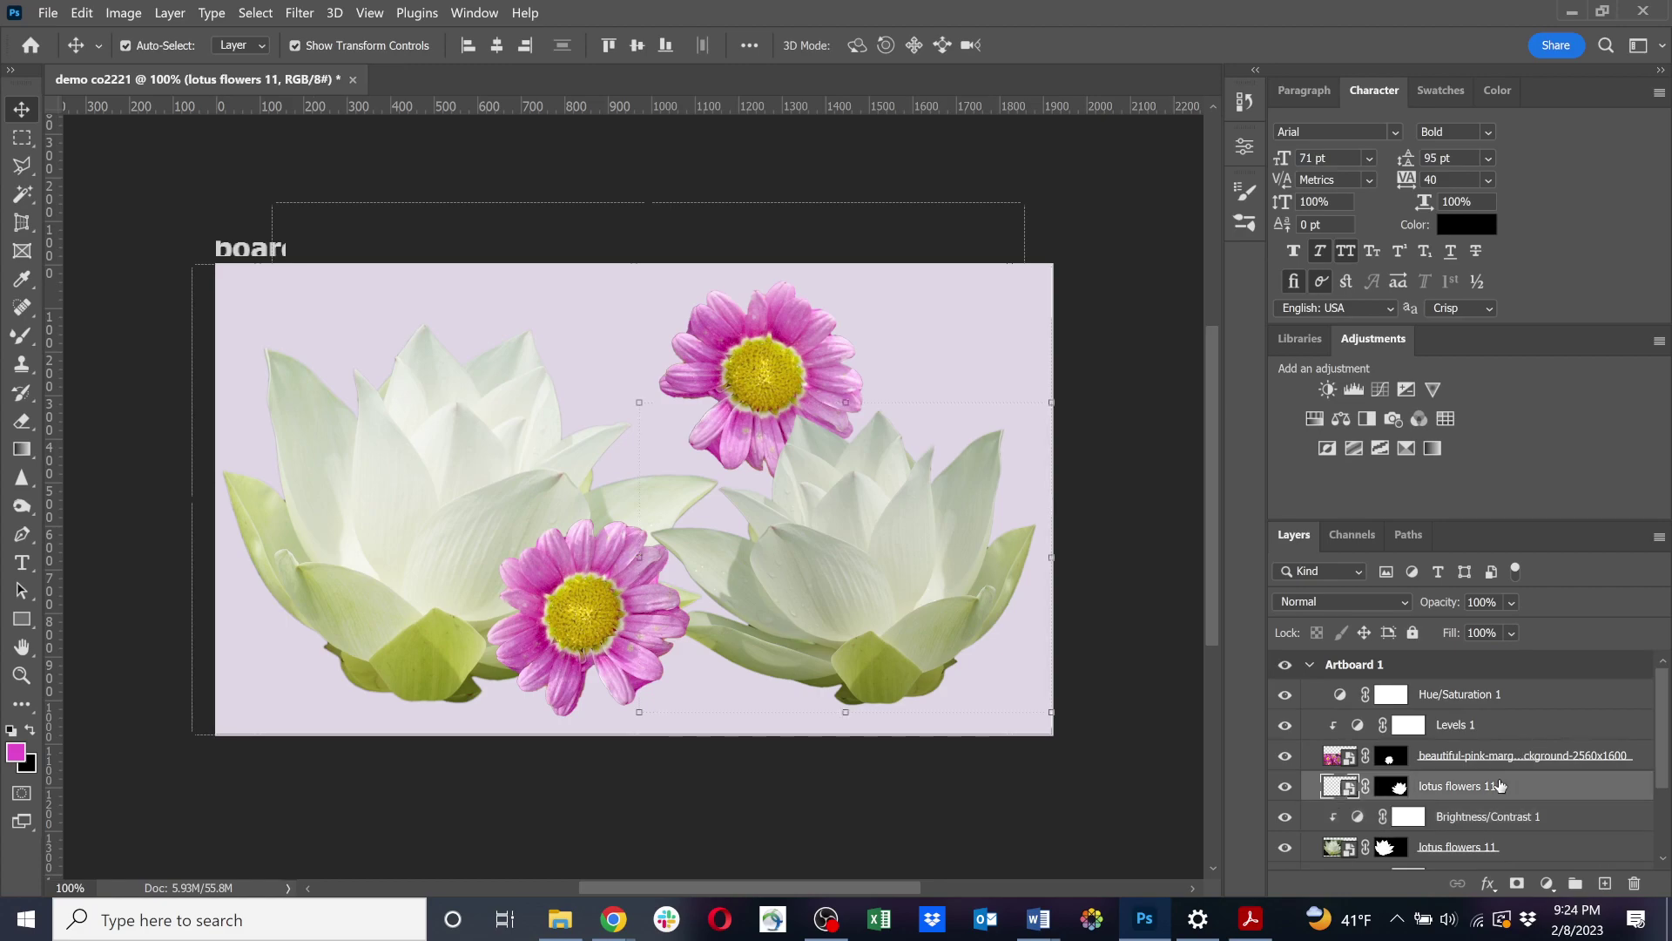
key("ctrl+v")
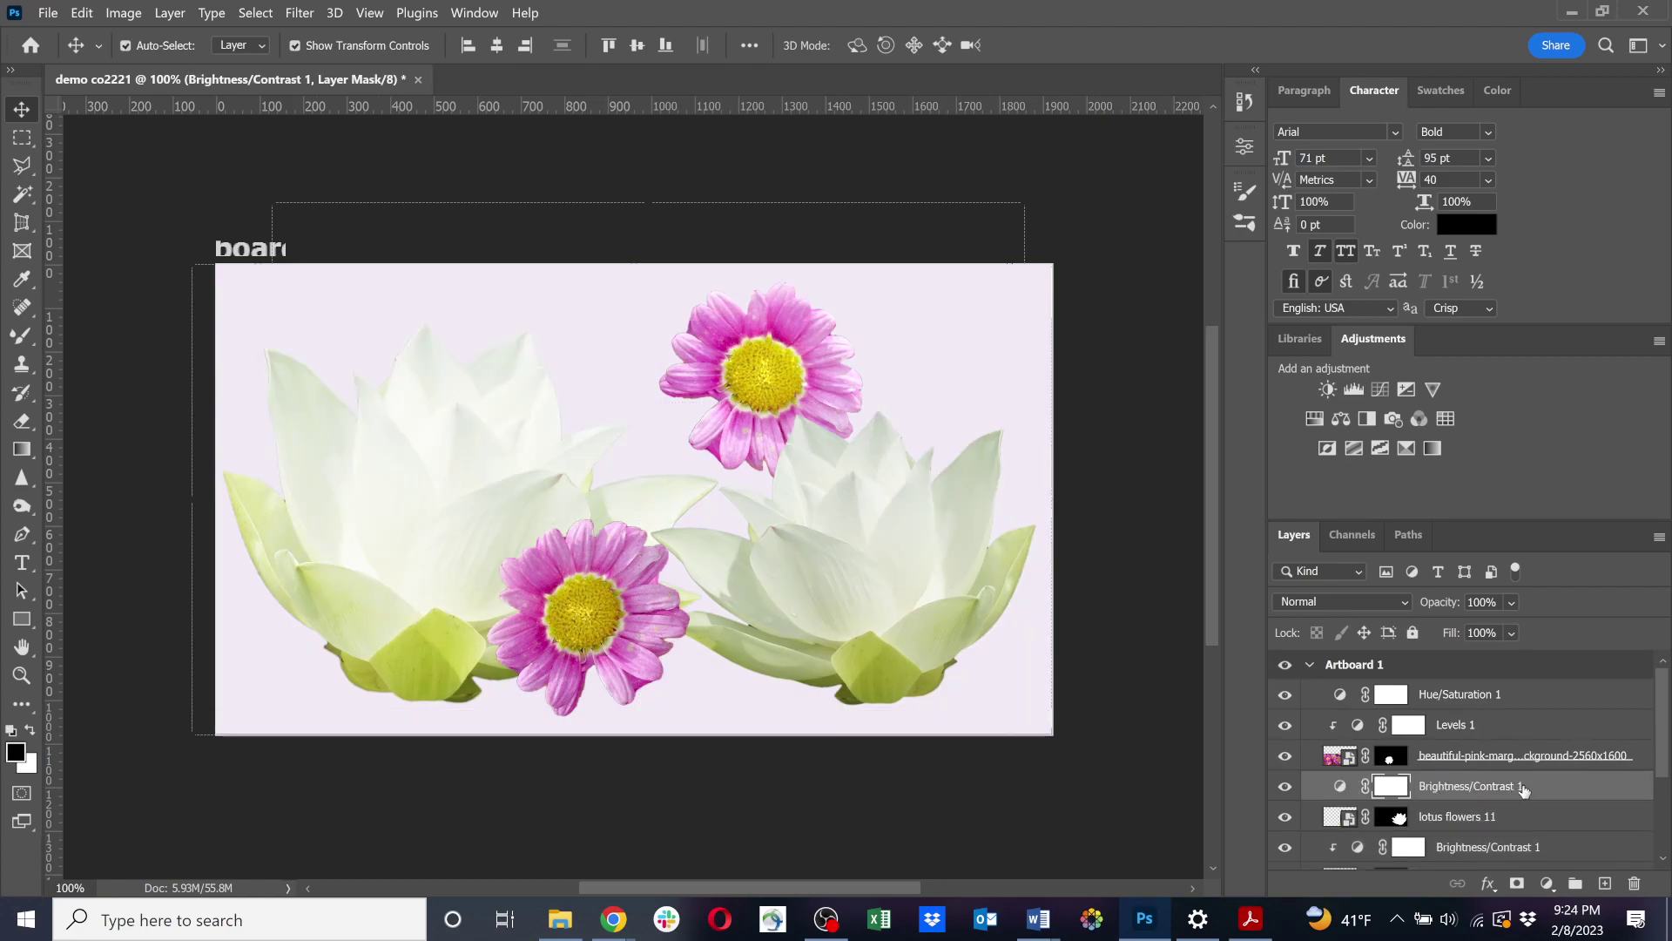
right_click(1556, 784)
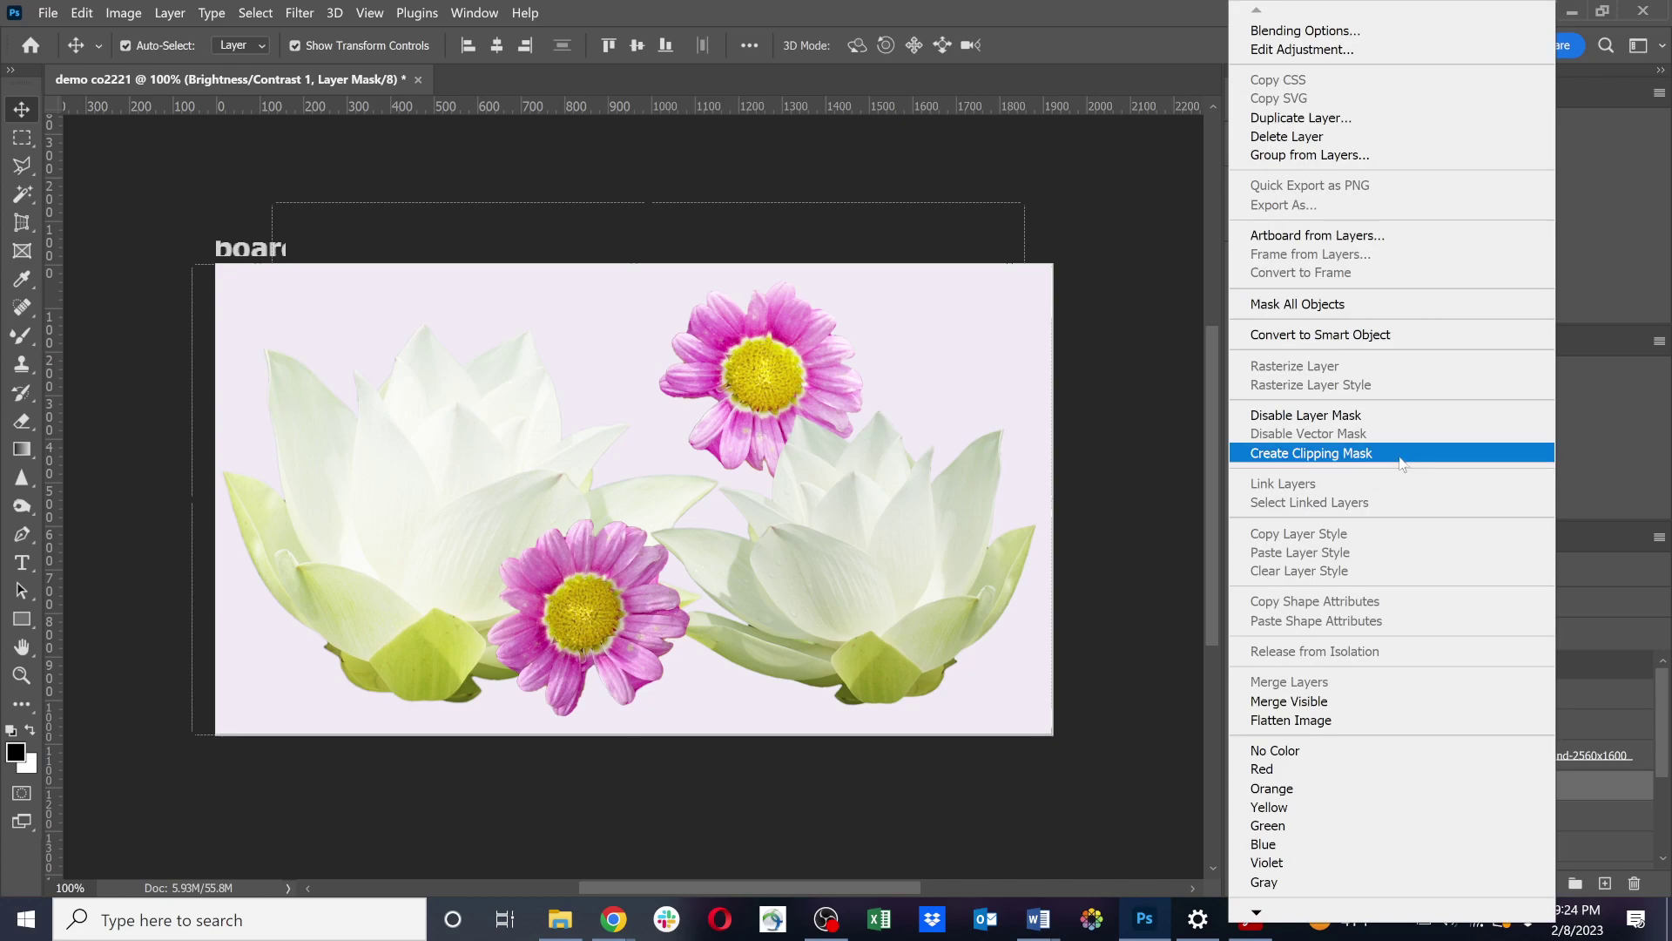
left_click(1400, 454)
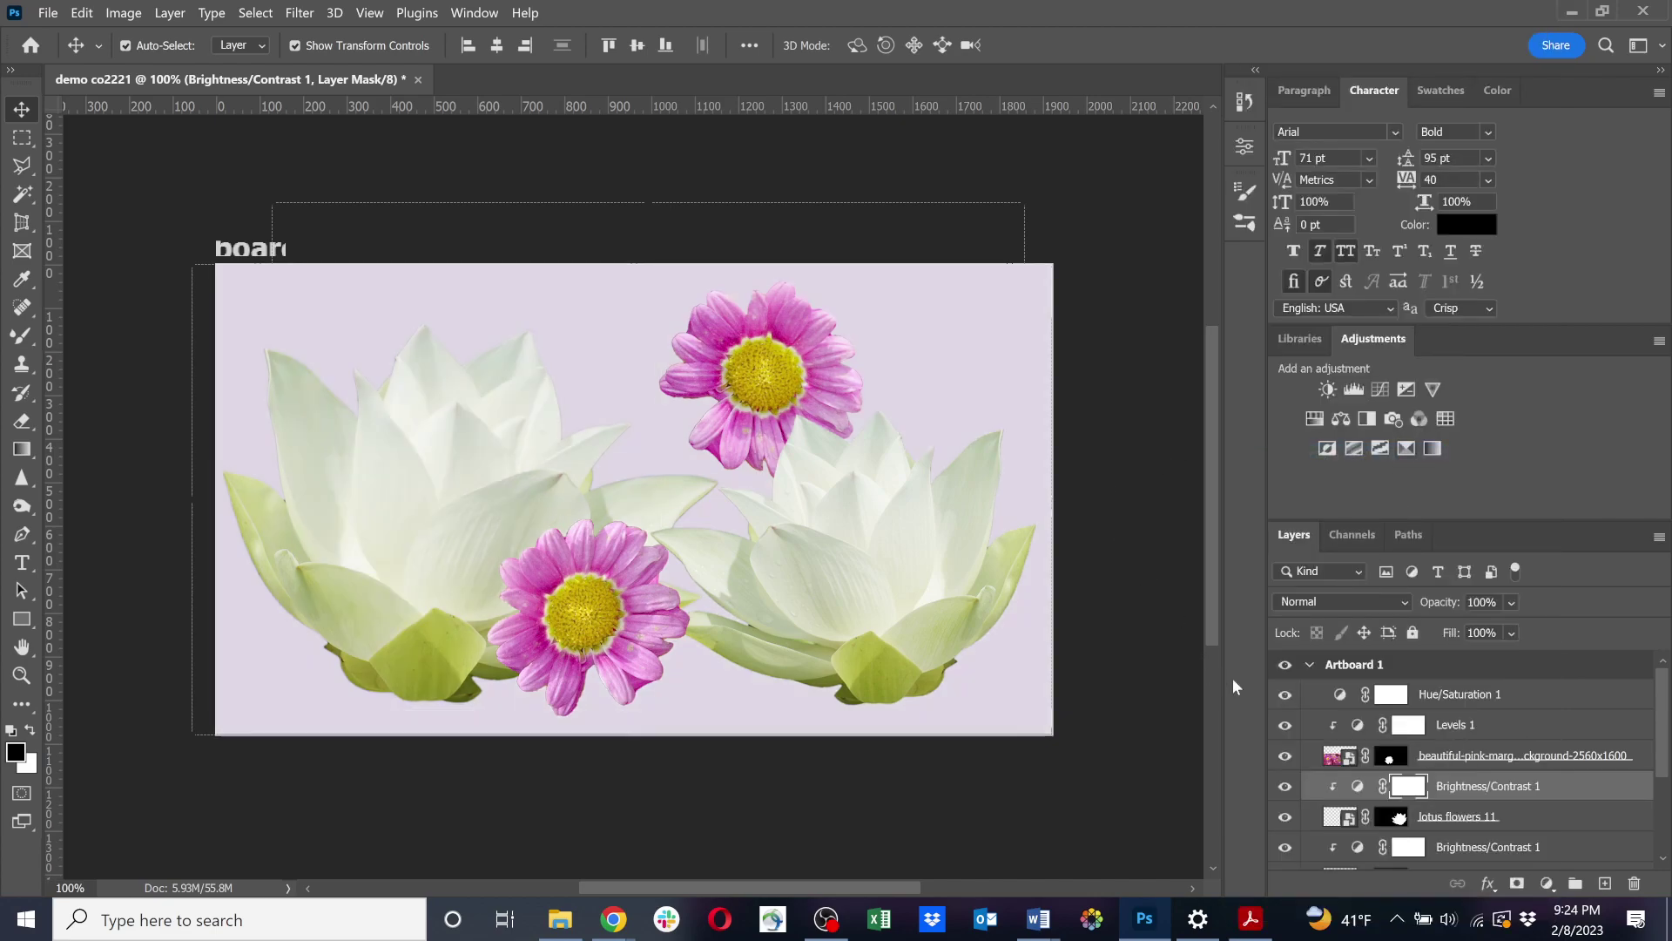
Lower the upper daisy so it sits between the two lotuses, and nudge both lotuses slightly inward.
left_click(781, 362)
left_click_drag(809, 379, 748, 418)
left_click_drag(860, 561, 859, 566)
left_click_drag(526, 526, 541, 531)
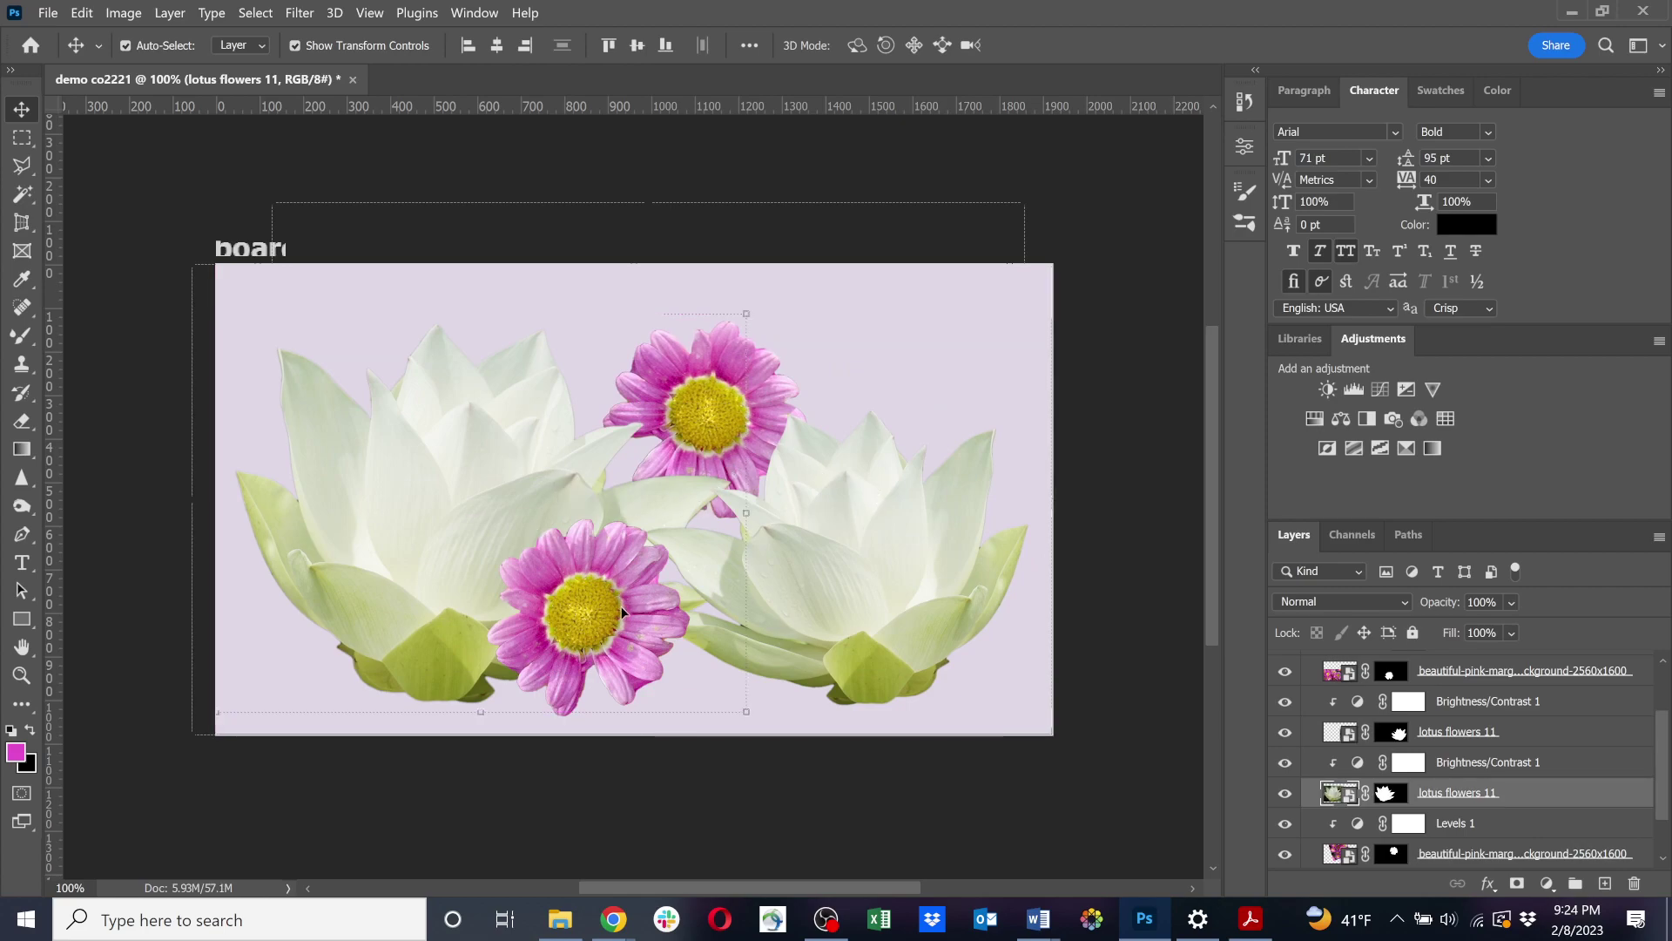
Move the two lotuses and two daisies together toward the artboard's lower-left corner.
left_click(712, 389, "shift")
mouse_move(896, 571)
left_mouse_down()
mouse_move(821, 609)
mouse_move(888, 569)
left_mouse_up()
key("ctrl")
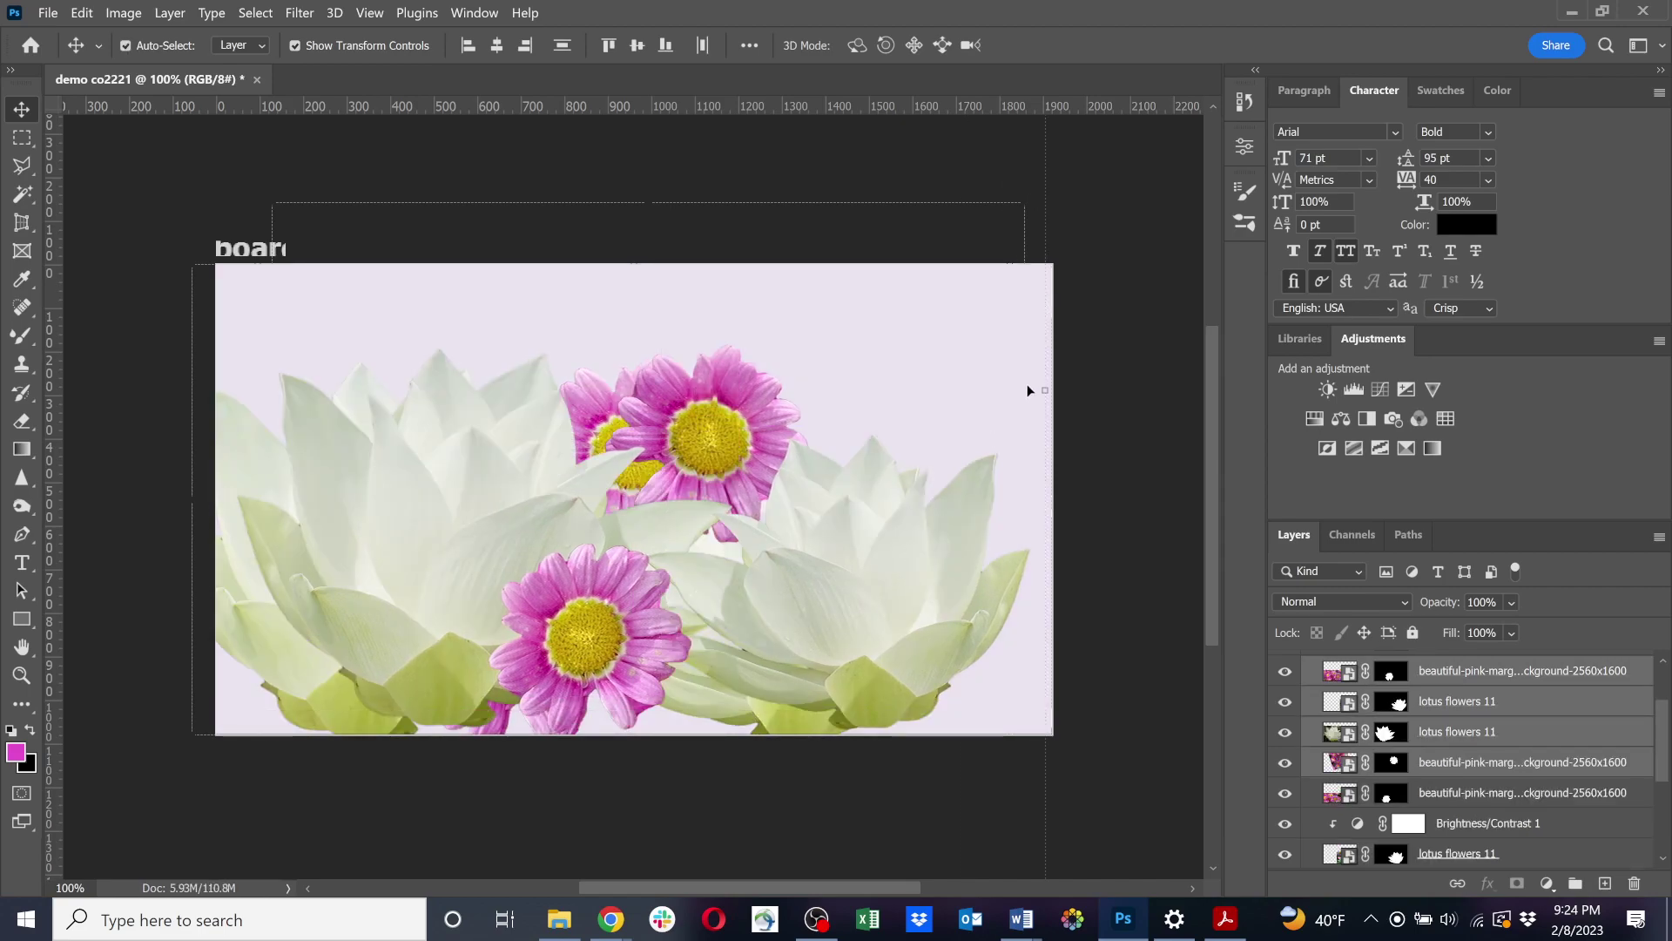
key("ctrl+minus")
key("ctrl+minus")
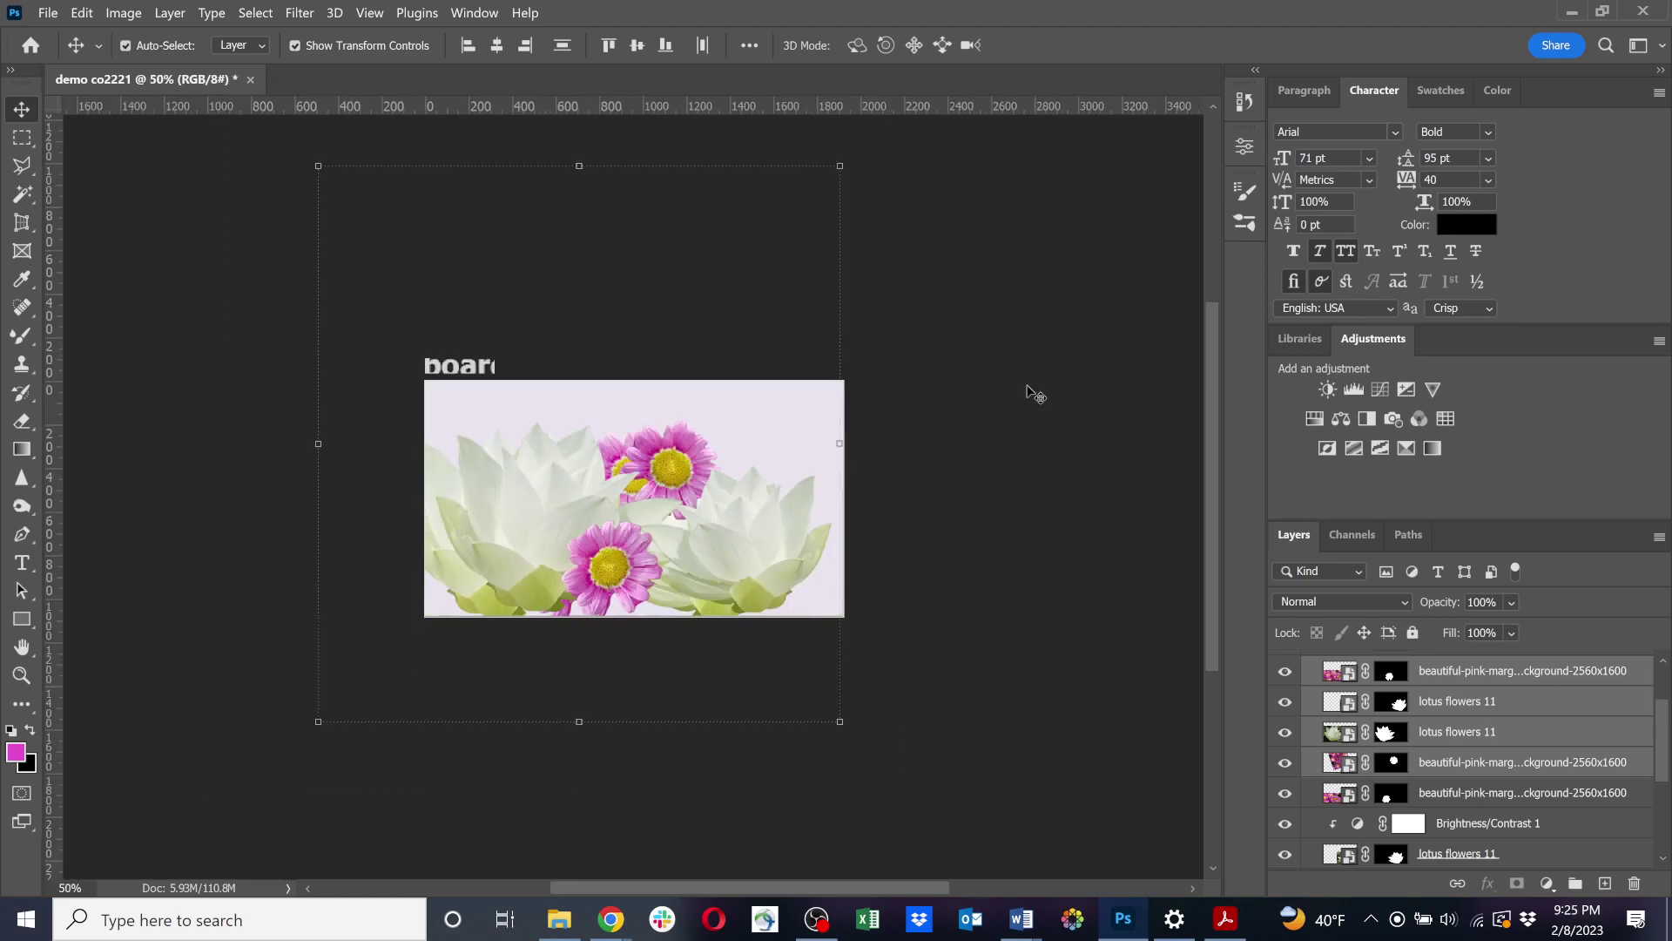
left_click(1056, 735)
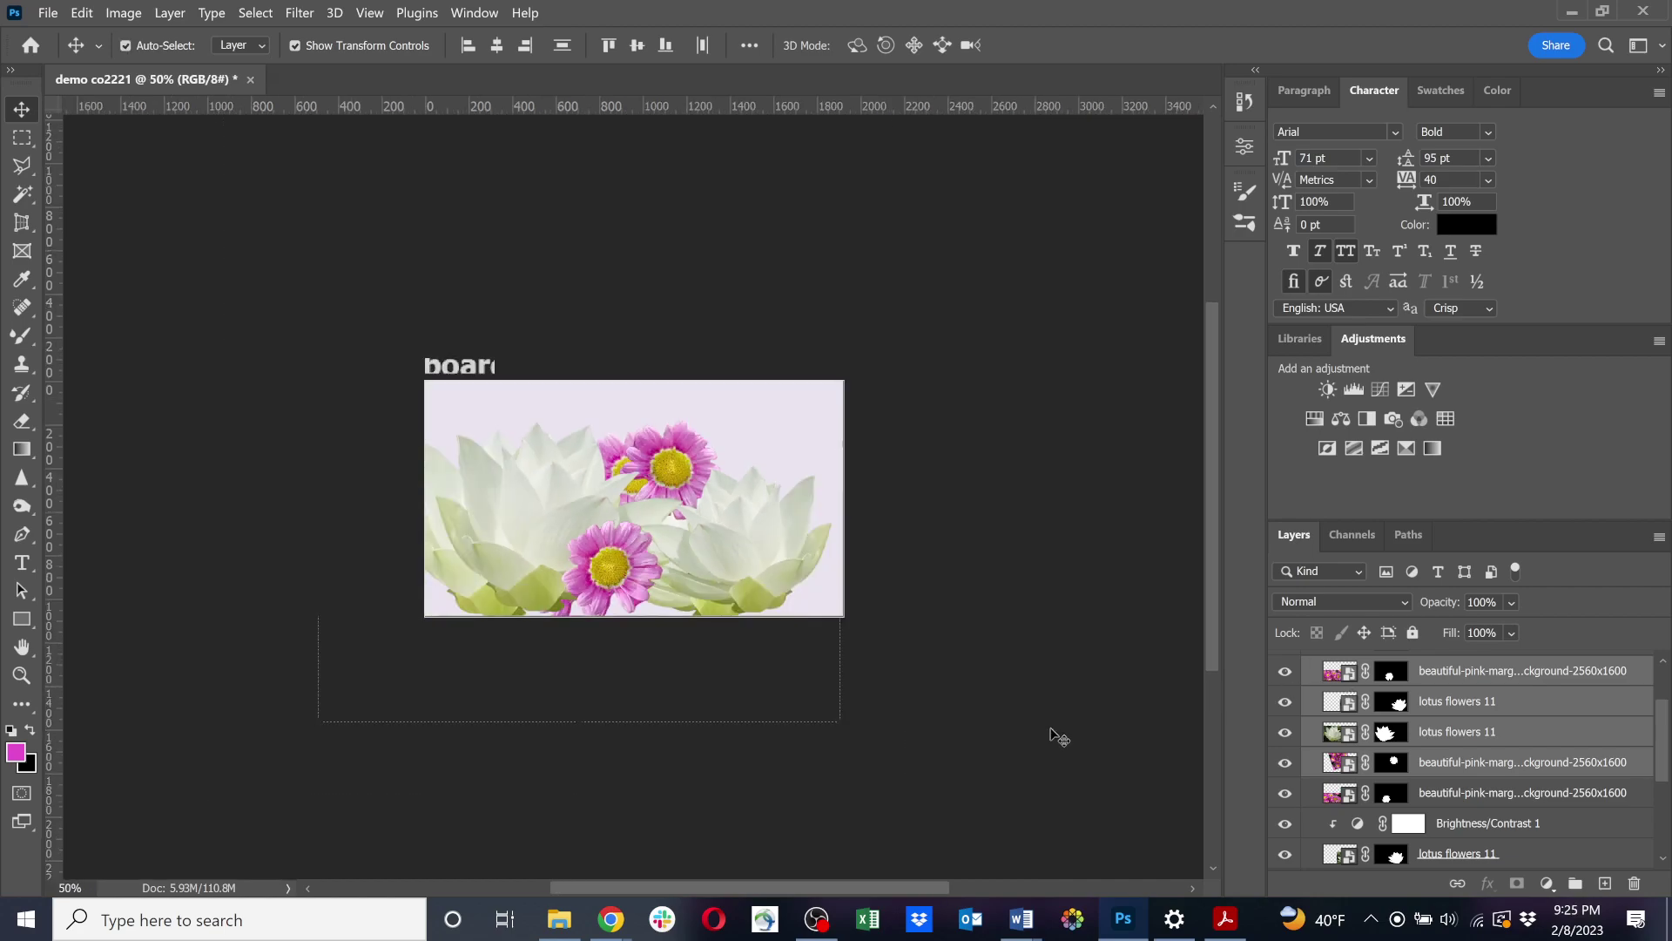
left_click_drag(550, 571, 511, 577)
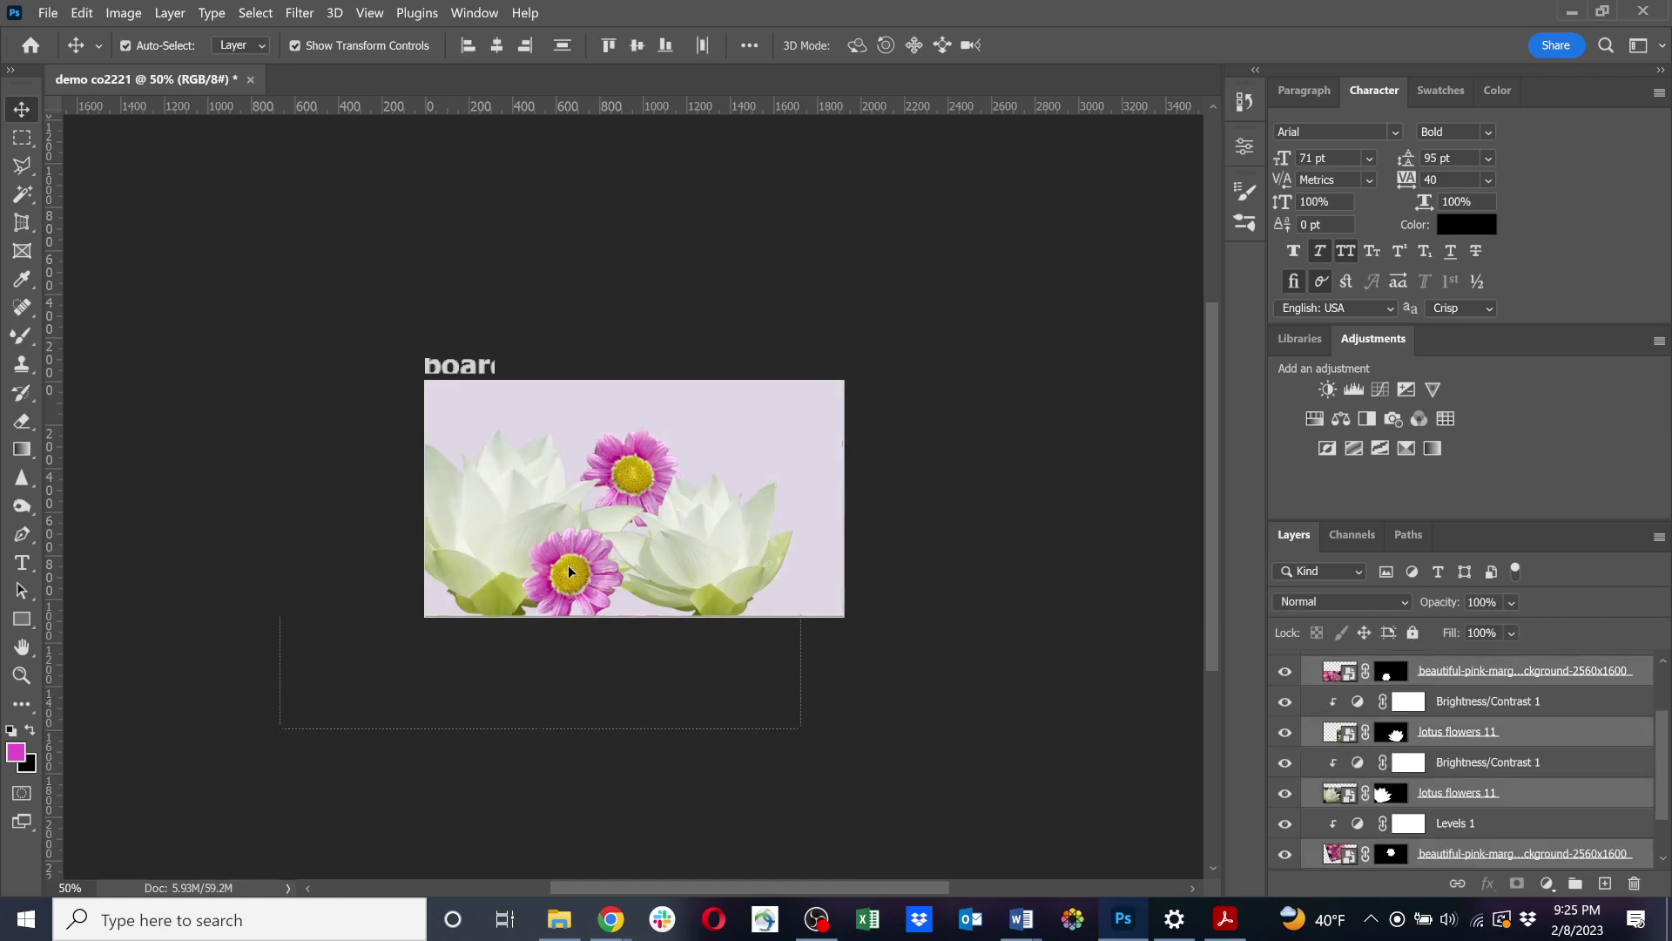
left_click(730, 548, "shift")
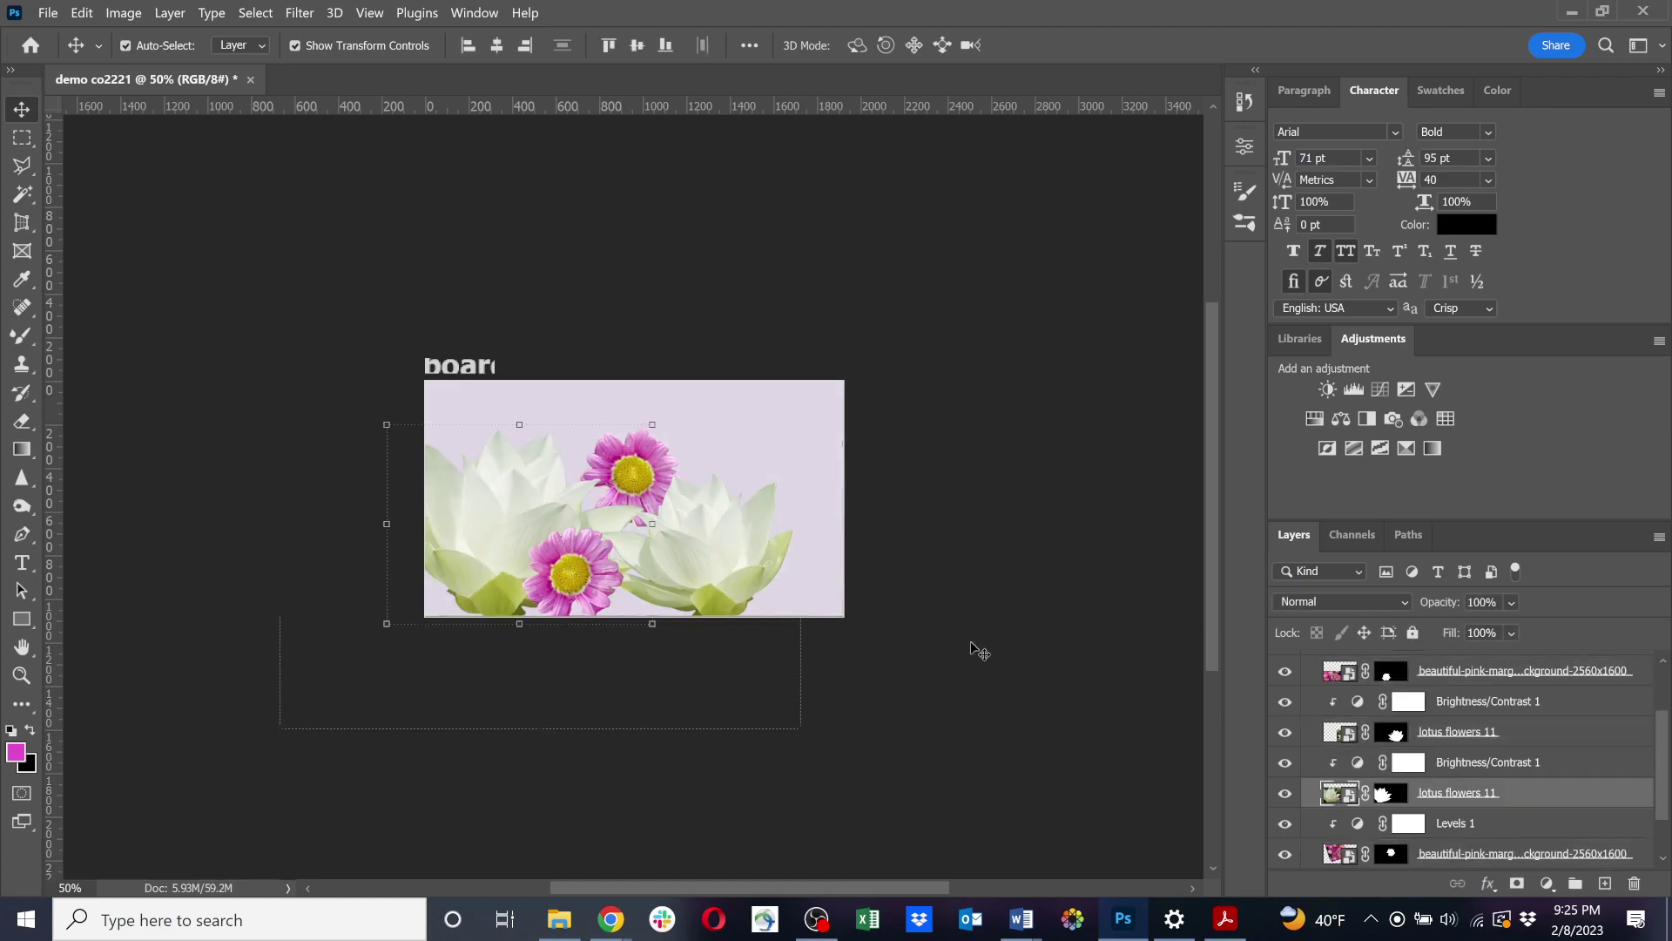
scroll(1564, 765, "up", 3)
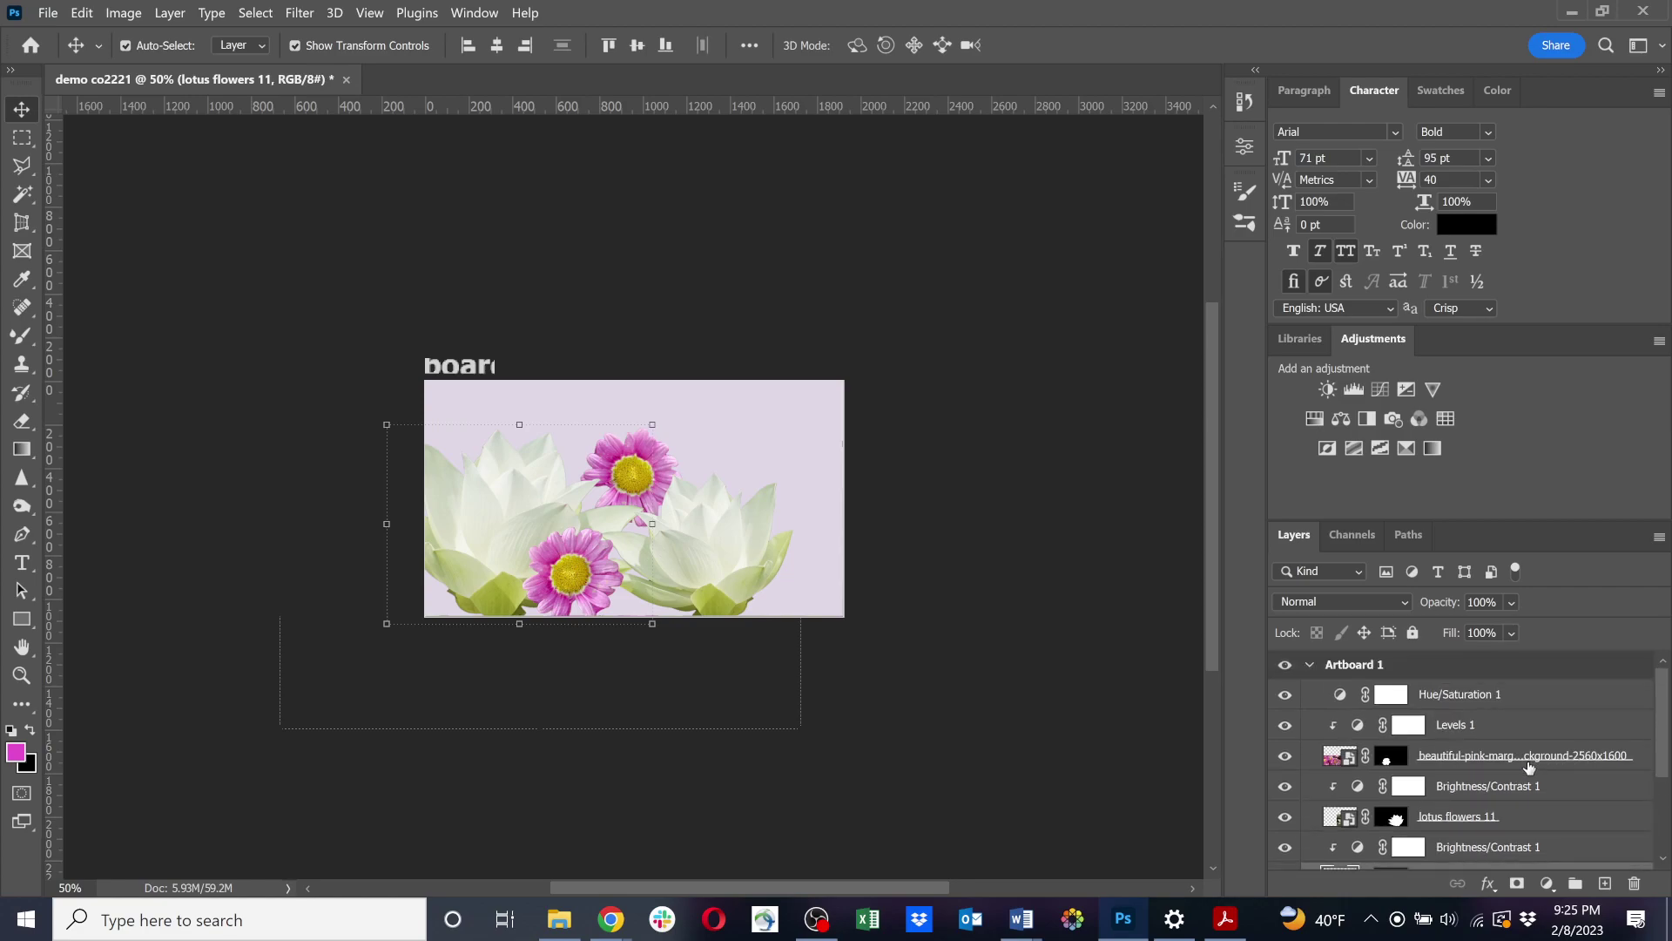
left_click(730, 545, "shift")
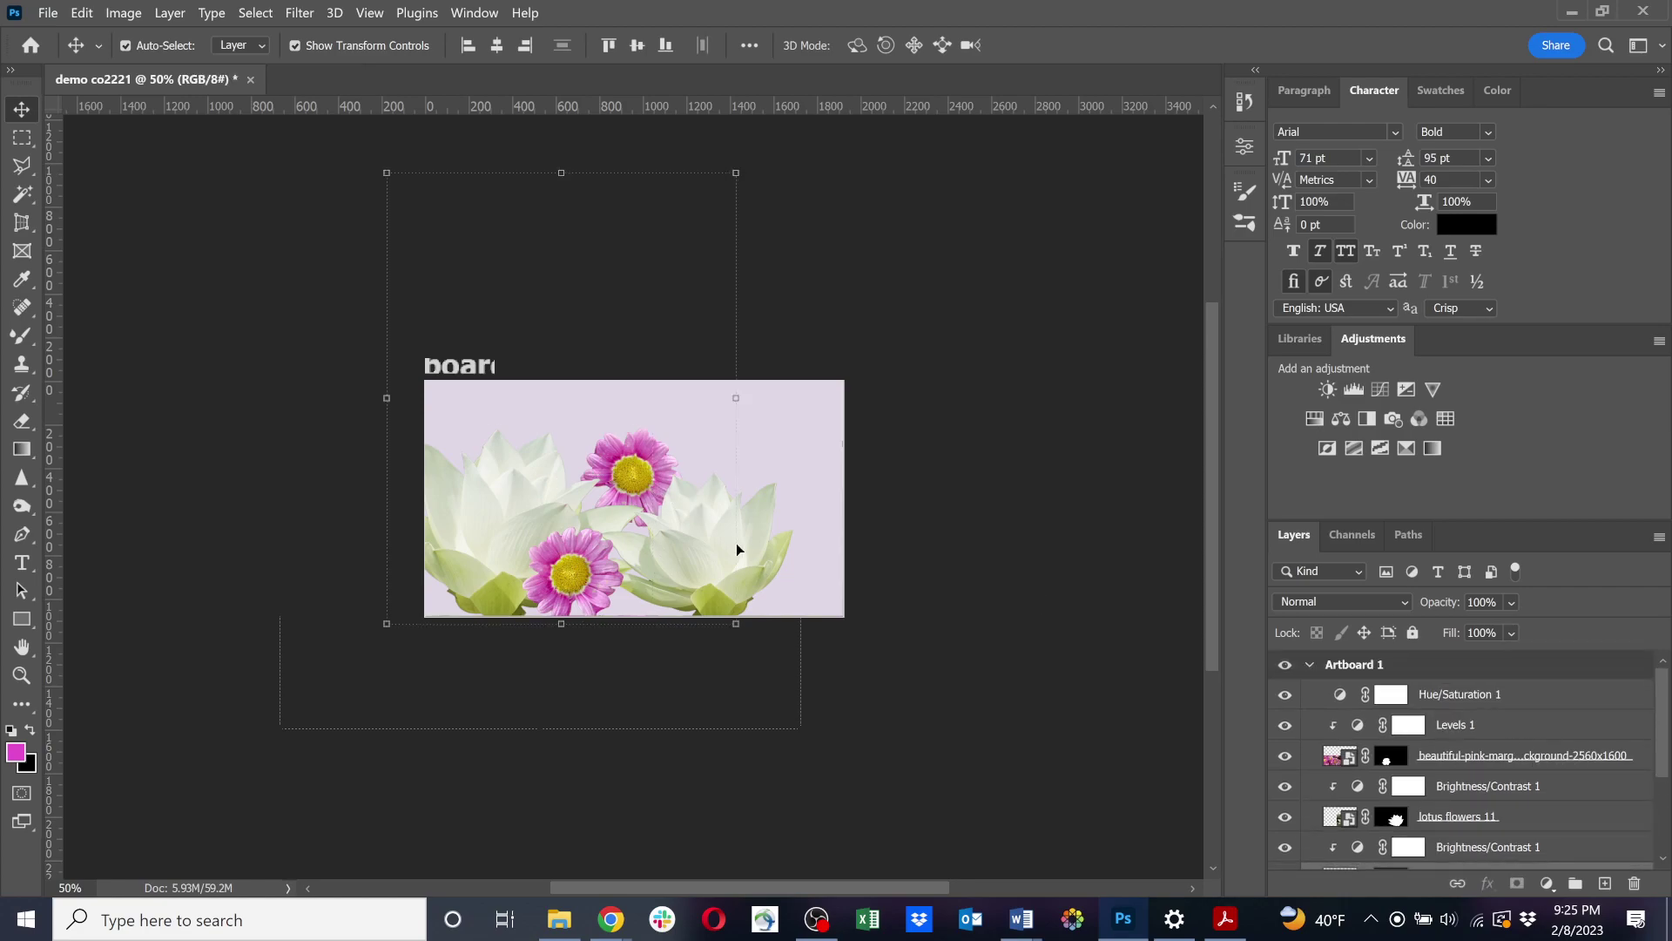
left_click(770, 555, "shift")
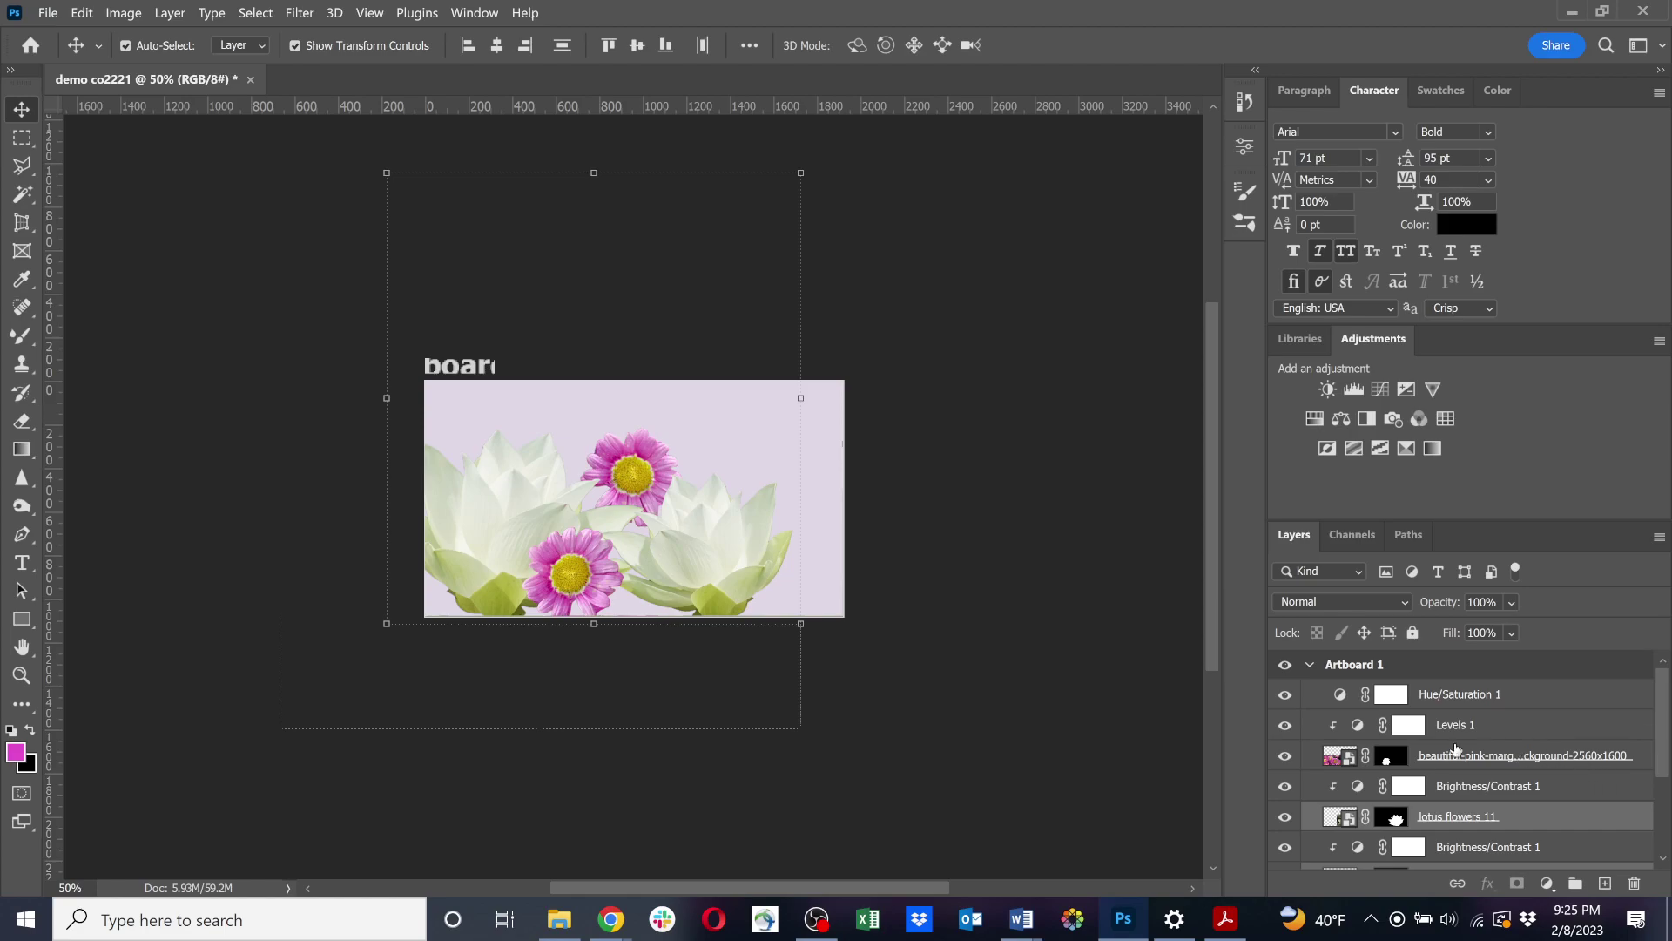
left_click(1323, 752, "shift")
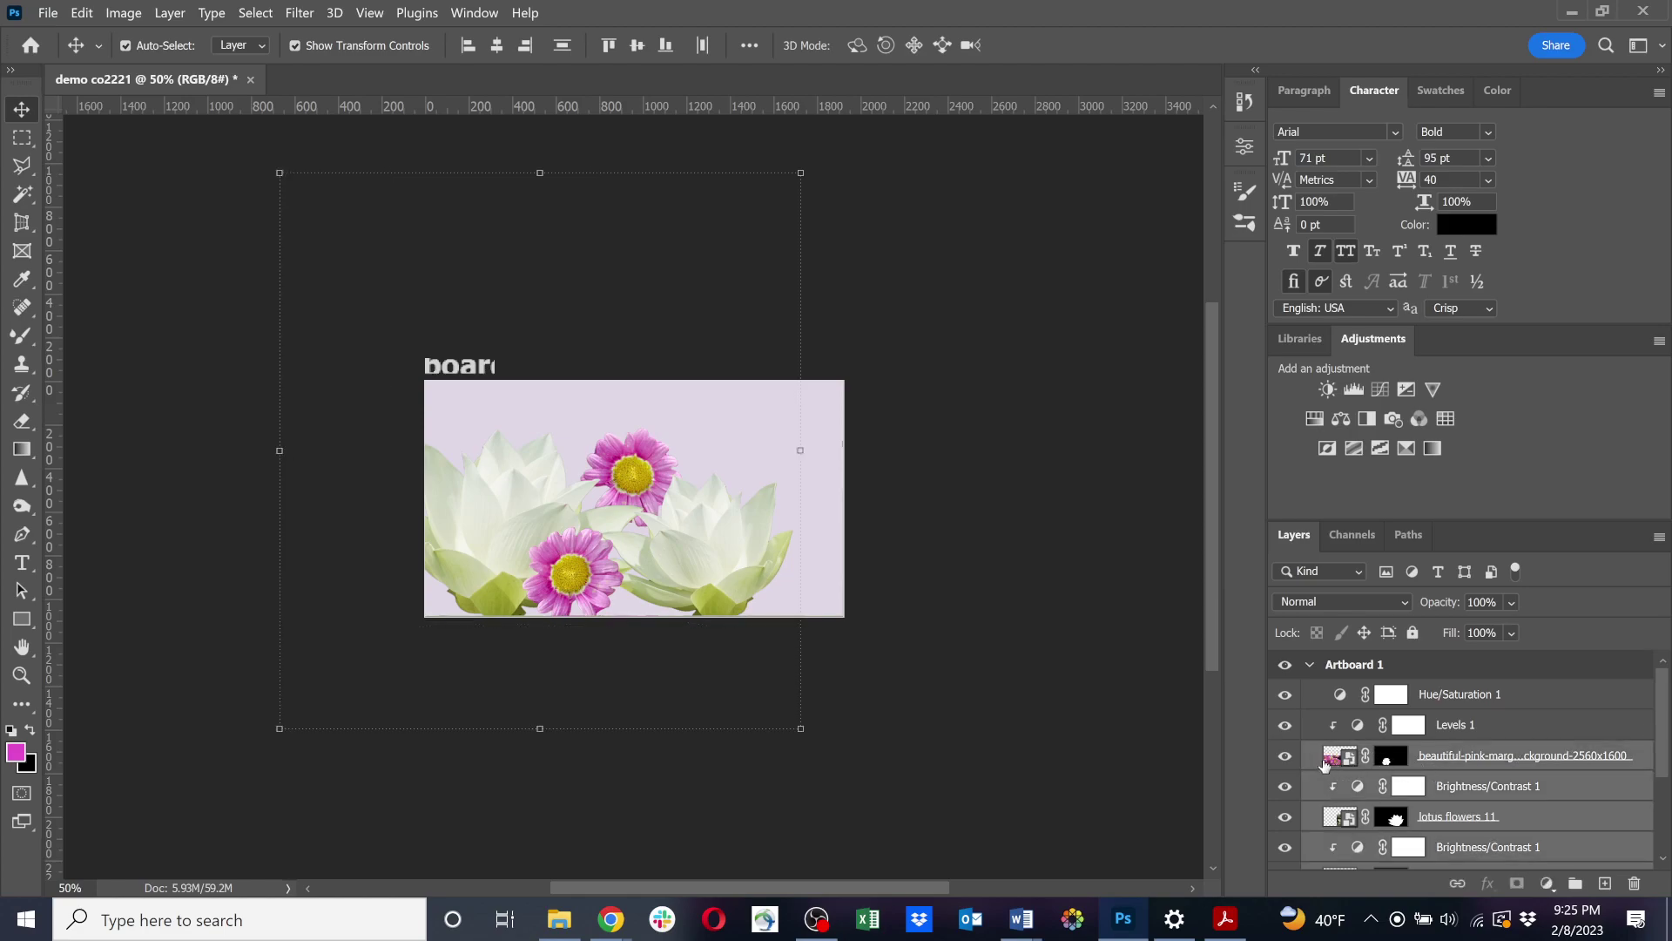
left_click(1322, 788)
Select only the two daisy layers and two lotus layers, without their adjustments, and paste copies of the four flowers.
left_click(1362, 758)
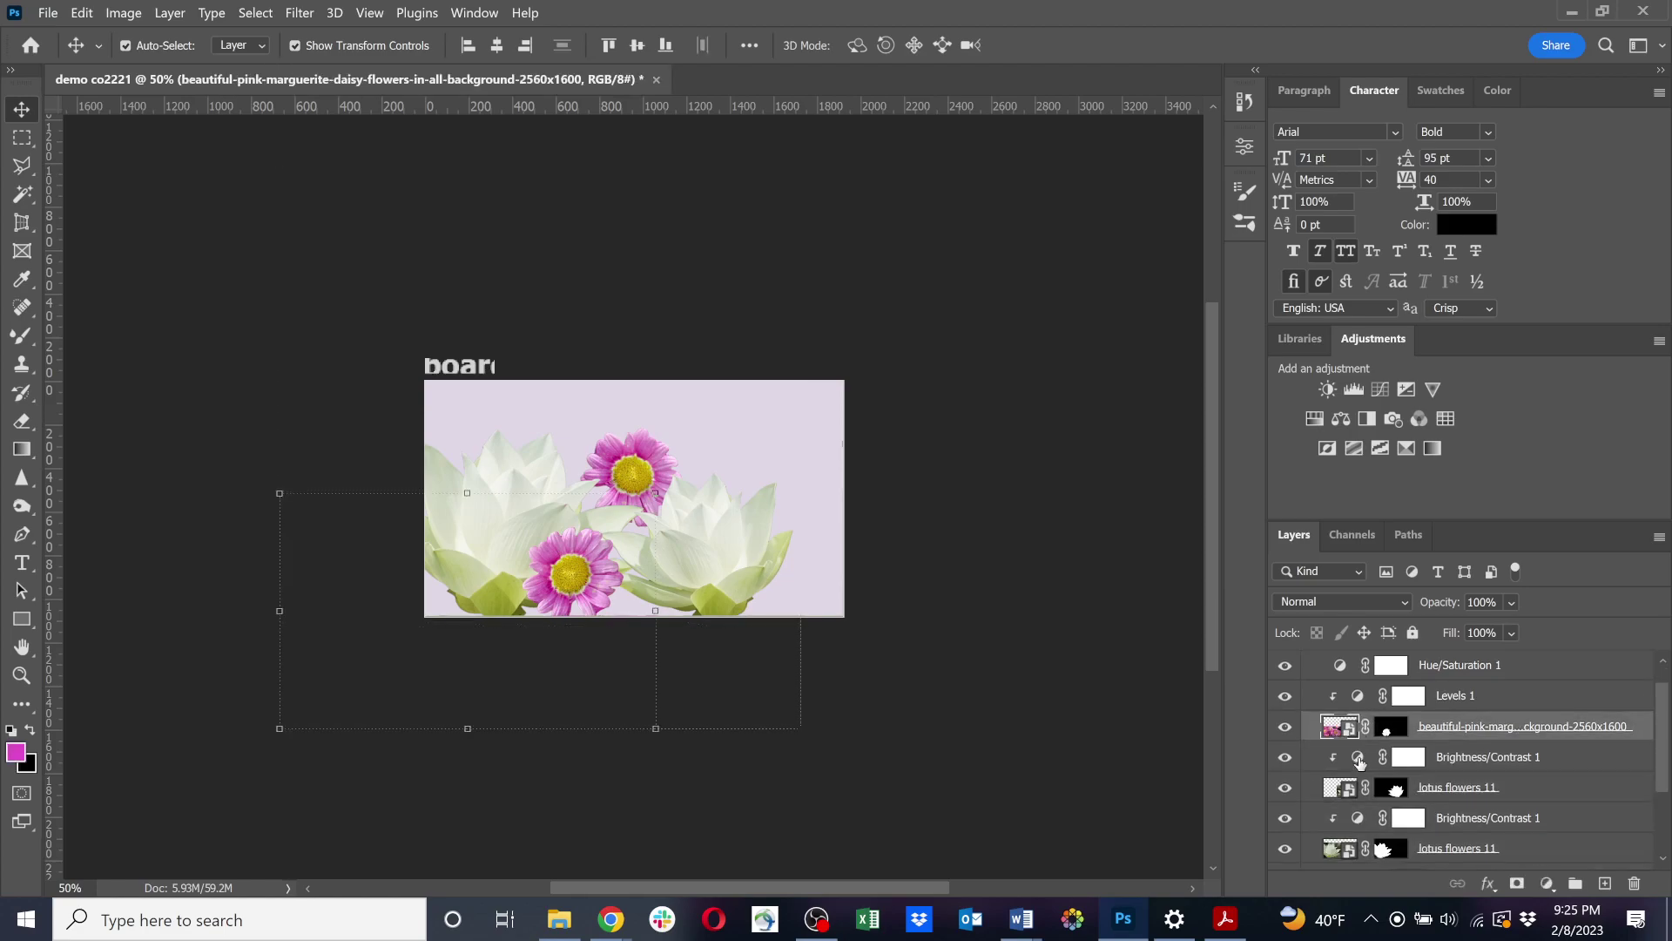
scroll(1364, 762, "down", 1)
scroll(1593, 807, "down", 1)
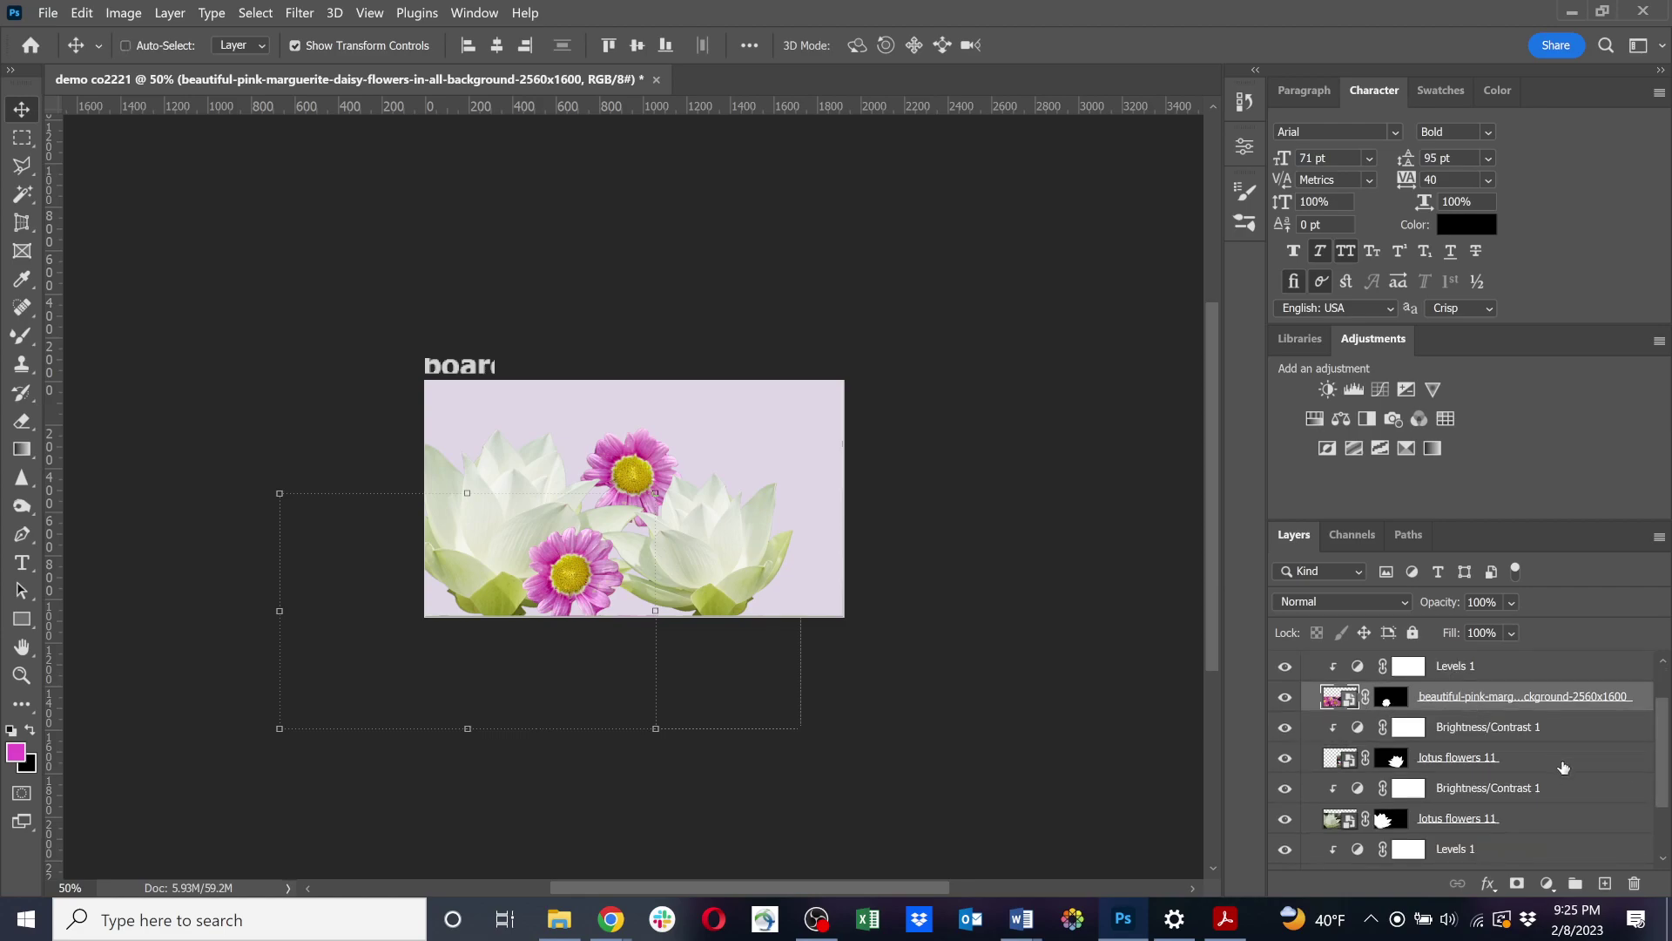
left_click(1565, 759, "ctrl")
left_click(1571, 829, "ctrl")
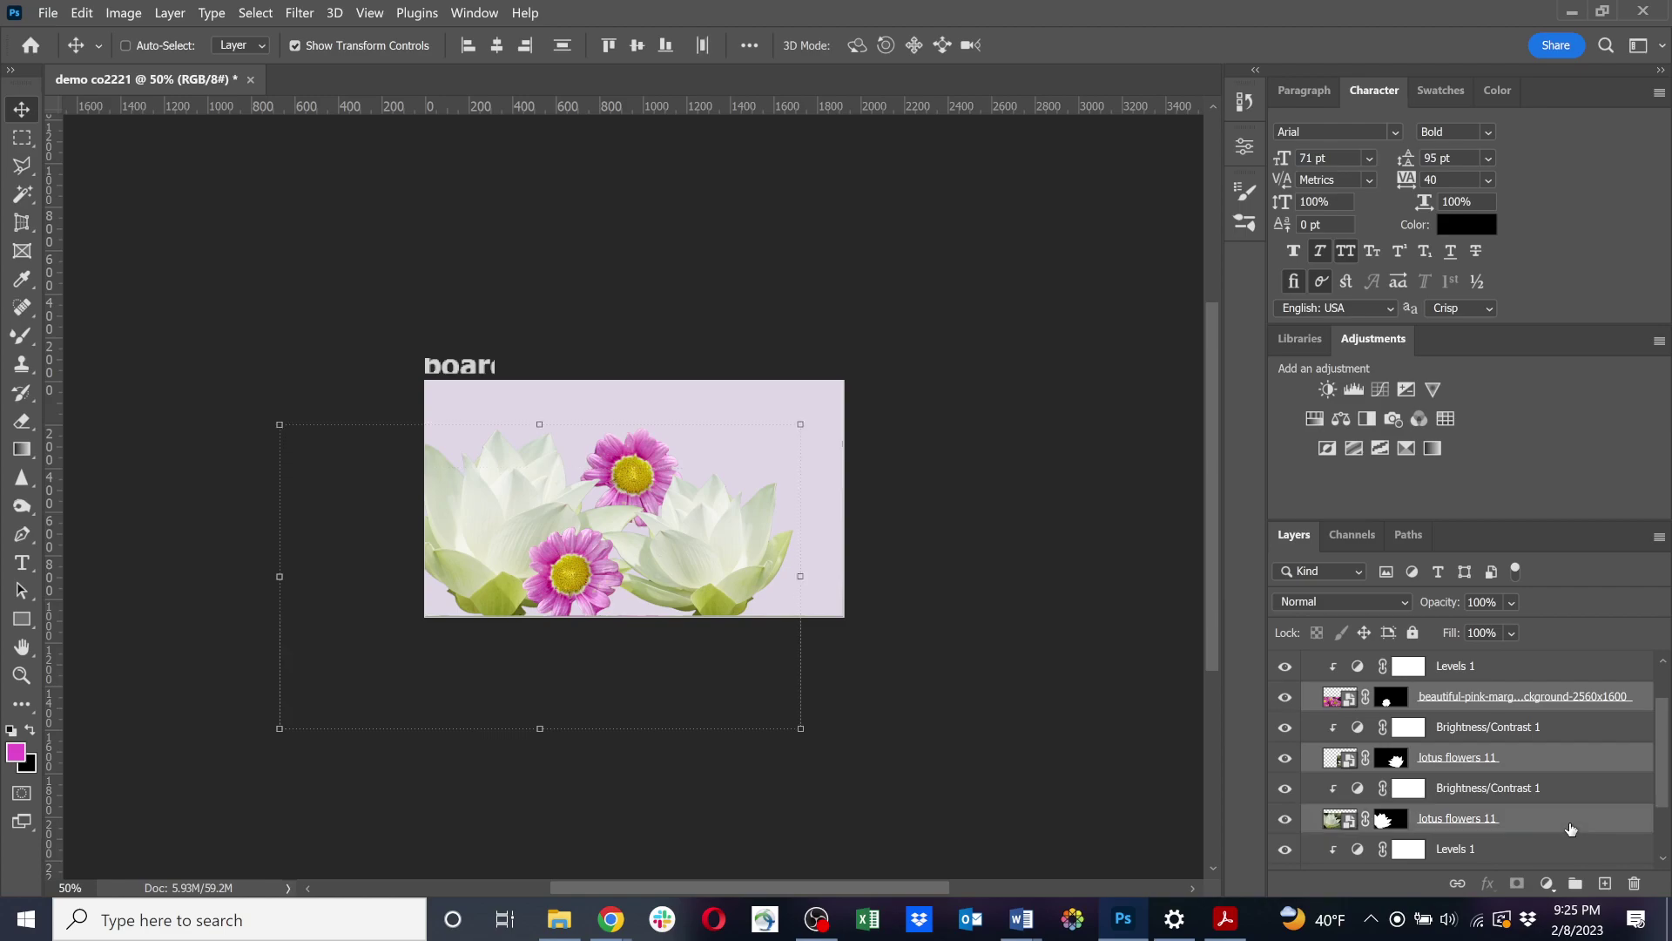
scroll(1571, 827, "down", 2)
left_click(1310, 822, "ctrl")
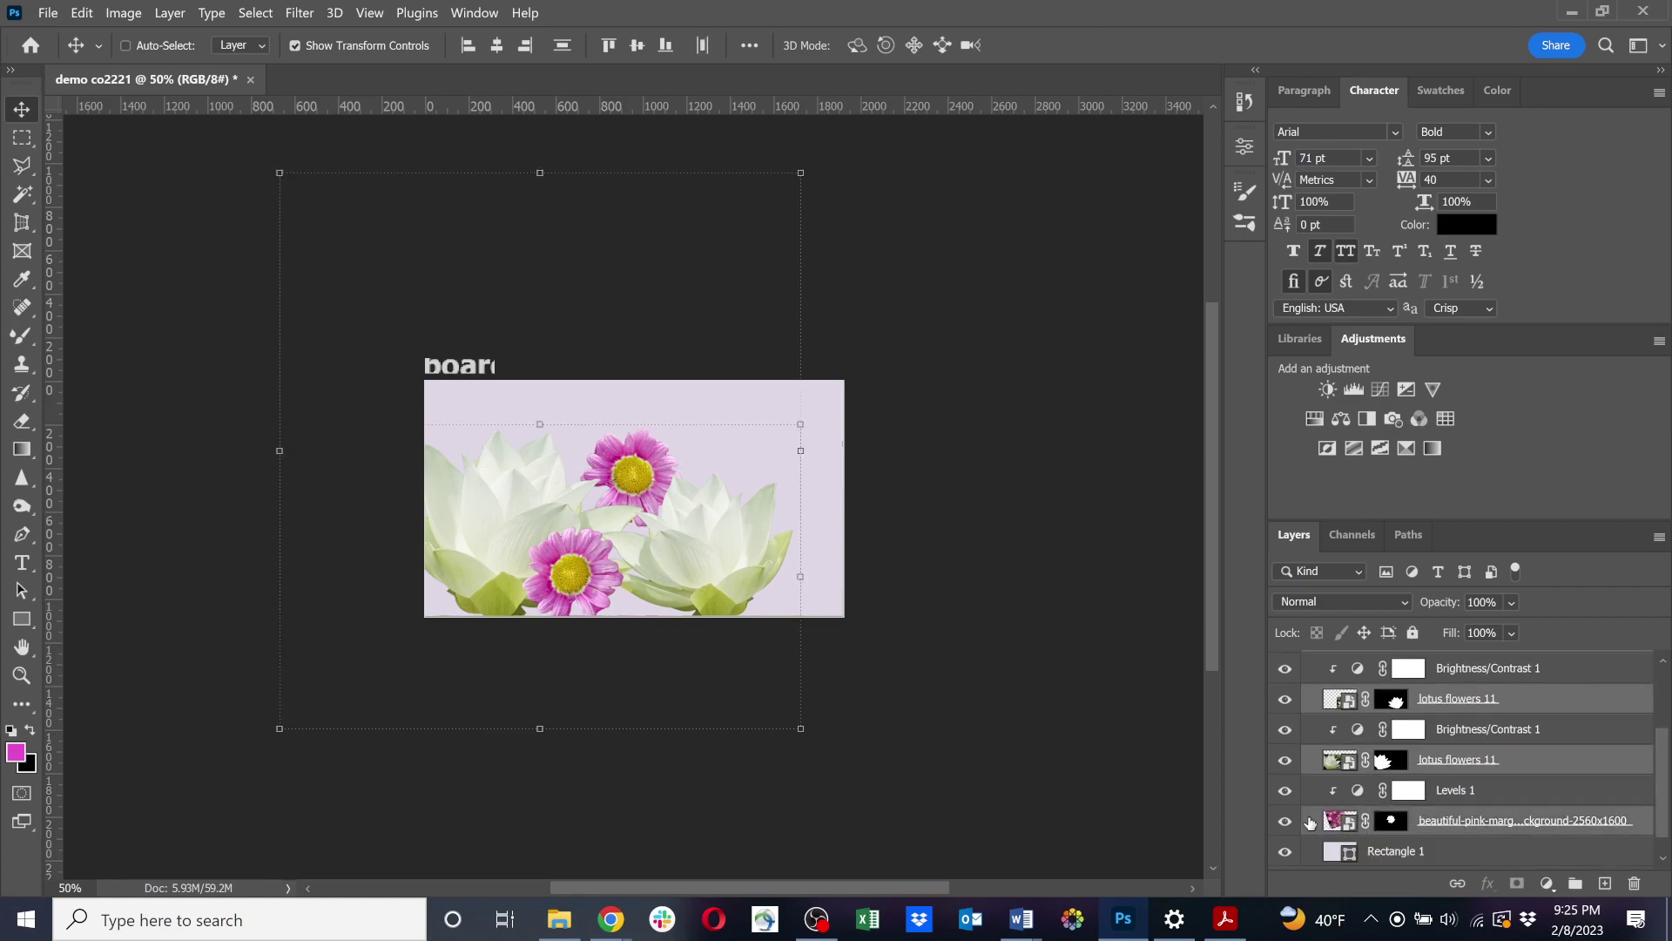
key("ctrl+v")
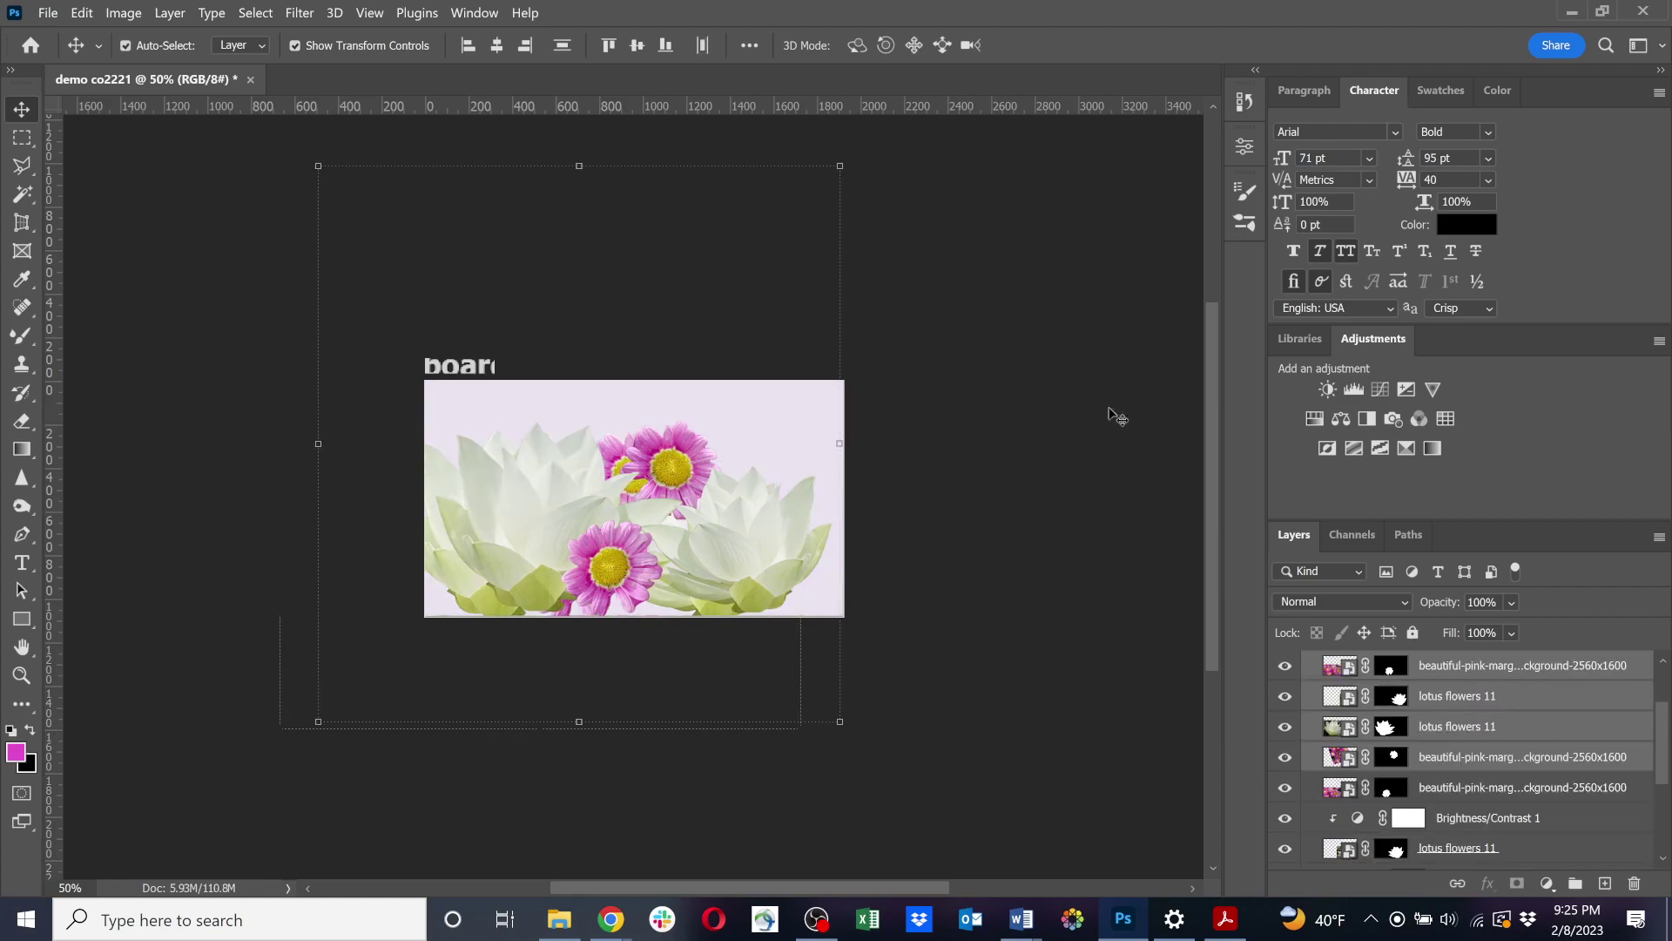
Rotate the pasted flower group to about -163.74° and place it upside down across the artboard's upper-right area.
left_click_drag(787, 154, 105, 732)
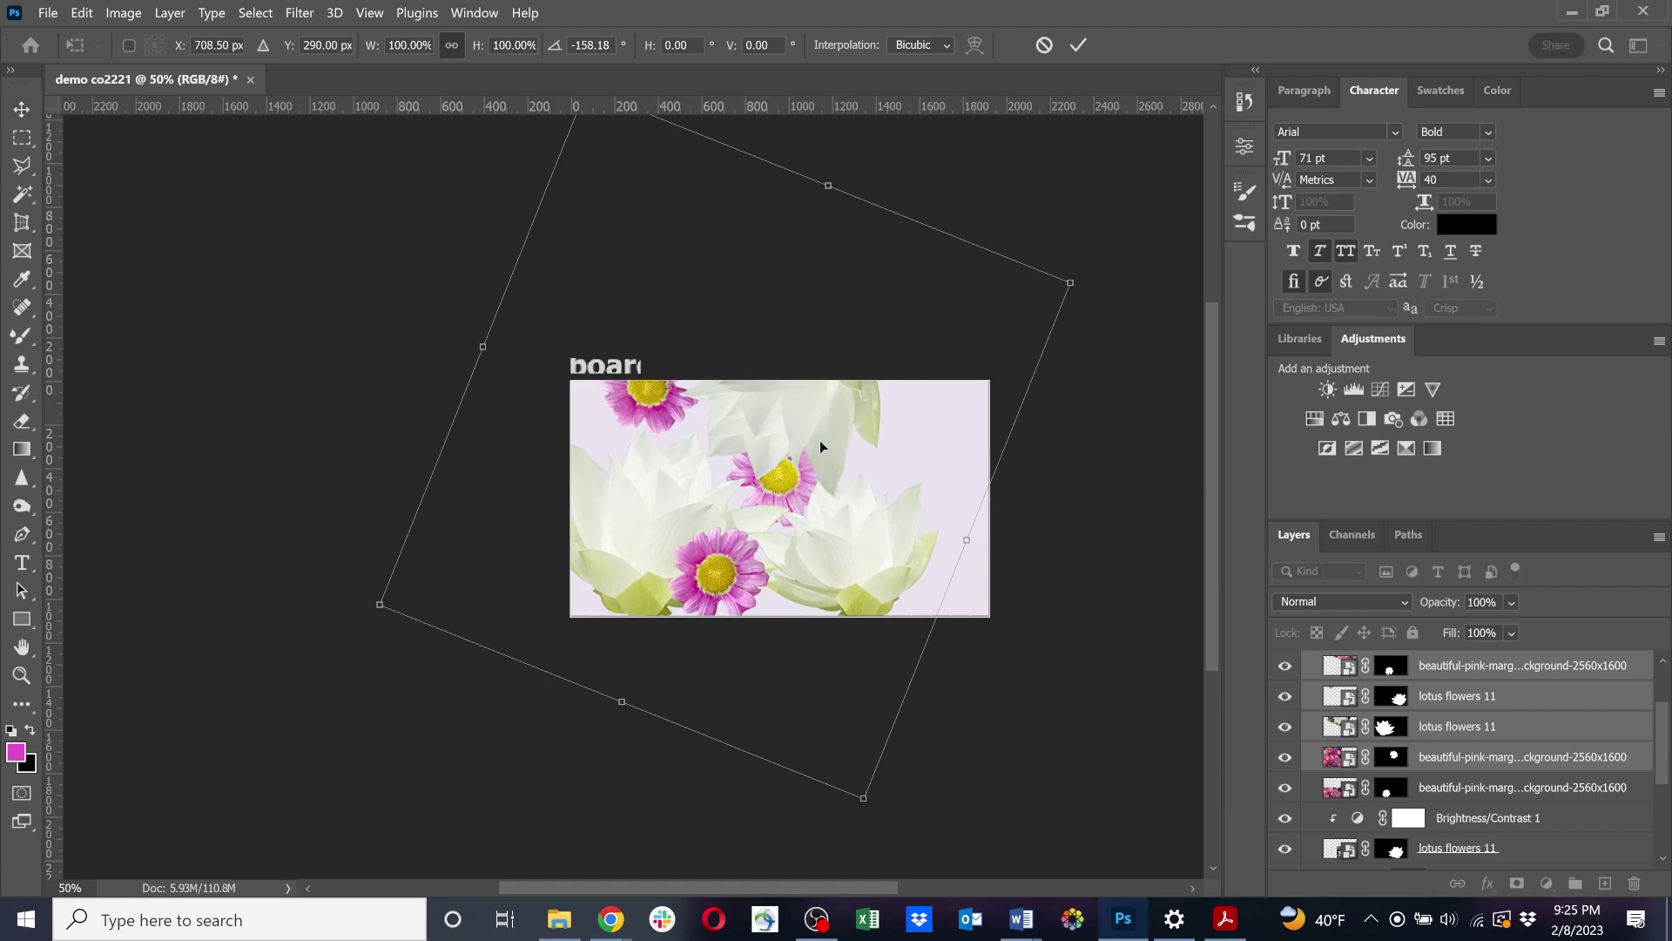
left_click_drag(851, 400, 1016, 479)
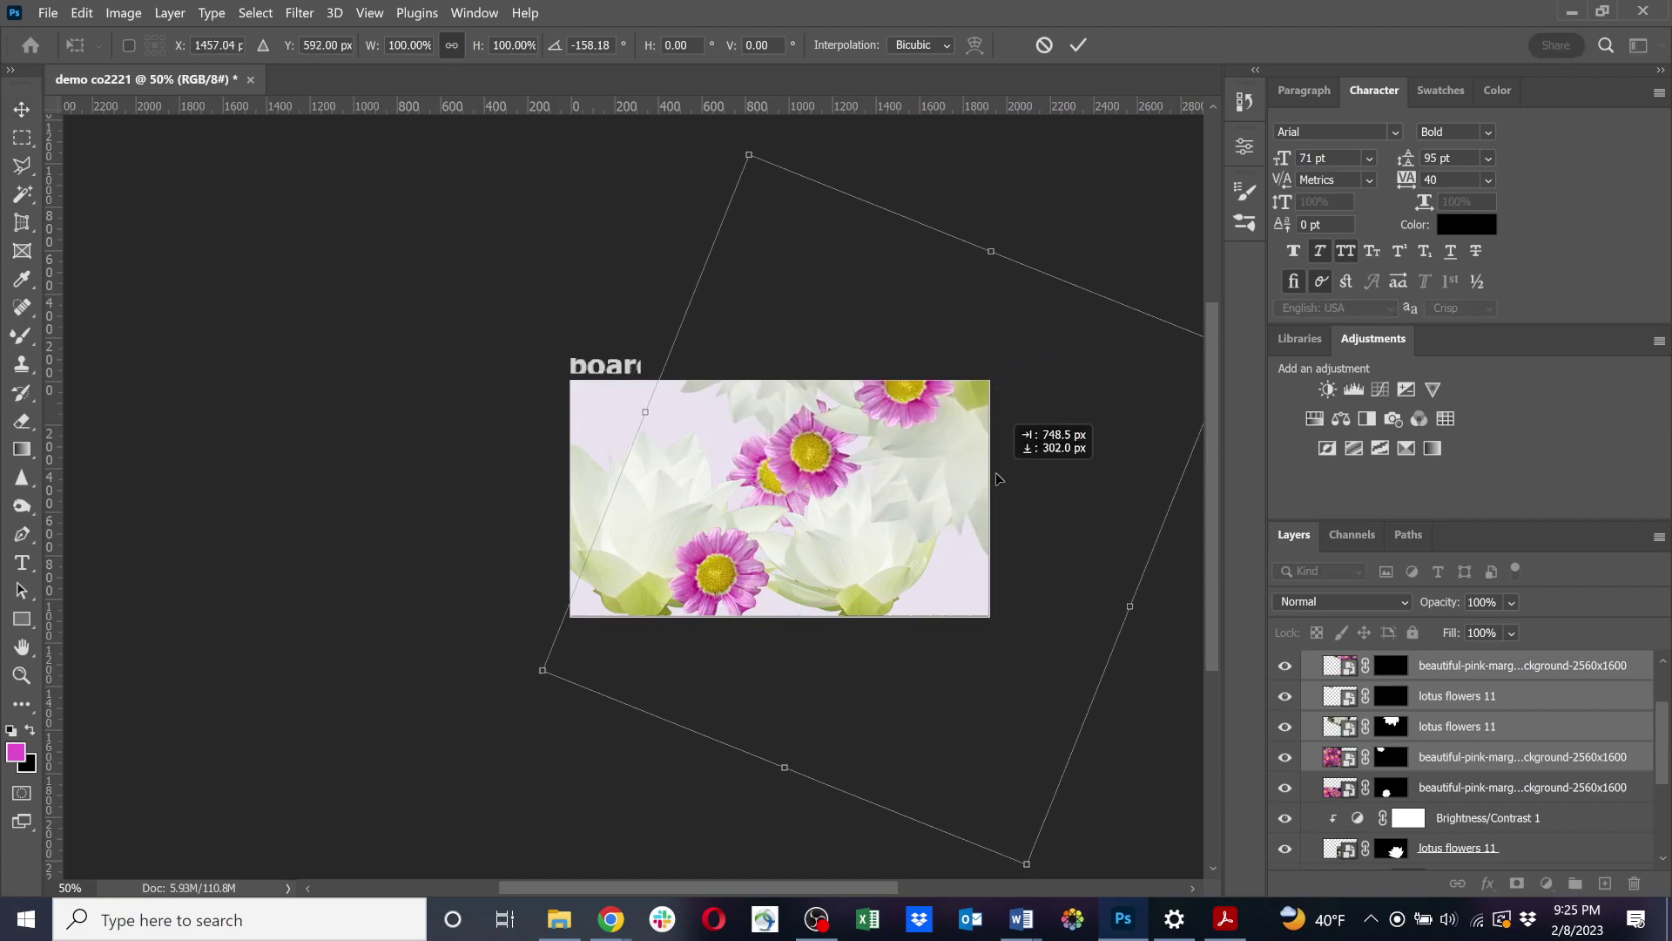
left_click_drag(746, 142, 678, 281)
left_click_drag(911, 452, 906, 403)
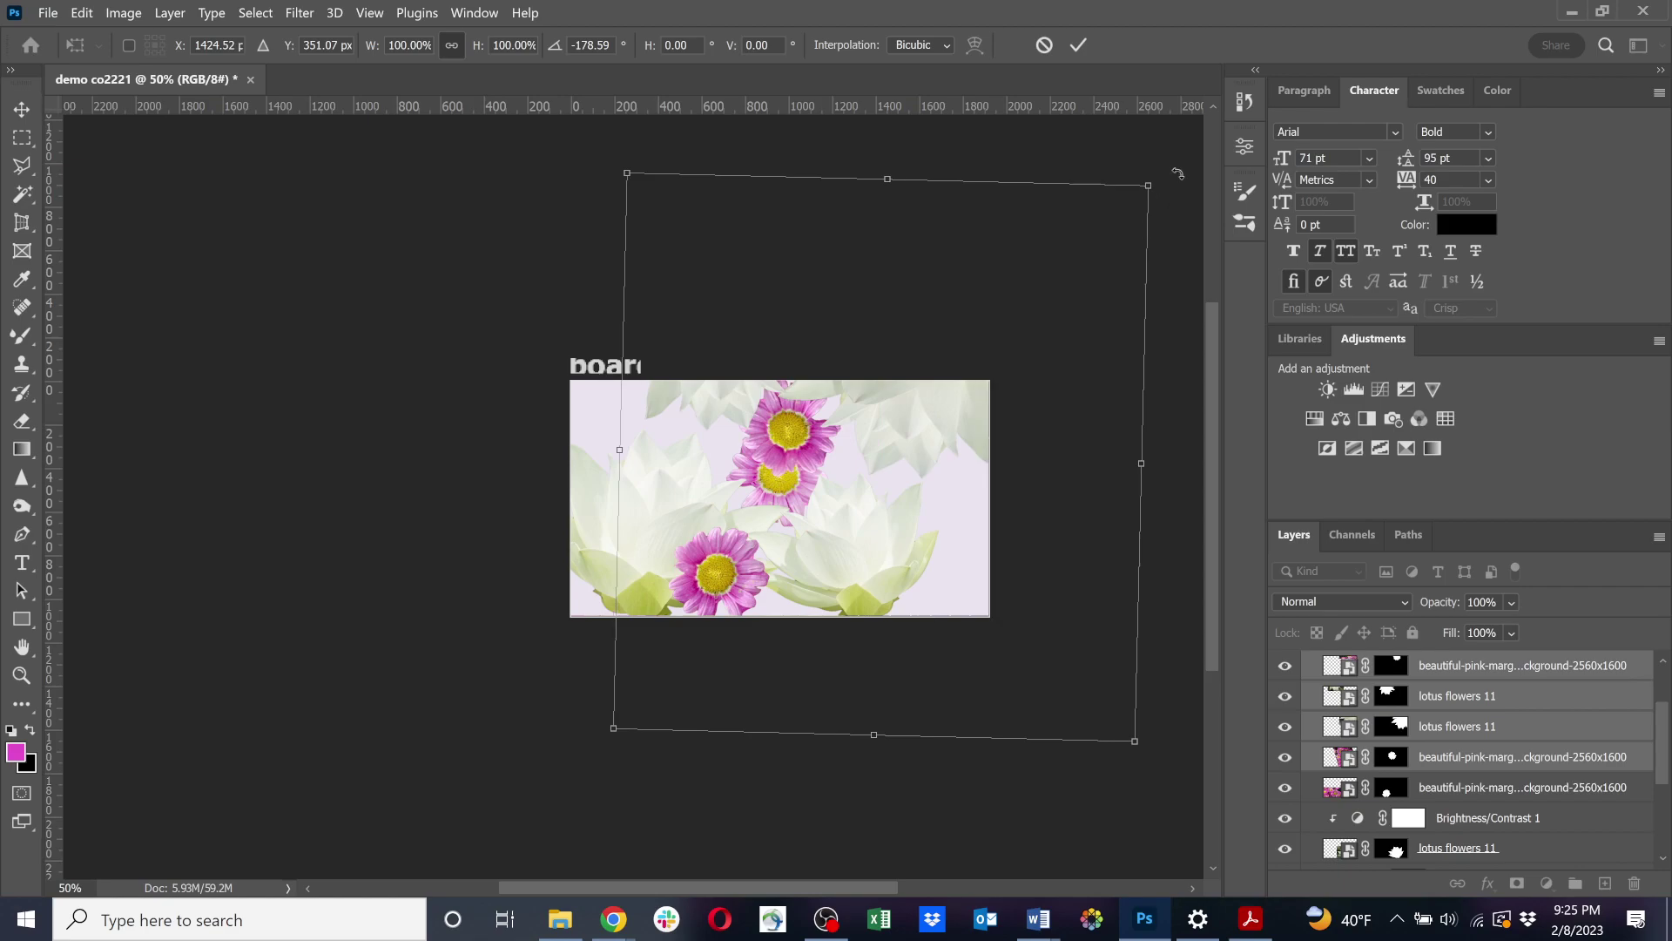
left_click_drag(1172, 171, 1206, 261)
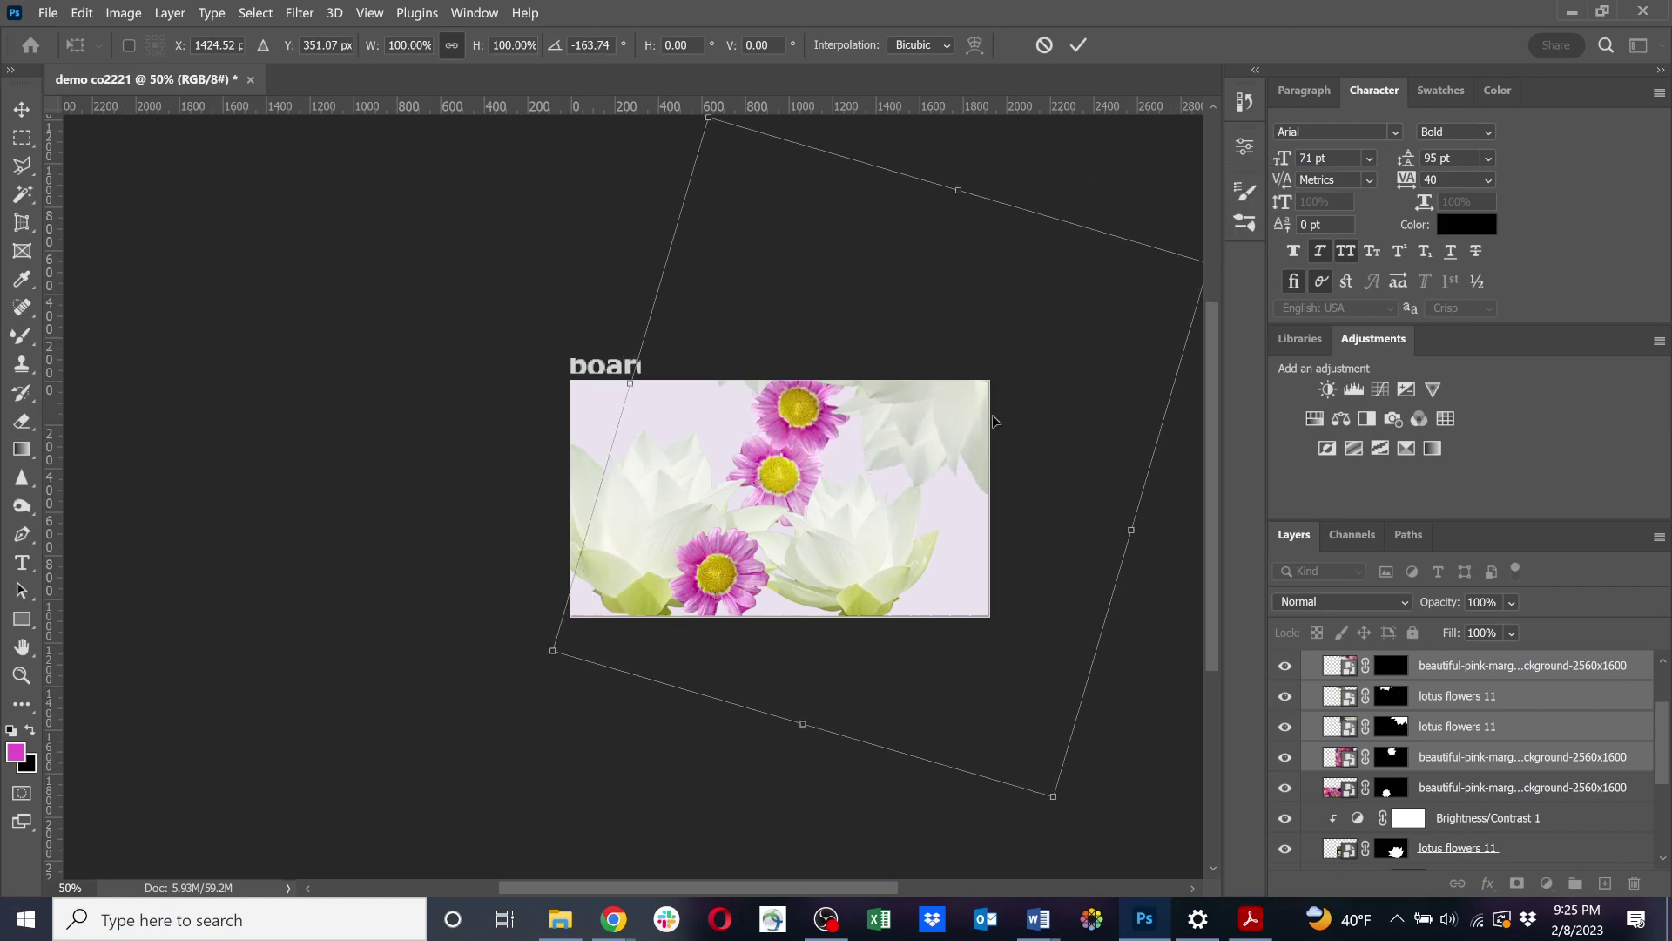
left_click_drag(933, 447, 927, 487)
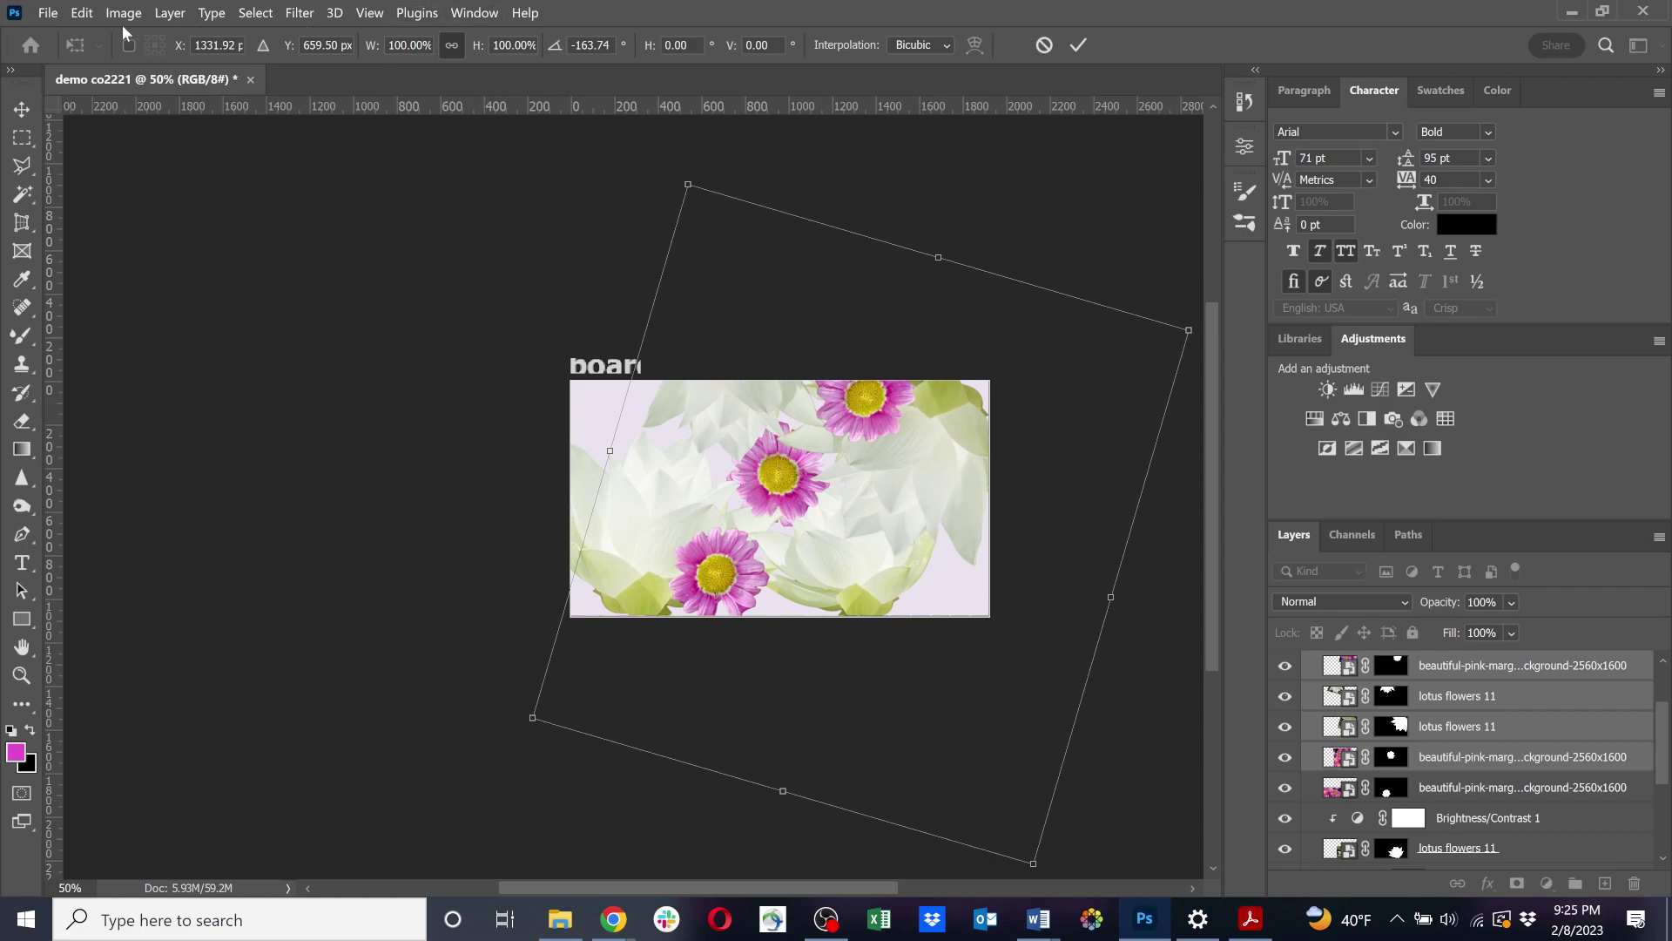
left_click(255, 14)
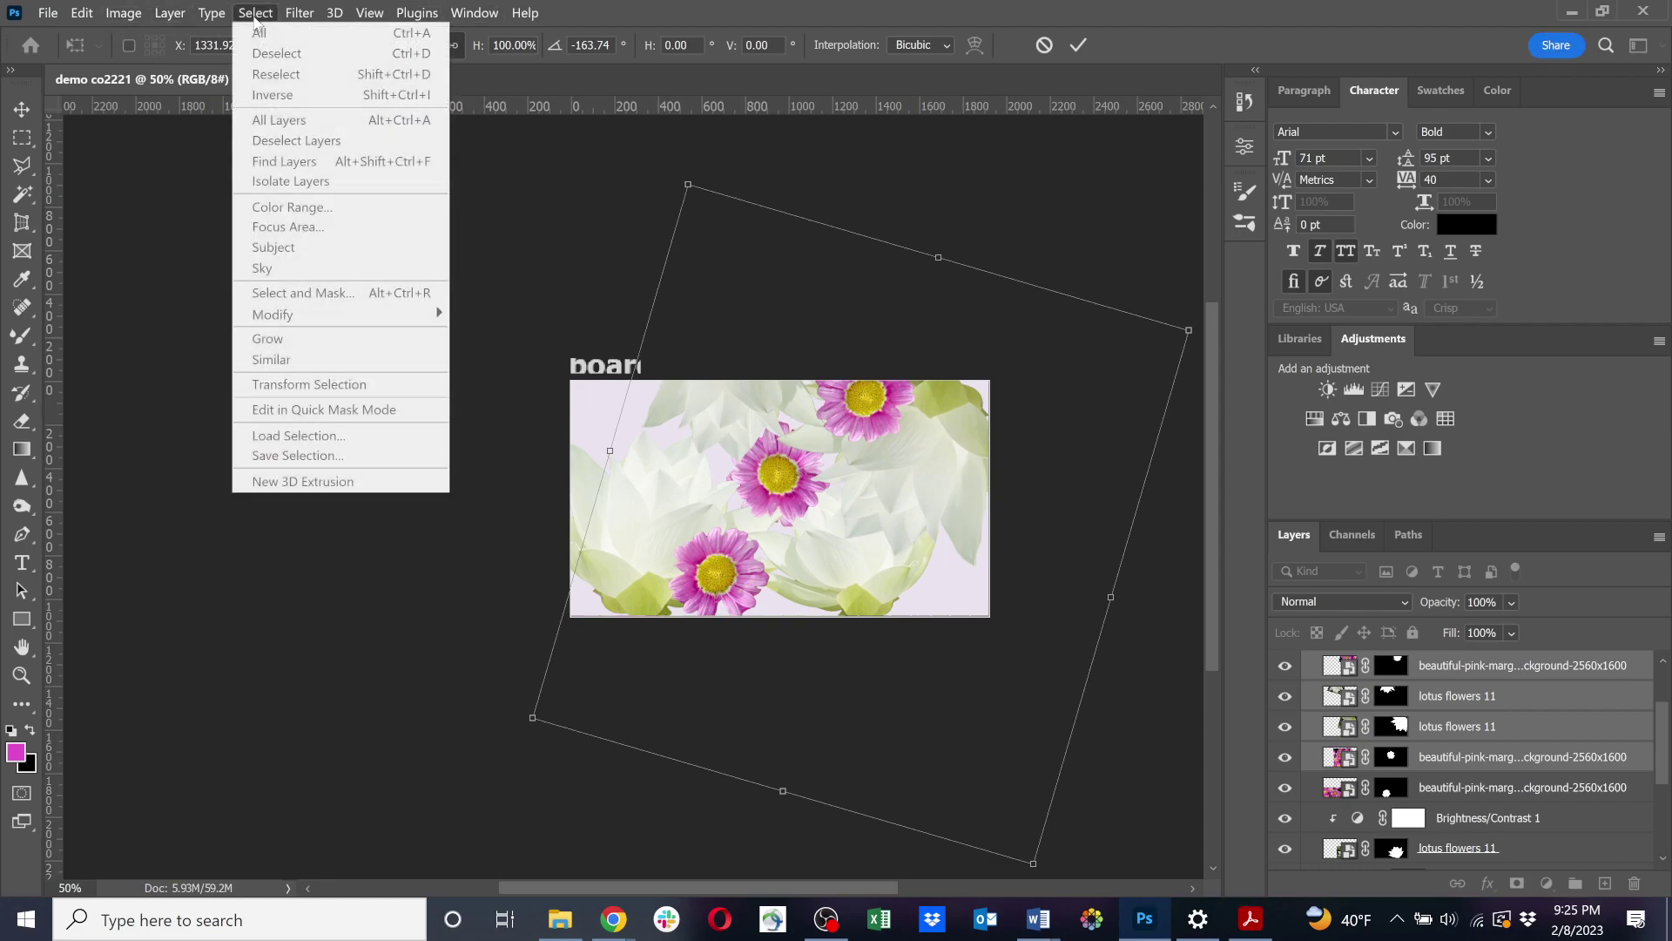
left_click(255, 14)
left_click(83, 14)
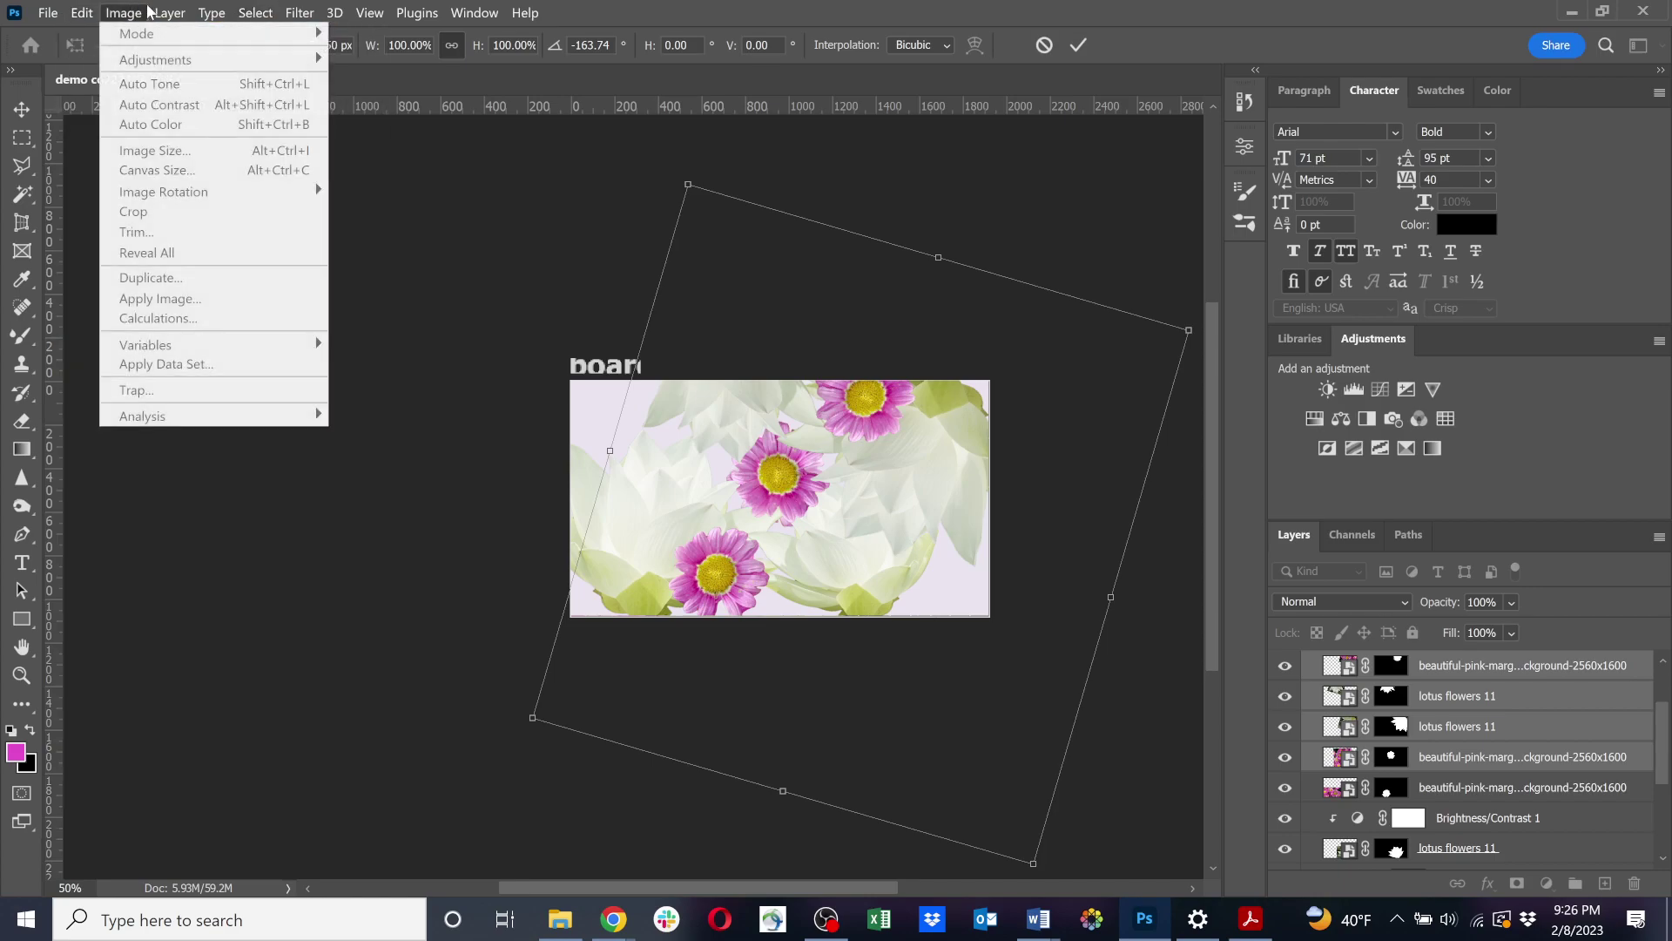
mouse_move(174, 12)
mouse_move(272, 19)
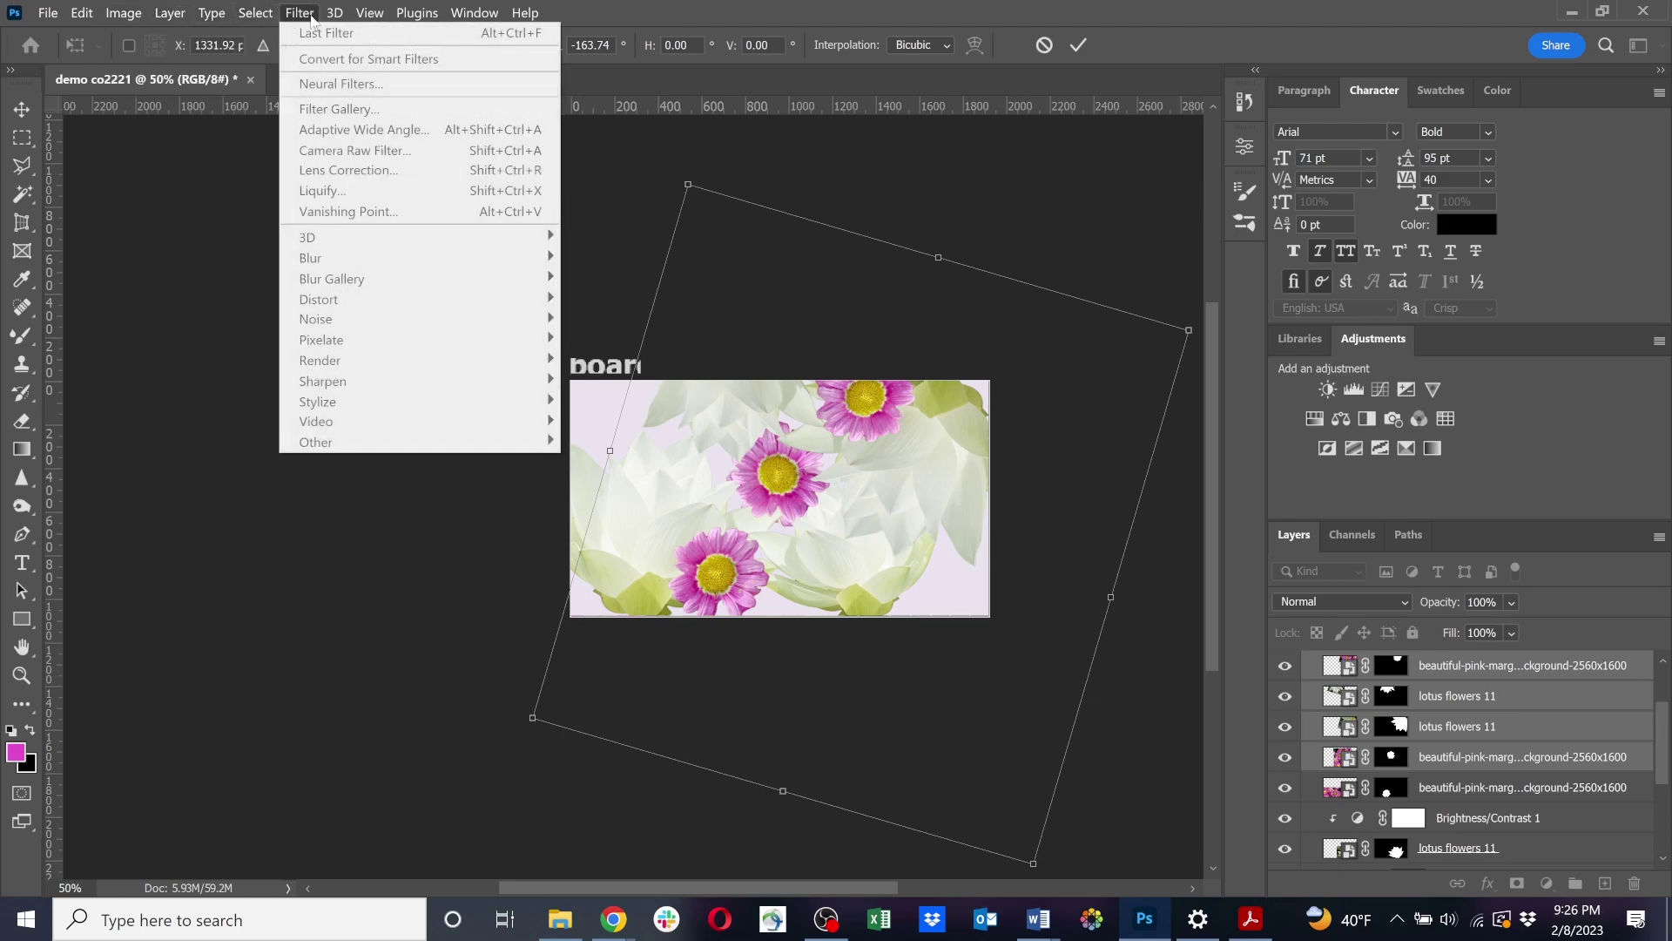
mouse_move(84, 18)
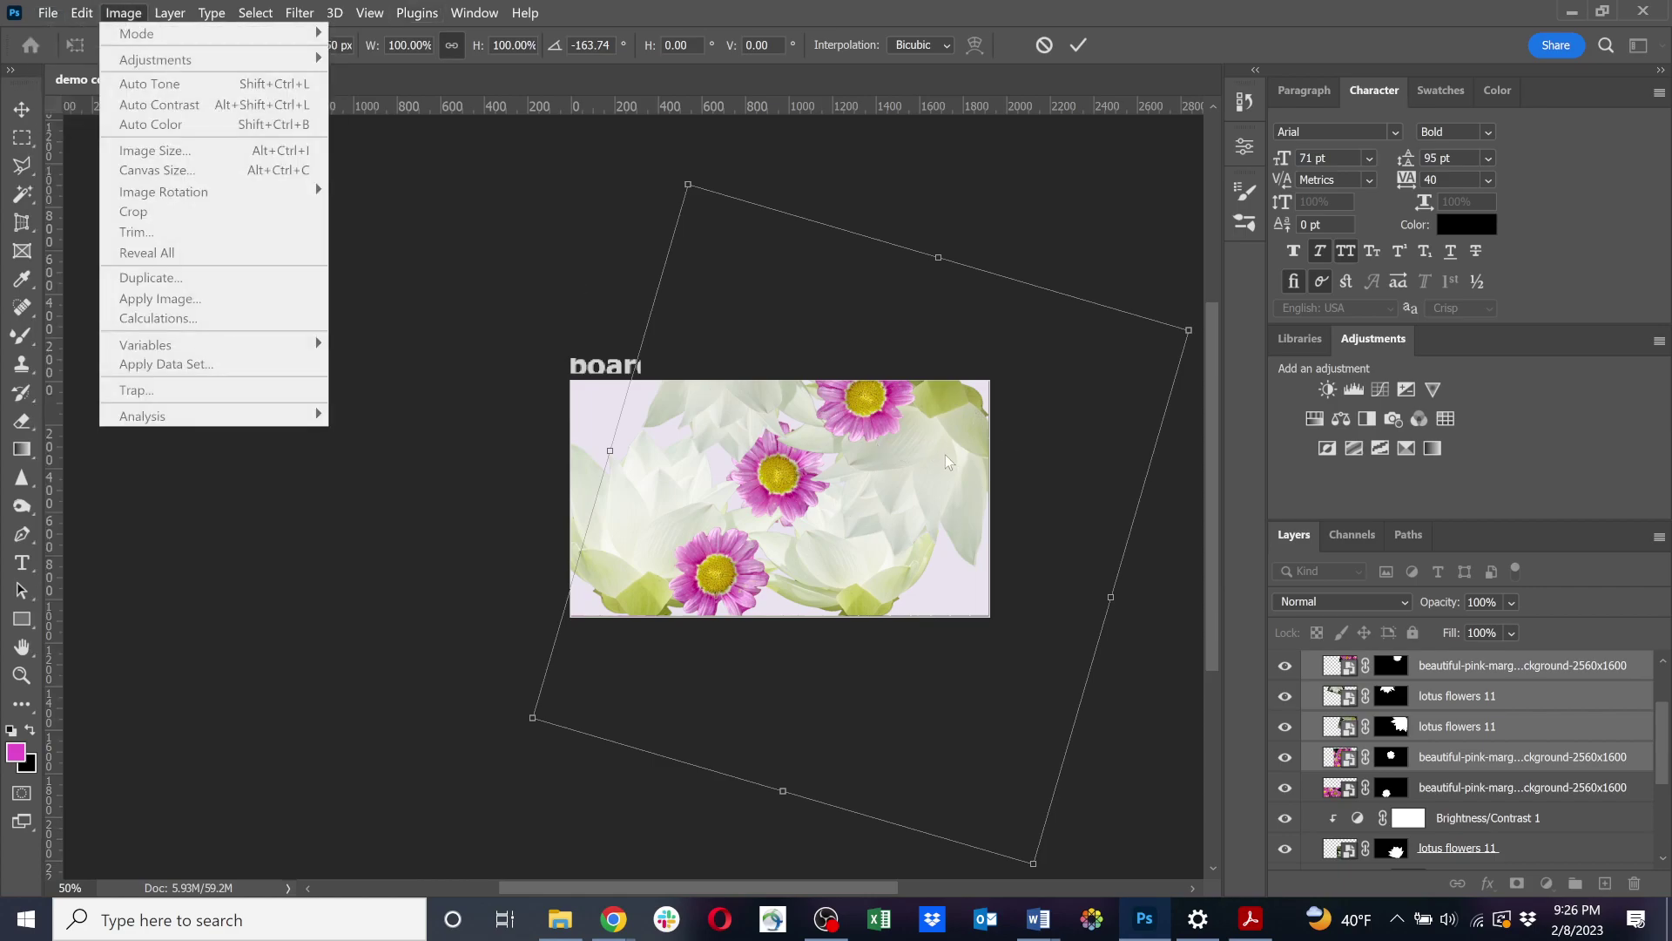
left_click(993, 504)
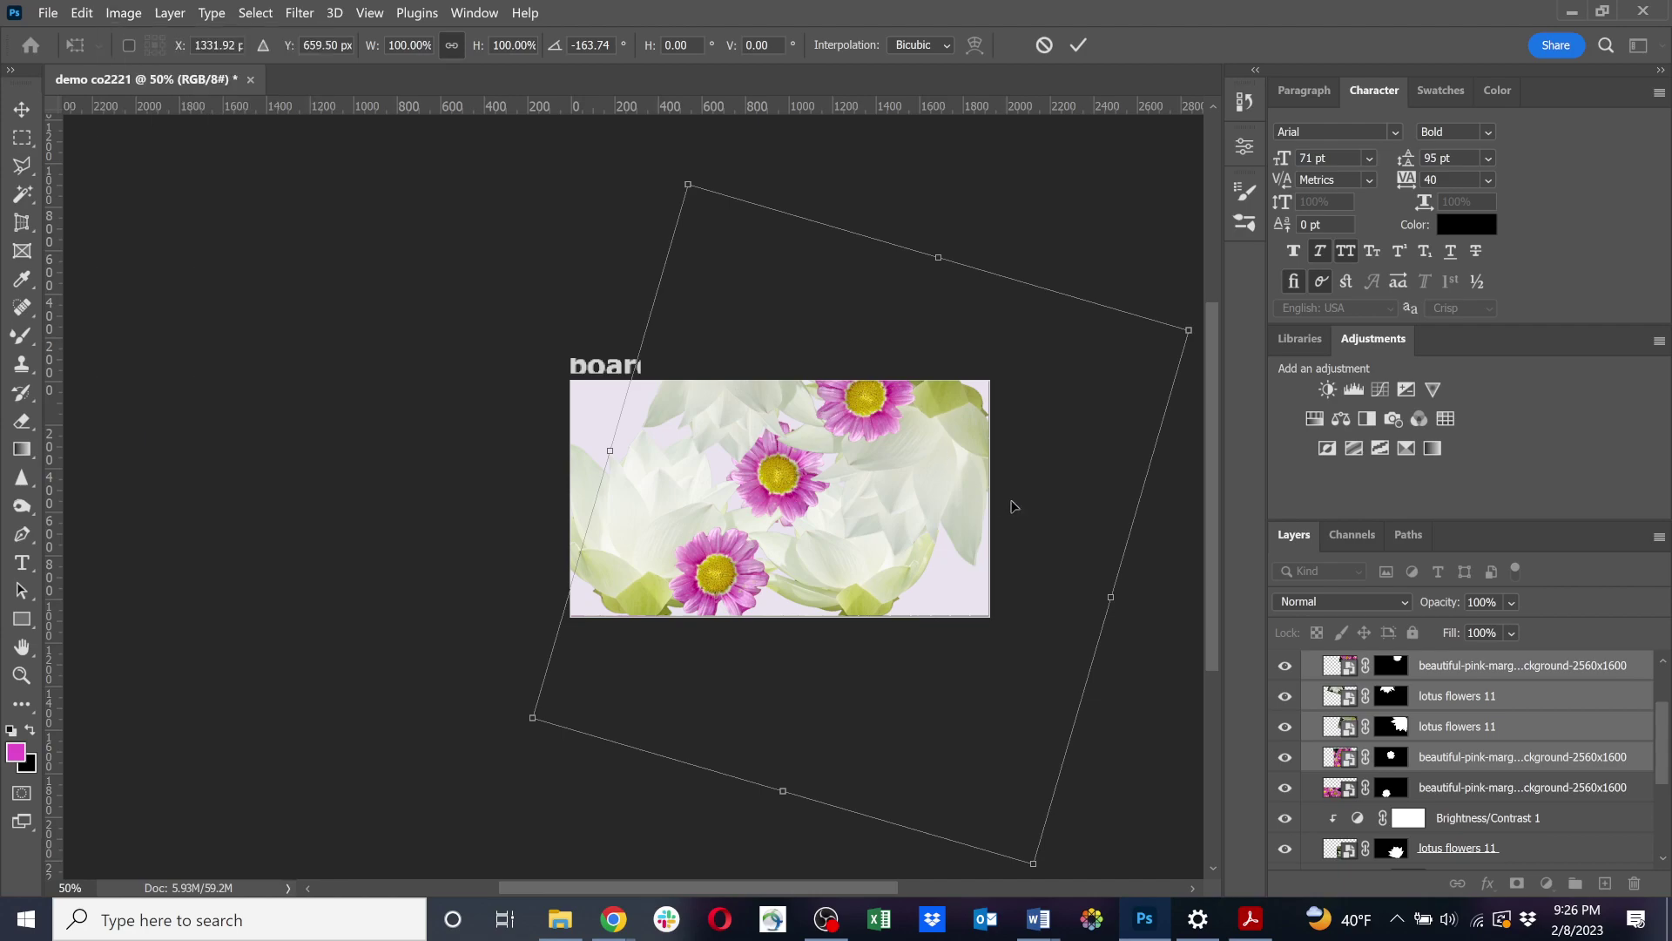
Confirm the flower rotation and group the four rotated lotus and daisy copy layers into one folder.
right_click(938, 477)
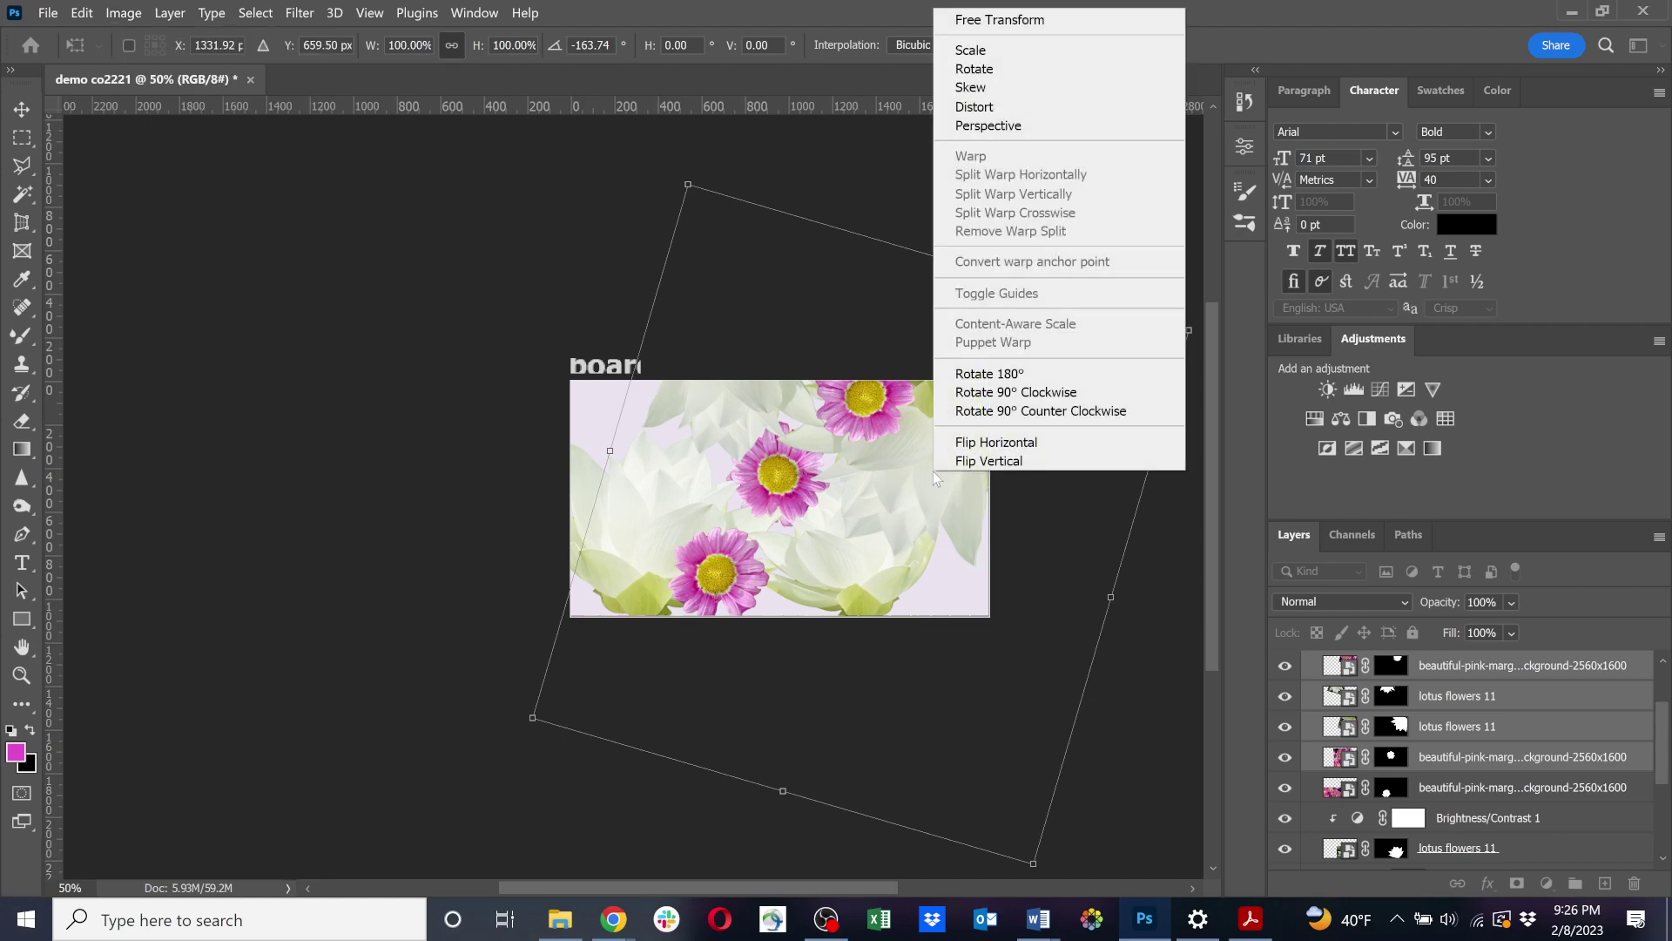
left_click(1497, 729)
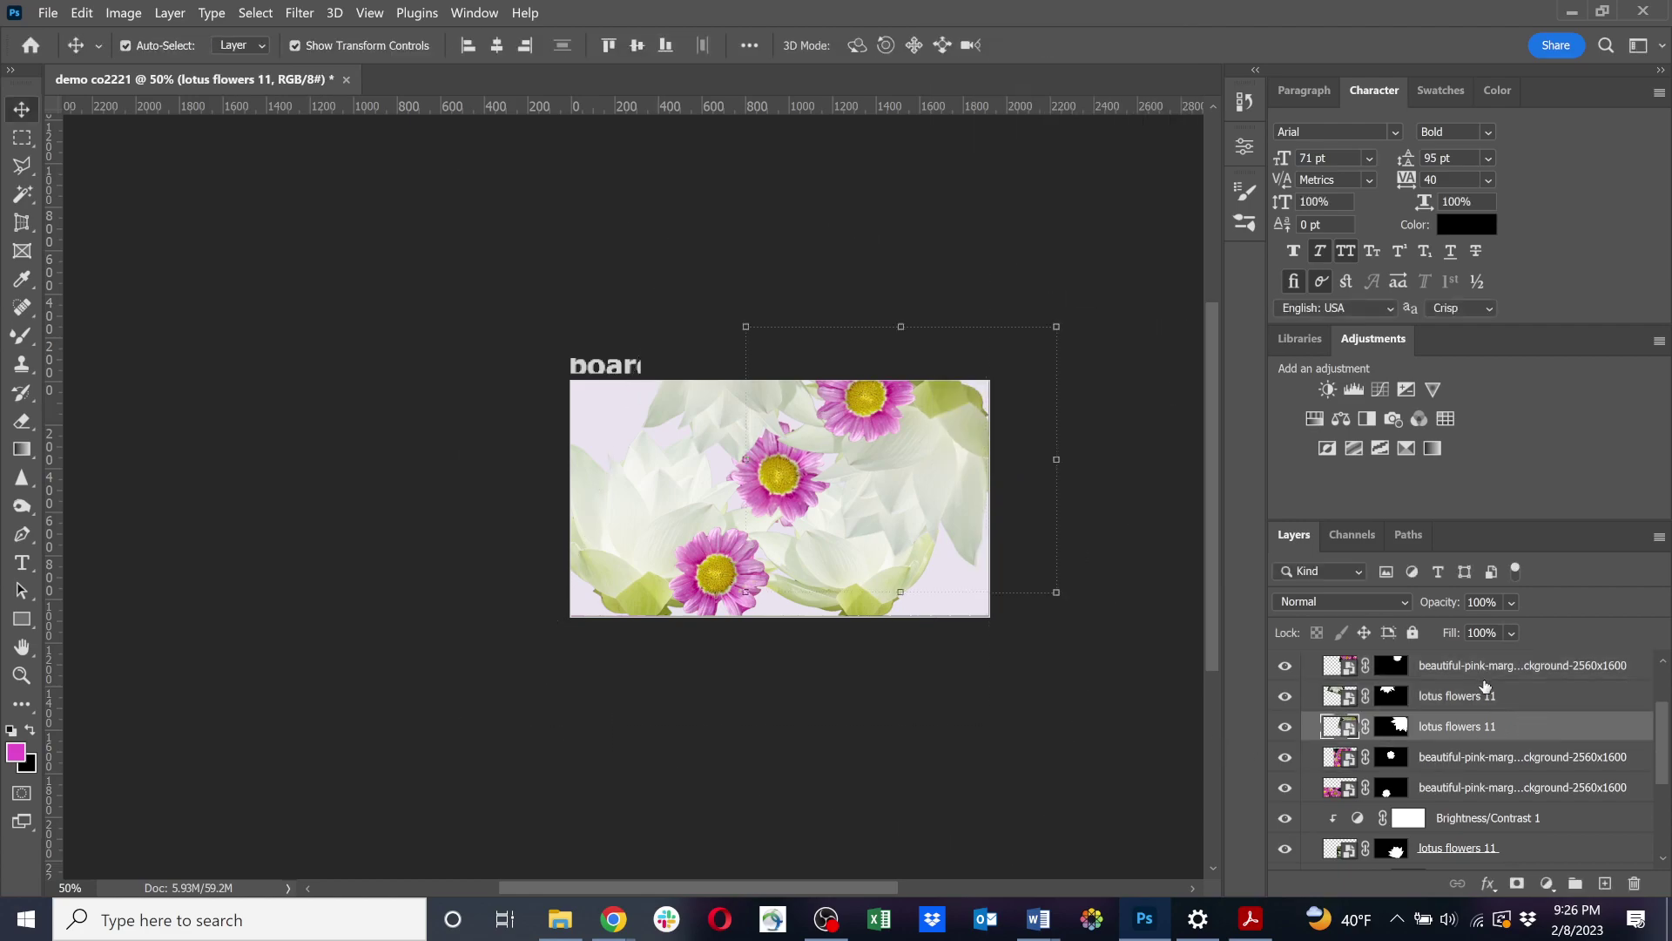
left_click(1547, 754)
scroll(1545, 736, "up", 3)
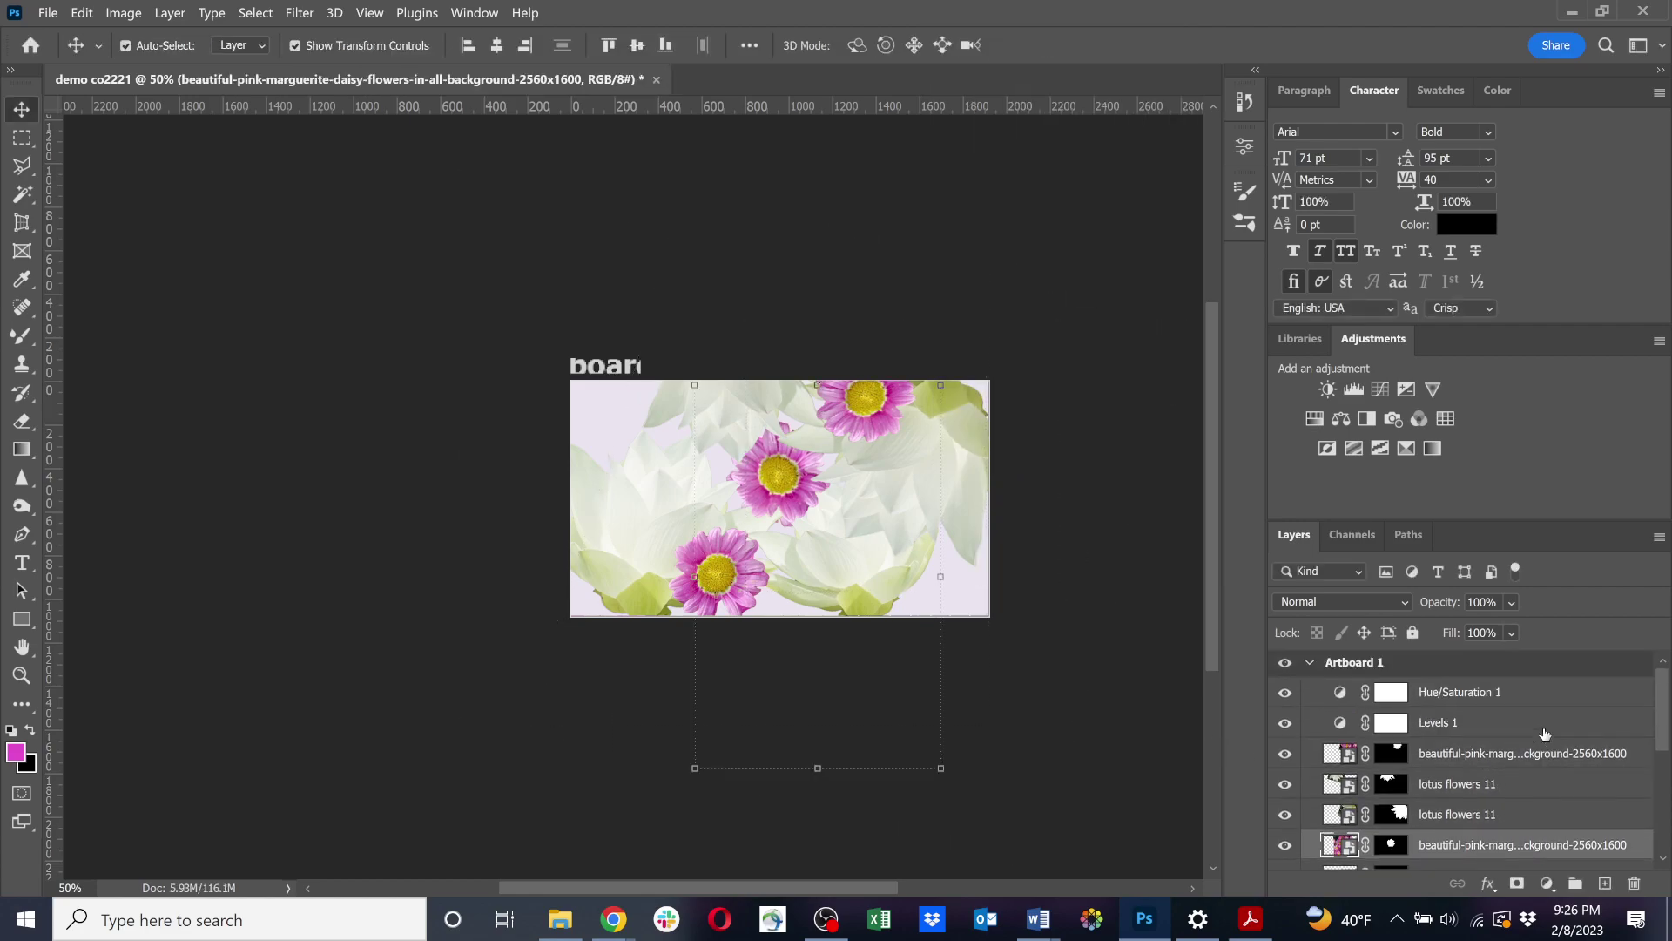
left_click(1538, 758, "shift")
right_click(1538, 758)
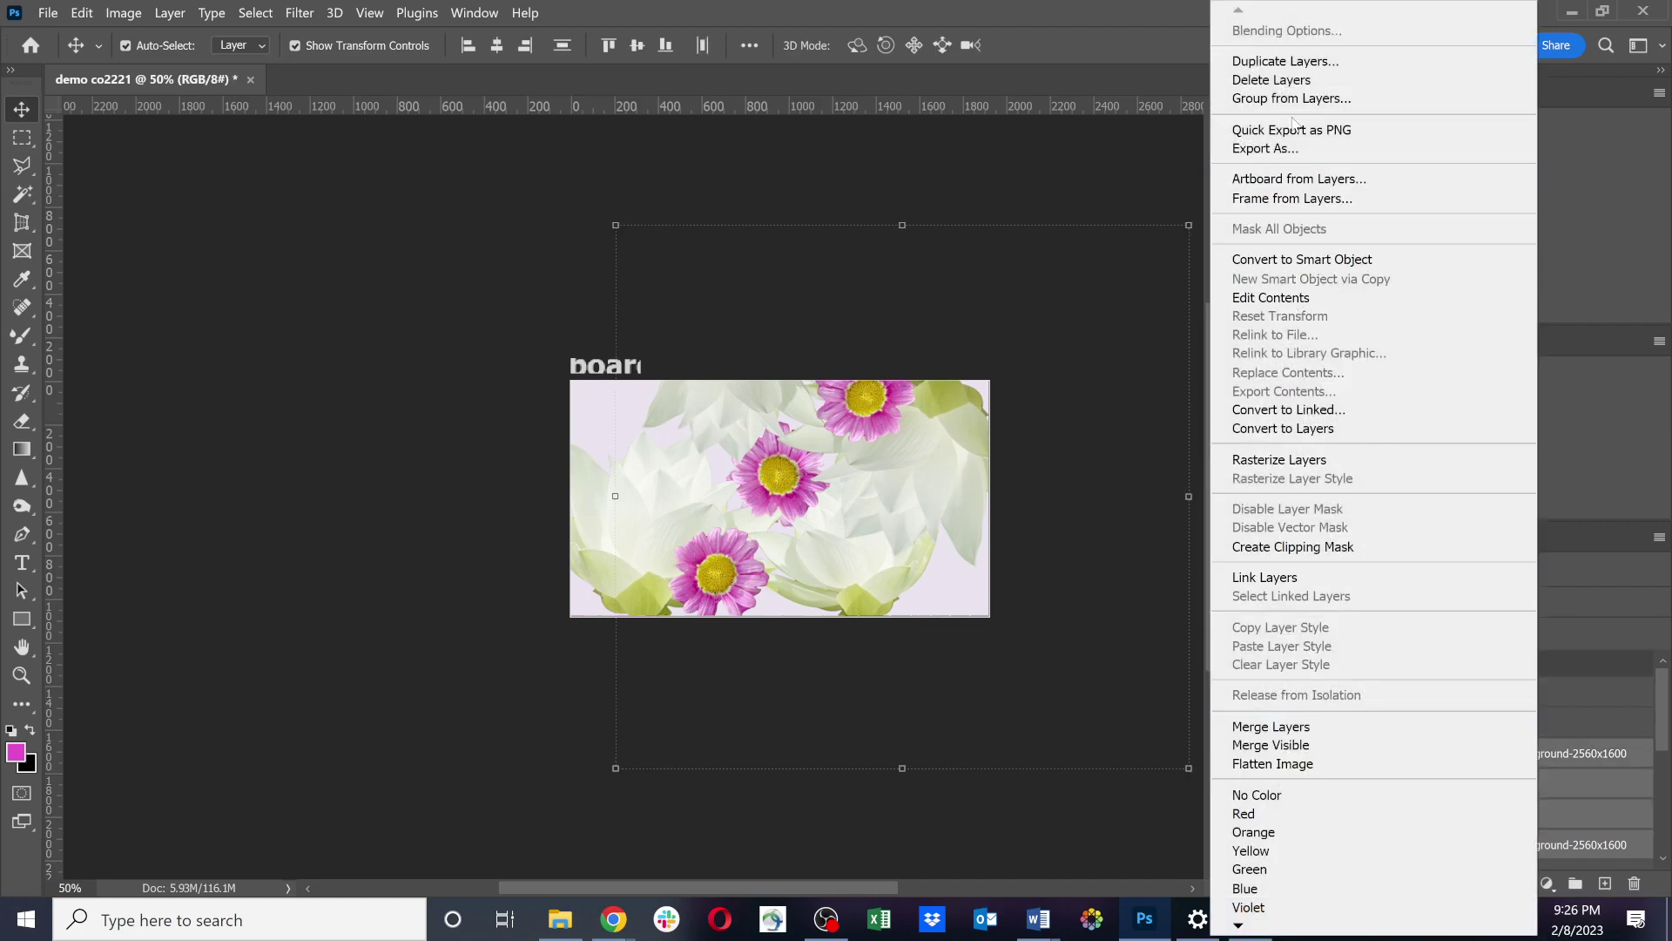
left_click(1638, 792)
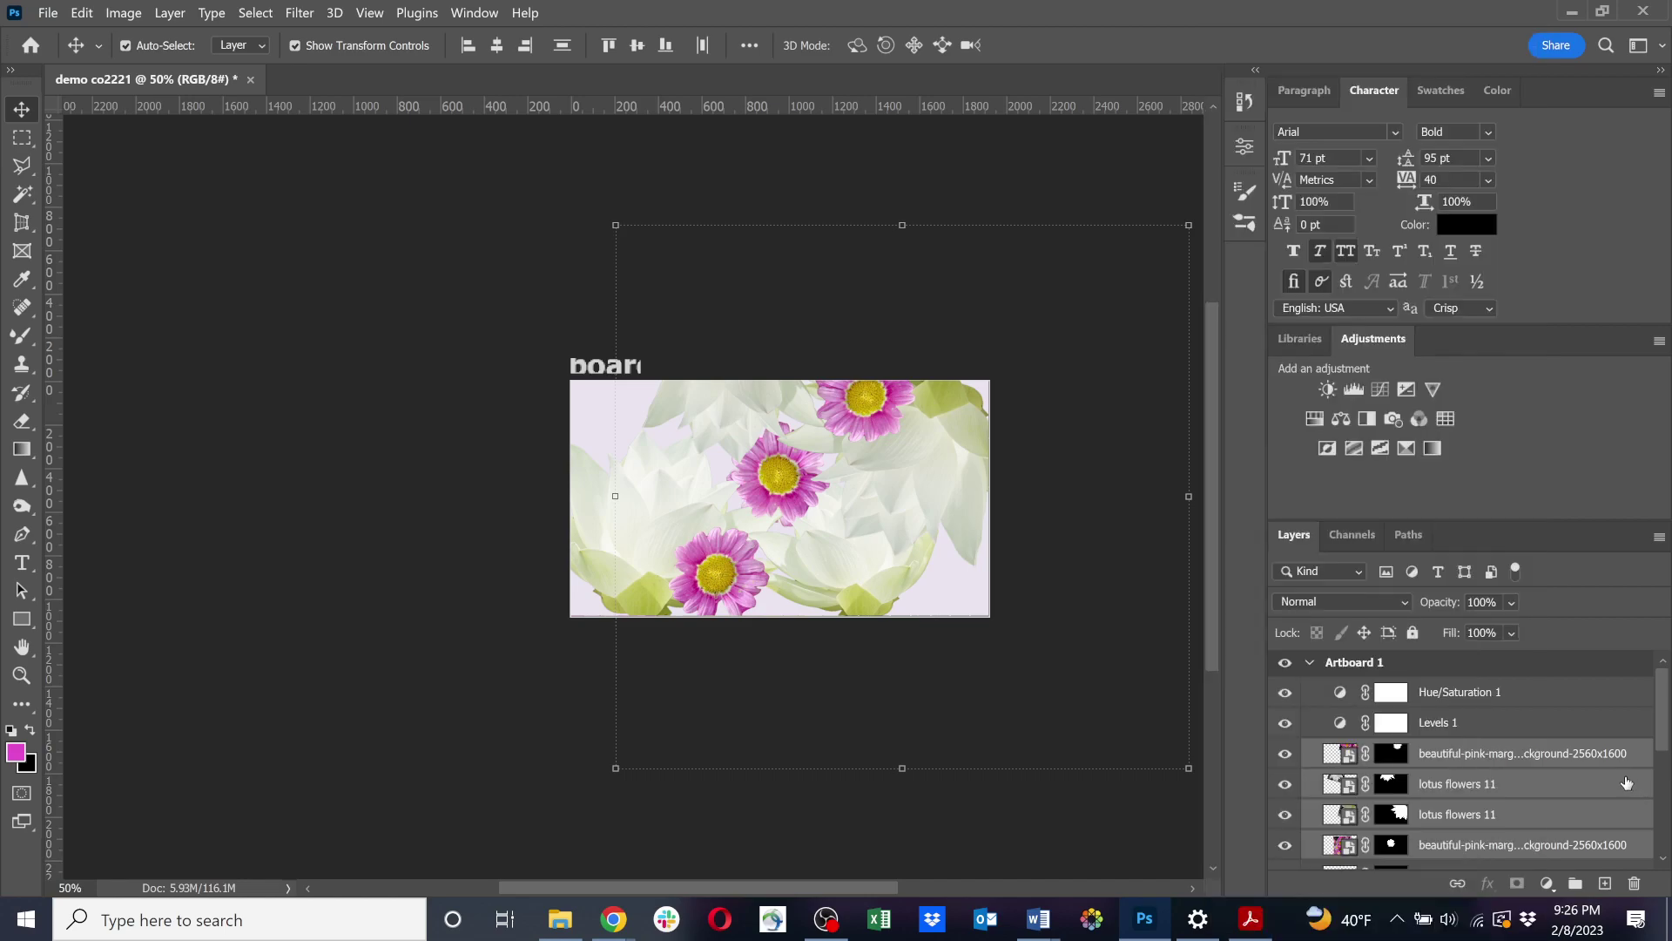
key("ctrl+g")
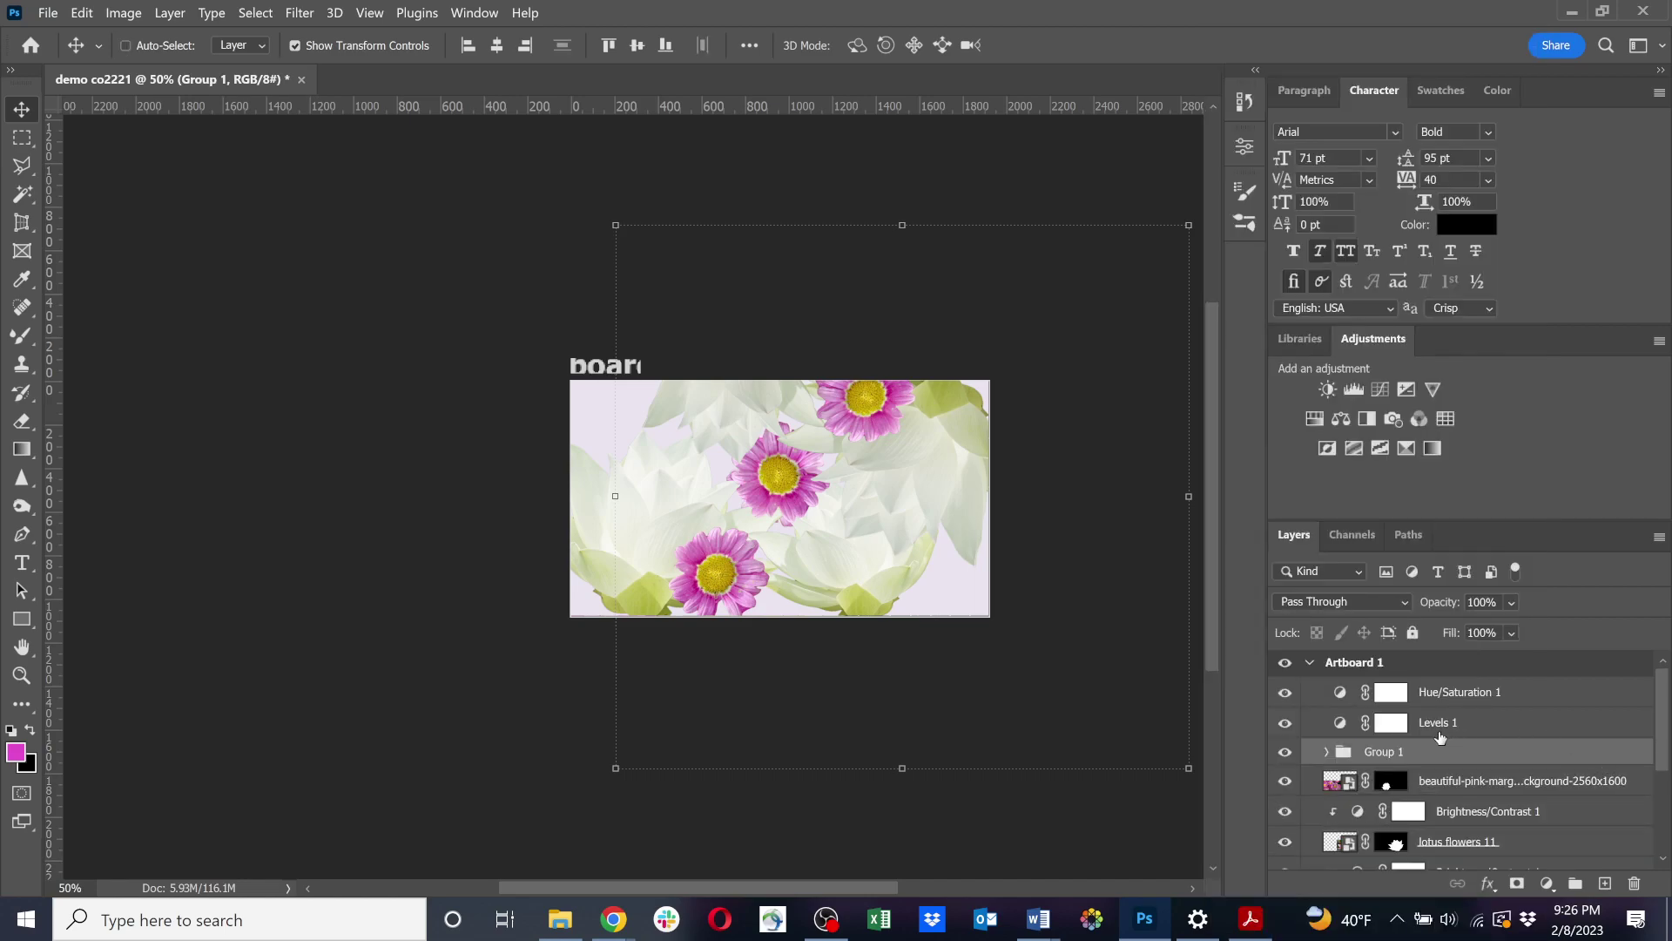
key("ctrl+shift+g")
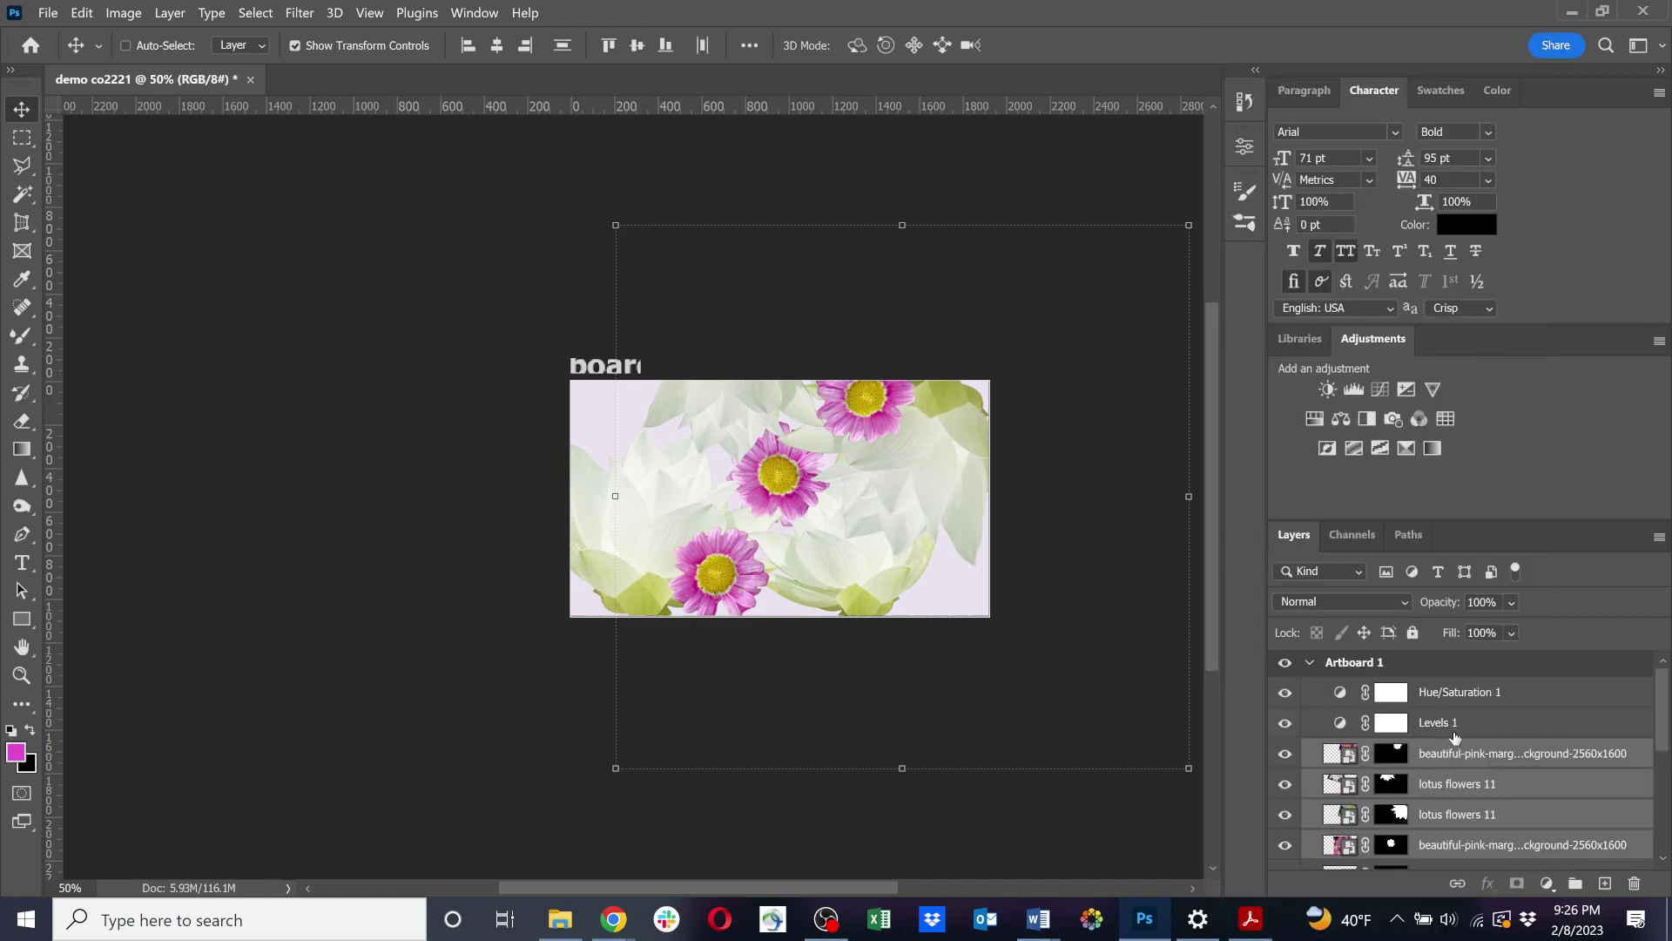
key("ctrl+g")
Clip the Levels 1 and Hue/Saturation 1 adjustments to the group of rotated flowers.
left_click(1524, 725)
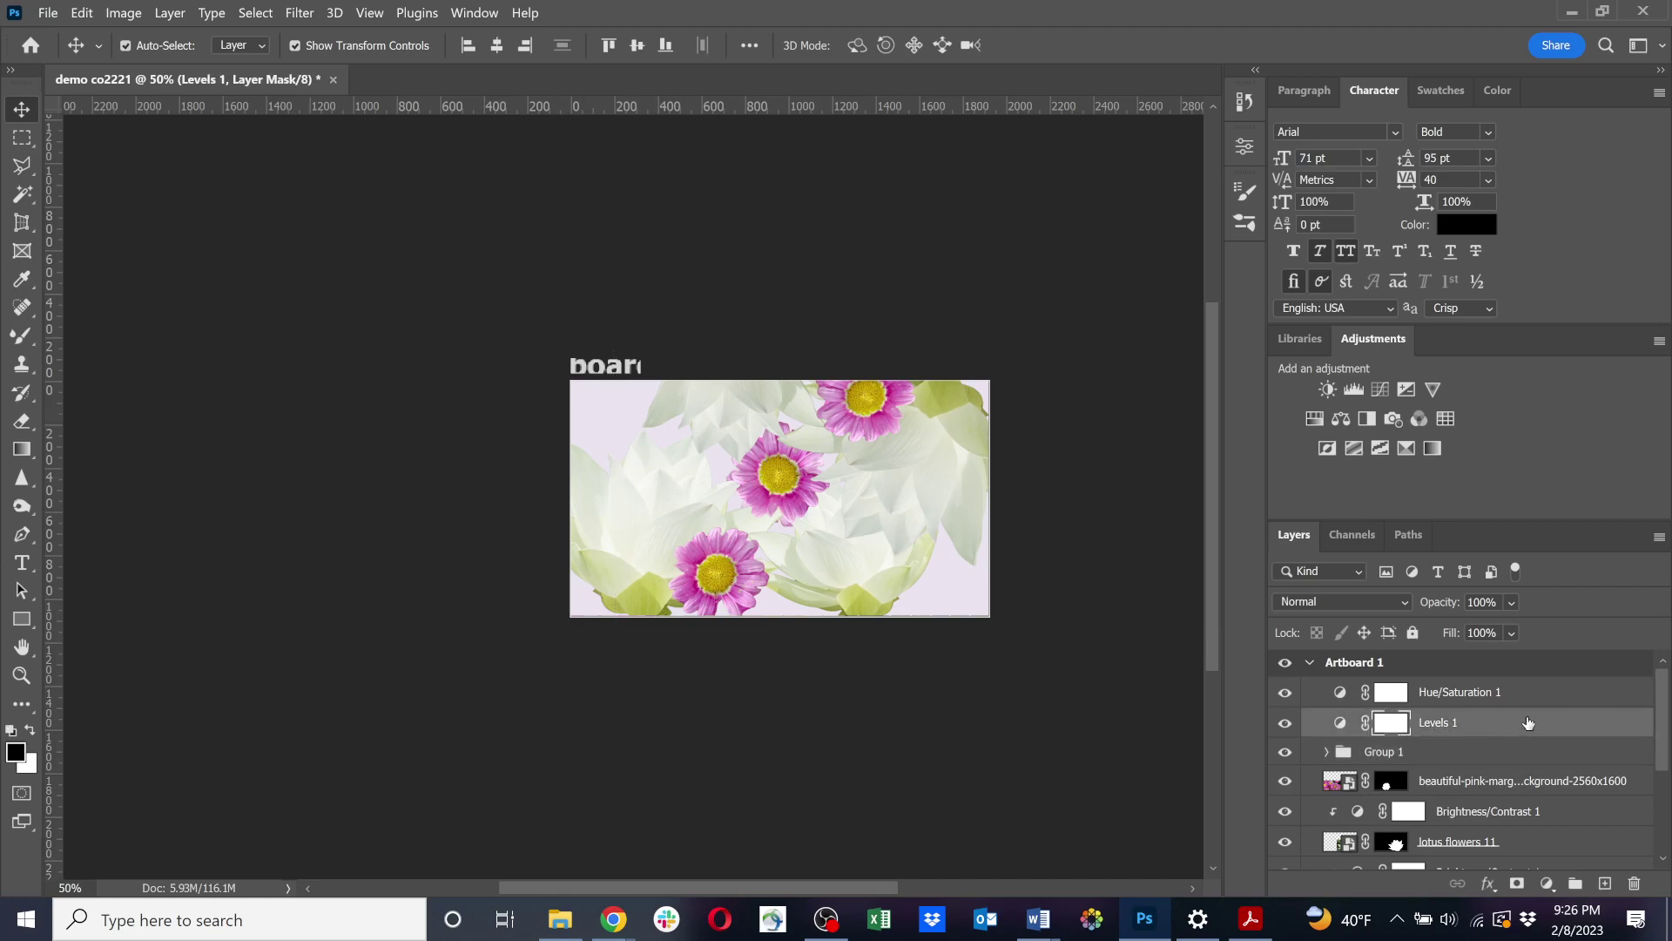
left_click(1537, 694, "shift")
right_click(1558, 698)
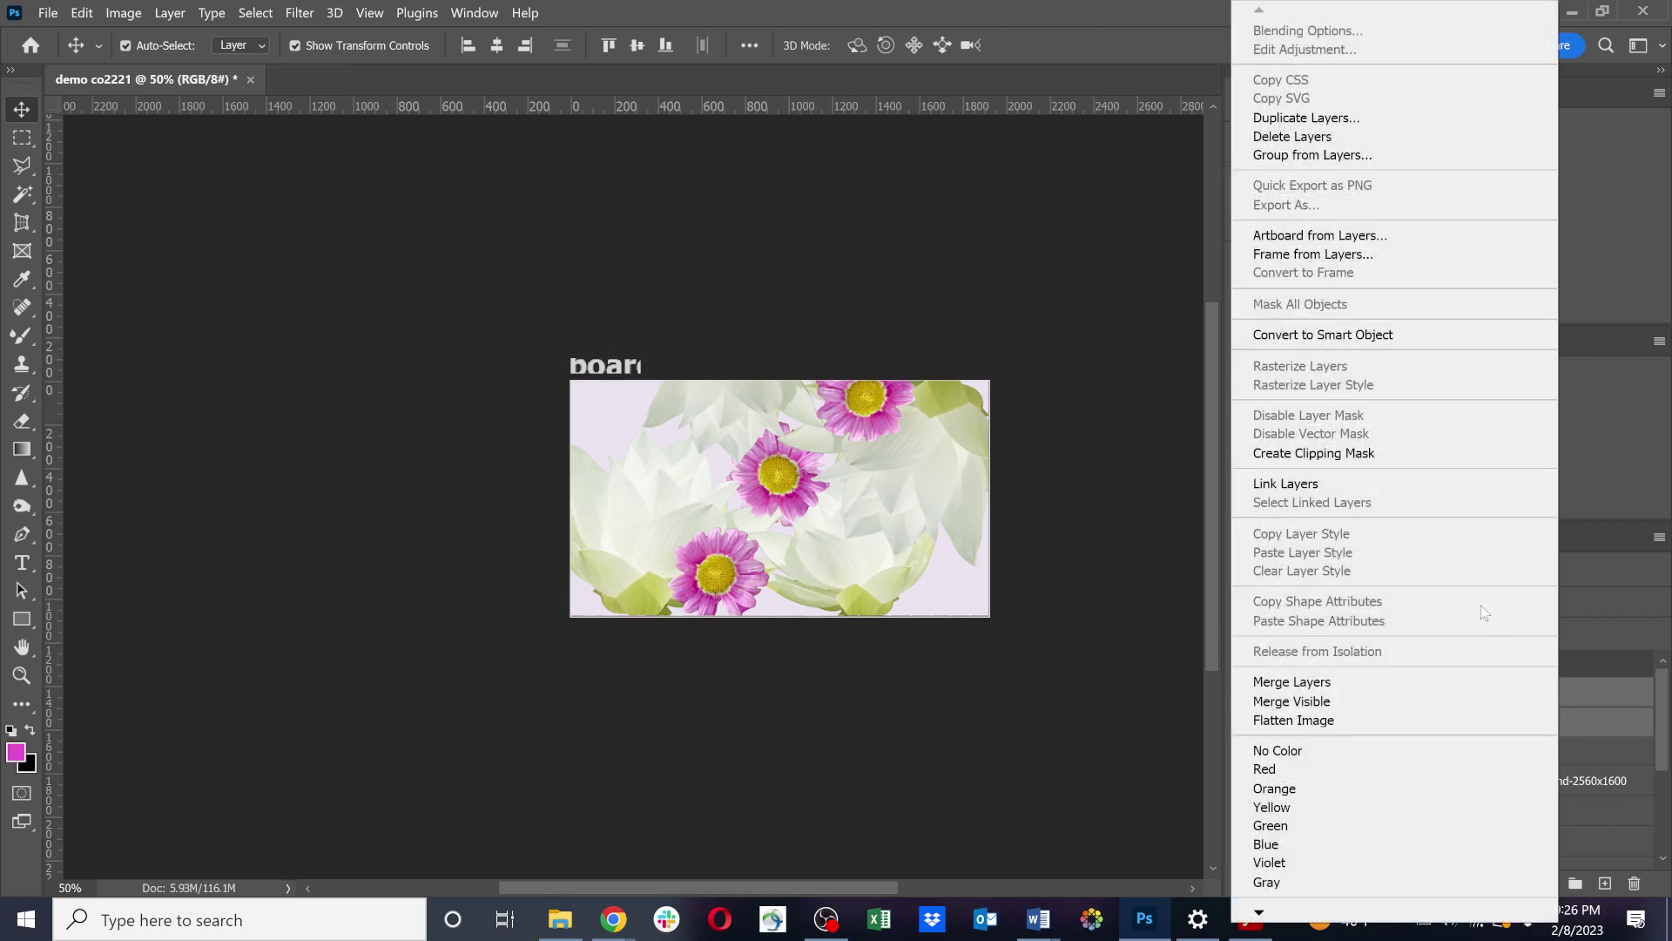
left_click(1438, 453)
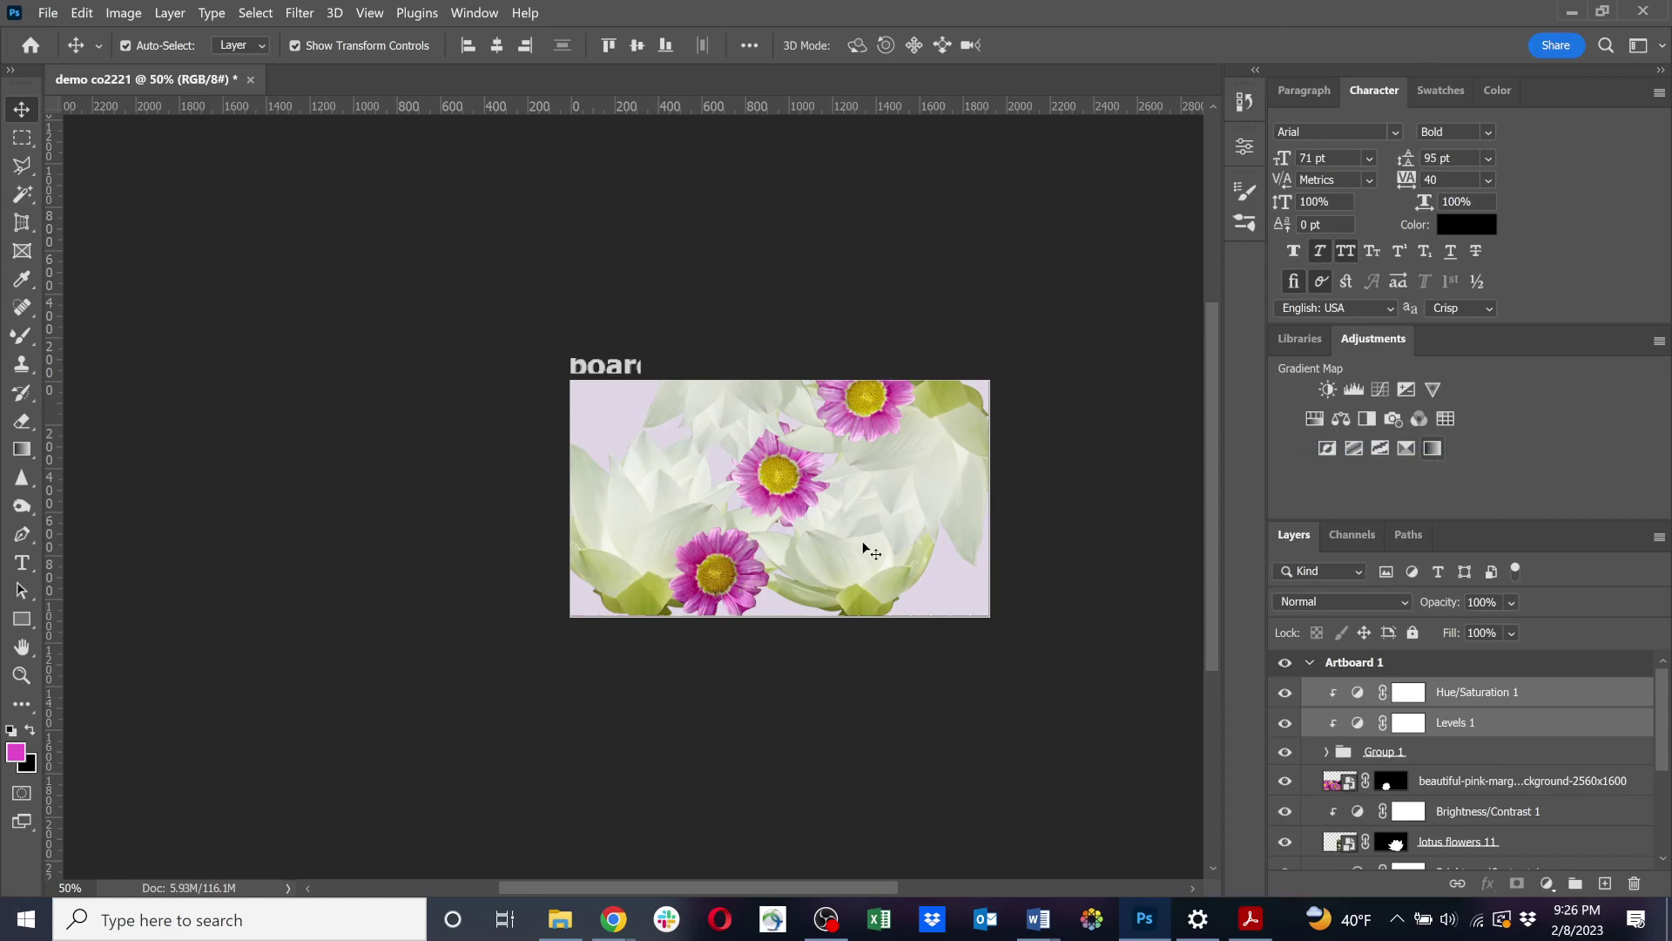
mouse_move(897, 479)
left_mouse_down()
mouse_move(884, 451)
mouse_move(925, 435)
mouse_move(947, 454)
mouse_move(898, 479)
left_mouse_up()
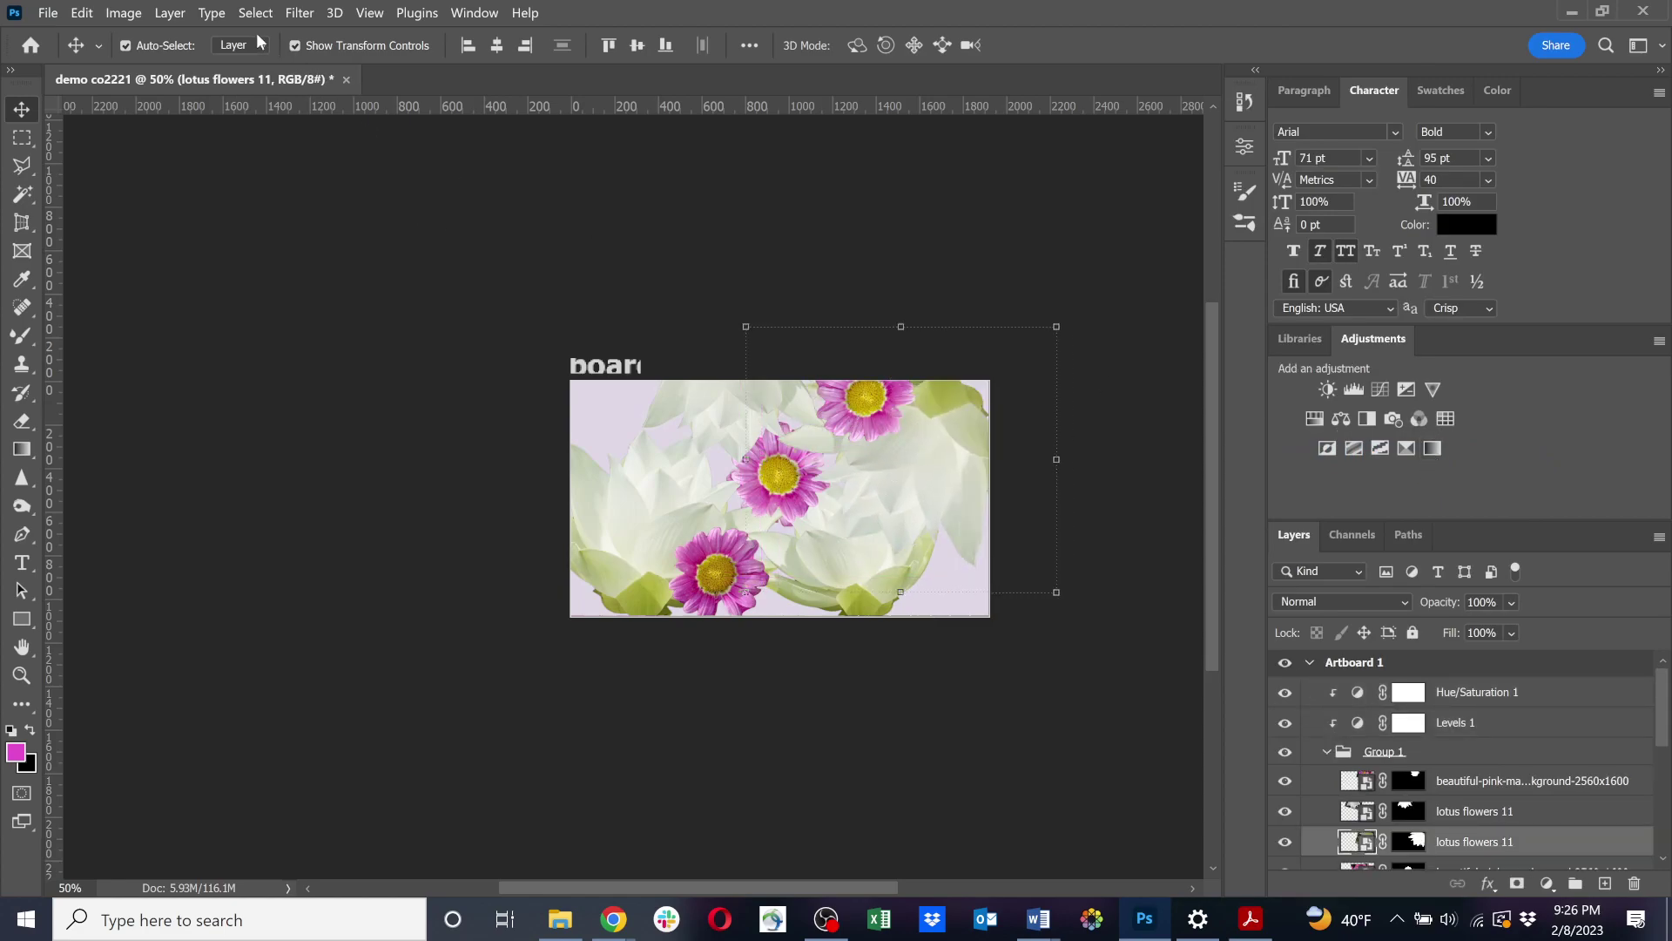
left_click(473, 432)
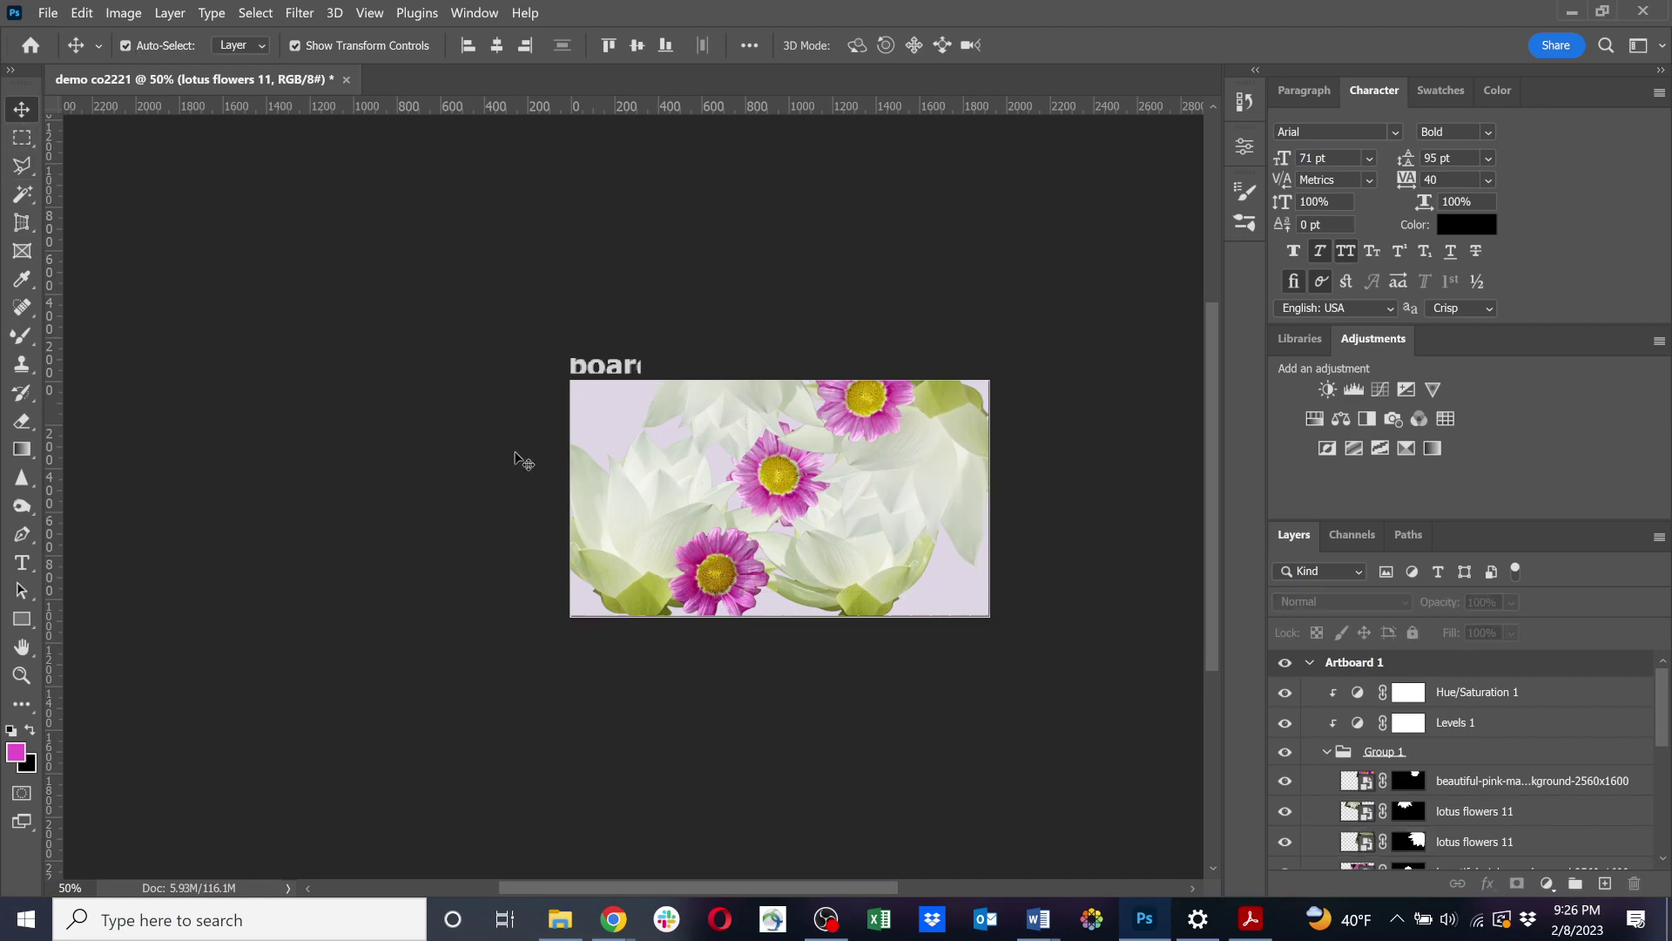
Add a Hue/Saturation adjustment above all layers, setting the Magentas to hue +14 and saturation -30.
key("ctrl+plus")
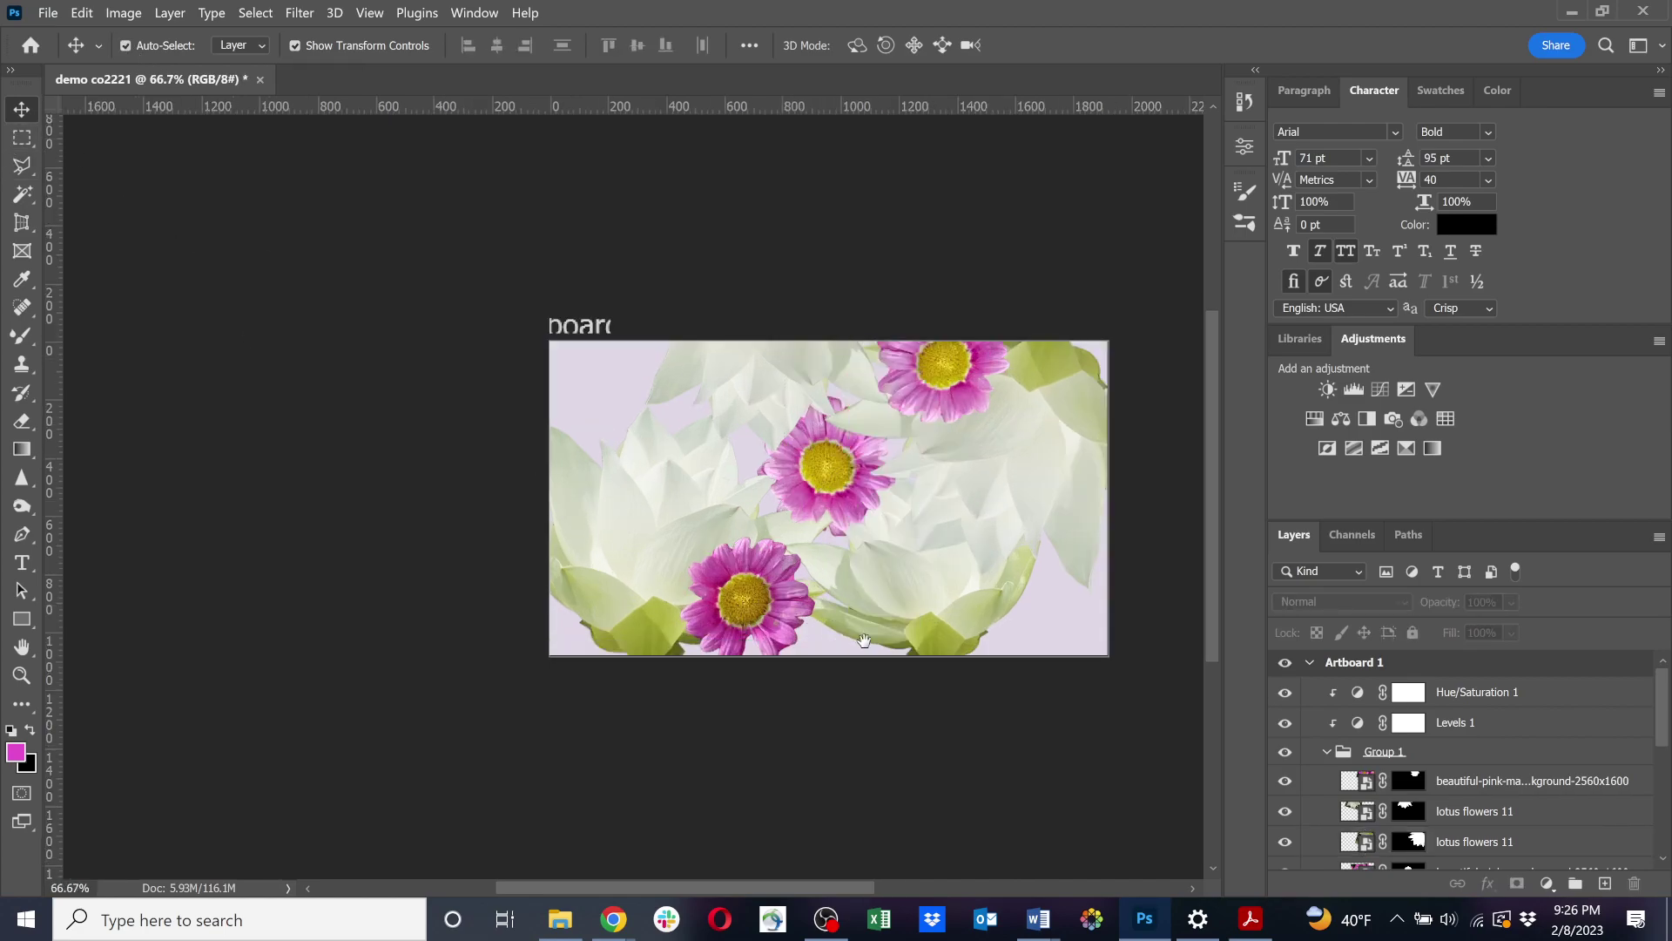
left_click_drag(864, 641, 691, 665)
key("ctrl+plus")
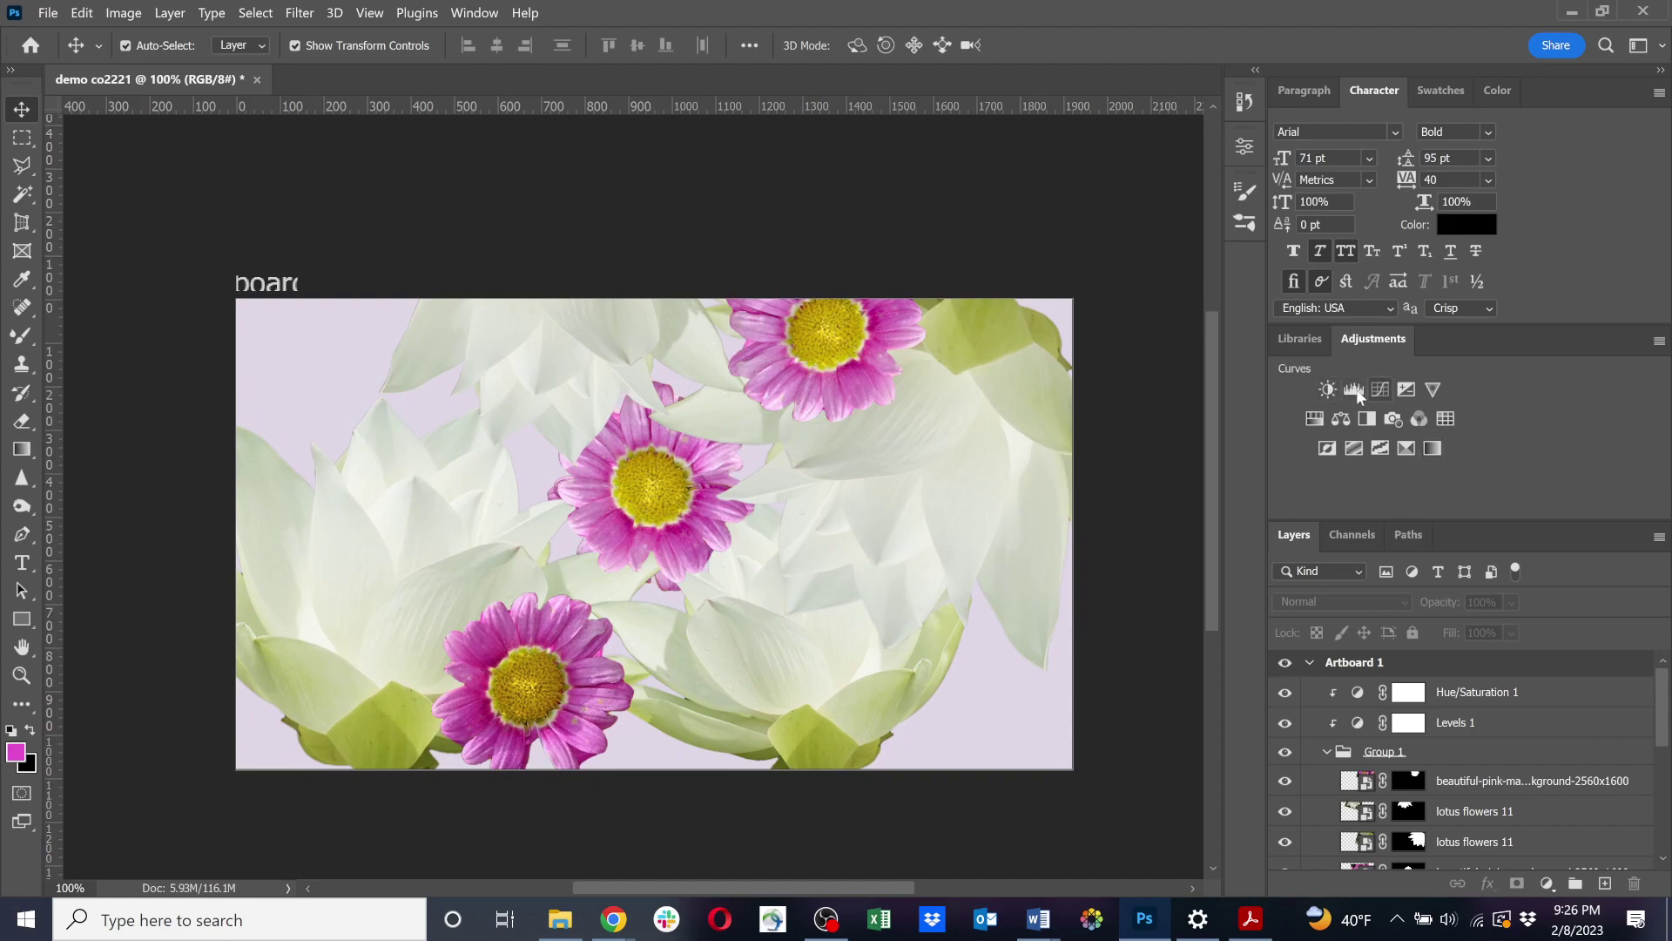
left_click(1313, 419)
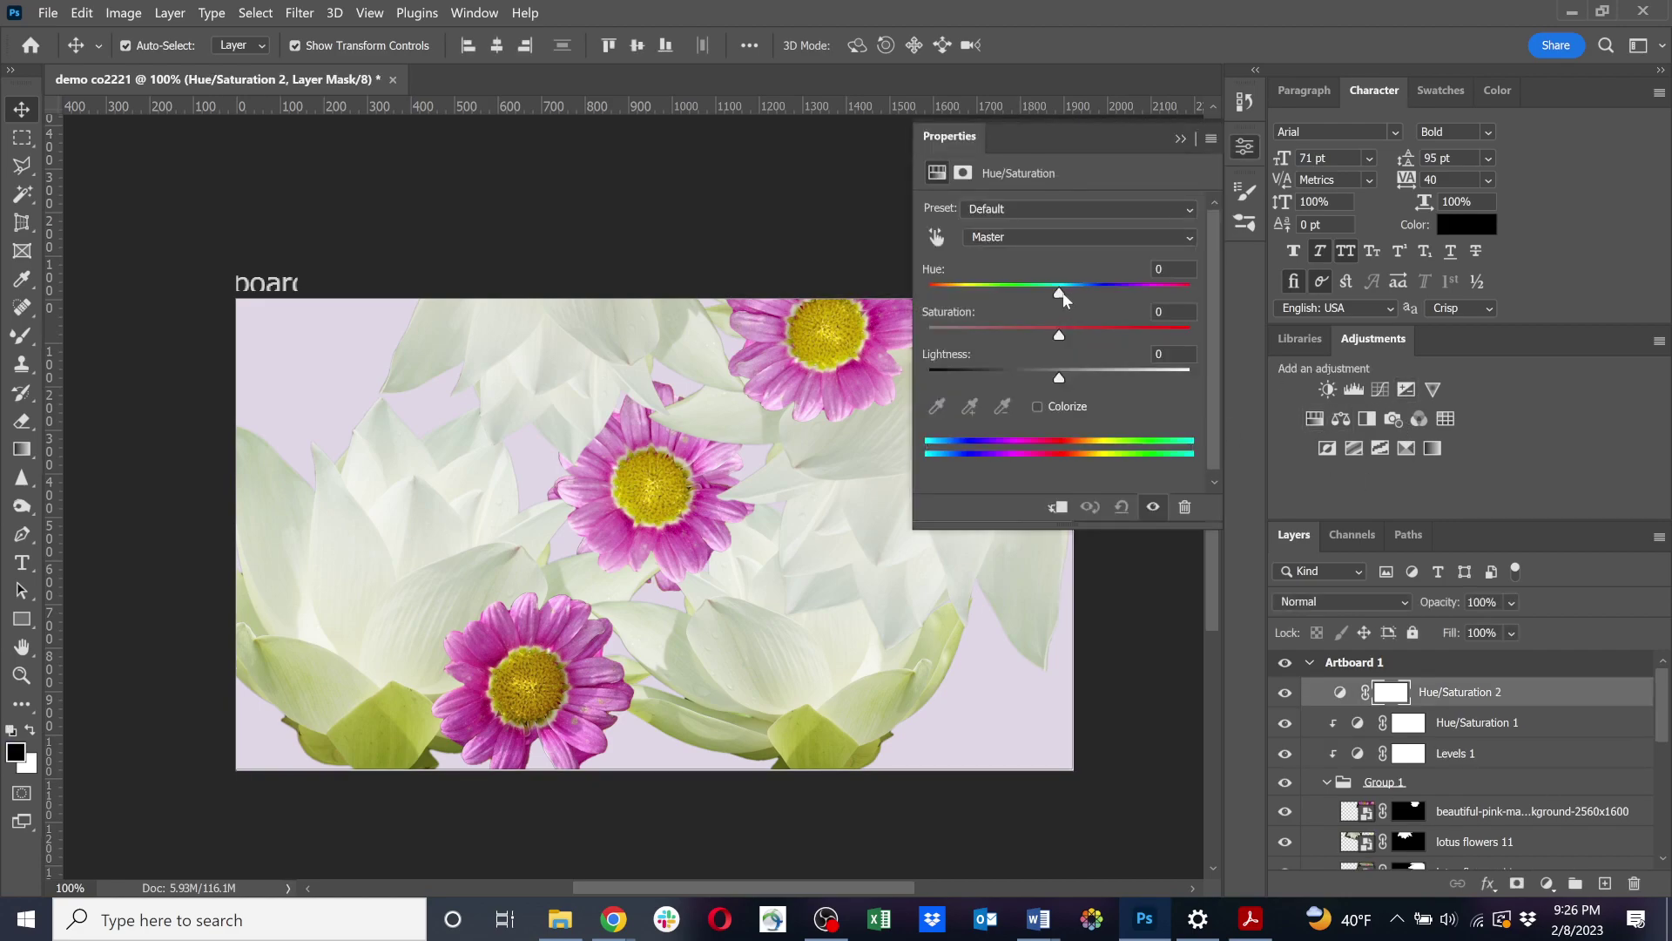
mouse_move(1054, 293)
left_mouse_down()
mouse_move(983, 292)
mouse_move(1113, 291)
mouse_move(1051, 296)
left_mouse_up()
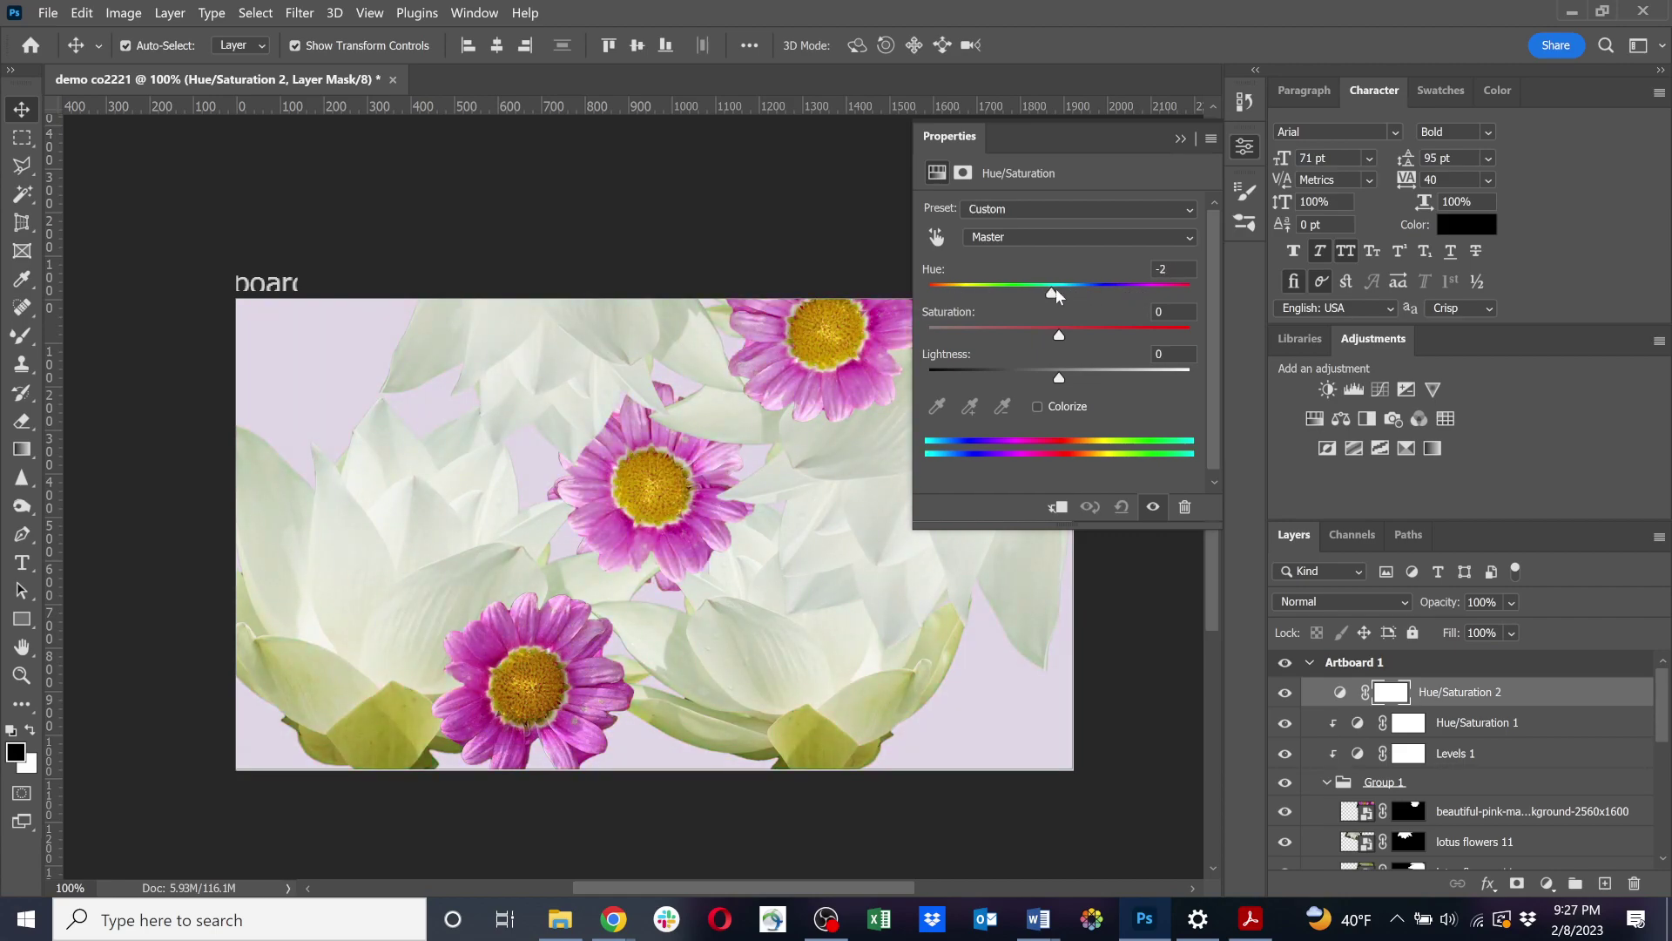
left_click(1054, 240)
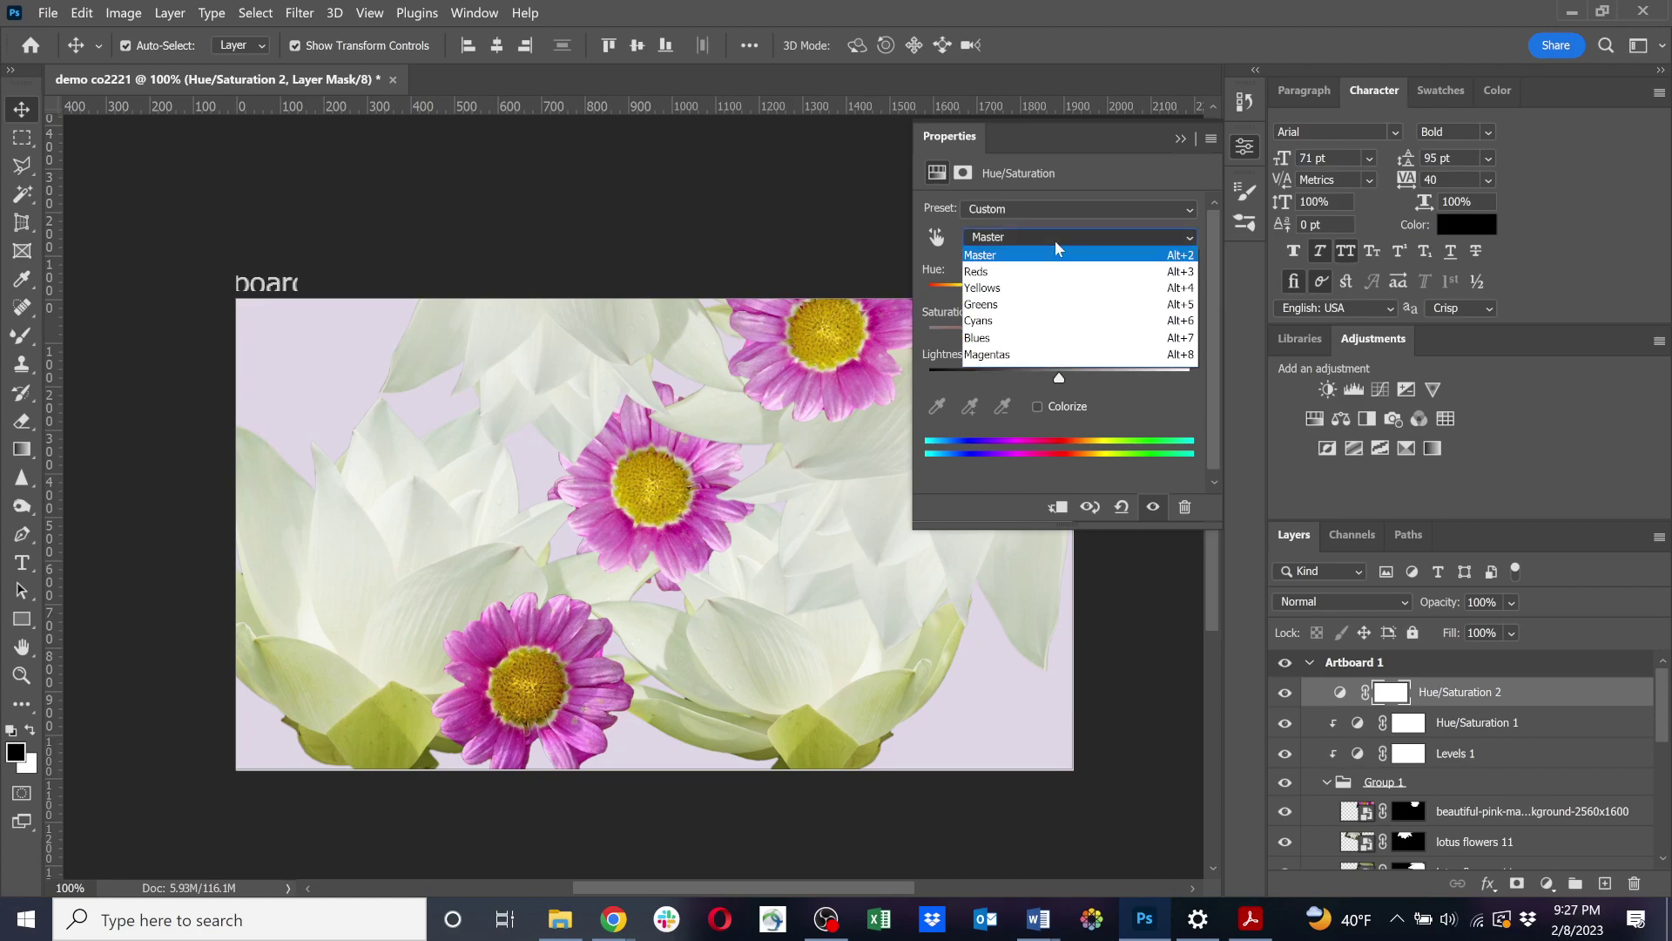
left_click(1043, 355)
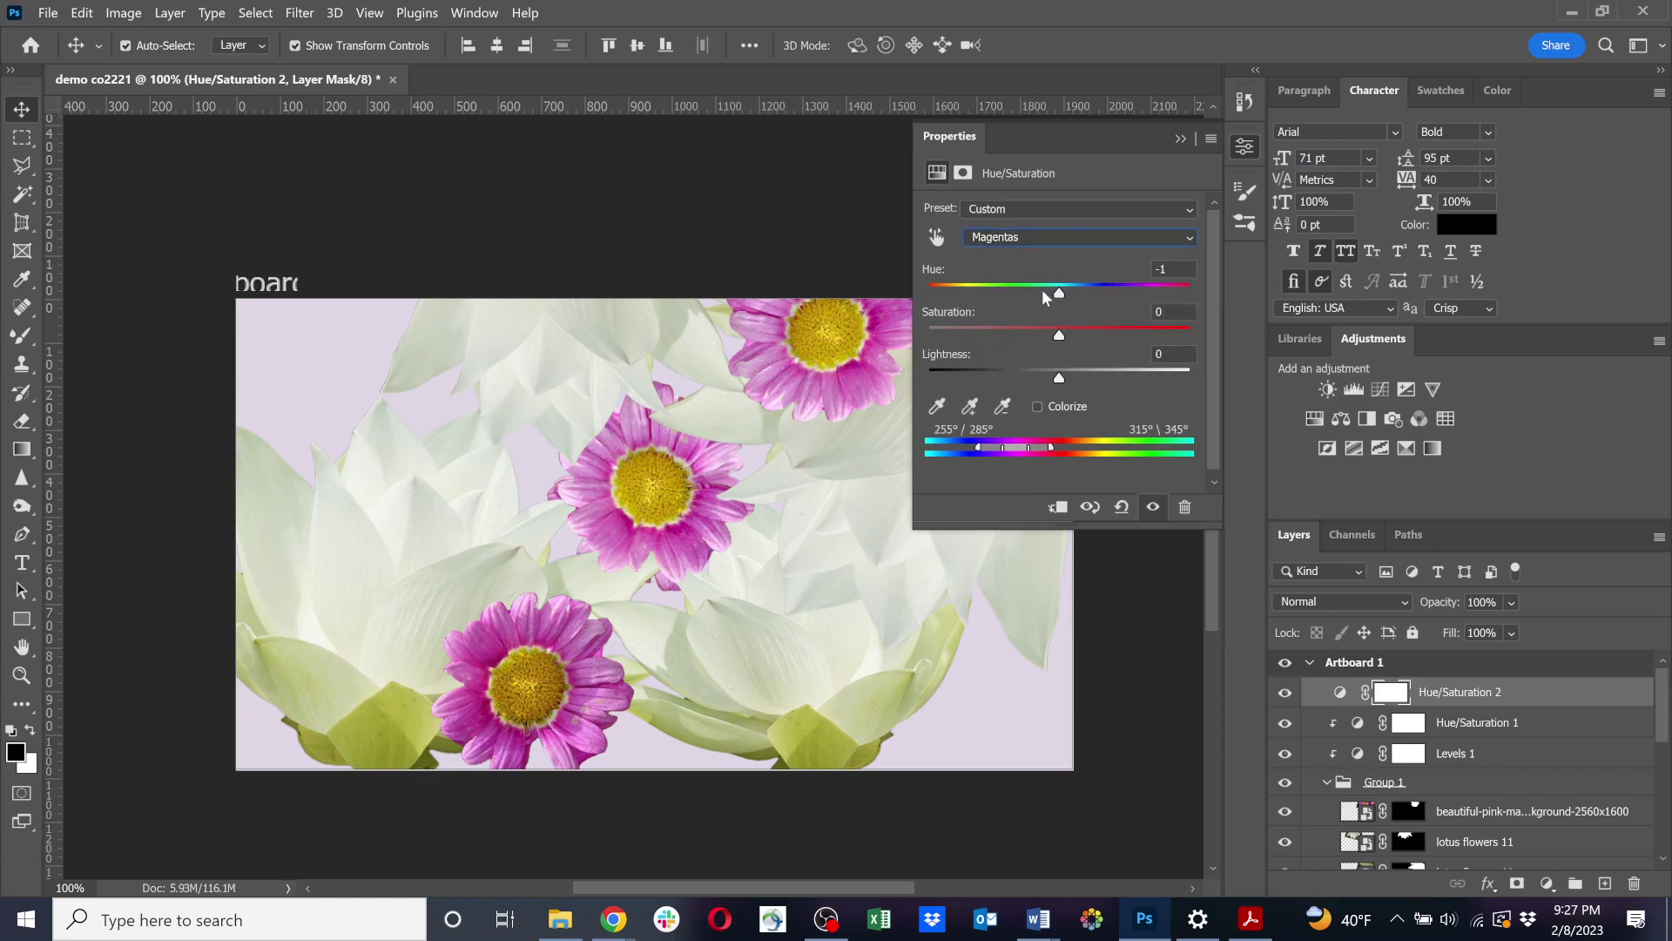
left_click_drag(1010, 291, 1021, 336)
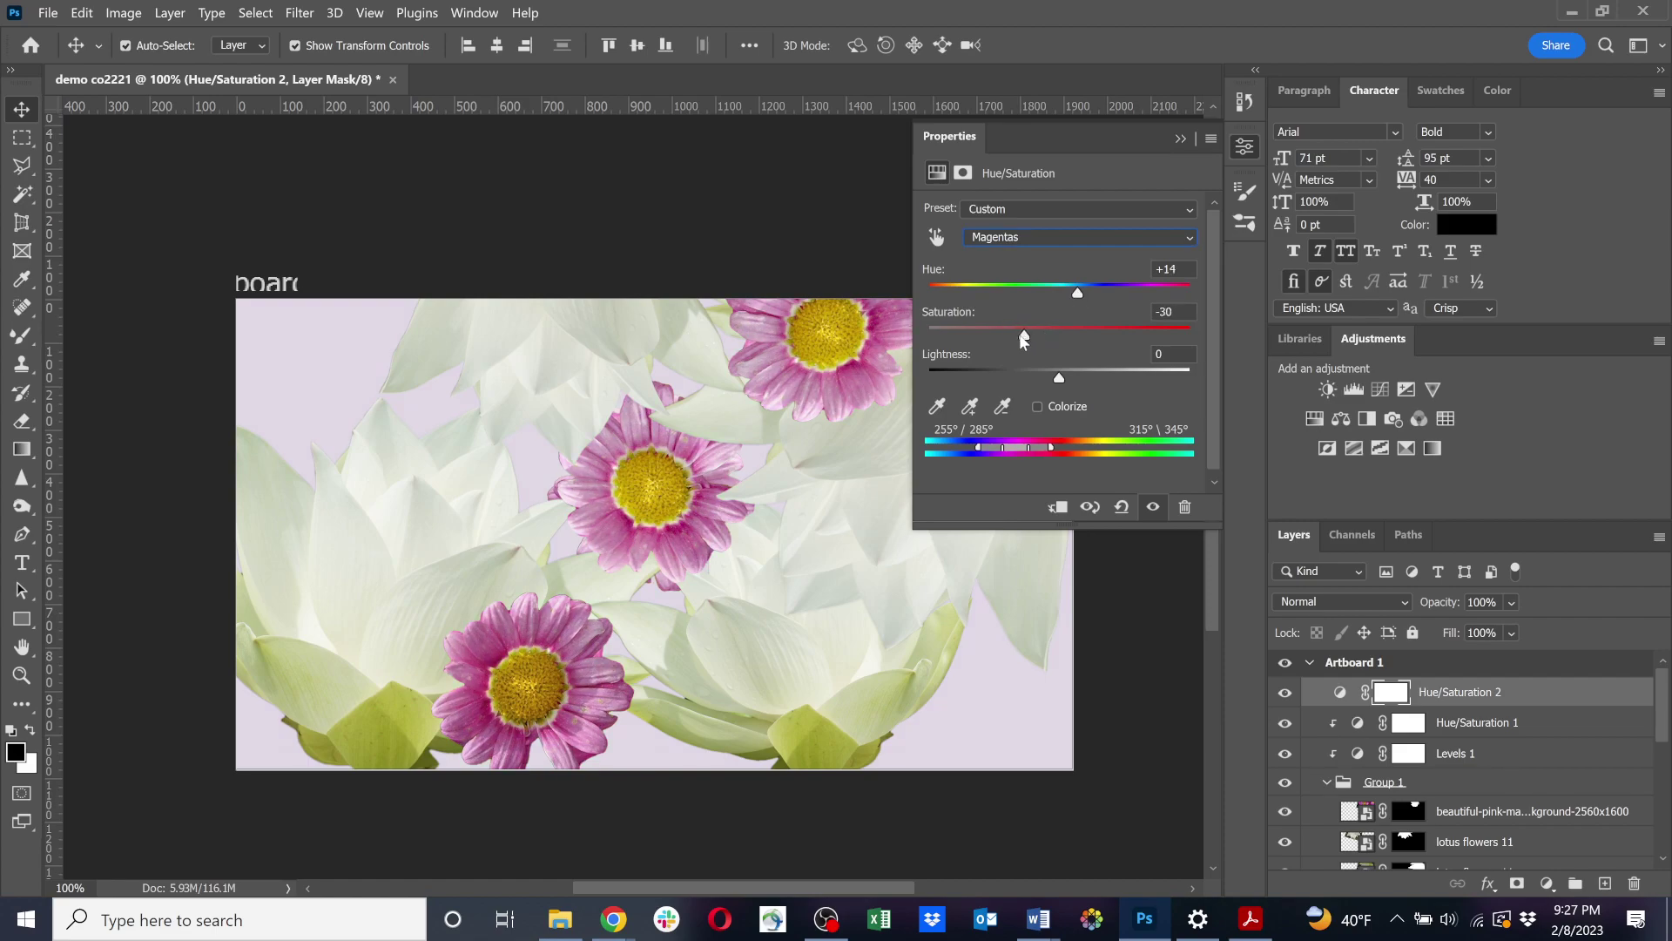
Move the two lower lotuses down toward the artboard's edge and spread two daisies to the upper-left and lower-right areas.
left_click(1179, 141)
left_click_drag(770, 686, 762, 736)
left_click_drag(337, 558, 289, 595)
left_click_drag(487, 653, 330, 393)
left_click(659, 544)
left_click_drag(659, 546, 992, 747)
left_click(717, 718)
left_click_drag(717, 718, 749, 694)
Open up the artboard's centre by shifting the upper-right lotus outward, the central daisy left and the lower-middle lotus slightly right.
left_click(972, 509)
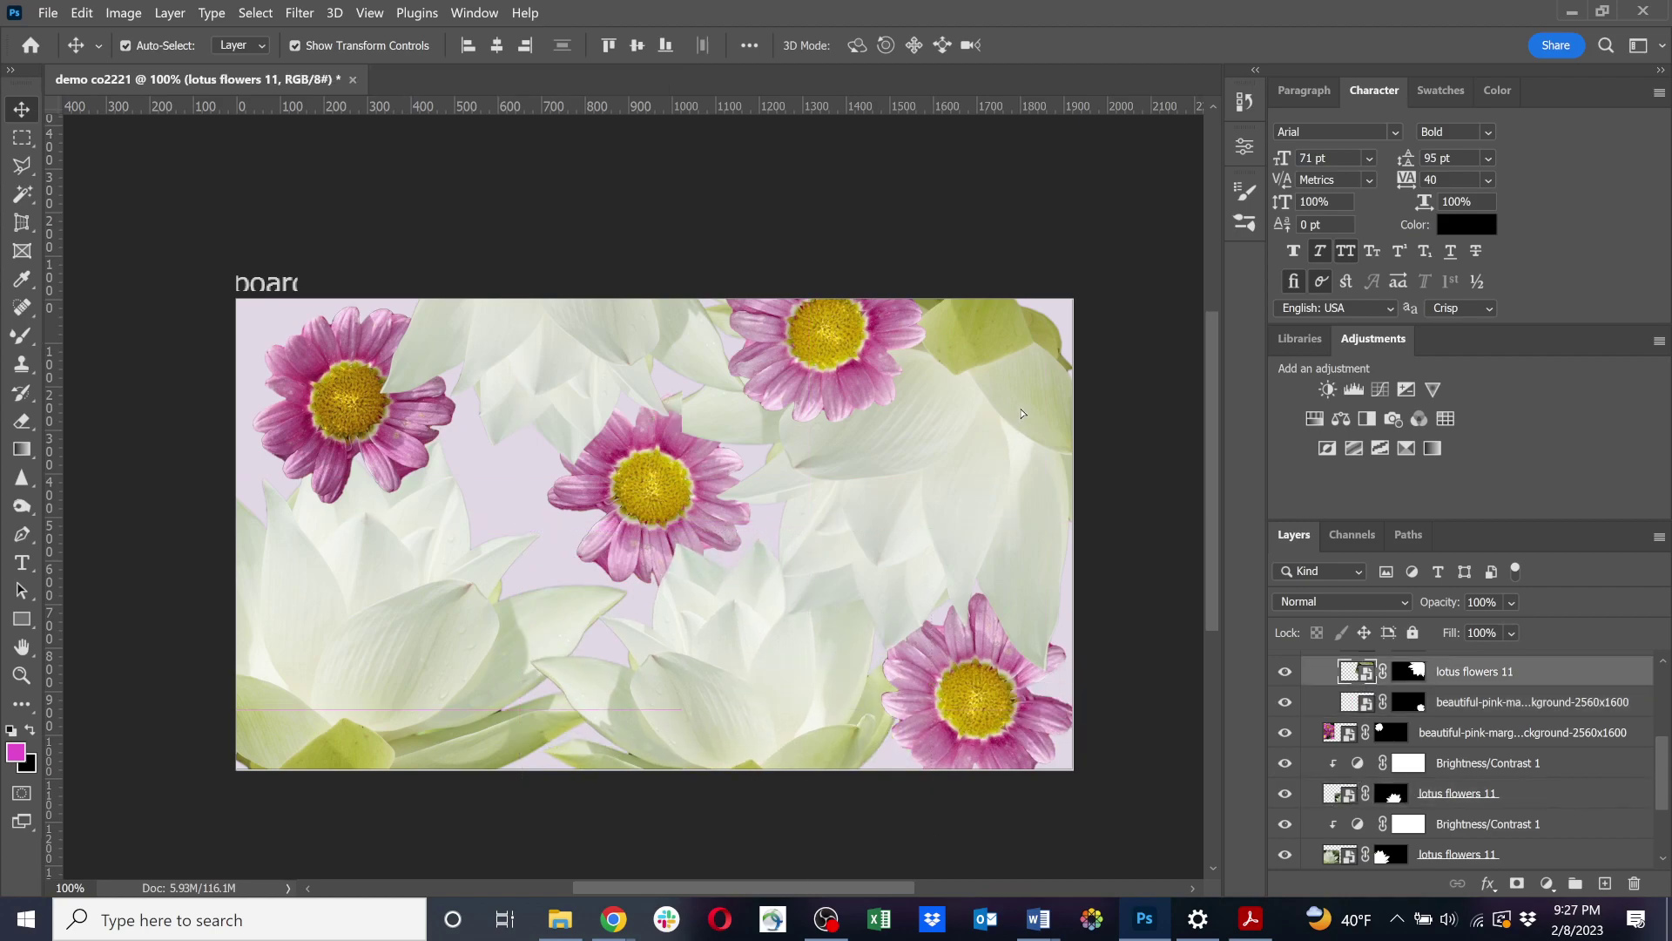
left_click_drag(1021, 413, 1019, 409)
left_click_drag(667, 515, 559, 474)
left_click(836, 701)
left_click_drag(837, 701, 849, 707)
left_click_drag(923, 535, 977, 504)
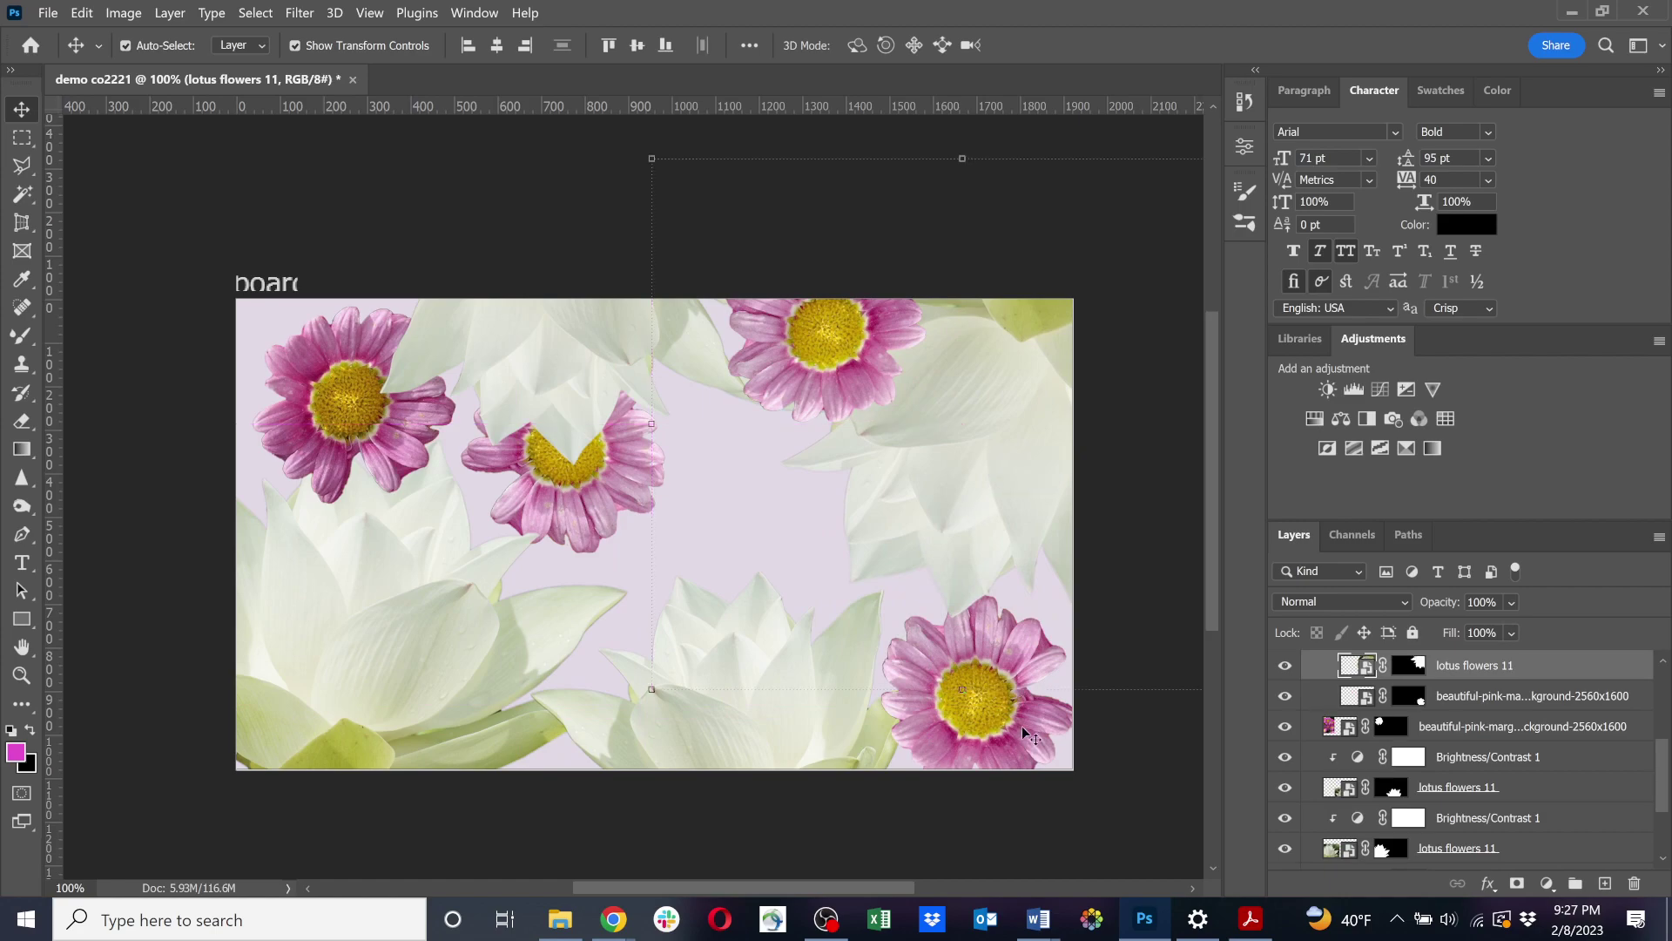
Push the lower-right and upper-left daisies closer to their corners and lower the centre-left daisy slightly between the lotuses.
left_click_drag(1022, 756, 1052, 765)
left_click_drag(535, 503, 516, 528)
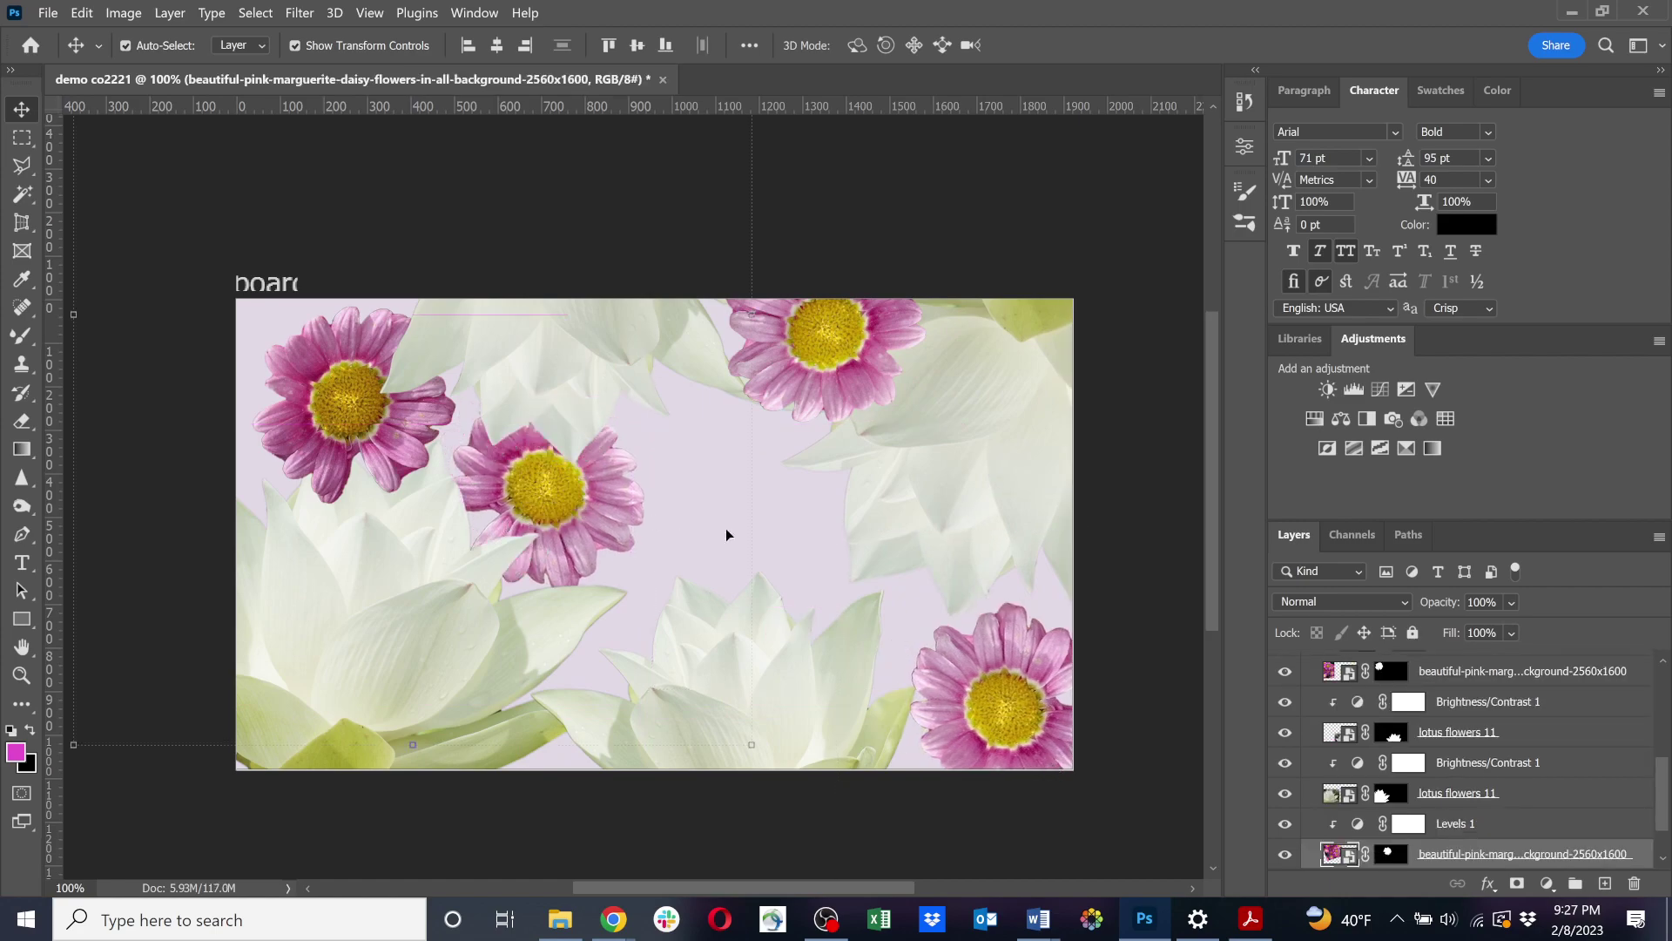
left_click_drag(358, 413, 327, 389)
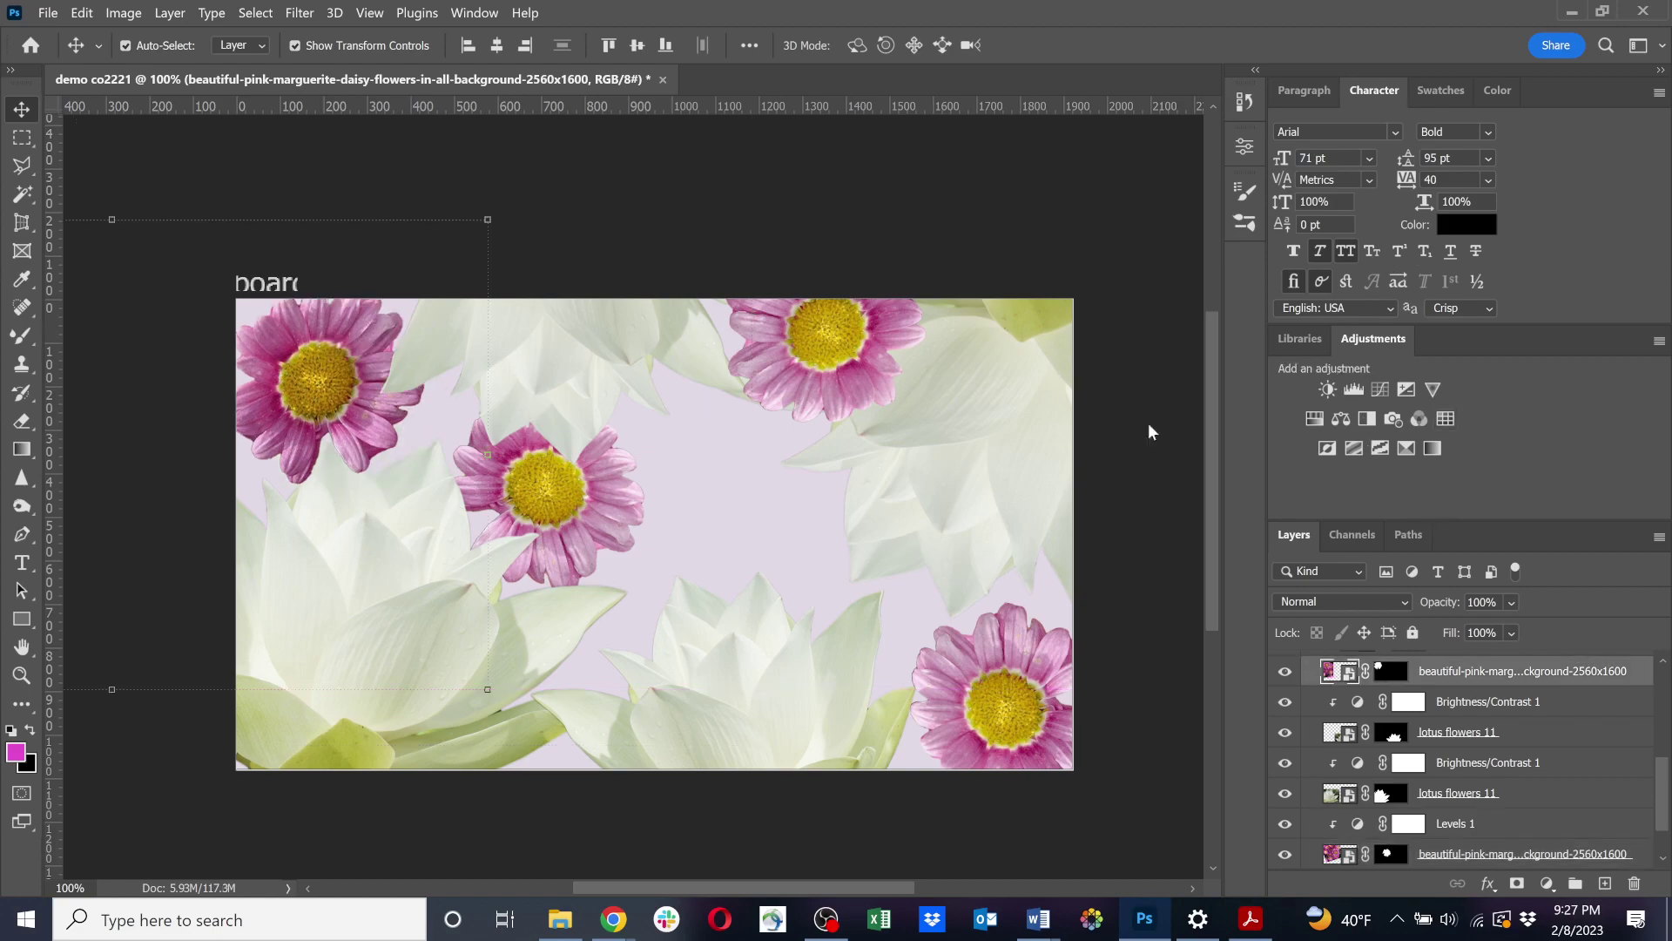
left_click_drag(591, 515, 592, 525)
left_click(567, 373)
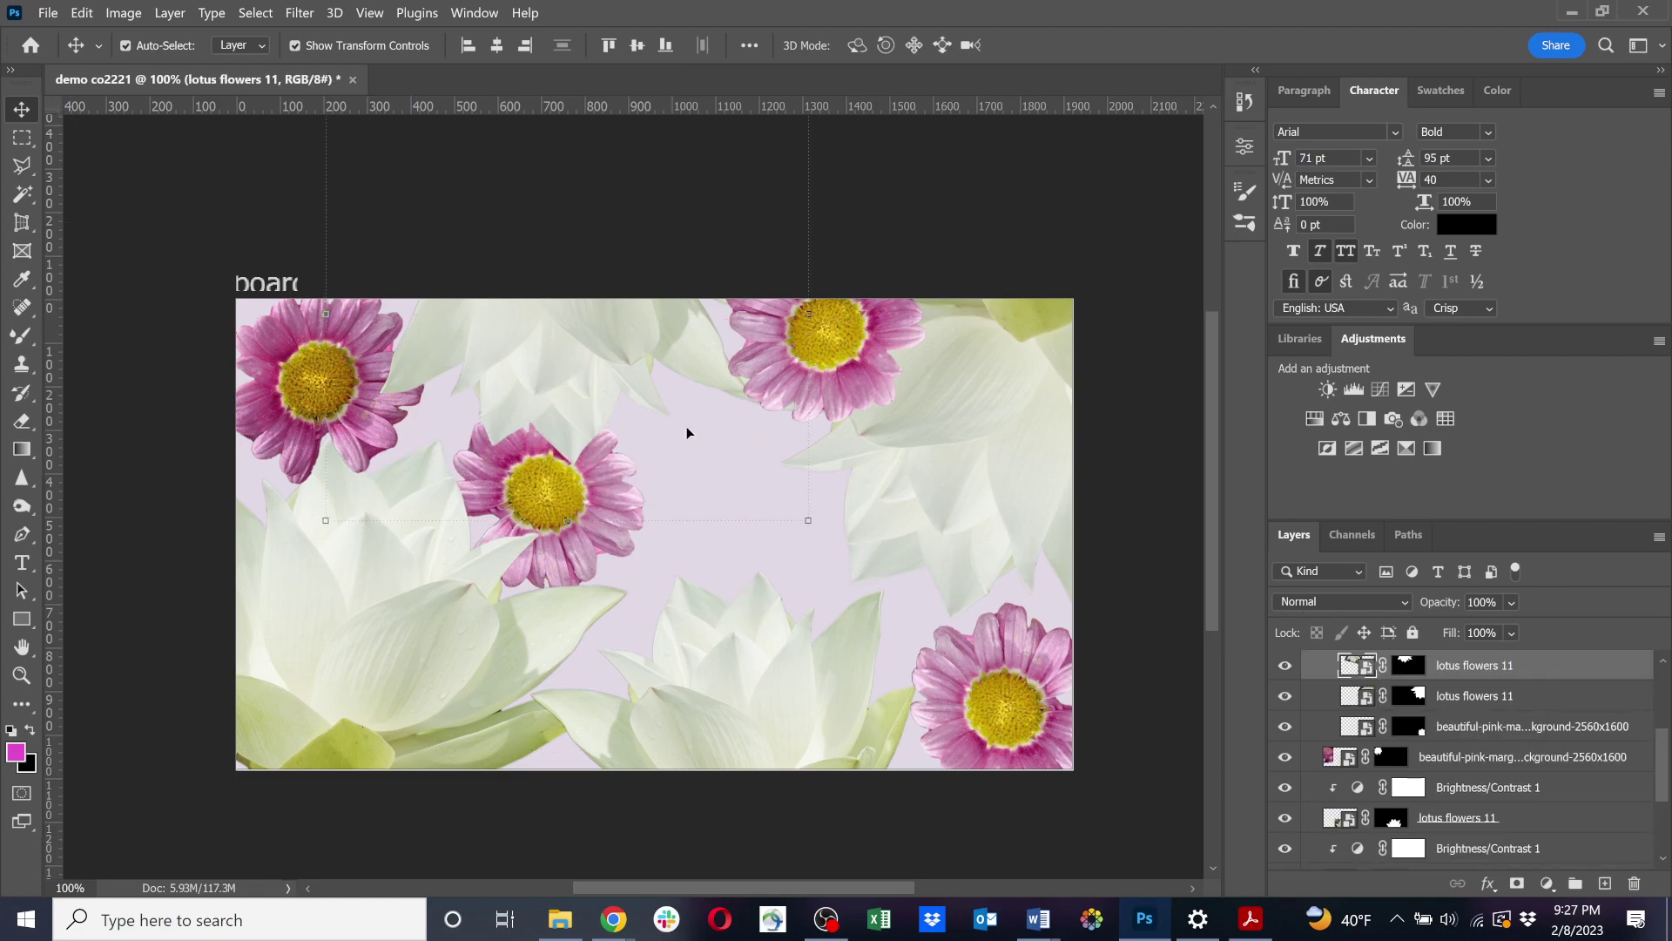
Place a copy of the upper daisy in the open space right of centre and scale it to about 86.21%.
left_click(882, 370)
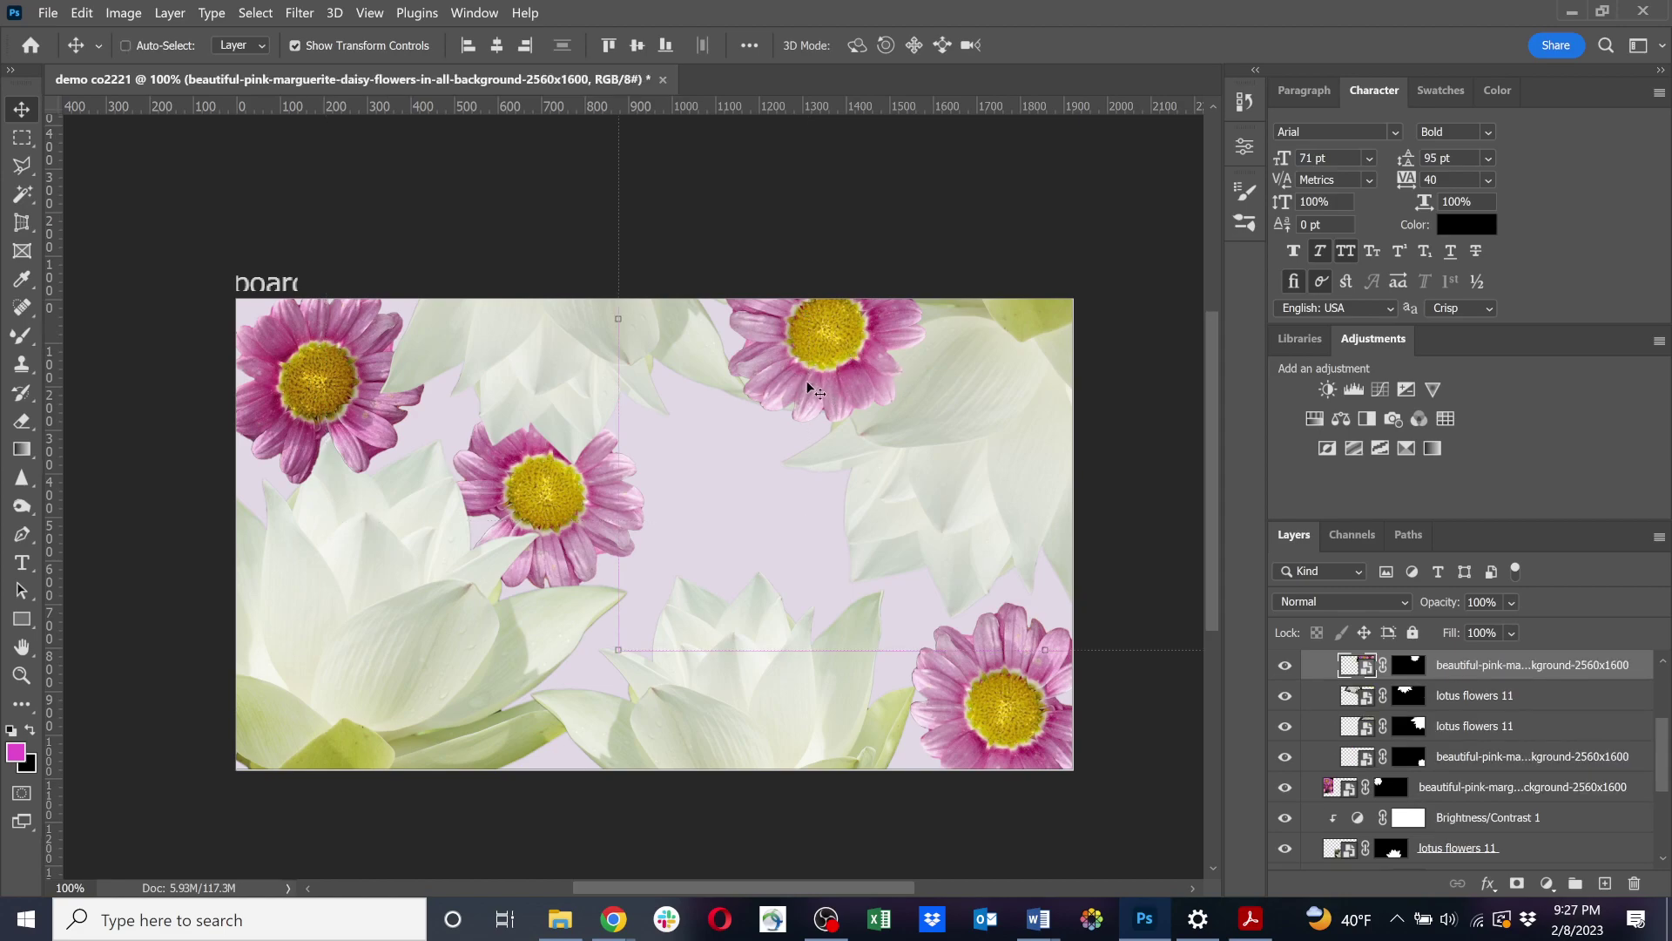
left_click_drag(810, 381, 764, 560)
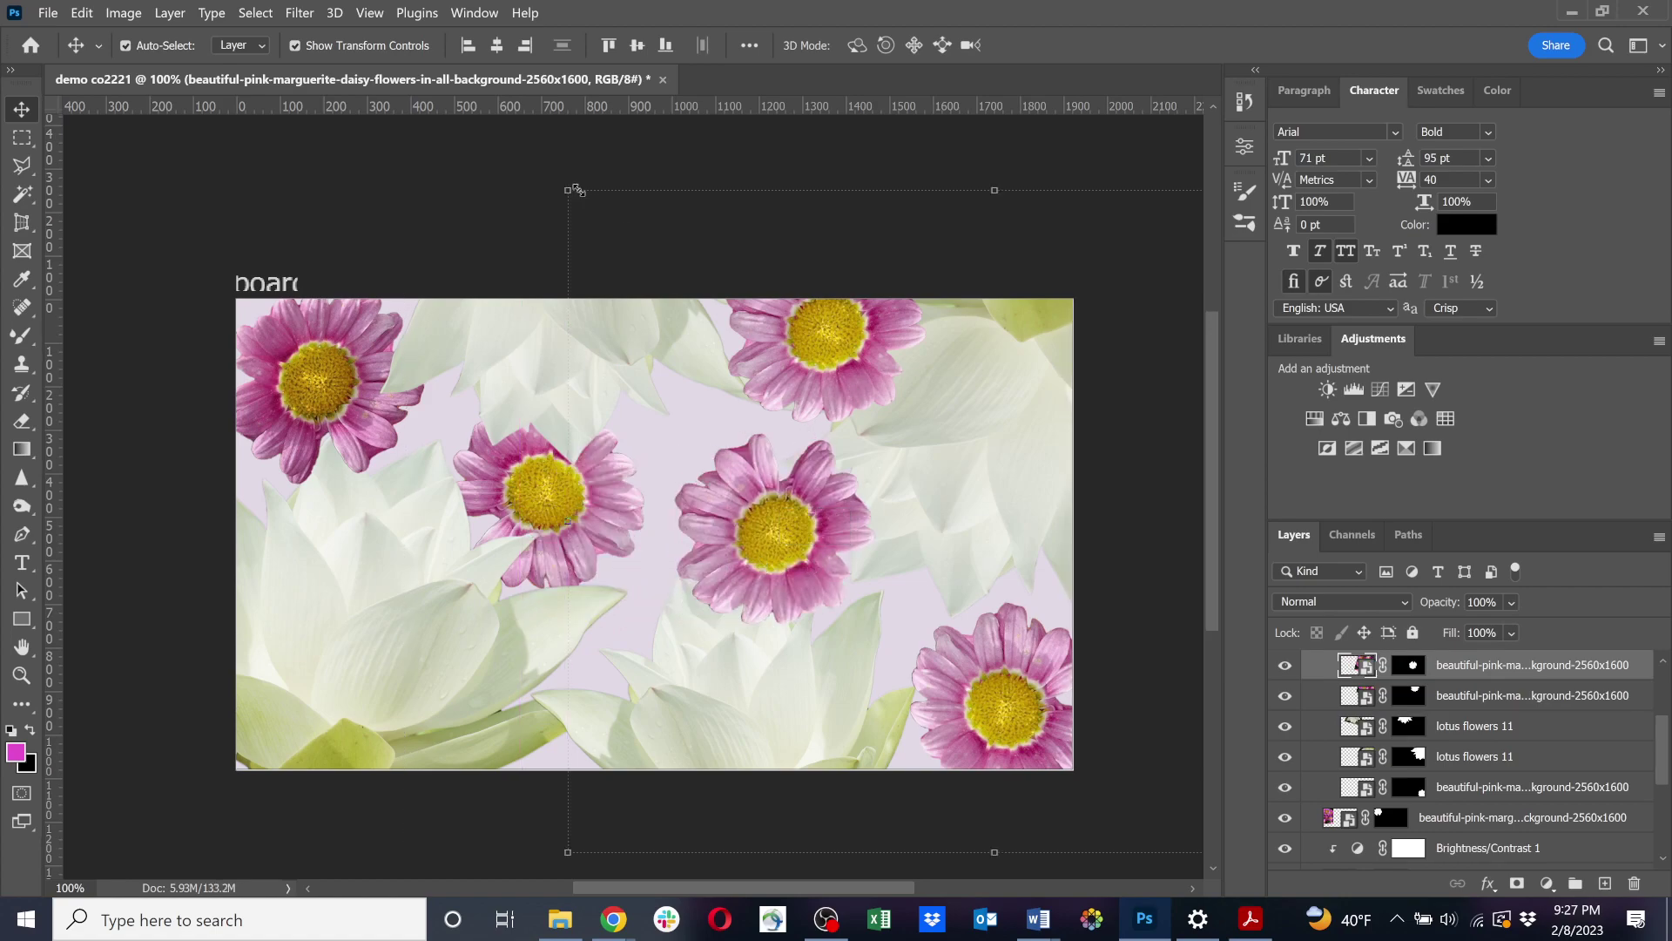
left_click_drag(569, 189, 777, 475)
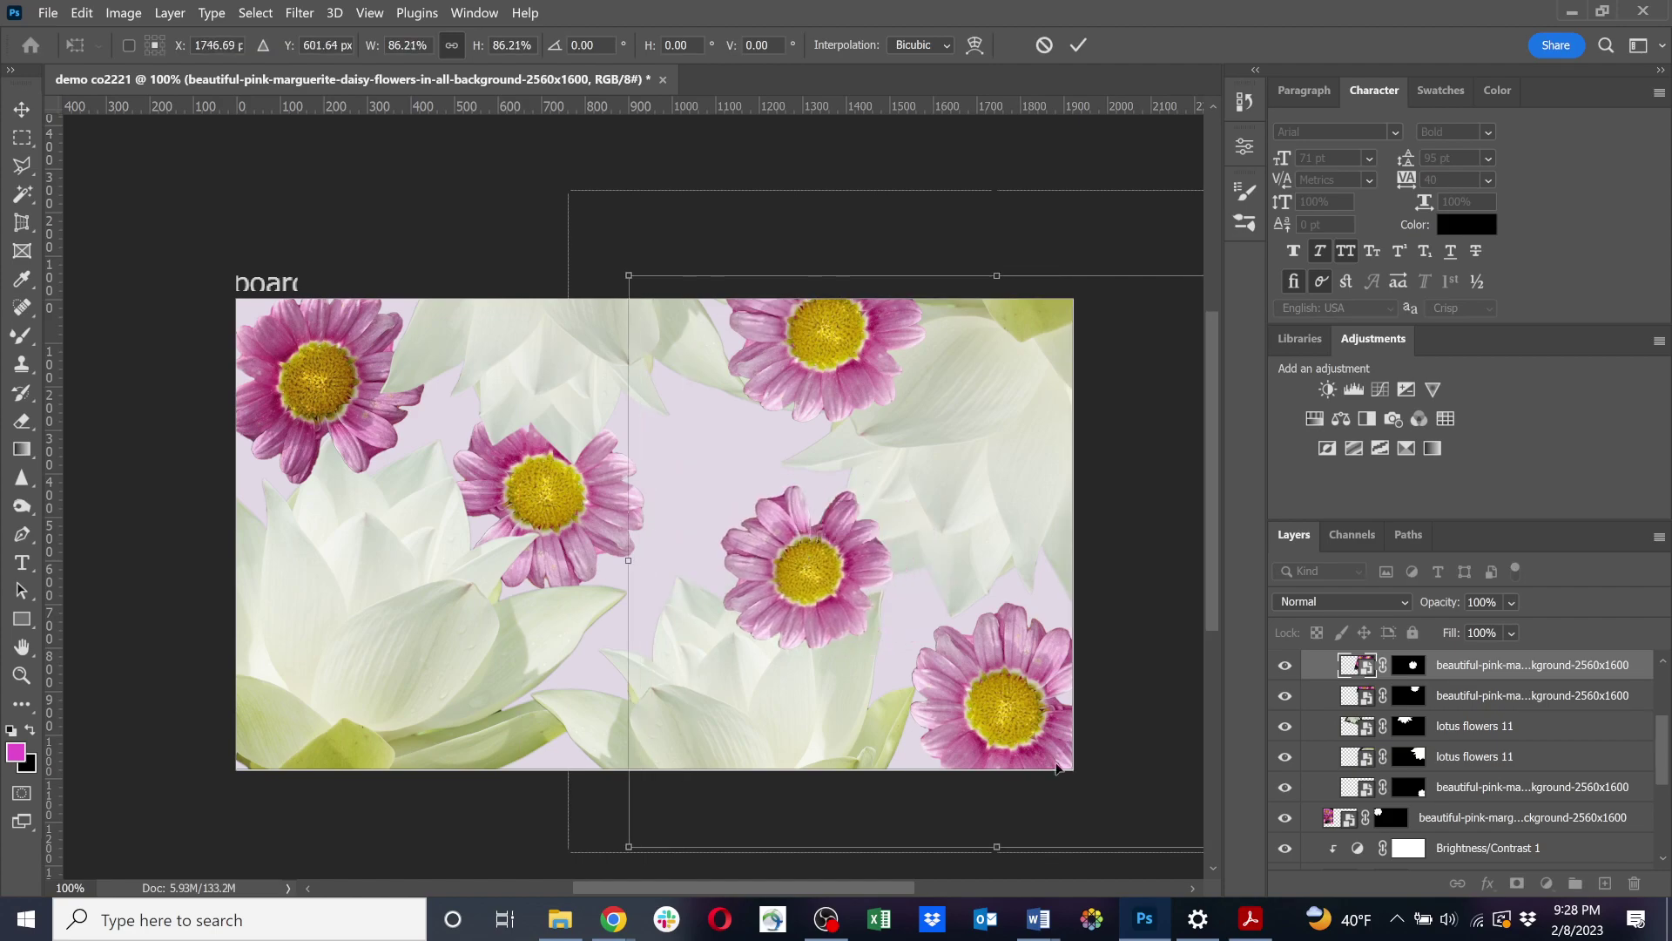
key("Return")
Set the blend mode of the small daisy copy to Color Burn.
left_click(1372, 604)
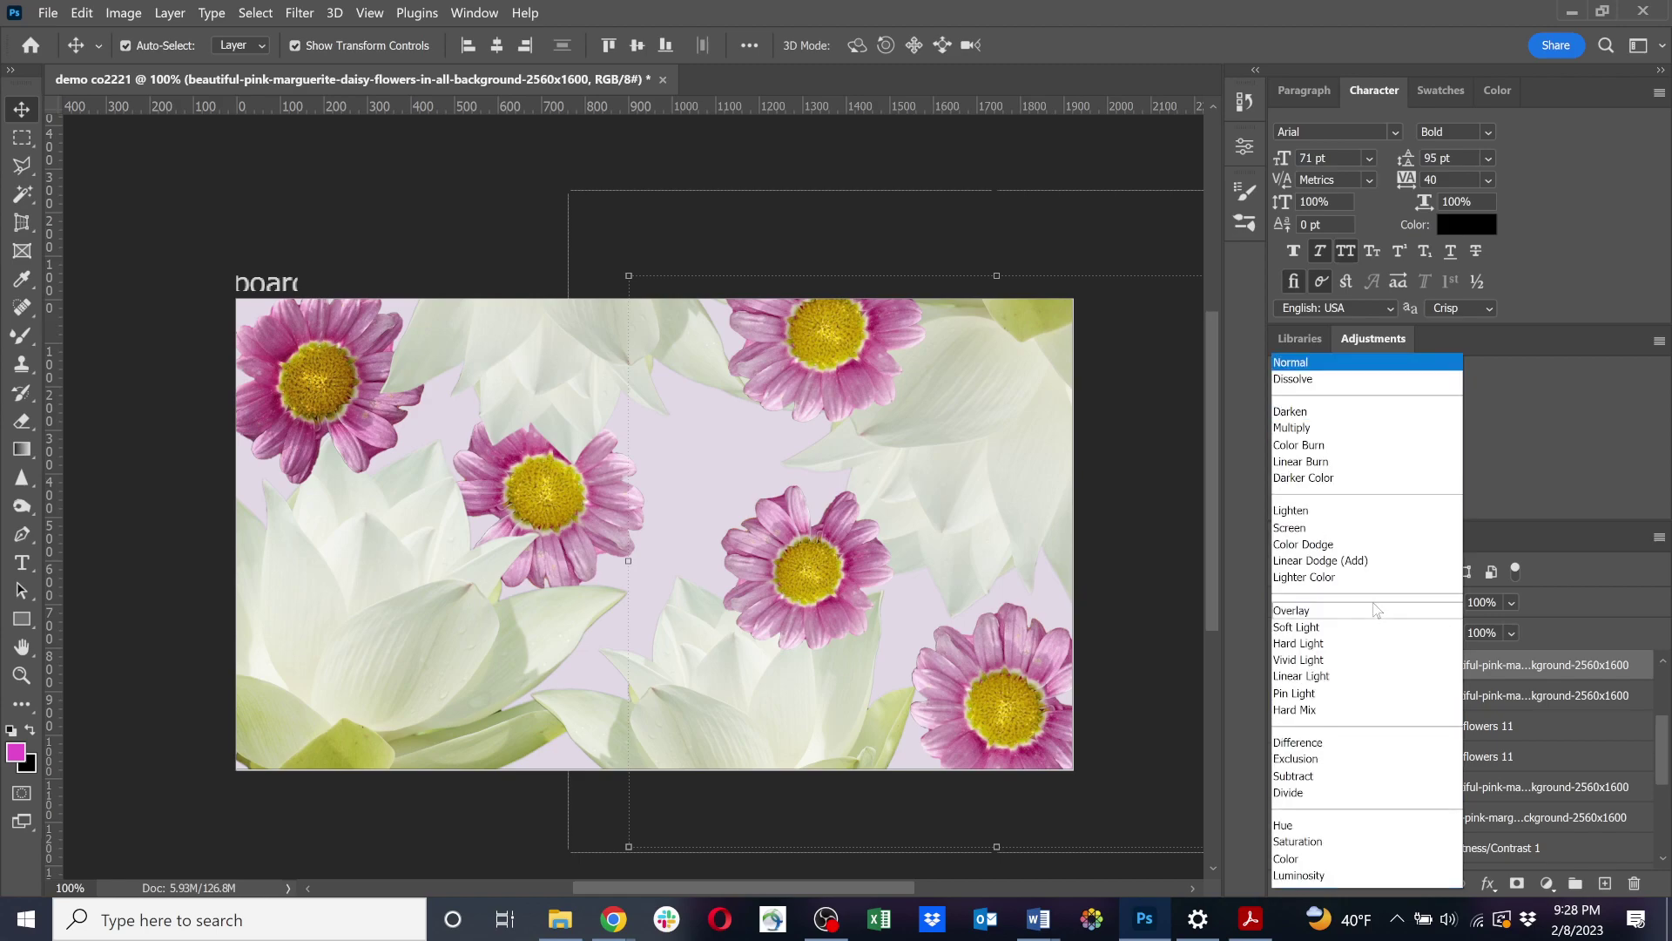
left_click(1556, 521)
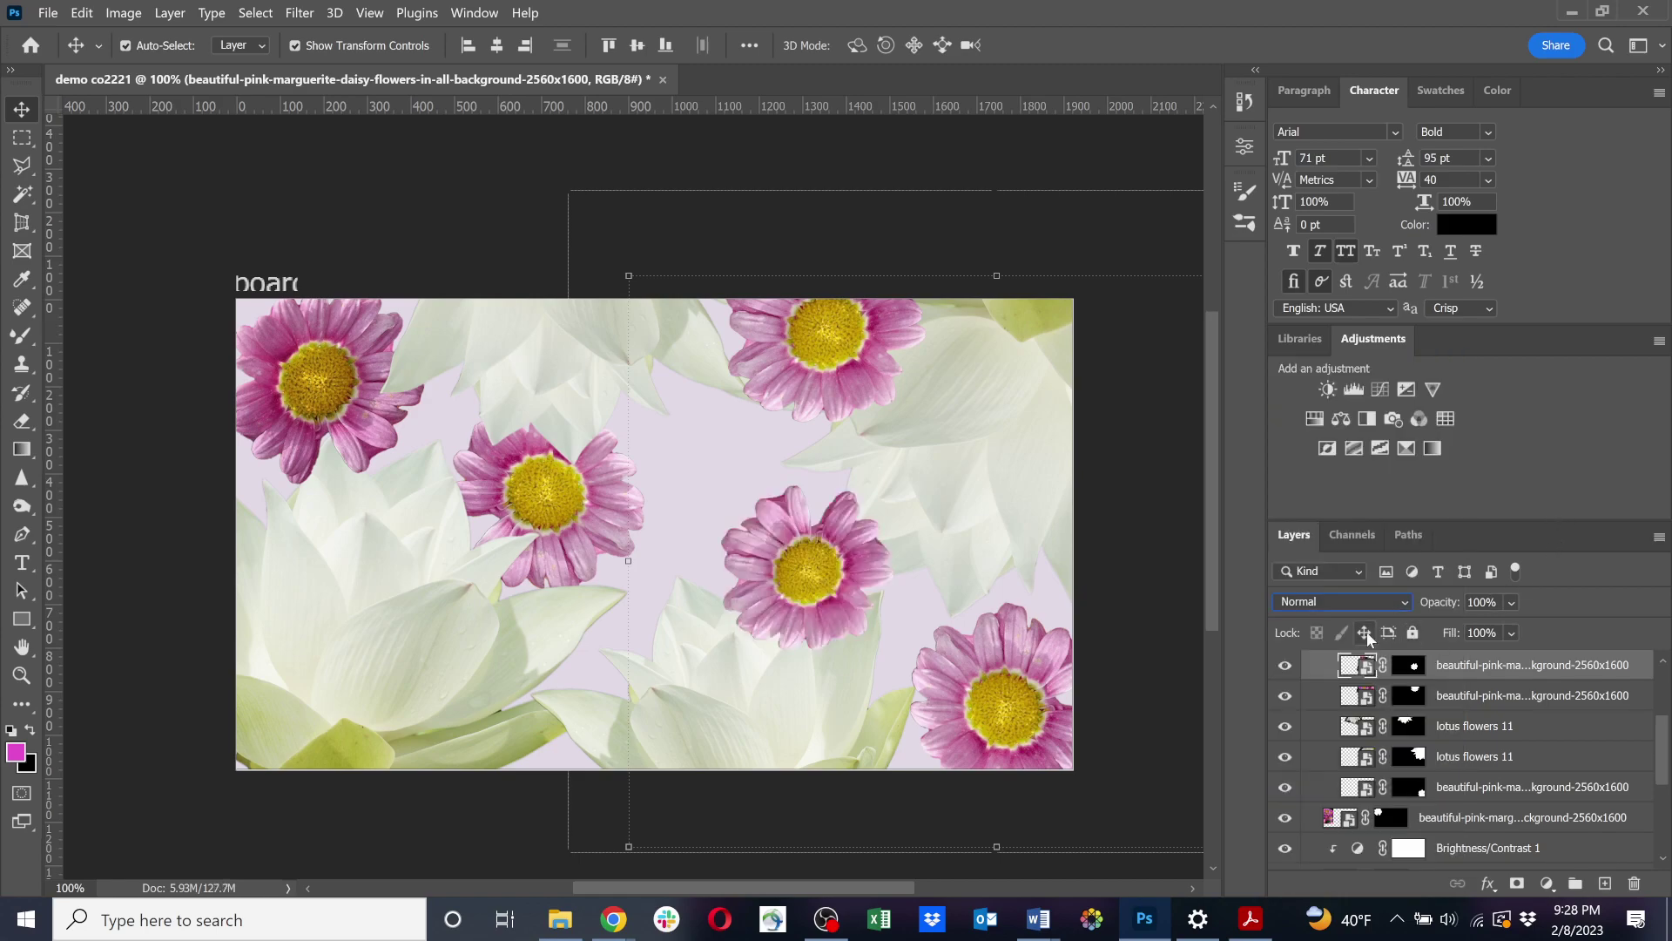
left_click(1310, 601)
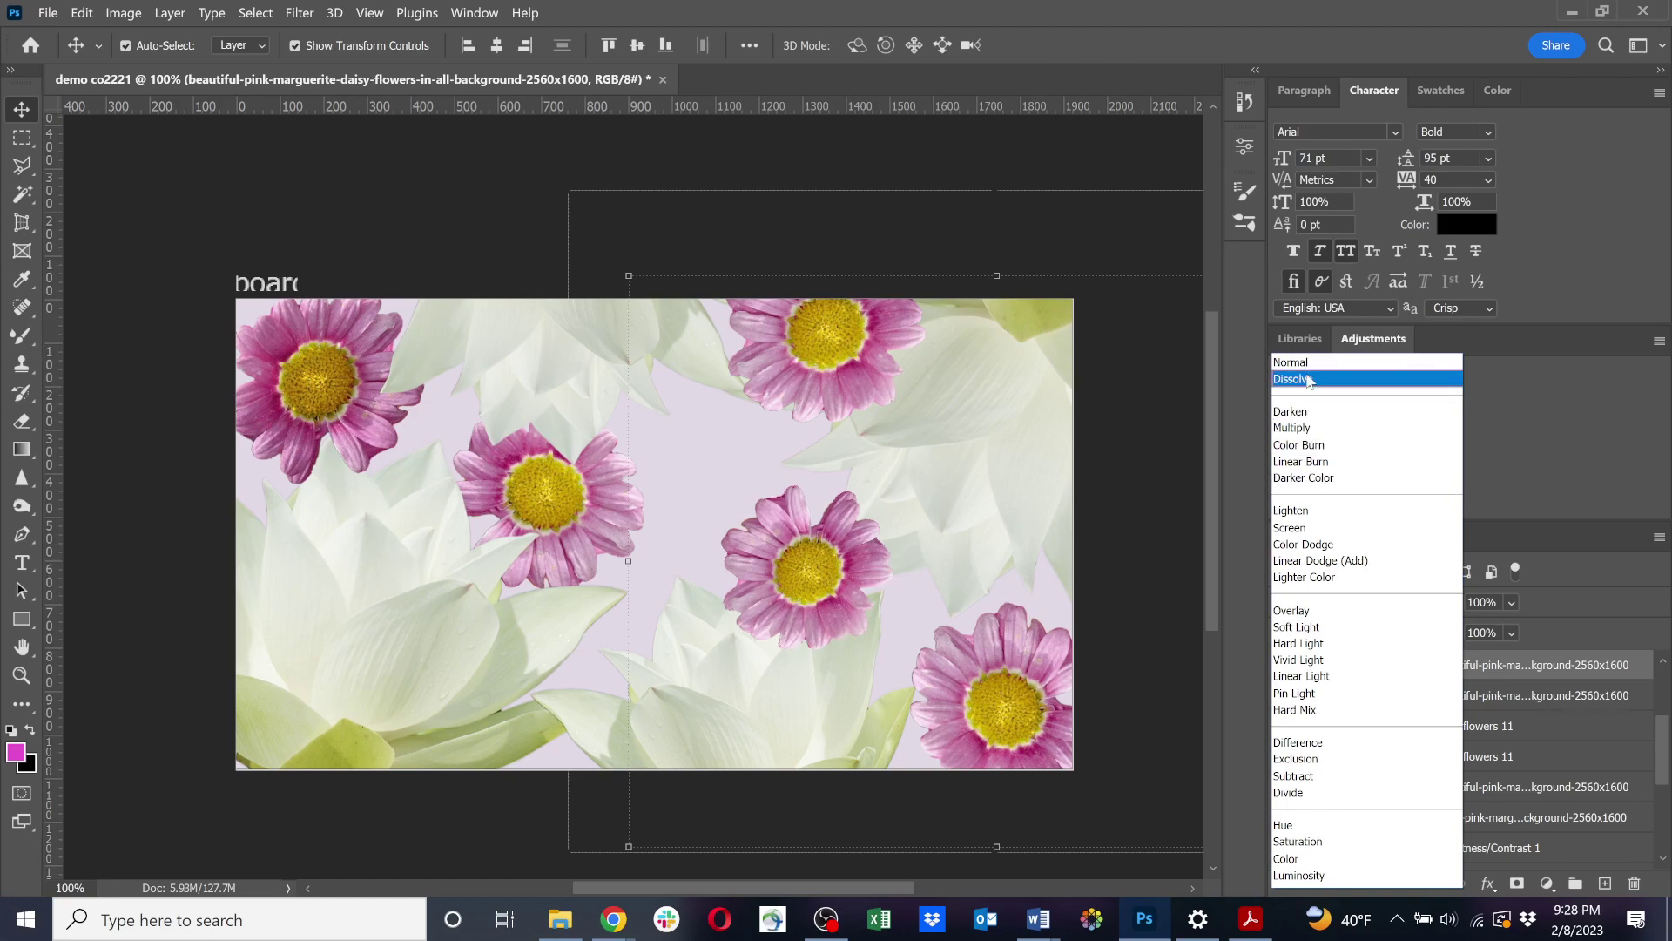
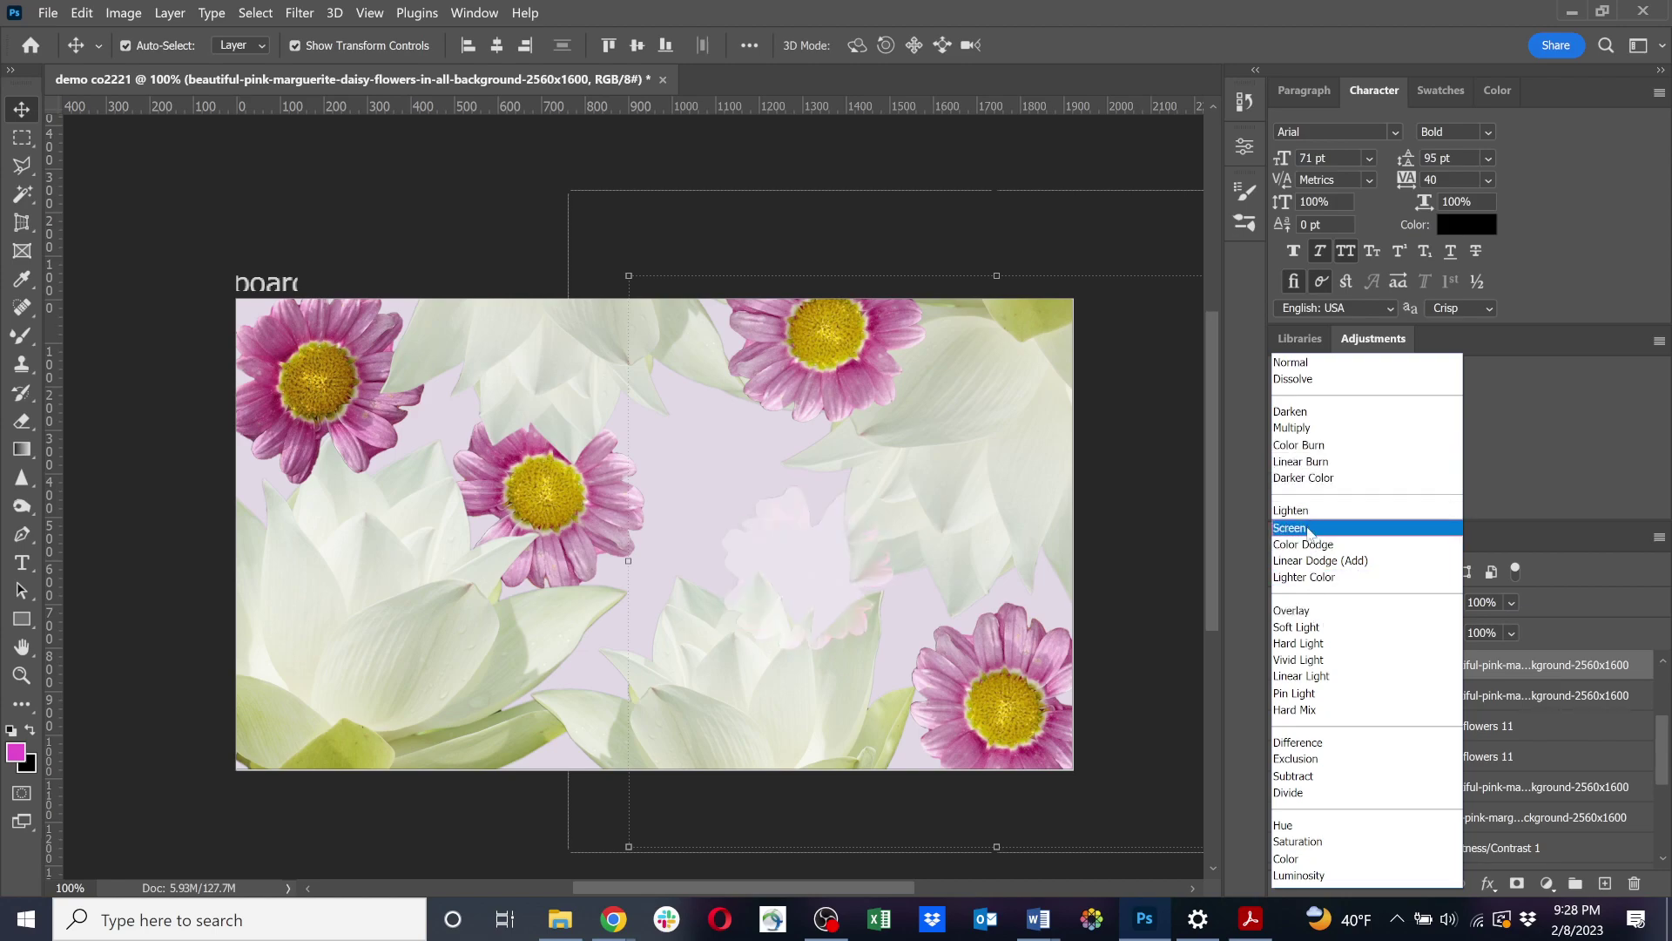
left_click(1304, 448)
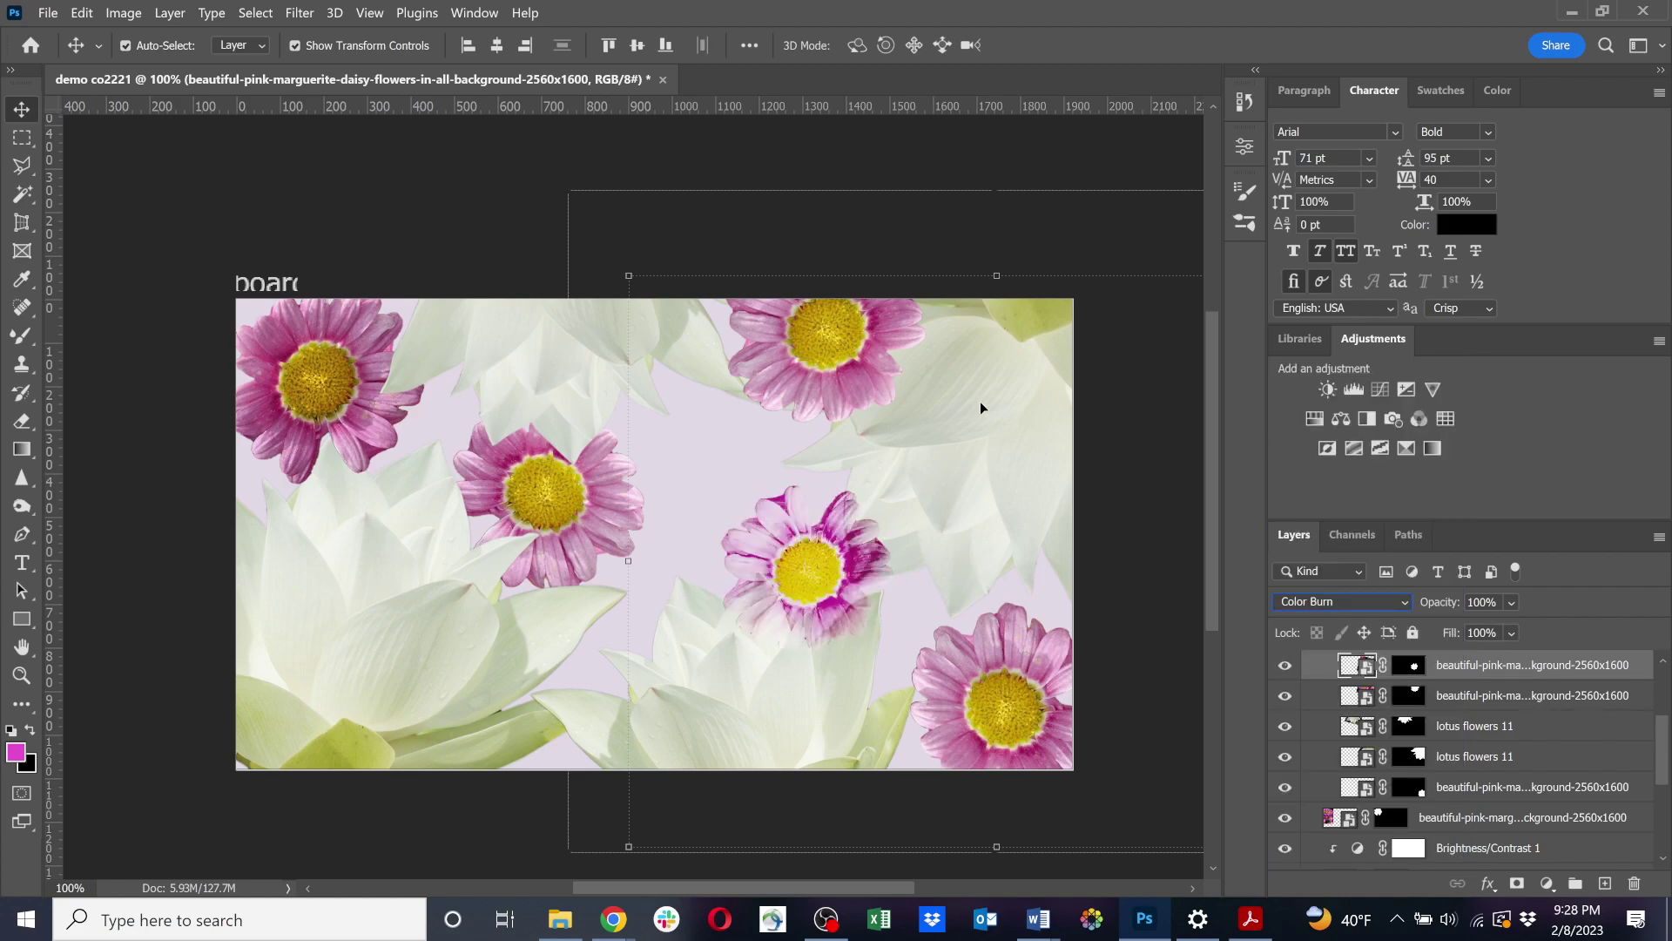
Scale the Color Burn daisy down further to about 84.68% and select the upper-left daisy.
left_click_drag(628, 279, 784, 543)
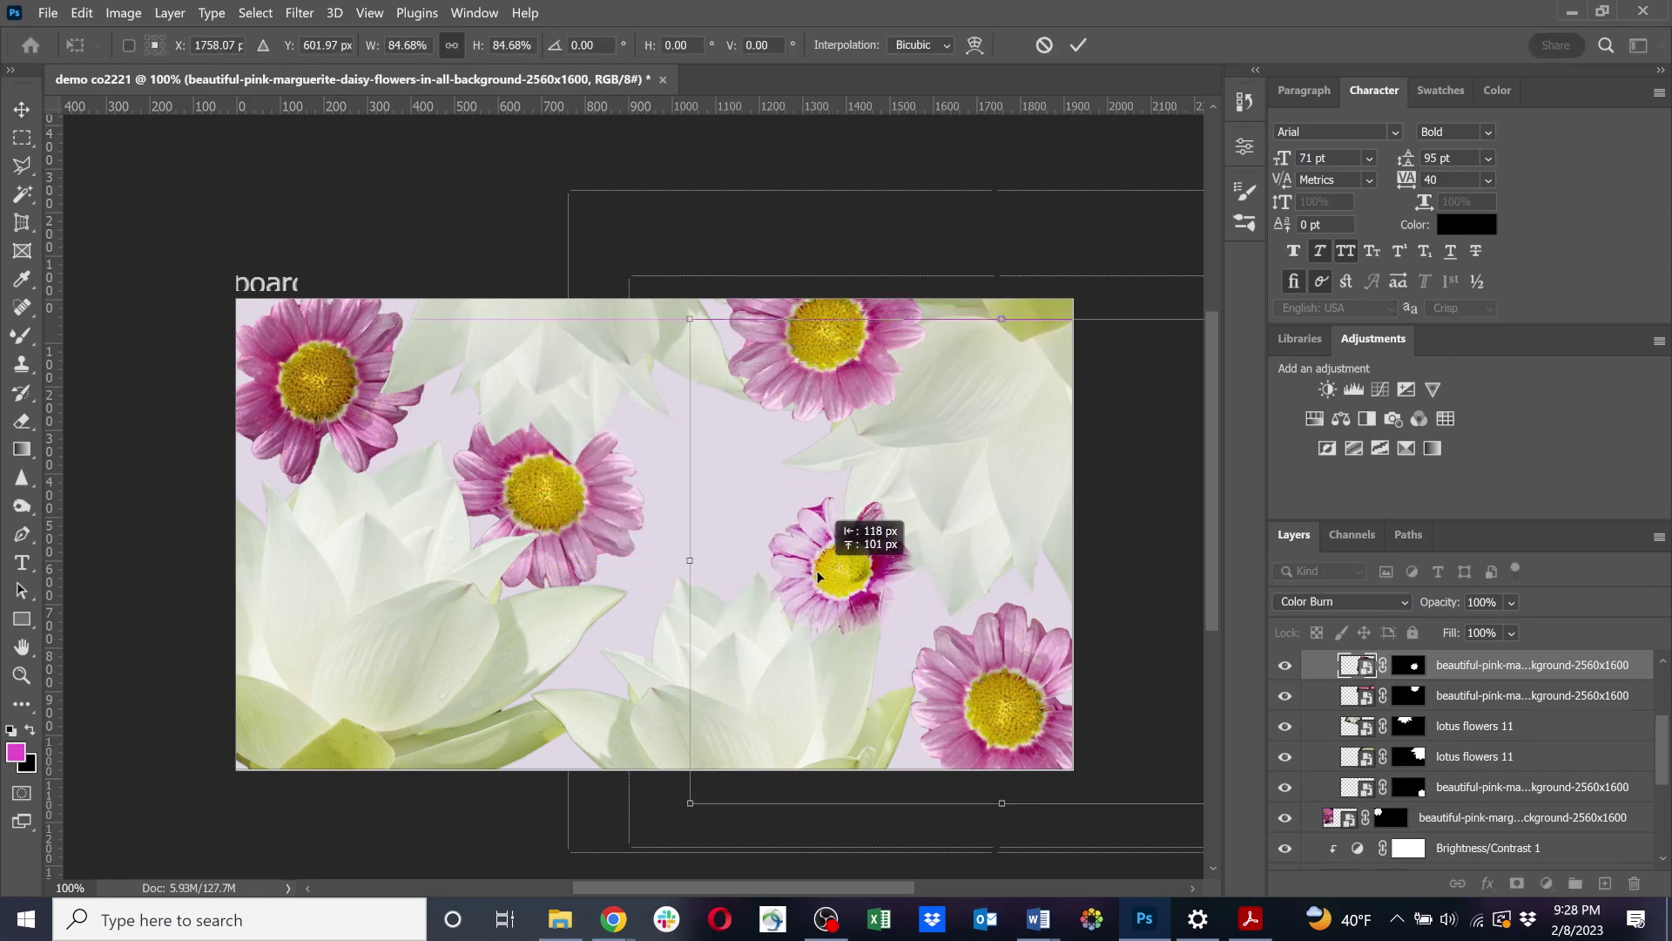
left_click(951, 237)
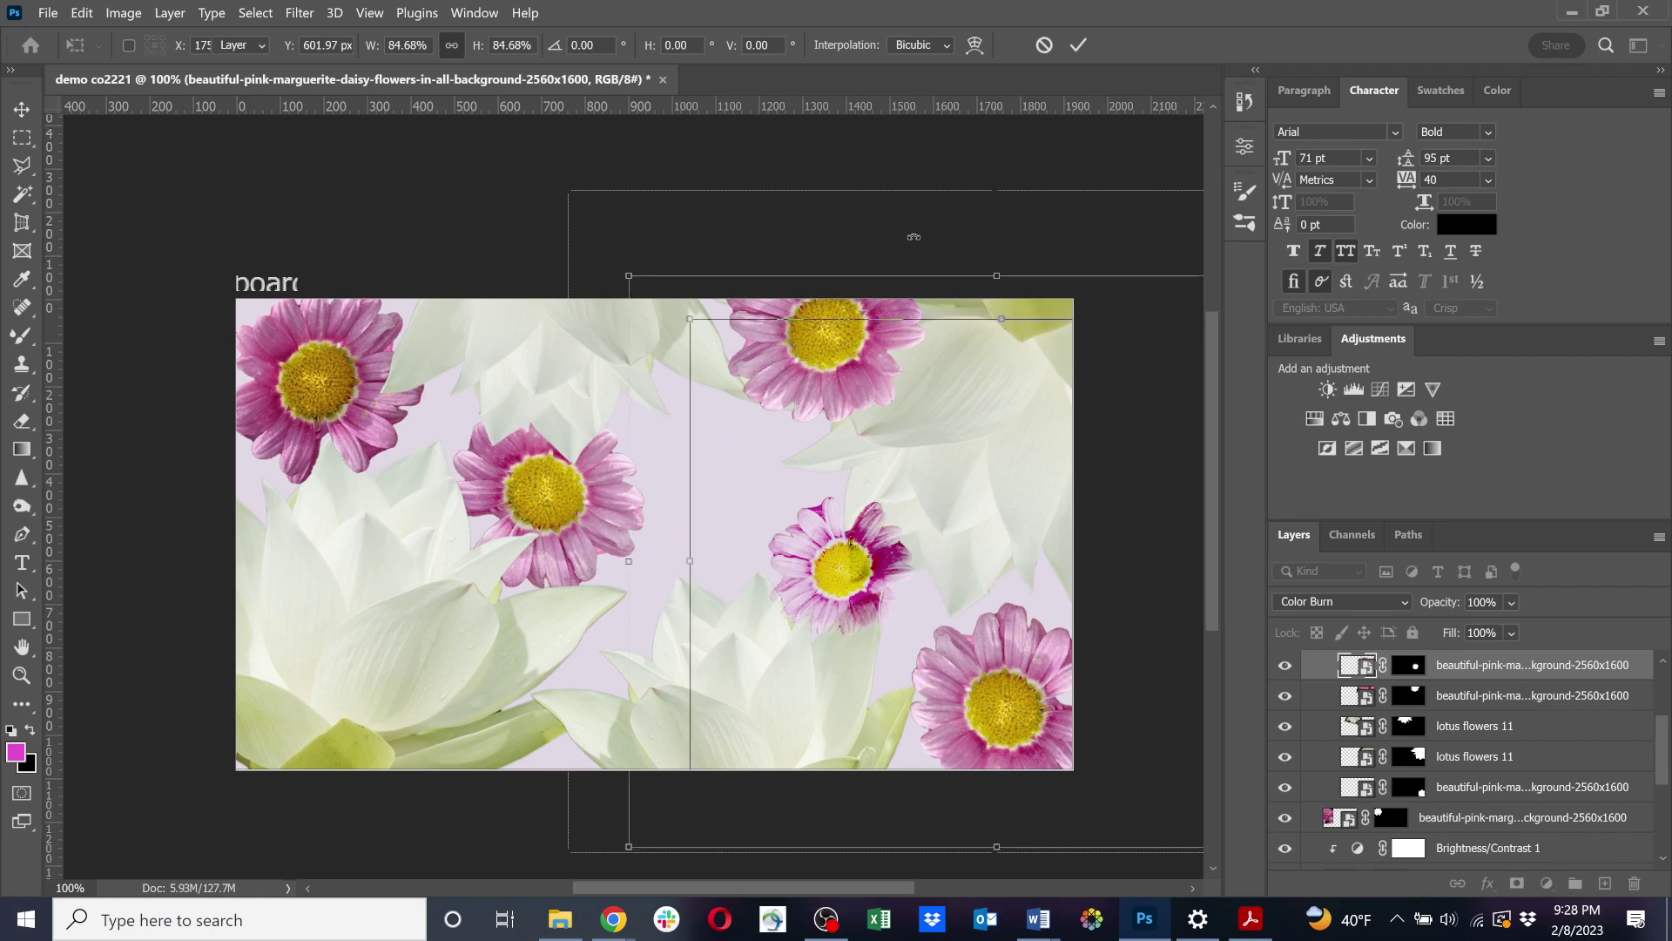
left_click(521, 235)
left_click(360, 389)
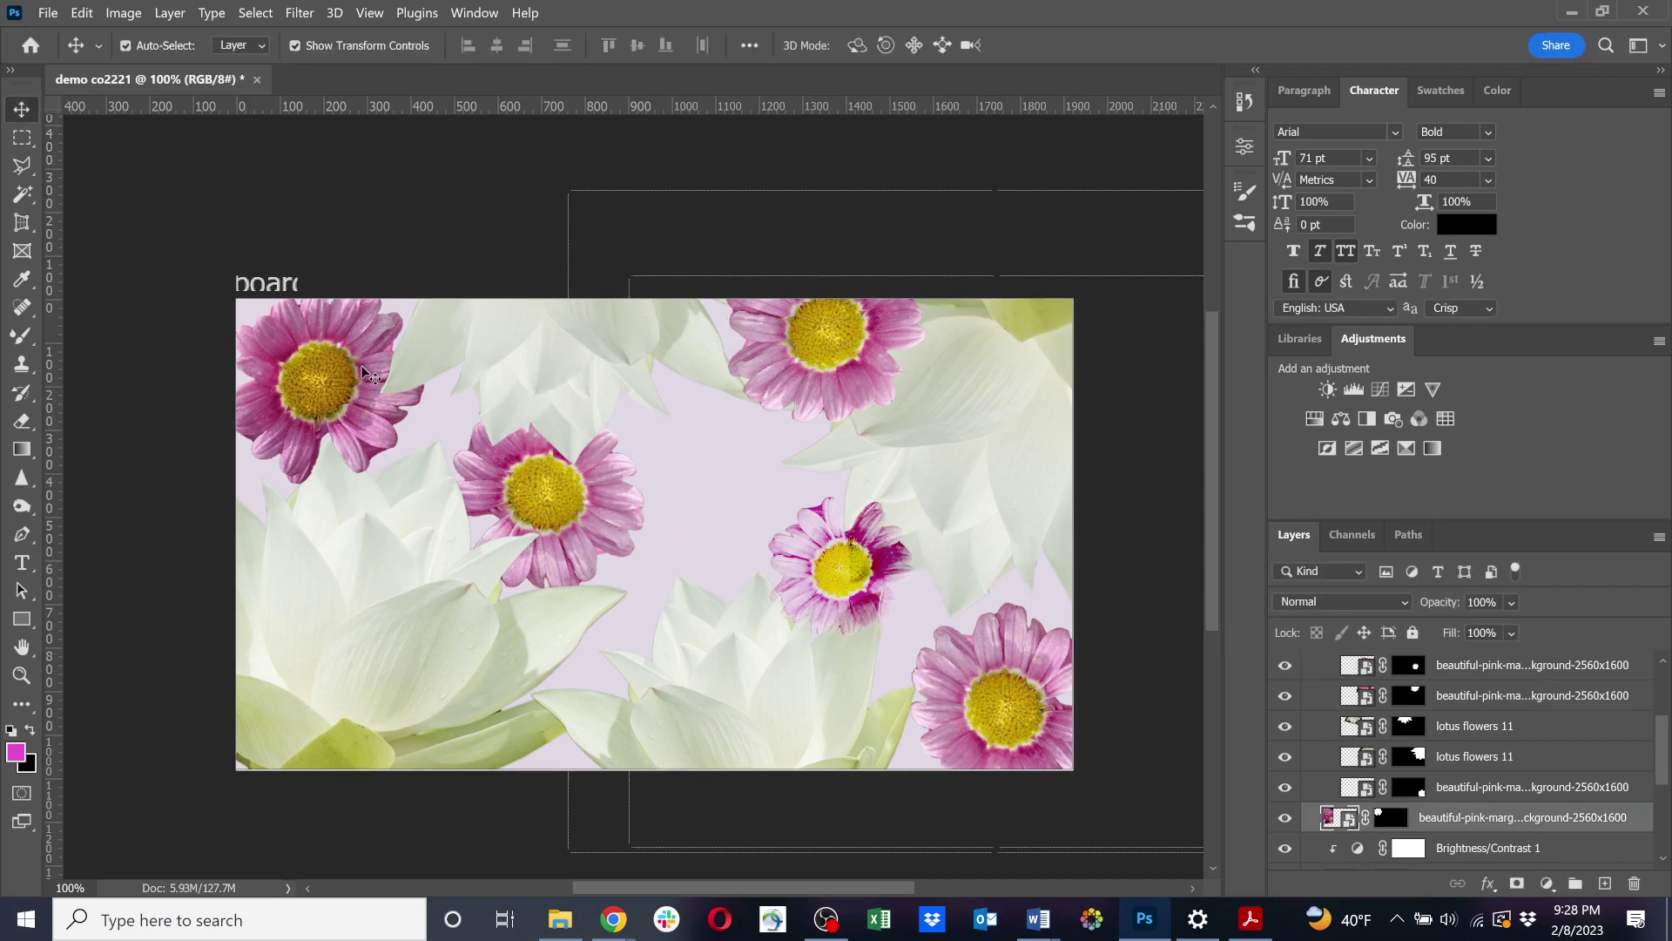
Set the blend mode of the upper-left, upper and lower-right daisies together to Color Burn.
left_click(822, 331, "shift")
left_click(1031, 665, "shift")
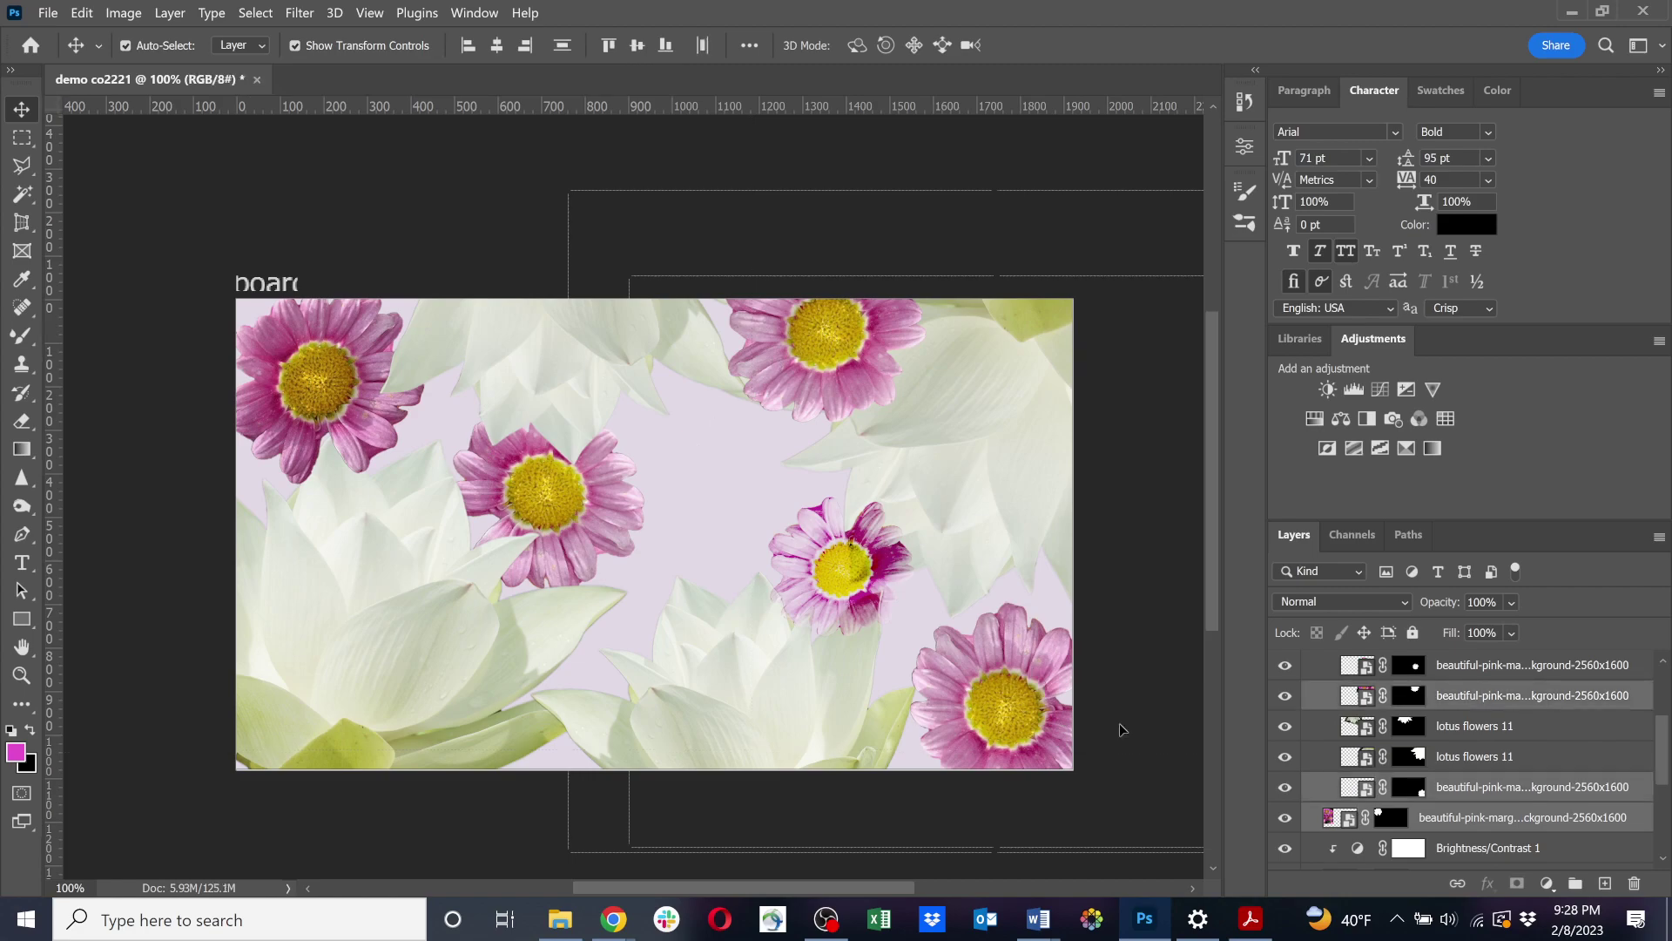
left_click(1311, 599)
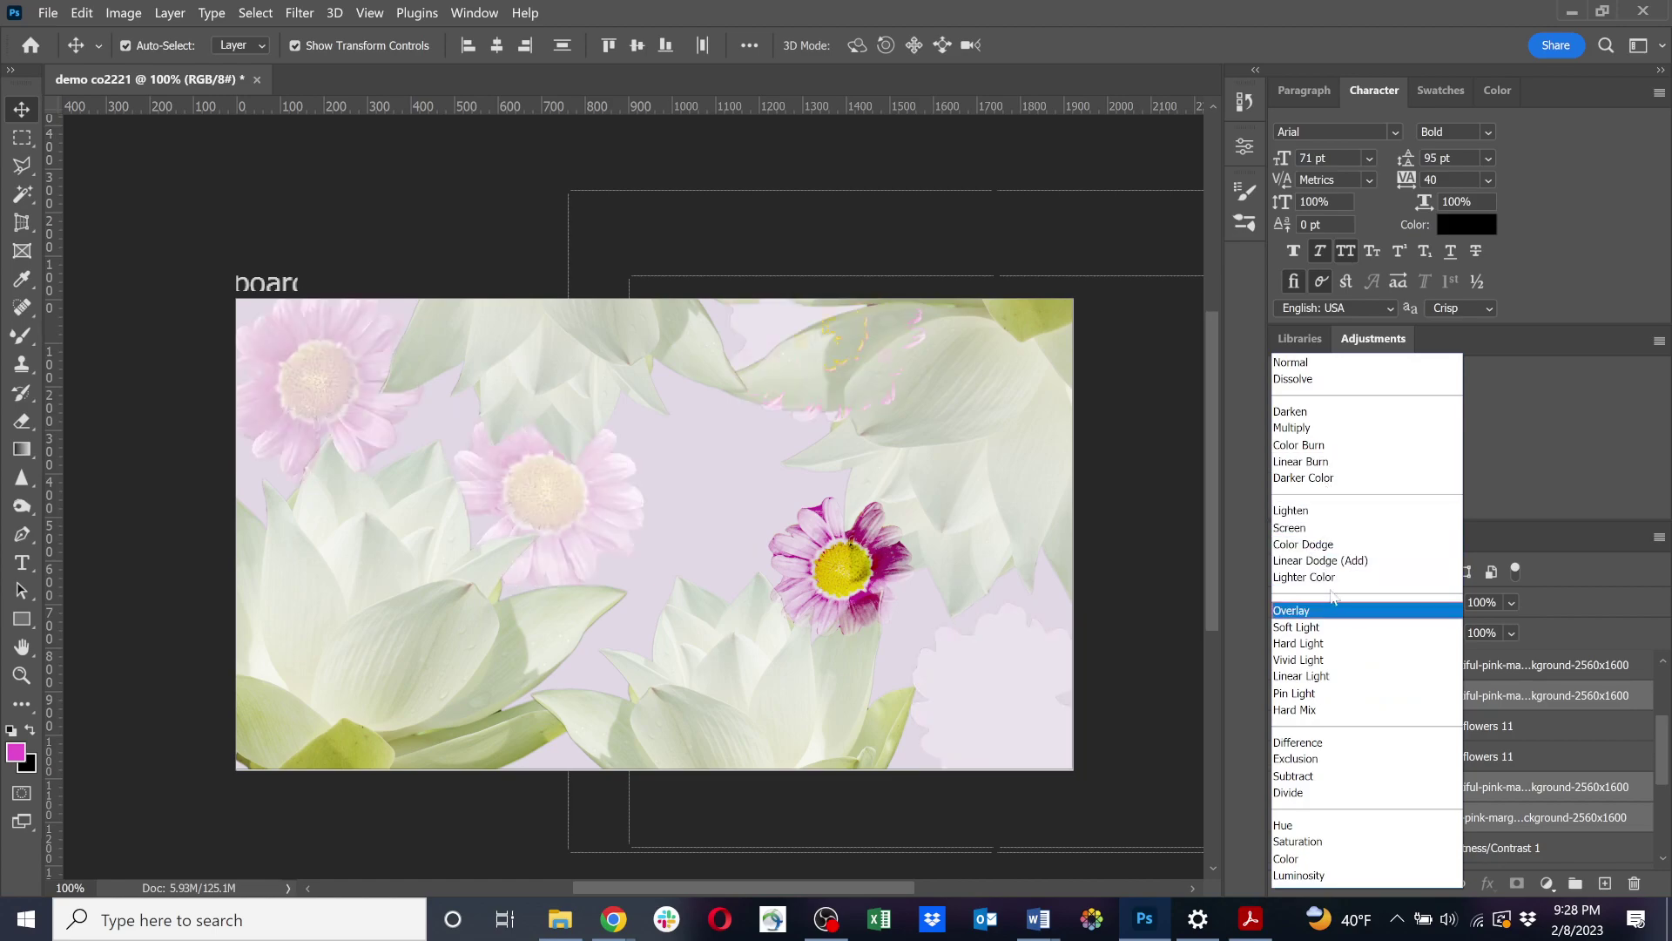
left_click(1315, 446)
left_click(372, 295)
Move the upper daisy up and left past the top edge, and the small daisy down beside the lower-centre lotus.
left_click_drag(843, 359, 792, 296)
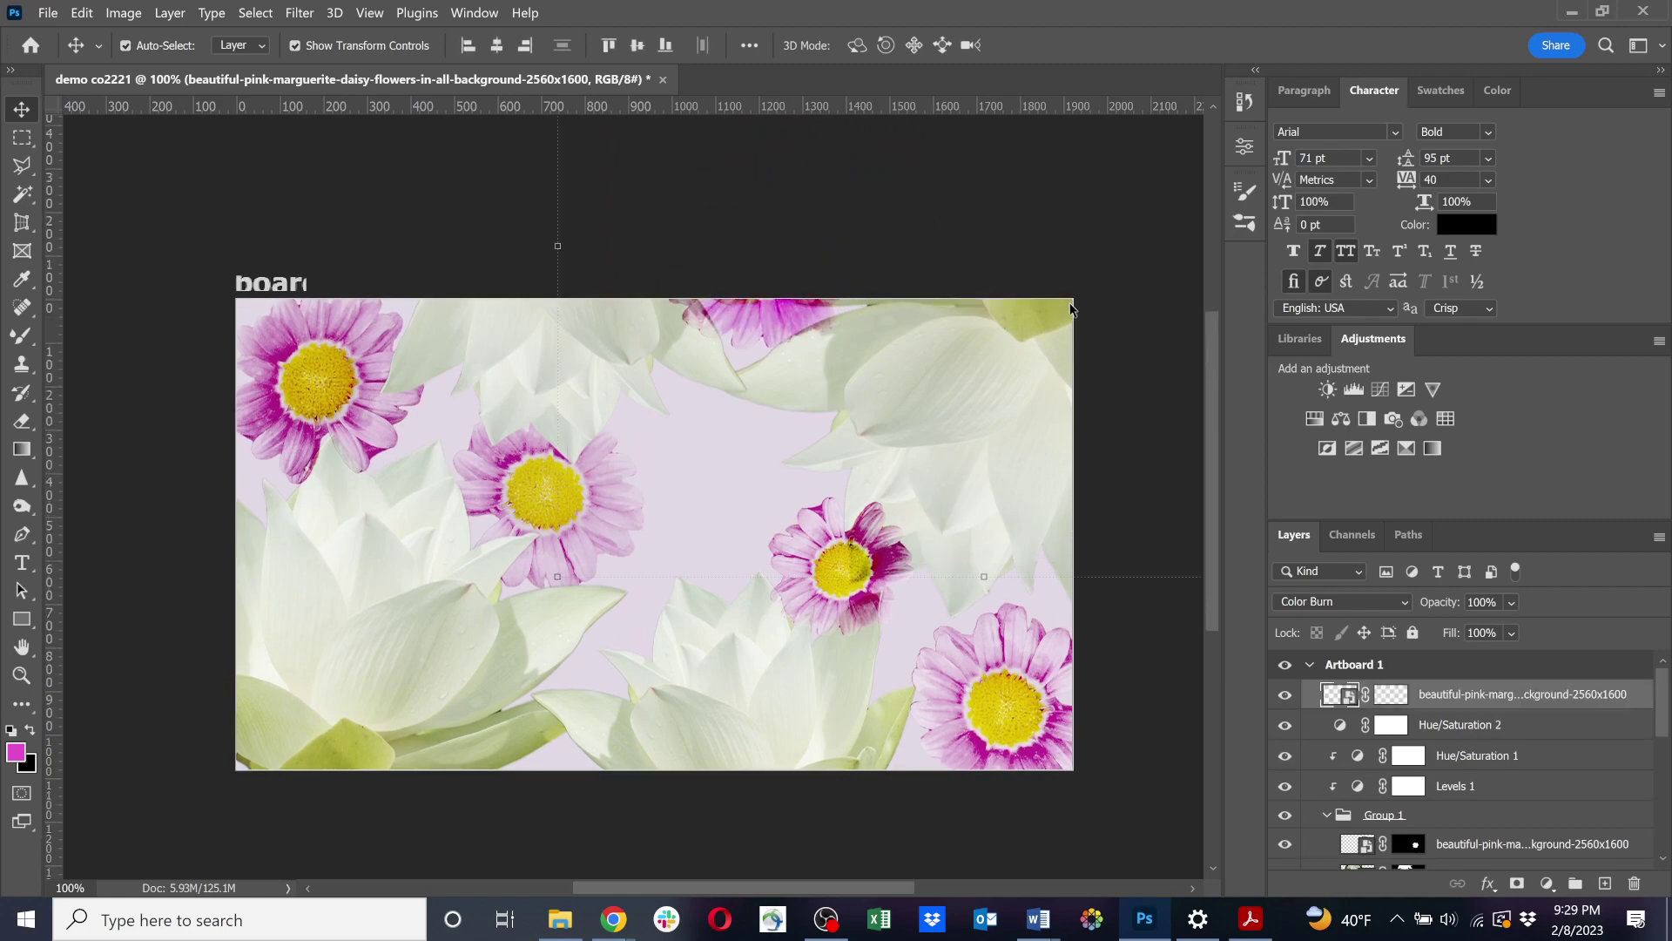
mouse_move(834, 615)
left_mouse_down()
mouse_move(724, 676)
mouse_move(668, 682)
mouse_move(840, 595)
mouse_move(860, 634)
left_mouse_up()
left_click_drag(748, 735, 778, 708)
left_click_drag(858, 566, 859, 585)
left_click(800, 244)
mouse_move(827, 614)
left_mouse_down()
mouse_move(577, 773)
mouse_move(519, 782)
mouse_move(470, 728)
mouse_move(560, 716)
mouse_move(541, 735)
mouse_move(566, 746)
mouse_move(657, 734)
left_mouse_up()
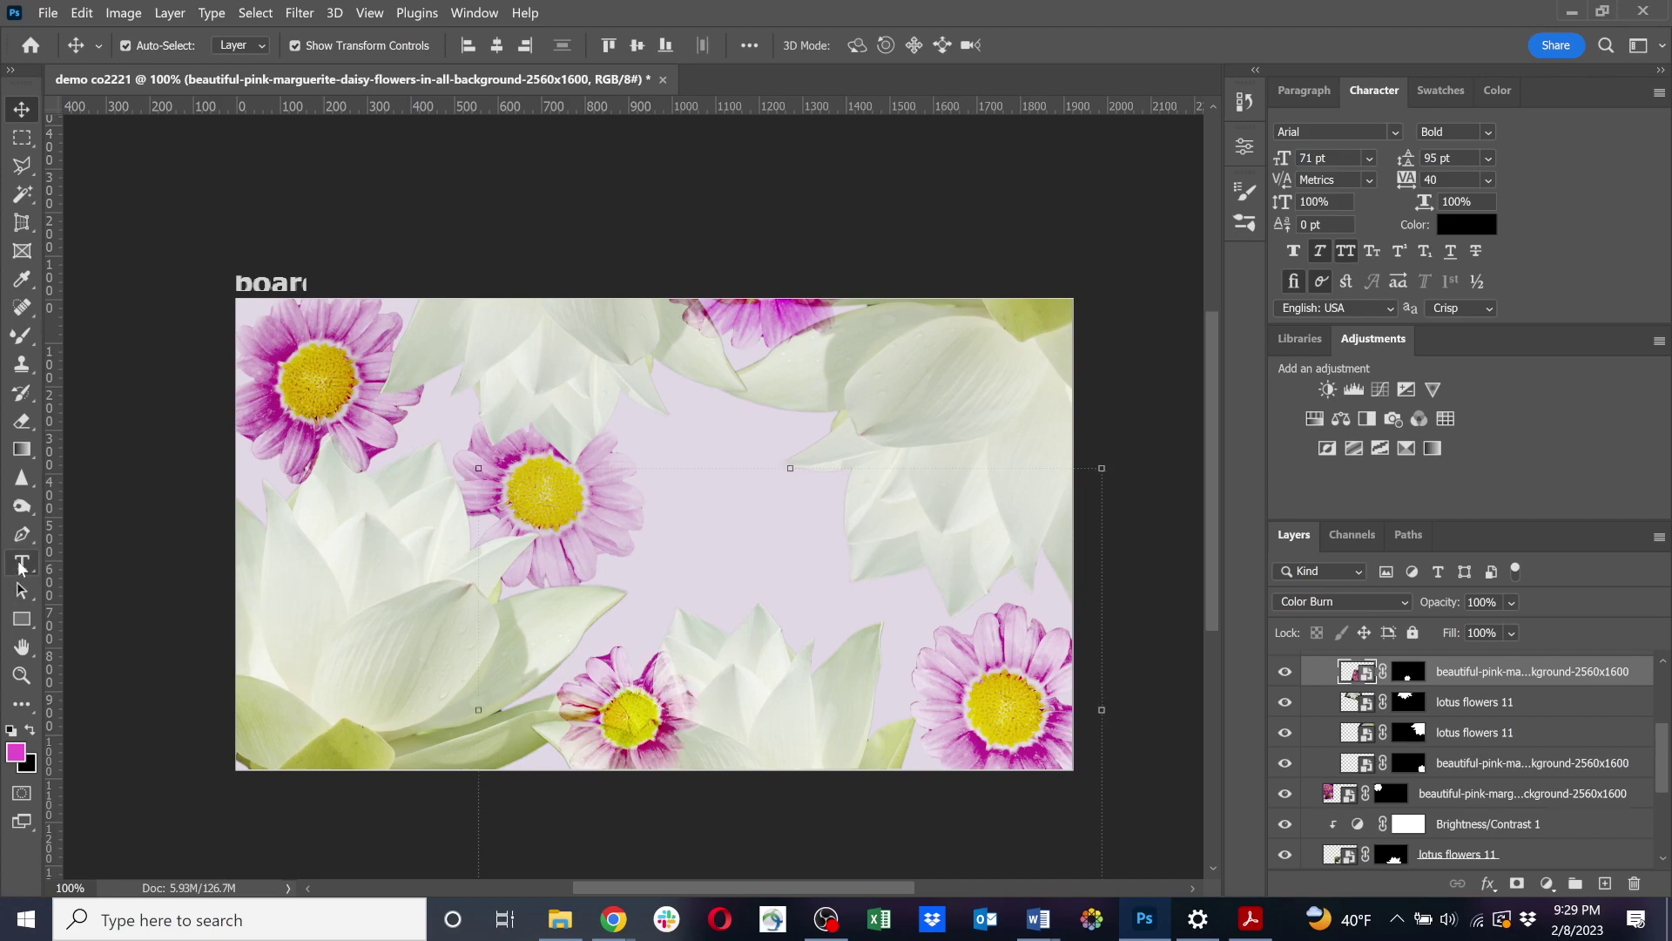
Add the horizontal text "FLOWER POWER" in the open space near the middle of the artboard.
left_click(21, 563)
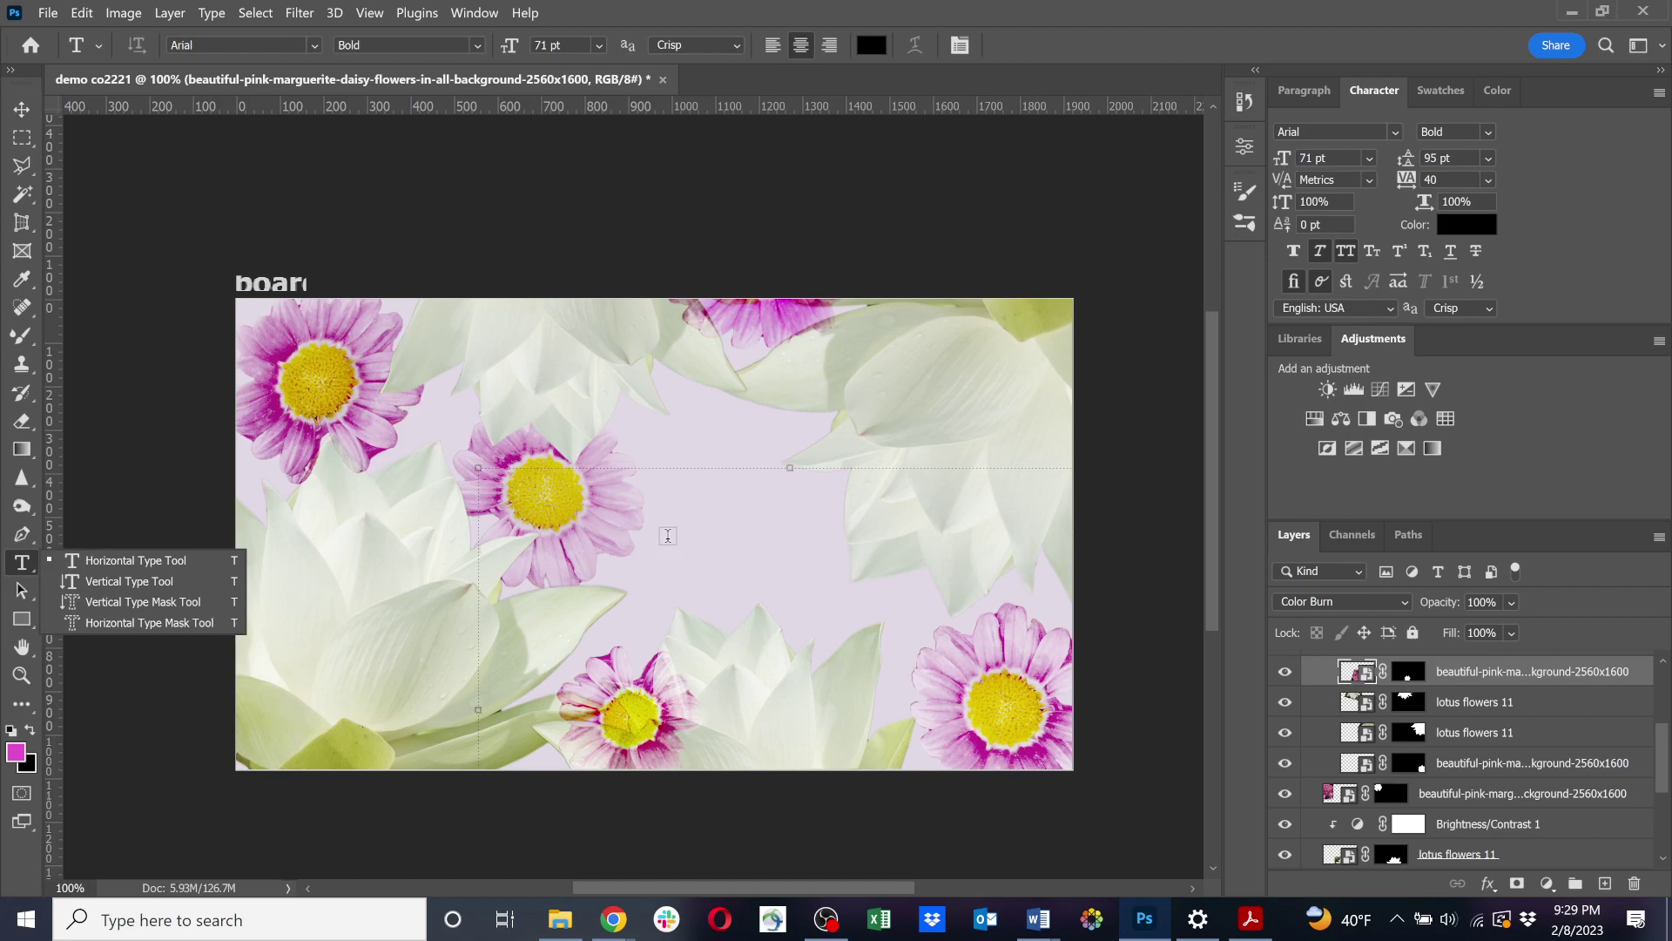
left_click(668, 535)
left_click(668, 535)
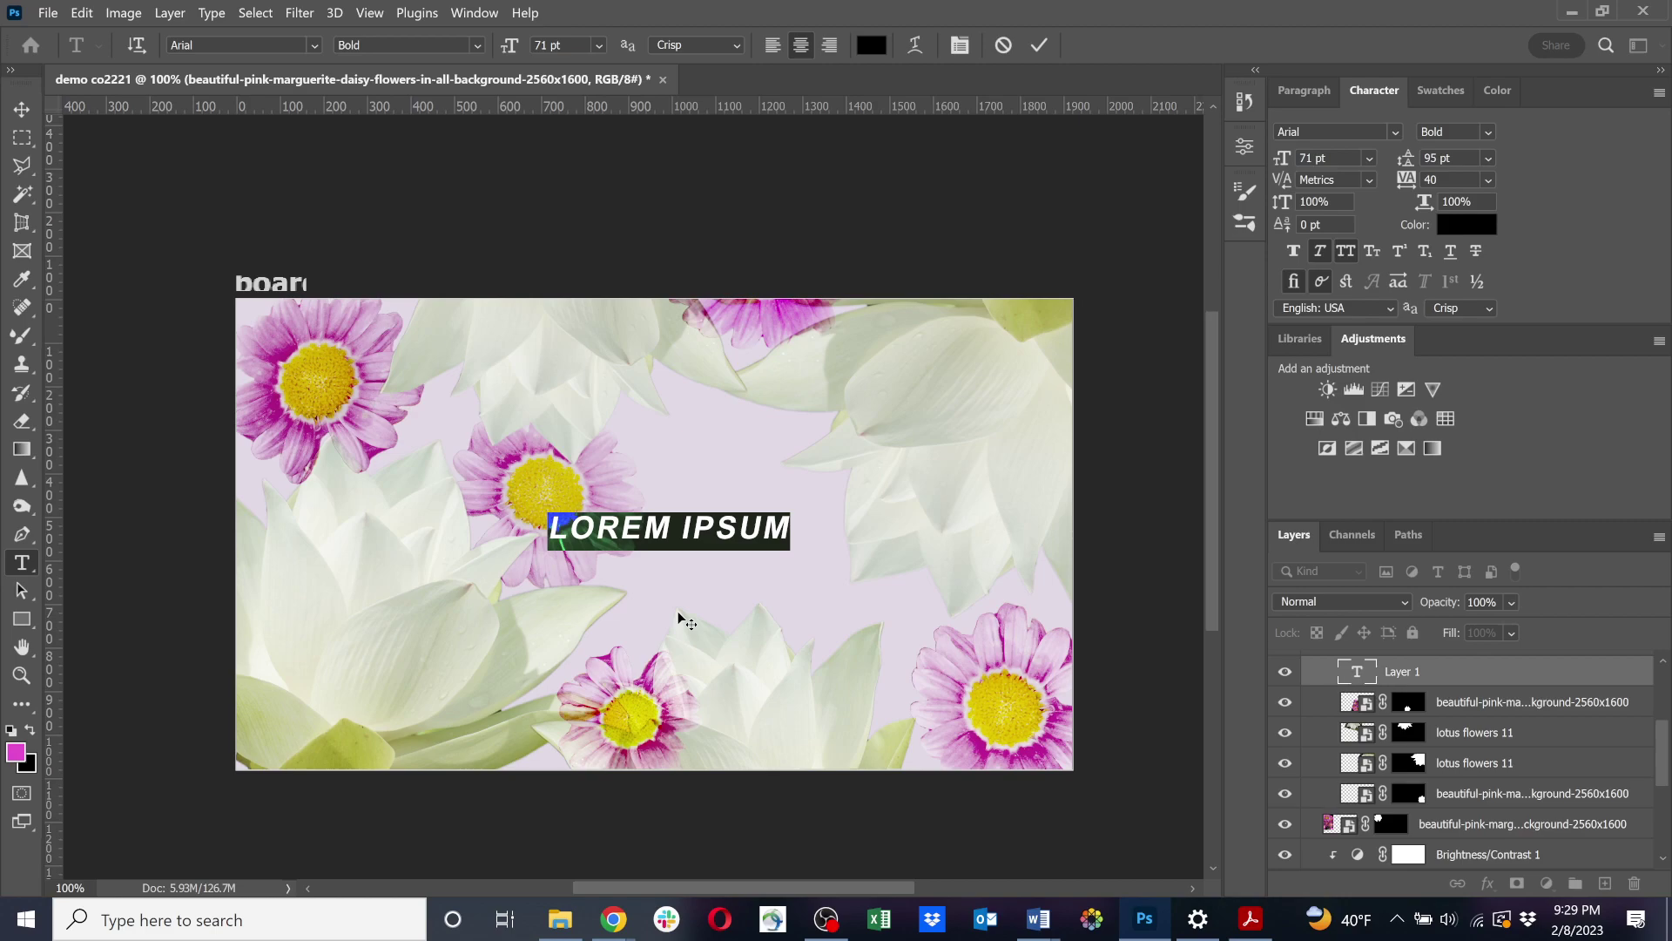
type("FLOWER POWER")
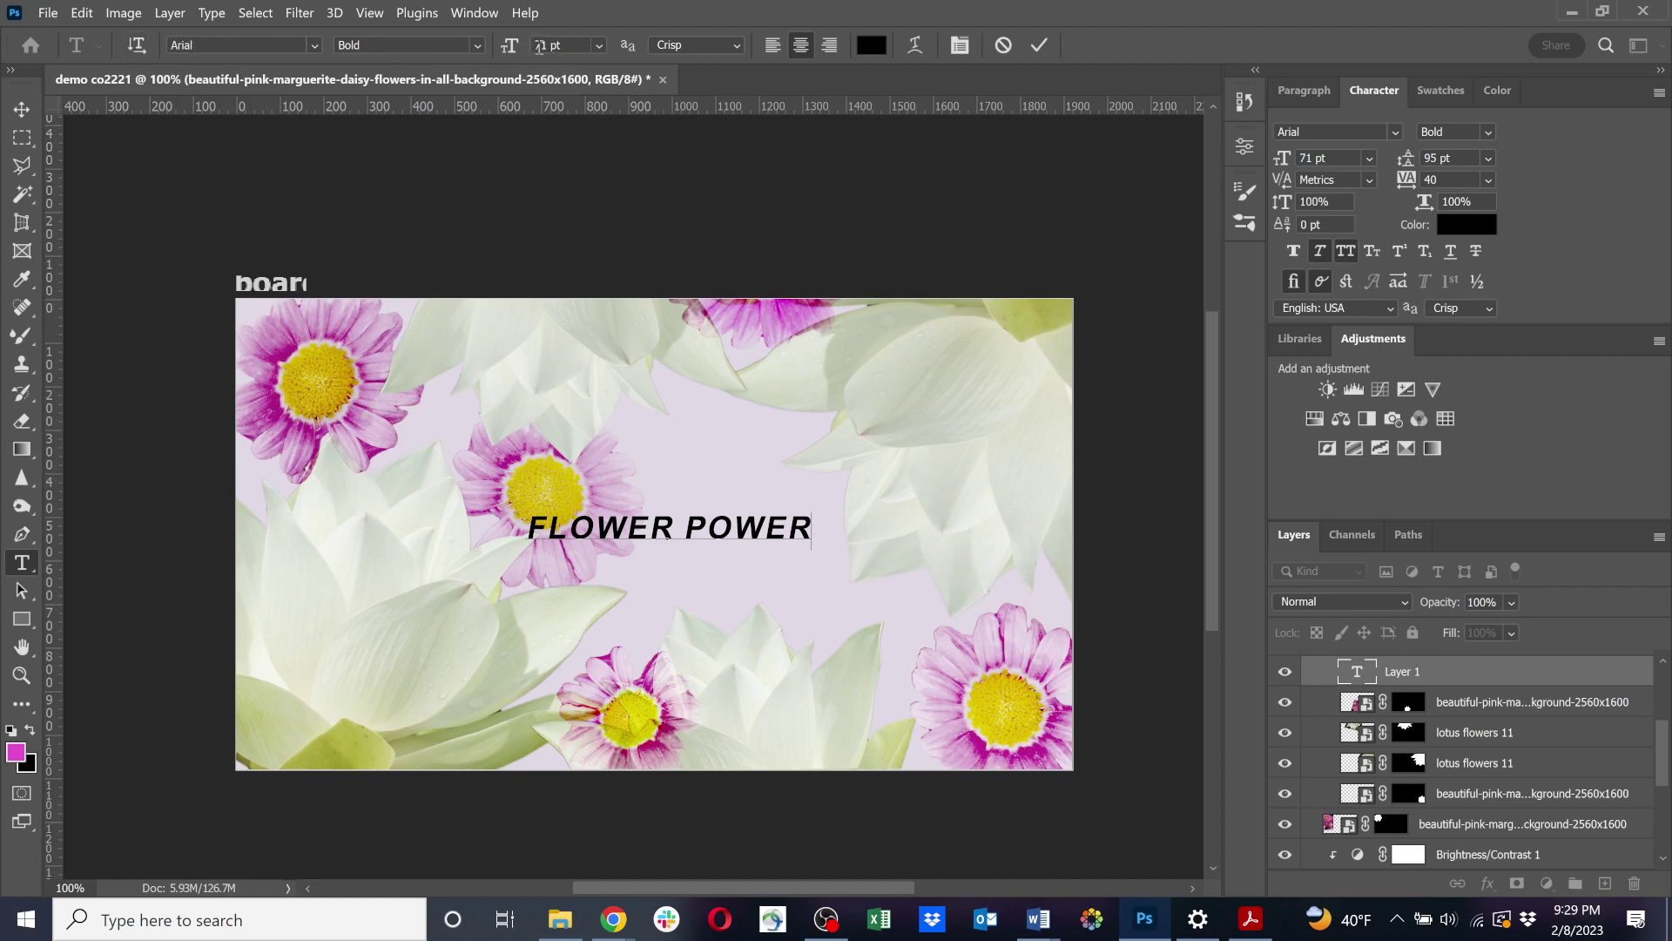
Change the font of the whole FLOWER POWER text to Bauhaus 93.
triple_click(757, 527)
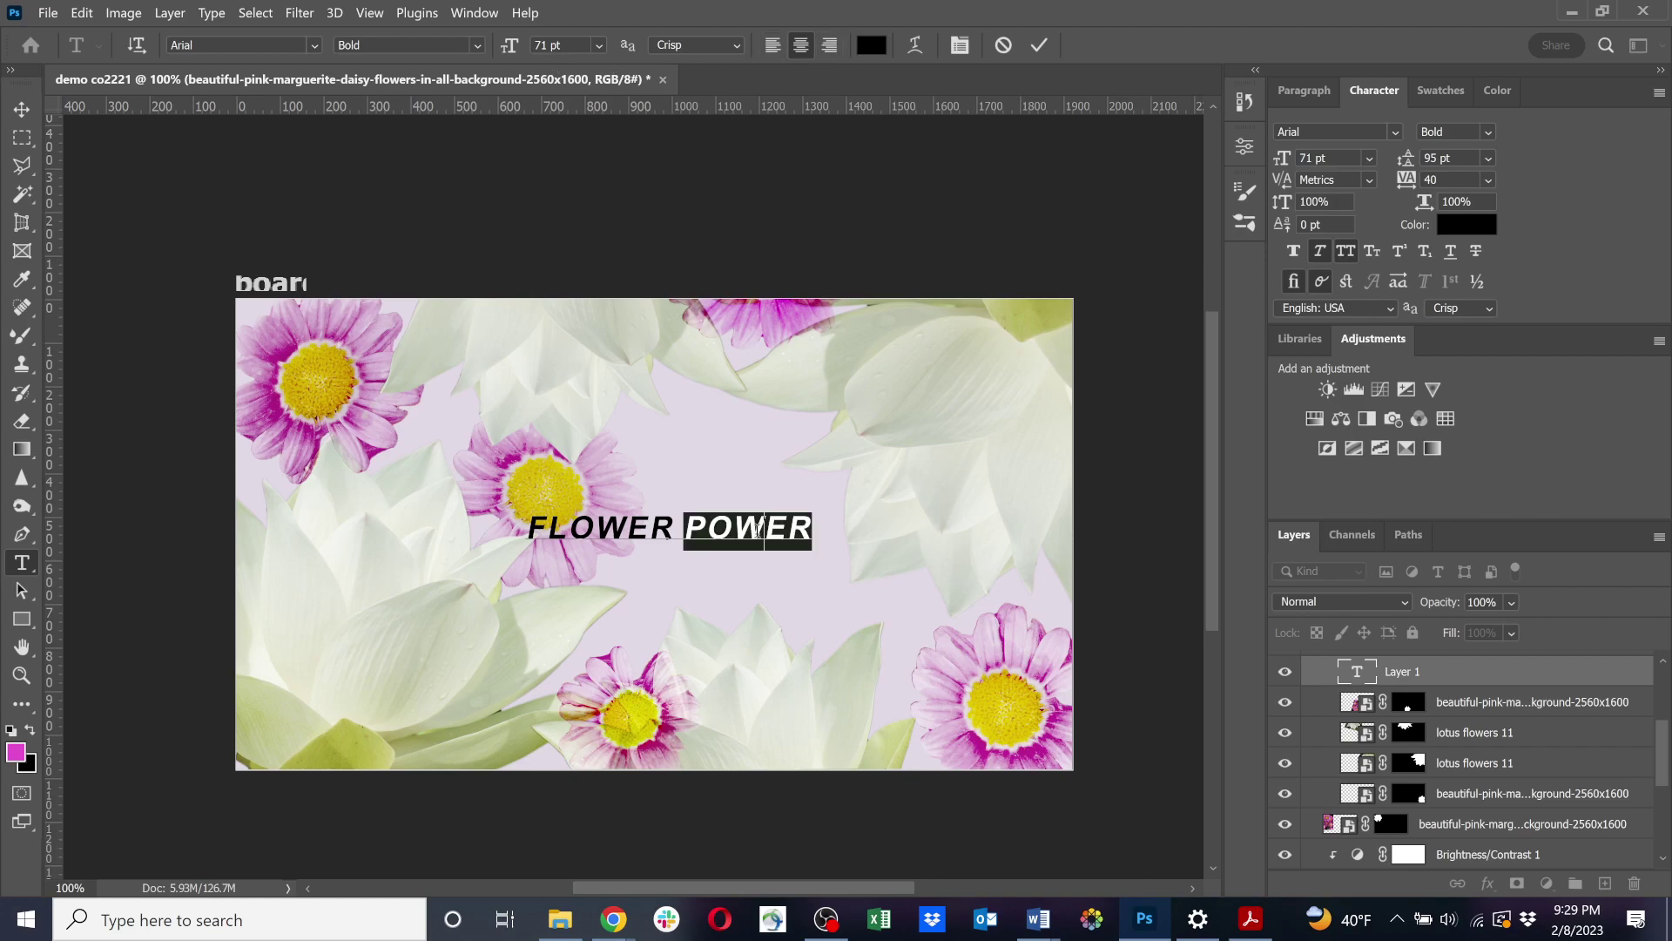
triple_click(599, 528)
left_click(593, 528)
left_click_drag(531, 528, 842, 531)
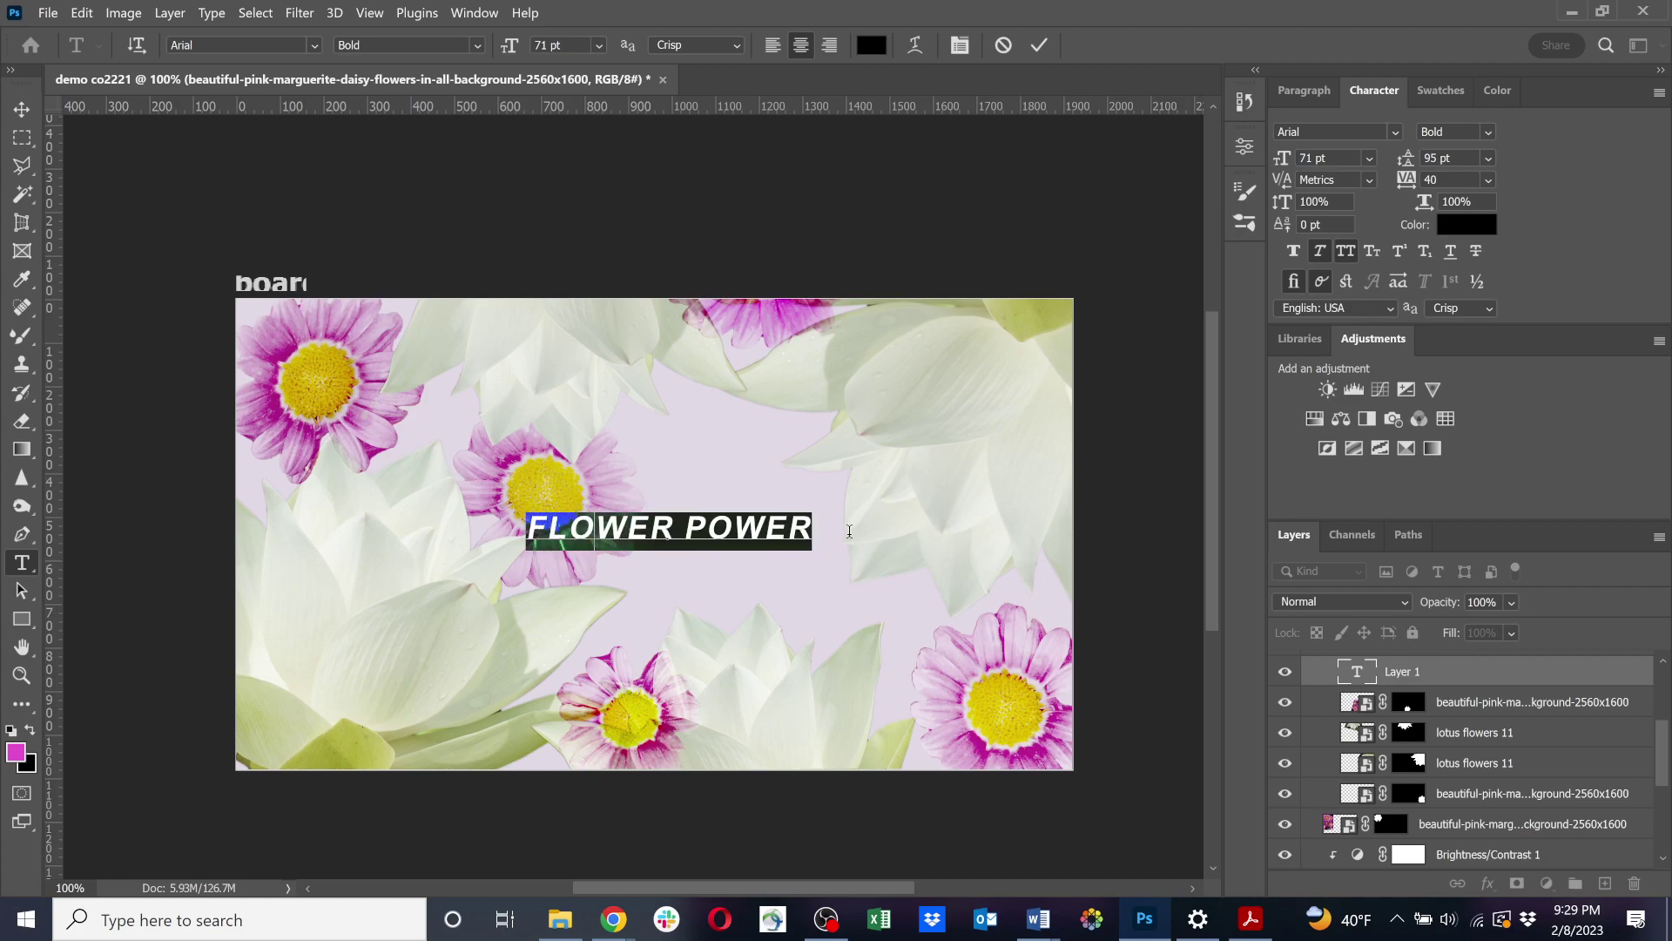
left_click(312, 38)
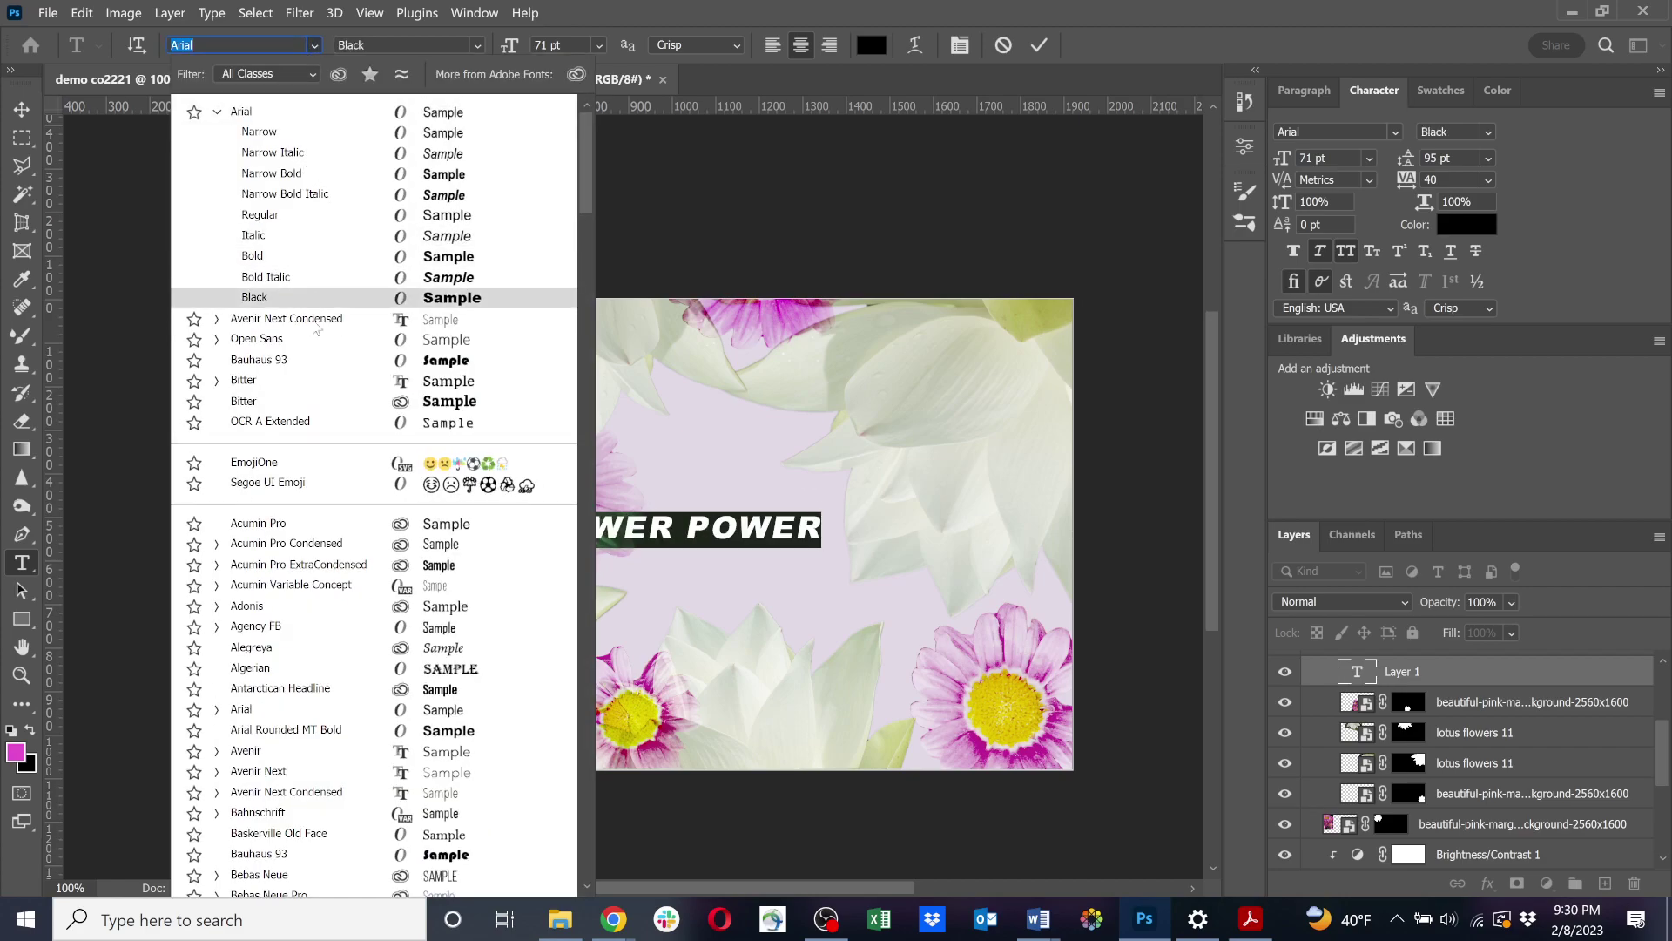
scroll(357, 610, "down", 3)
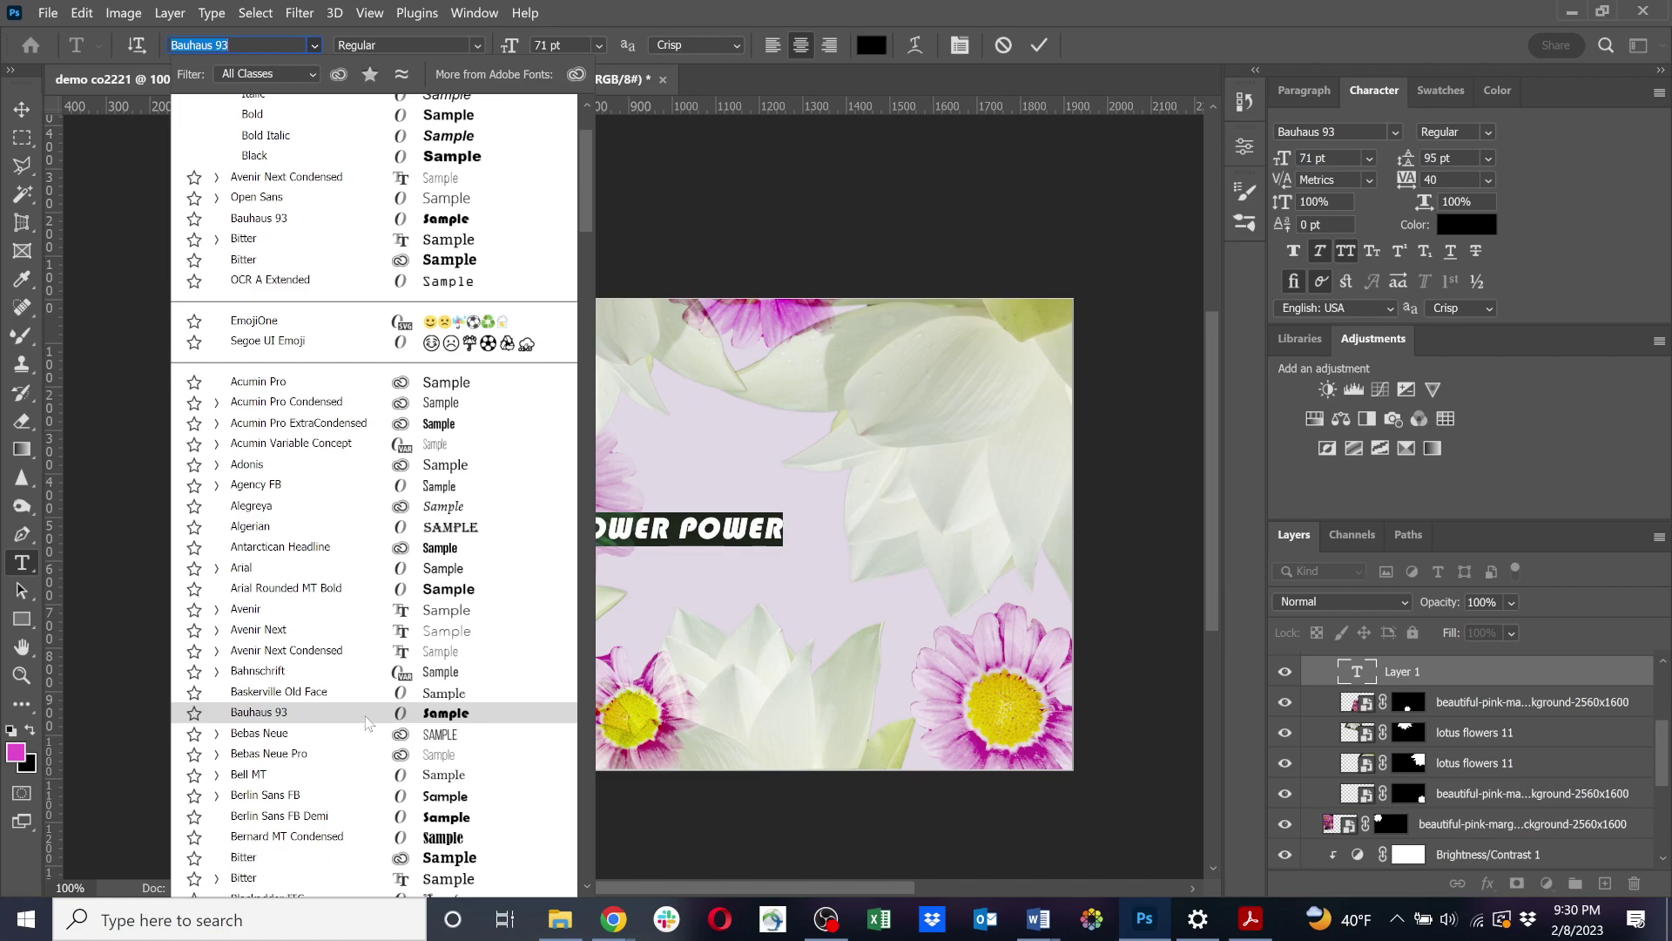
left_click(366, 717)
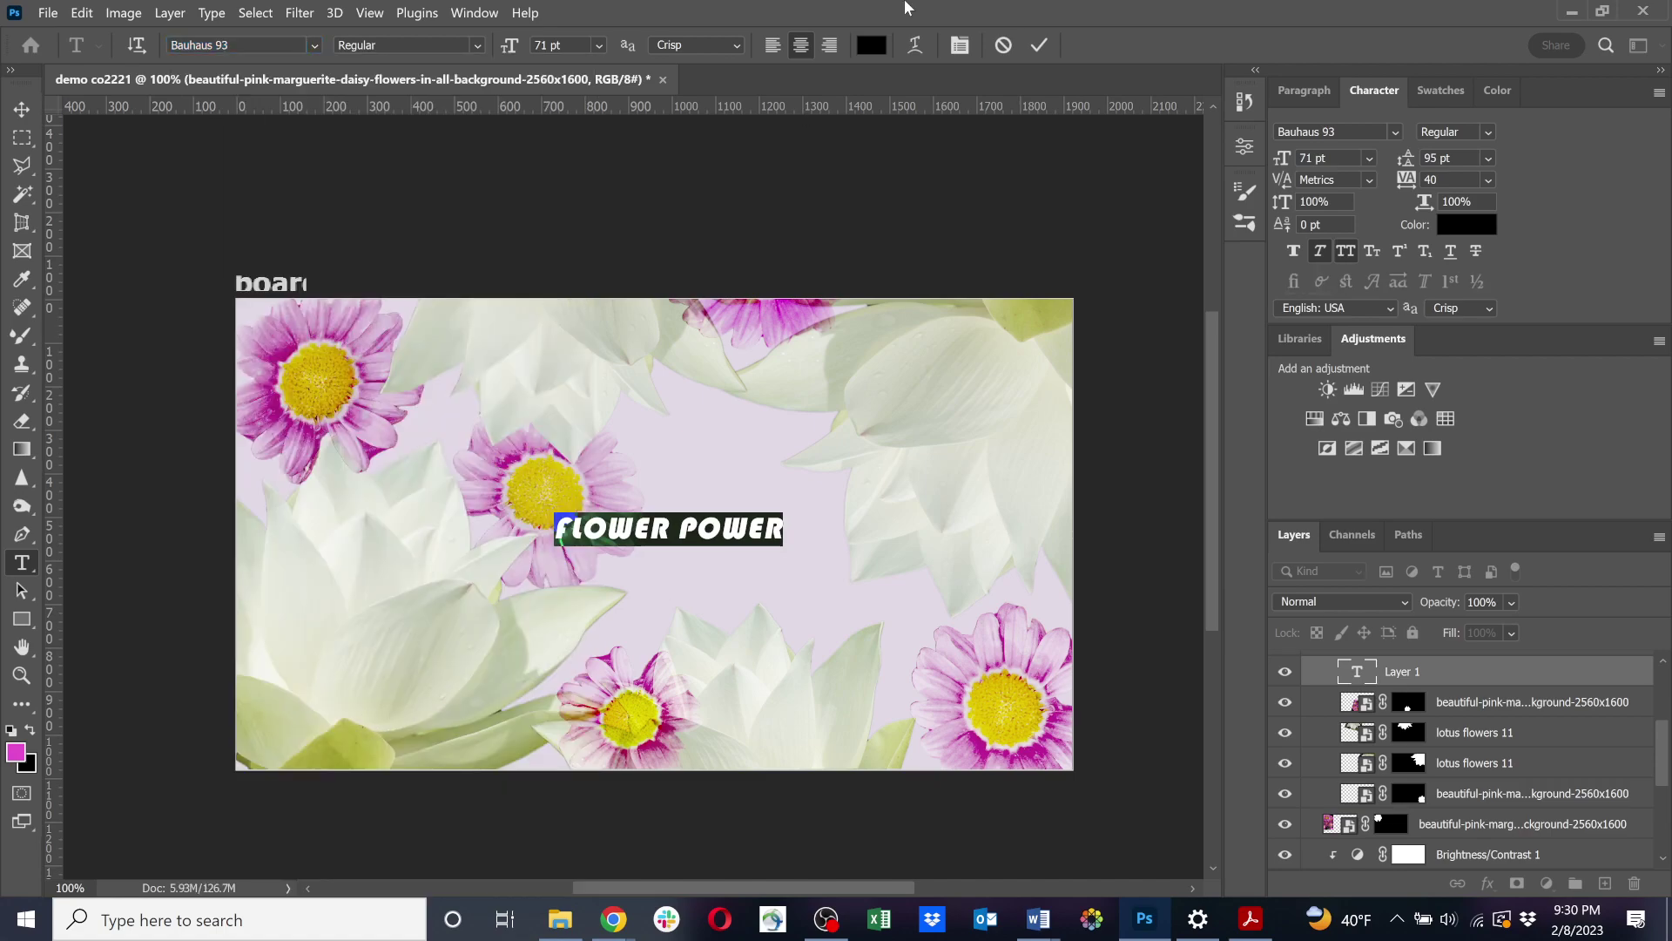
Recolour the FLOWER POWER text dark purple.
left_click(872, 46)
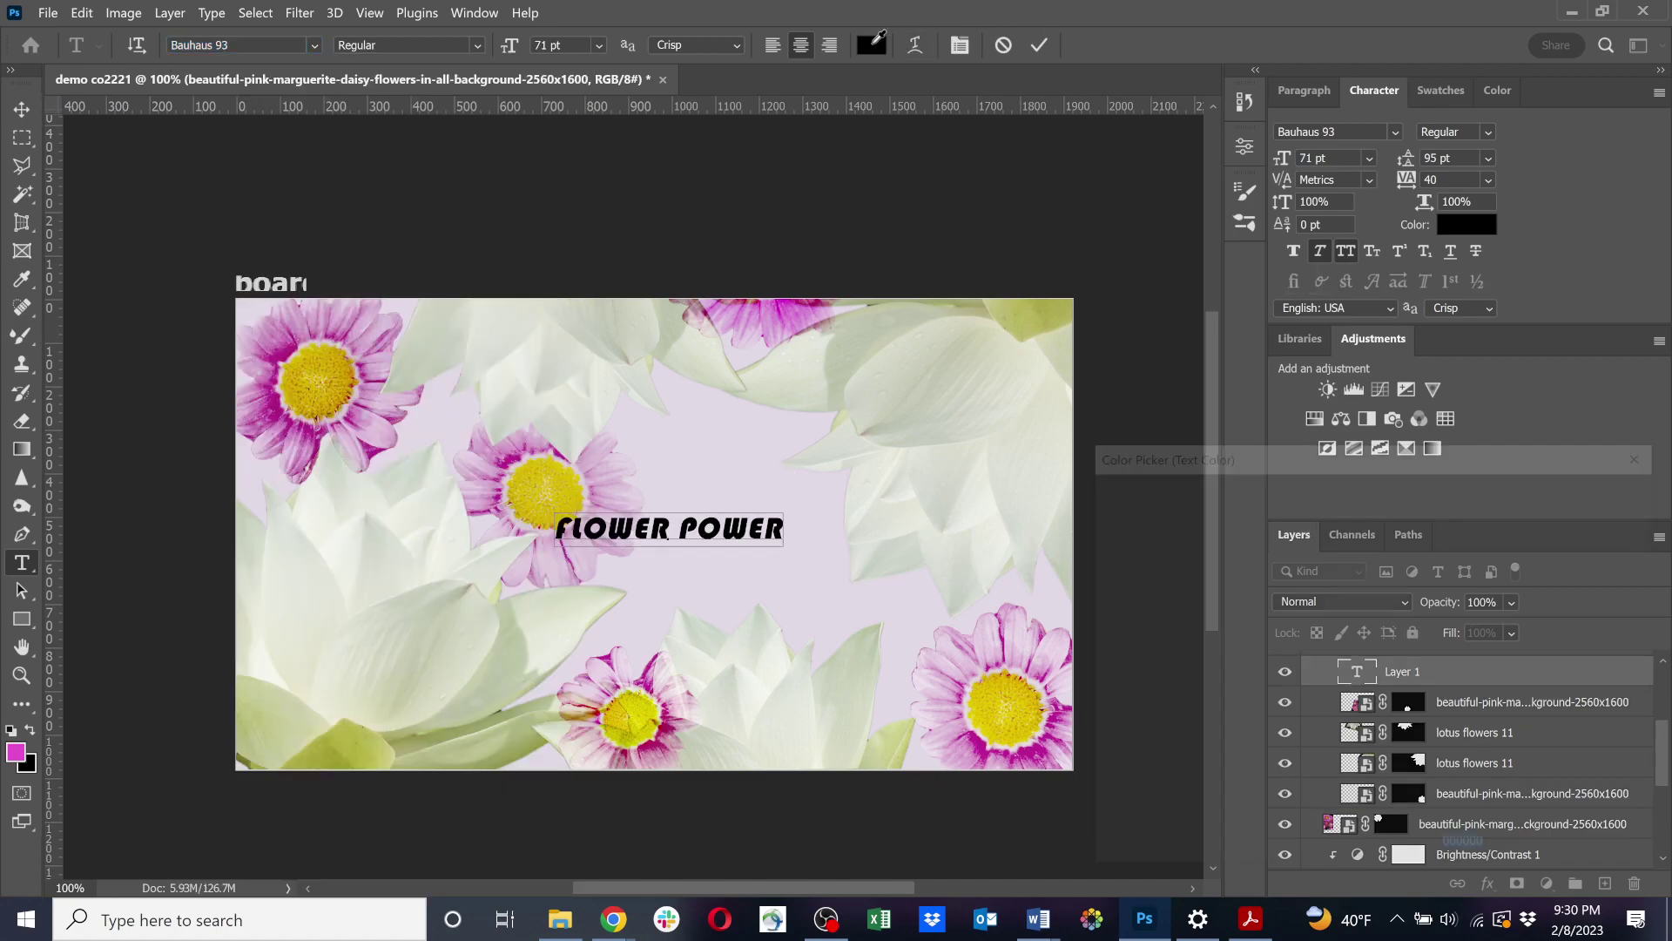
left_click(1396, 575)
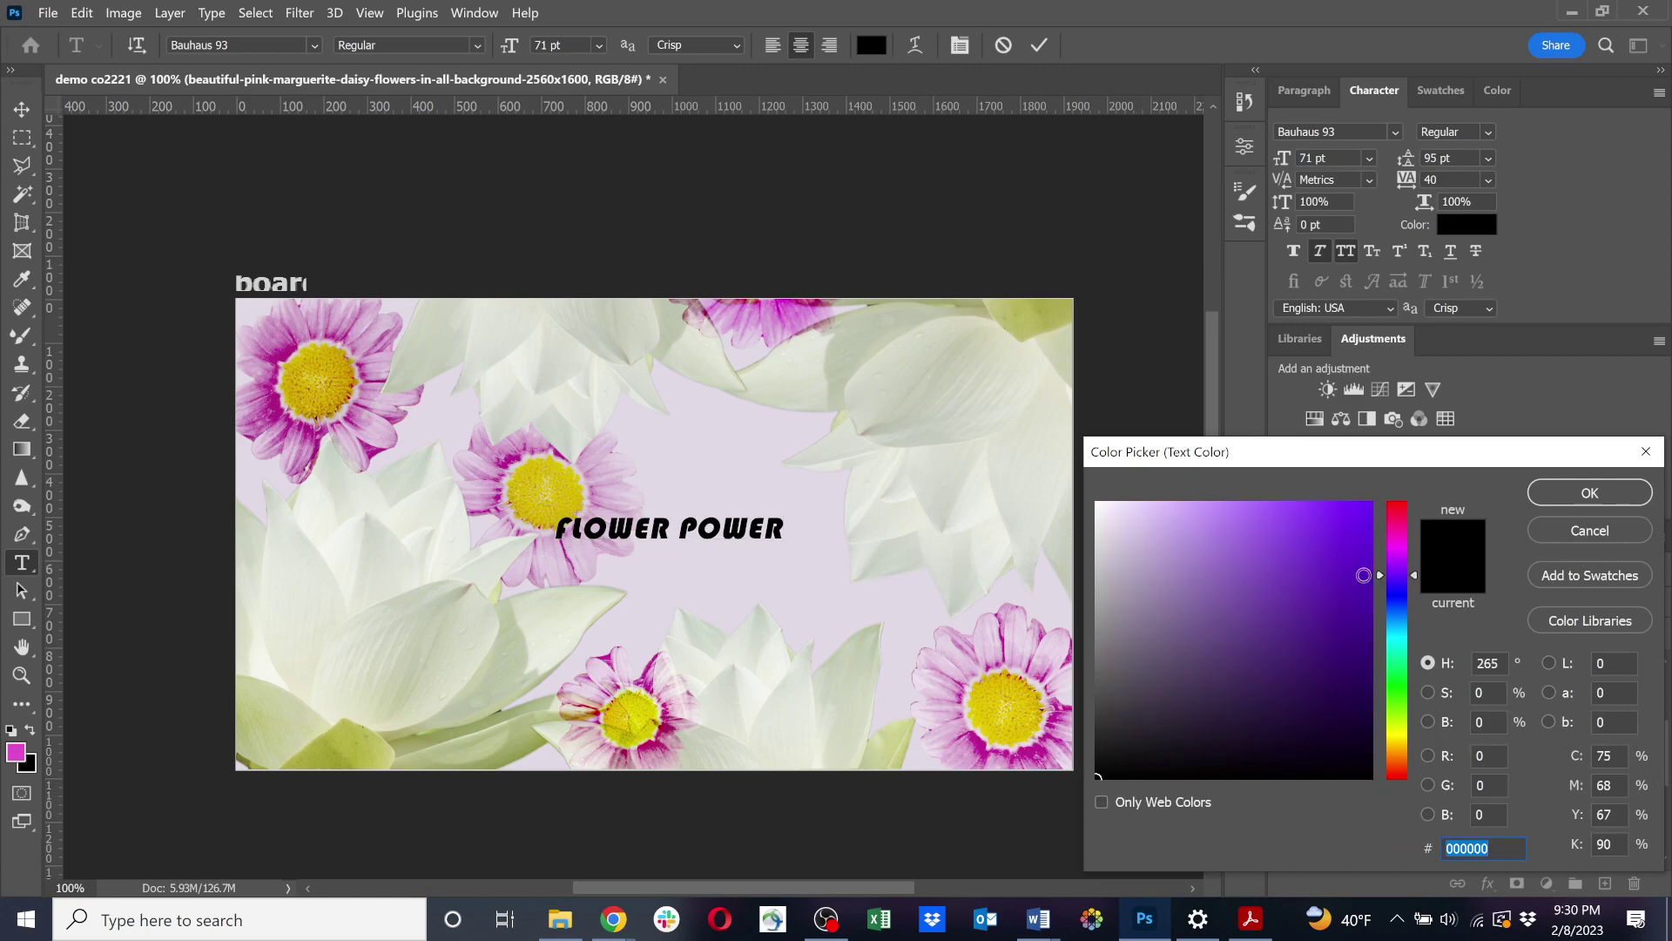
left_click(1355, 614)
mouse_move(1355, 614)
left_mouse_down()
mouse_move(1350, 699)
mouse_move(1258, 669)
left_mouse_up()
left_click(1397, 560)
mouse_move(1335, 601)
left_mouse_down()
mouse_move(1358, 643)
mouse_move(1357, 695)
mouse_move(1326, 657)
left_mouse_up()
left_click(1578, 494)
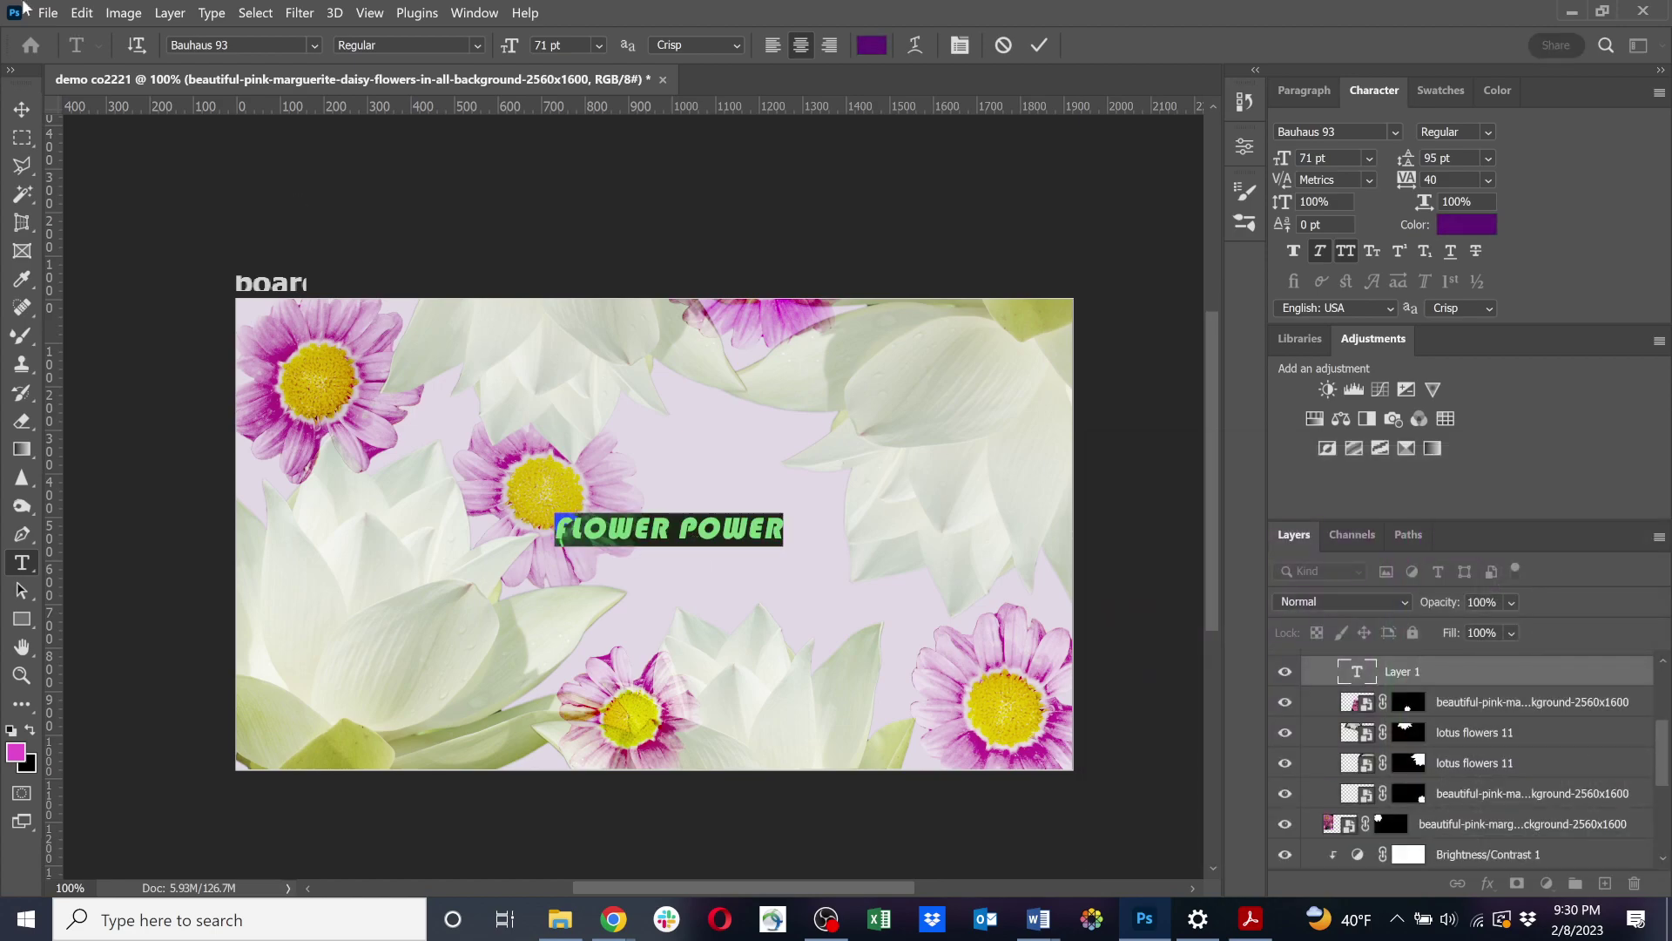
Move the text up and right of the centre-left daisy and break it into two lines, FLOWER above POWER.
left_click(21, 112)
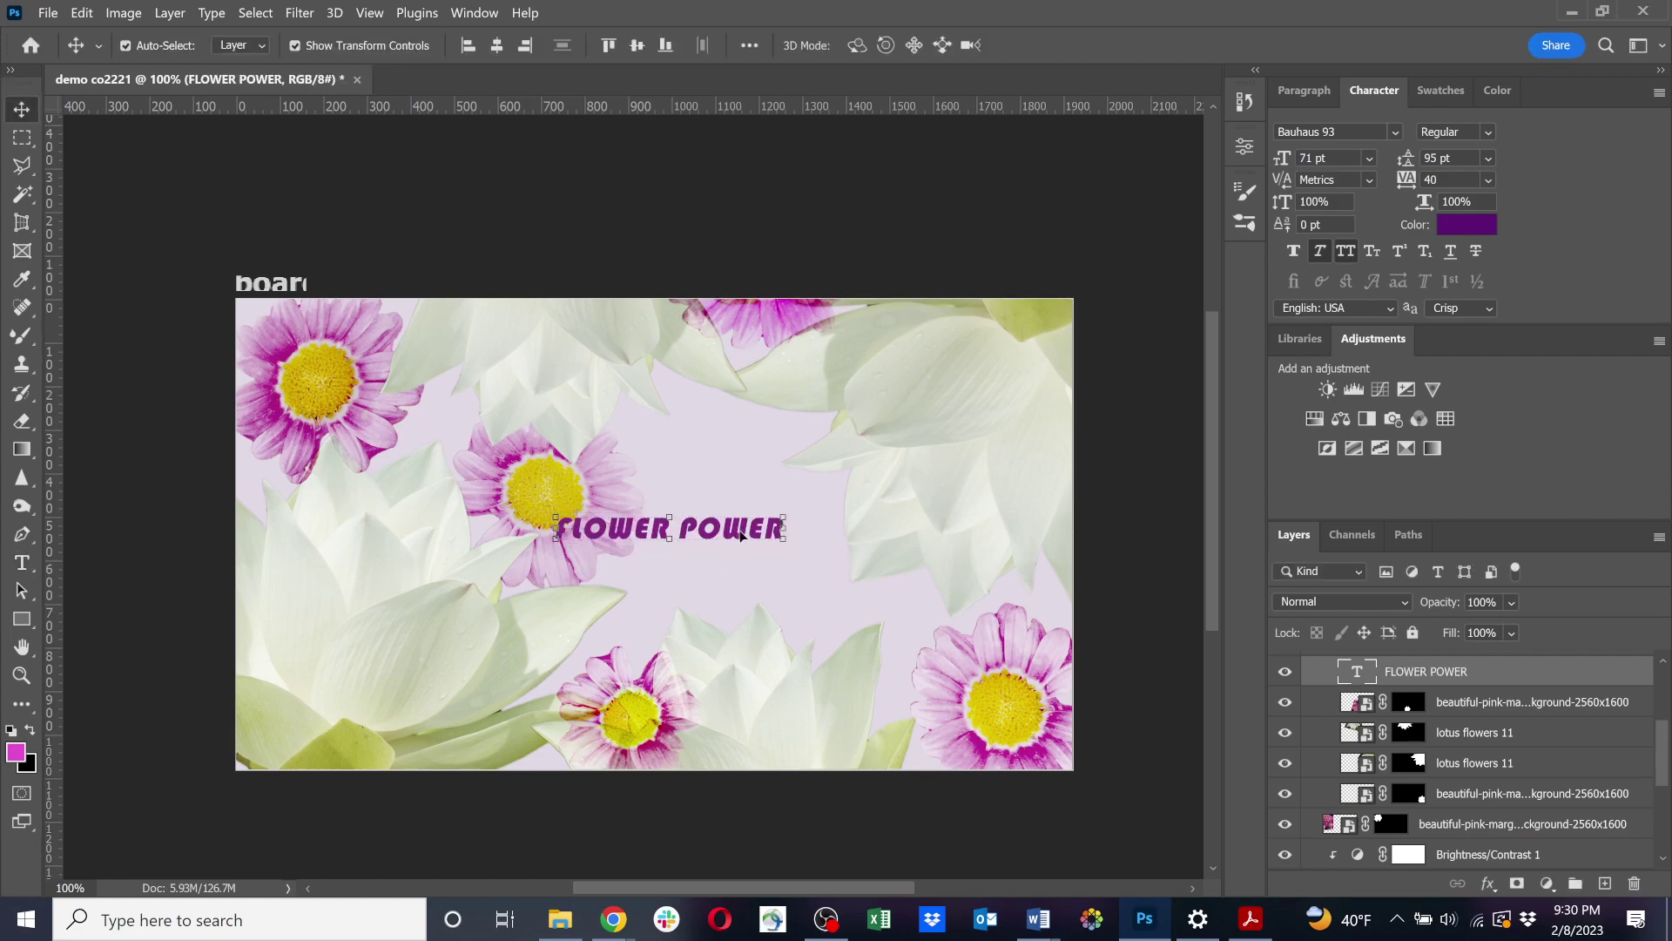
left_click_drag(772, 527, 791, 498)
double_click(778, 490)
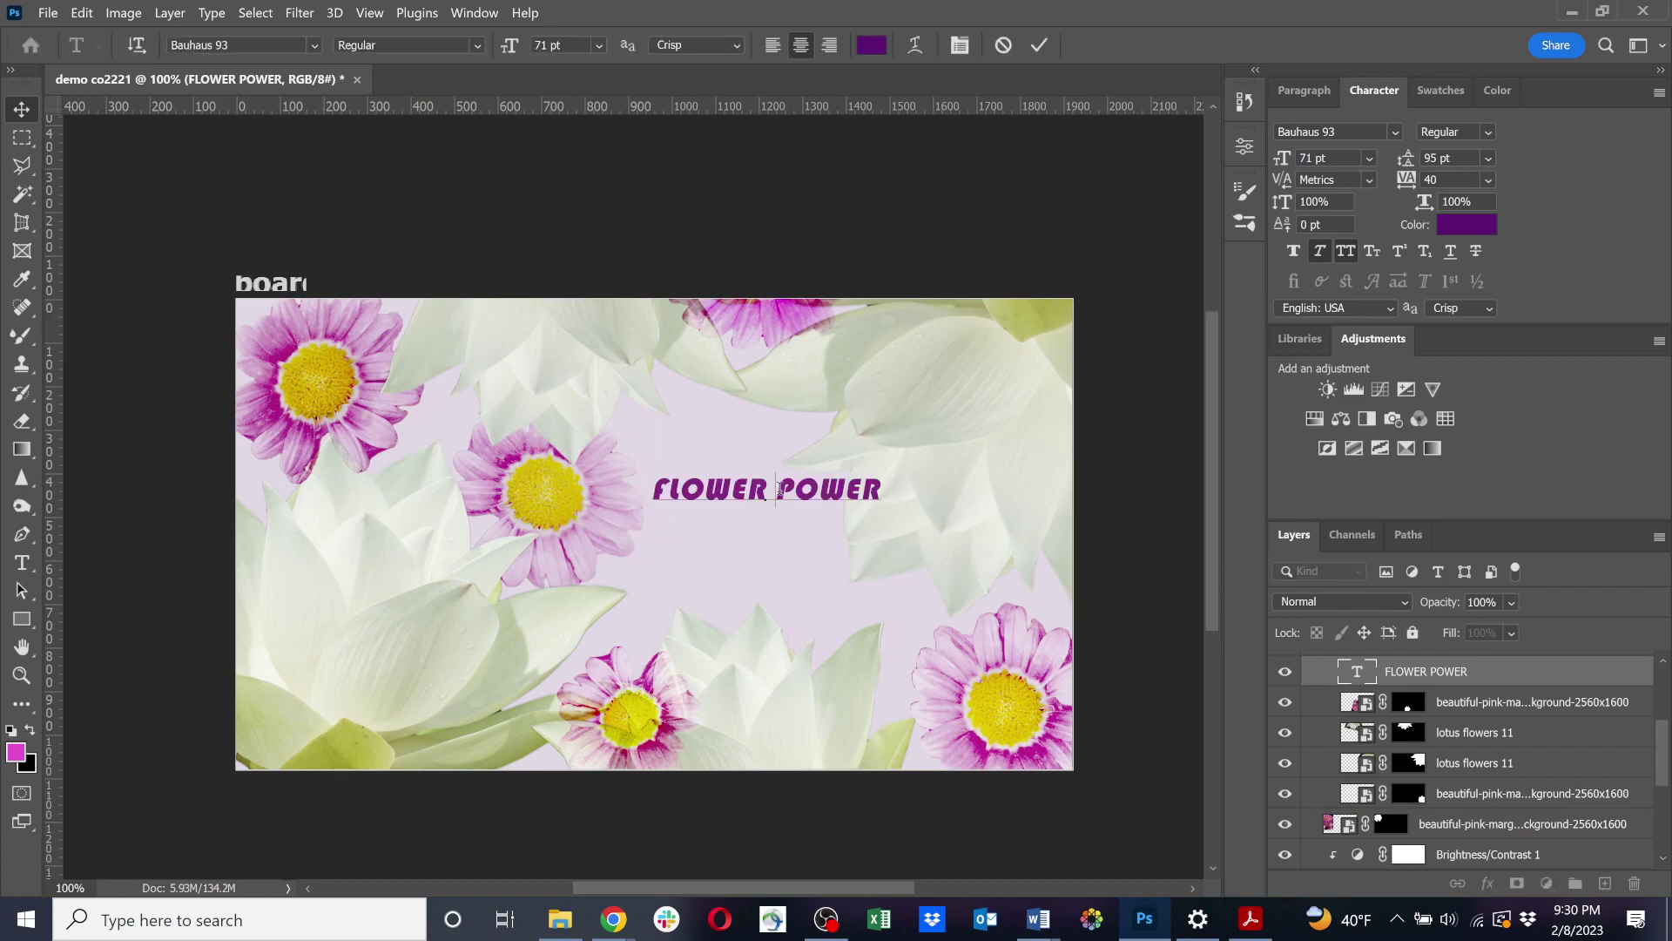
key("Return")
Set both text lines to 100 pt and shift the text slightly down and left between the flowers.
left_click_drag(828, 537, 703, 487)
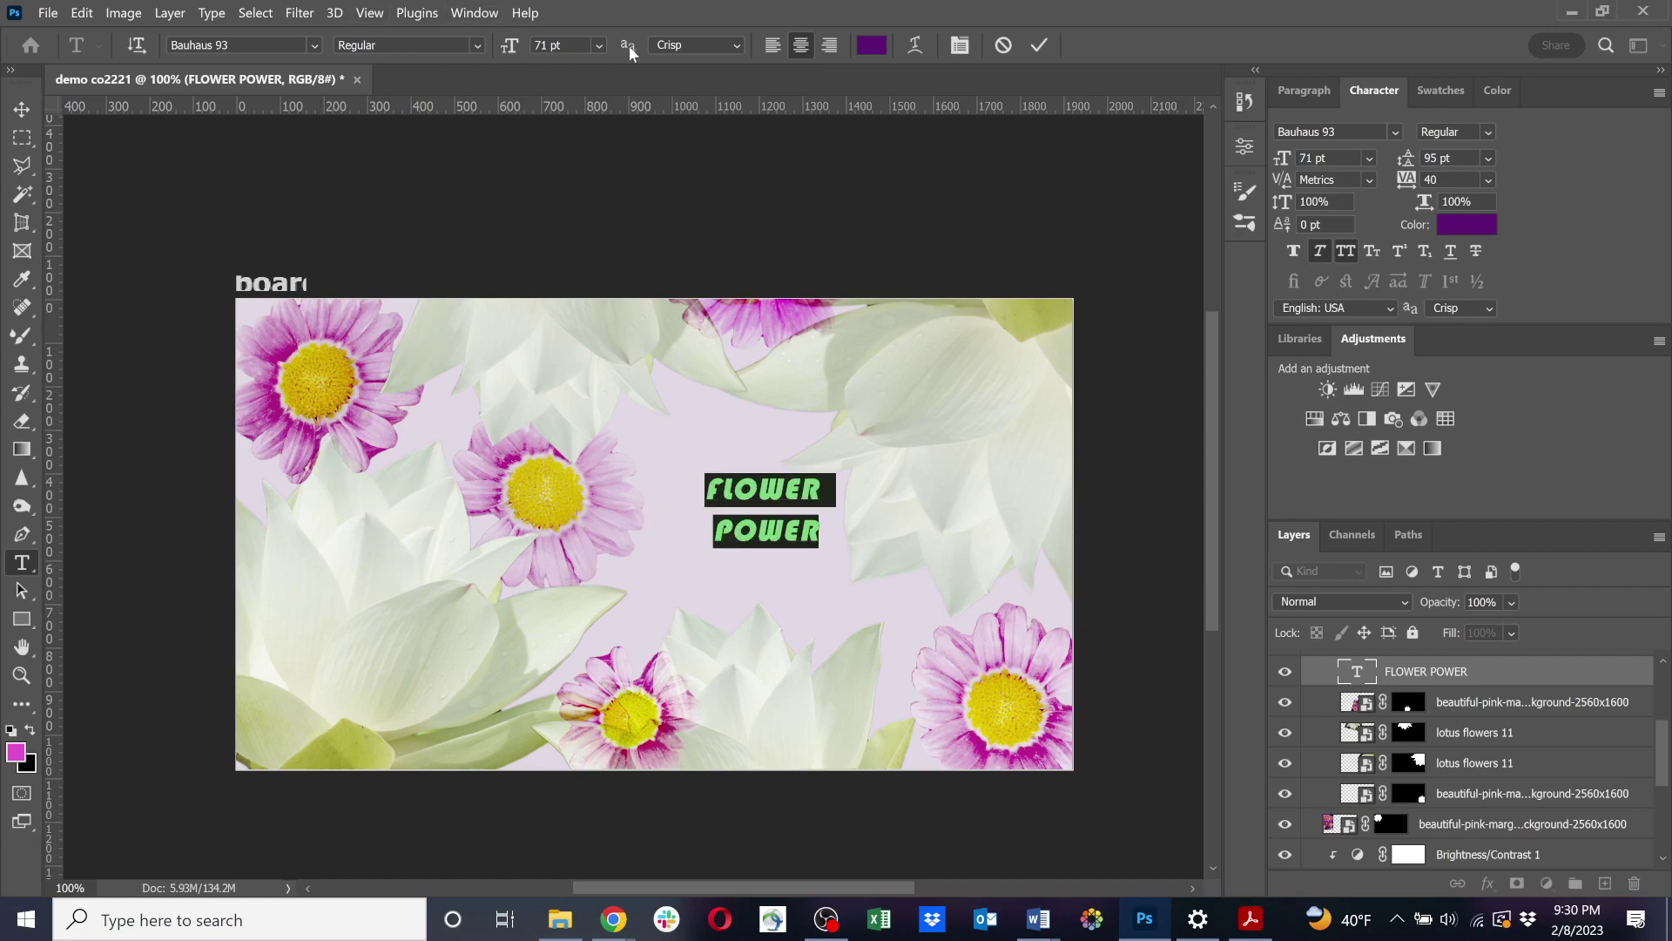
left_click(599, 49)
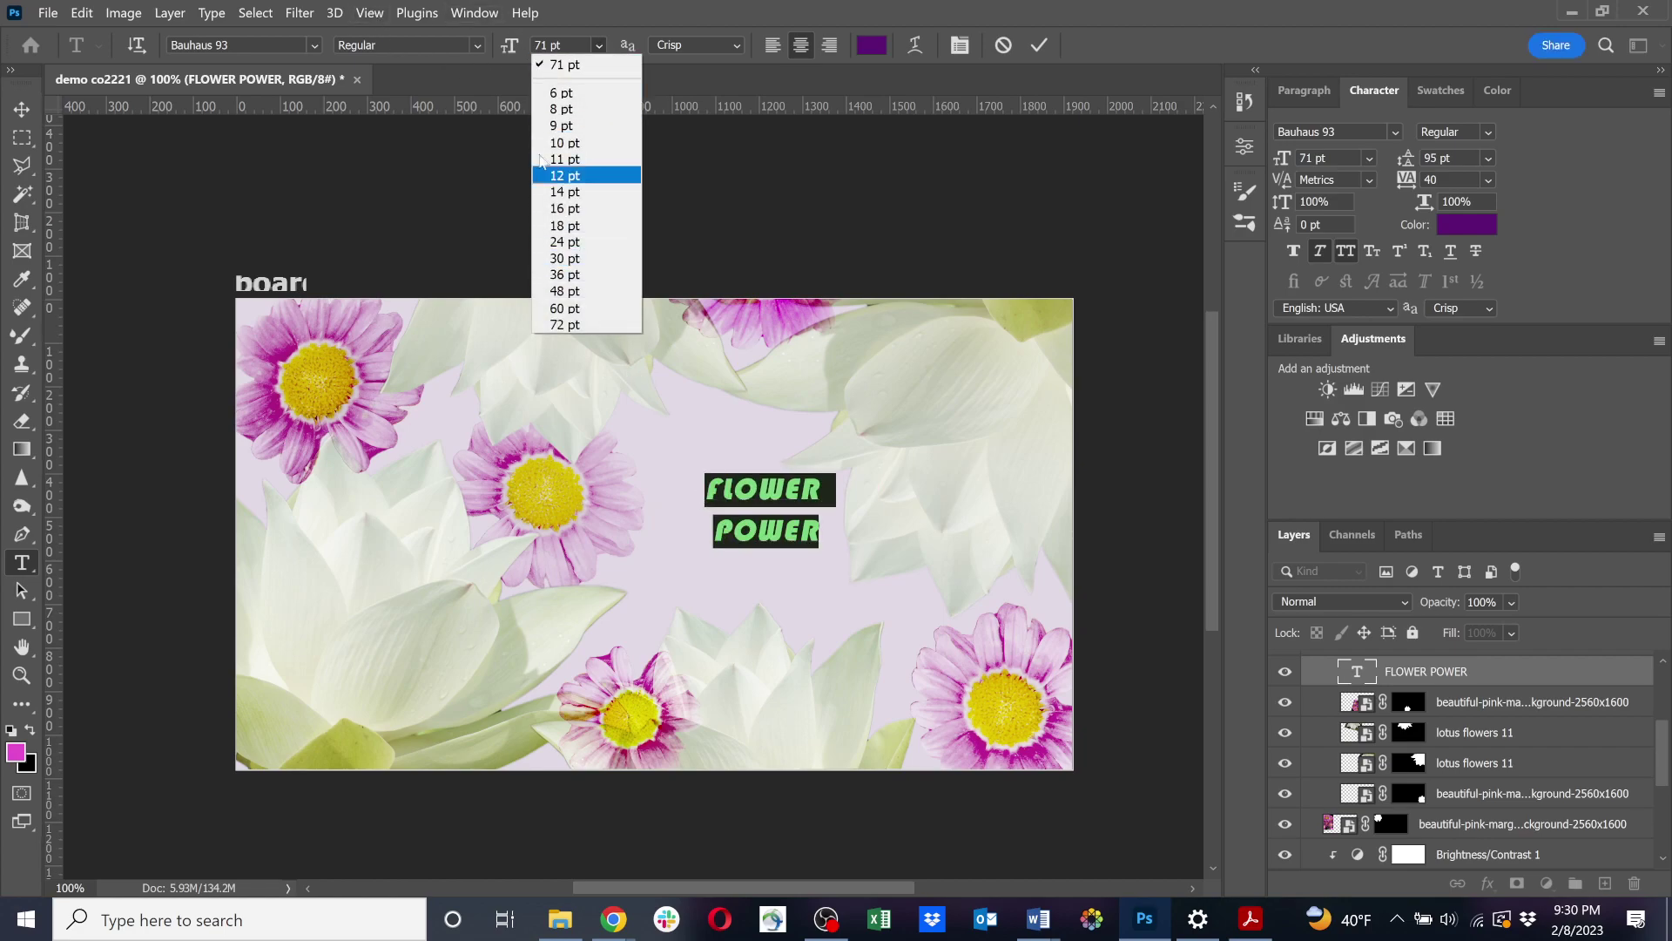
left_click(564, 324)
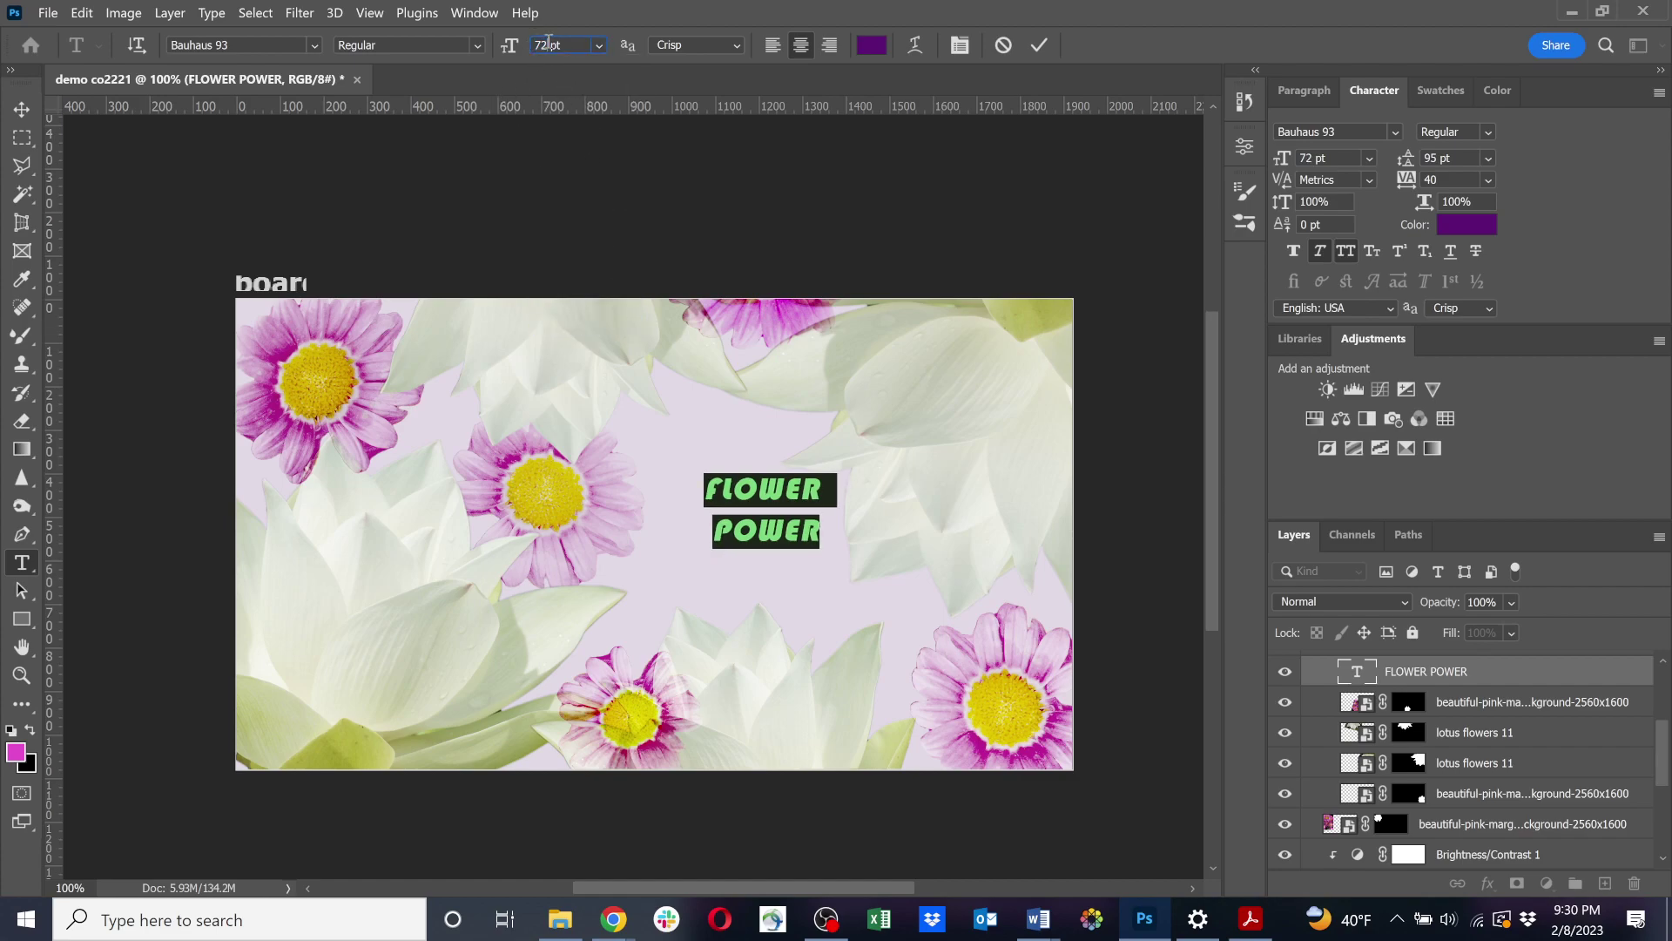
type("100")
key("Tab")
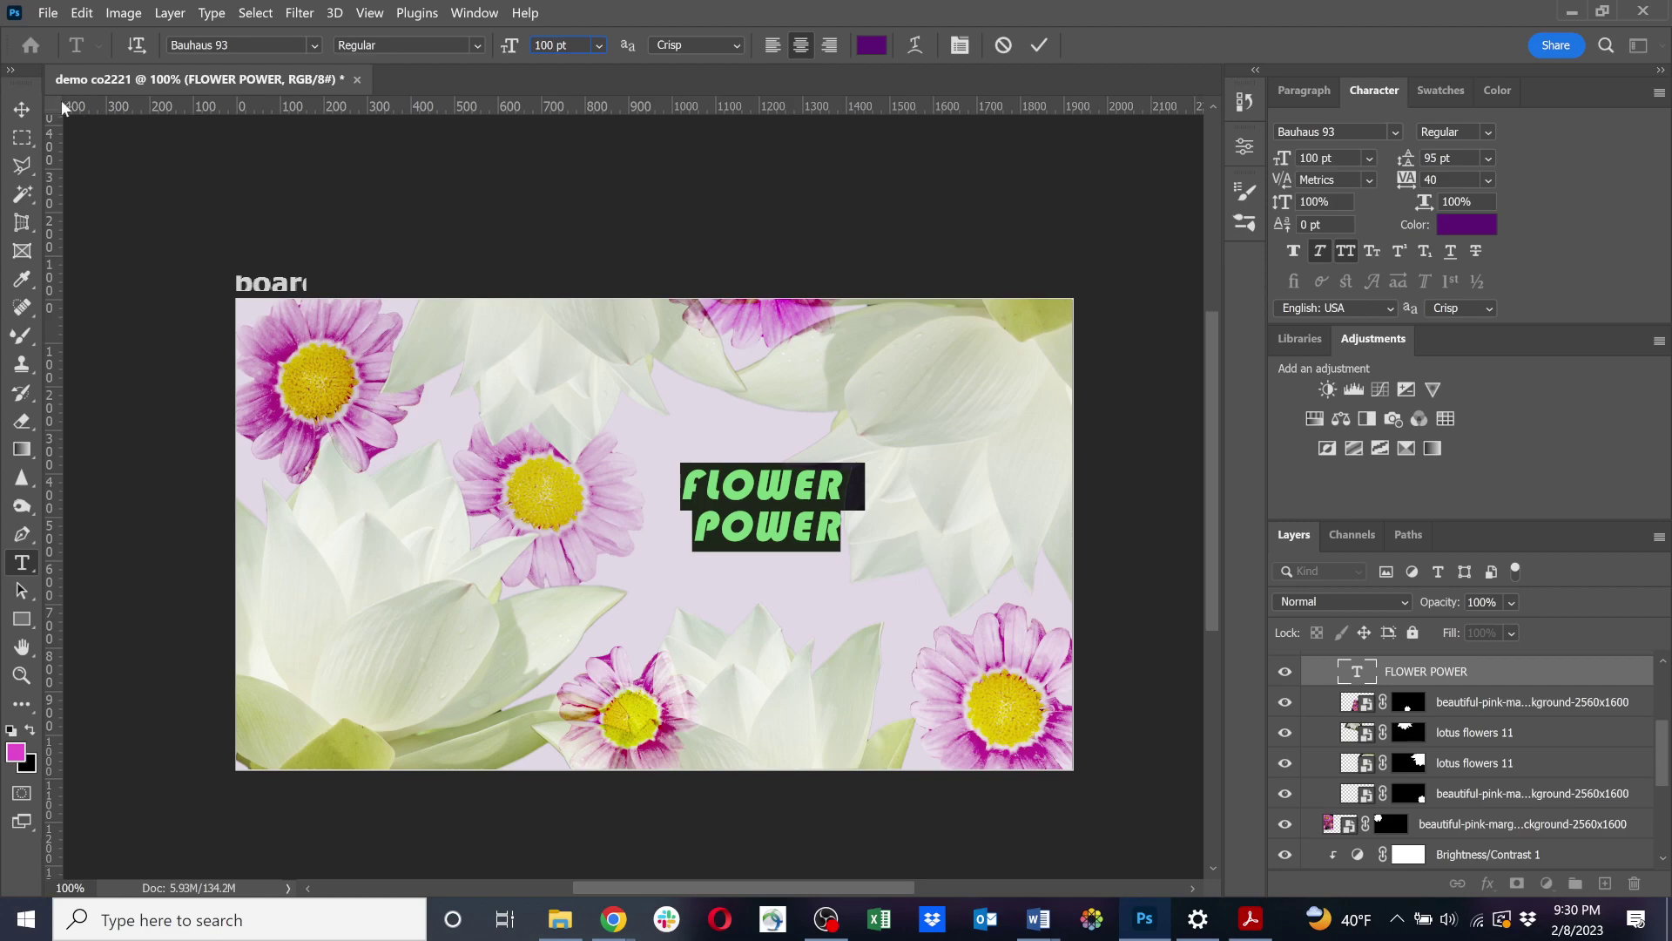
left_click(22, 108)
left_click_drag(787, 507, 768, 530)
Enlarge only the word POWER to 115 pt.
double_click(673, 547)
left_click_drag(673, 547, 831, 546)
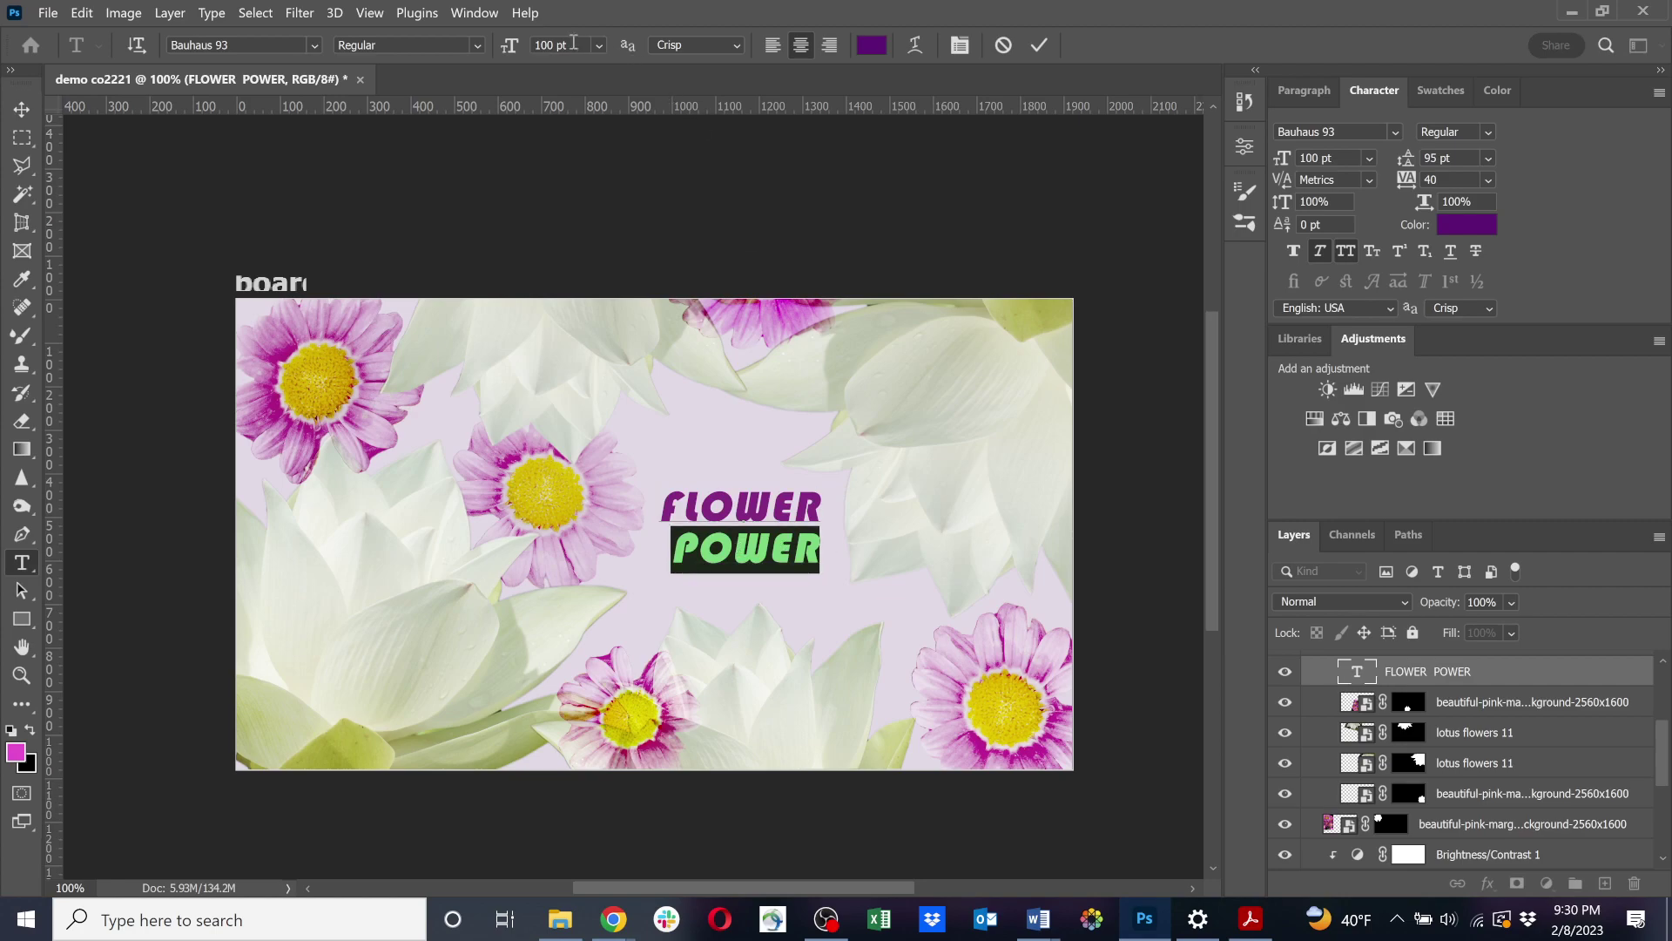
key("Up")
key("Up")
key("Up")
key("Up")
key("Up")
key("Up")
key("Up")
key("Up")
key("Up")
key("Up")
key("Up")
key("Up")
key("Up")
key("Up")
key("Up")
key("Up")
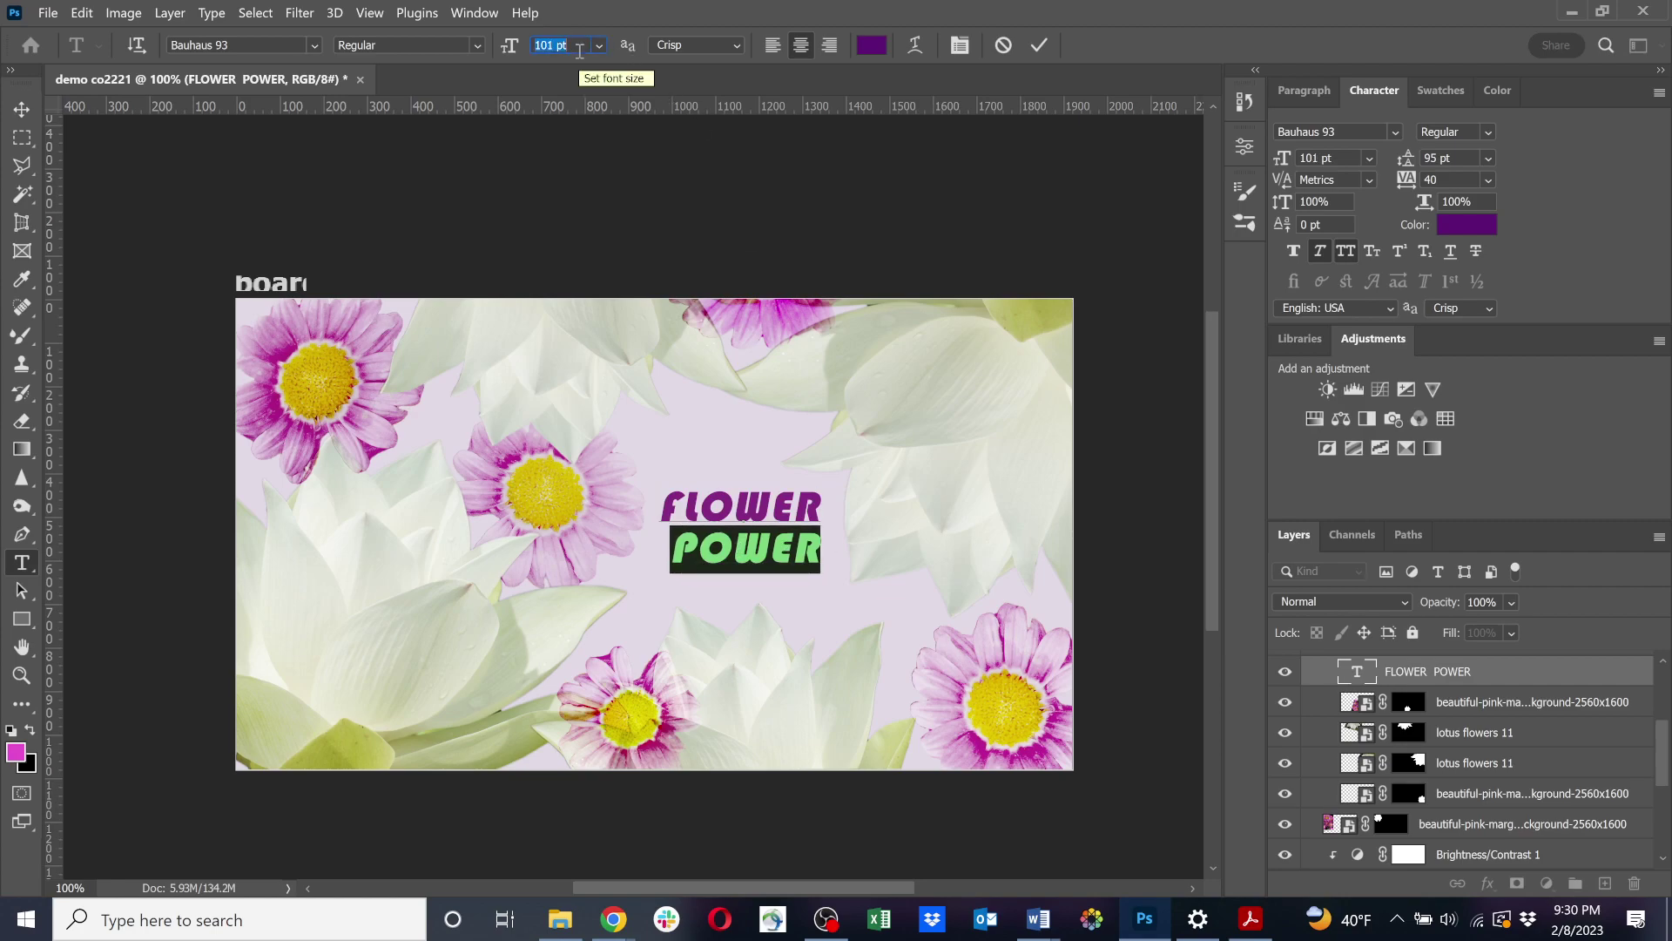
key("Down")
key("Left")
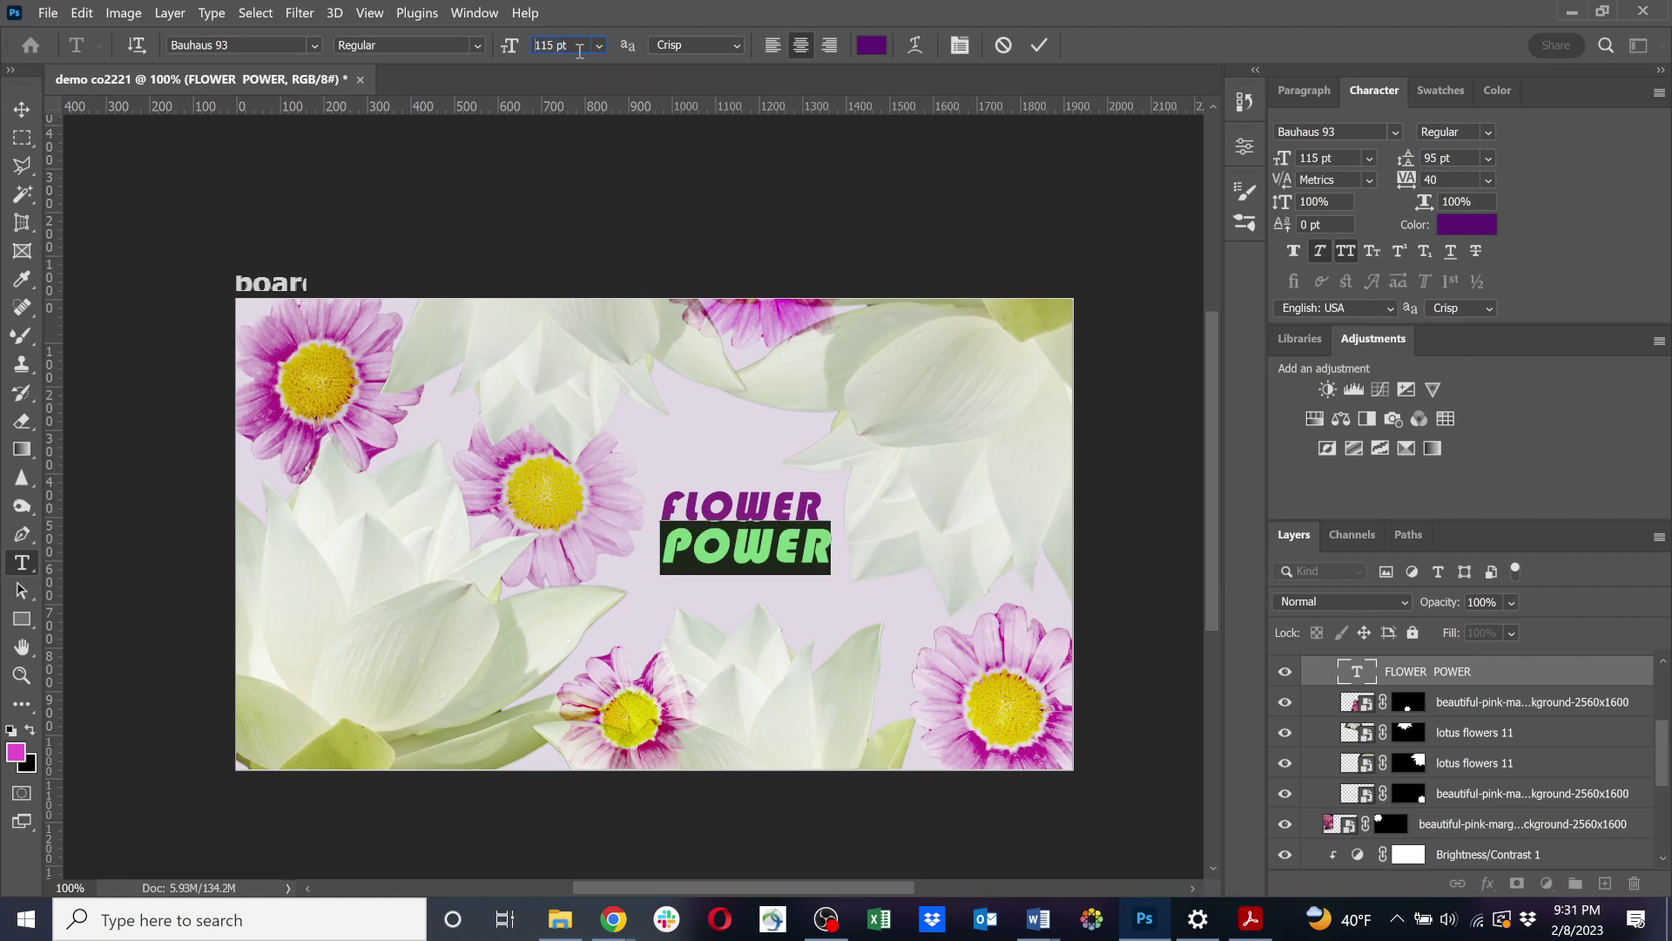
left_click(716, 554)
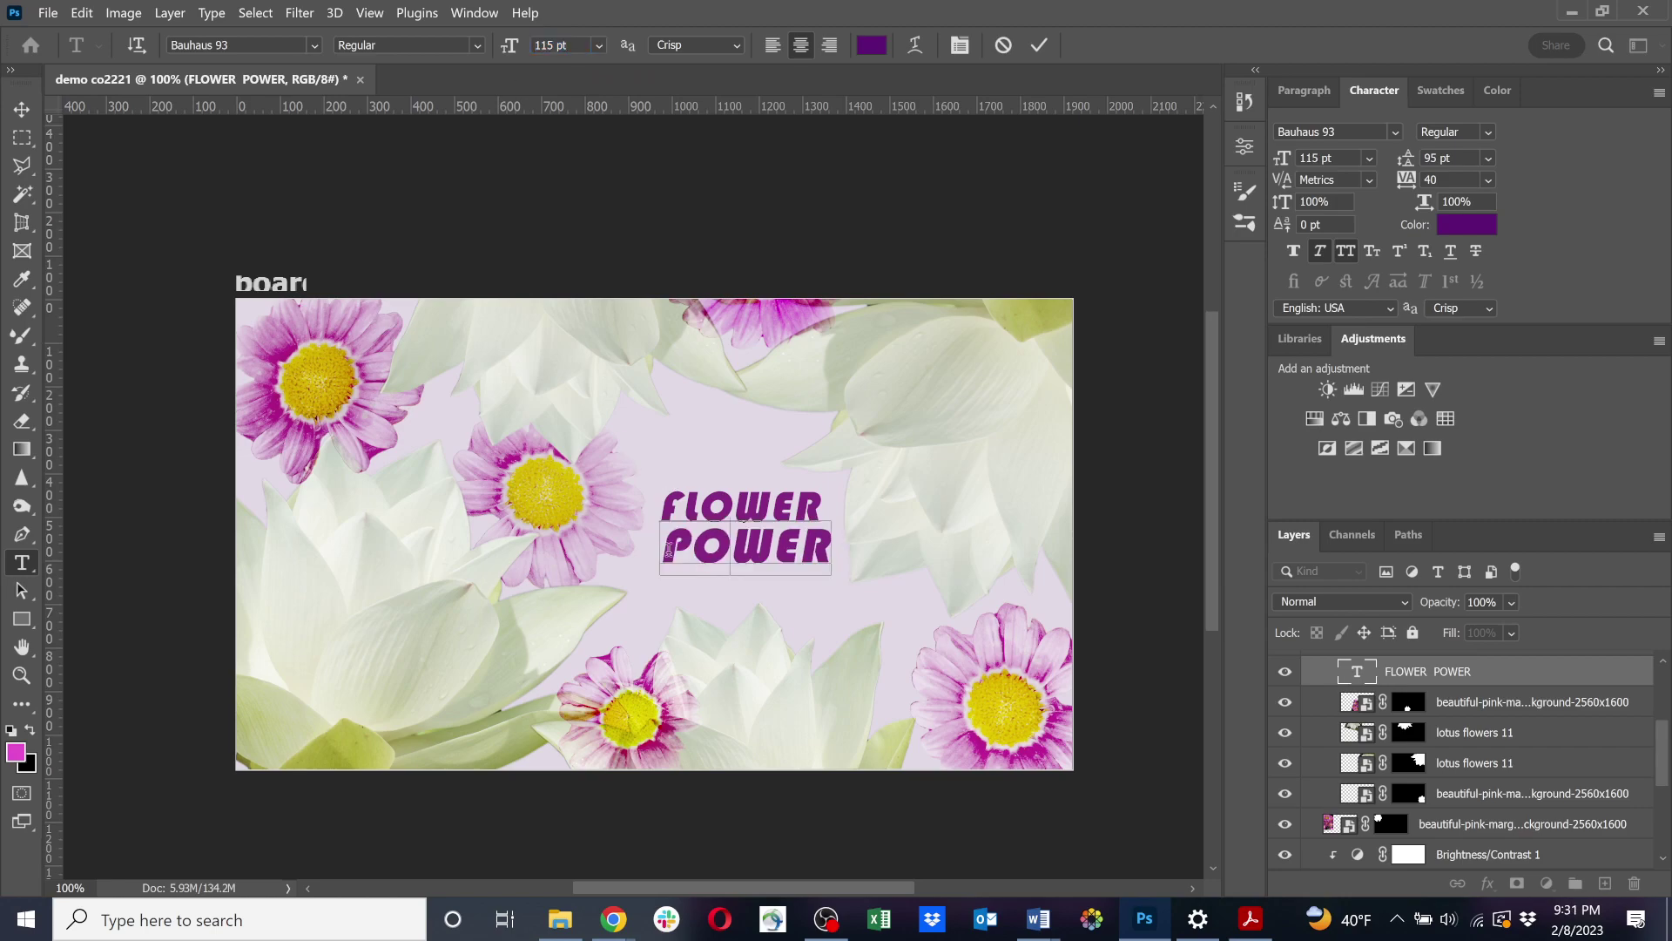
Enlarge the word FLOWER to 108 pt to match the width of the line below.
left_click_drag(825, 503, 660, 507)
left_click(791, 551)
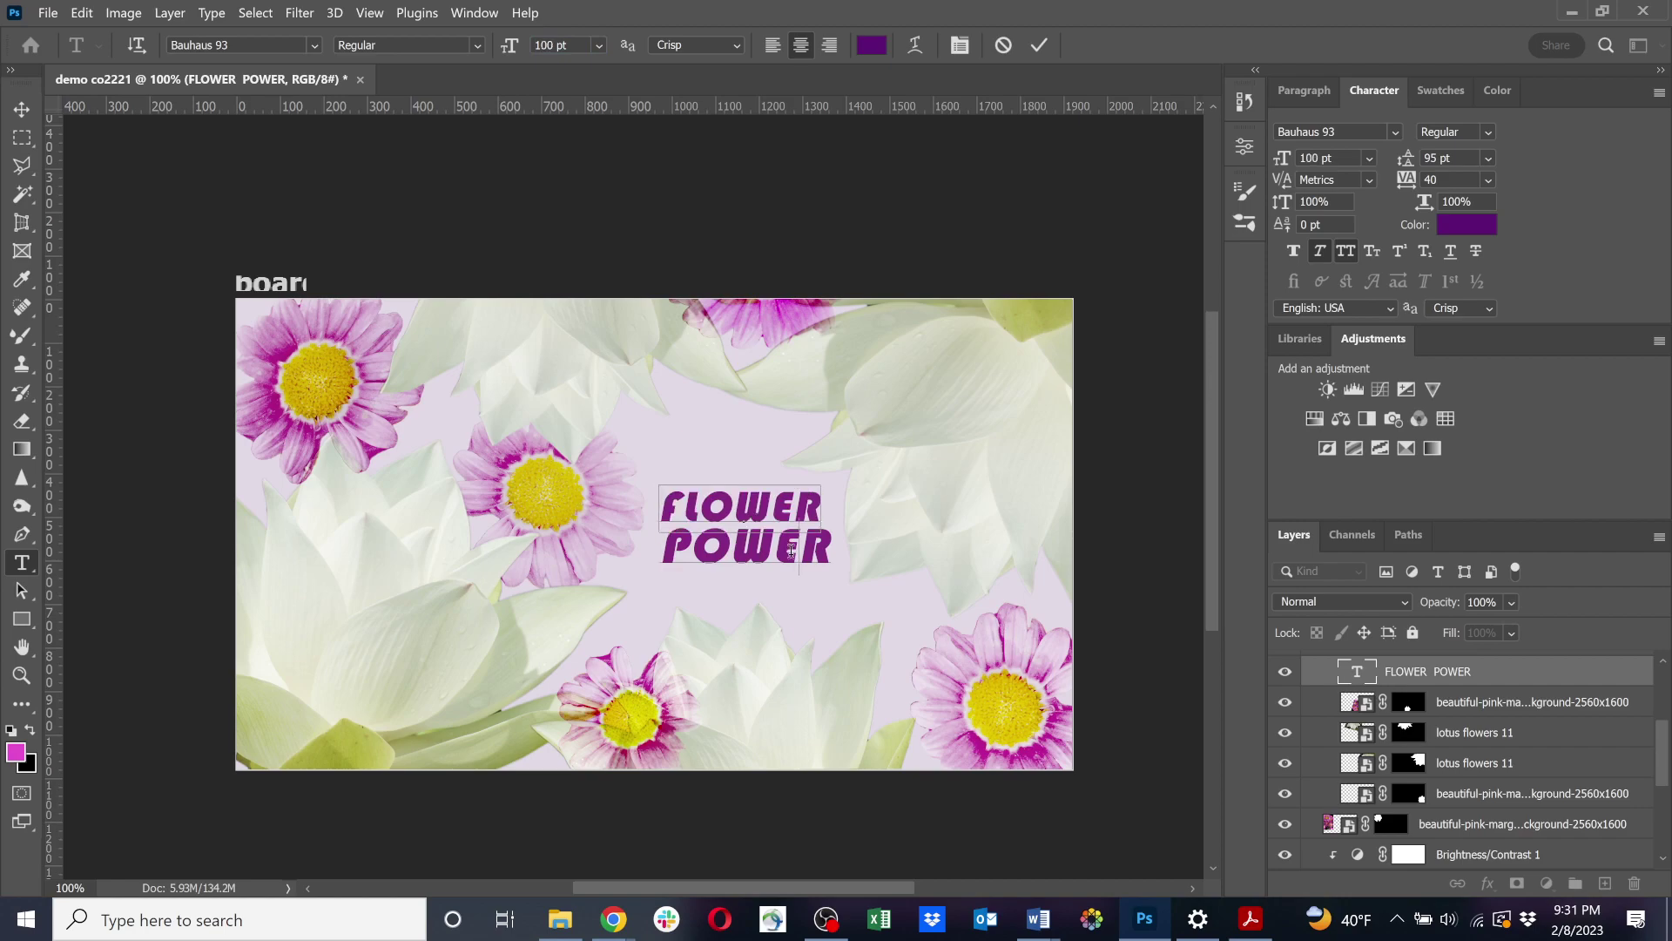
left_click_drag(824, 505, 661, 507)
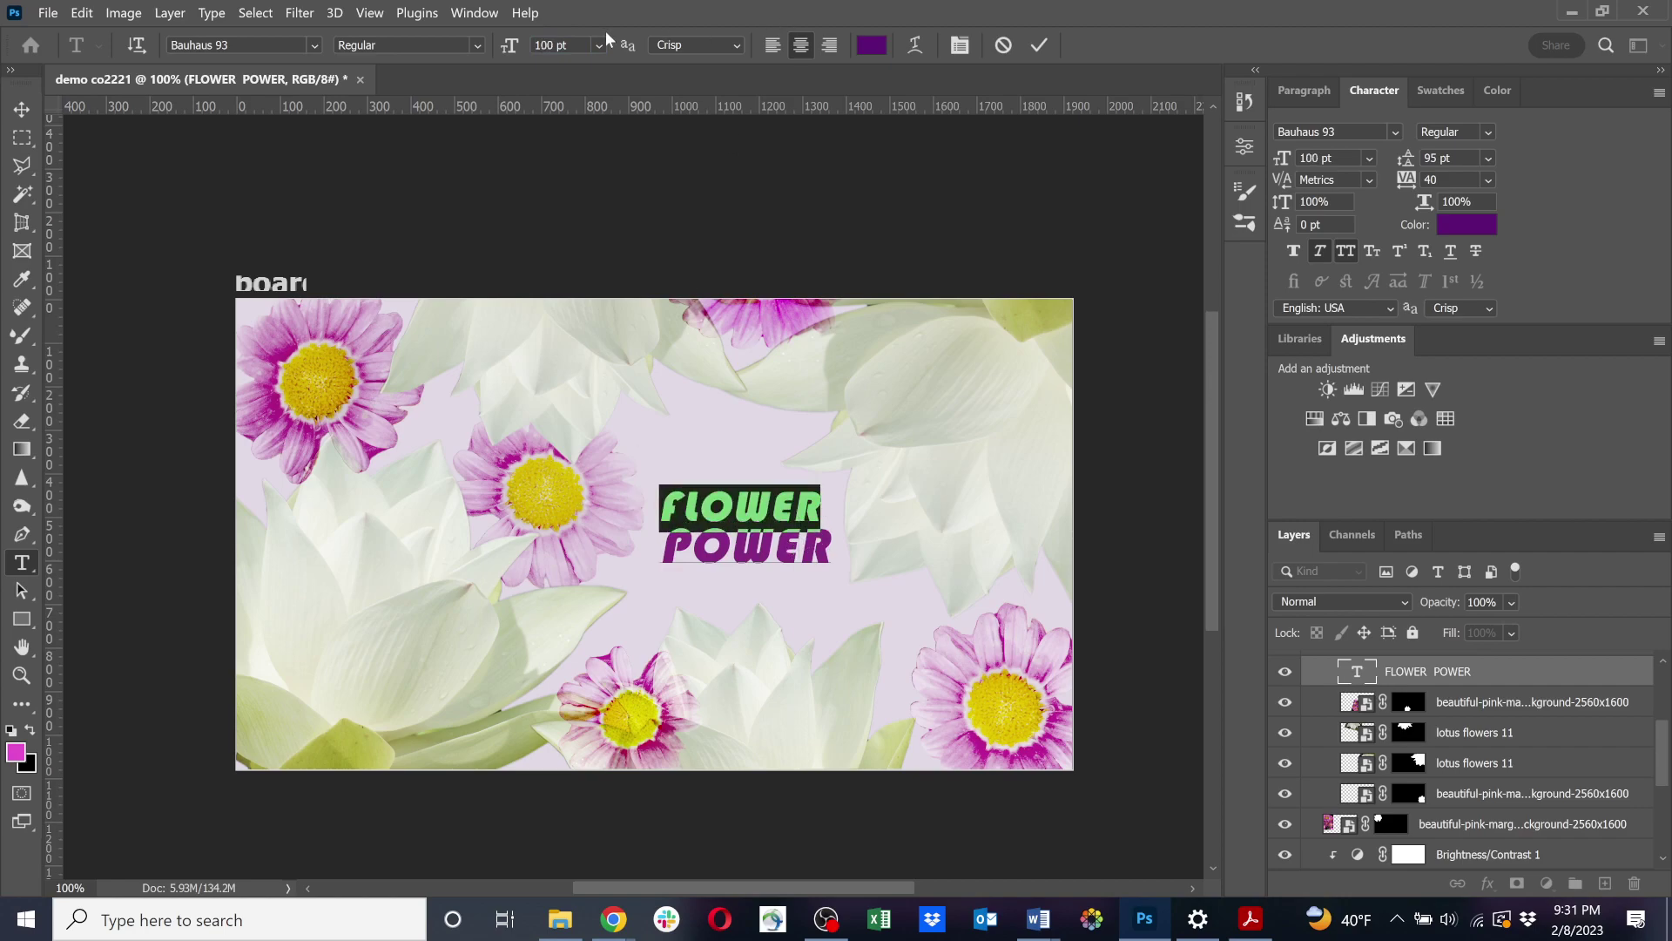
key("Up")
key("Up")
key("Up")
key("Up")
key("Up")
key("Up")
key("Up")
key("Up")
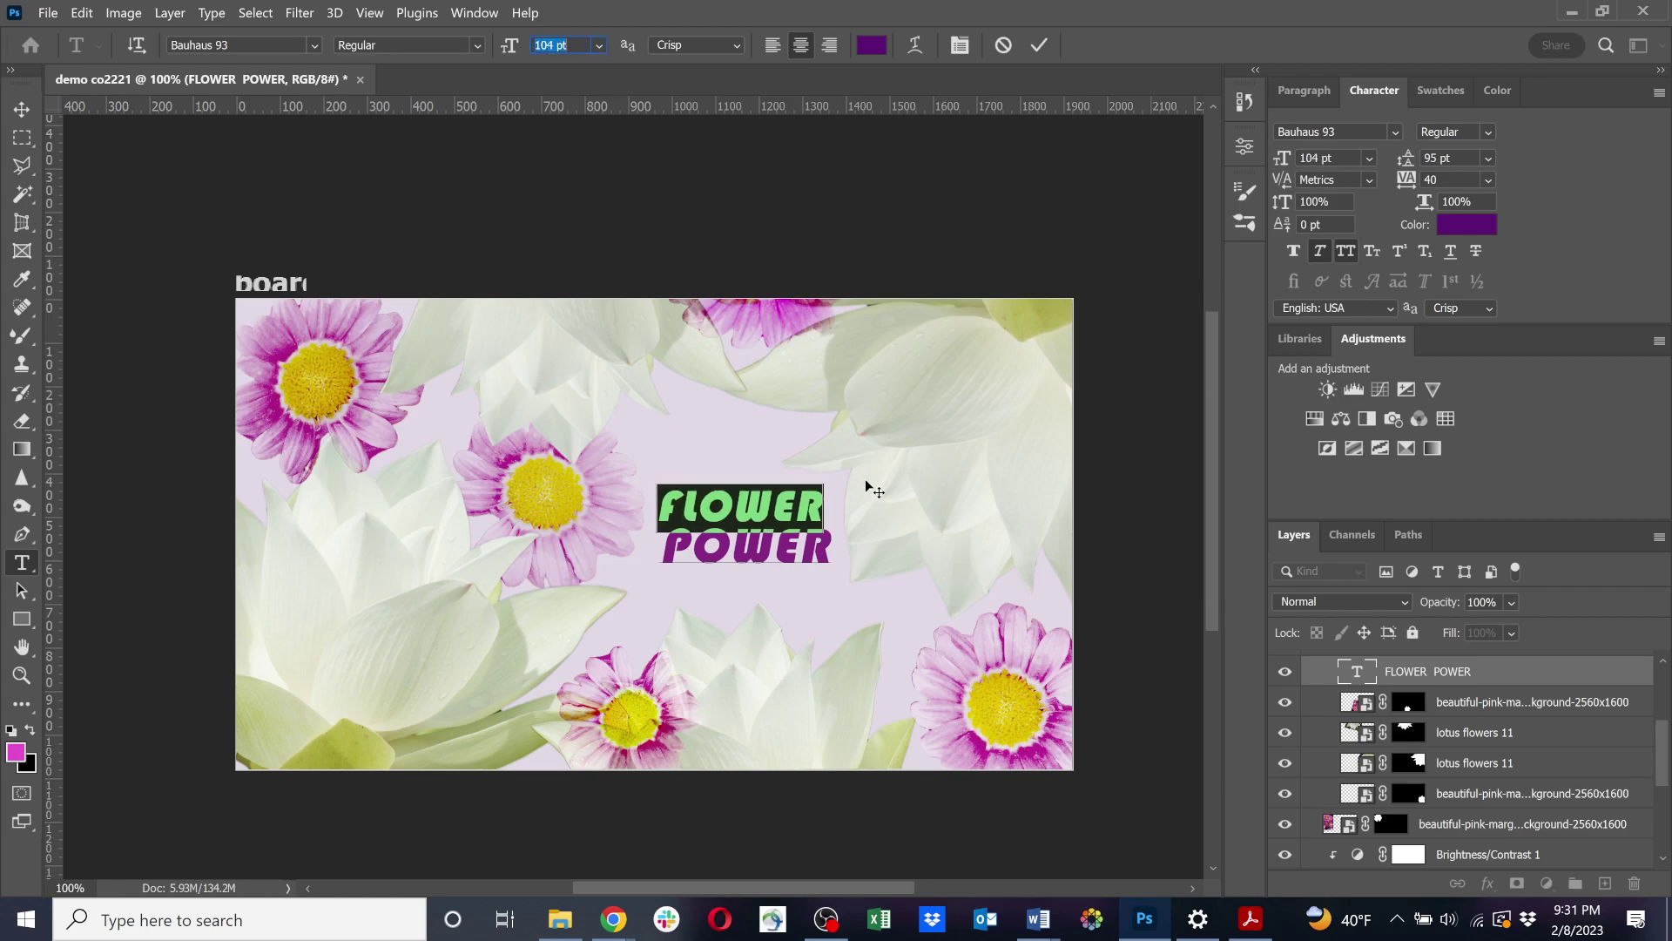
Recolour the word FLOWER a lighter purple, 8e25b0, and commit the text edit.
left_click(1461, 226)
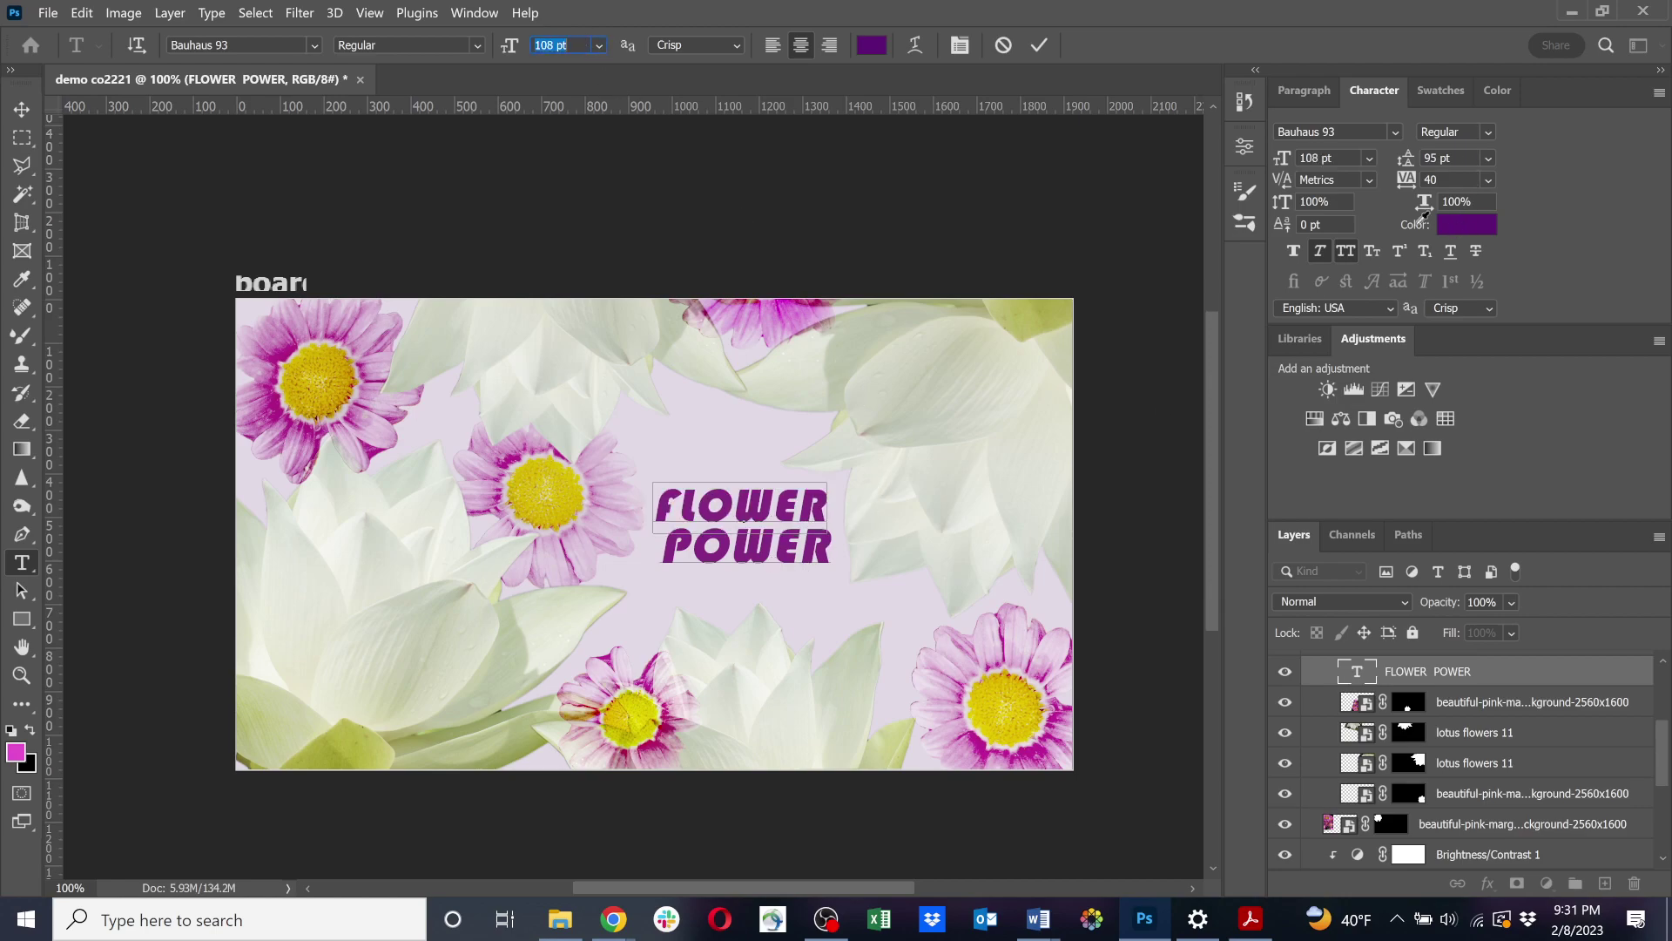
left_click(1339, 592)
left_click(1315, 586)
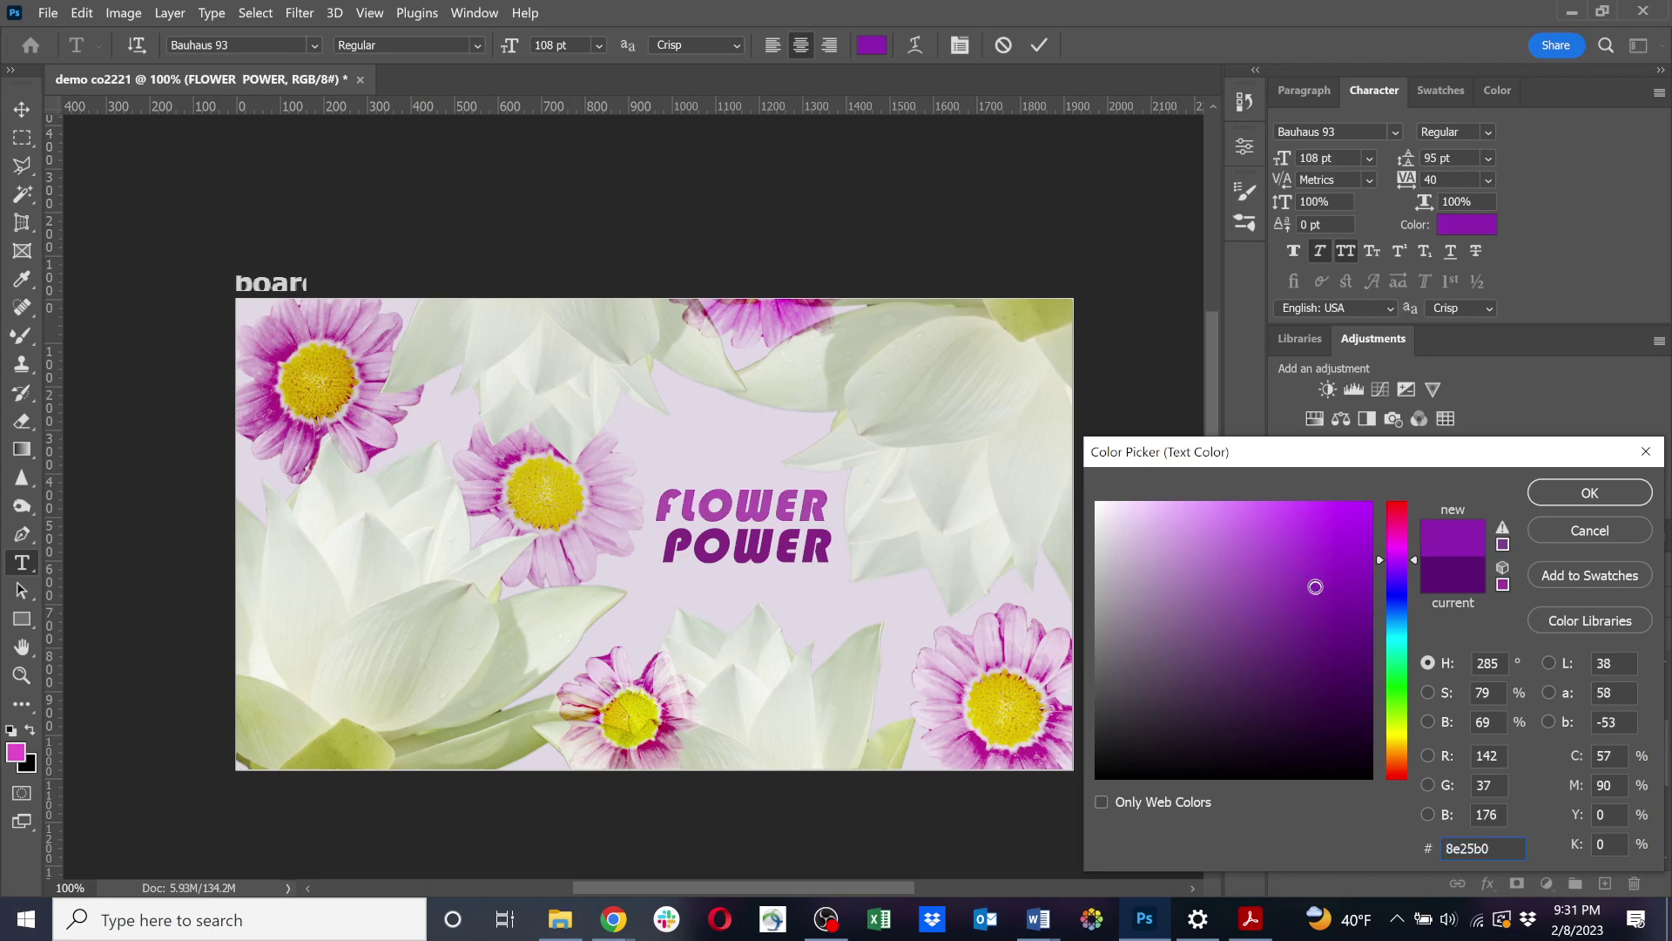
left_click(1568, 493)
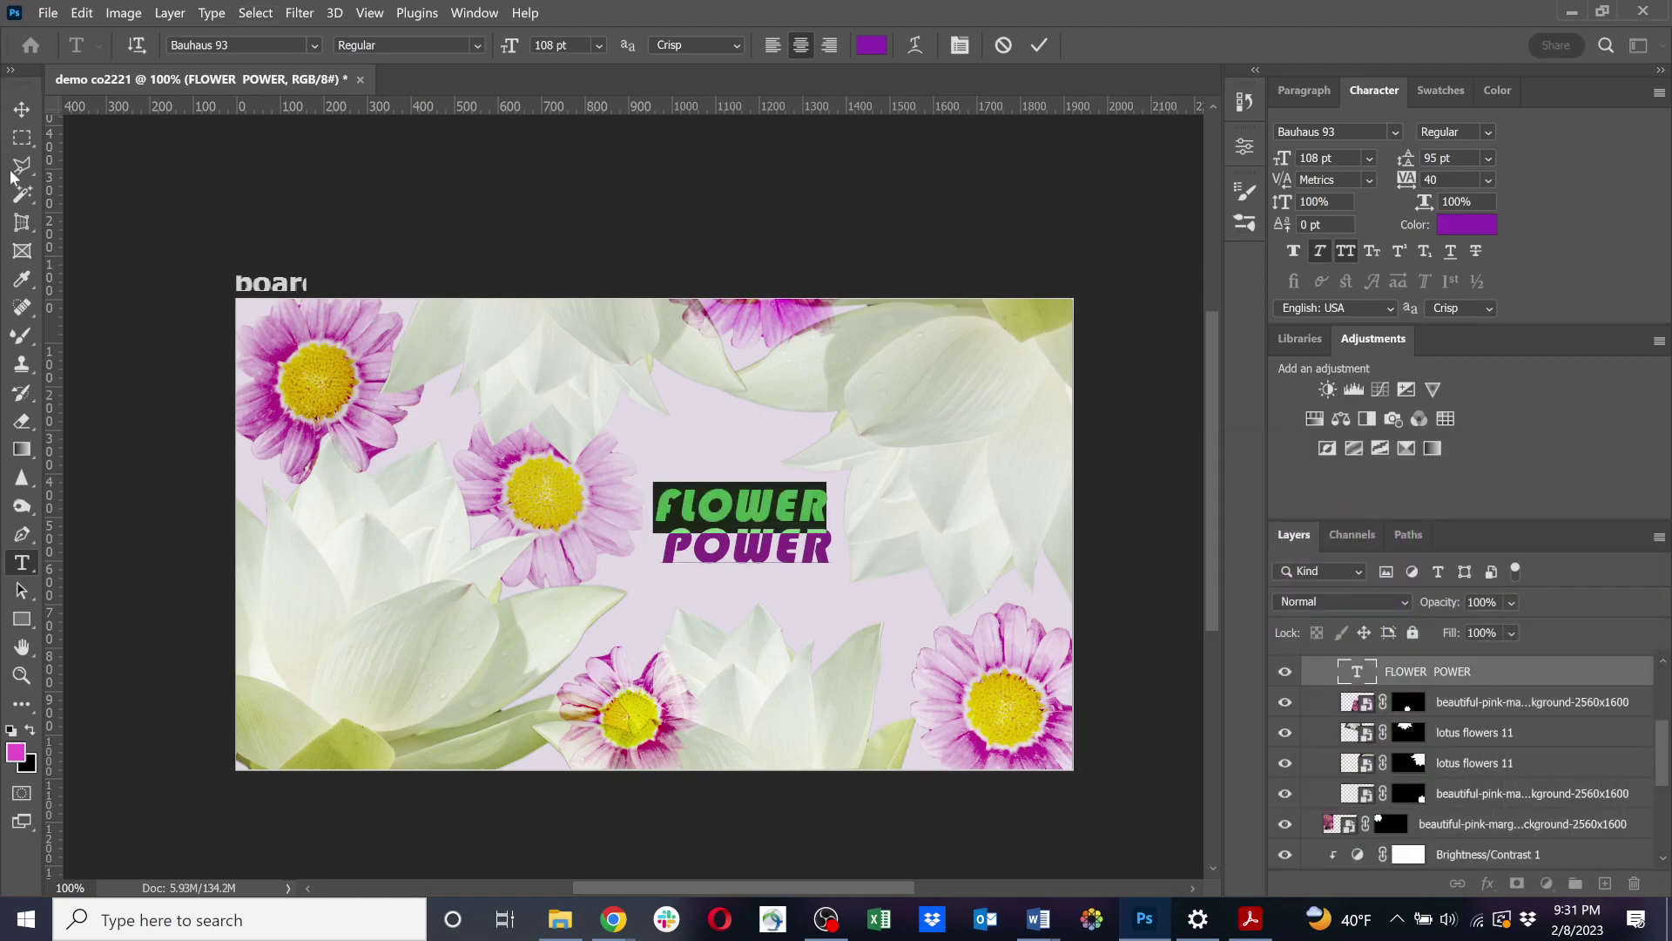
left_click(21, 109)
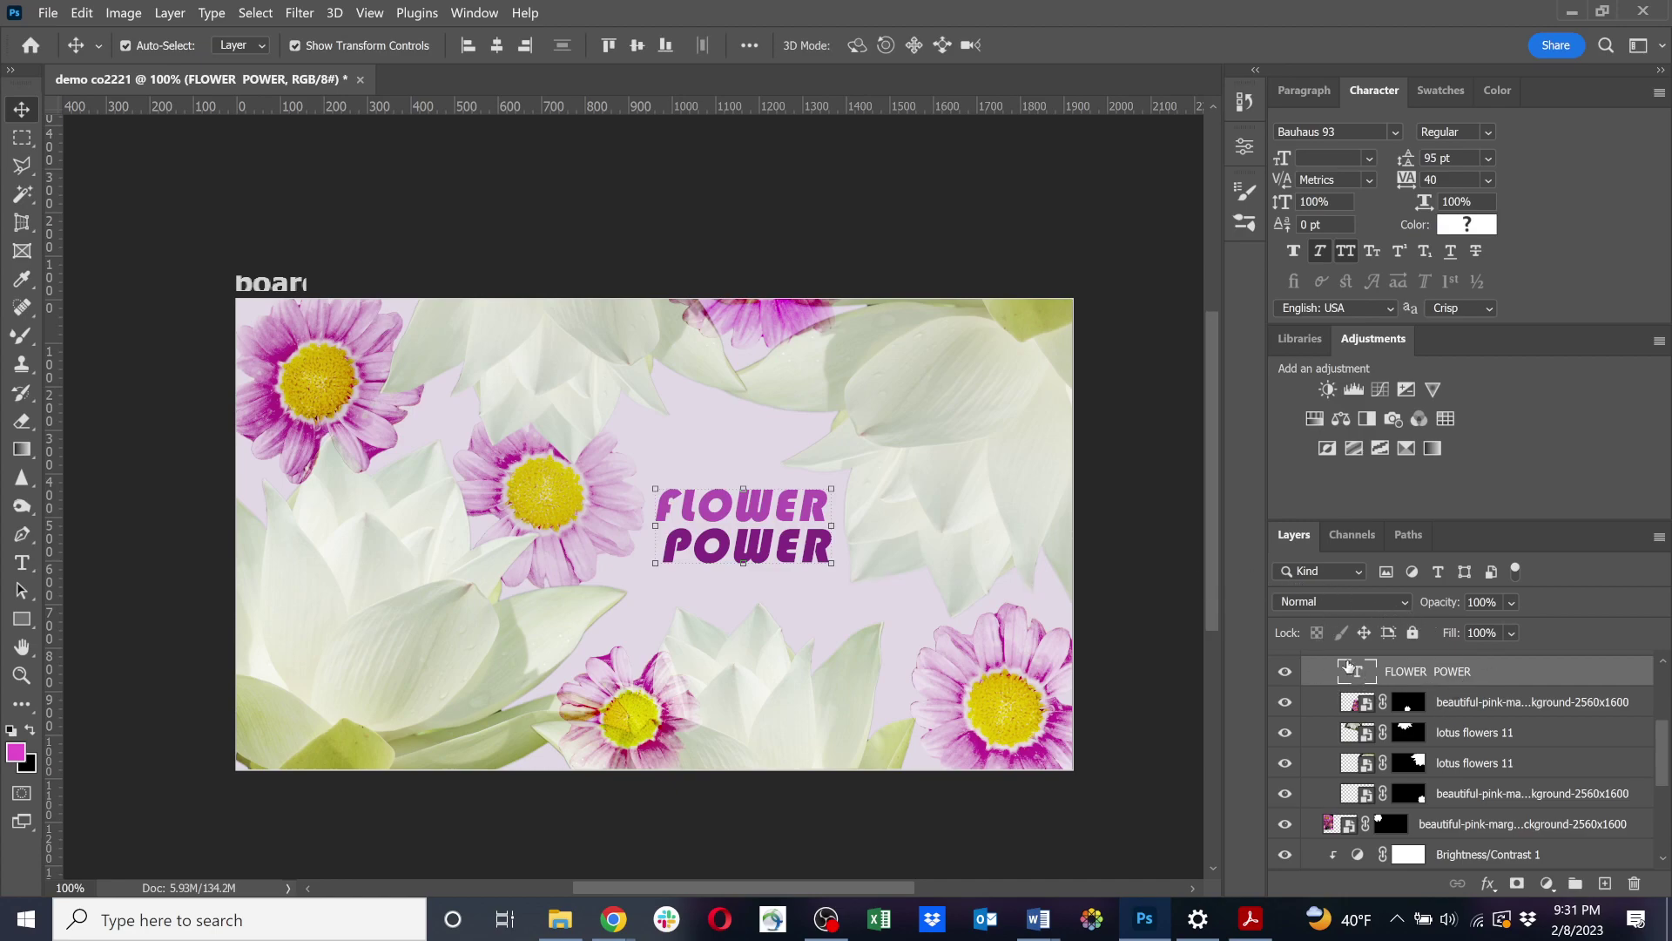
Preview blend modes such as Vivid Light on the FLOWER POWER text layer without applying one.
left_click(1340, 600)
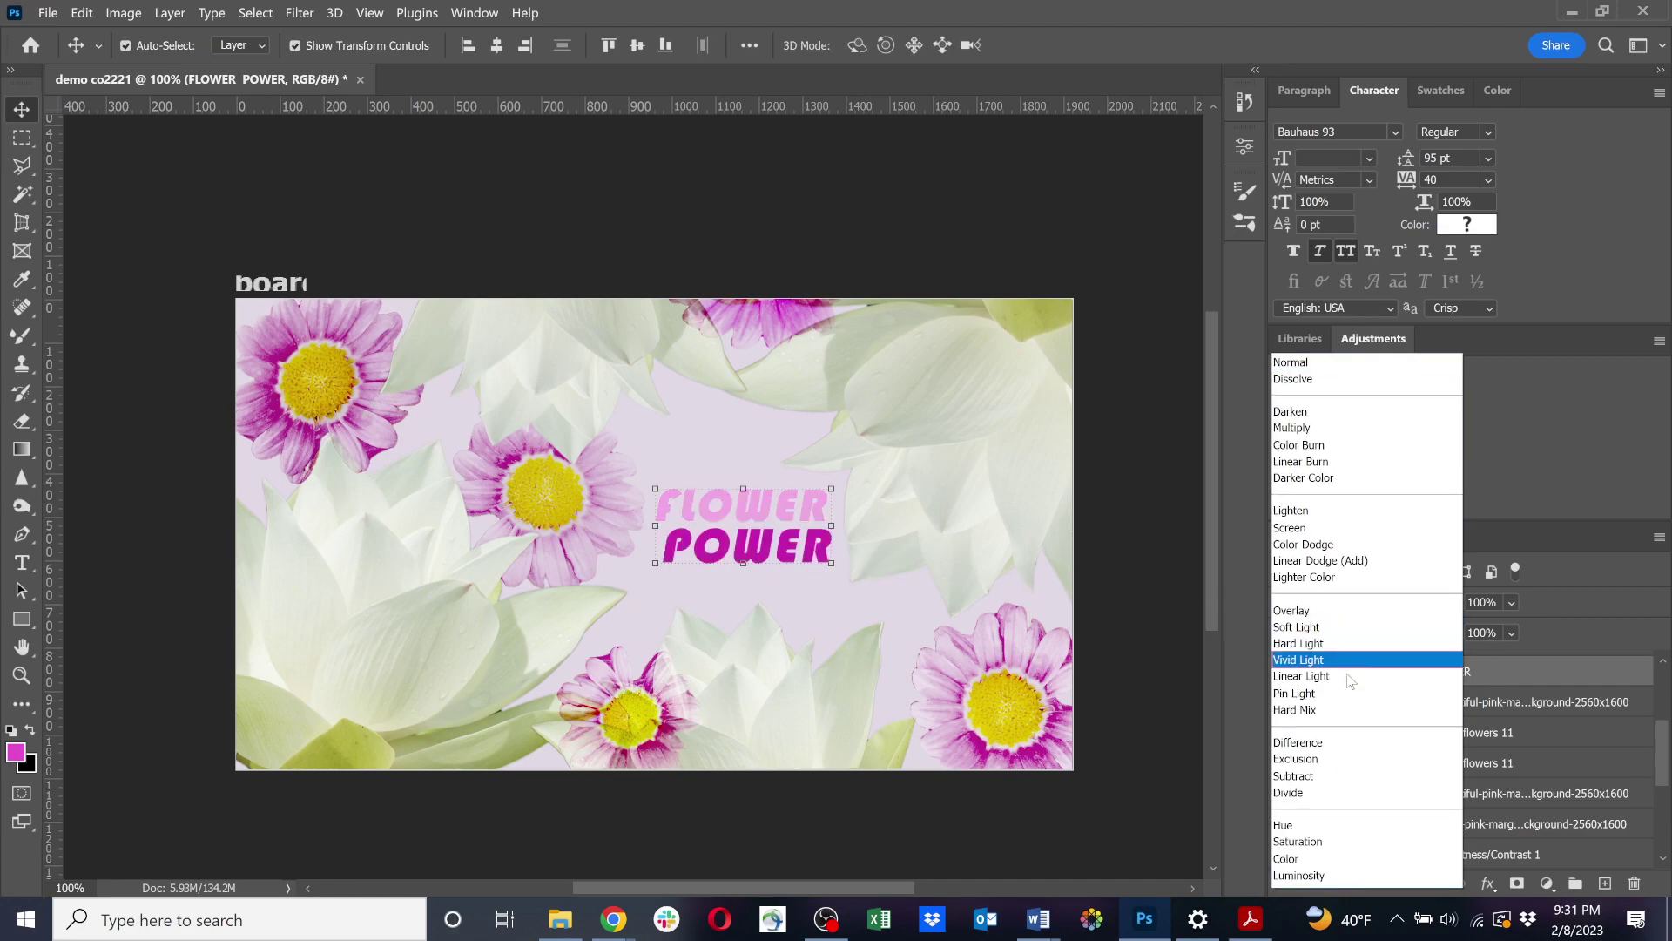
left_click(1613, 675)
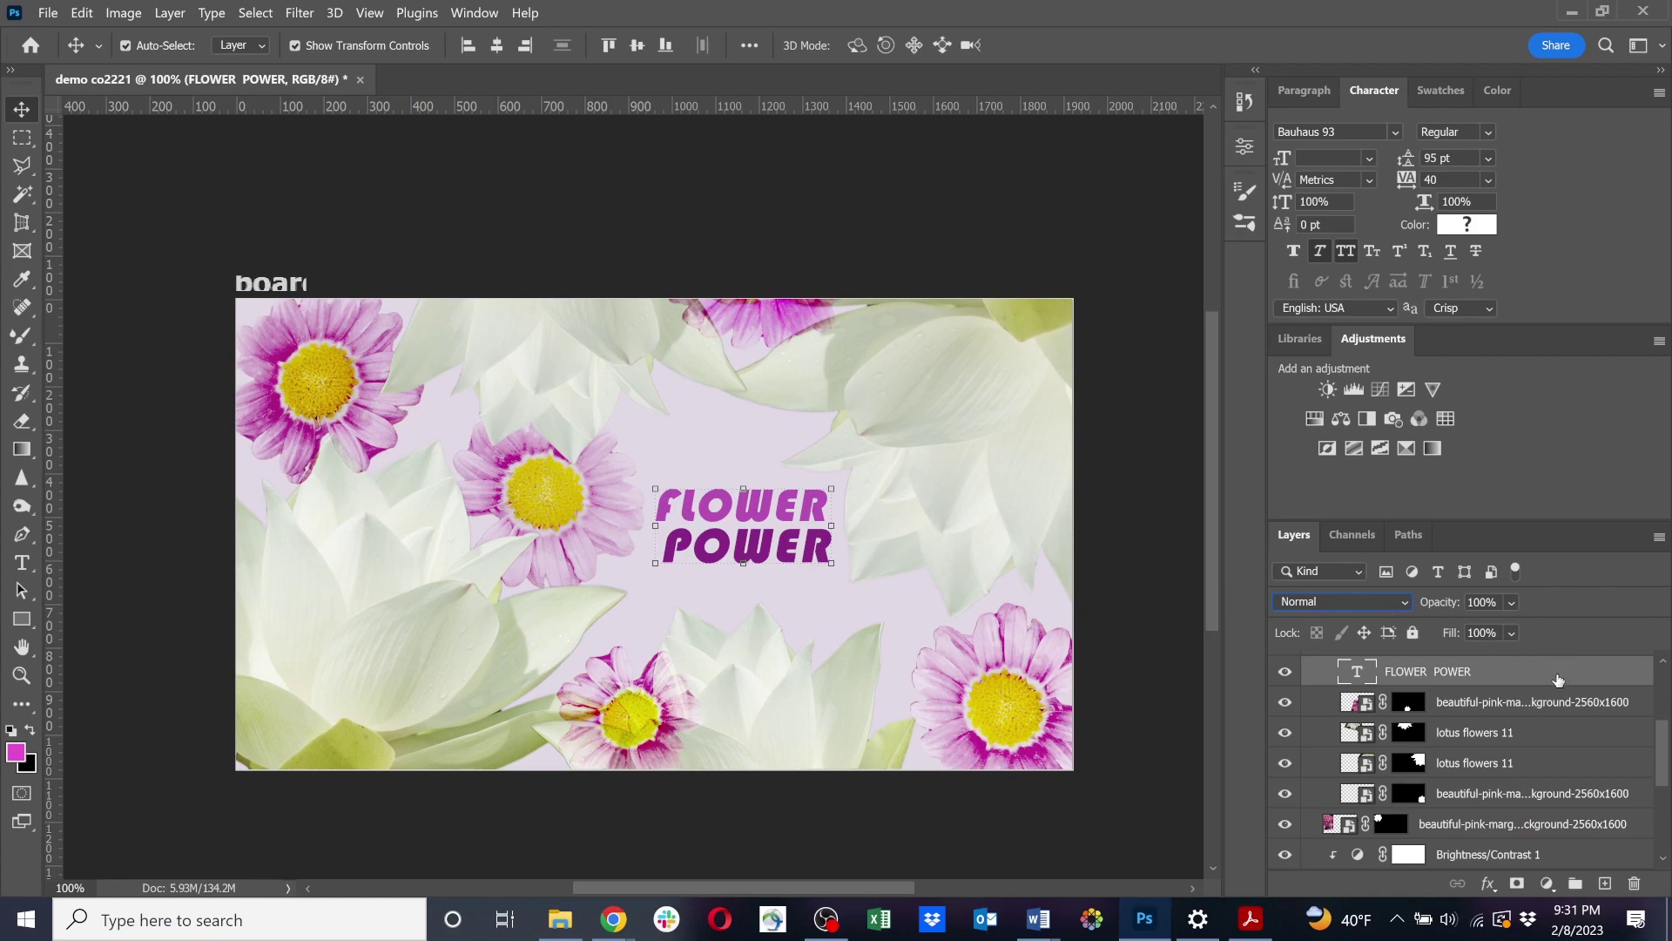
Try a drop shadow on the FLOWER POWER text layer, leave it off, and apply a smooth Inner Bevel with increased size instead.
double_click(1592, 688)
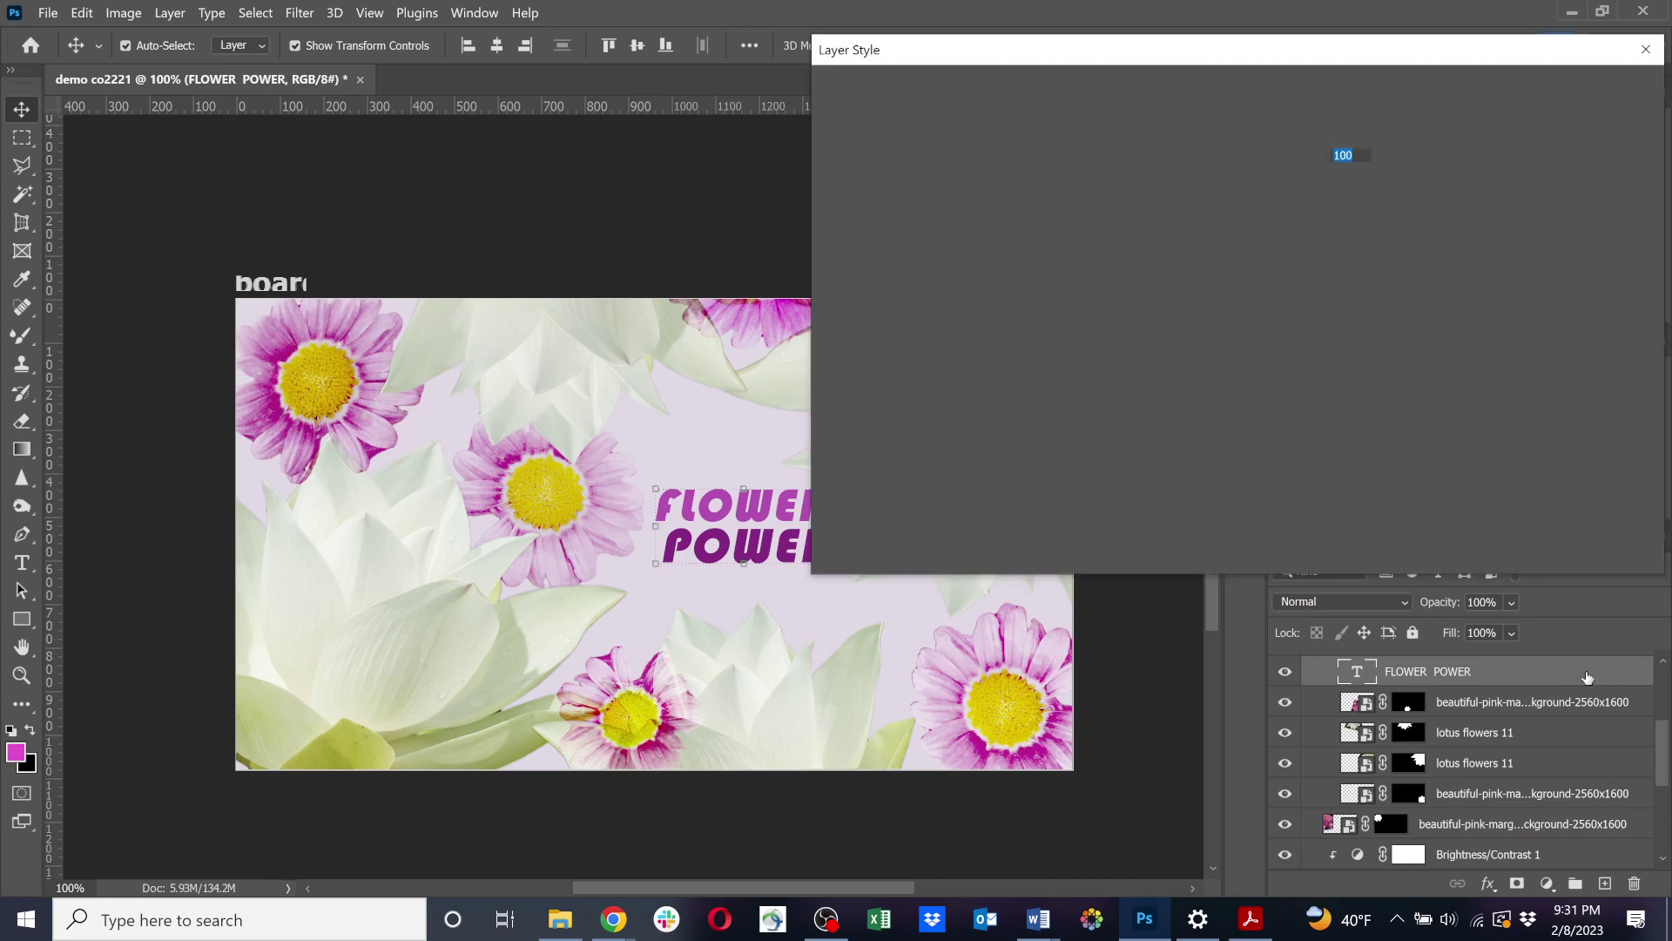
left_click_drag(1171, 54, 1050, 194)
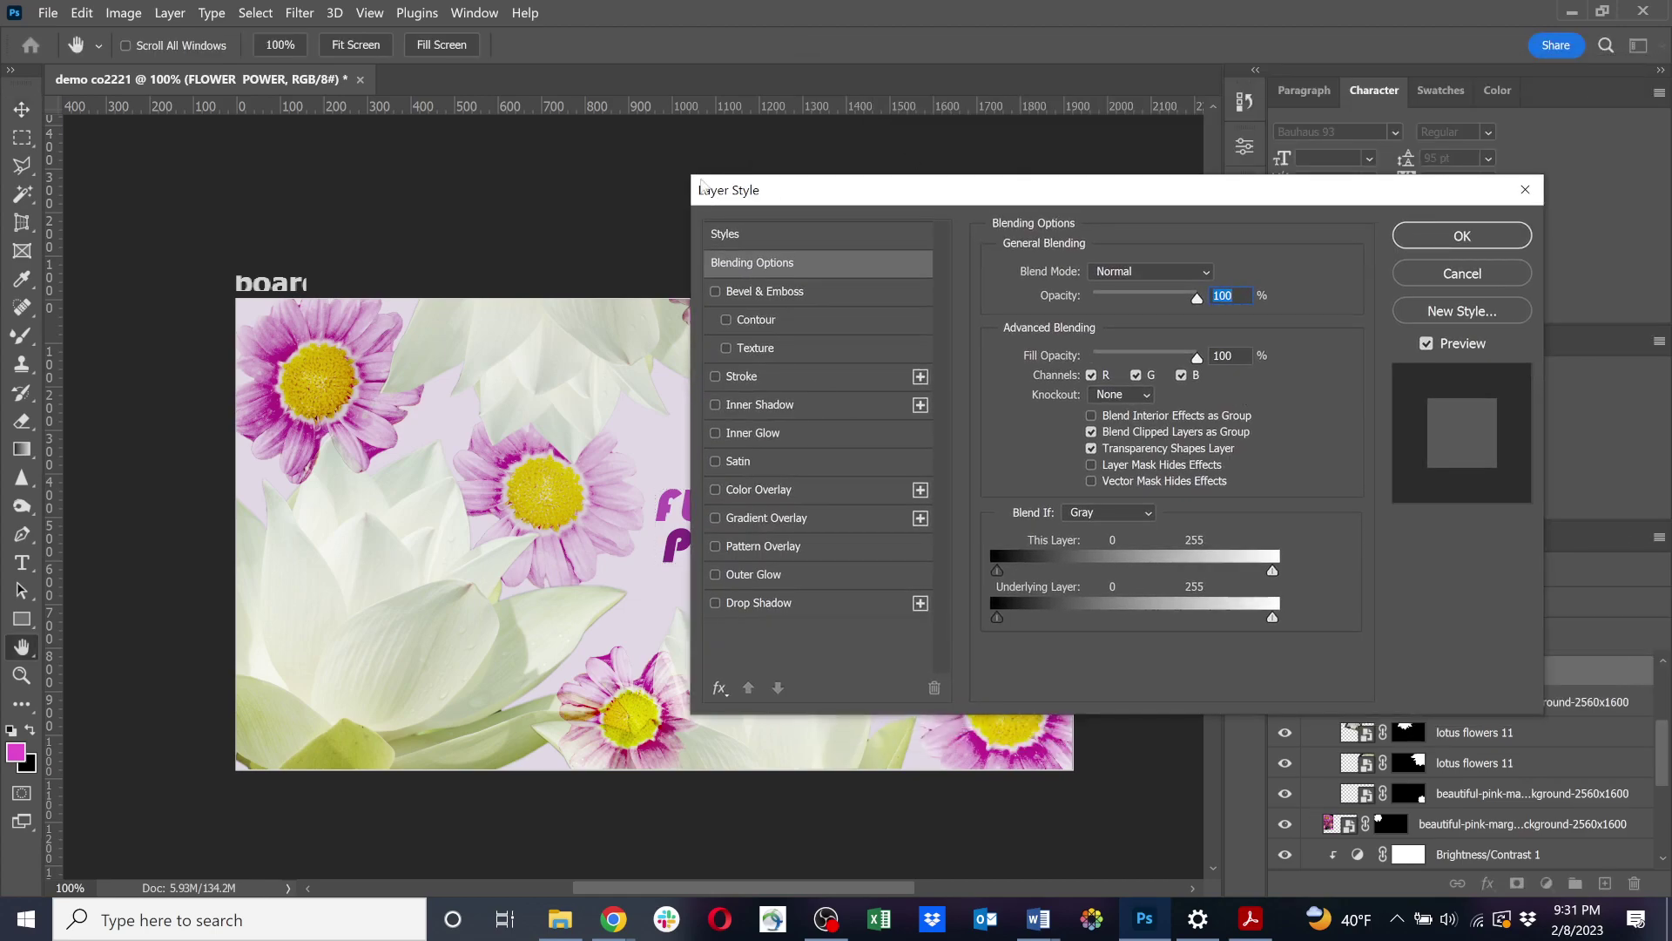
left_click_drag(778, 190, 964, 154)
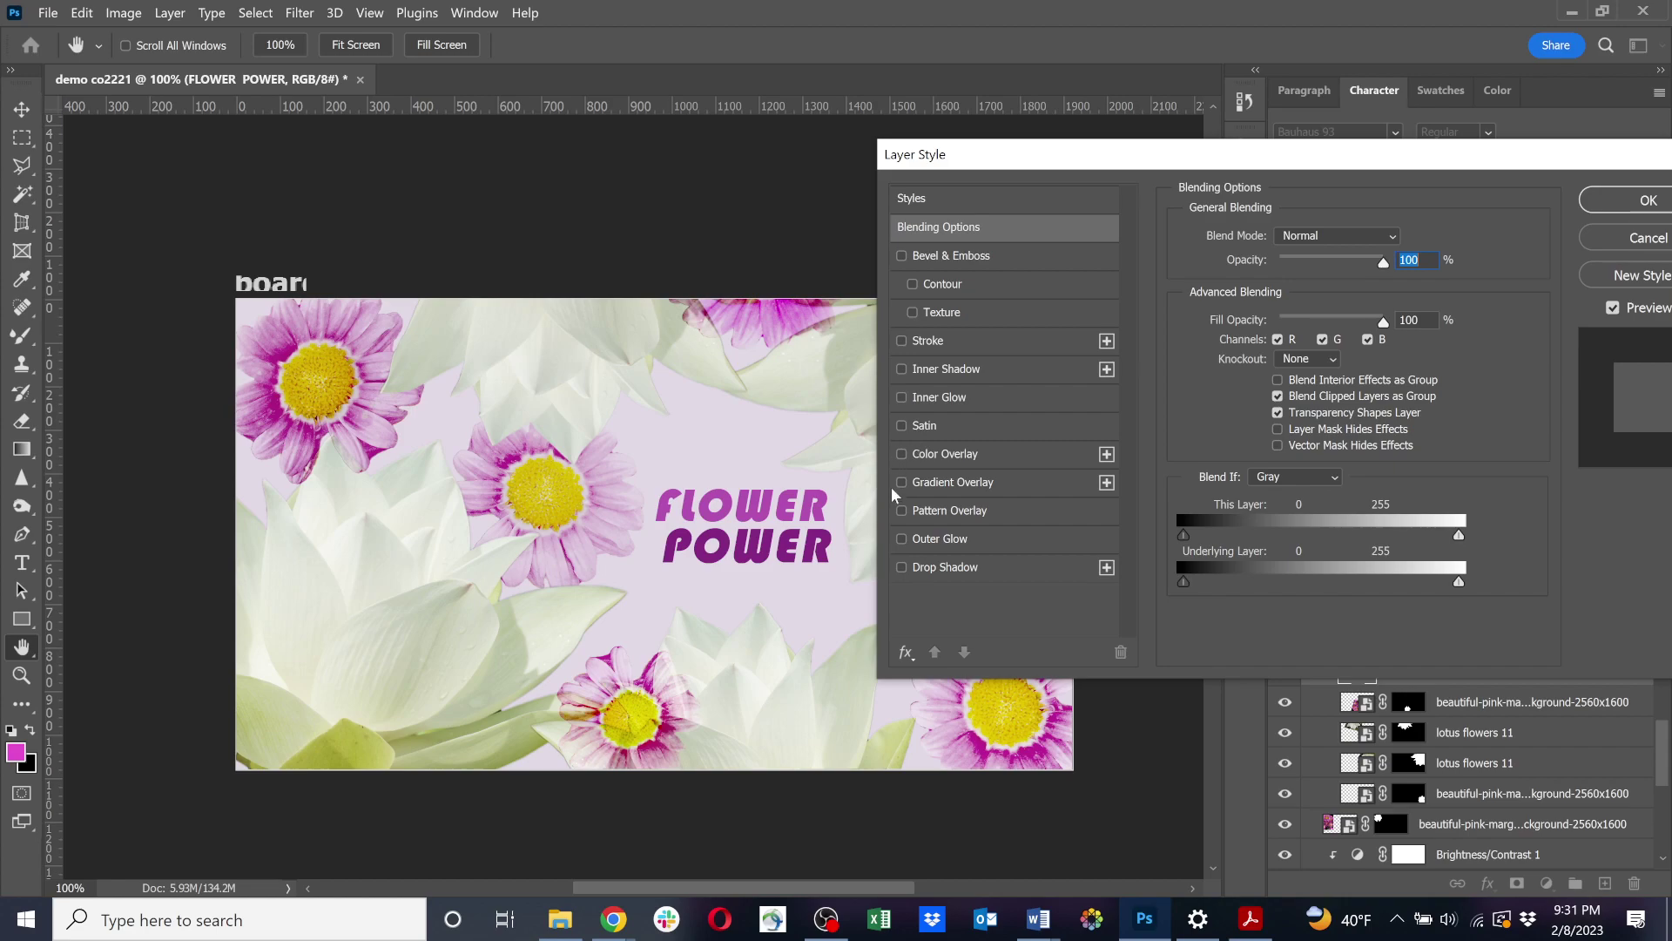
left_click(903, 568)
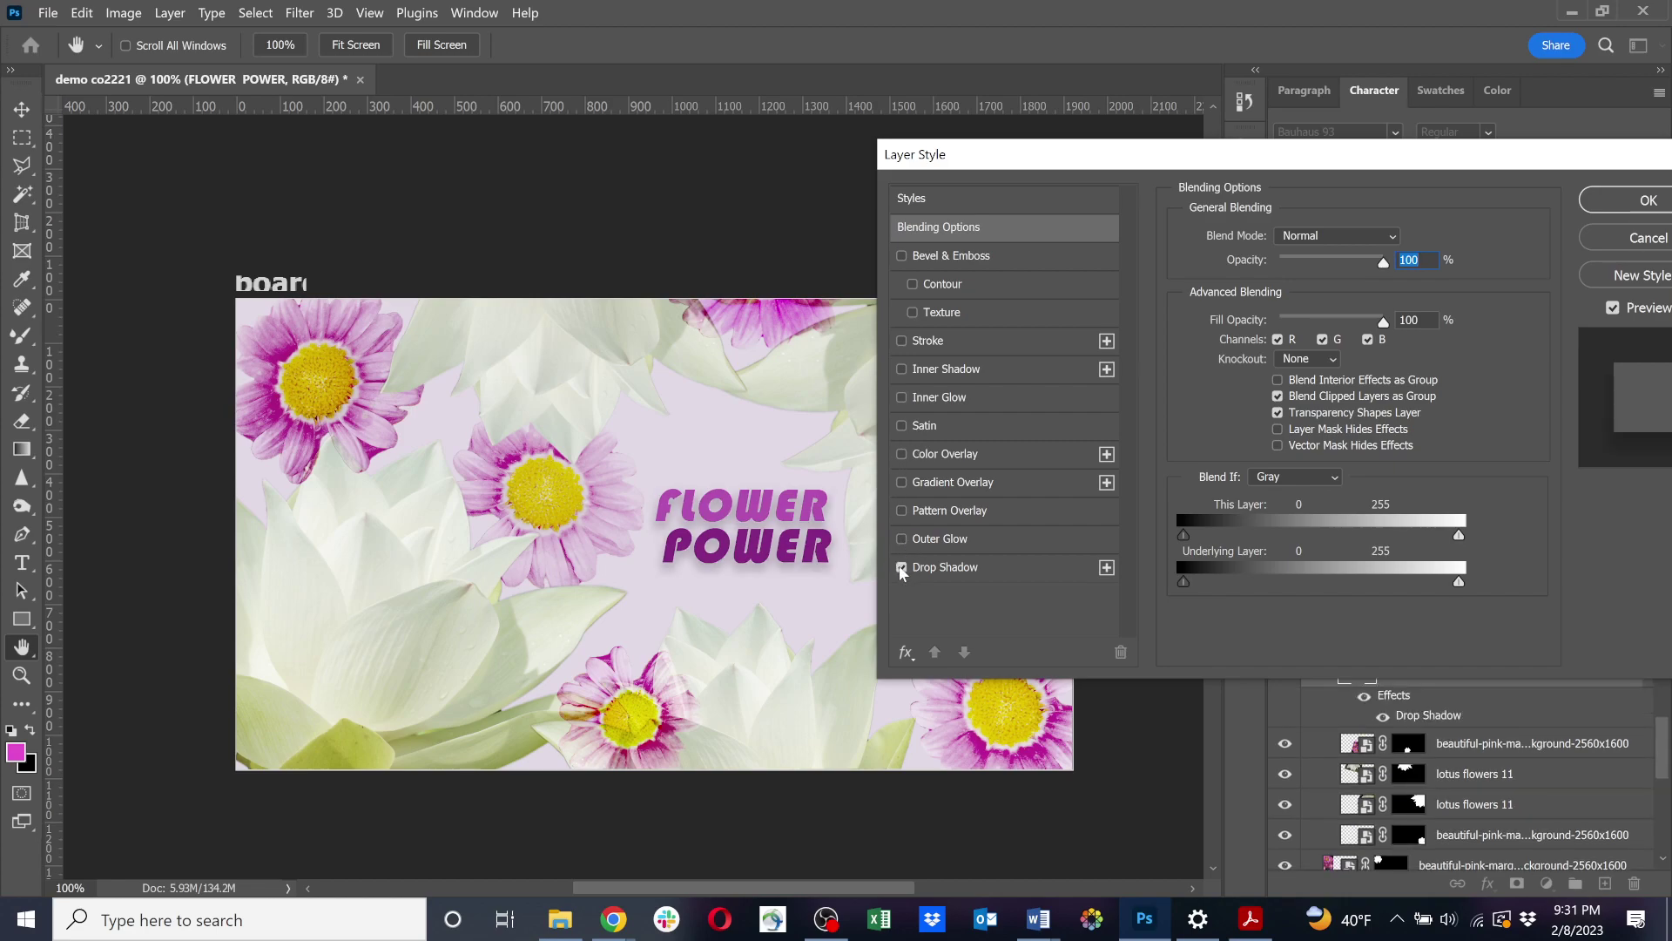
left_click(902, 568)
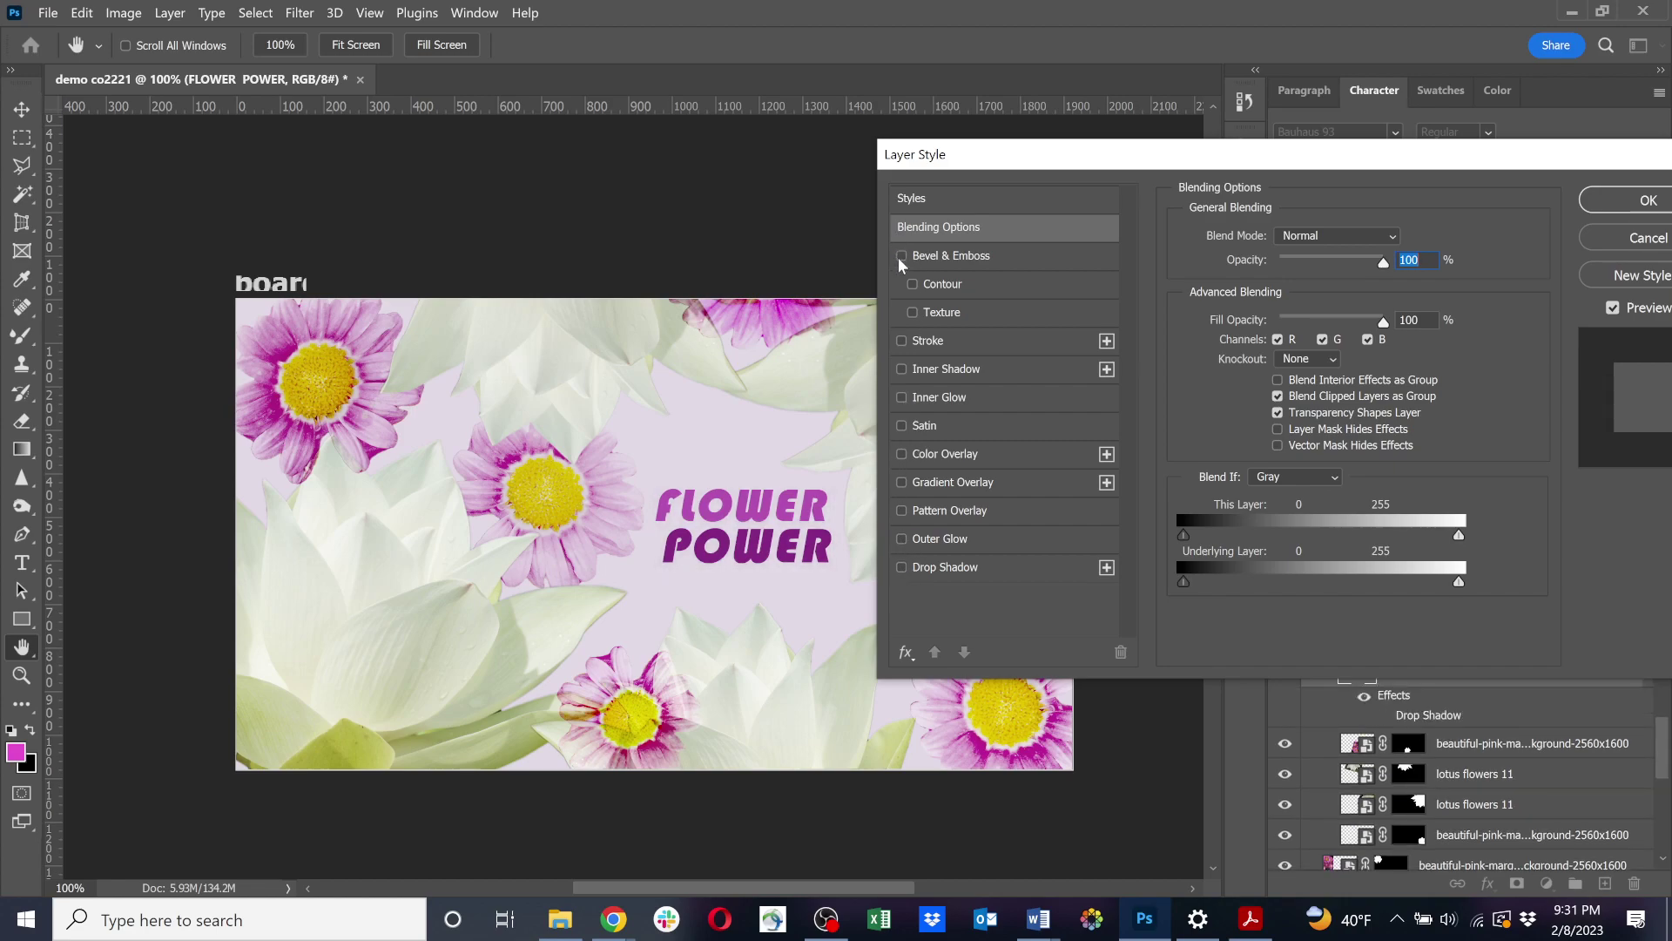
left_click(965, 253)
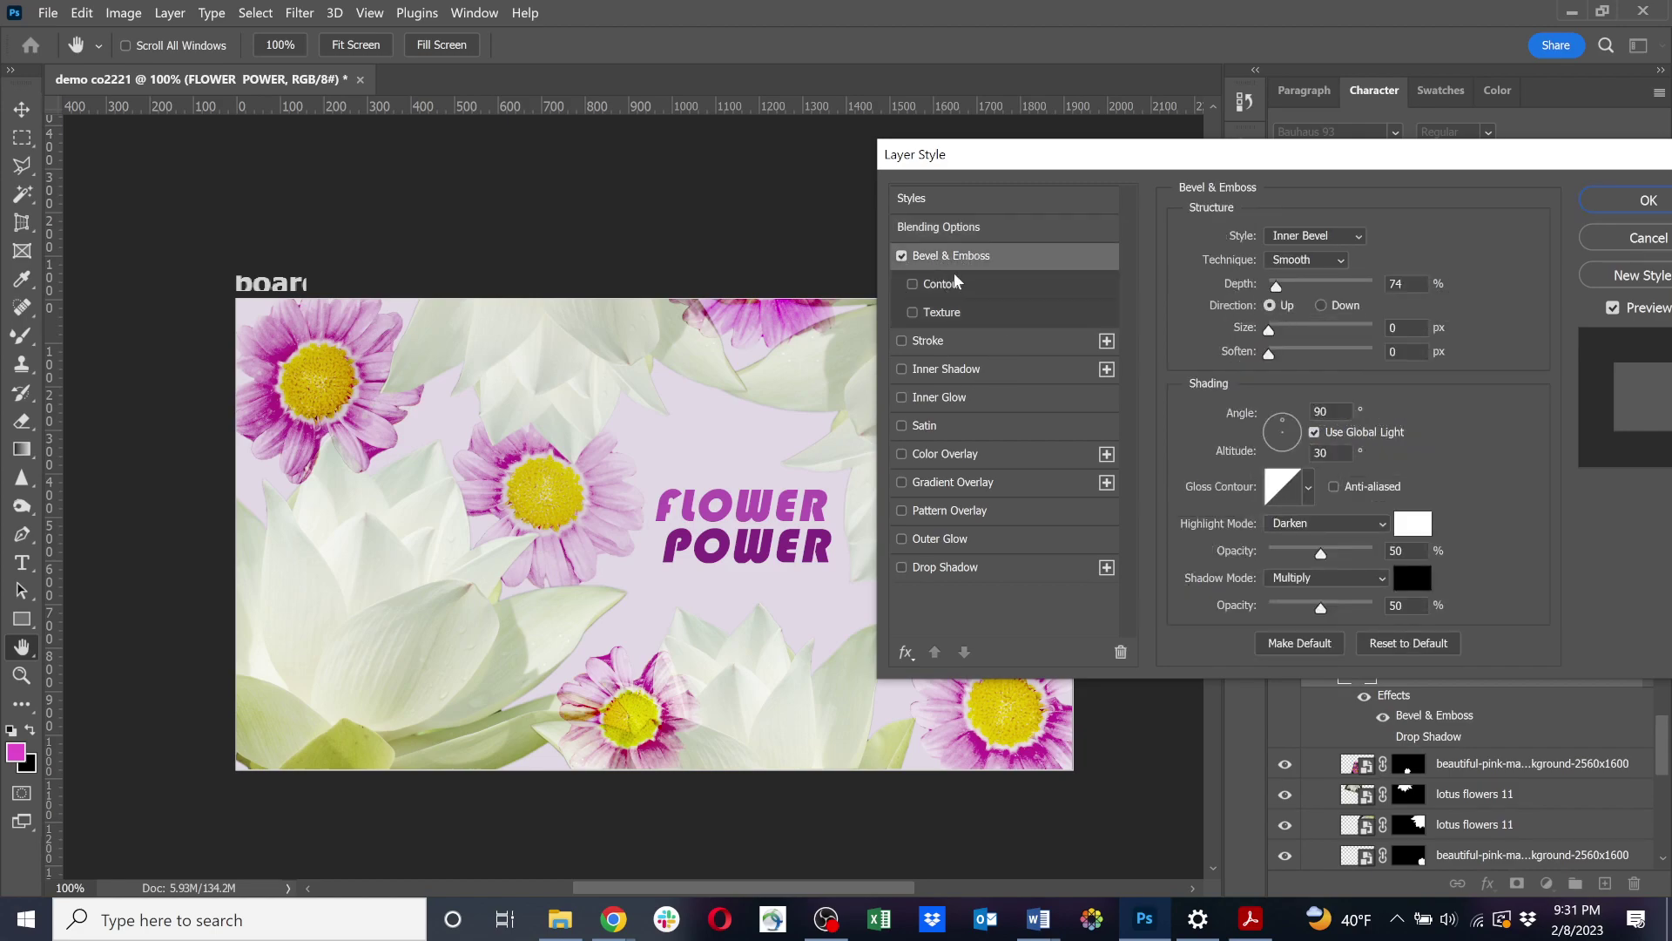
left_click(913, 314)
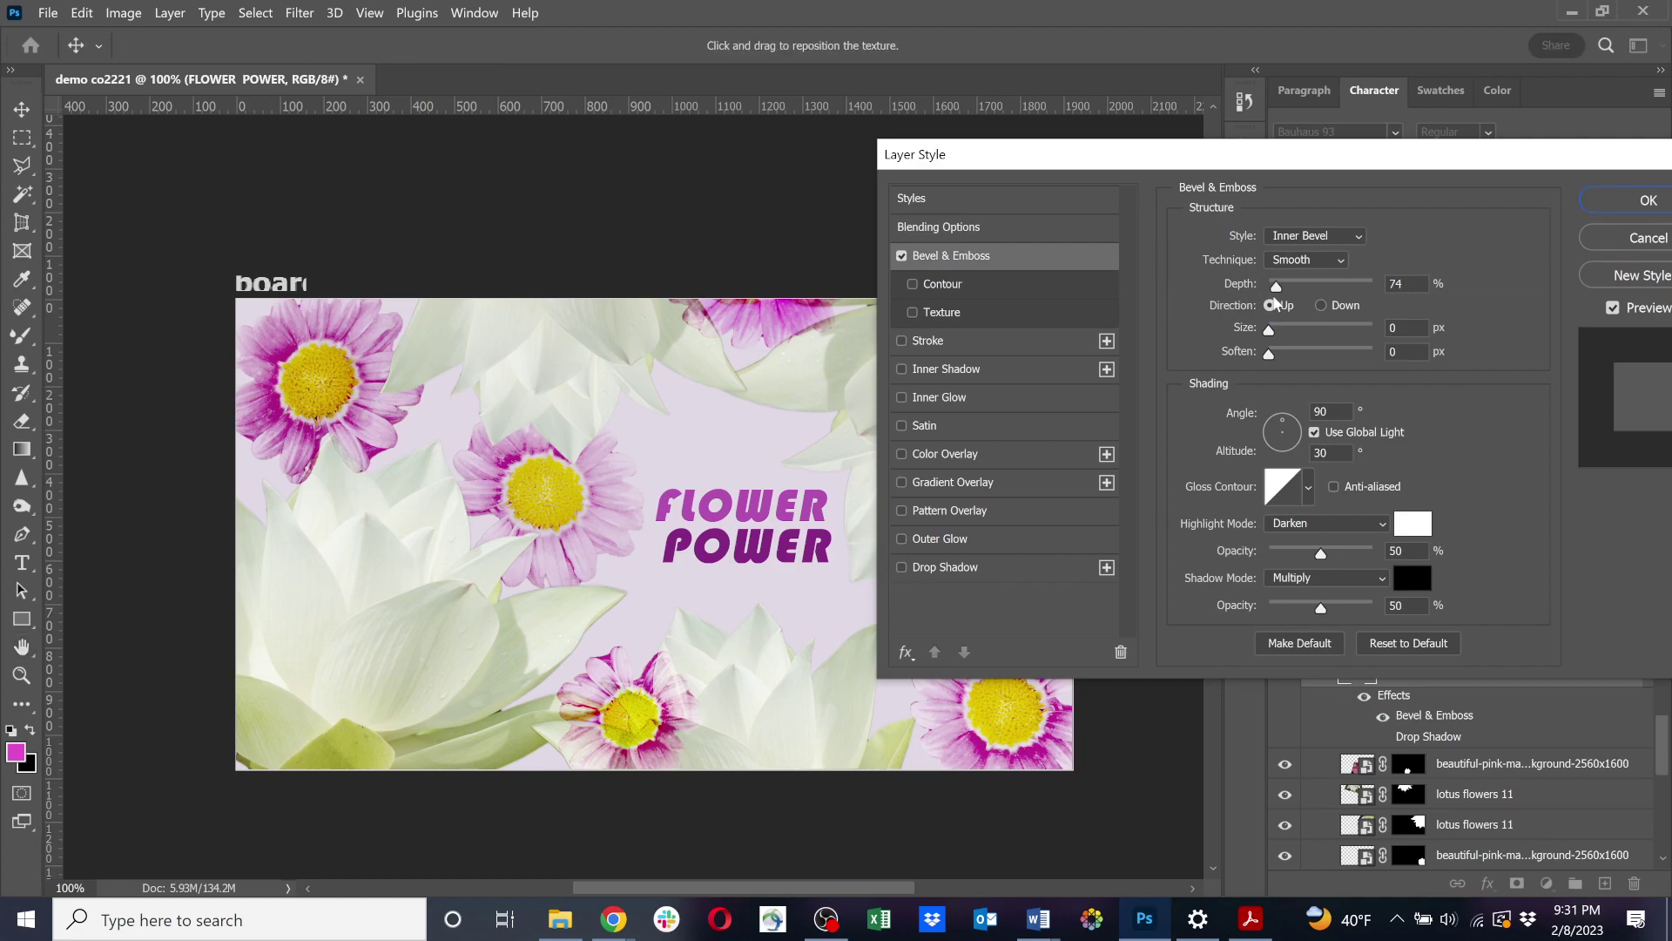
left_click_drag(1272, 331, 1370, 364)
left_click(1654, 207)
left_click(186, 188)
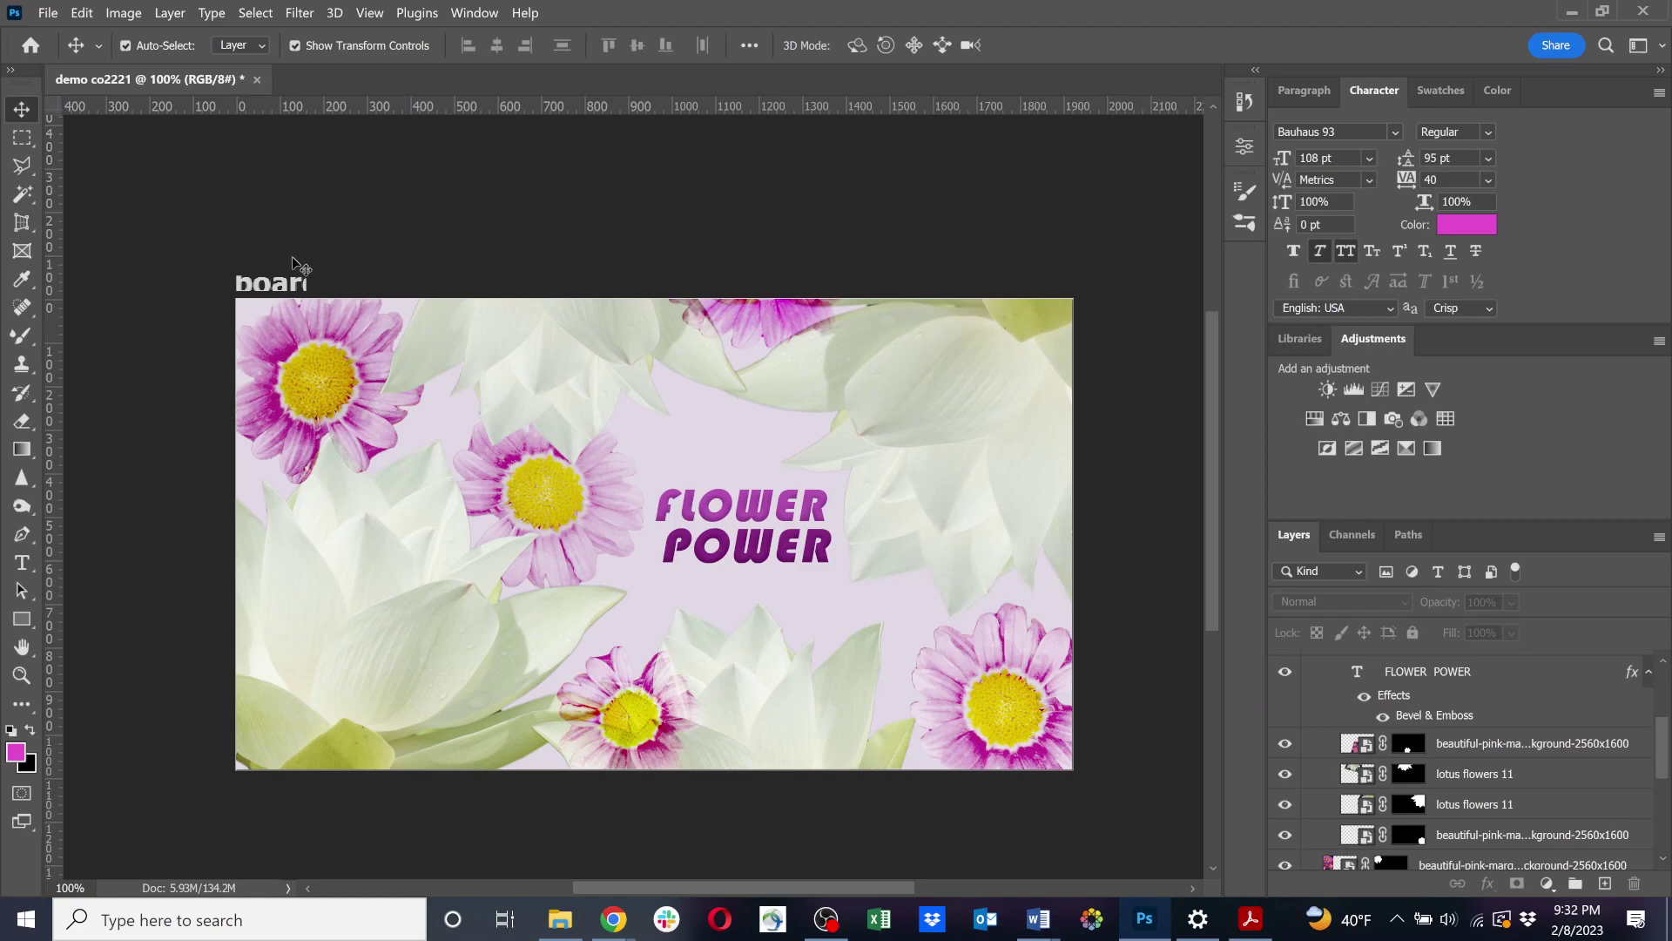
left_click(55, 12)
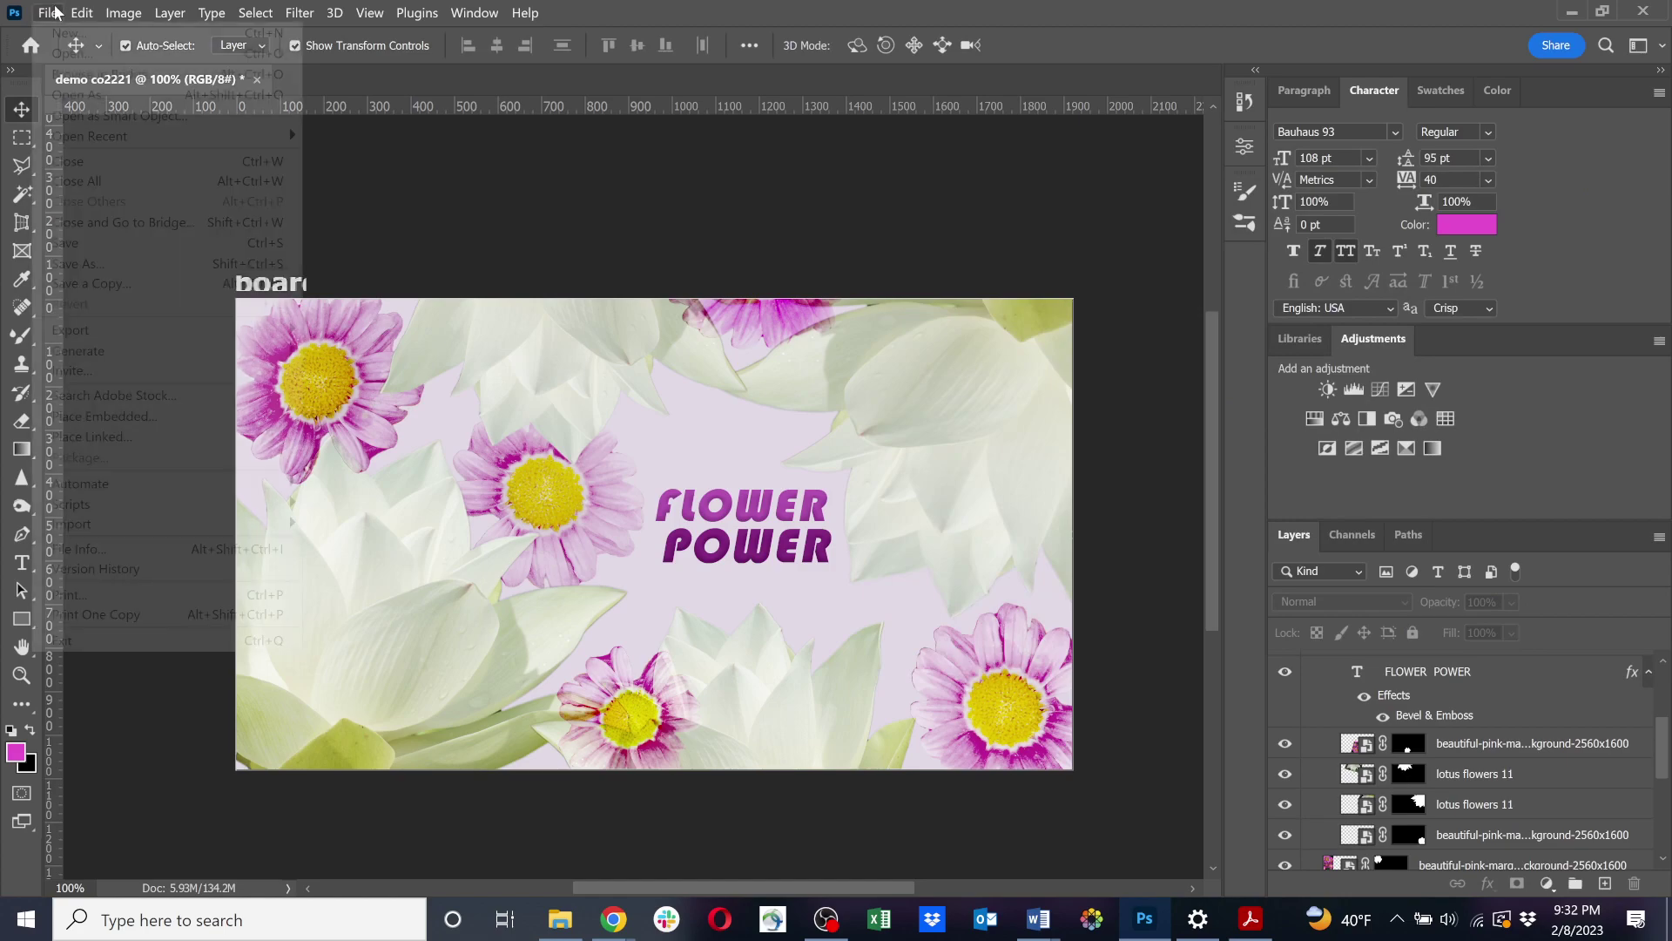
mouse_move(114, 330)
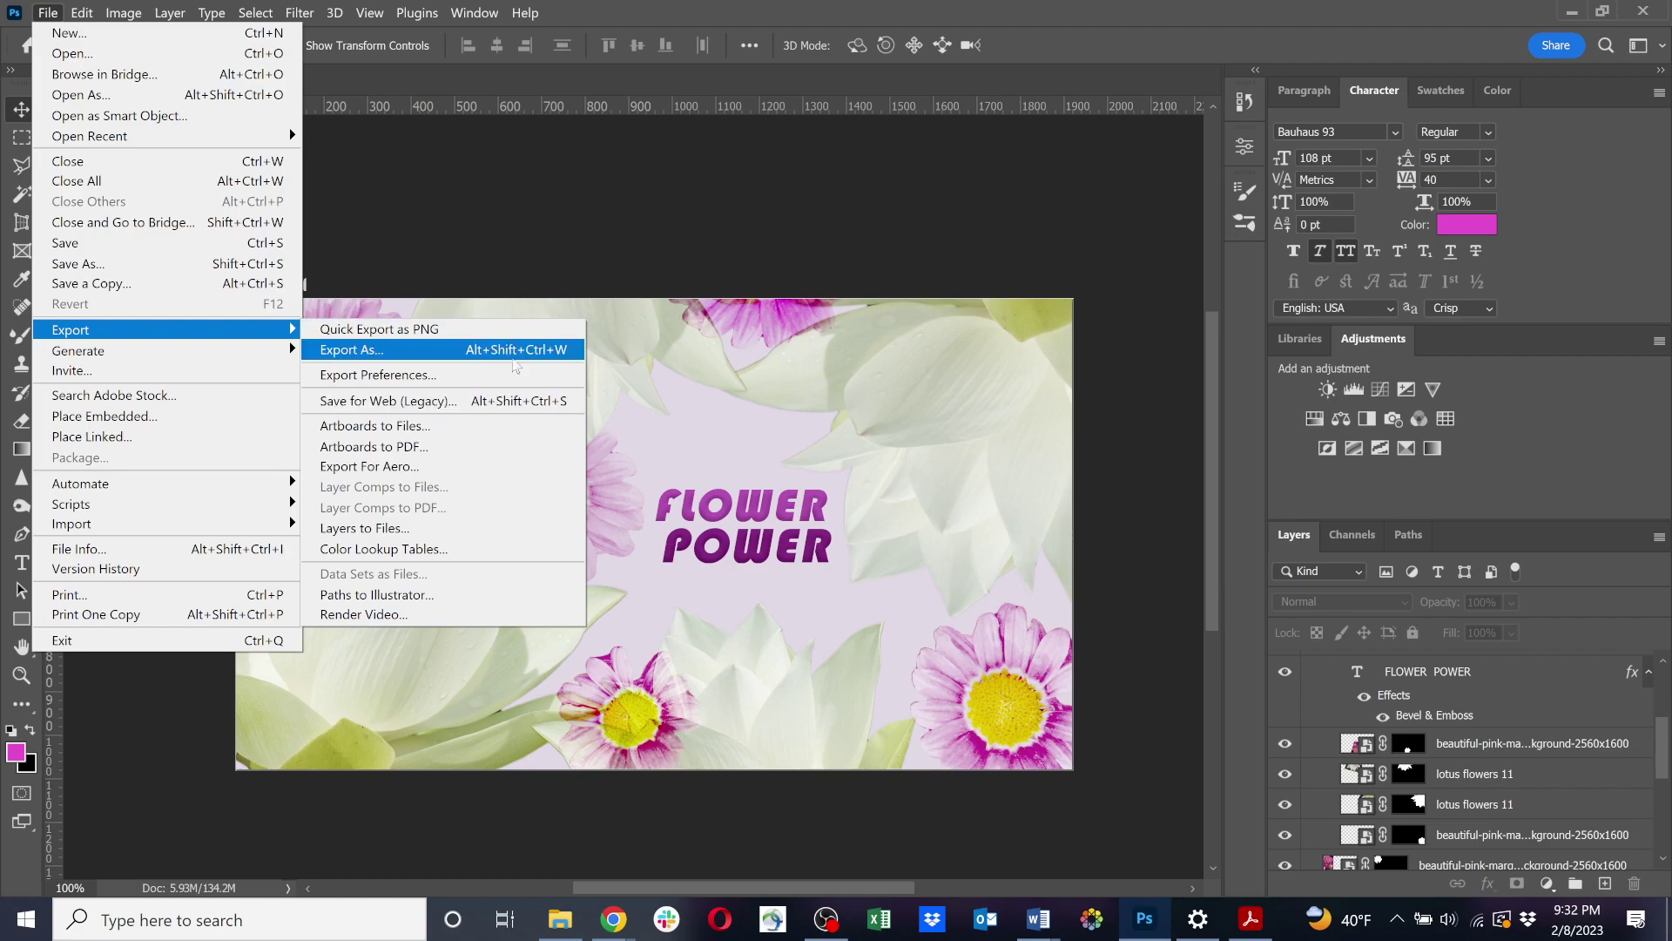
left_click(420, 431)
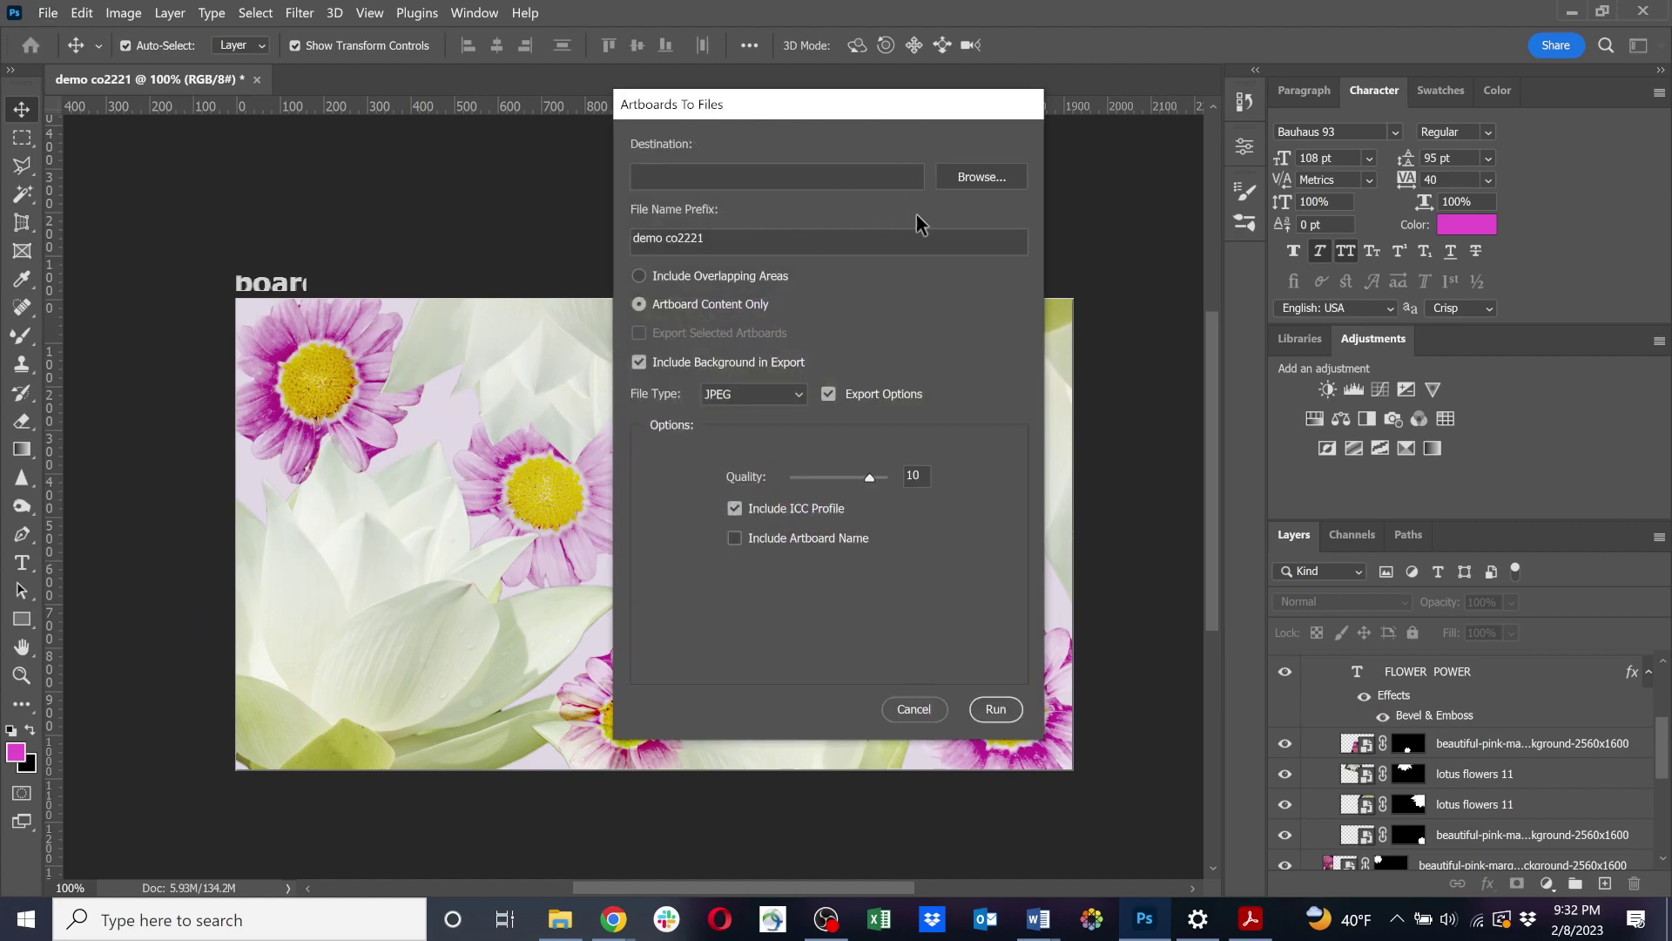
left_click(969, 174)
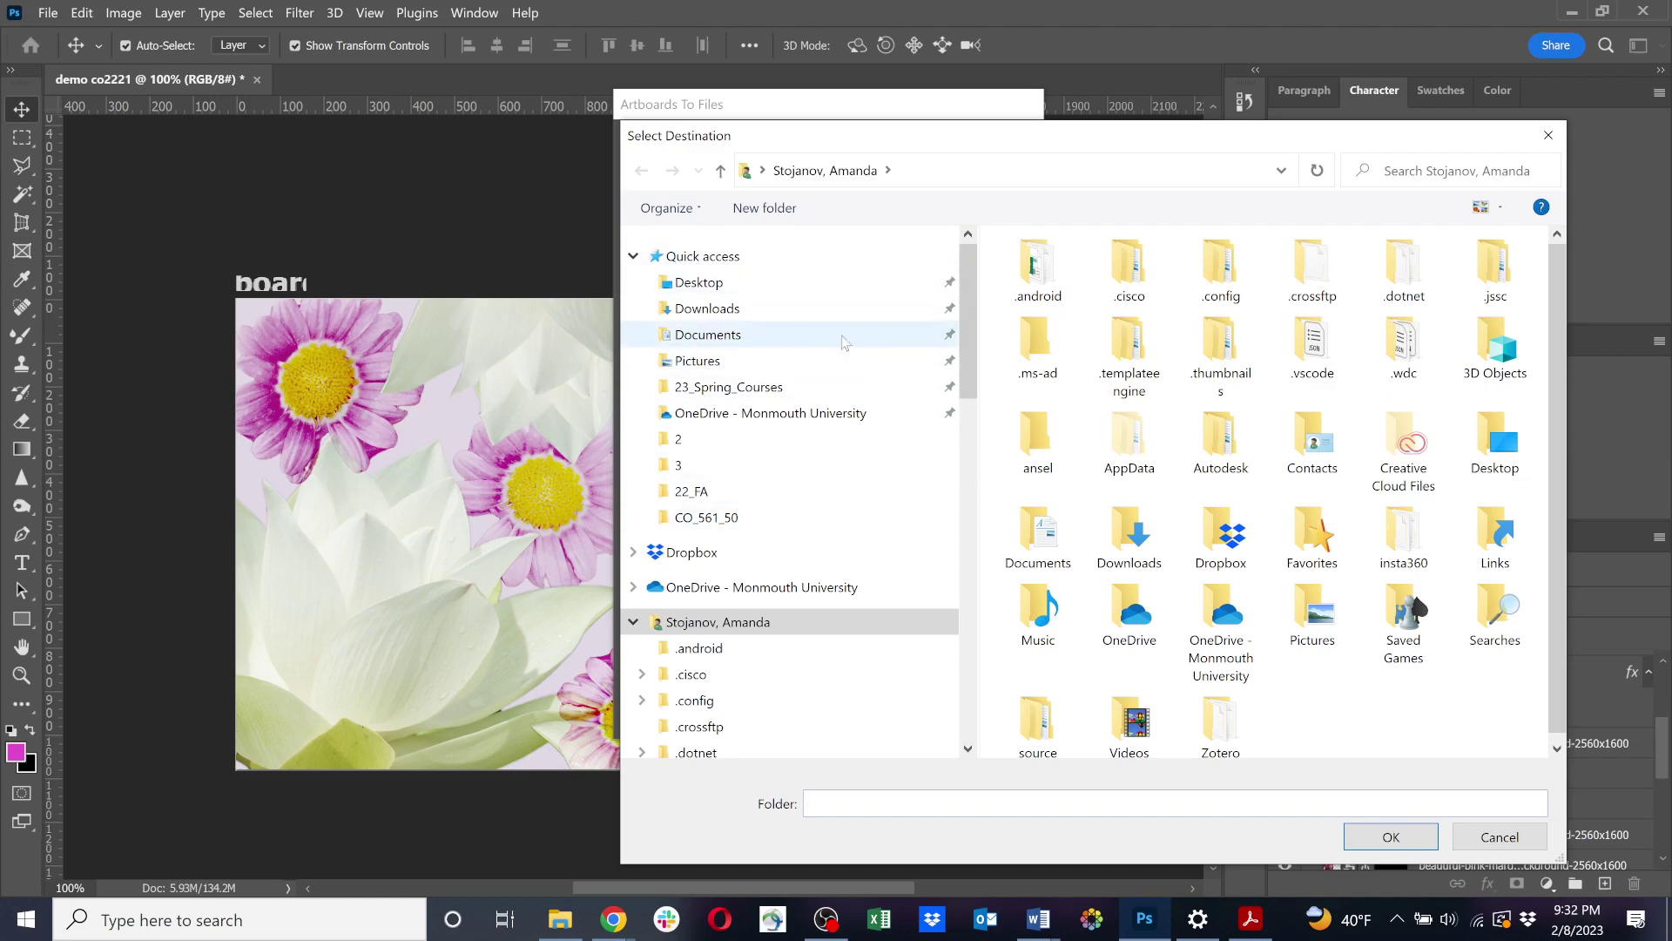
left_click(1500, 835)
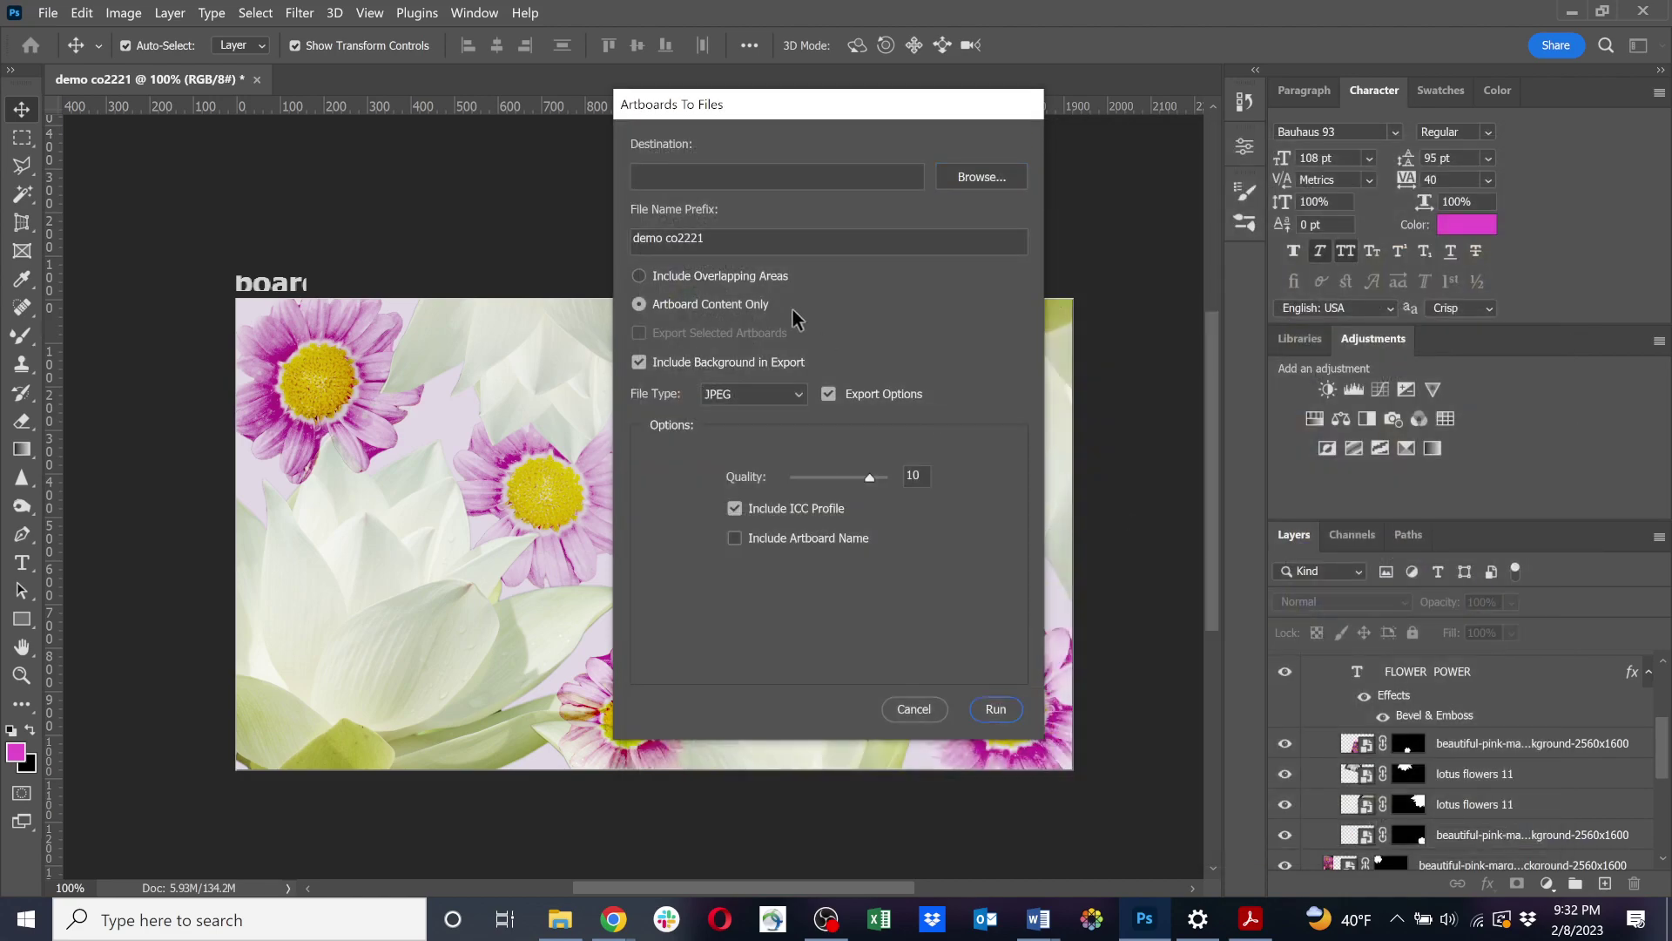
left_click(914, 708)
Save the document on the computer as demo co2221.psd in the Project 1 folder inside _CO221_Demo on the Desktop.
left_click(48, 13)
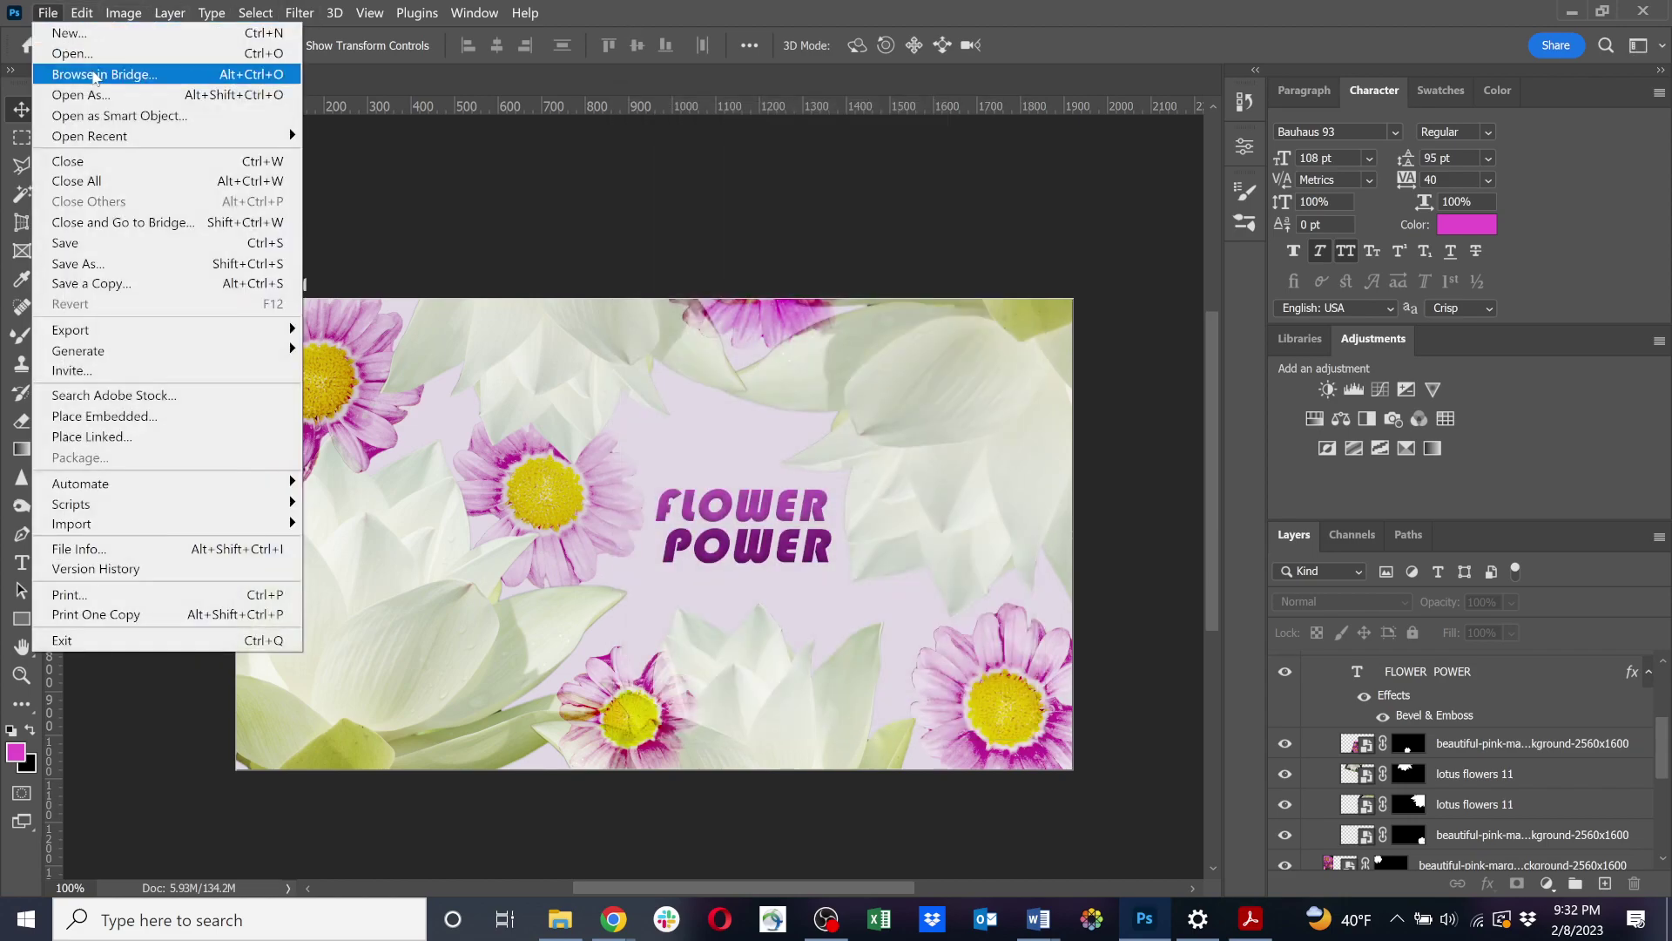
left_click(162, 269)
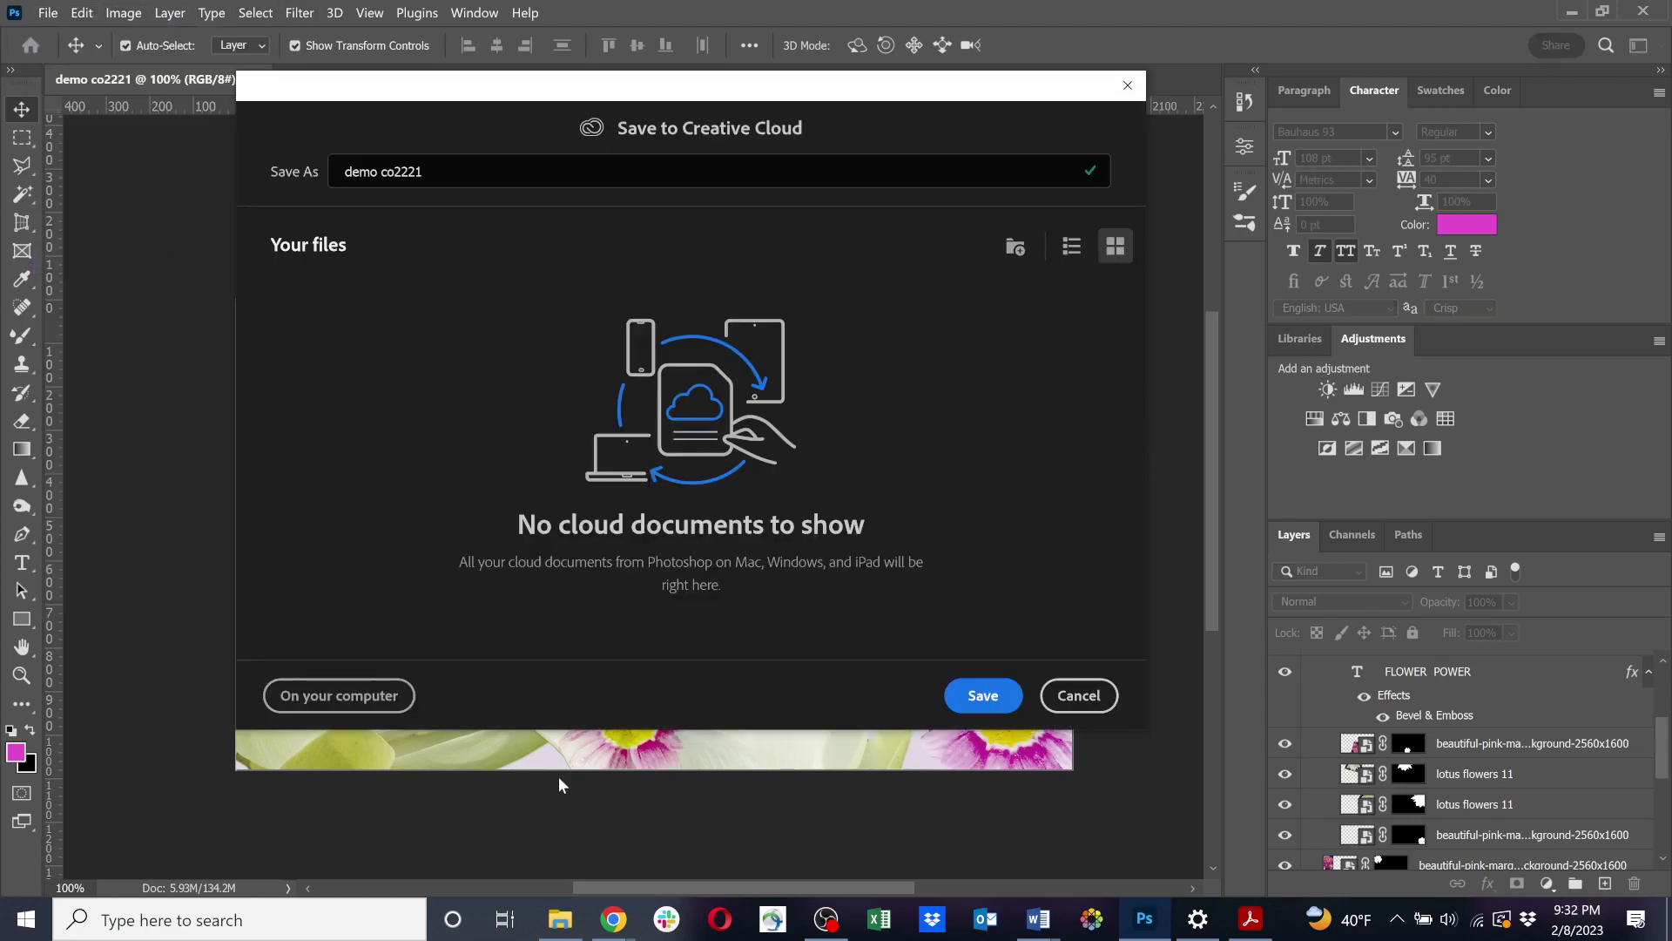
left_click(385, 688)
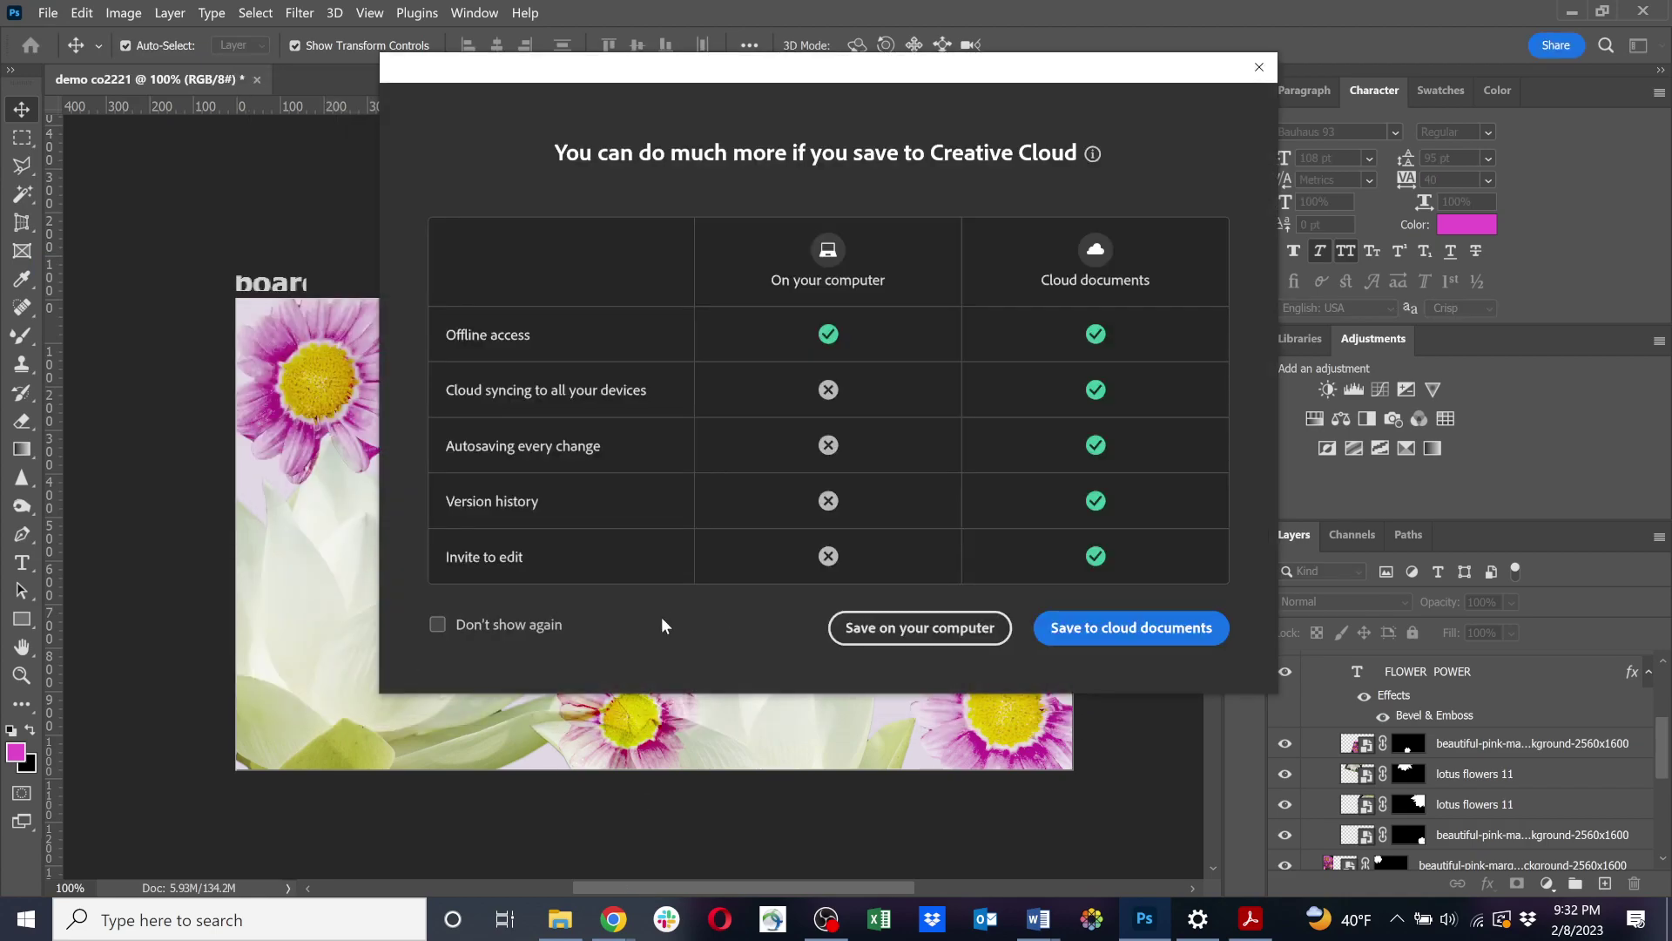
left_click(854, 627)
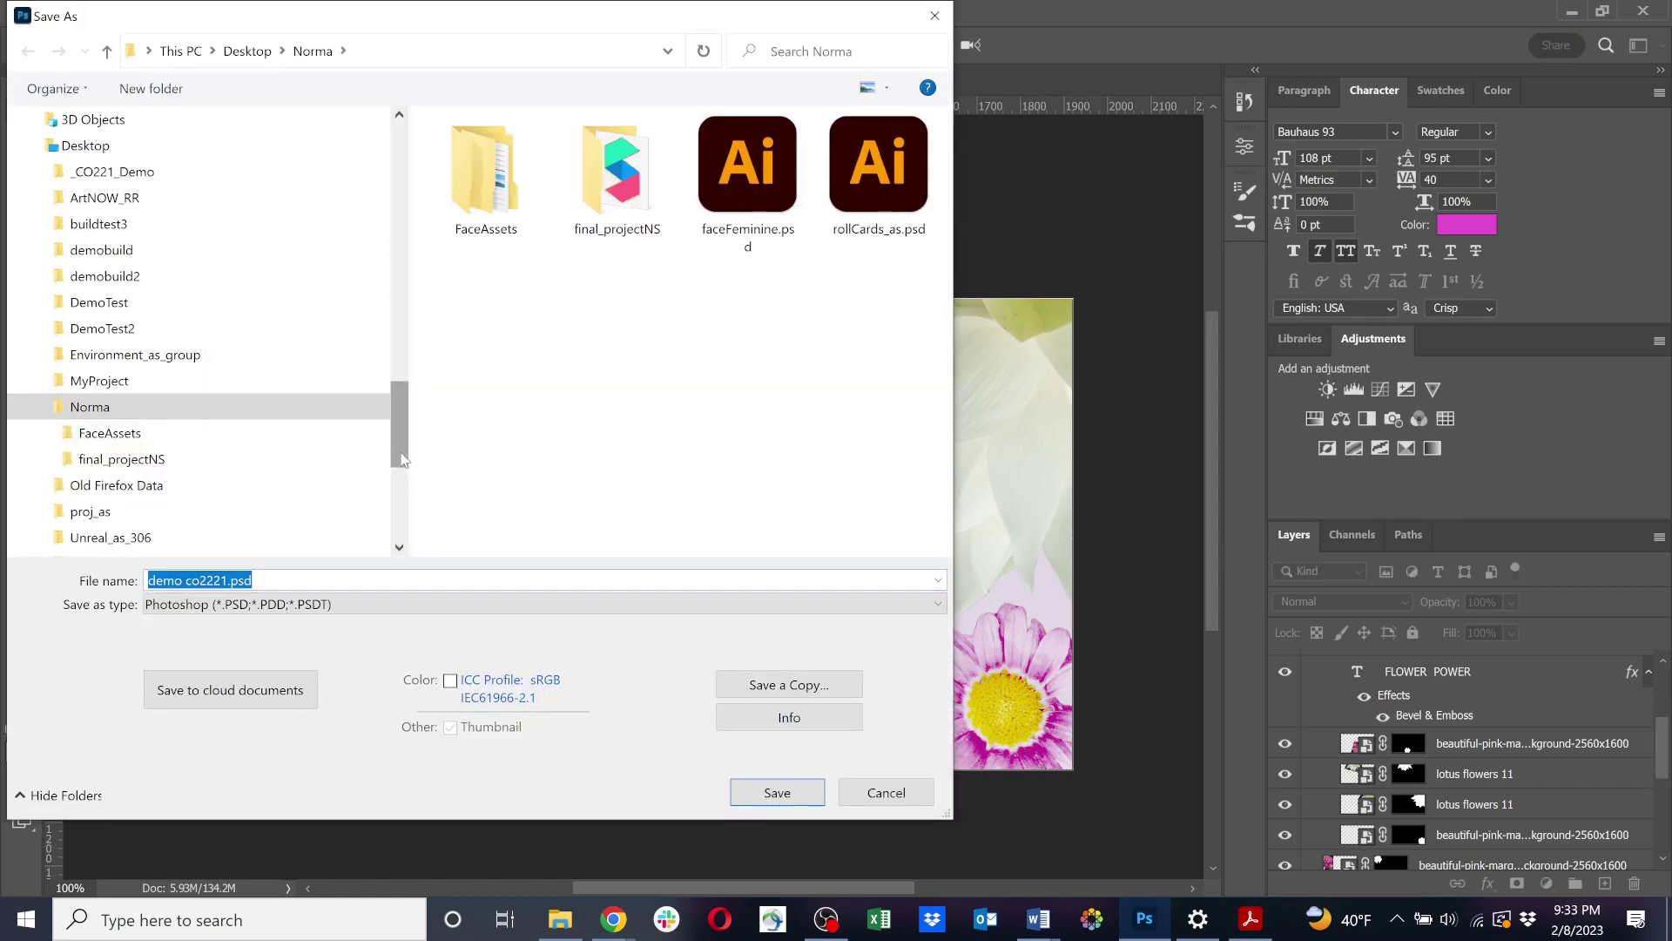
left_click_drag(402, 459, 397, 411)
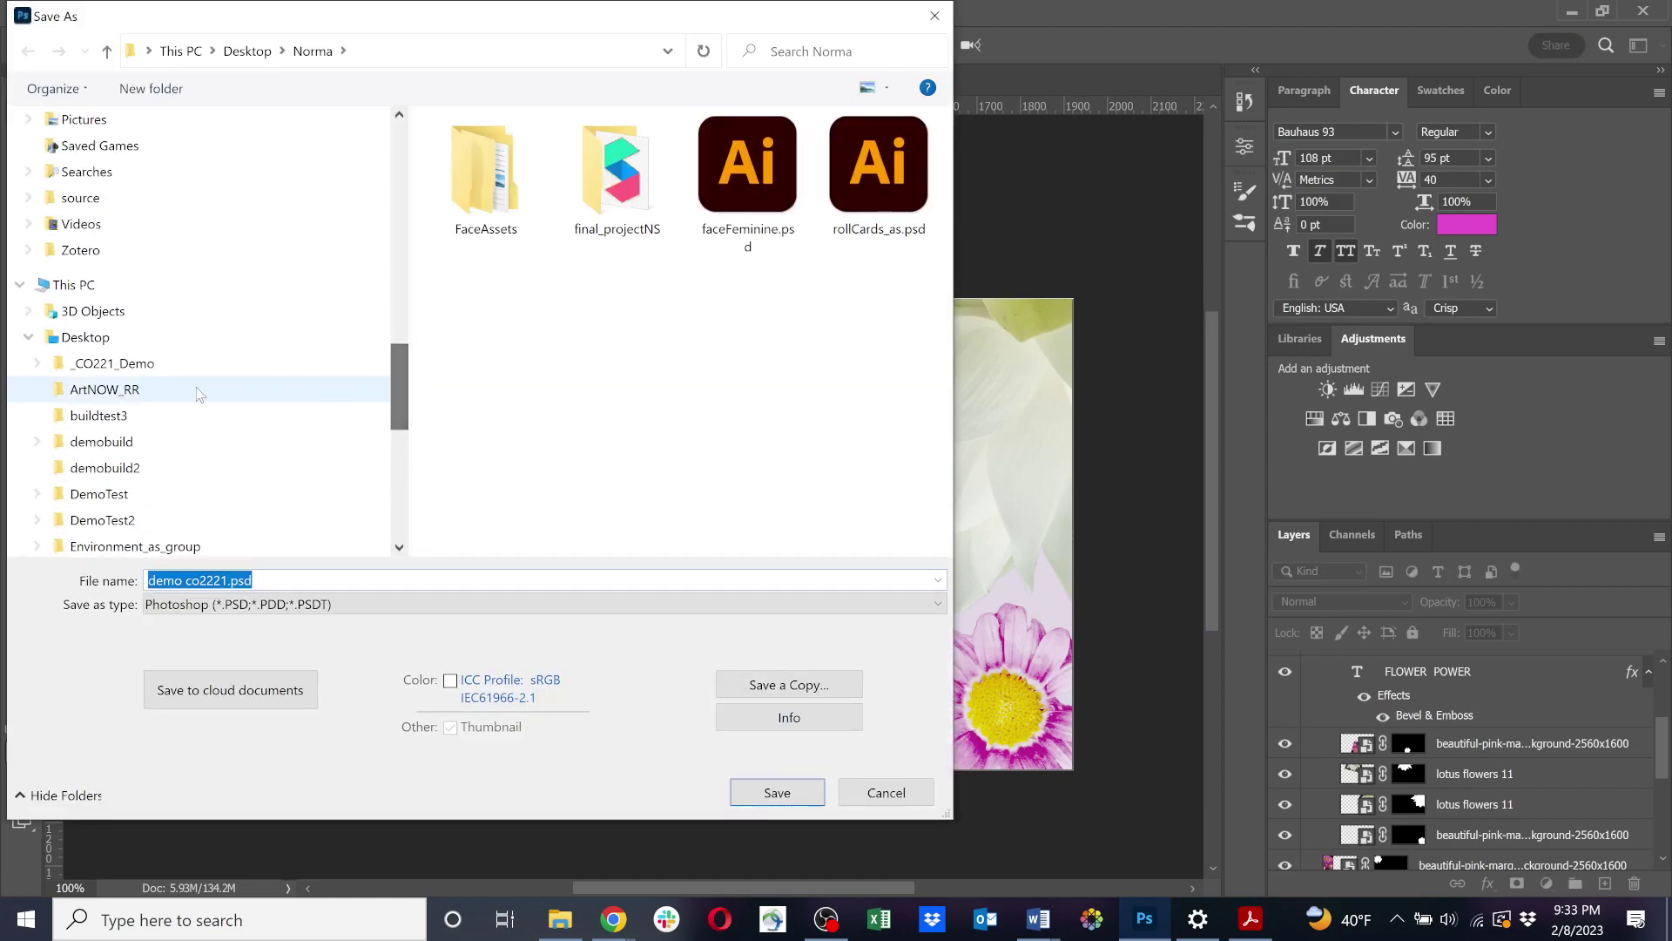
left_click(95, 366)
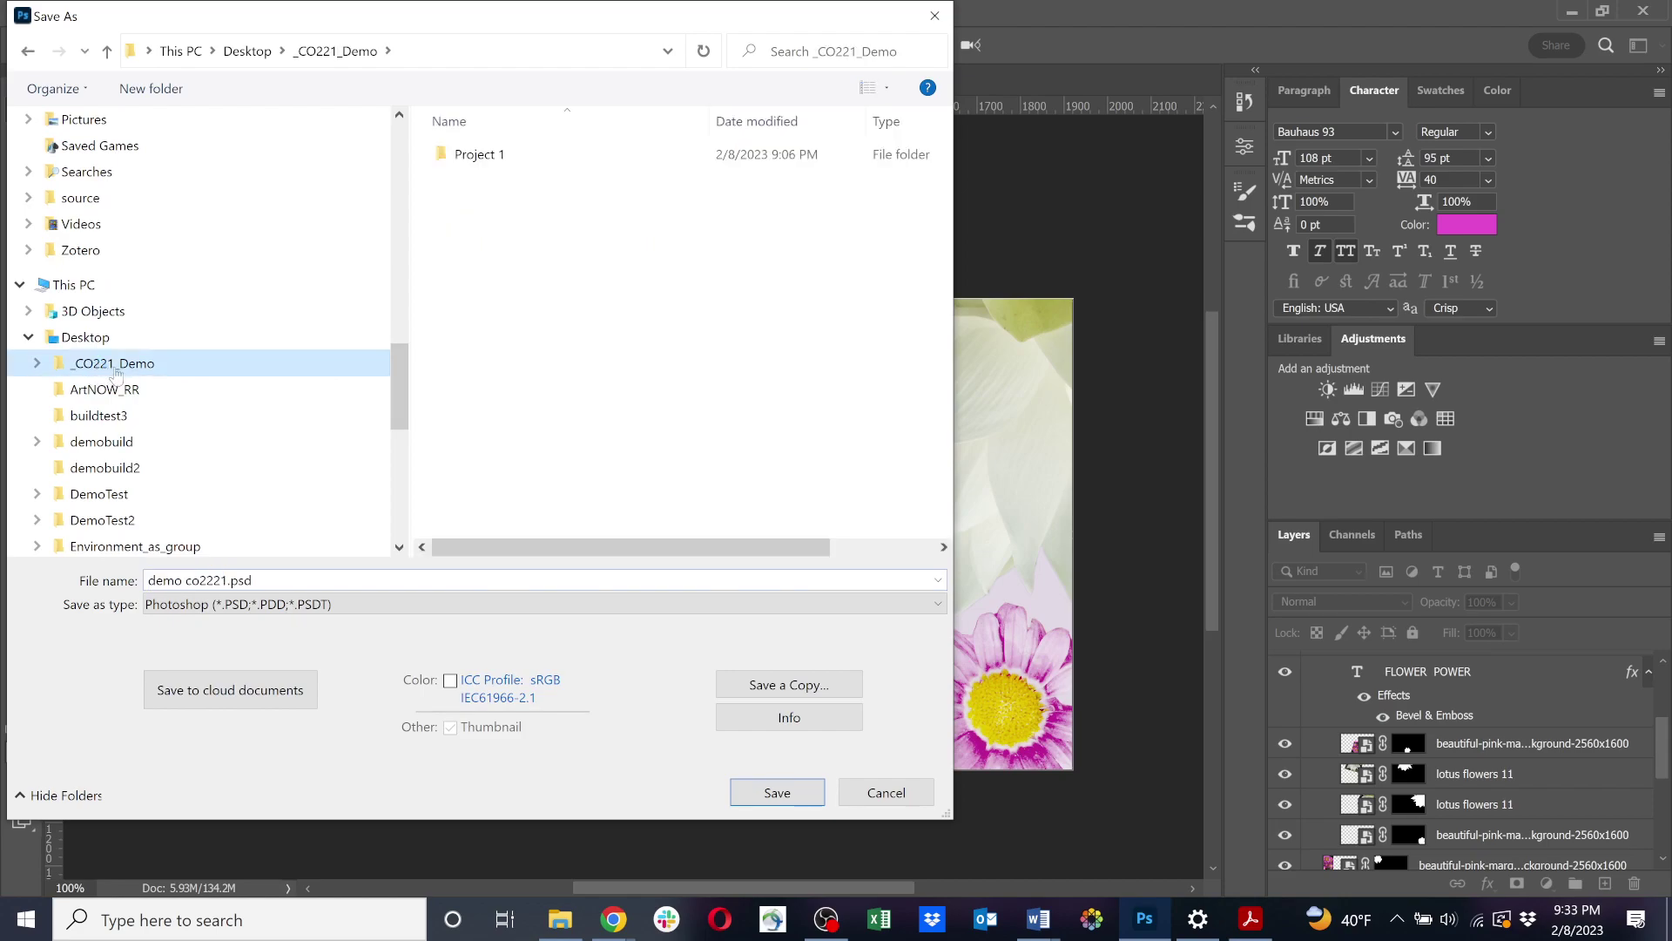
double_click(549, 152)
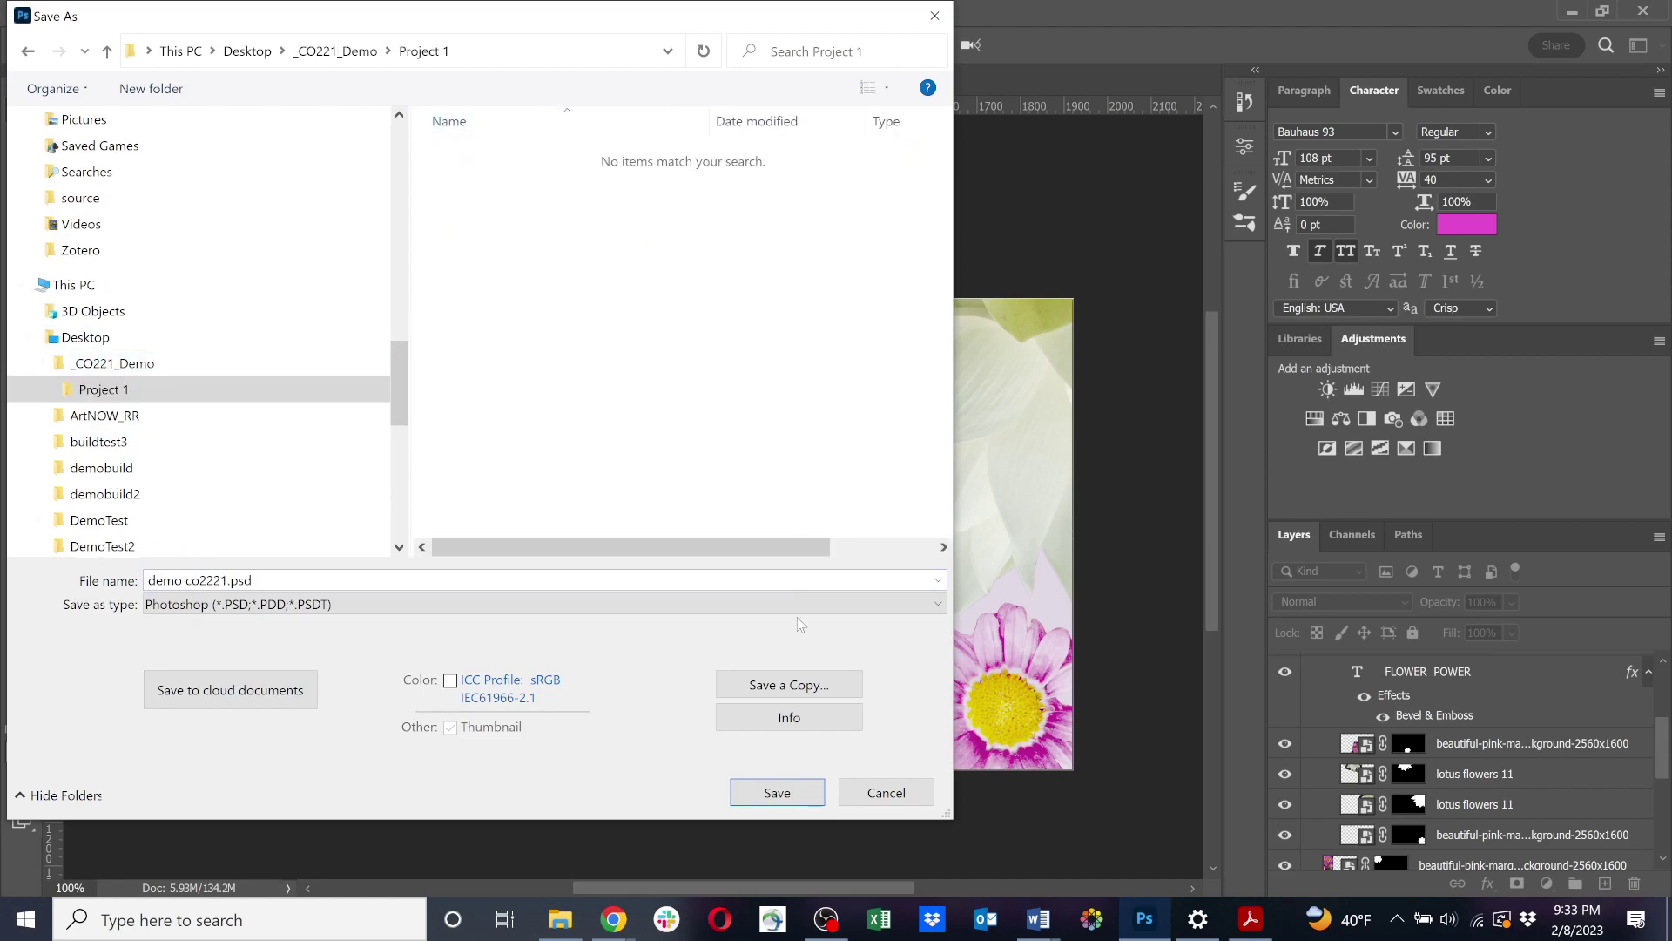
left_click(781, 792)
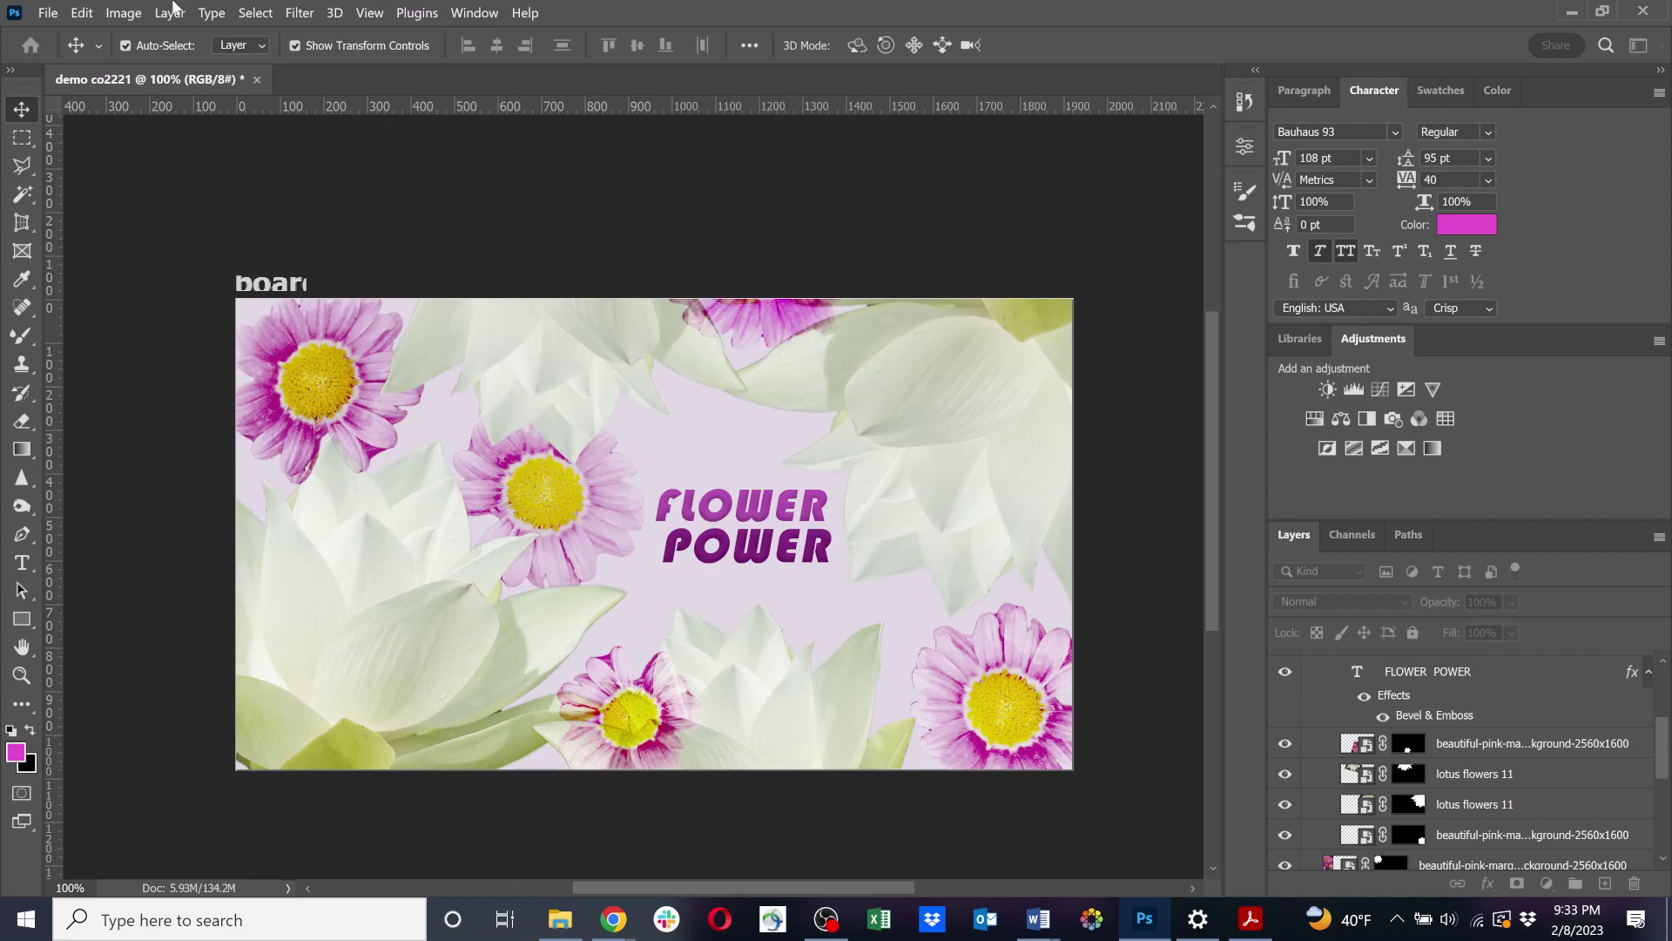
Quick-export the artboard as Artboard 1.png into the Project 1 folder inside _CO221_Demo on the Desktop.
left_click(49, 14)
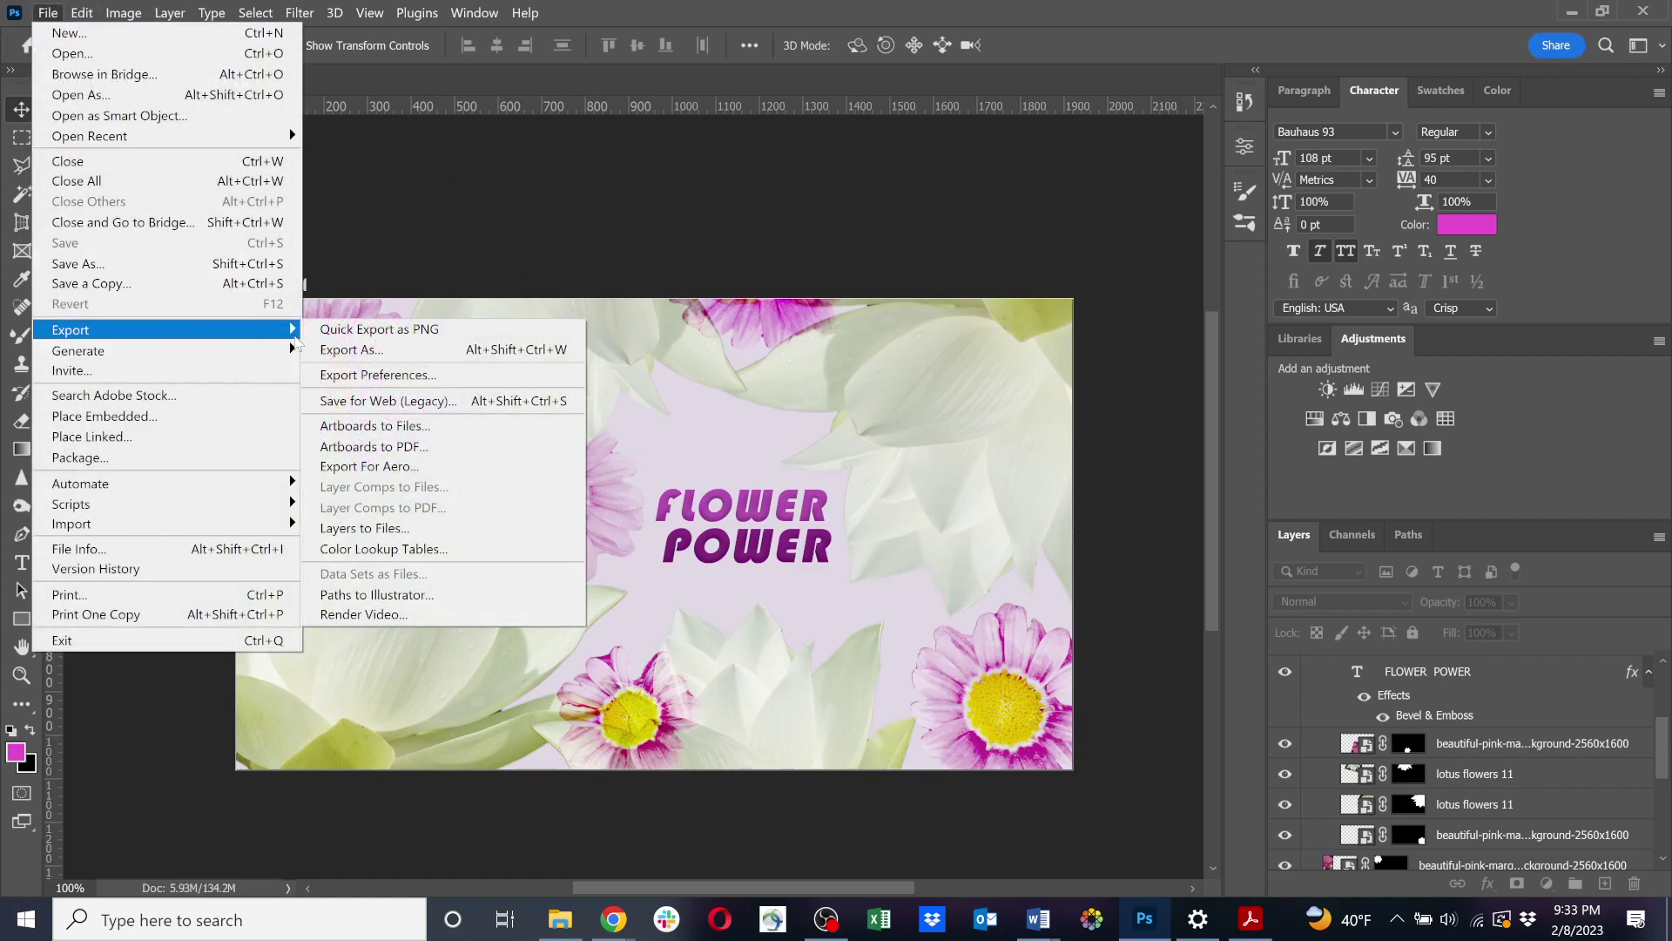
left_click(349, 331)
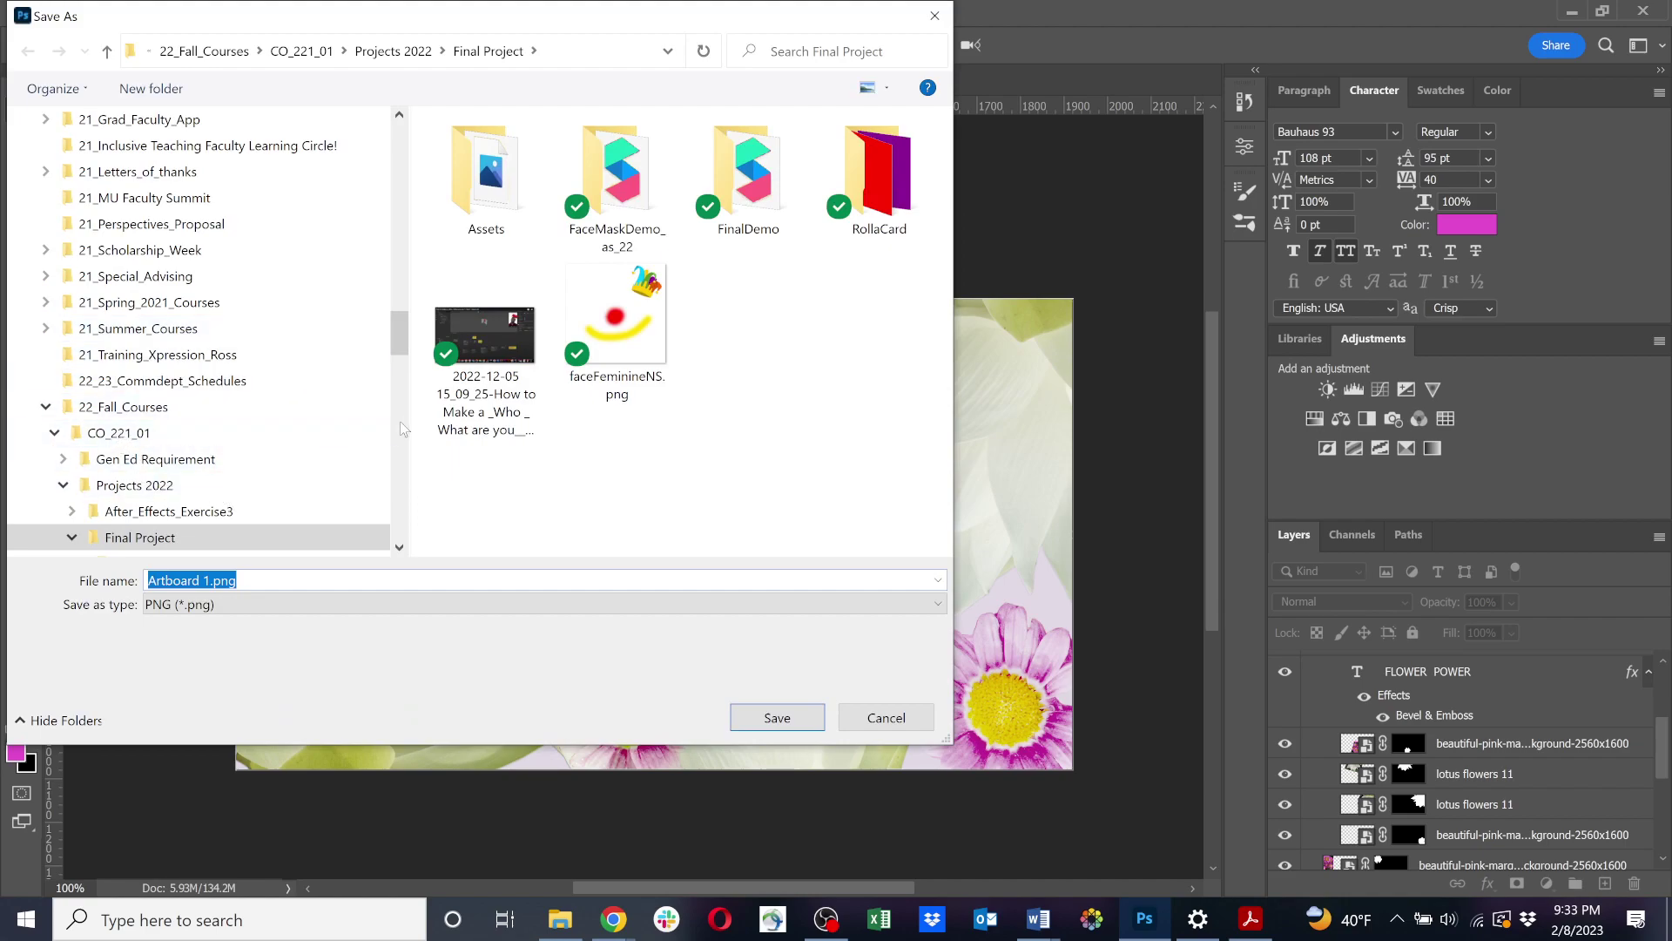
left_click_drag(401, 337, 417, 195)
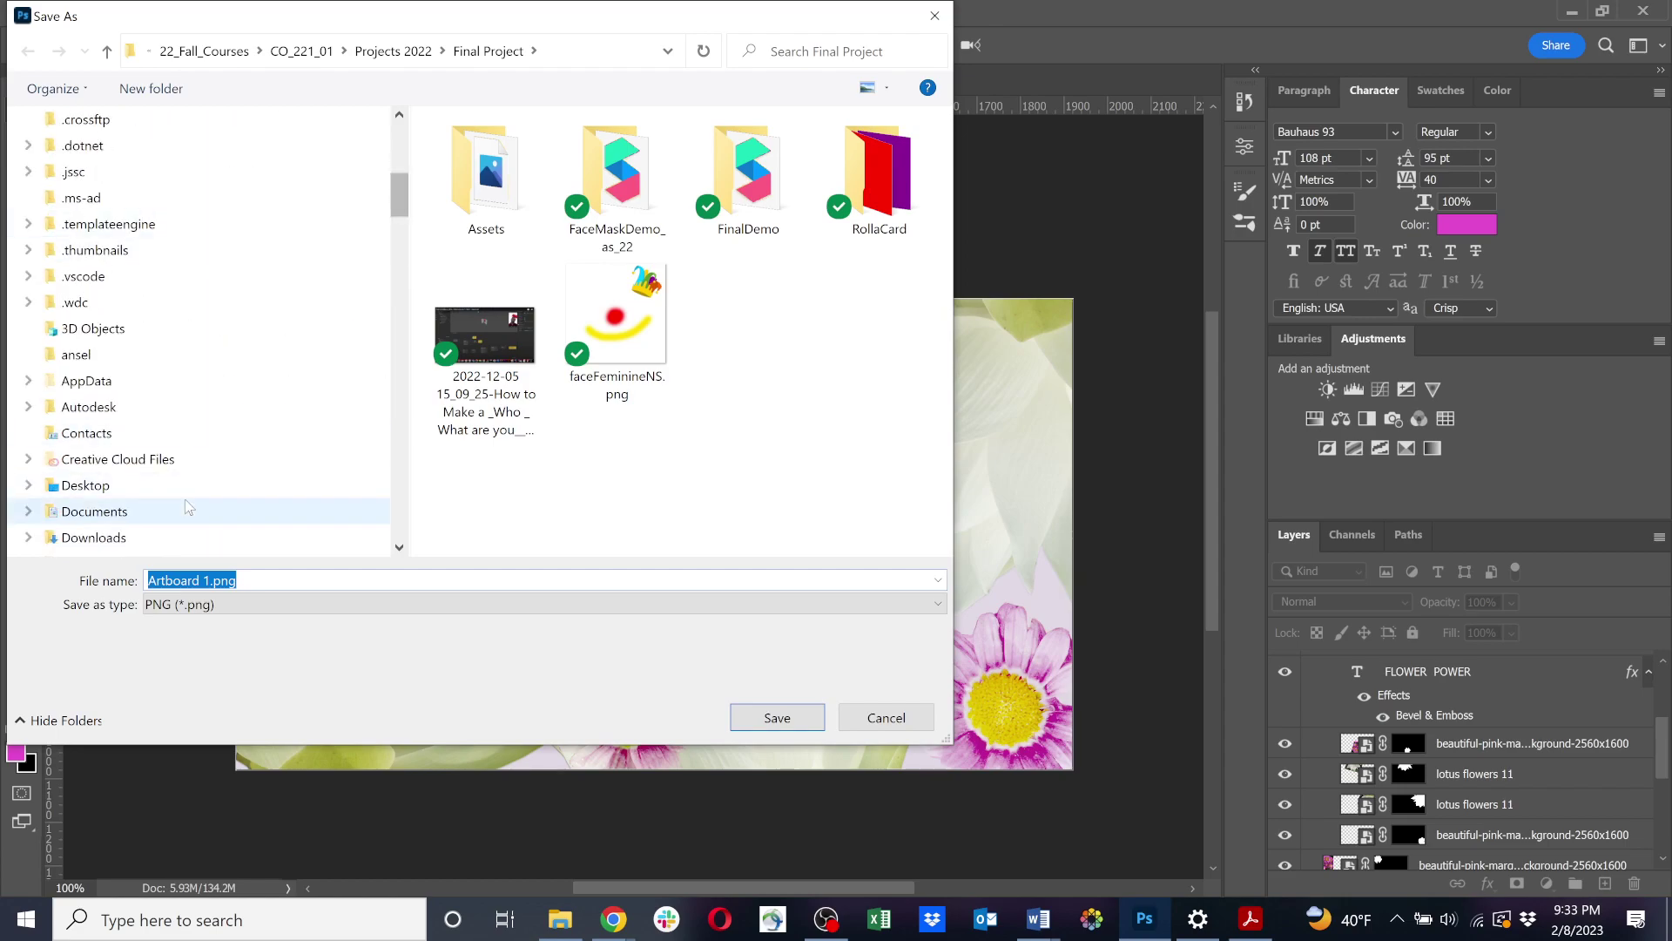
left_click(150, 488)
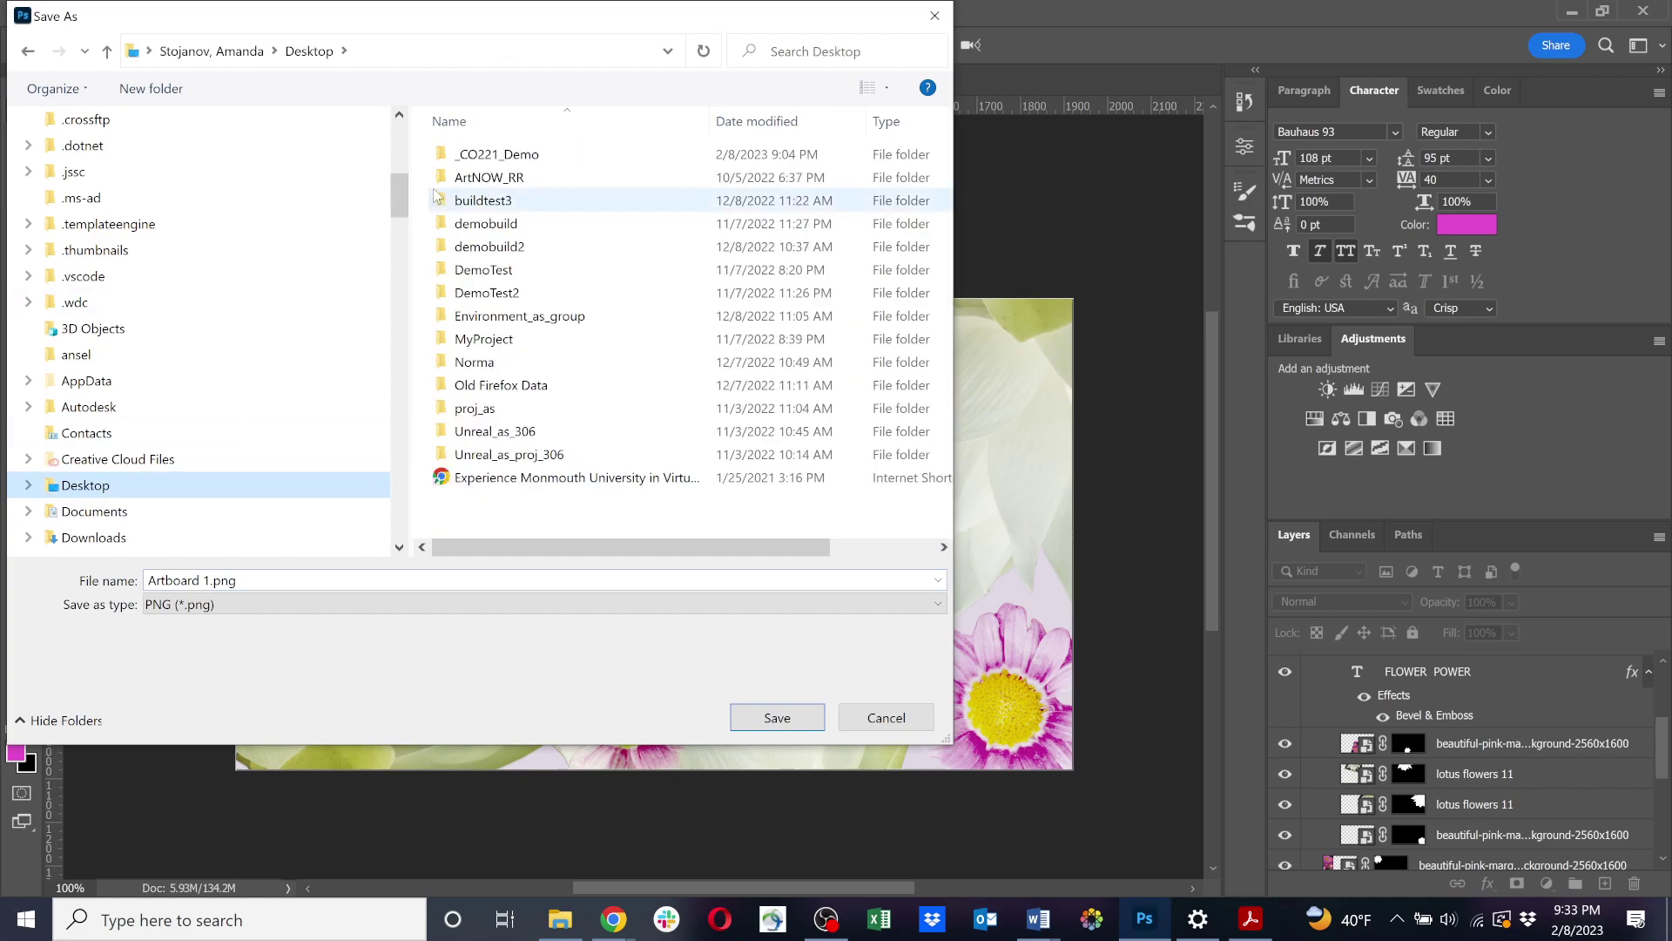
left_click(469, 162)
double_click(469, 162)
double_click(471, 159)
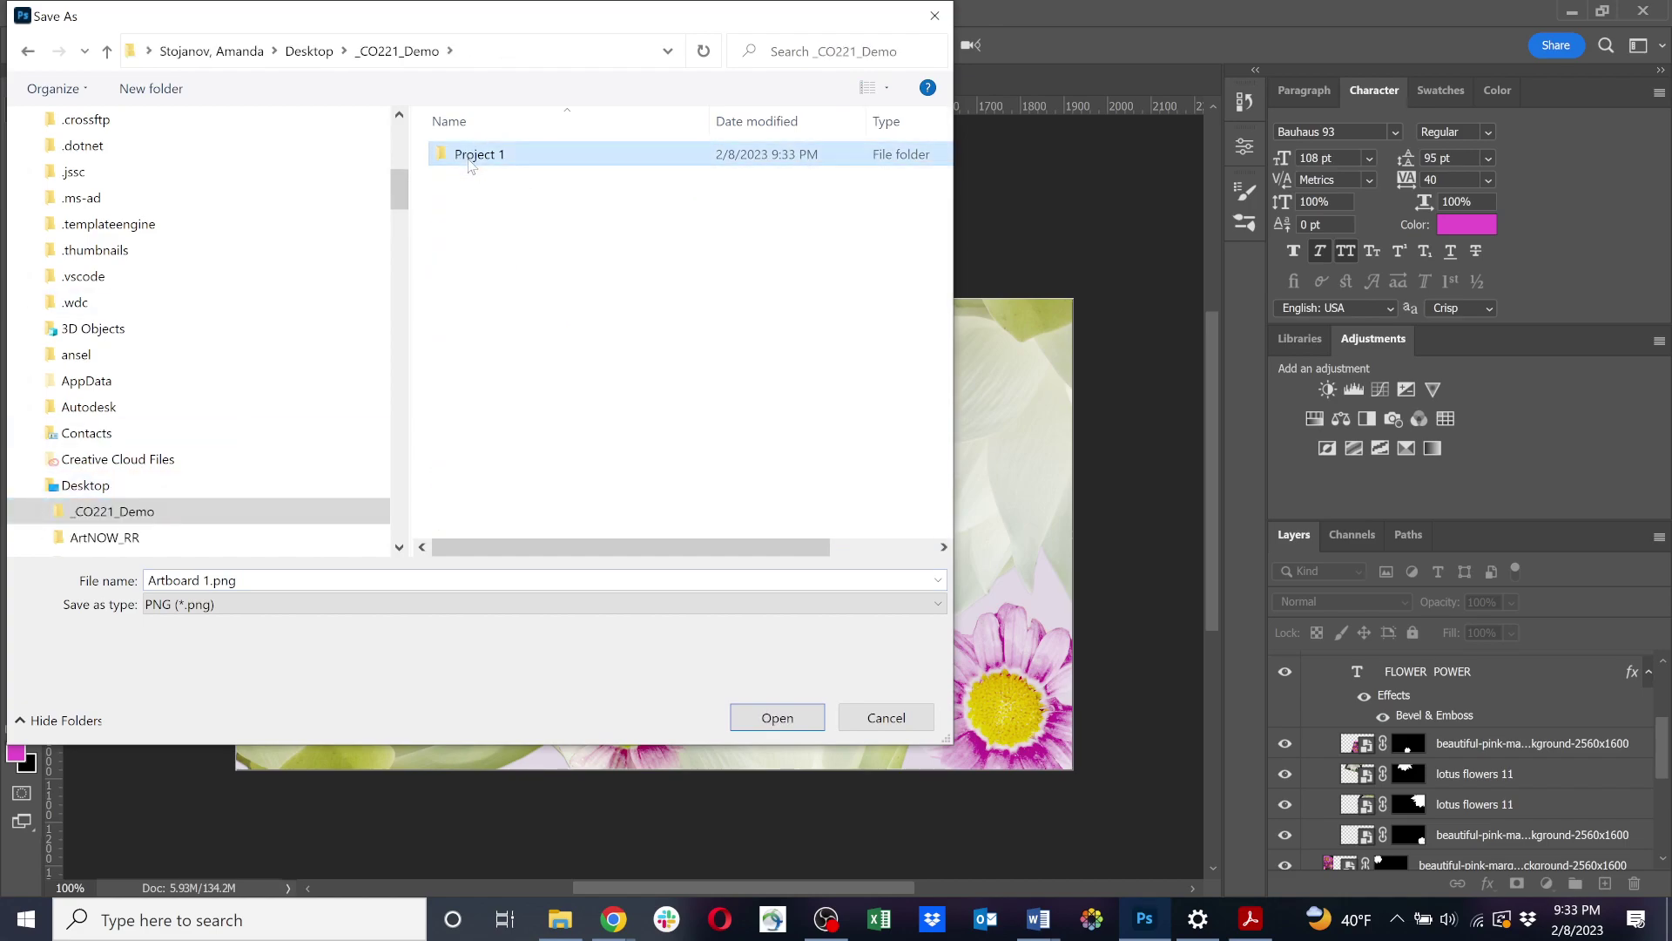
left_click(771, 719)
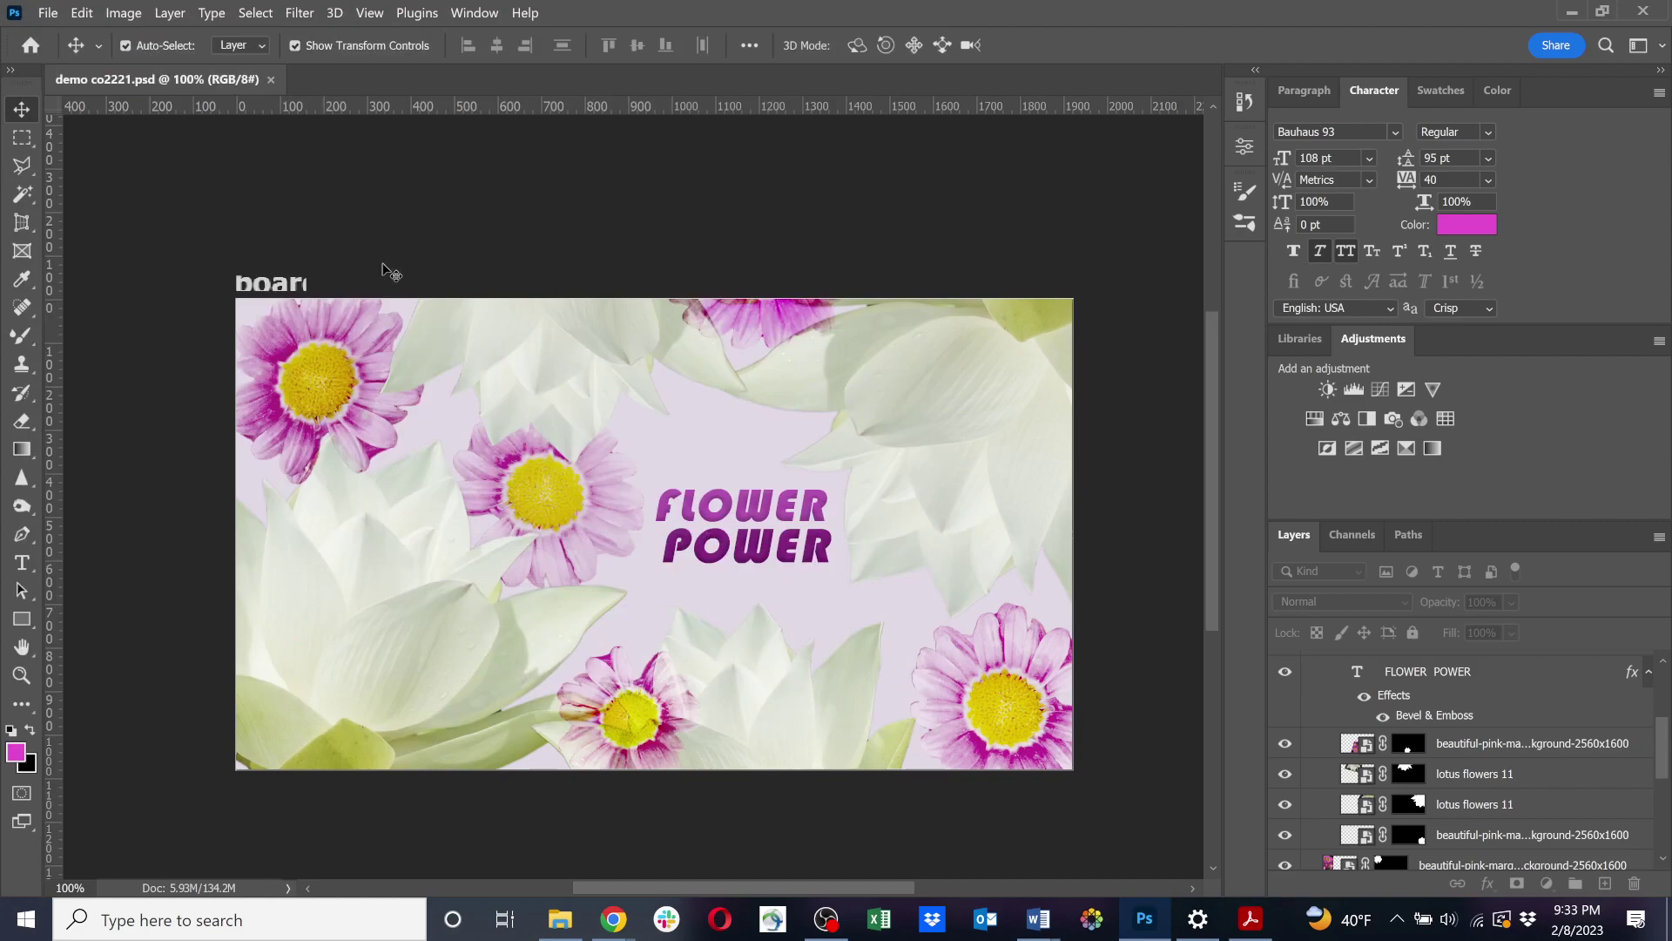
Select Artboard 1 with the Artboard tool and check which layer commands are available for it.
key("ctrl+minus")
key("ctrl+minus")
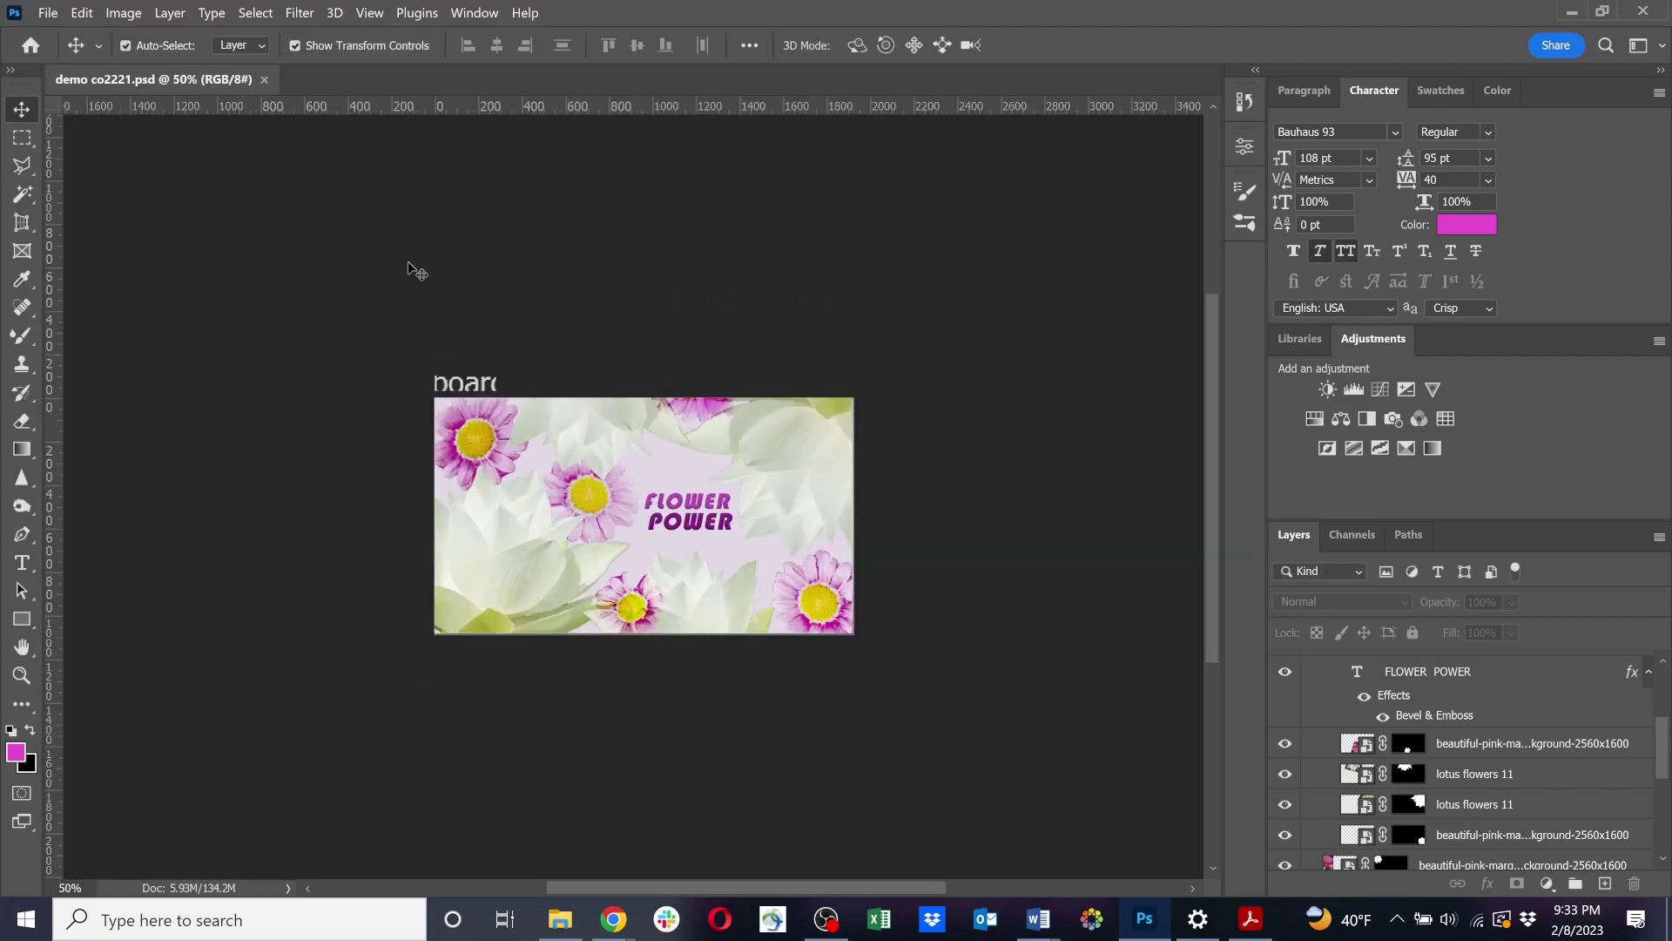
left_click_drag(463, 355, 309, 350)
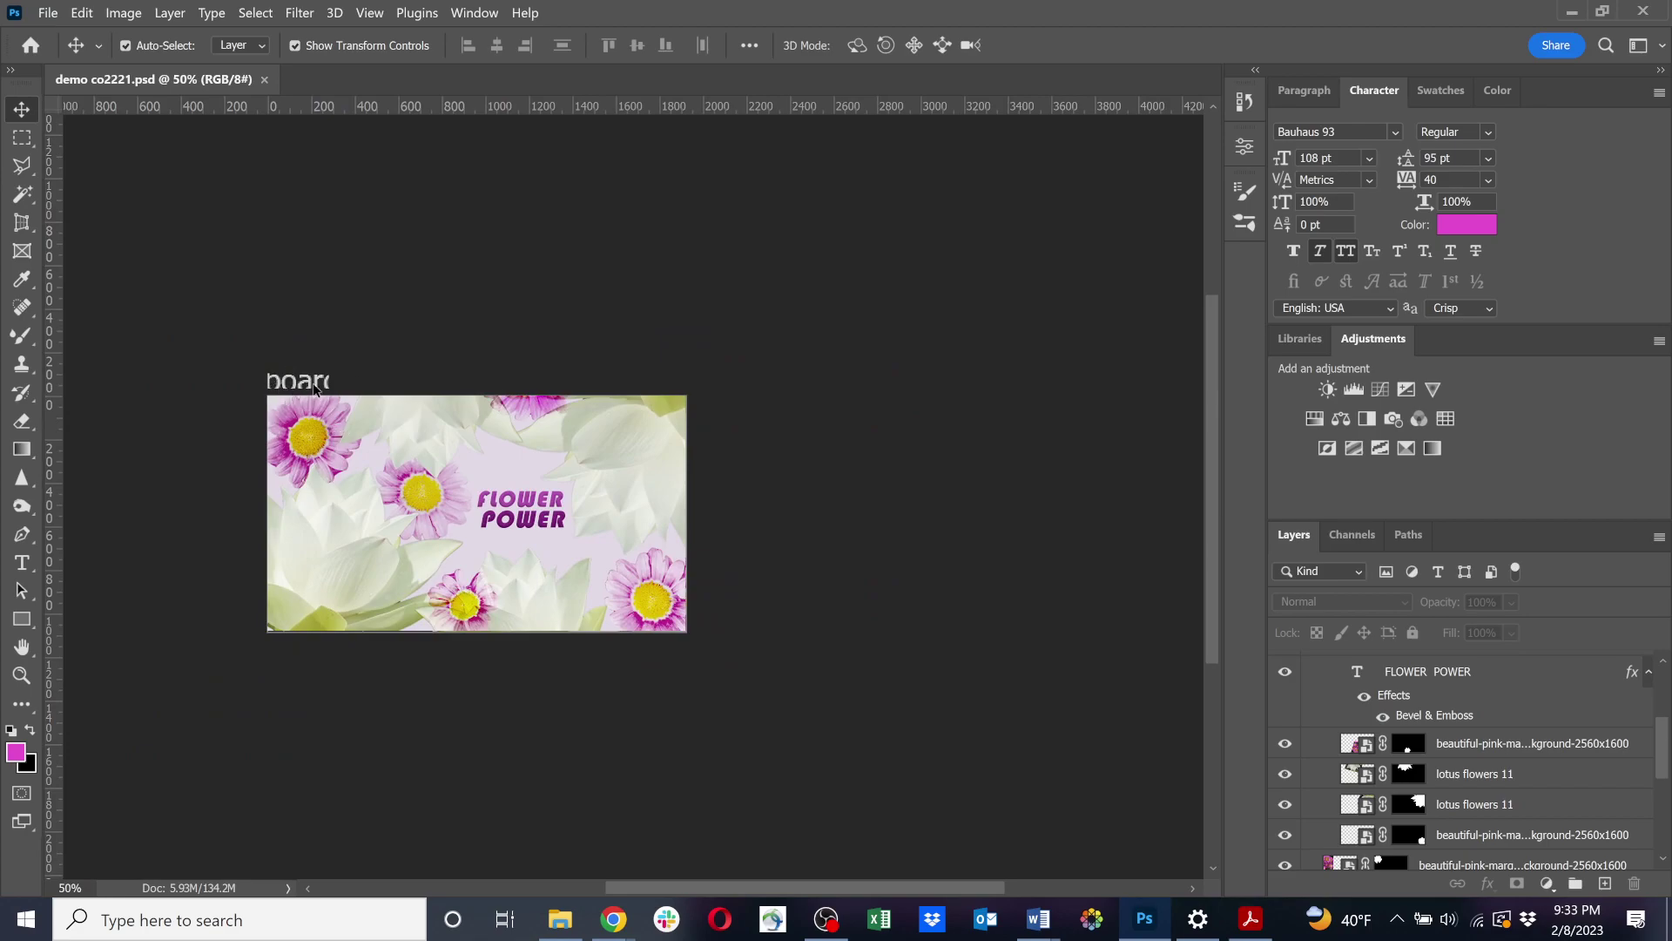
left_click(296, 386)
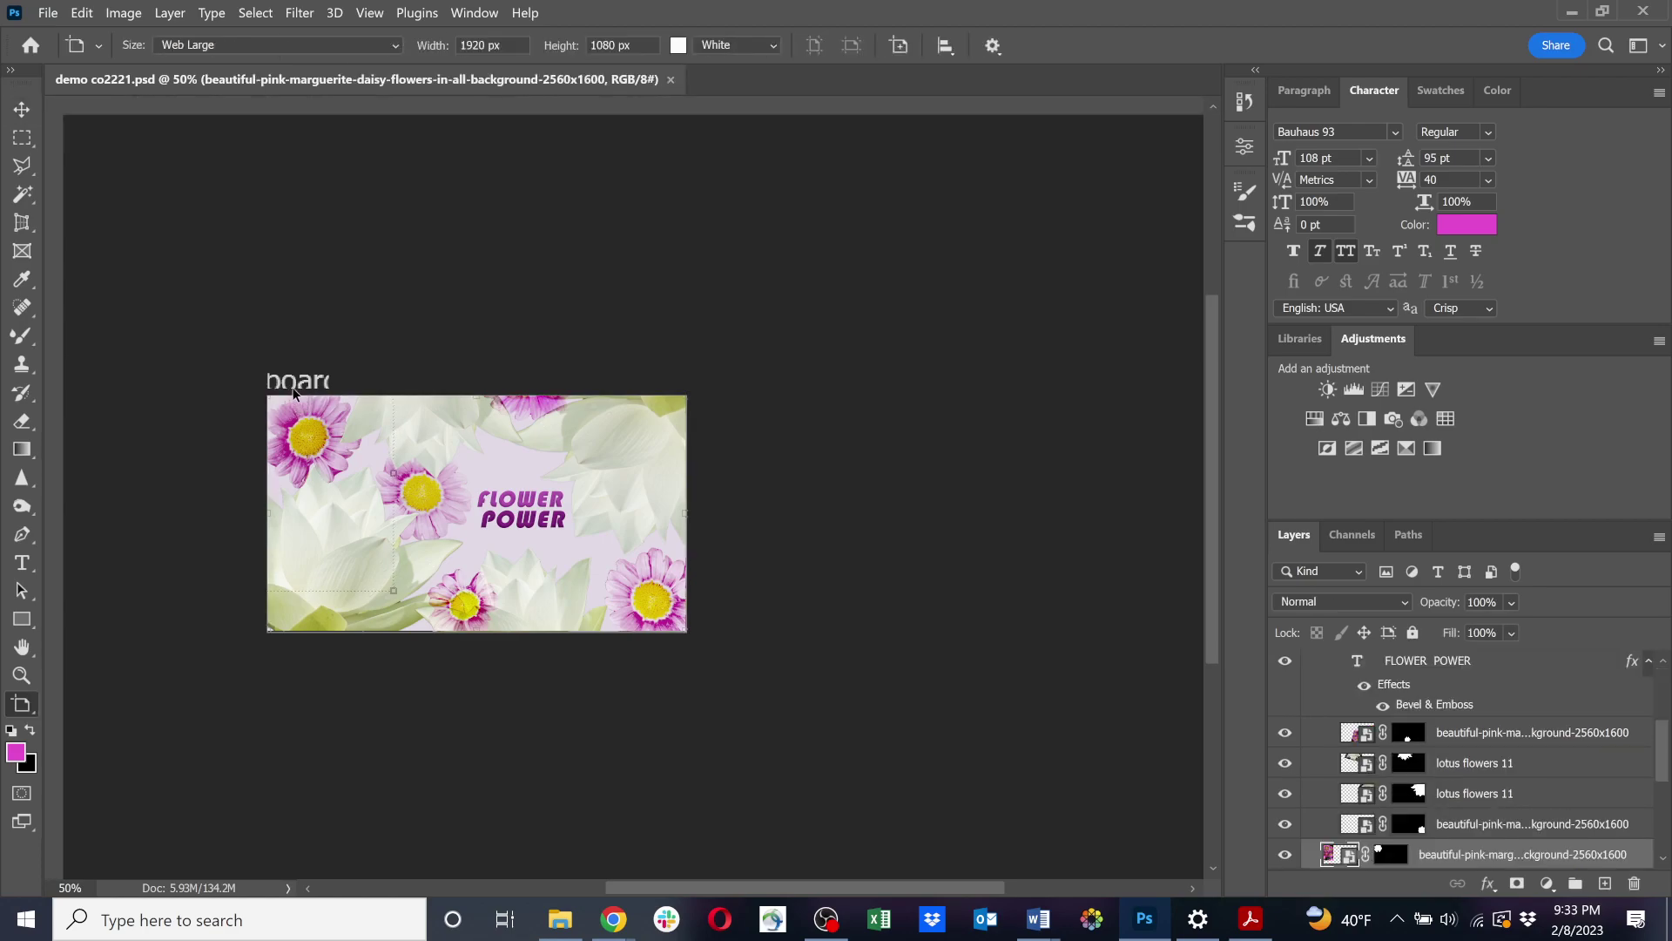
right_click(297, 387)
left_click(286, 382)
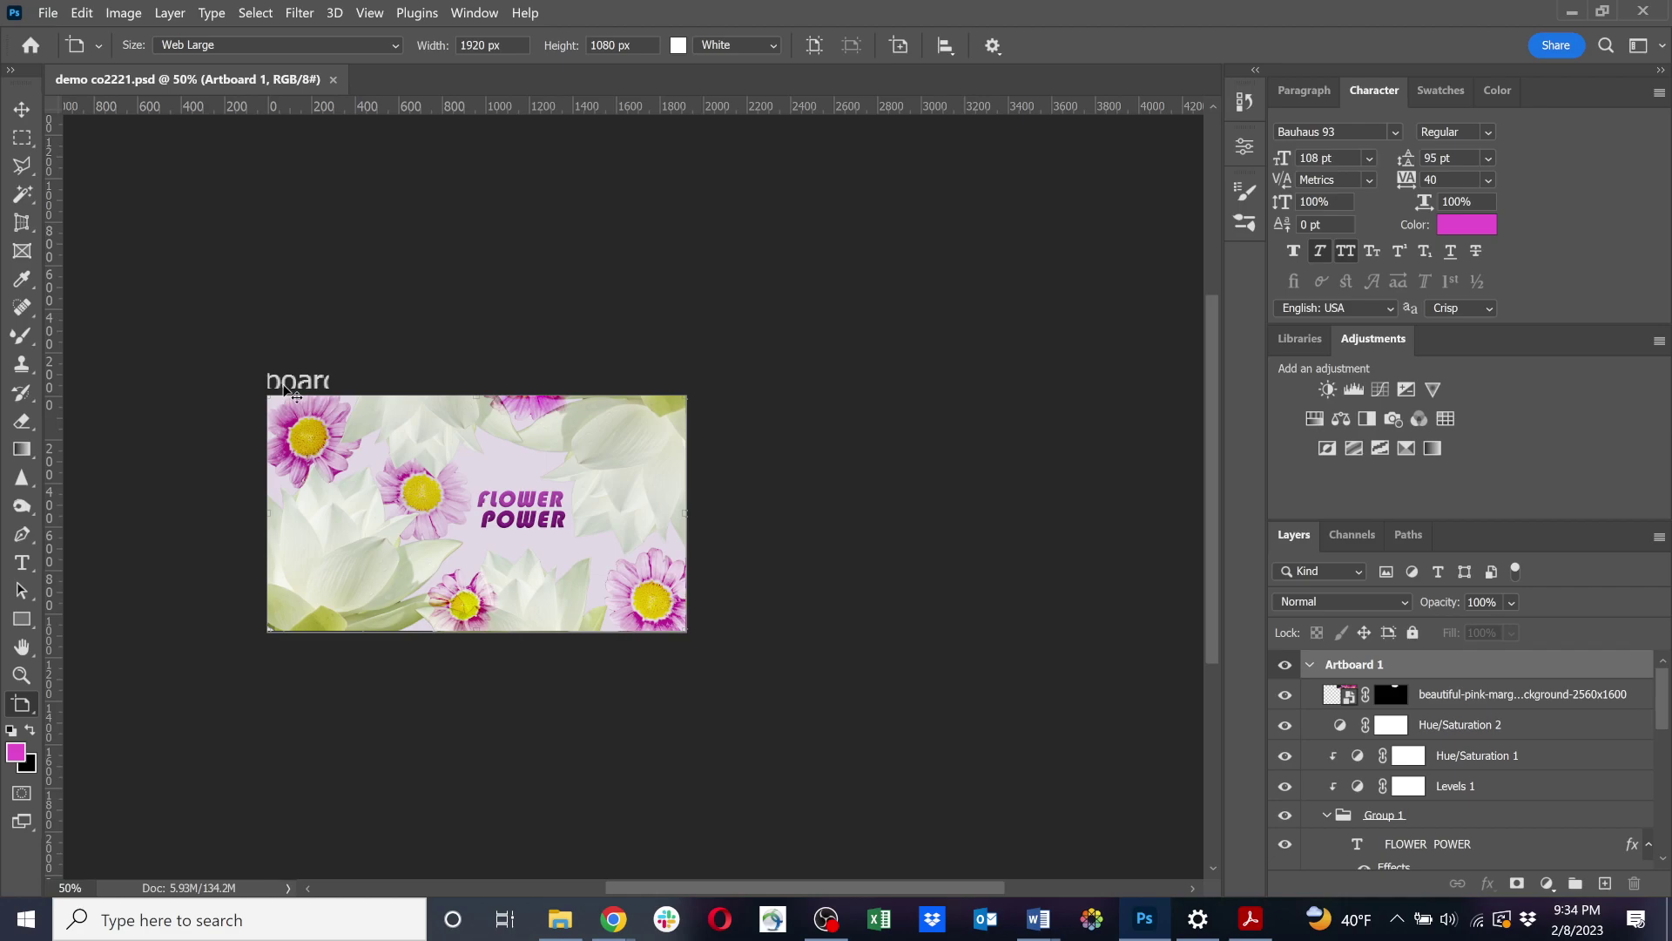
right_click(1484, 669)
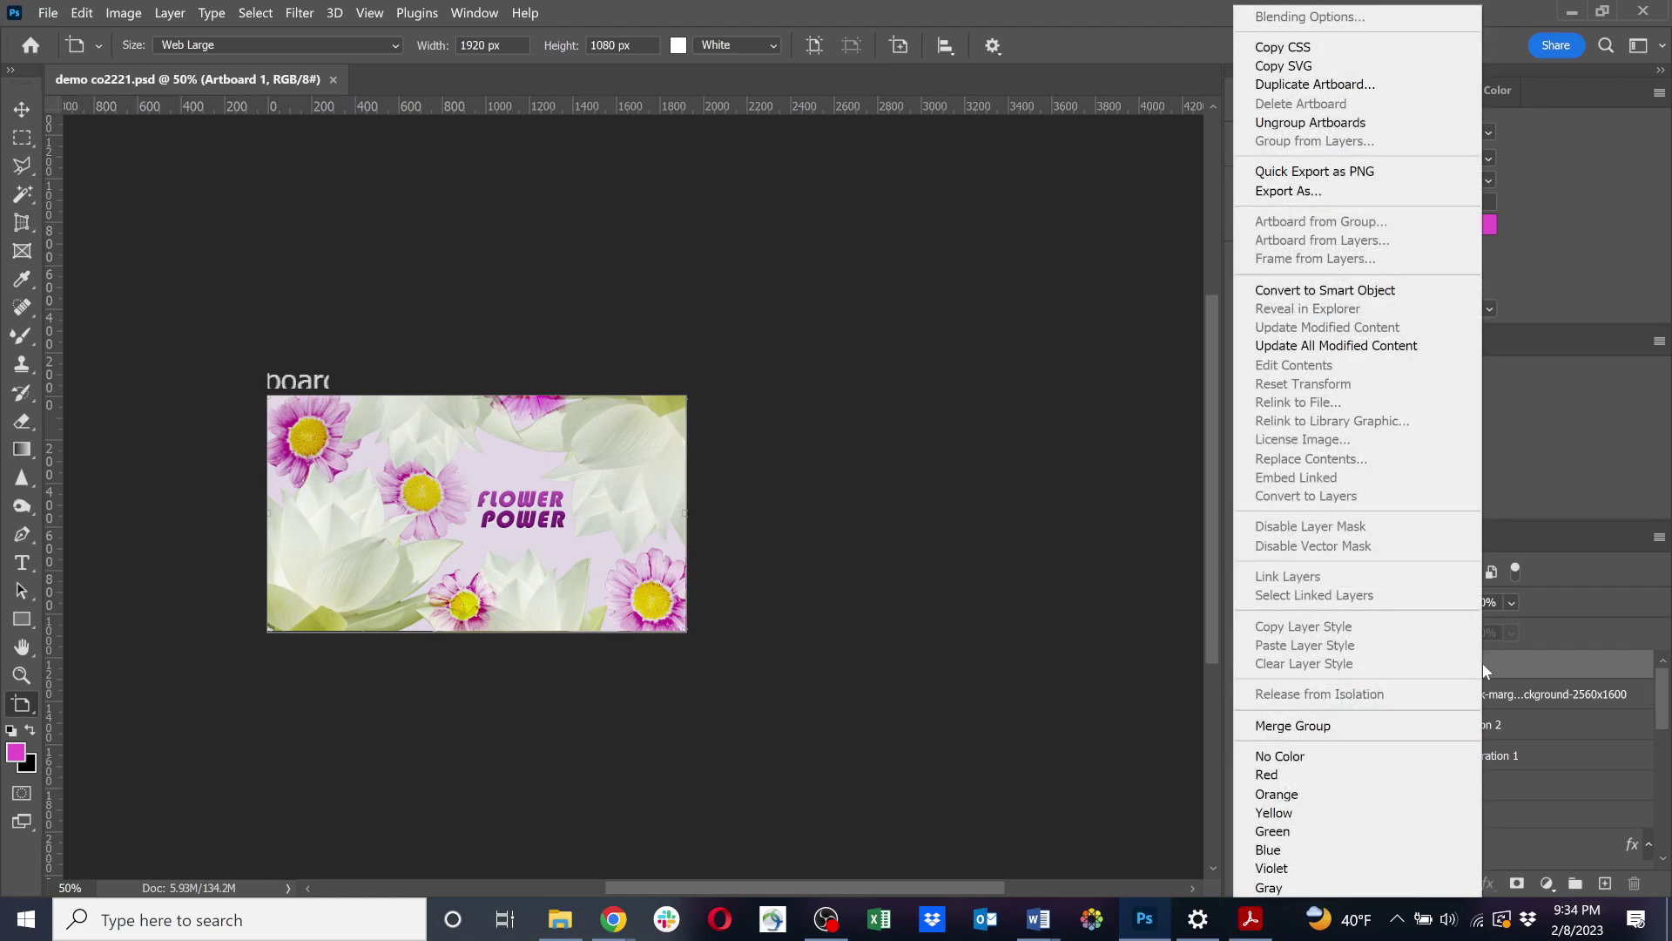
left_click(1538, 669)
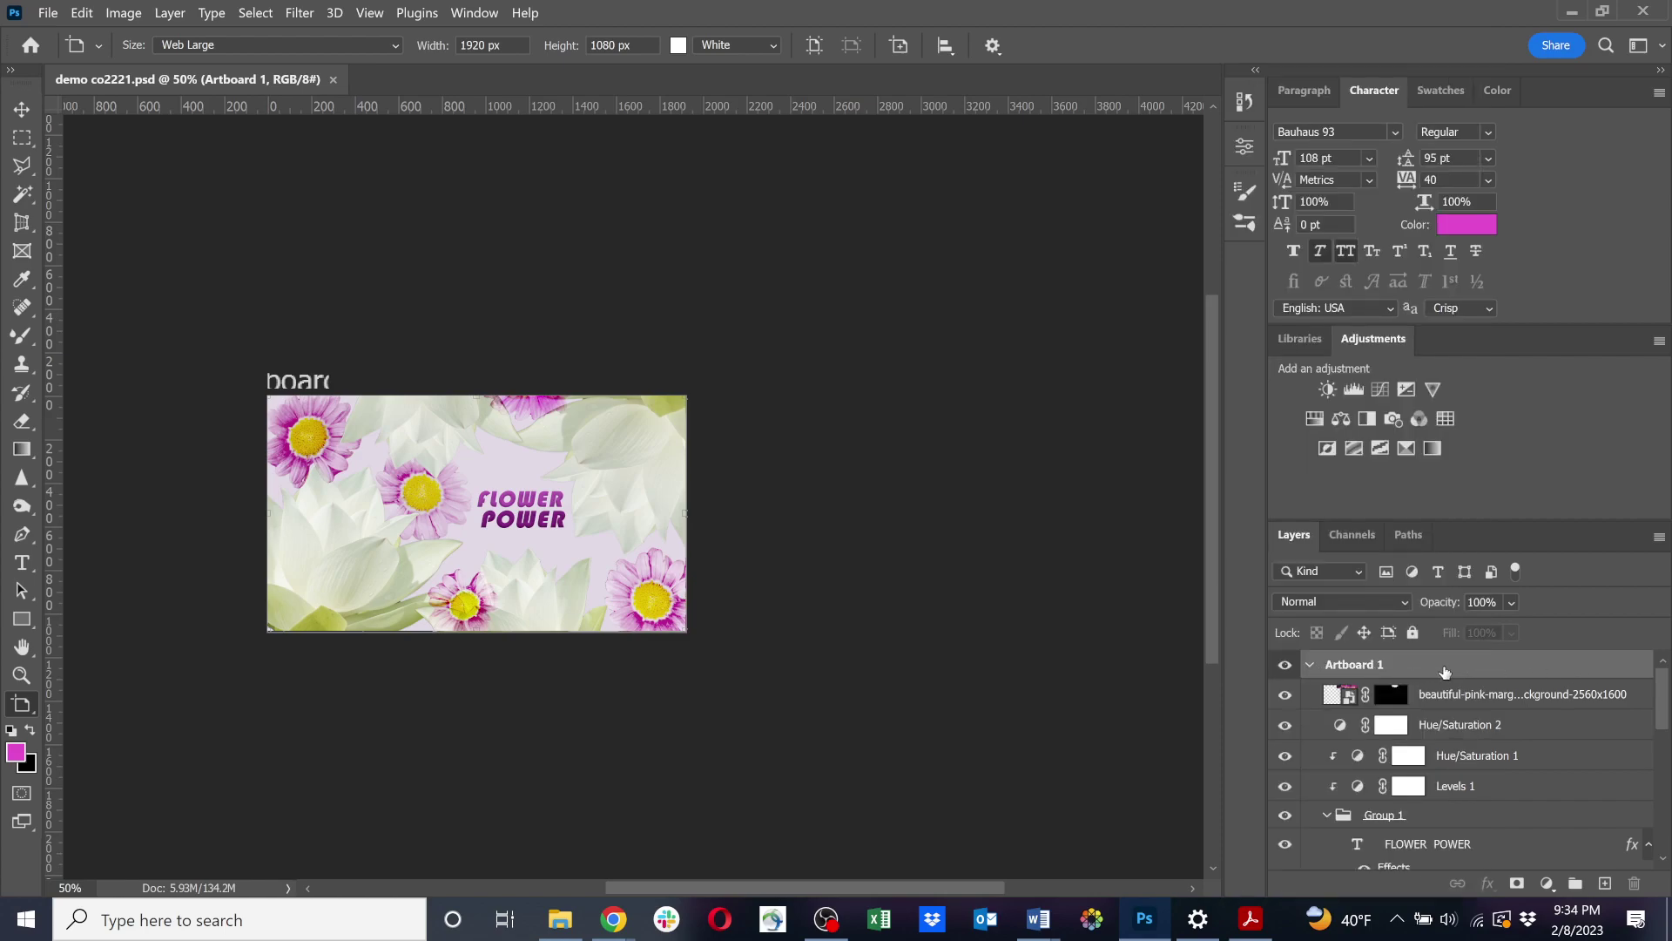
Duplicate Artboard 1 to make a second version of the floral composition beside the original.
right_click(1445, 671)
left_click(1318, 85)
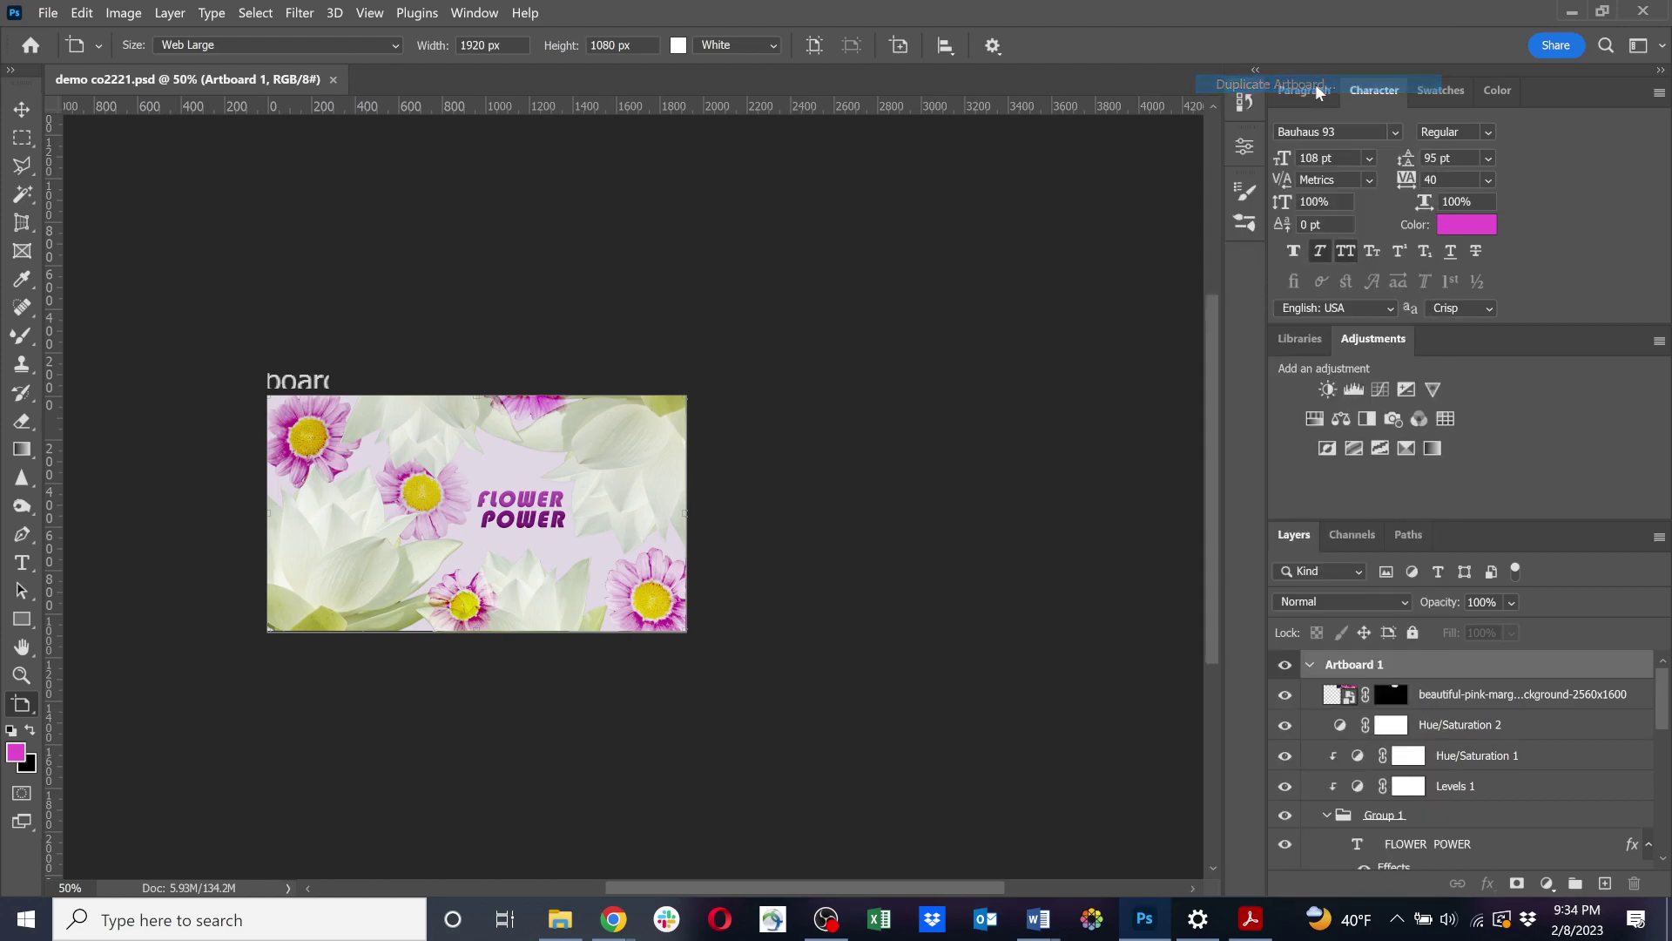
left_click(1062, 269)
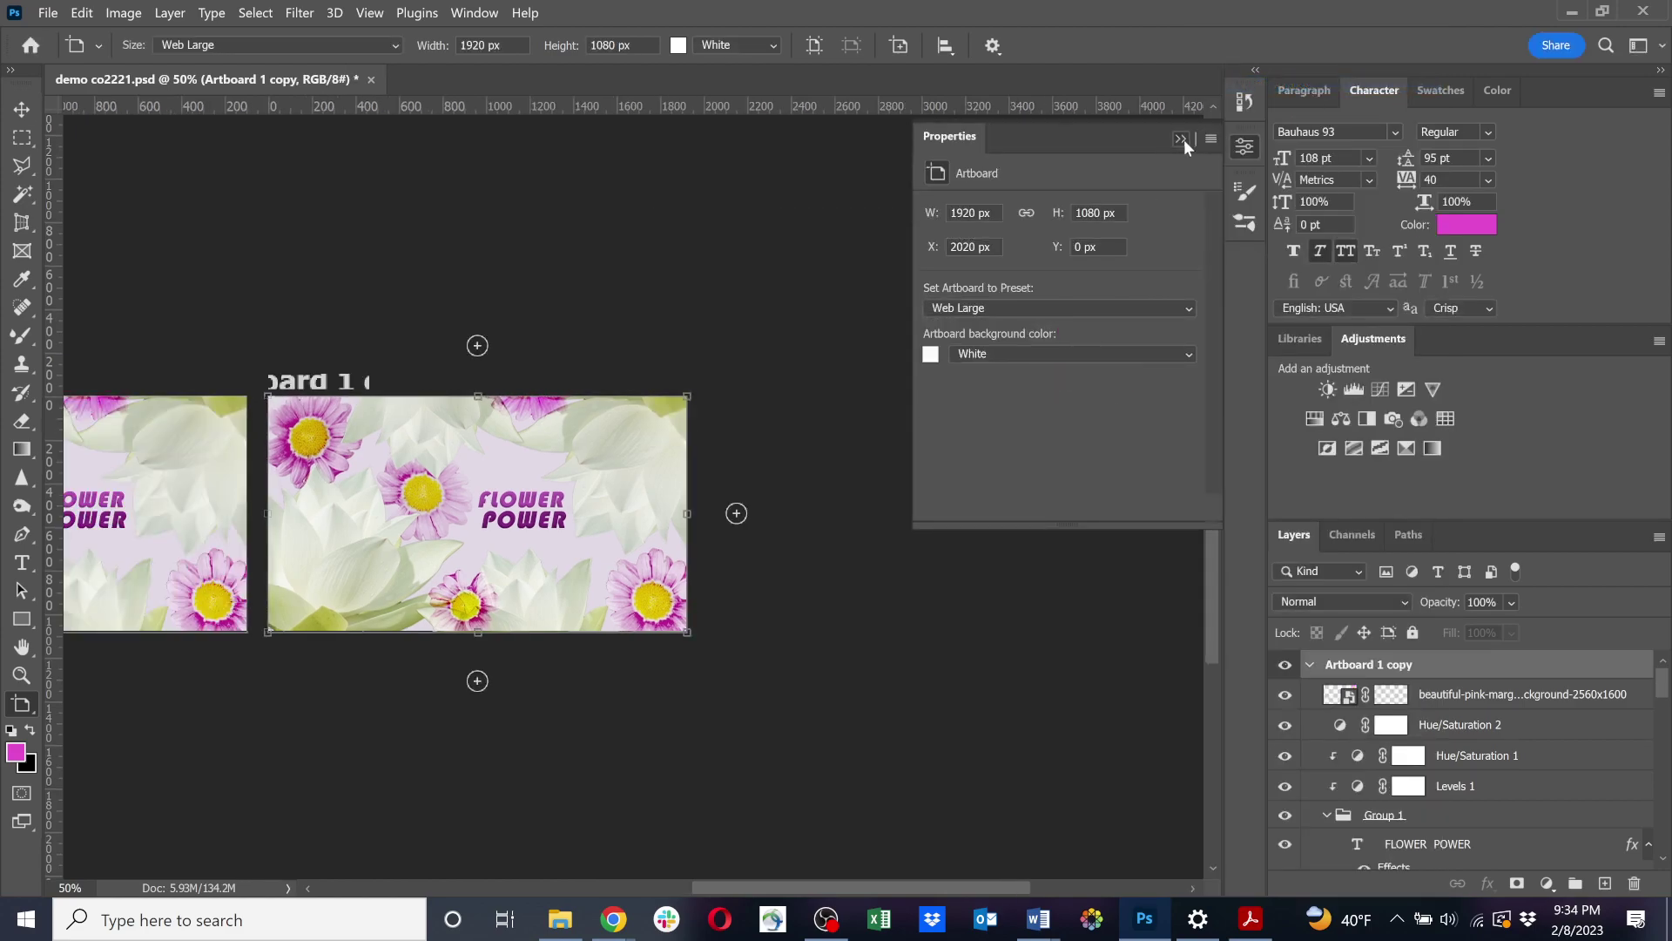
left_click(1180, 140)
Enlarge the FLOWER POWER text on the duplicated artboard until it spans almost the artboard's full width and height.
left_click_drag(625, 671, 991, 703)
key("v")
left_click(888, 555)
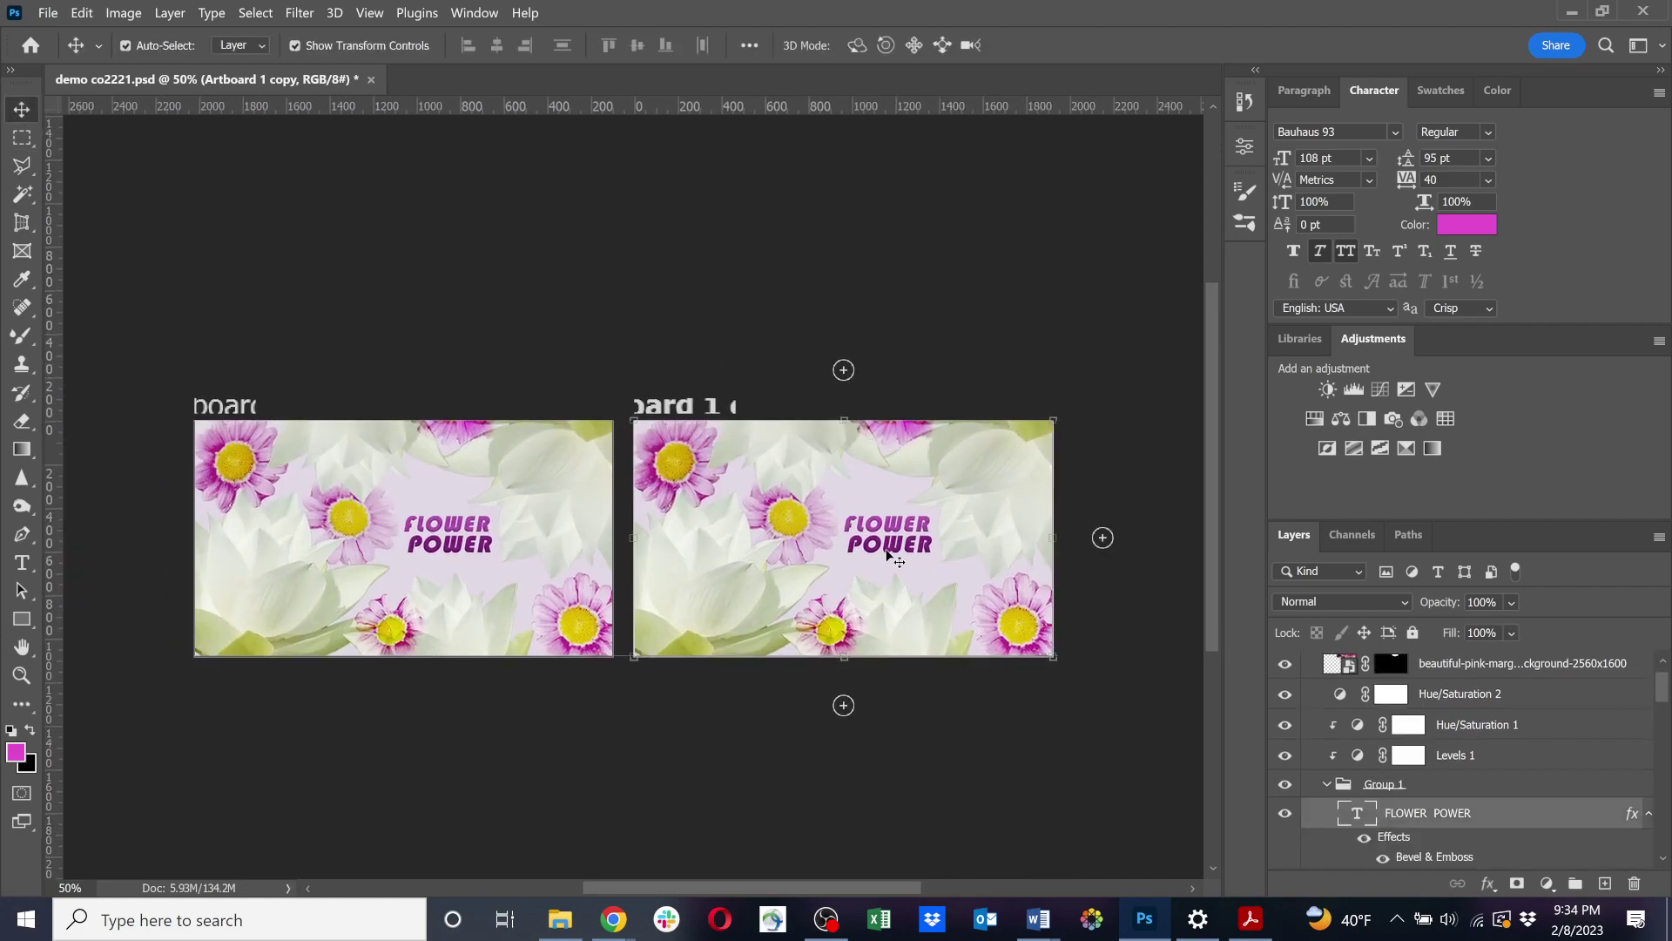
left_click_drag(843, 553, 550, 640)
left_click_drag(882, 509, 953, 430)
mouse_move(1008, 615)
left_mouse_down()
mouse_move(1040, 632)
mouse_move(989, 596)
left_mouse_up()
key("Return")
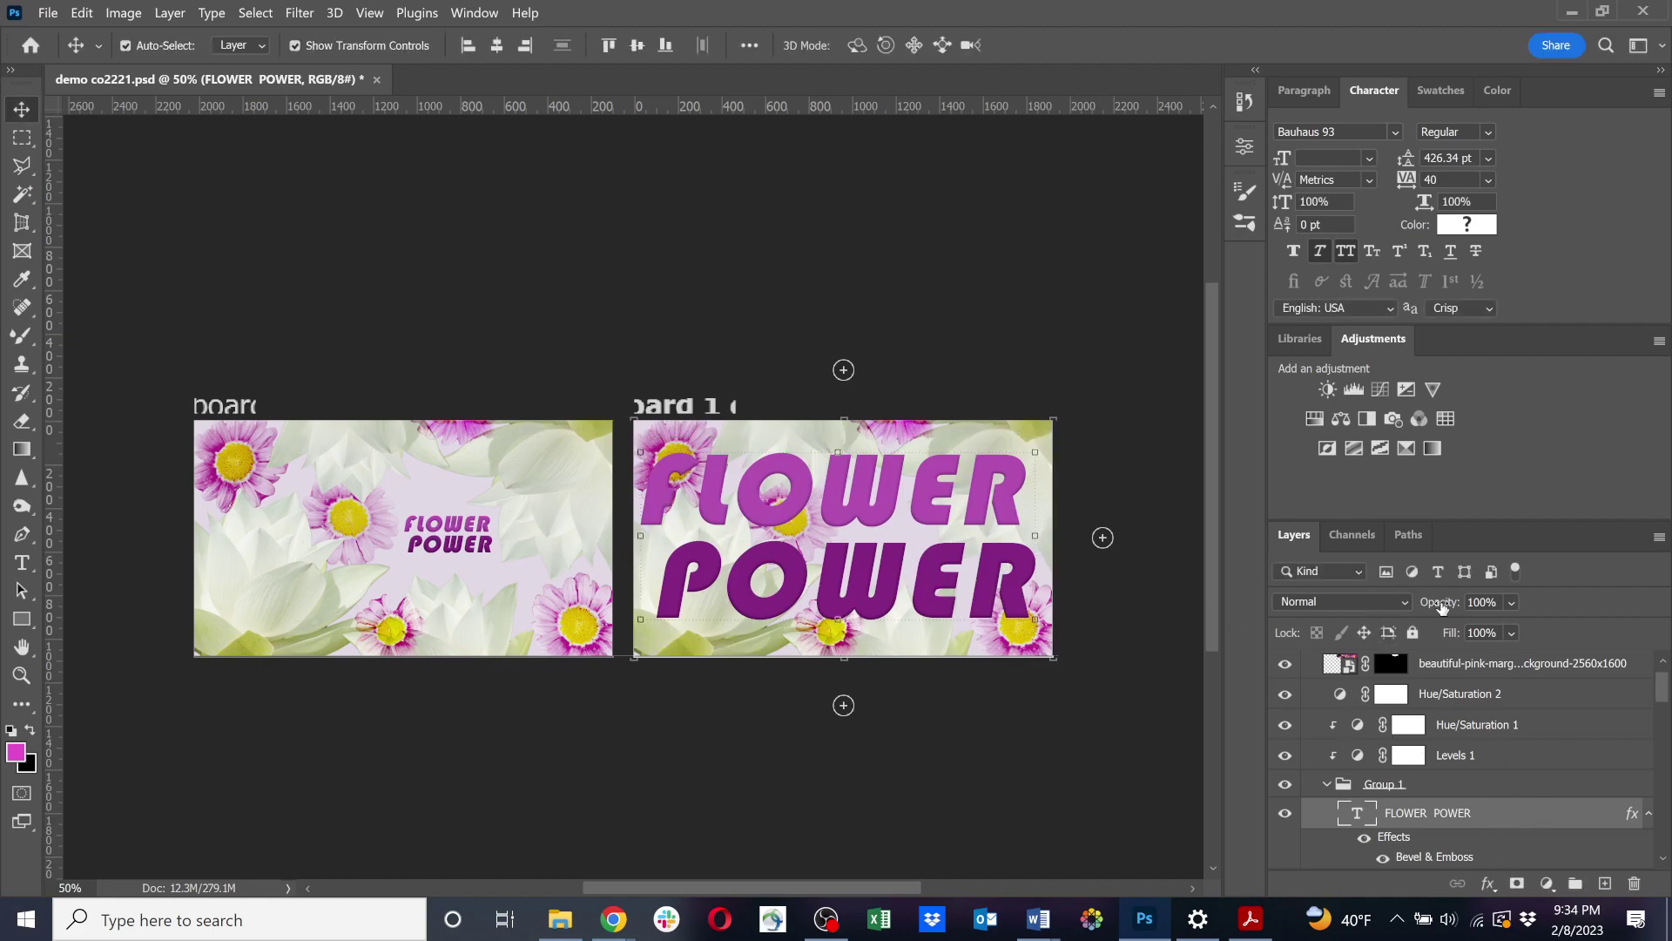
Duplicate the enlarged FLOWER POWER text layer and set the upper copy's blend mode to Soft Light.
left_click_drag(1529, 821, 1604, 883)
left_click(1399, 602)
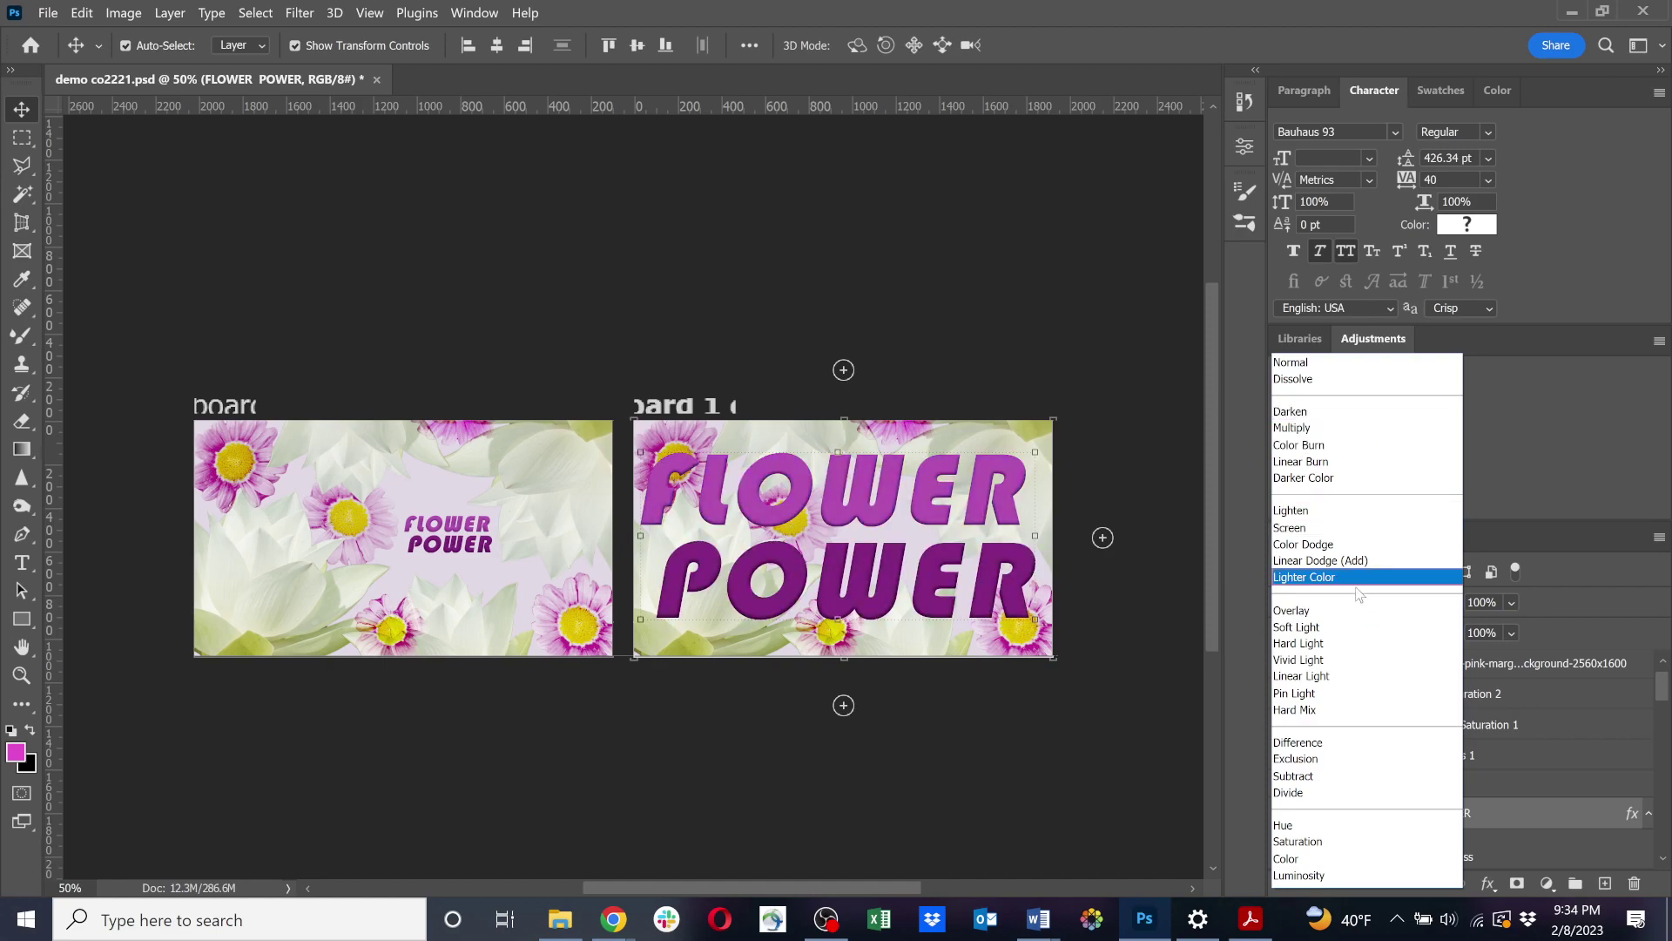
left_click(1356, 627)
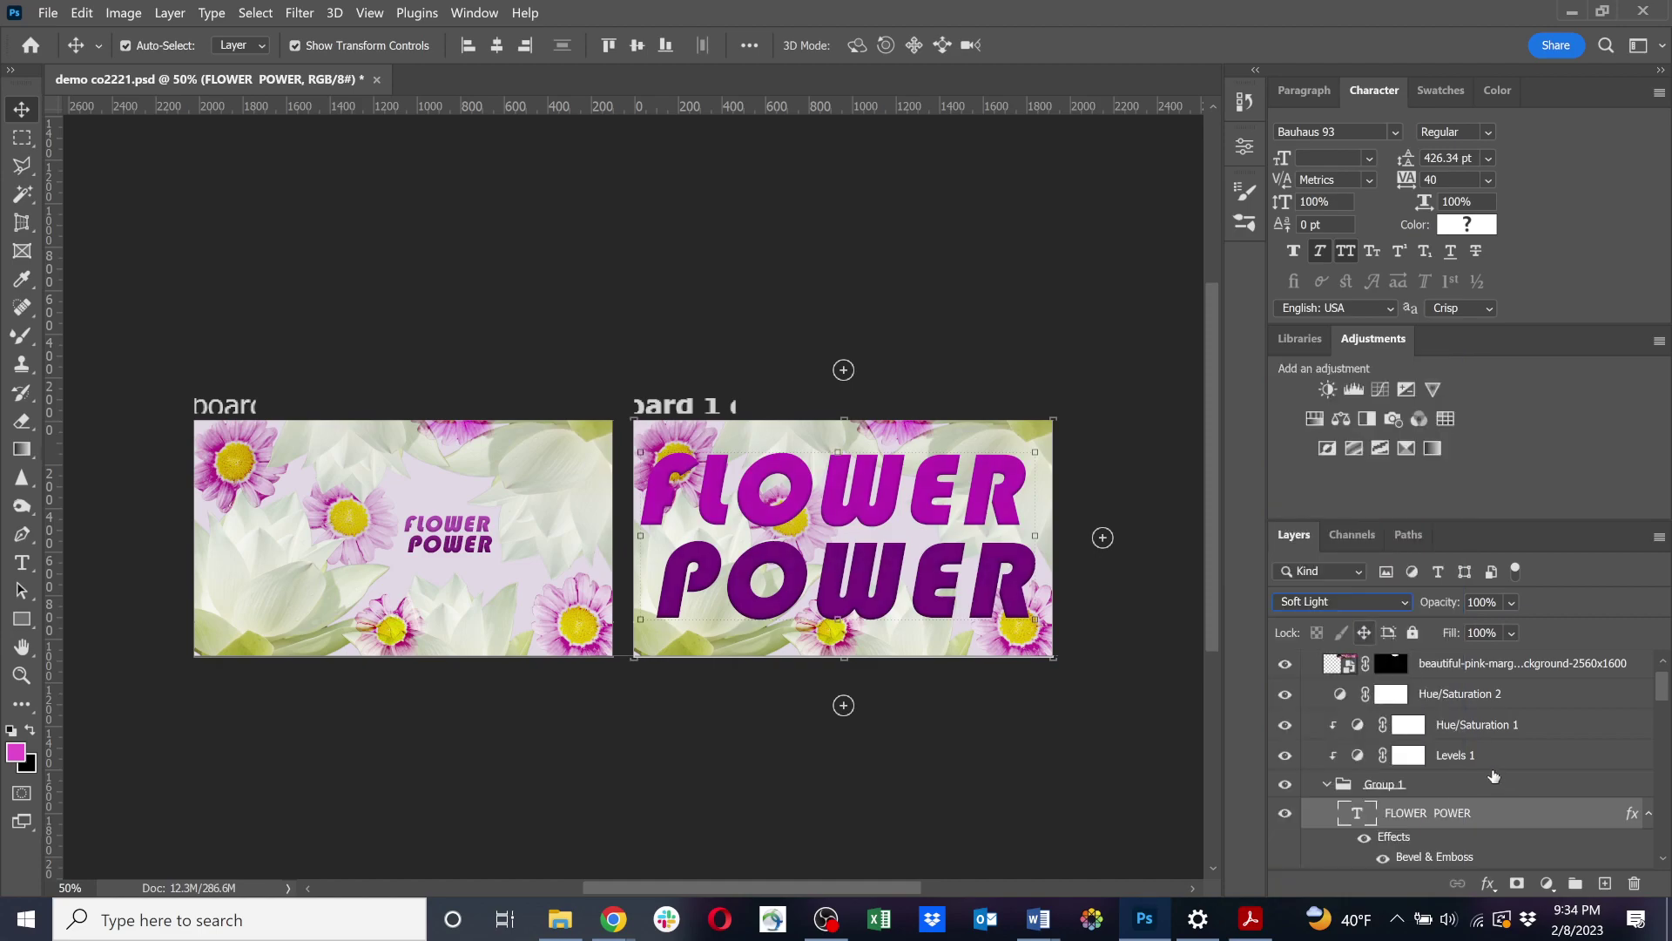
Reduce the opacity of the lower FLOWER POWER text layer in the duplicated artboard to 43%.
scroll(1515, 811, "down", 2)
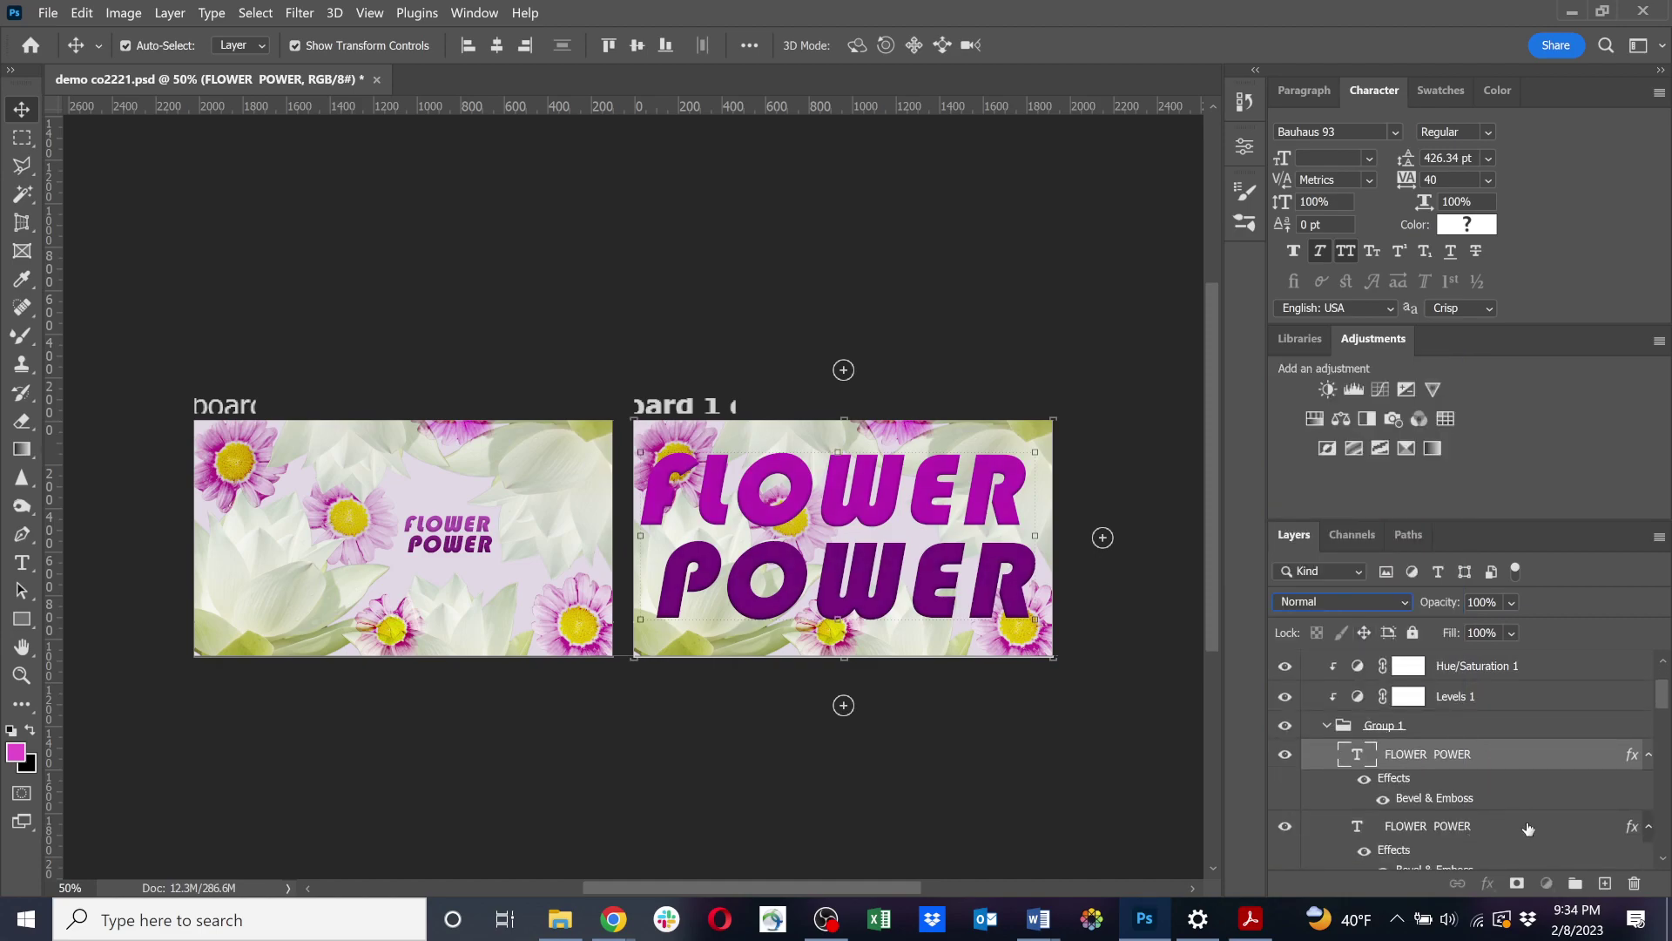
left_click(1503, 830)
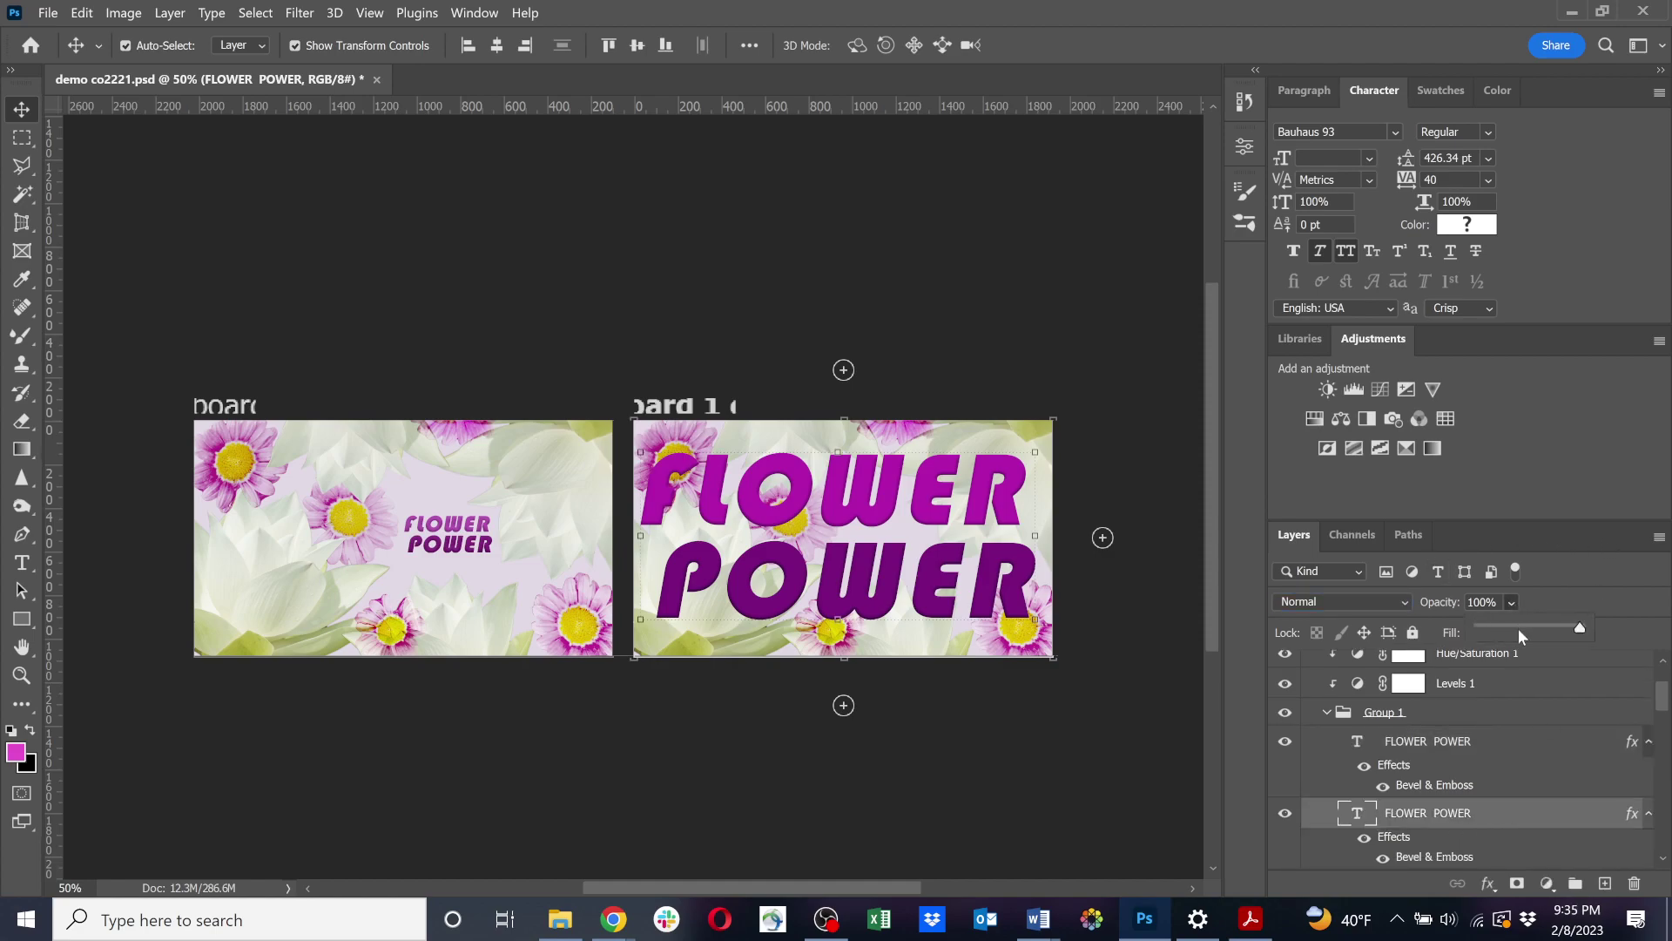
left_click_drag(1518, 633, 1525, 631)
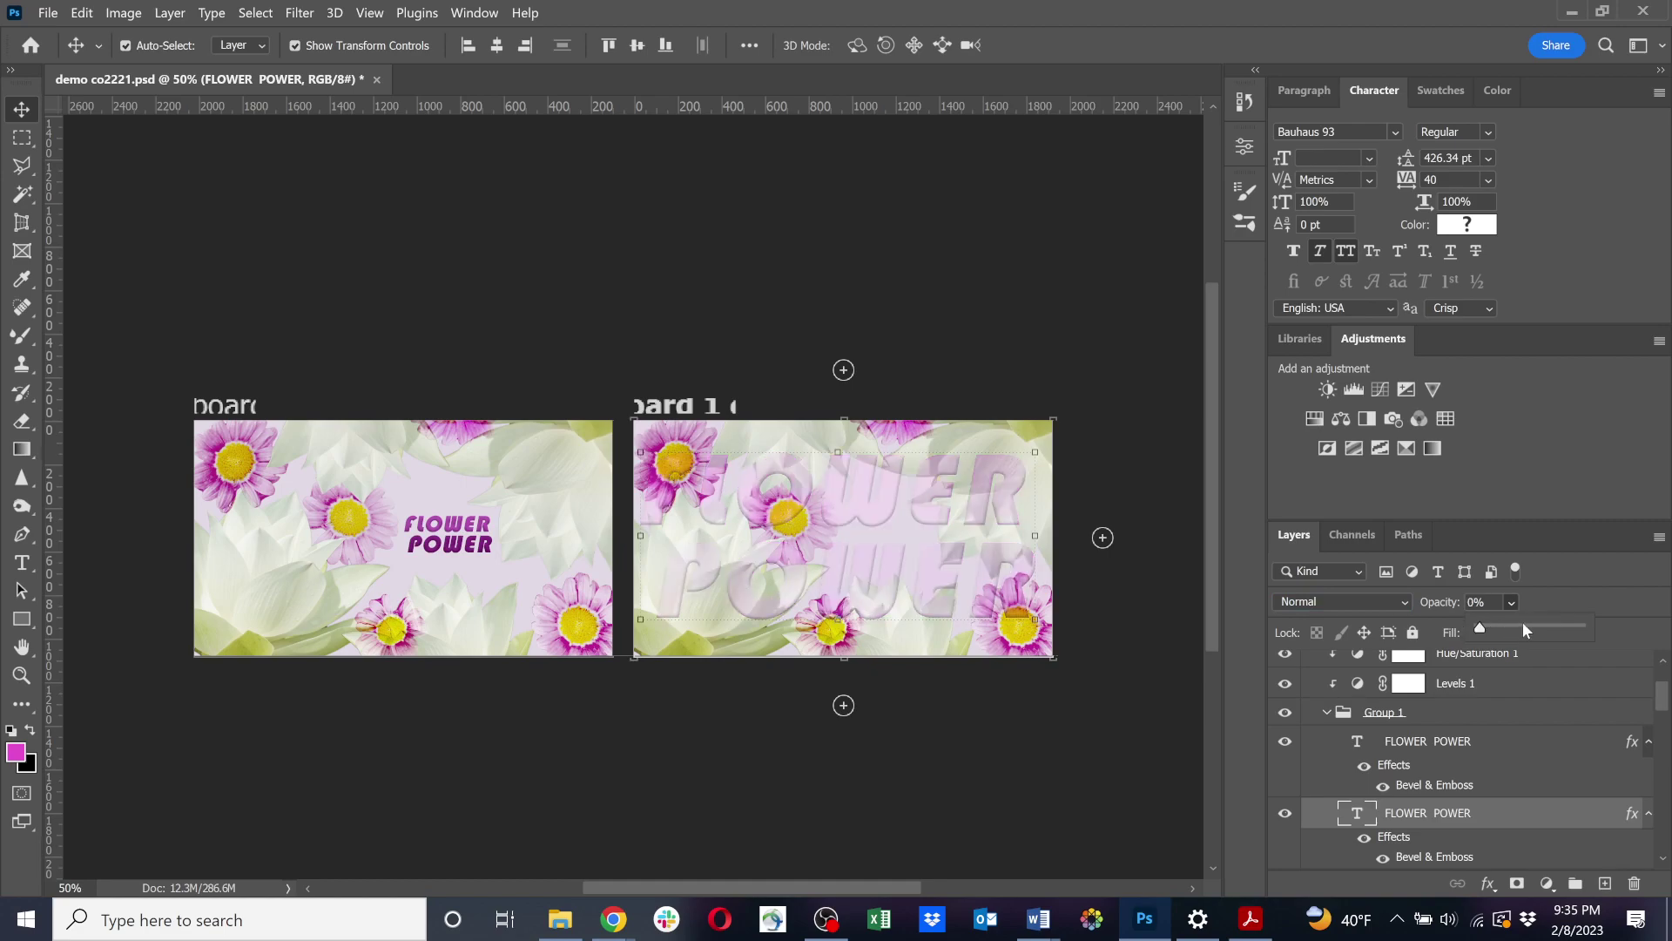
left_click(1522, 625)
Set the blend mode of the upper FLOWER POWER text layer in the duplicated artboard to Divide.
left_click(1451, 750)
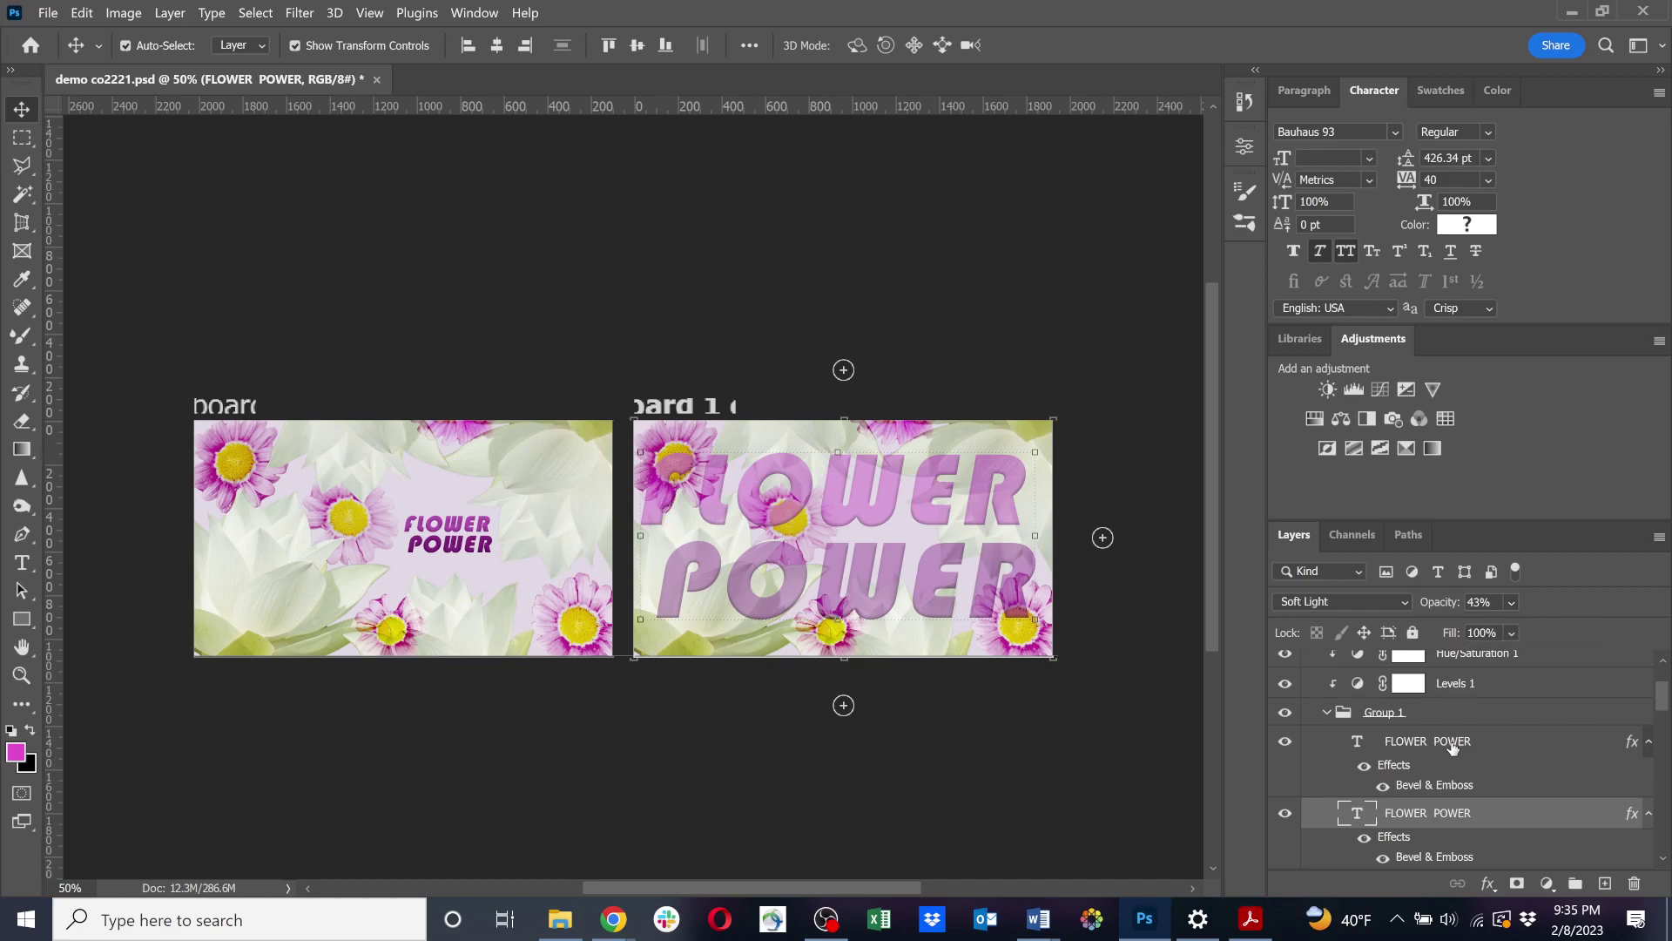
left_click(1403, 604)
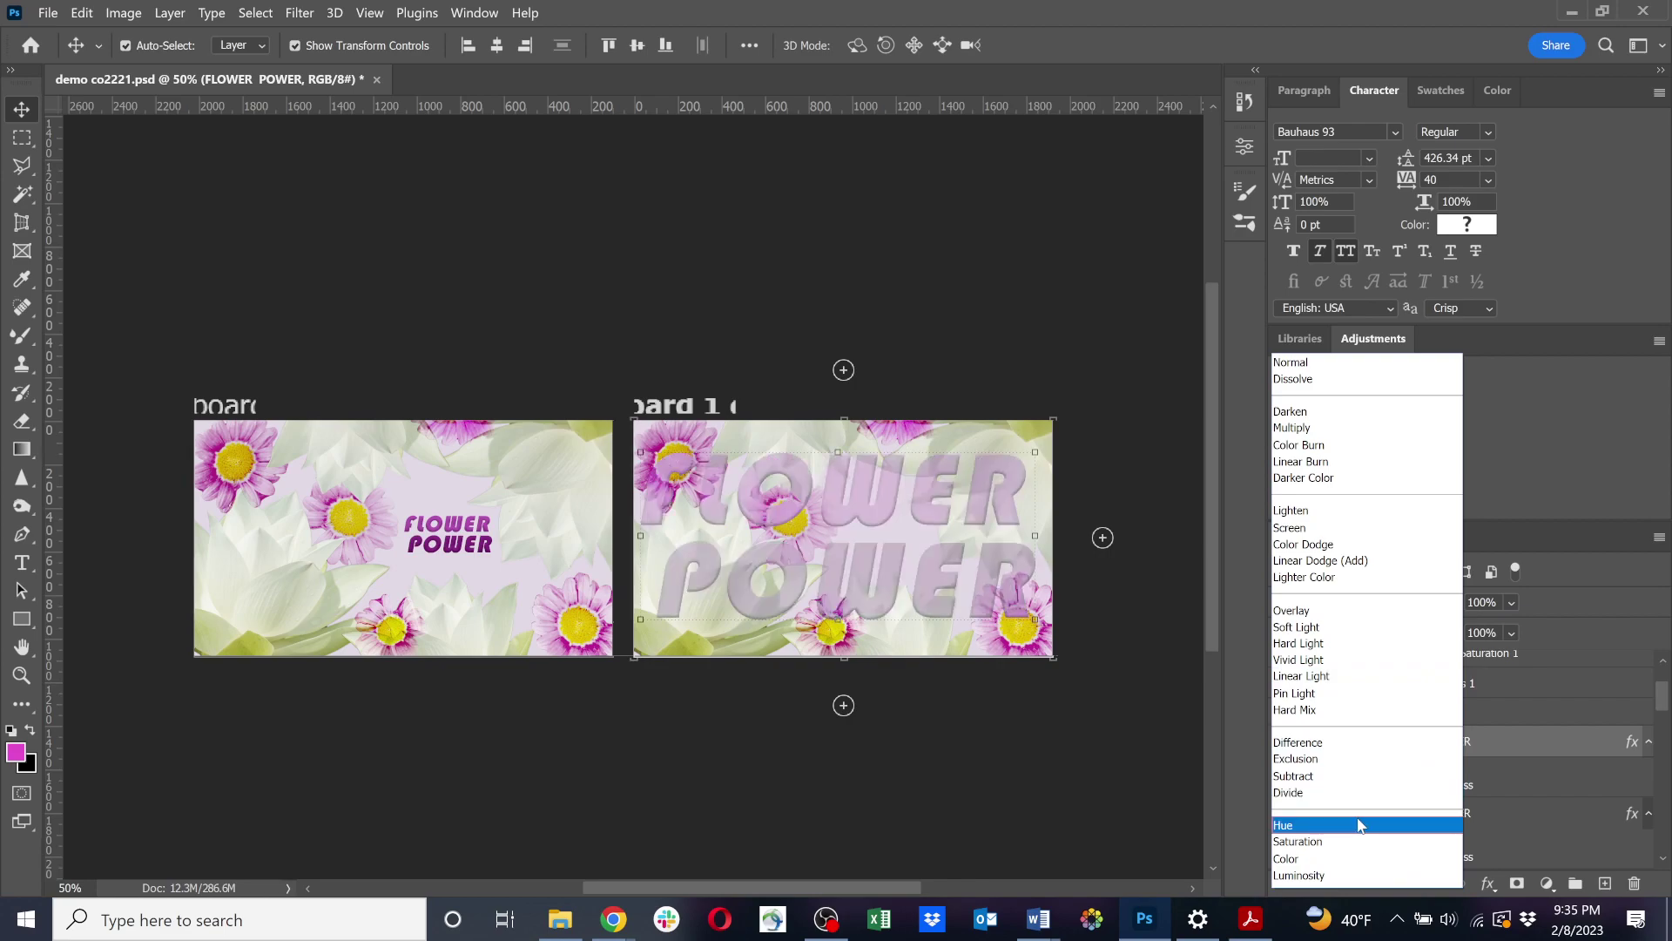
left_click(1356, 793)
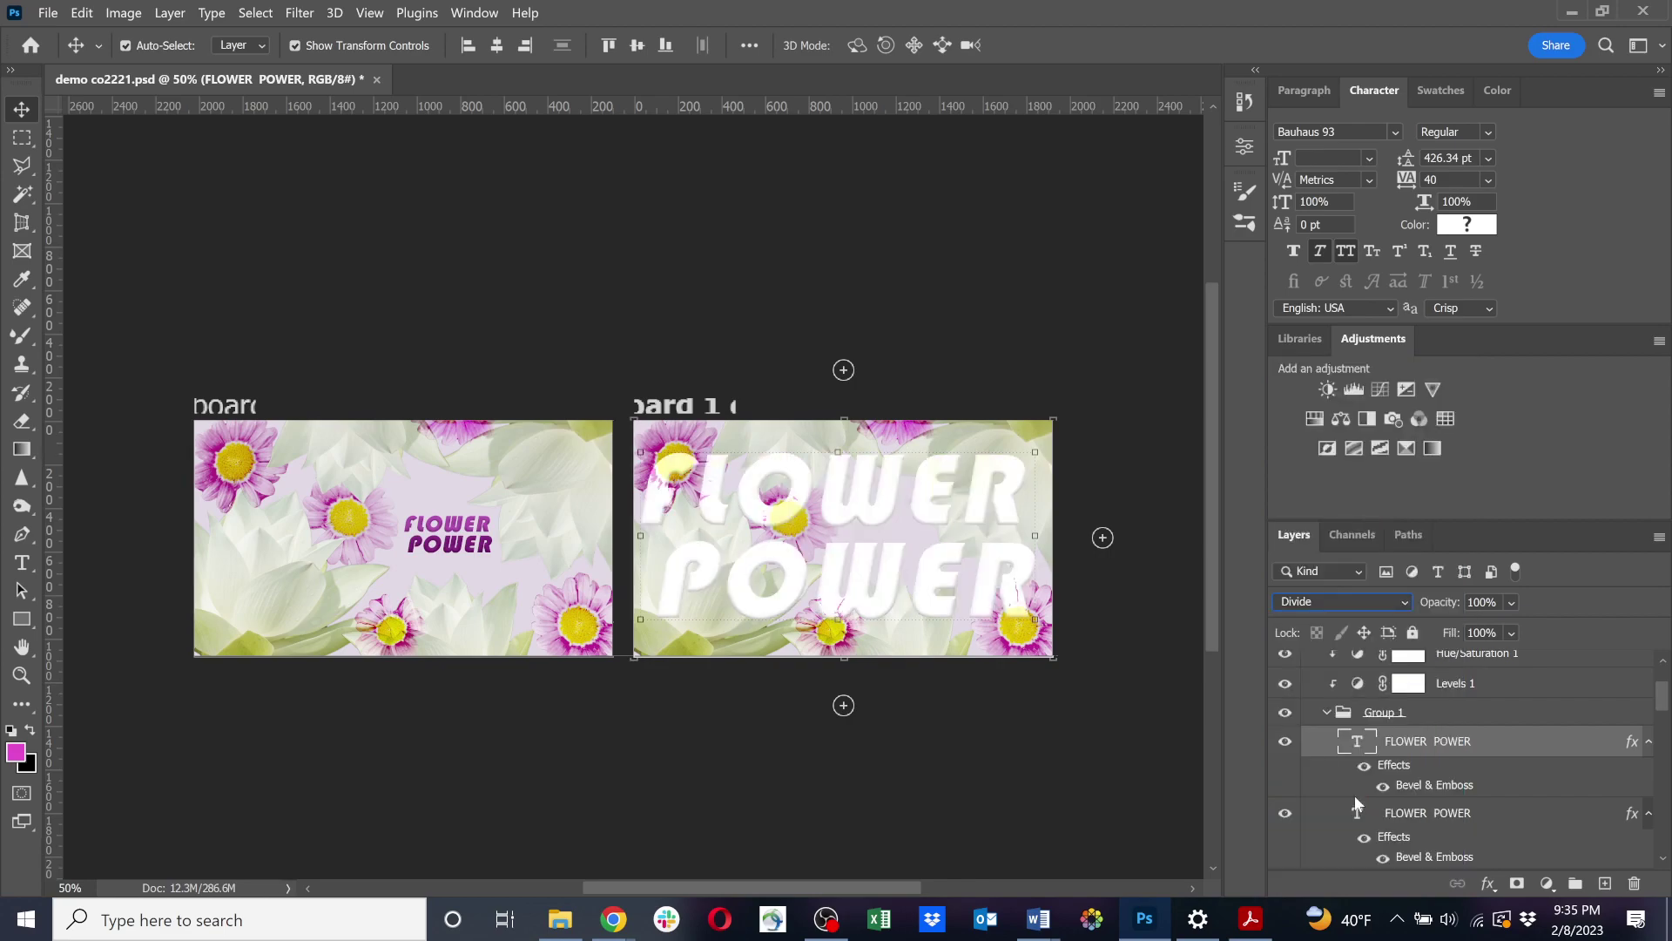
Scale the upper FLOWER POWER text to about 127% and position it so the letters run past both artboard sides.
left_click_drag(1035, 455, 1123, 429)
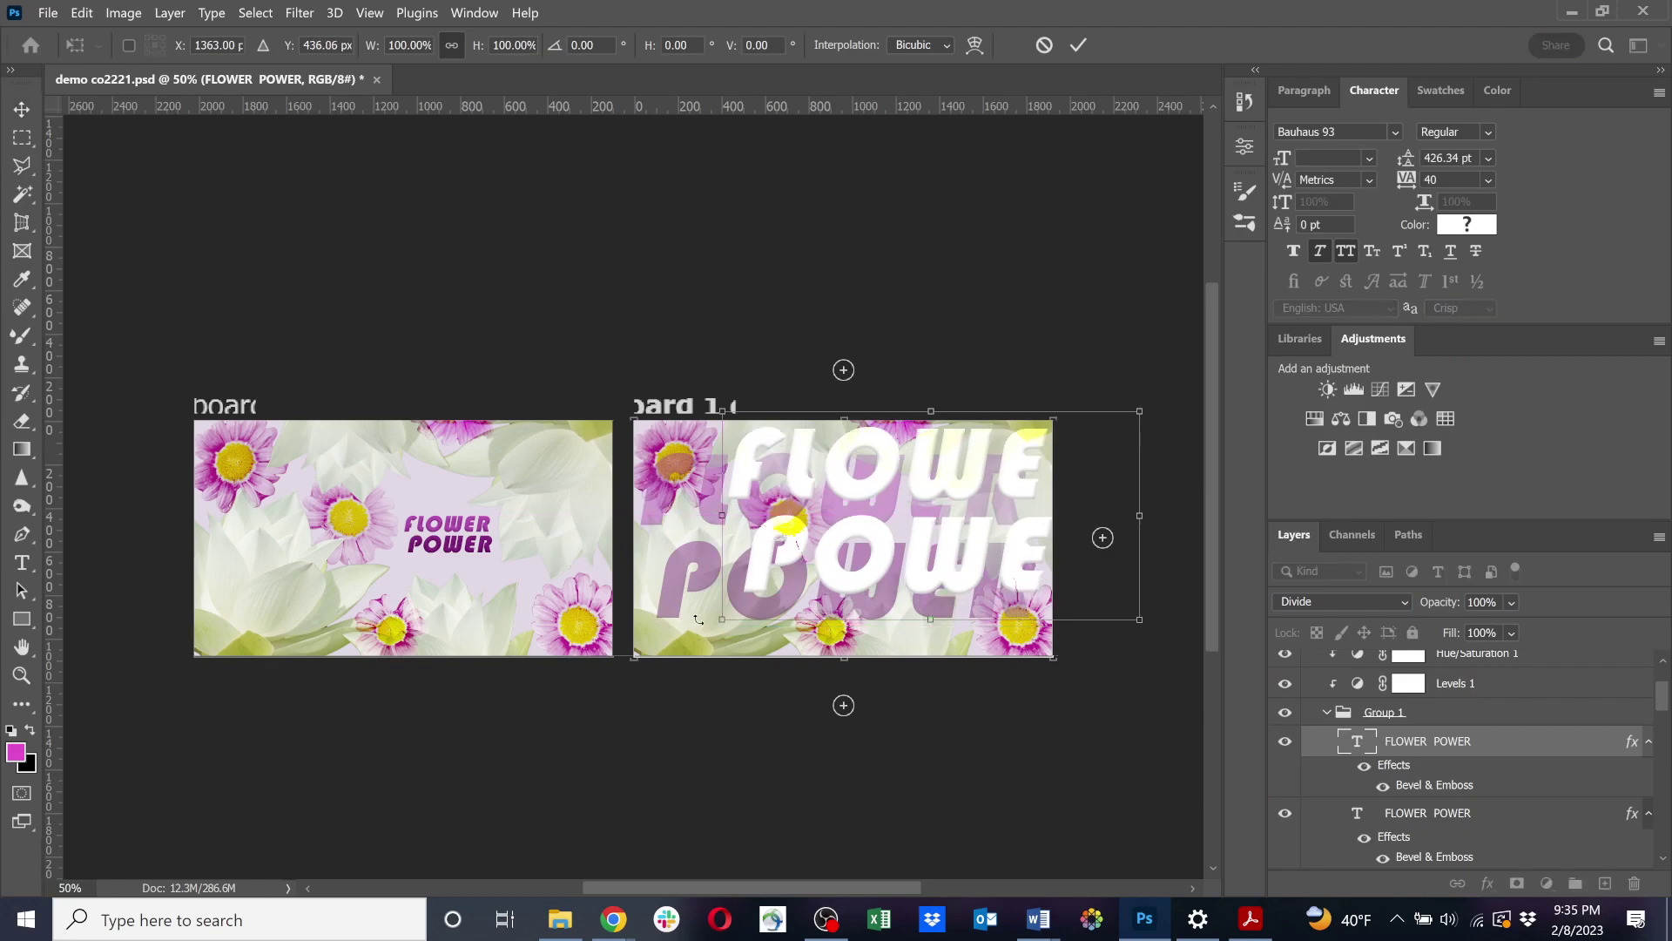
left_click_drag(722, 621, 585, 688)
left_click_drag(1117, 422, 1102, 430)
left_click_drag(974, 481, 989, 475)
left_click_drag(1119, 403, 1122, 410)
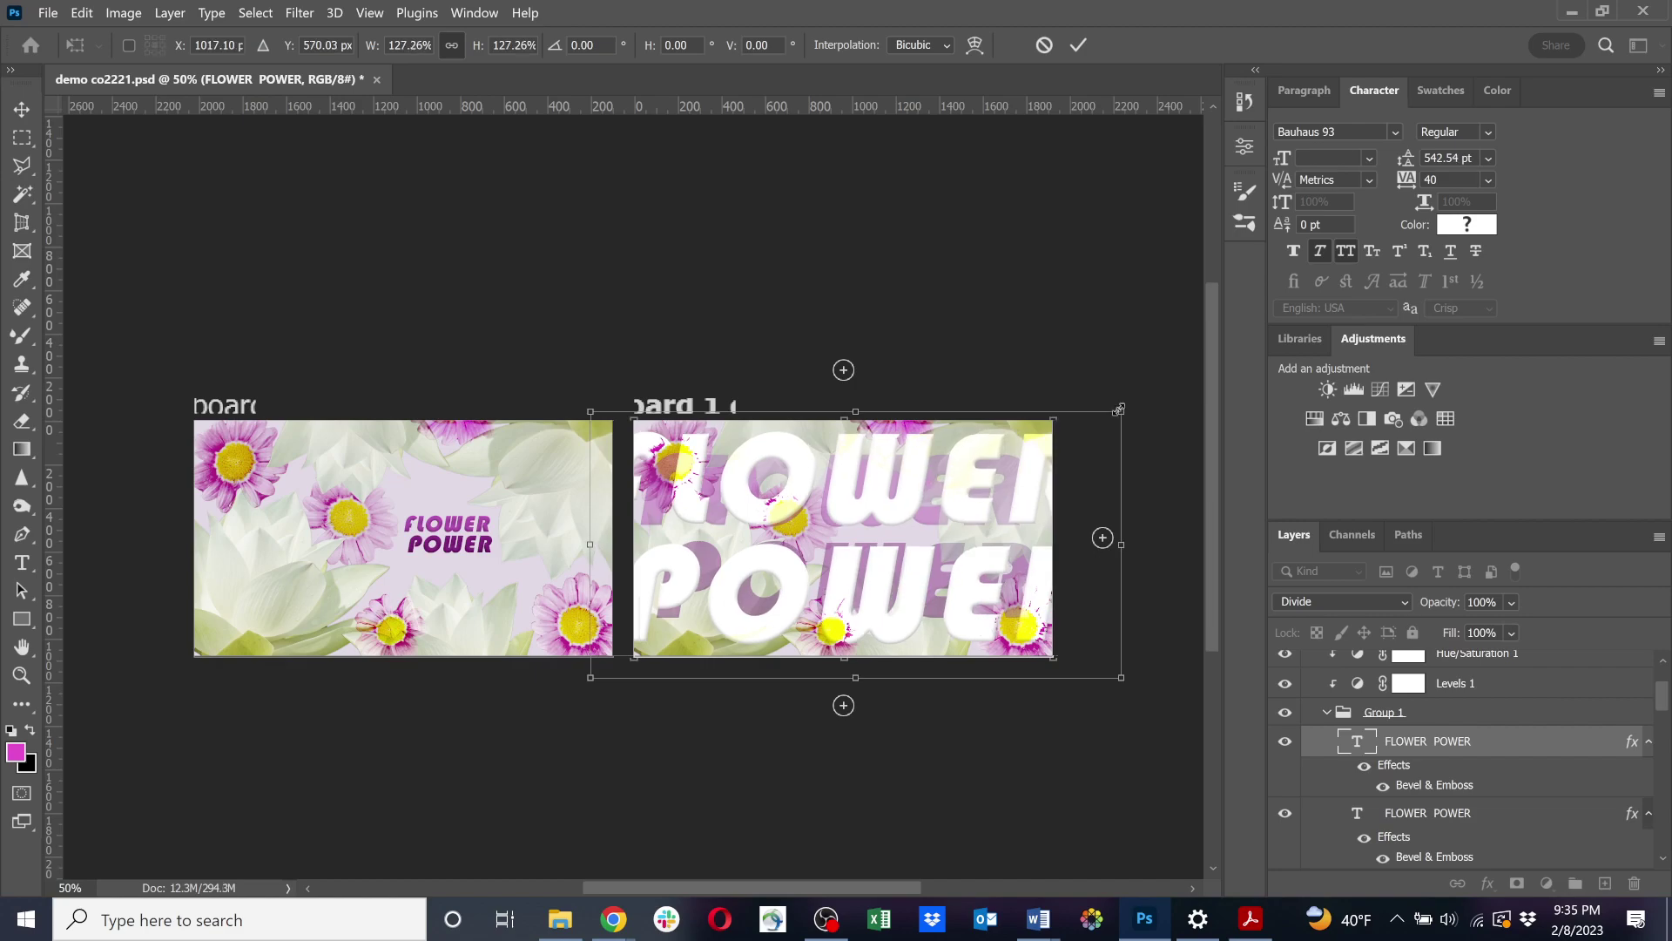
key("Return")
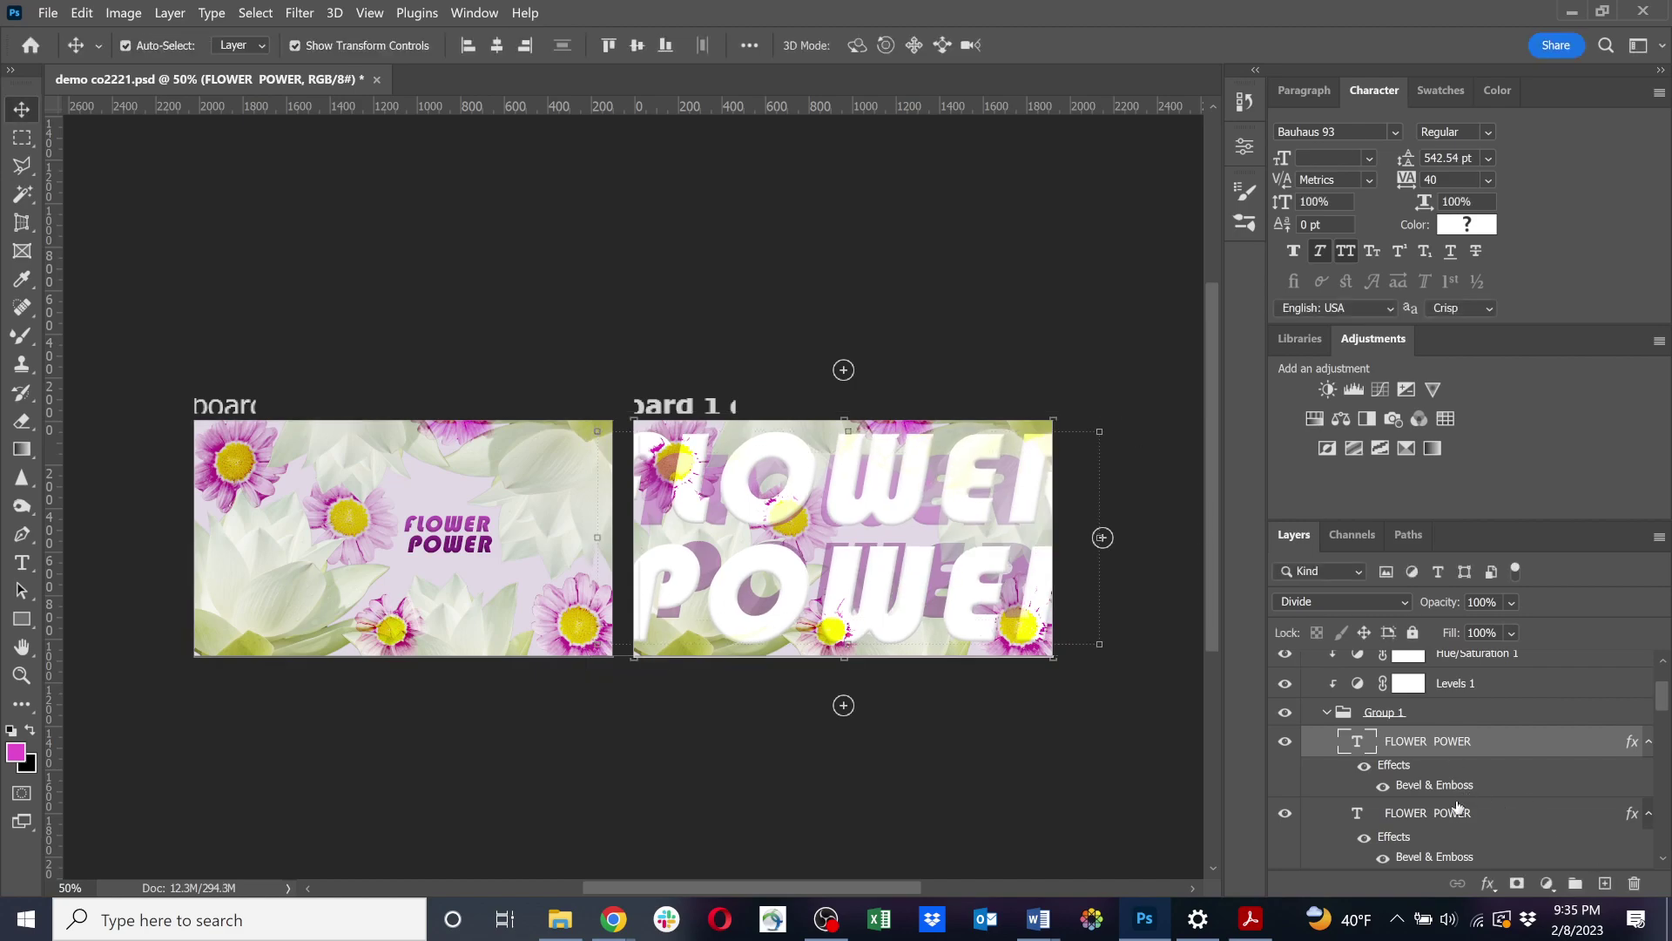
Shrink the lower FLOWER POWER text to about 19% and place it right of the duplicated artboard's centre, between the large words.
left_click(982, 620)
left_click_drag(1035, 622, 836, 538)
left_click_drag(742, 438, 905, 526)
left_click_drag(685, 467, 820, 488)
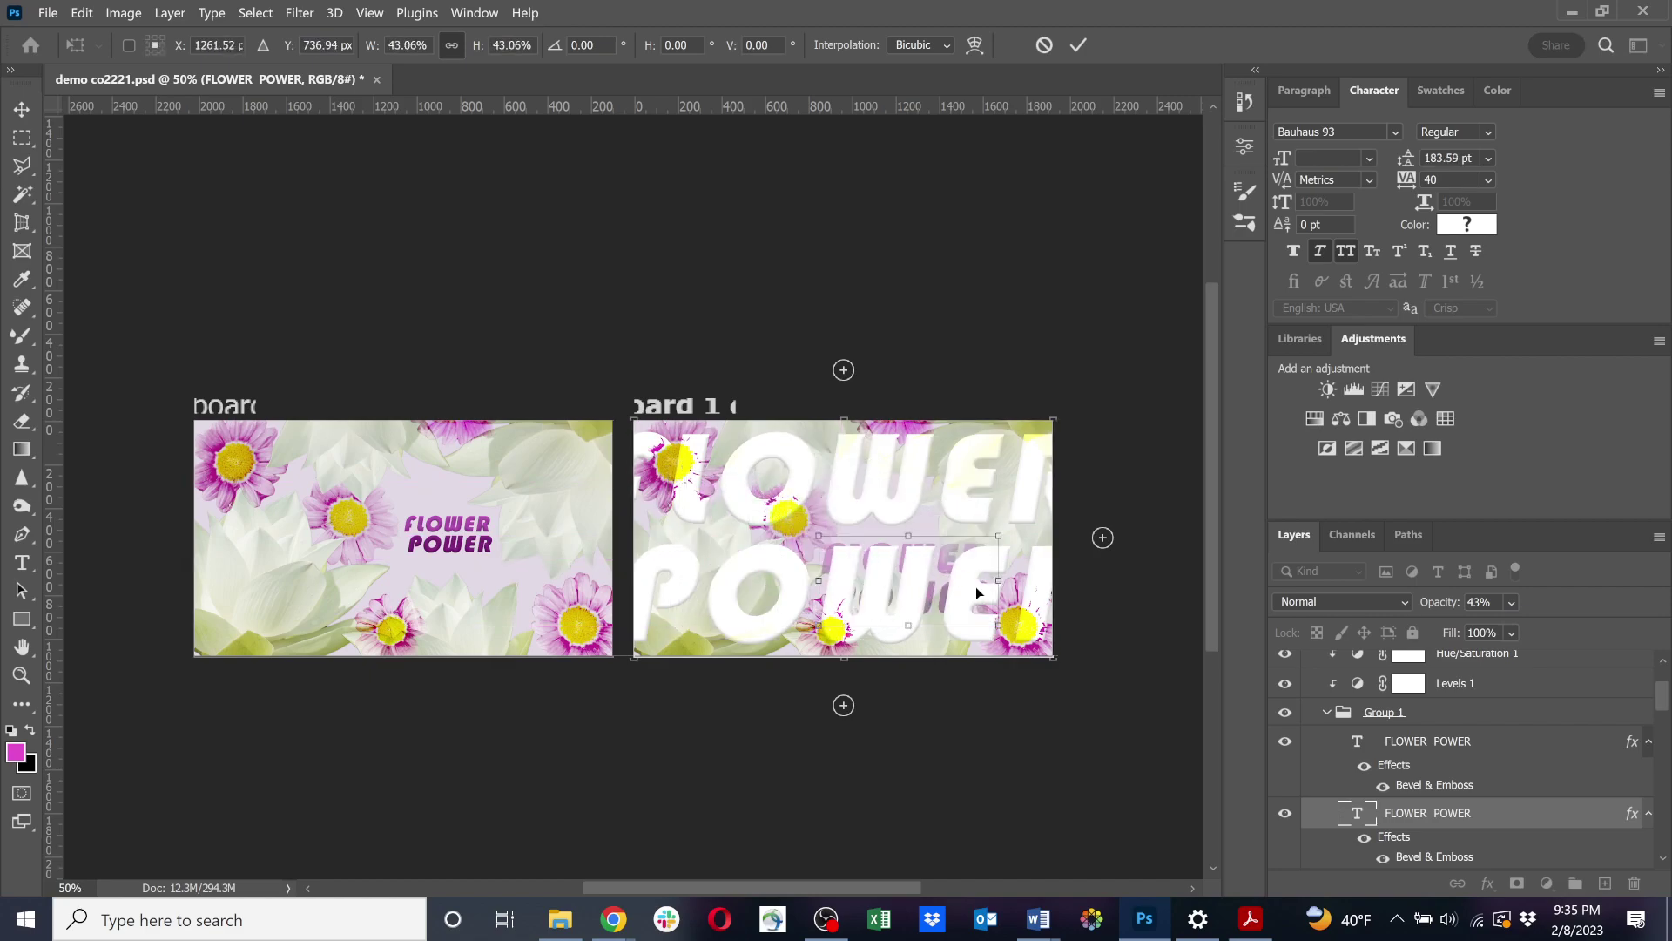
left_click_drag(998, 626, 944, 527)
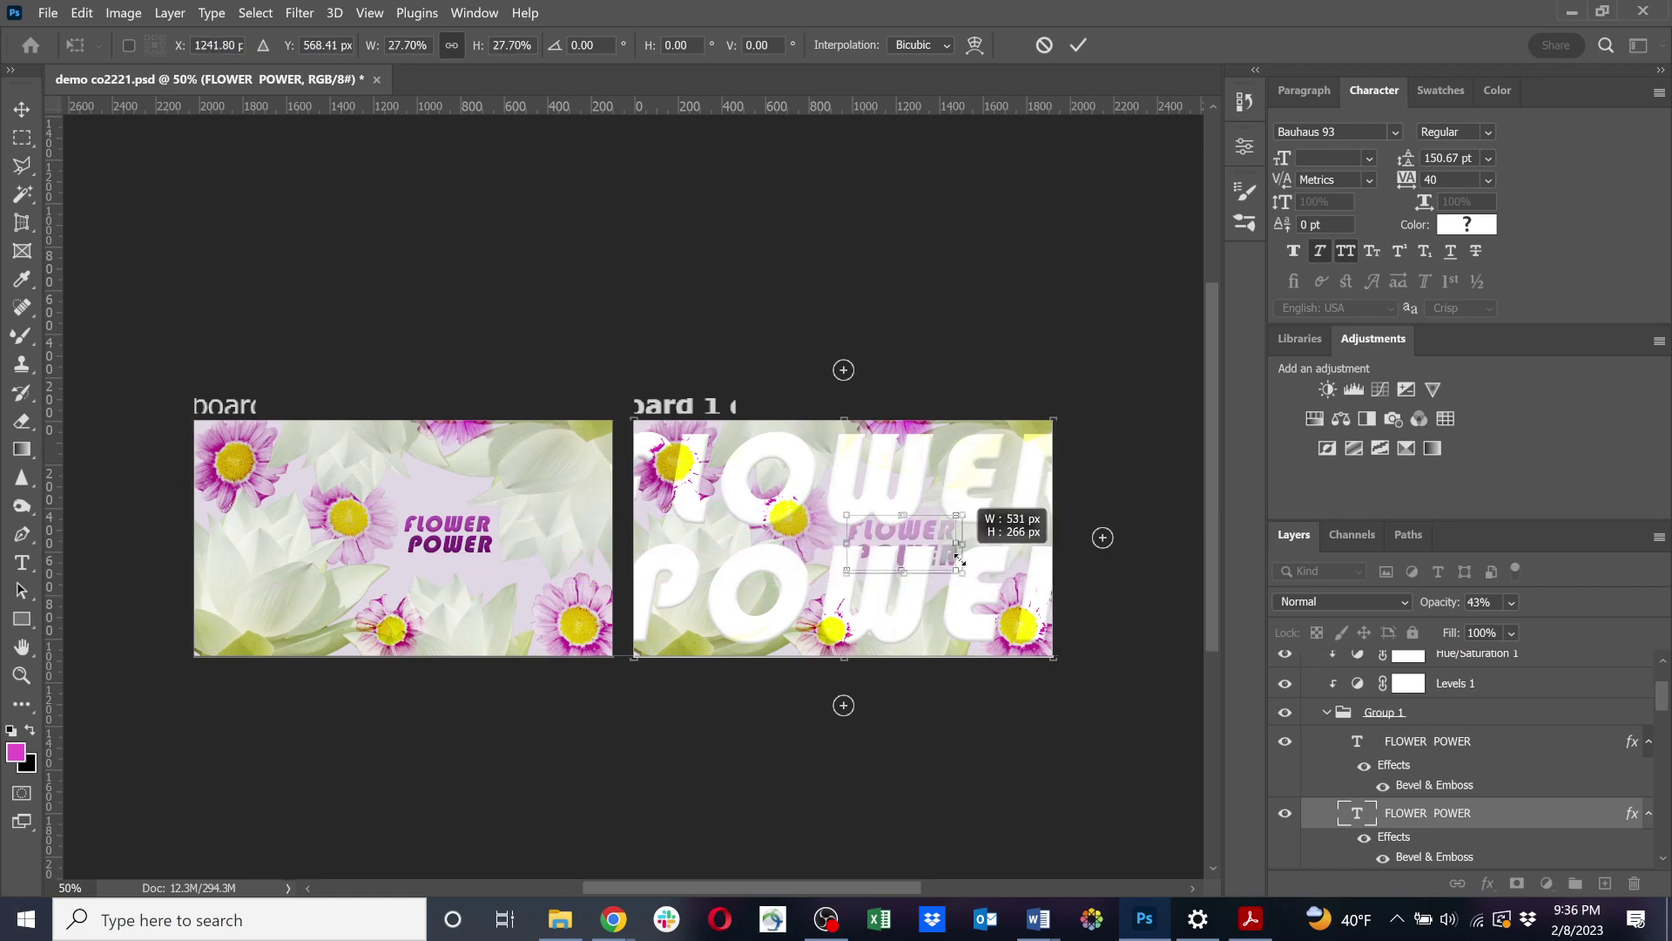
left_click_drag(944, 528, 854, 530)
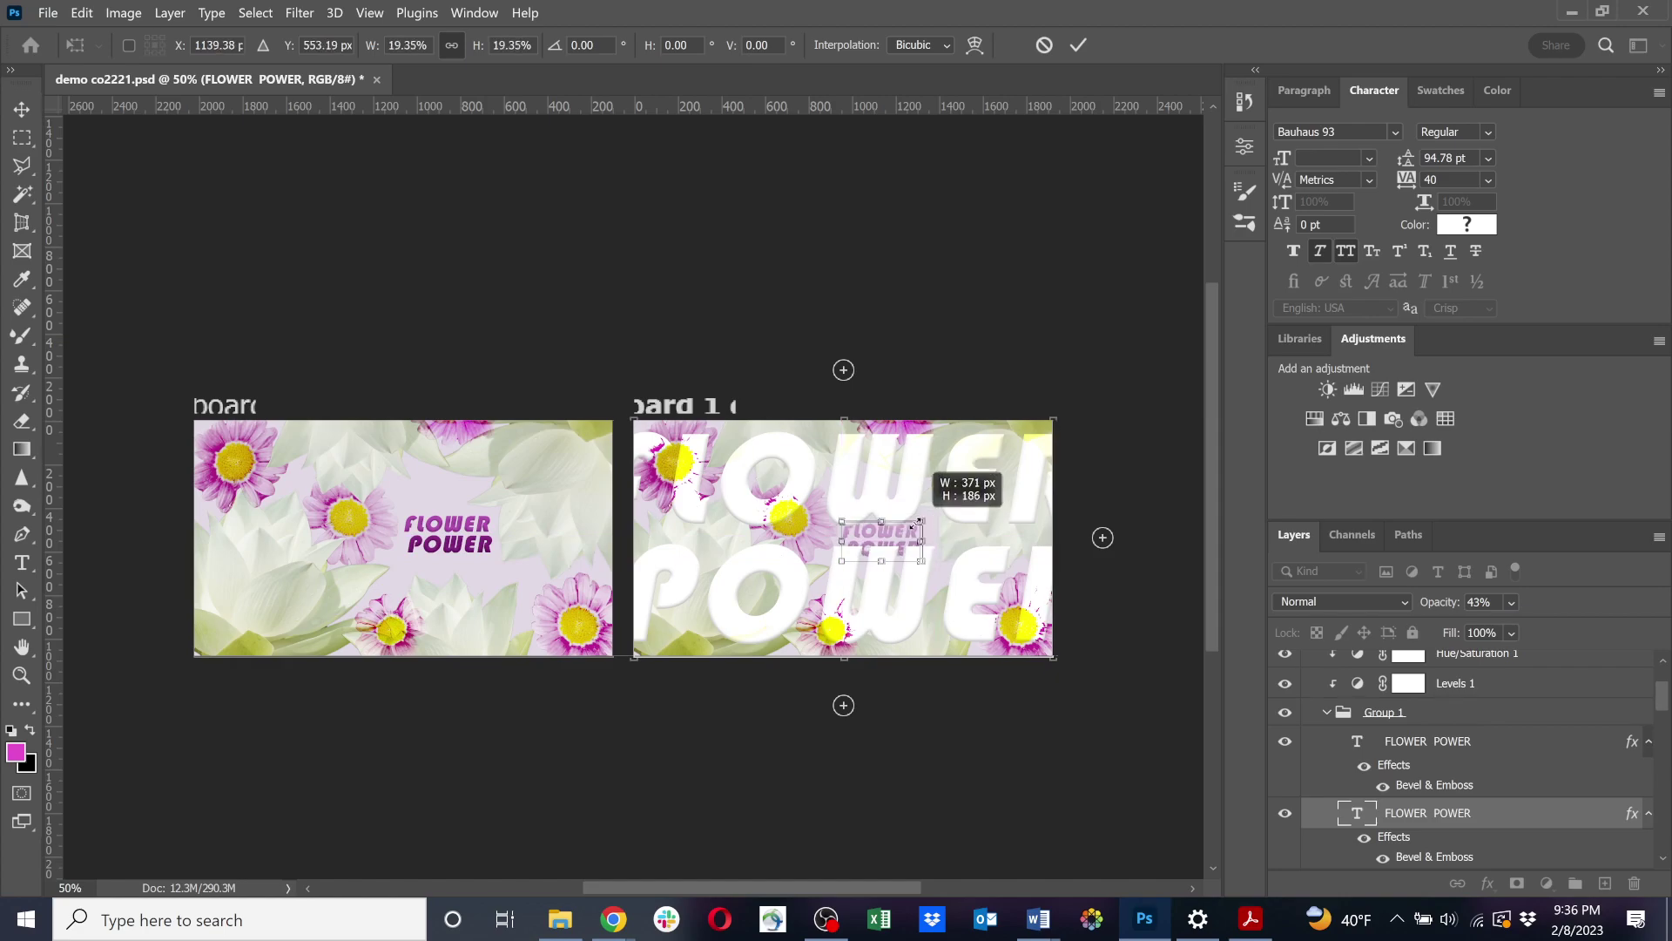
left_click_drag(896, 537, 951, 534)
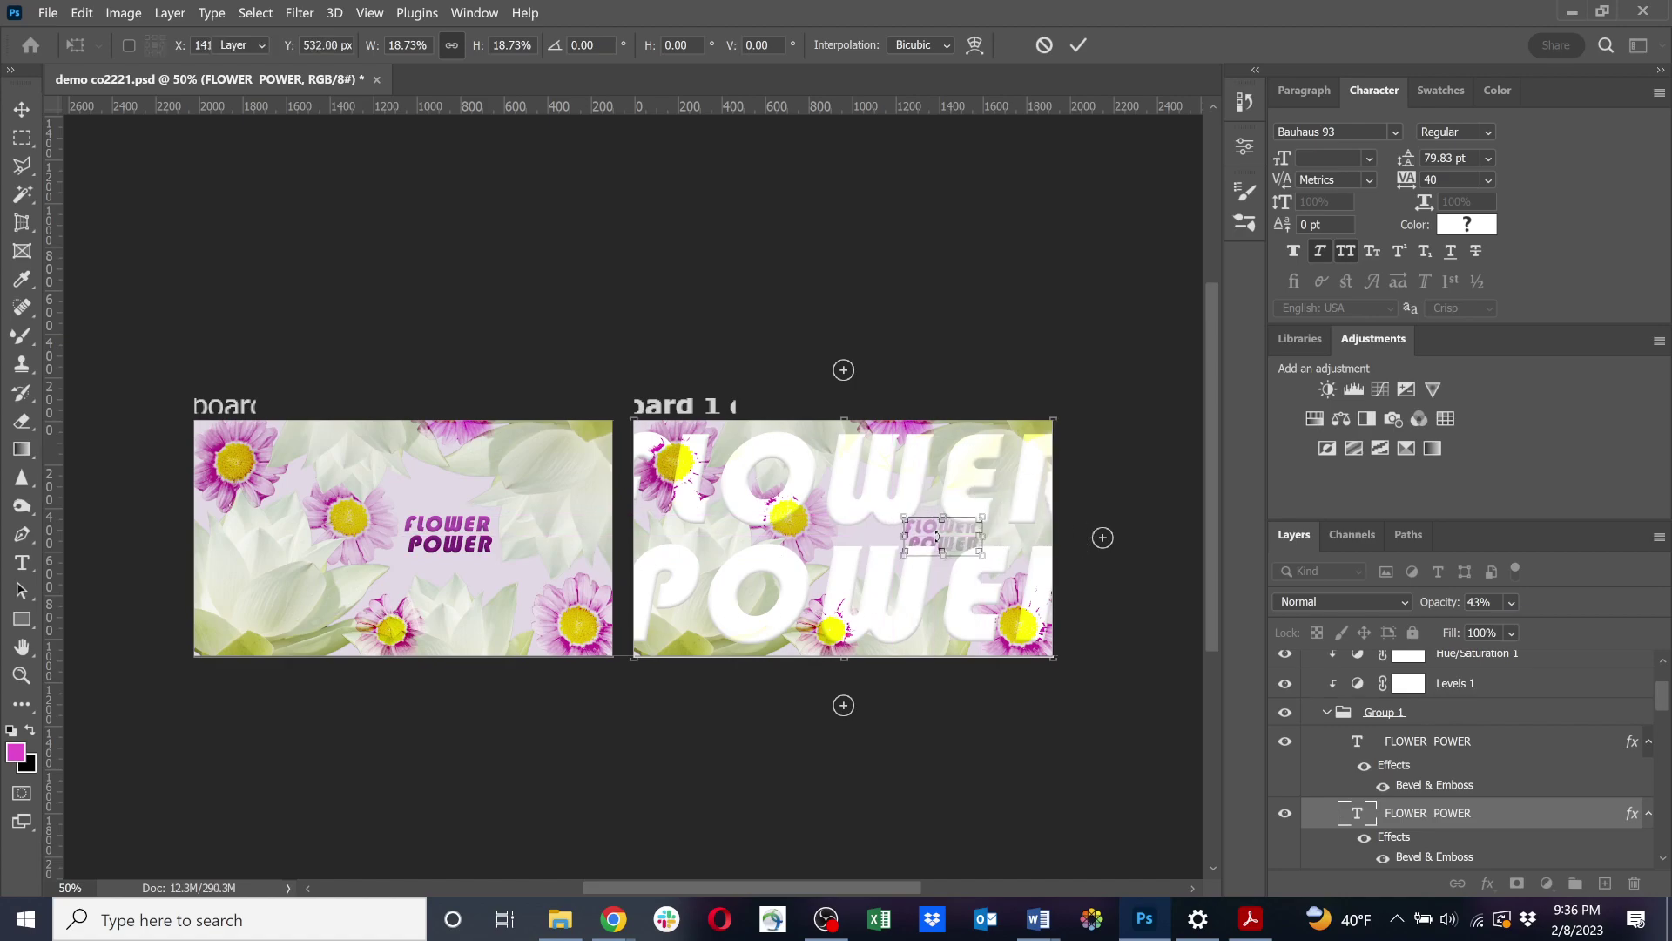
key("Return")
left_click(1118, 601)
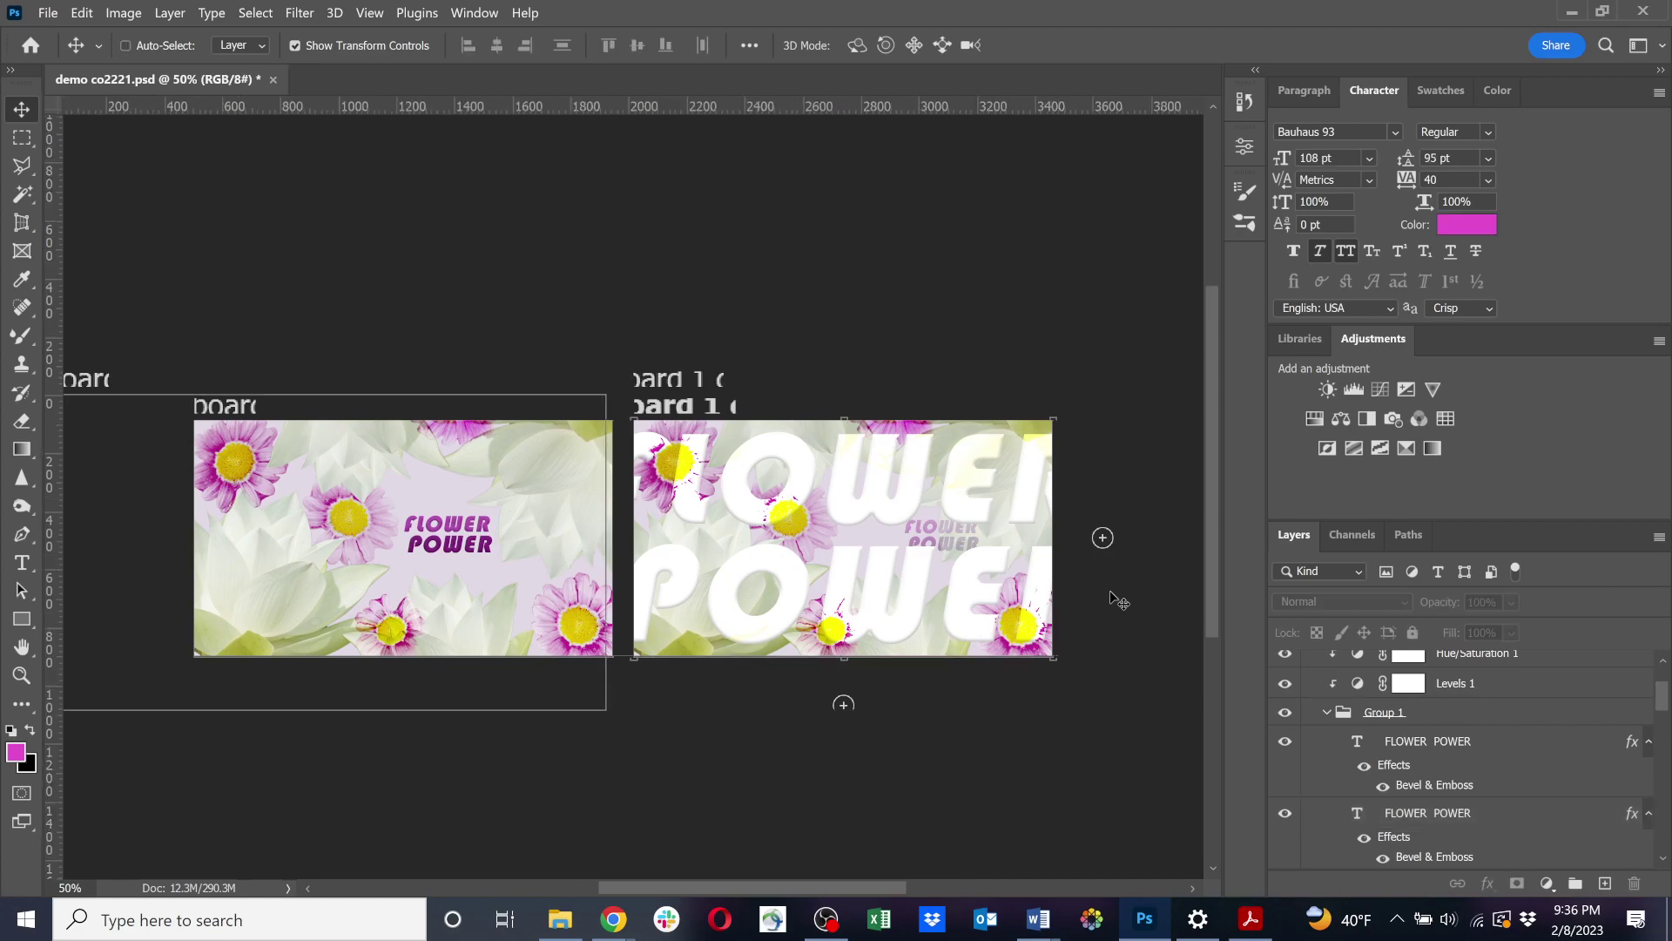
Quick-export both artboards as PNG files into the Project 1 folder inside _CO221_Demo on the Desktop.
key("ctrl+plus")
mouse_move(1011, 692)
left_mouse_down()
mouse_move(849, 697)
mouse_move(1014, 692)
left_mouse_up()
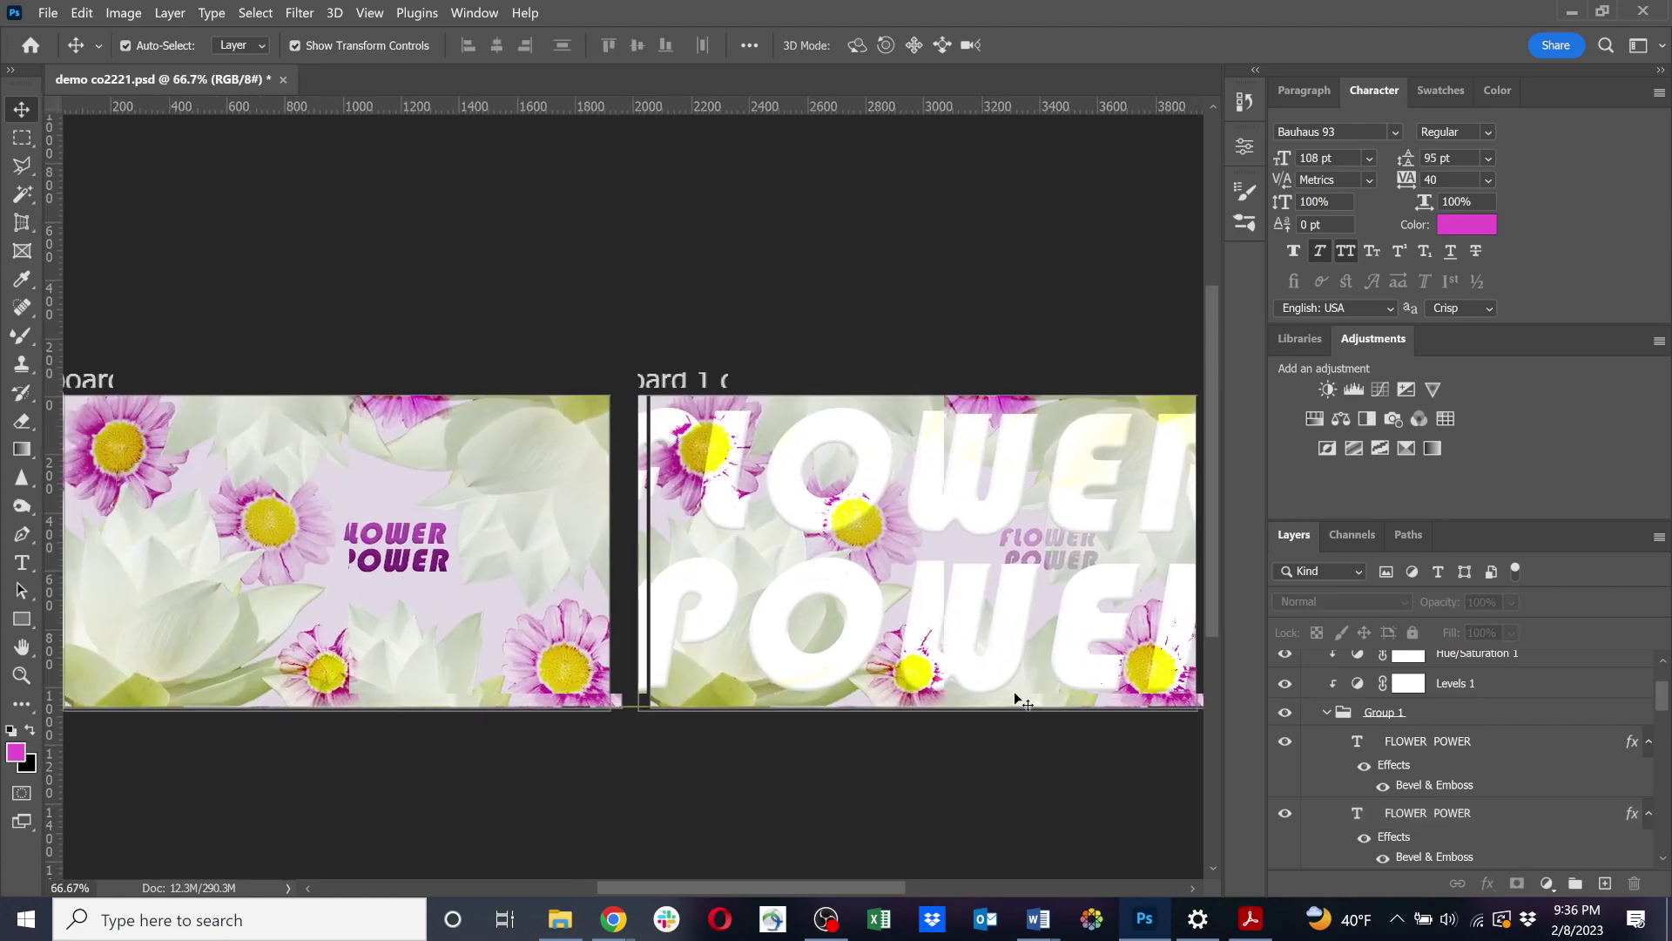
key("ctrl+minus")
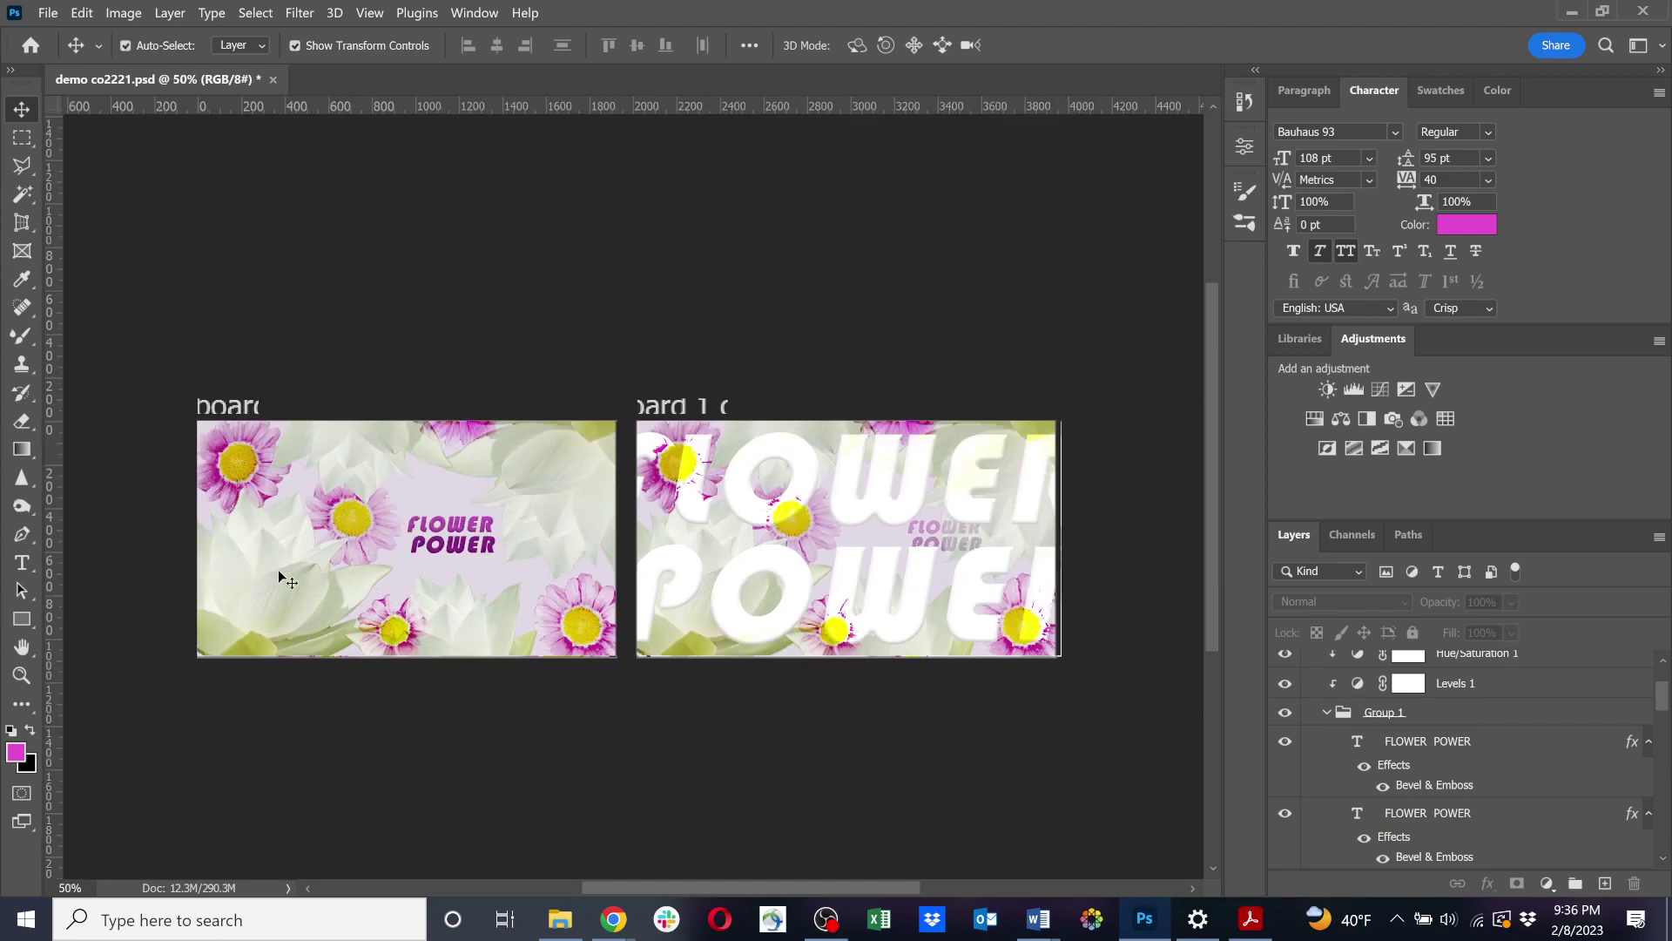
left_click(50, 13)
mouse_move(127, 340)
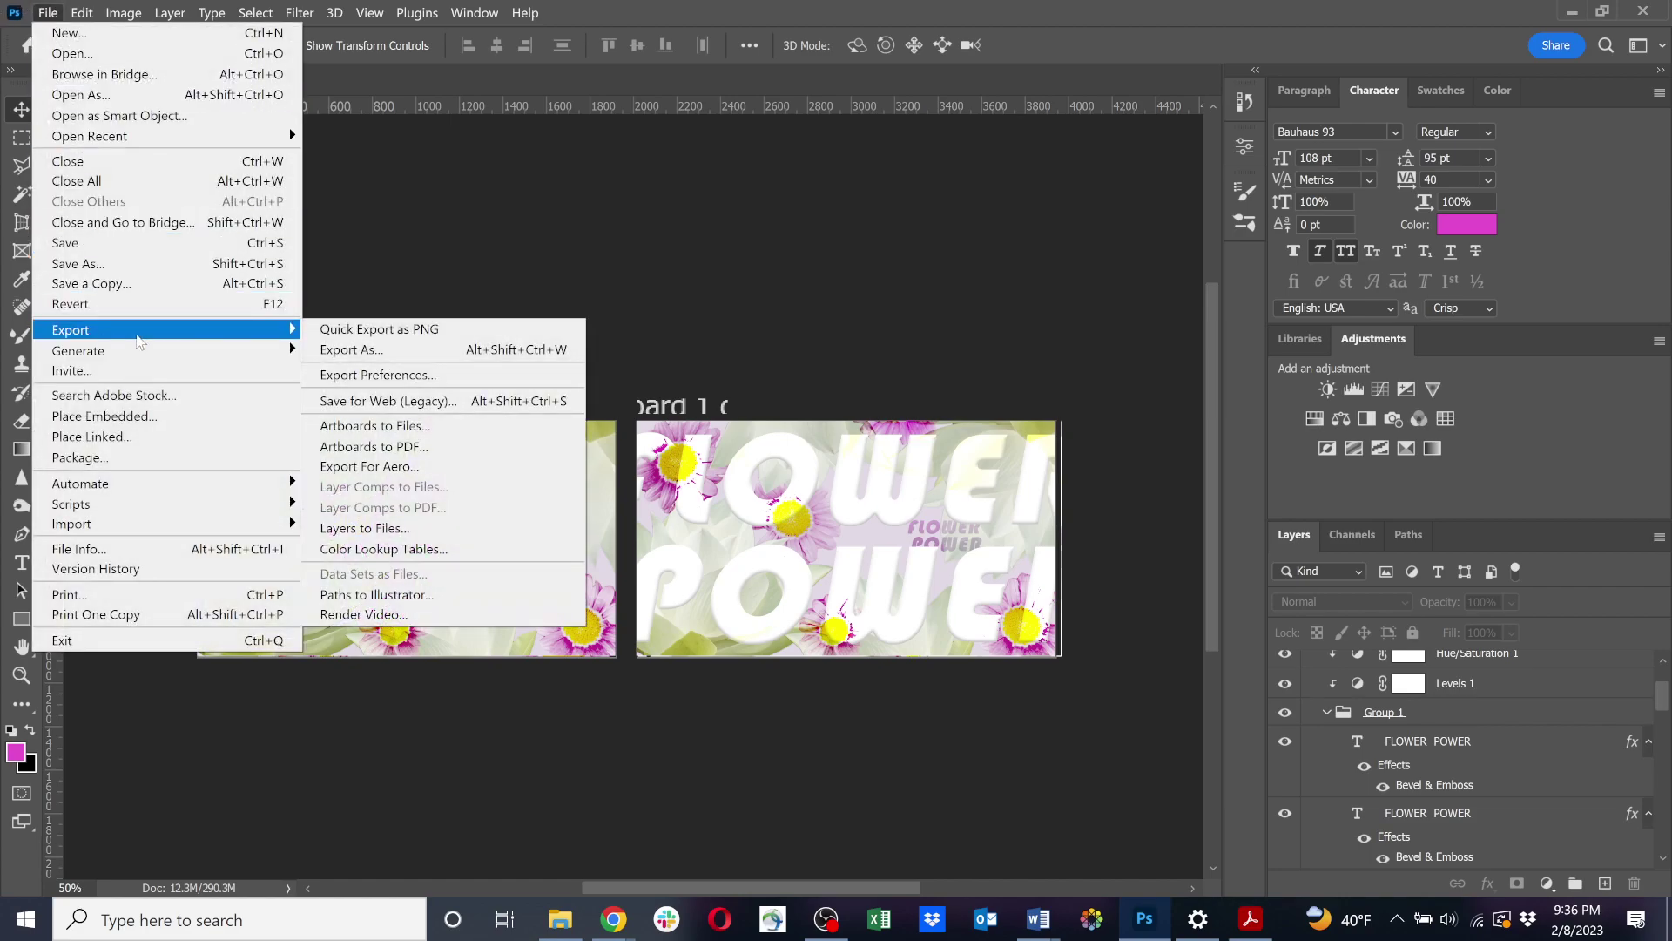
left_click(377, 329)
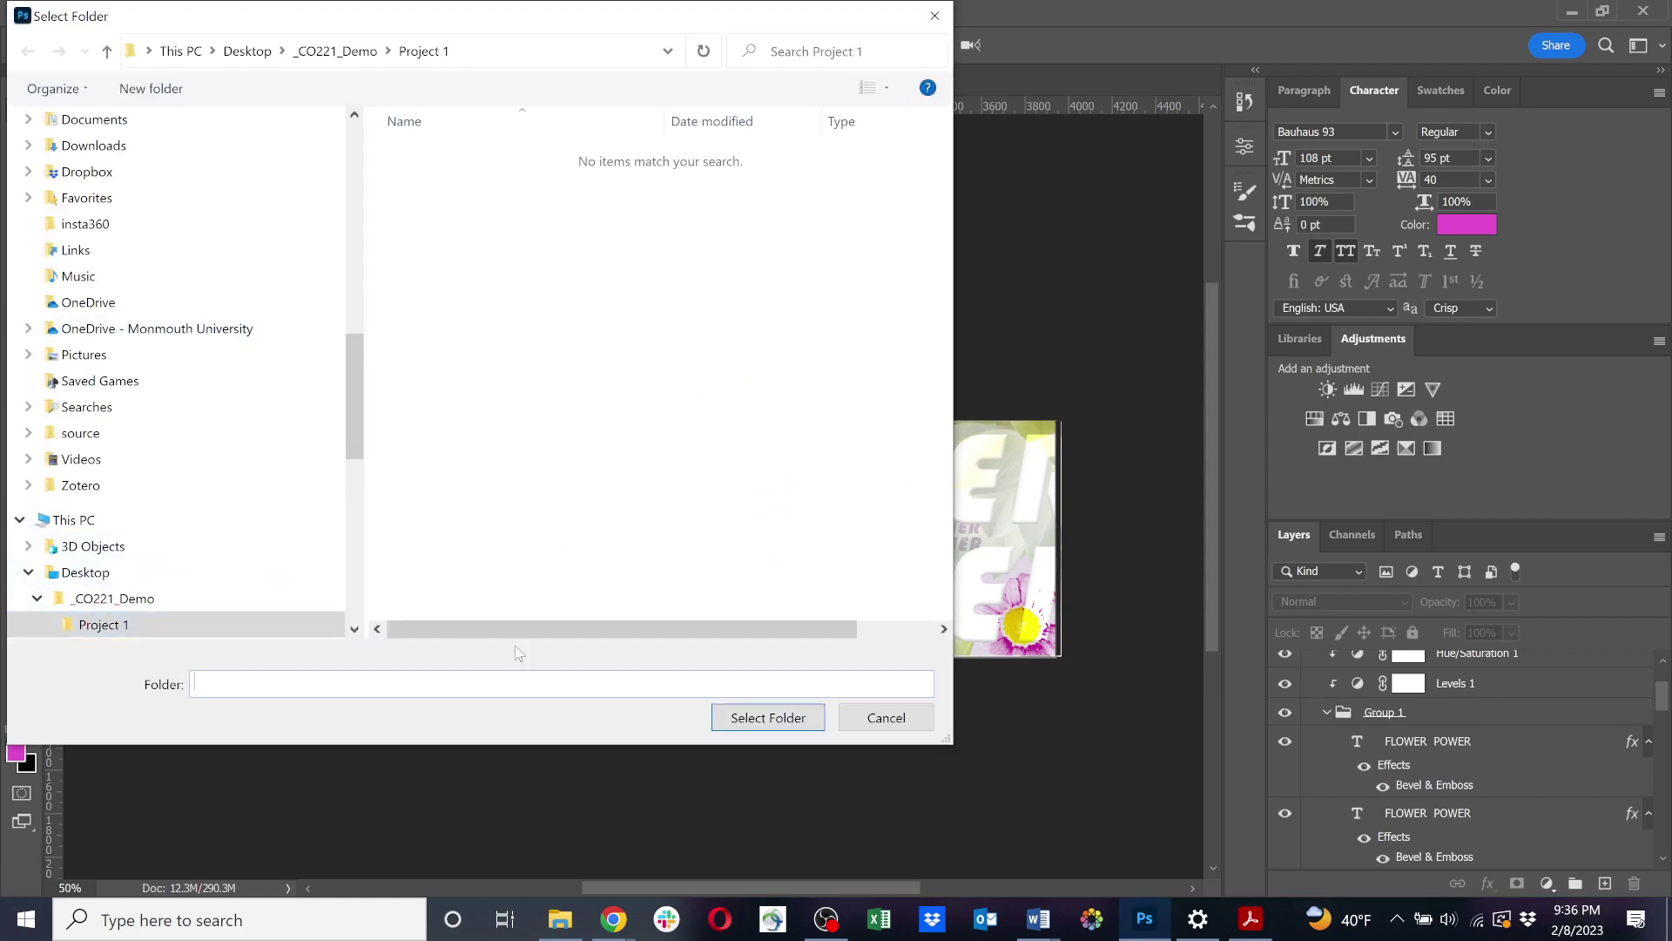
left_click(810, 721)
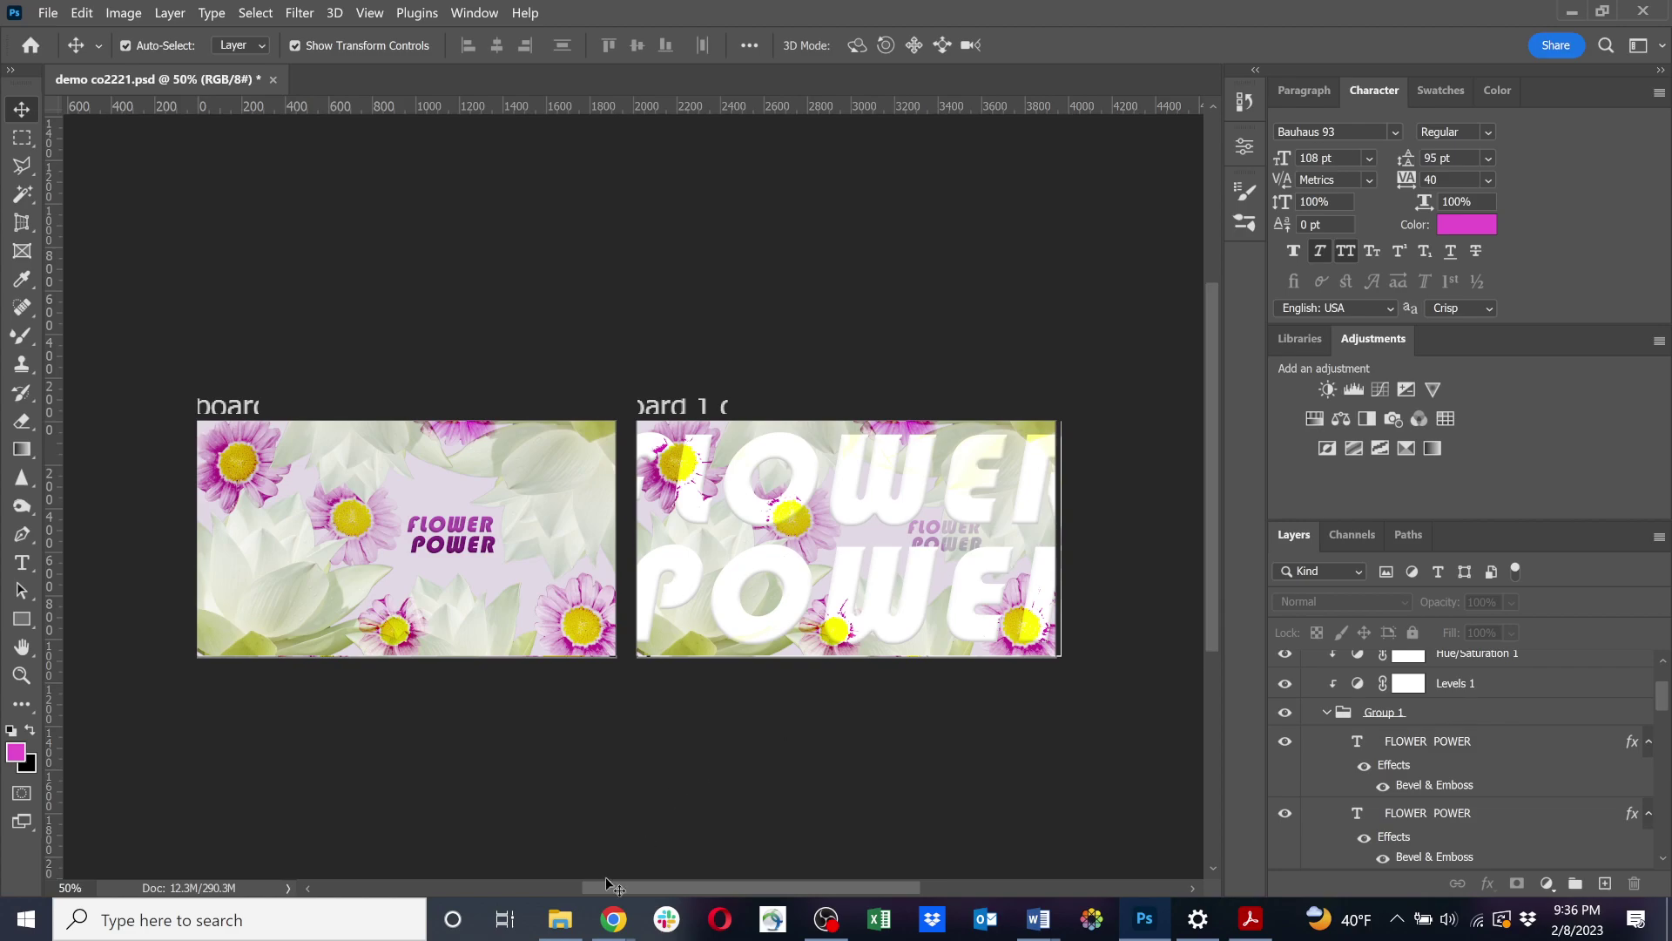
Switch to File Explorer and open Artboard 1 copy.png and Artboard 1.png from the Project 1 folder to check the exports.
left_click(561, 920)
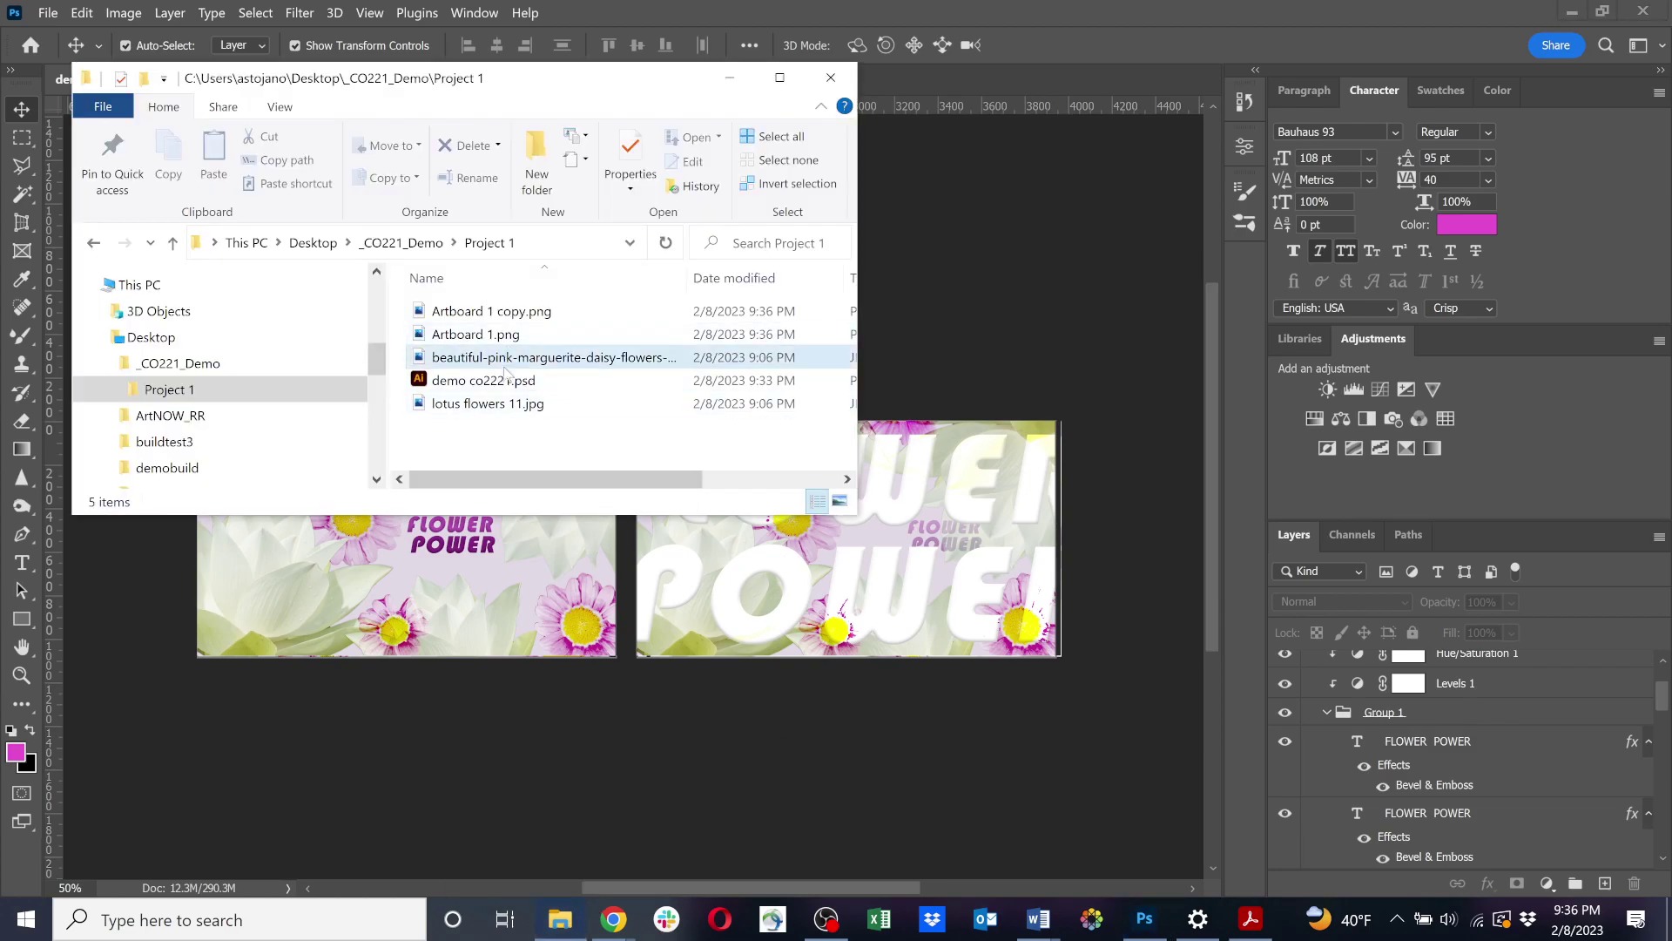
left_click(533, 312)
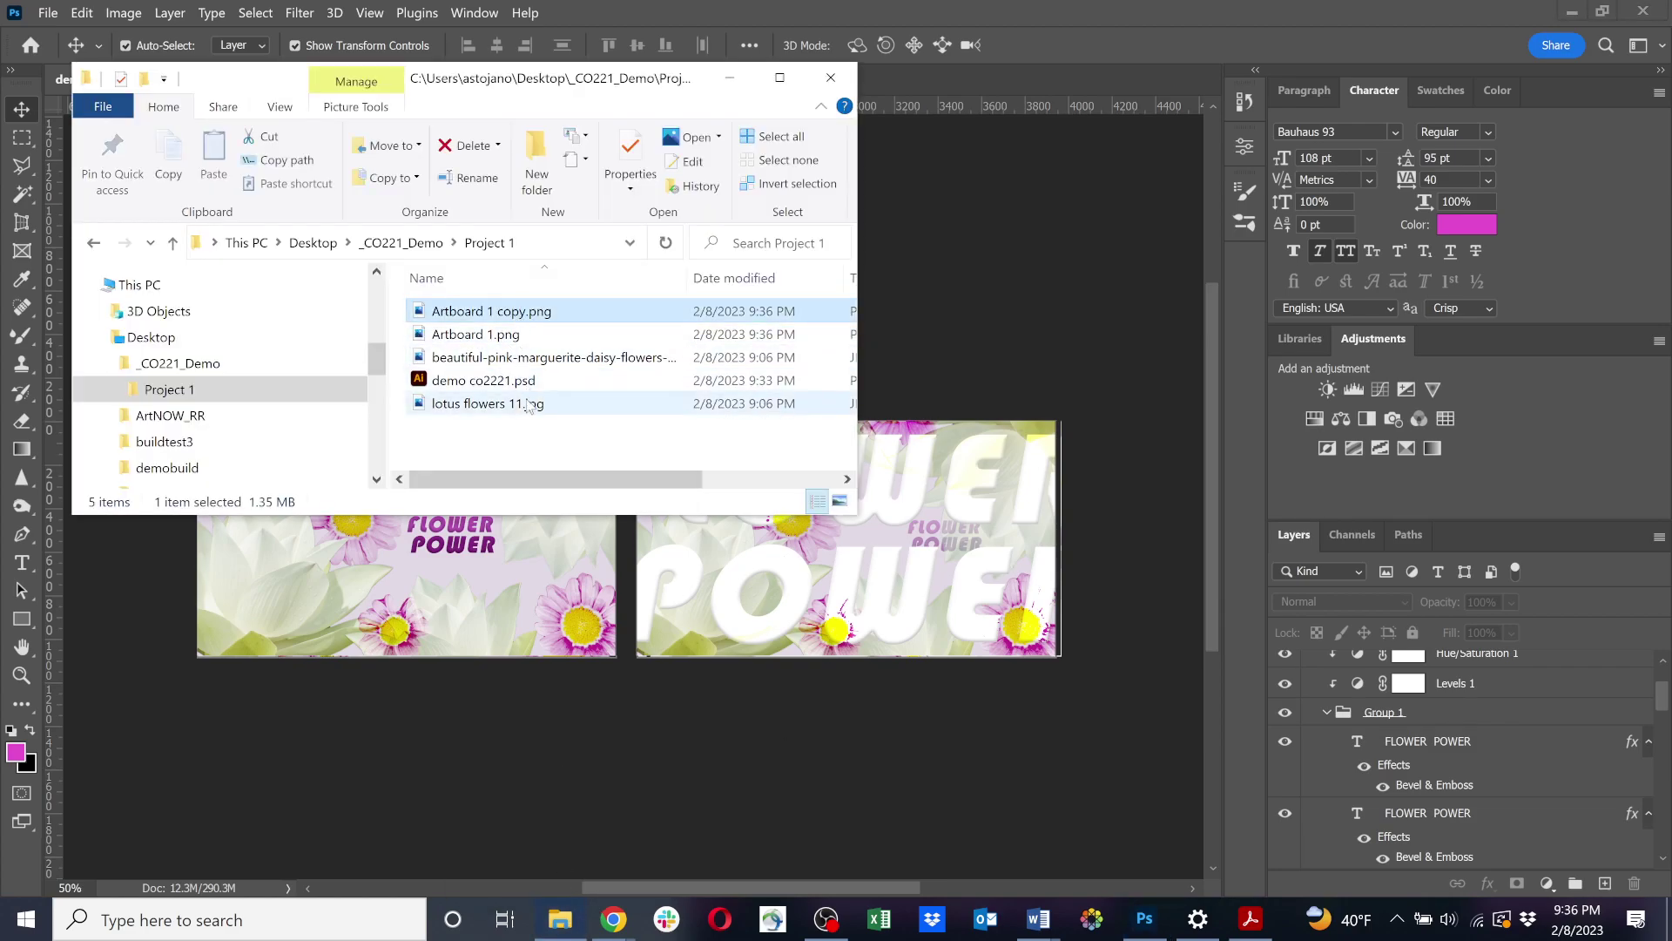
double_click(522, 318)
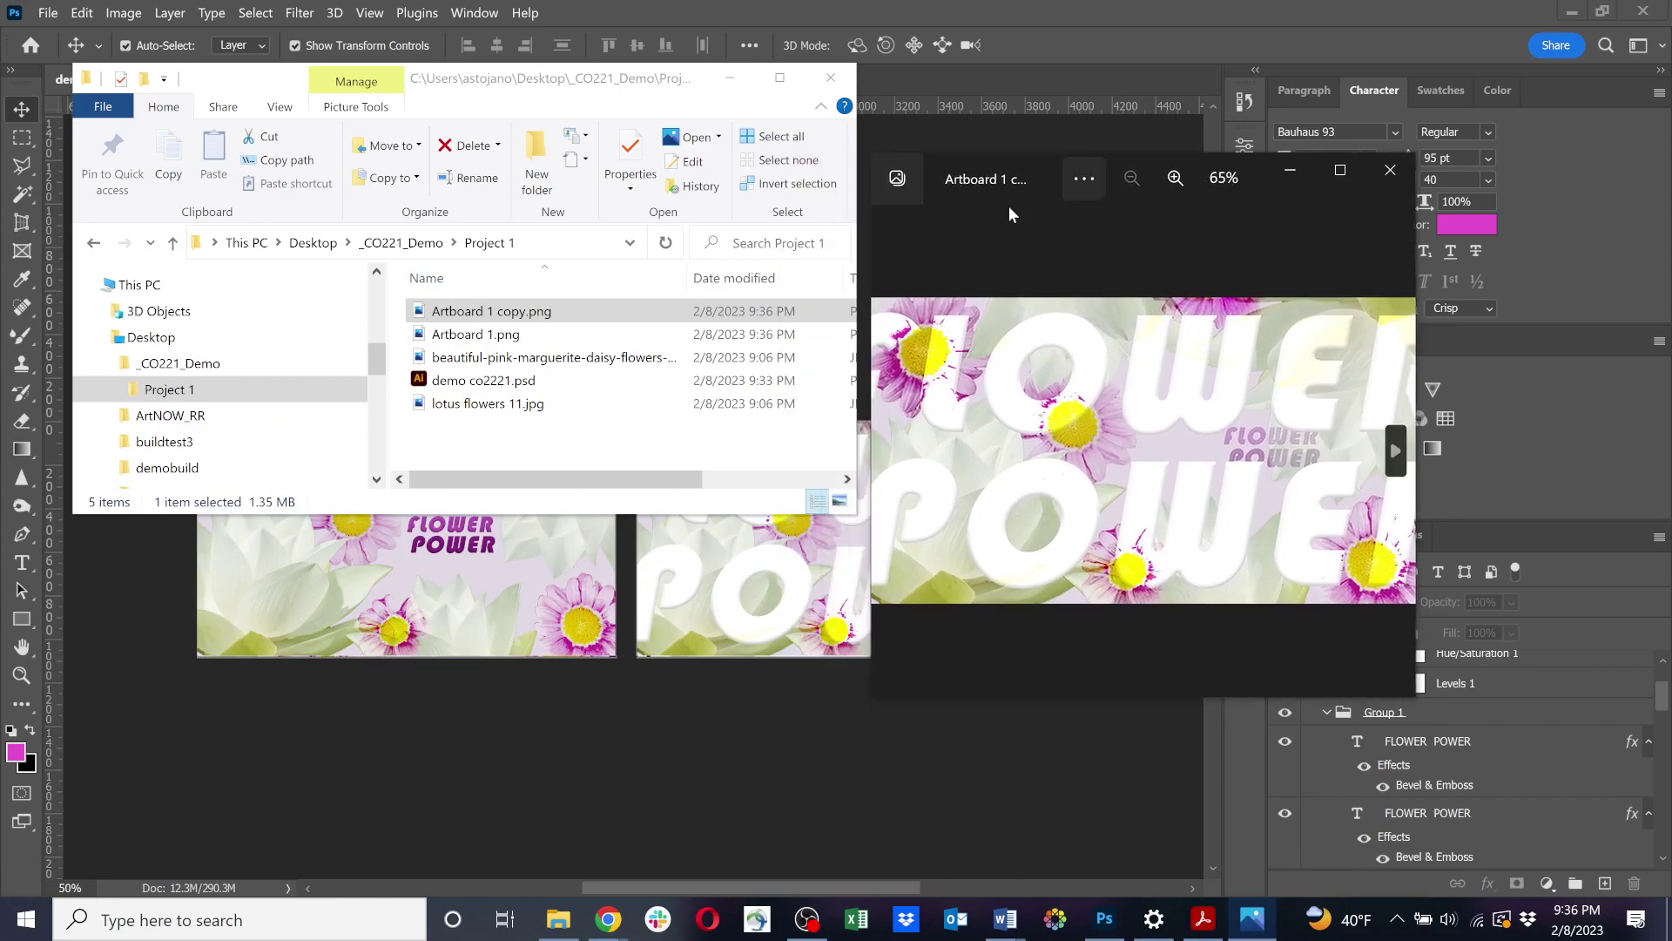
left_click(469, 342)
double_click(469, 340)
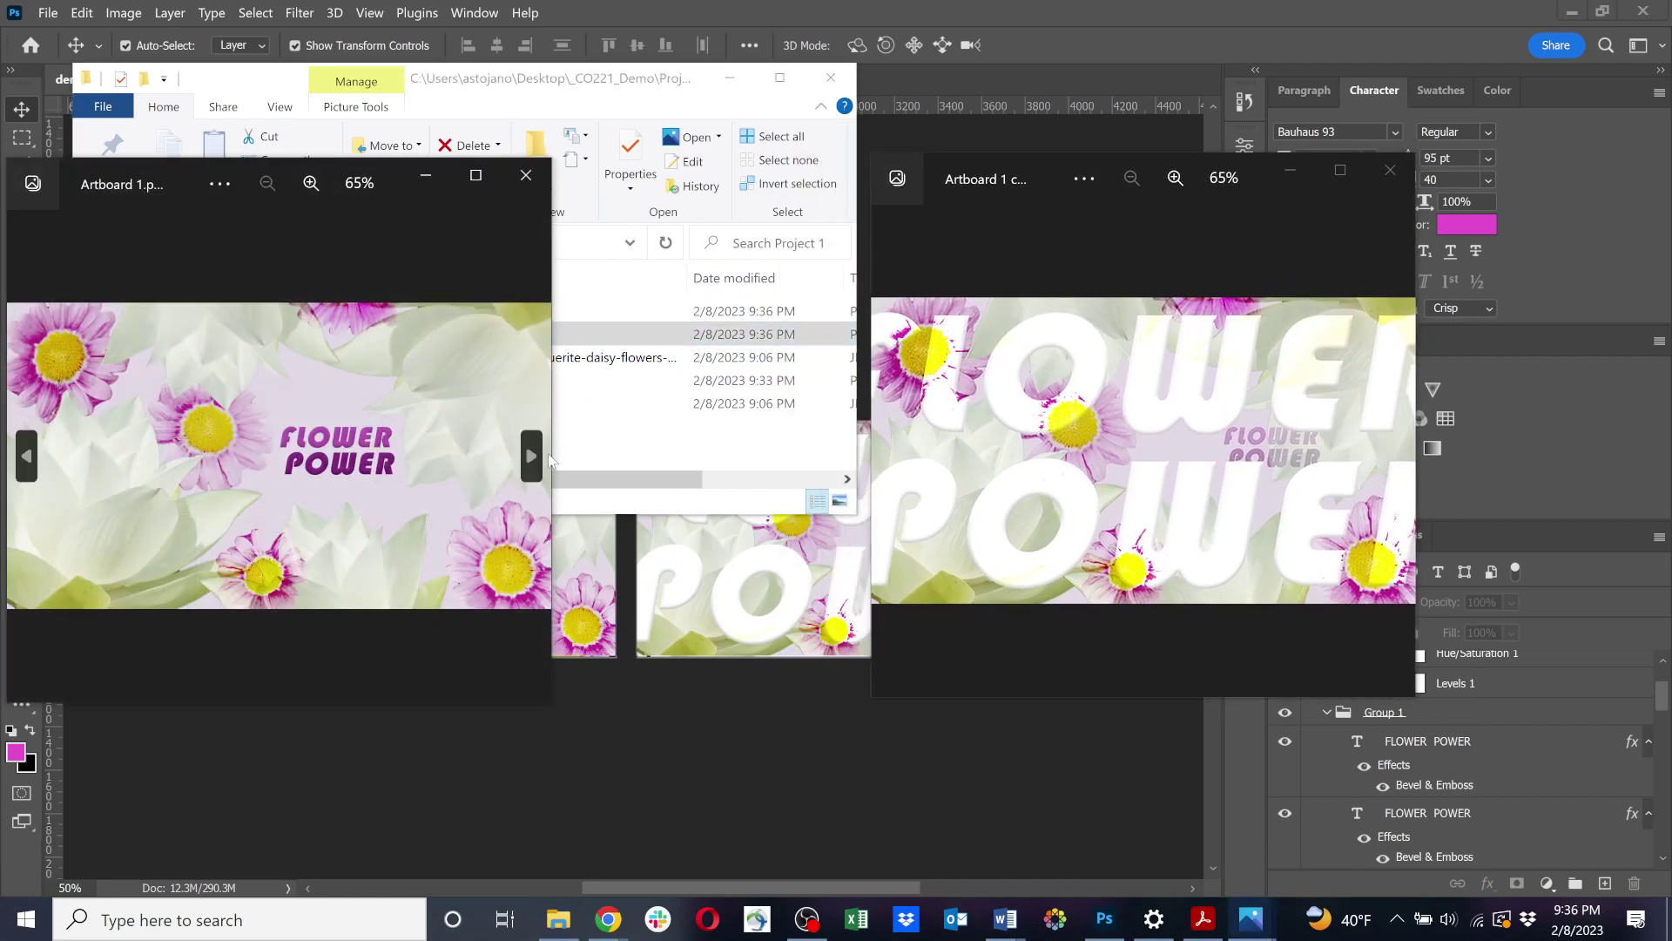
left_click(532, 456)
left_click(532, 455)
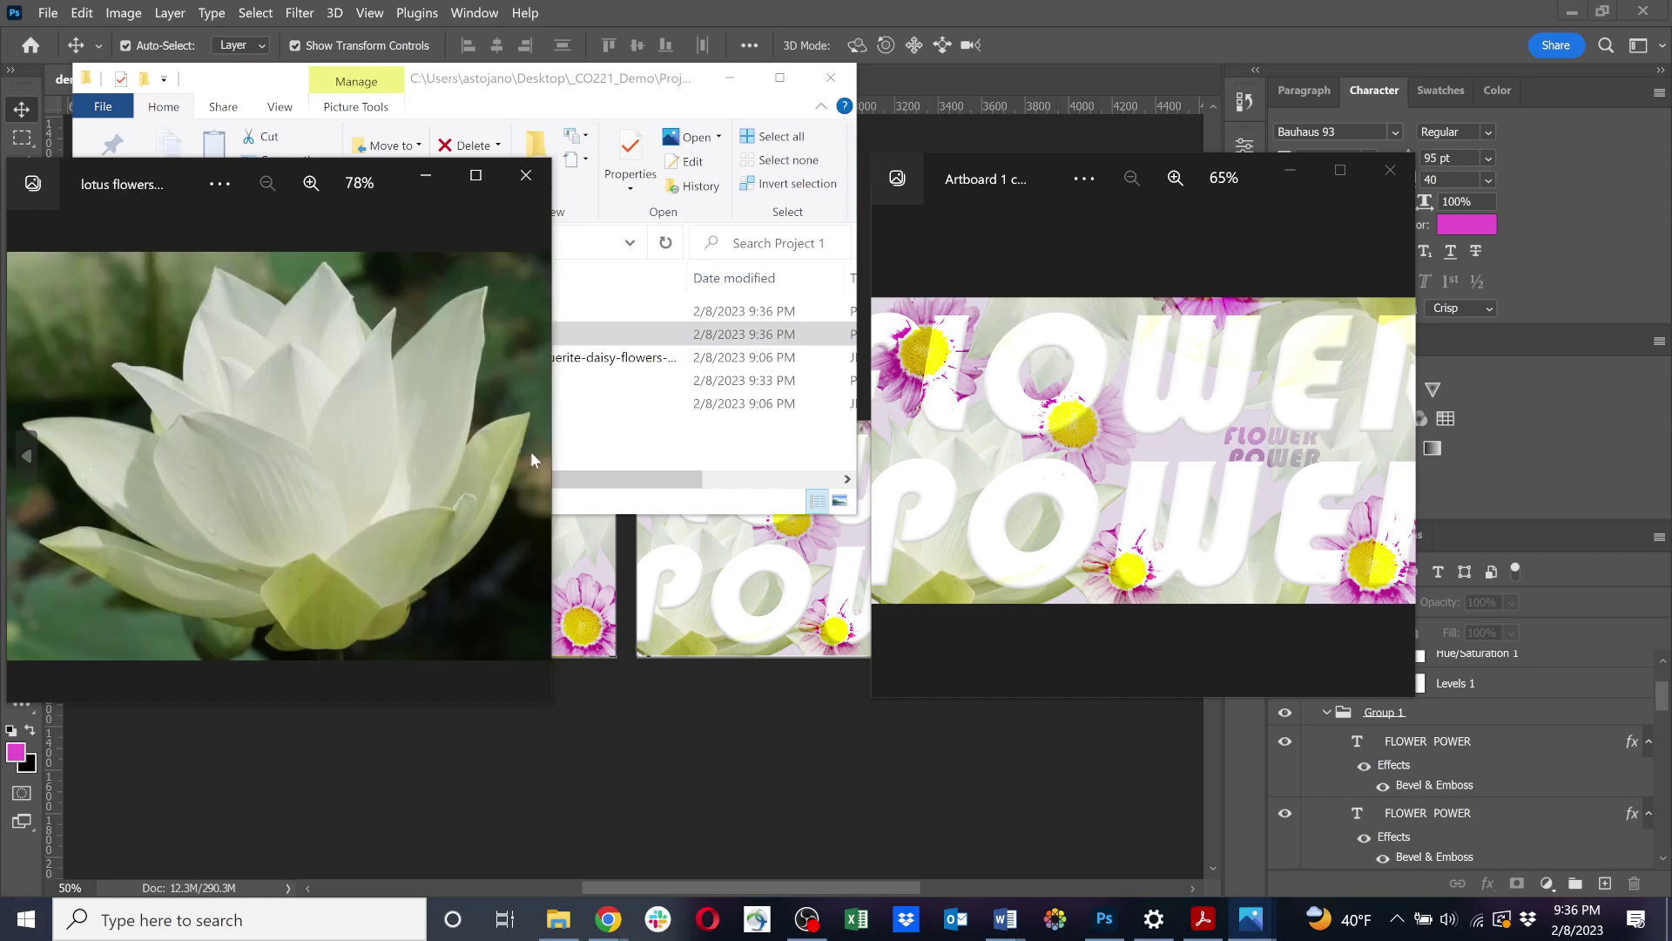
left_click(526, 178)
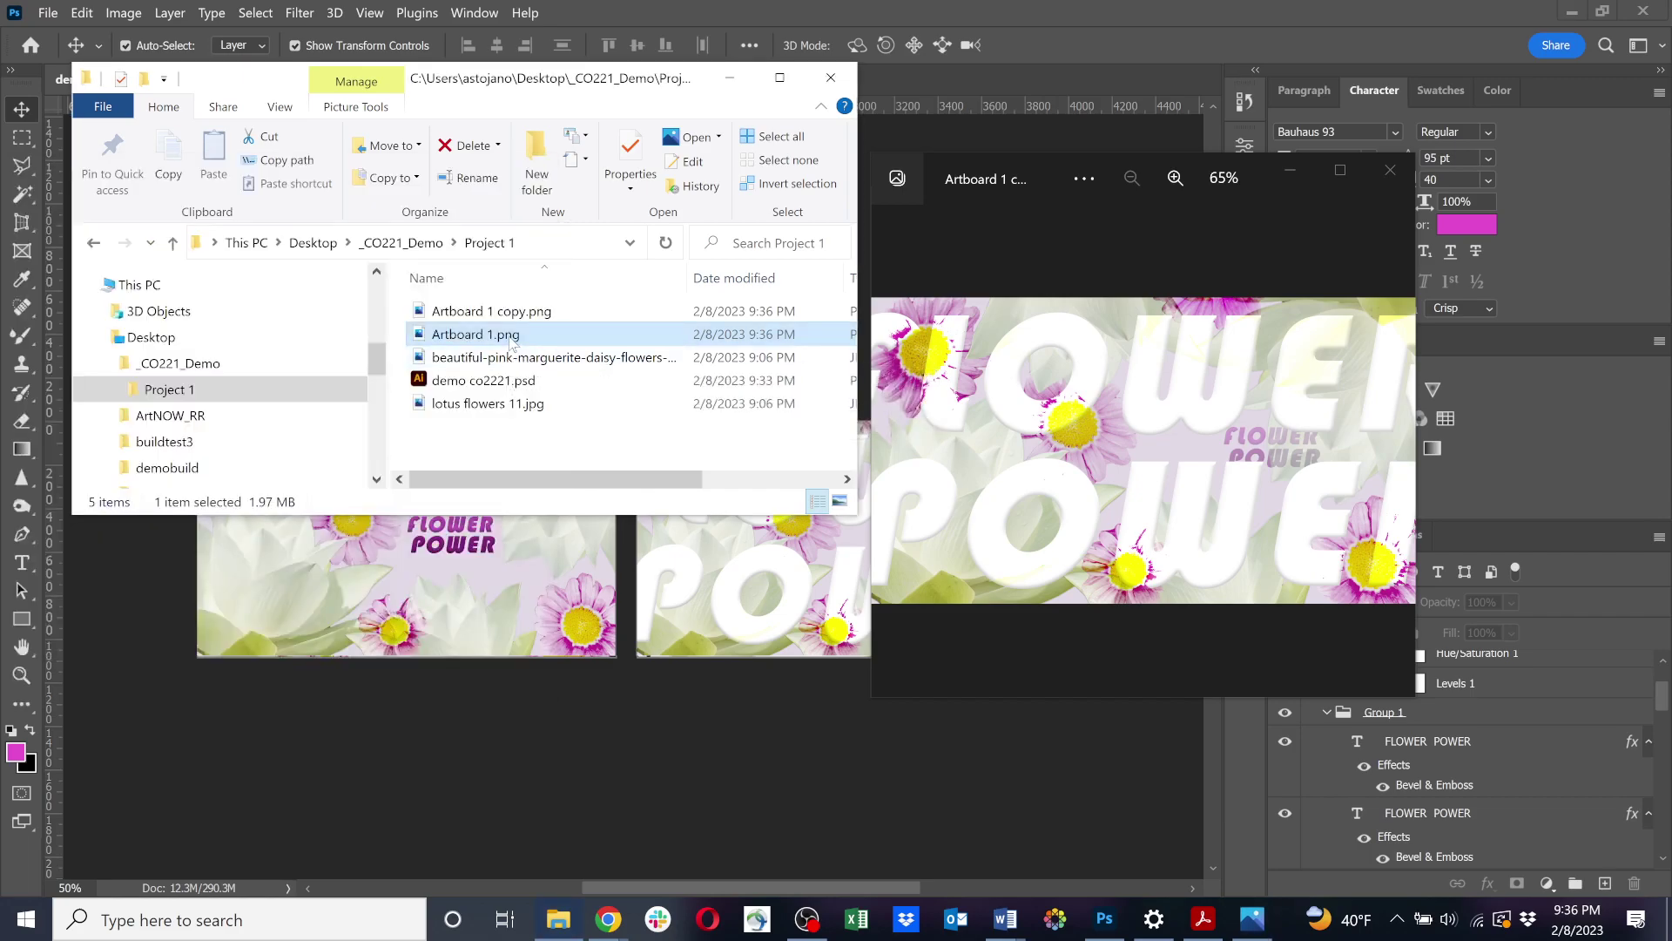